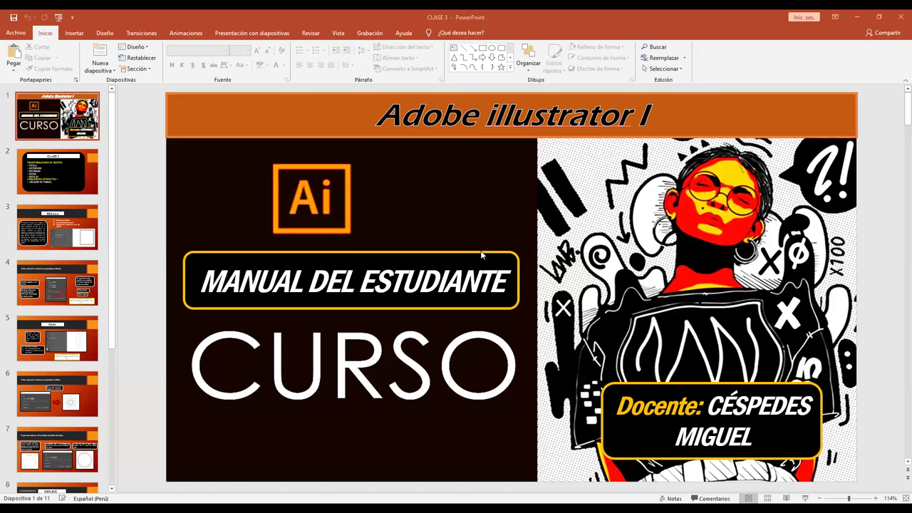
Step: Present the CLASE 3 deck full screen and advance to the ESCALA slide
click(57, 175)
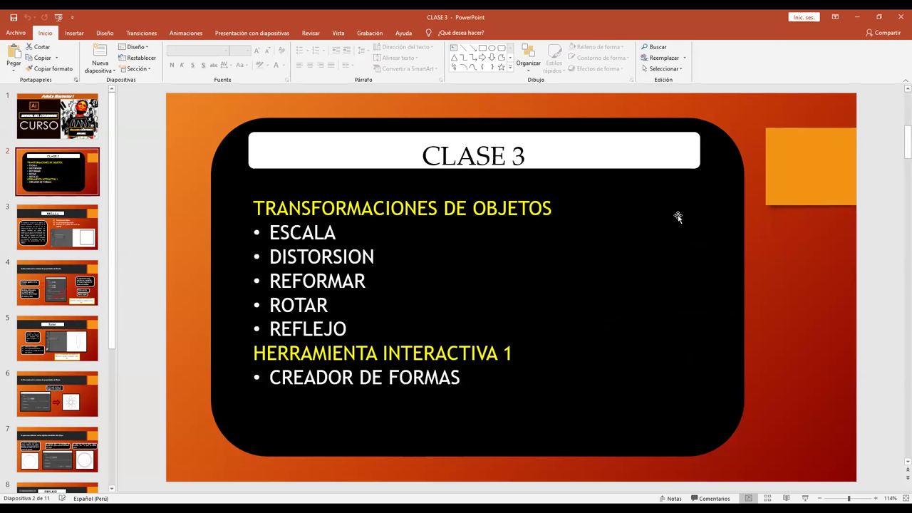
key(F5)
key(Right)
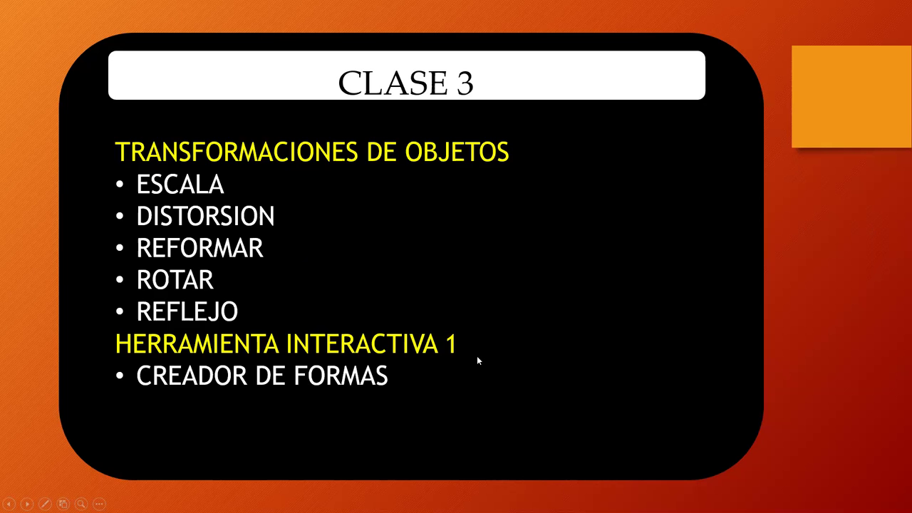
click(603, 298)
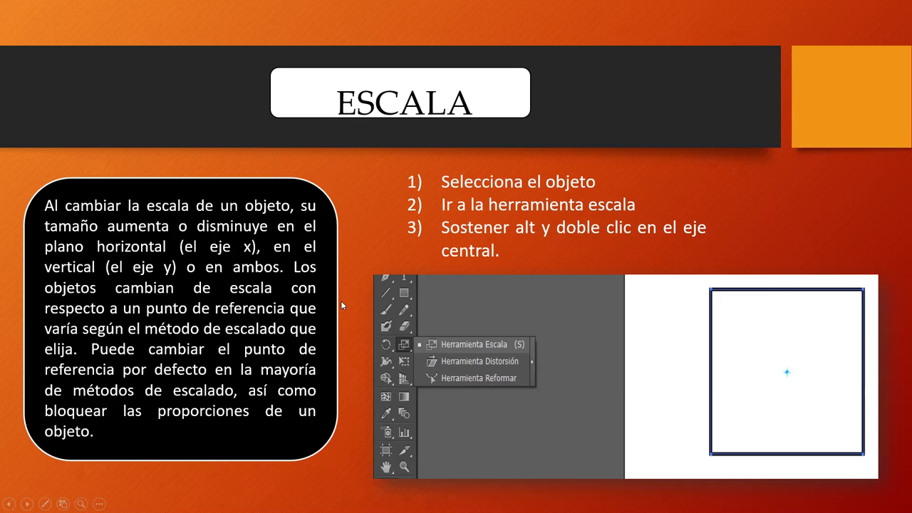
Step: Advance through the Escala dialog slide on to the Rotar slide
click(357, 325)
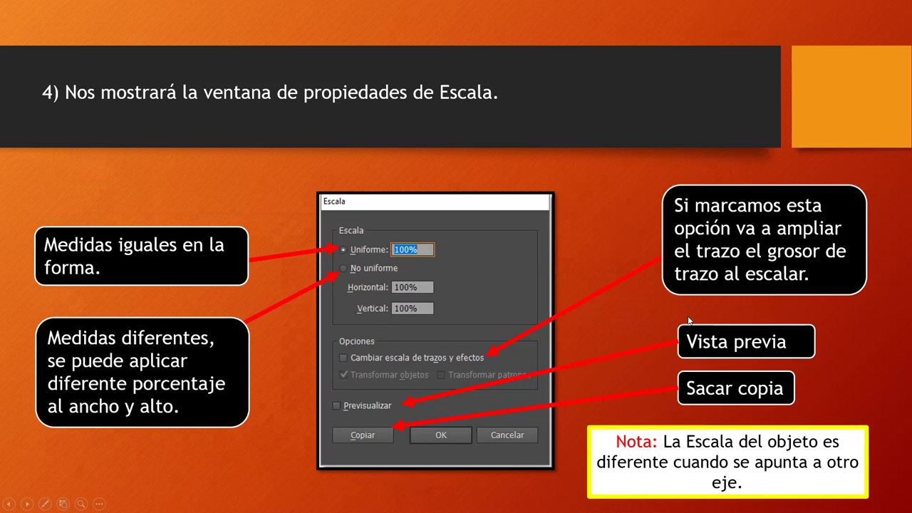
click(621, 318)
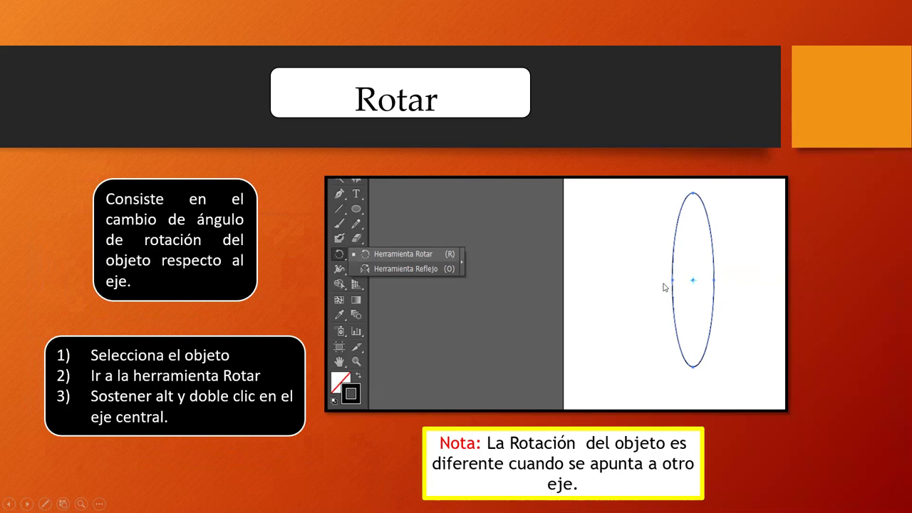
Step: Advance through the Rotar dialog and ellipse-copies slides to the REFLEJO slide
click(392, 322)
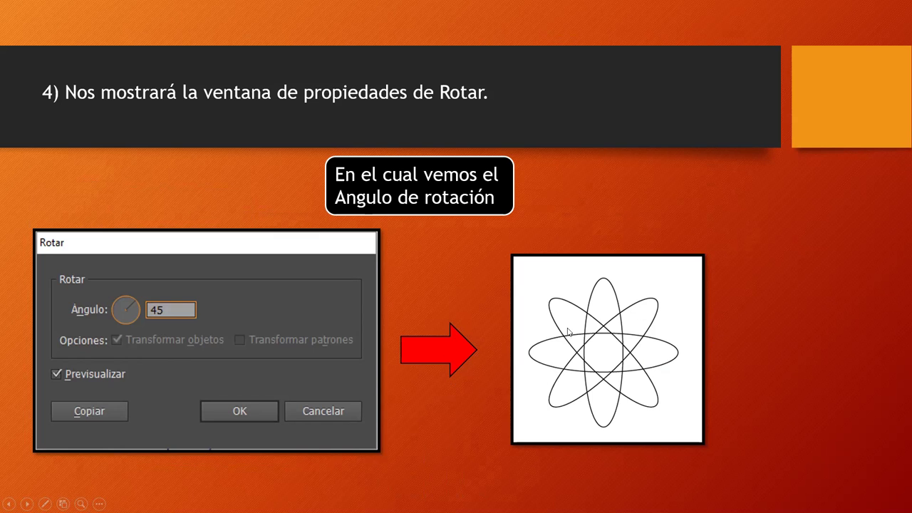
click(447, 283)
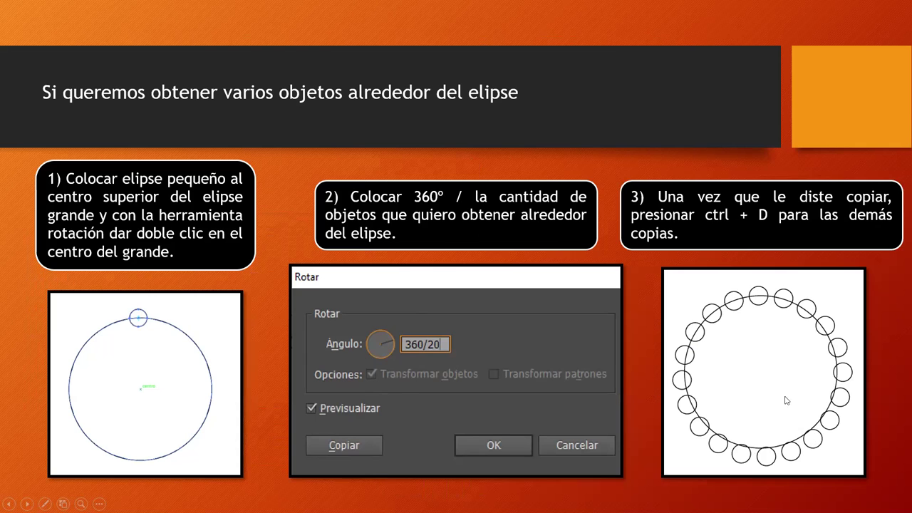
click(666, 273)
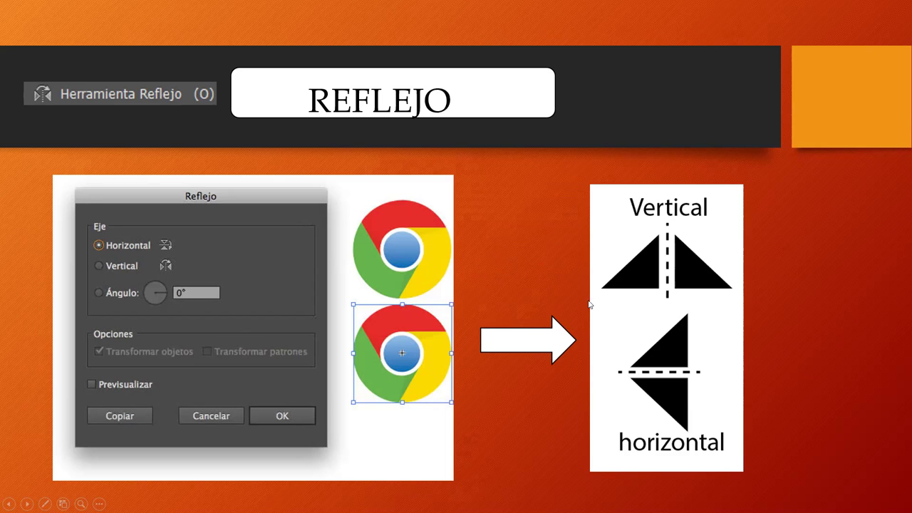
Step: Advance past DISTORSION and REFORMAR to the CREADOR DE FORMAS slide
click(544, 293)
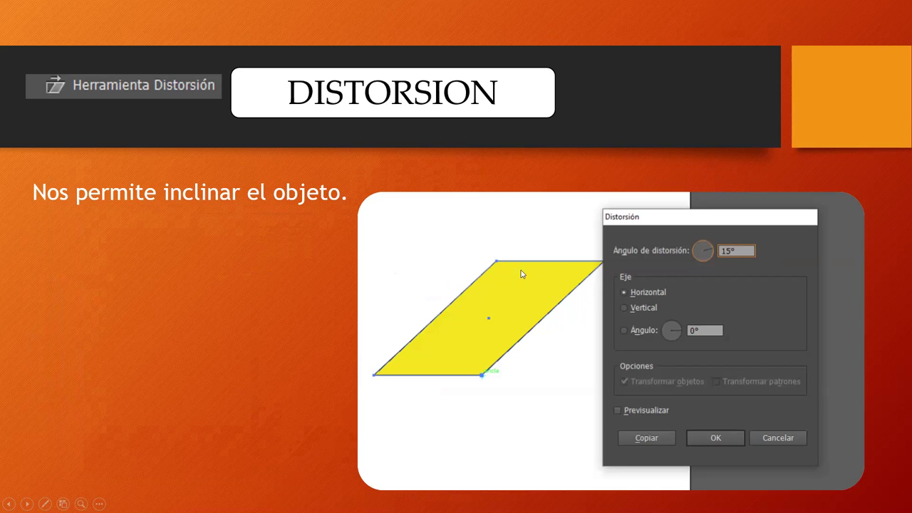
click(468, 306)
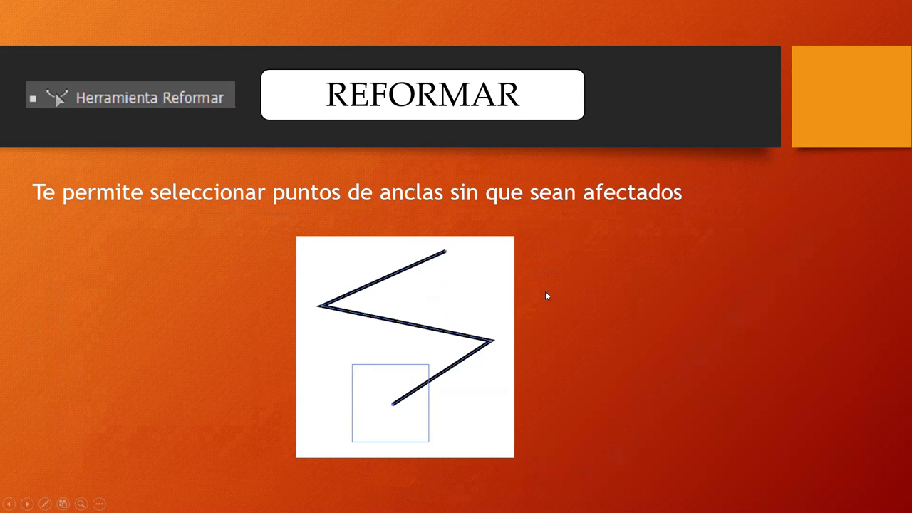
click(546, 292)
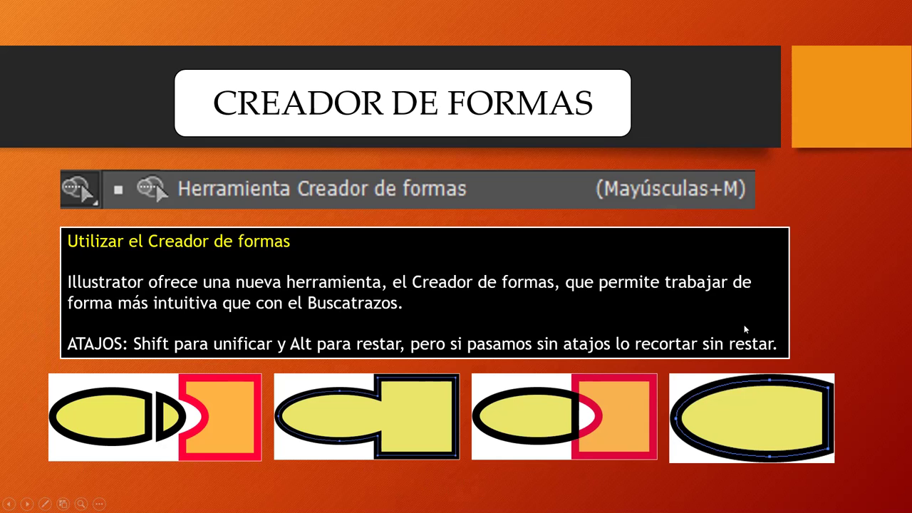
Step: Exit the slideshow and show the ESCALA slide (slide 3) in the editor
click(802, 296)
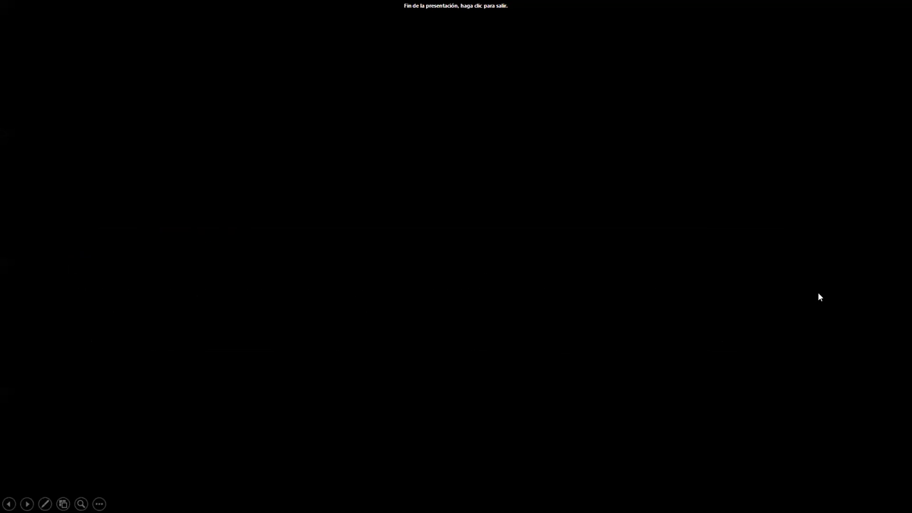
click(819, 296)
scroll(134, 382, up, 2)
scroll(123, 389, up, 1)
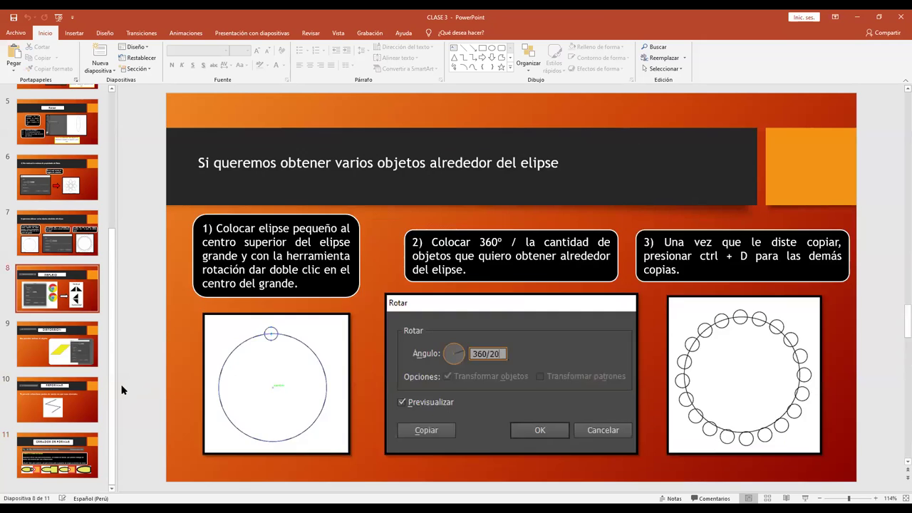
scroll(123, 389, up, 5)
scroll(123, 389, up, 2)
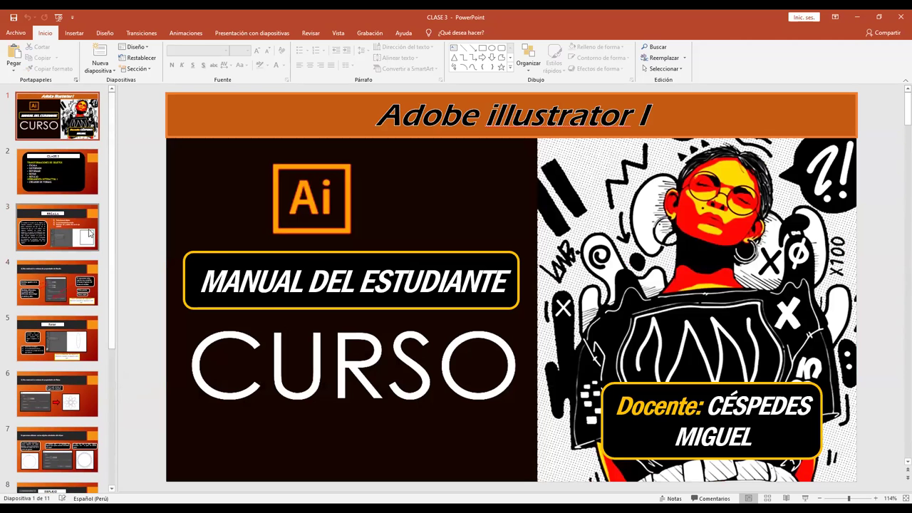
click(90, 232)
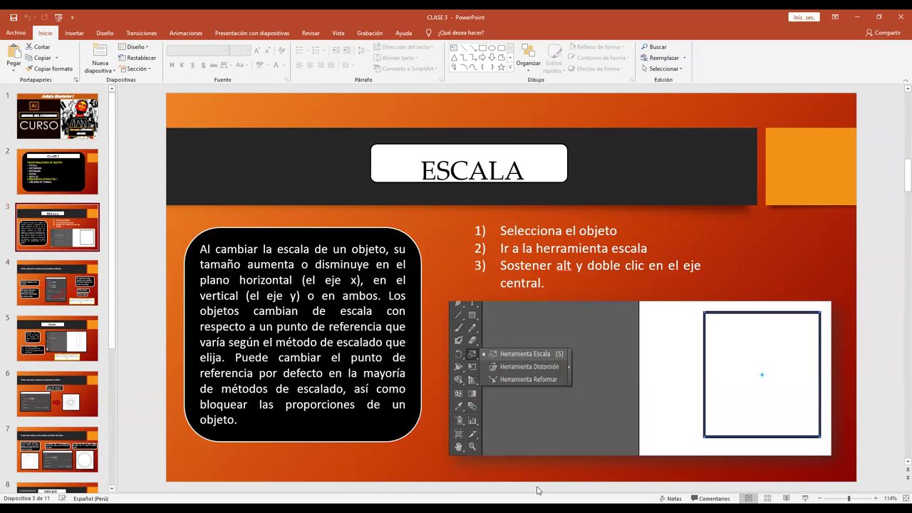
Step: Switch to Illustrator and start a new document via Archivo > Nuevo
key(alt+Tab)
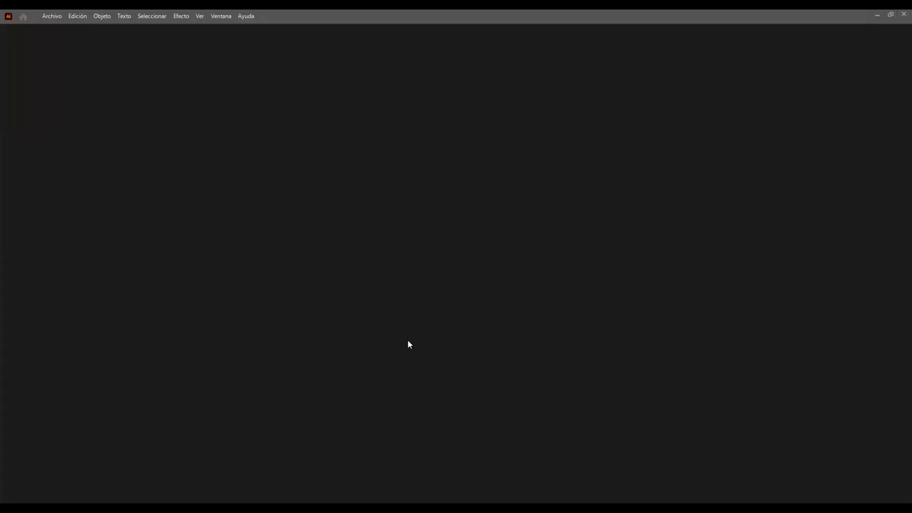
click(51, 16)
click(51, 16)
click(73, 28)
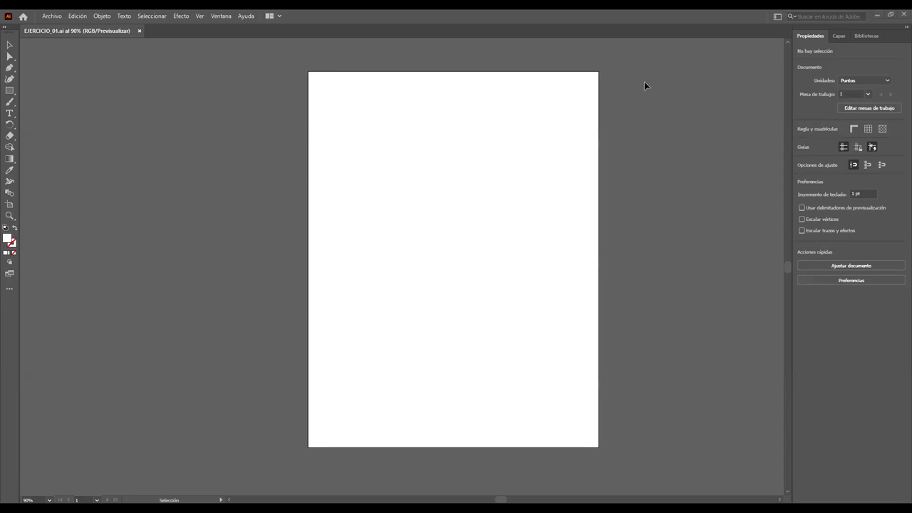
Step: Open the Archivo > Abrir dialog, cancel it, and select the Rectangle tool
click(52, 16)
click(70, 48)
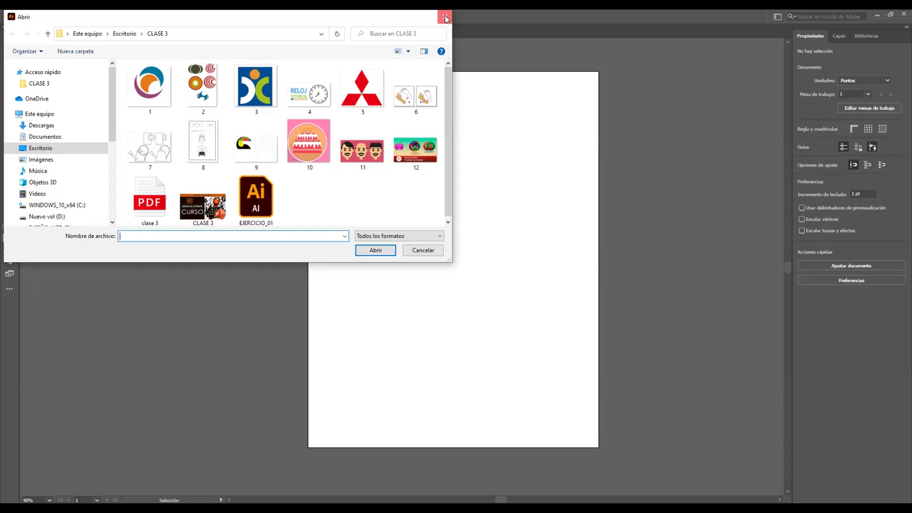
click(445, 17)
click(8, 91)
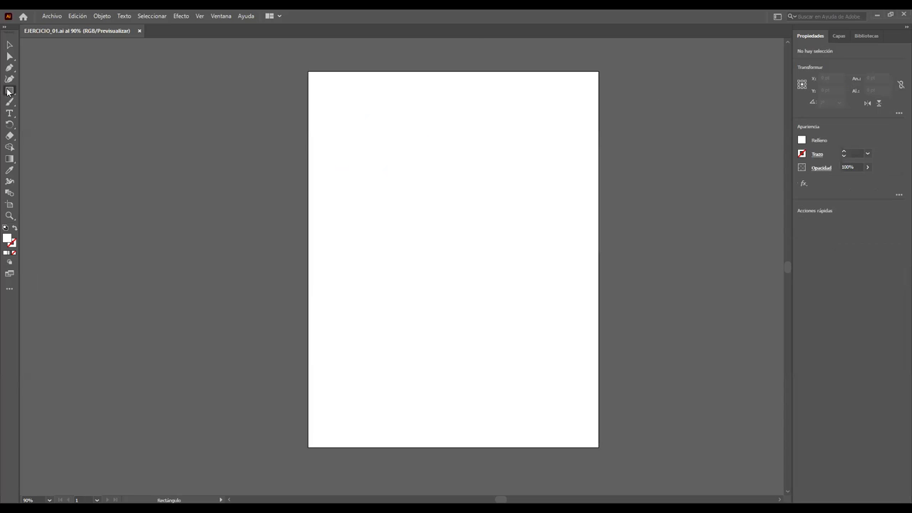
Step: Draw a 184 × 184 pt square, nudge it down-right, and open its stroke colour options
right_click(9, 91)
click(103, 91)
drag(337, 111, 469, 229)
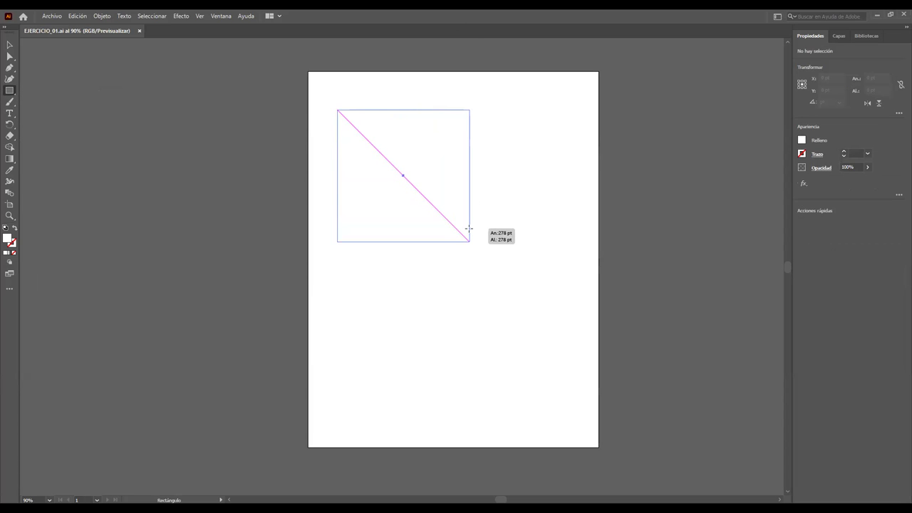
drag(469, 229, 426, 197)
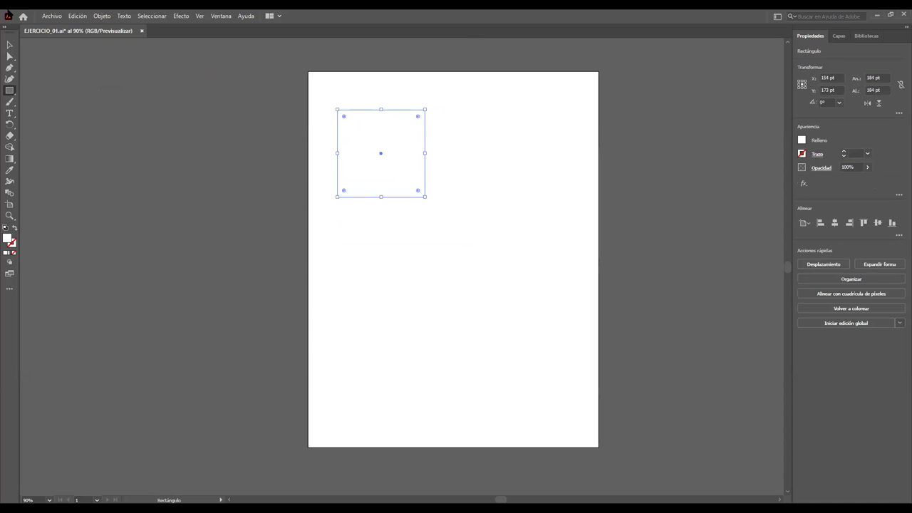
click(9, 44)
drag(392, 129, 458, 154)
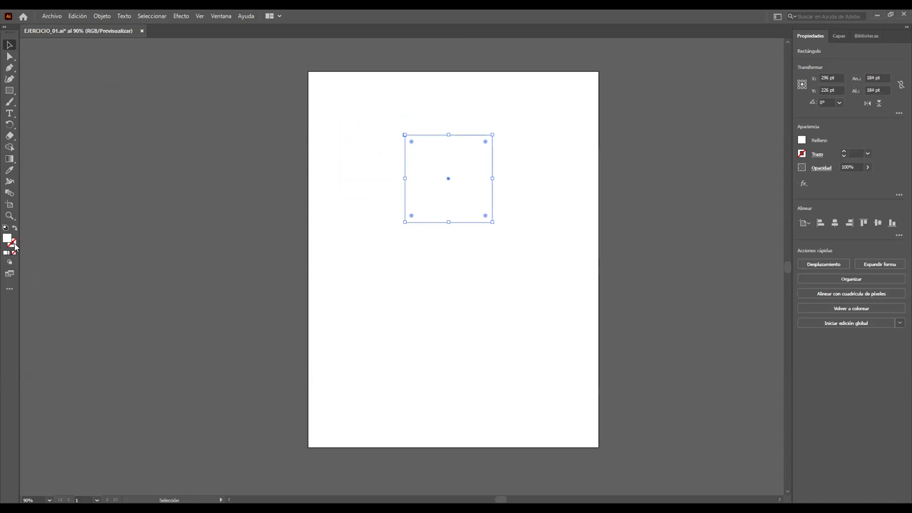
click(802, 154)
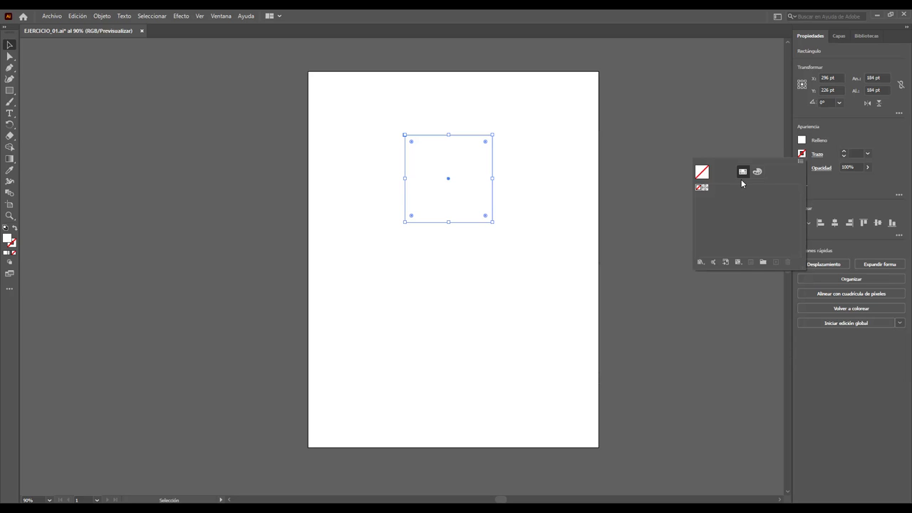
Step: Give the square a dark brown stroke from the Color Mixer spectrum, then deselect it
click(758, 173)
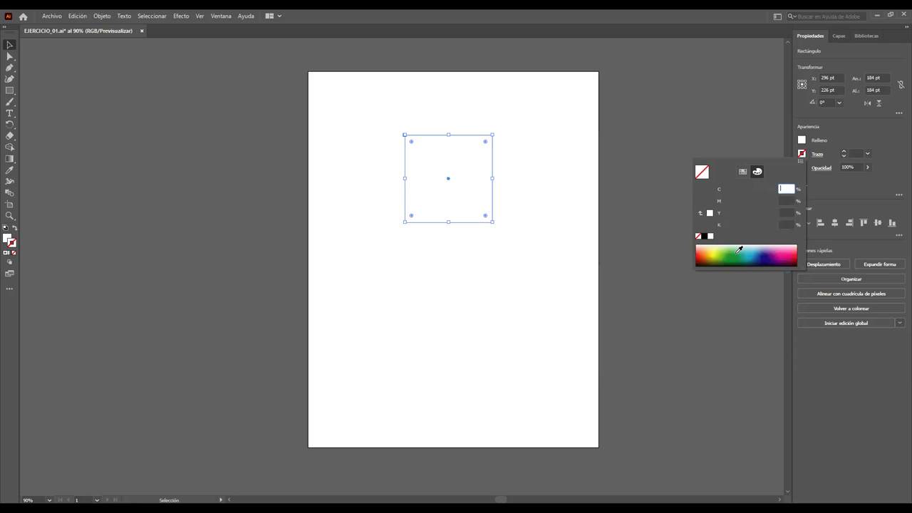
click(704, 260)
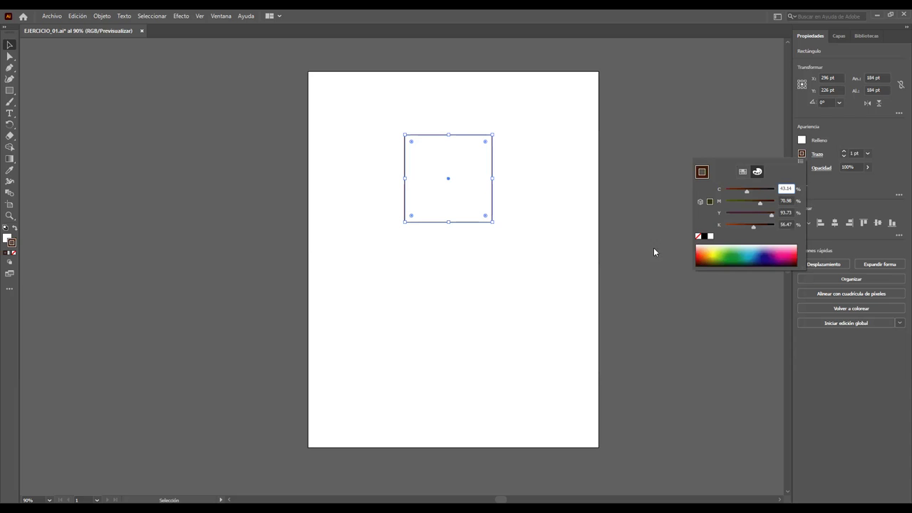
click(529, 200)
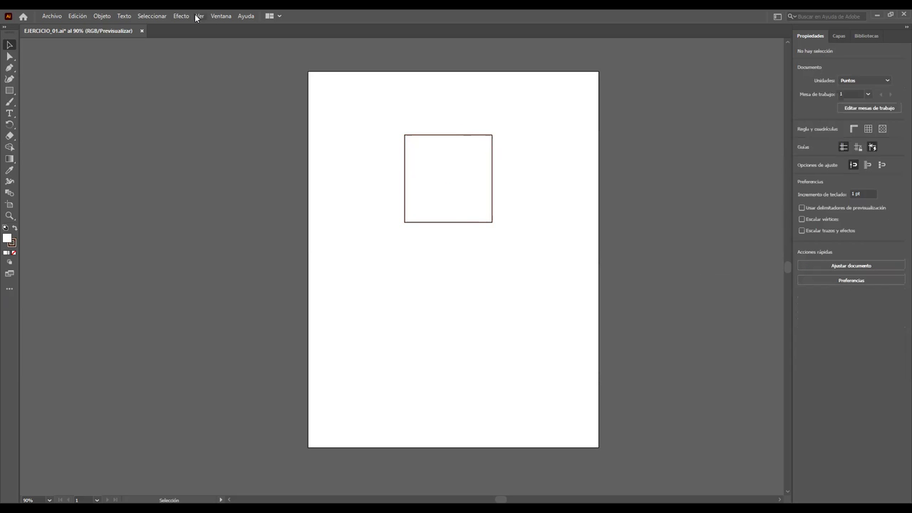
Step: Switch to the Avanzado toolbar and show the Control panel from the Ventana menu
click(219, 16)
mouse_move(300, 86)
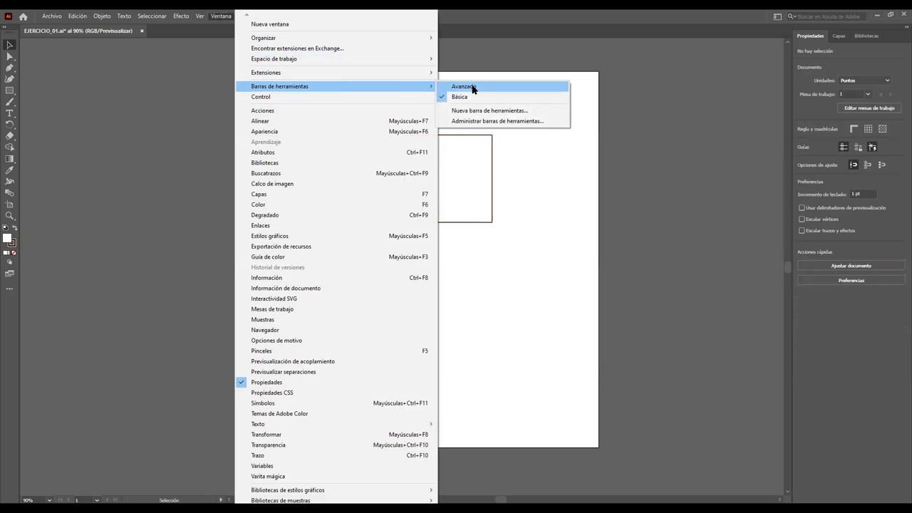
click(473, 88)
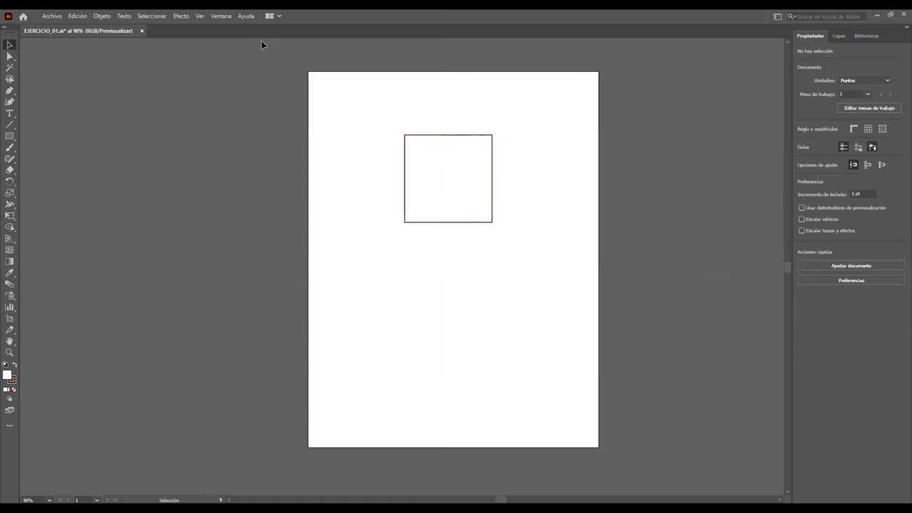
click(220, 17)
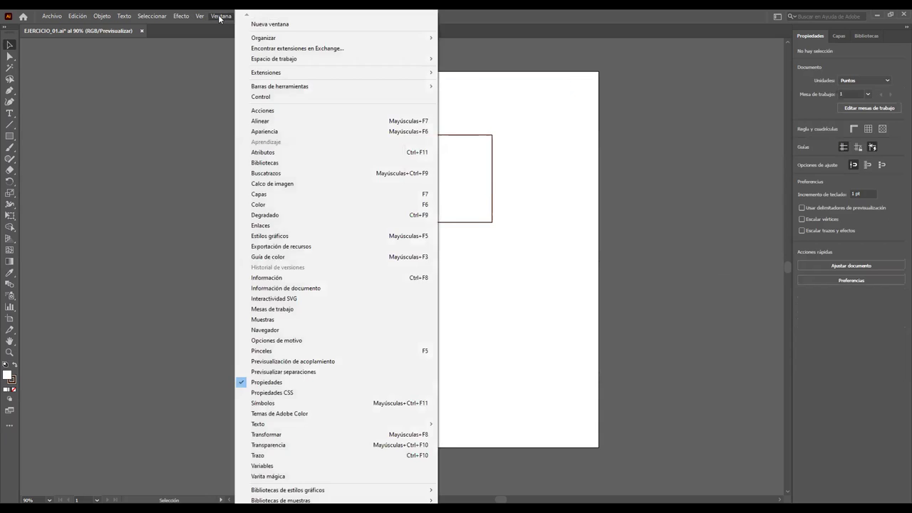
click(309, 97)
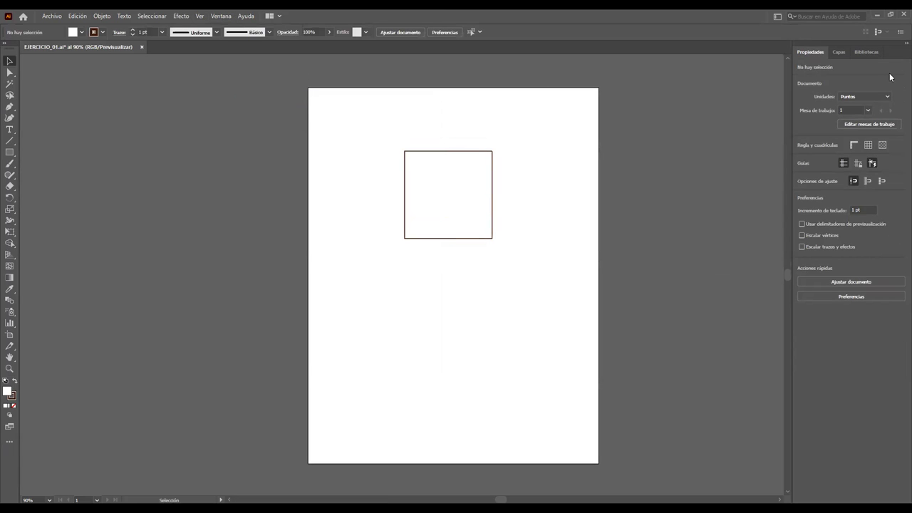
Step: Reselect the 184 × 184 pt square at X 296 pt, Y 226 pt
click(442, 154)
click(339, 138)
click(492, 175)
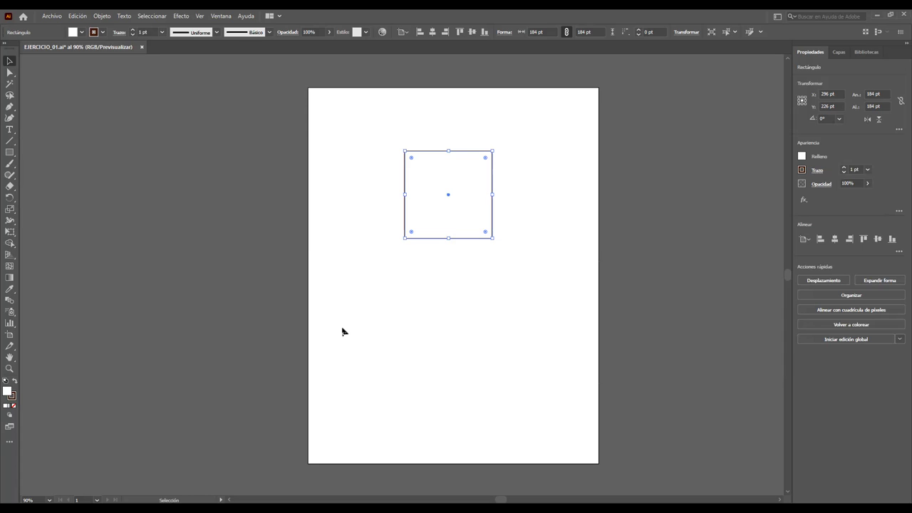
Step: Activate the Scale tool and tear off the Scale, Shear and Reshape tools into a floating panel
key(s)
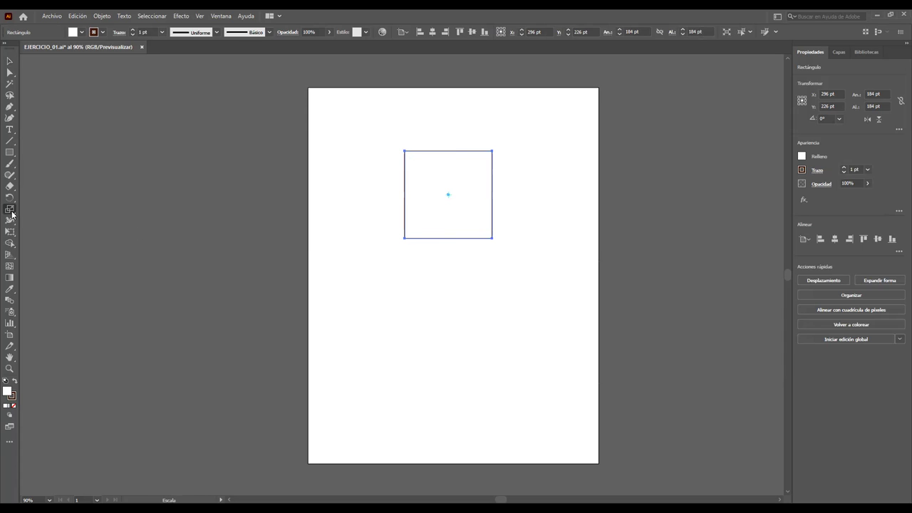
click(11, 211)
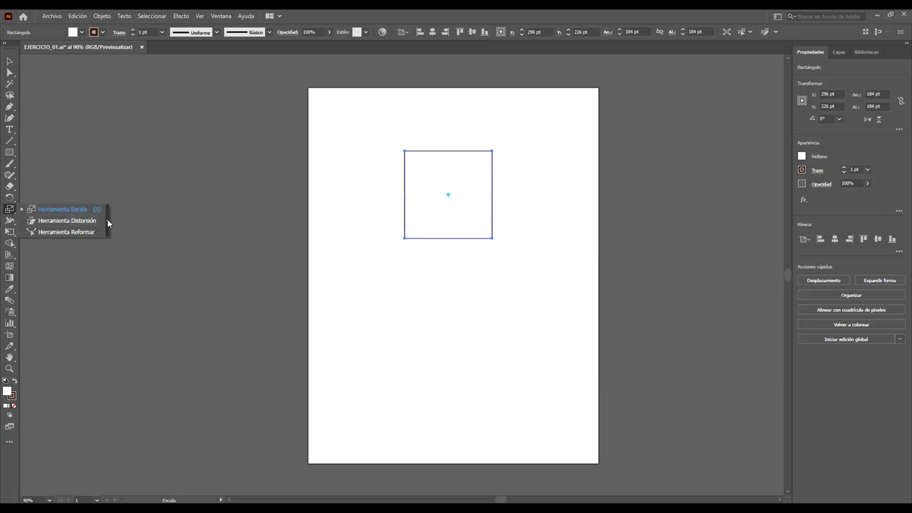
click(109, 224)
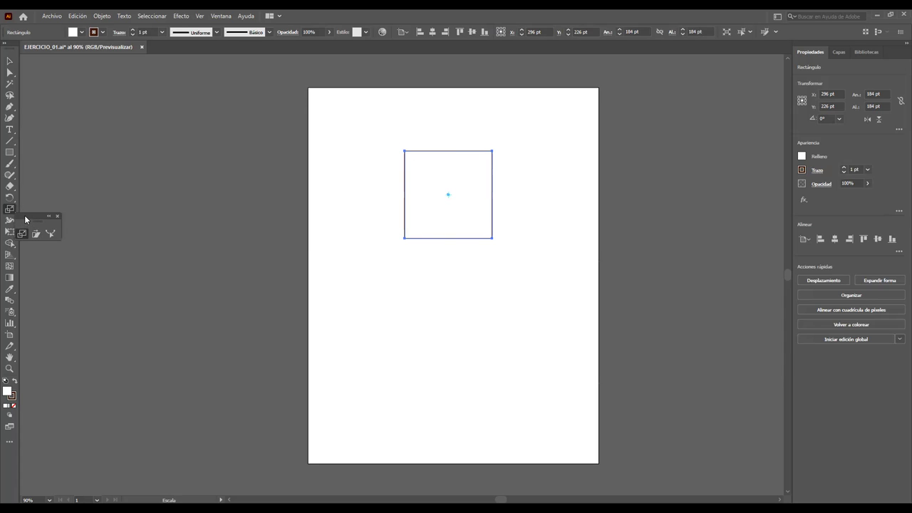
drag(25, 220, 186, 134)
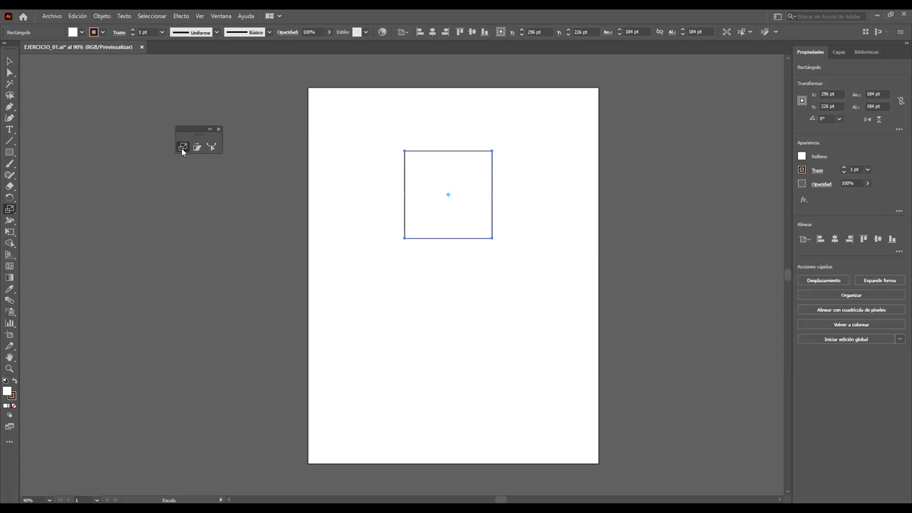
alt+click(436, 208)
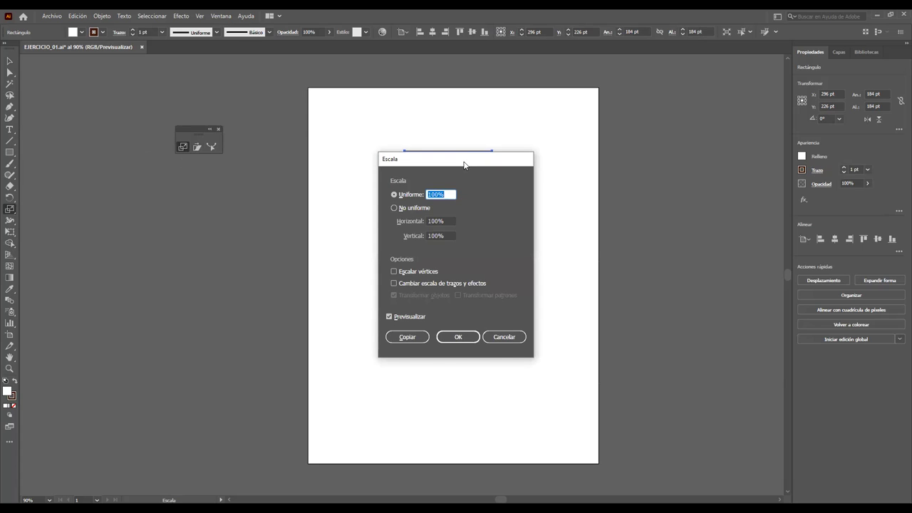
drag(463, 166, 534, 247)
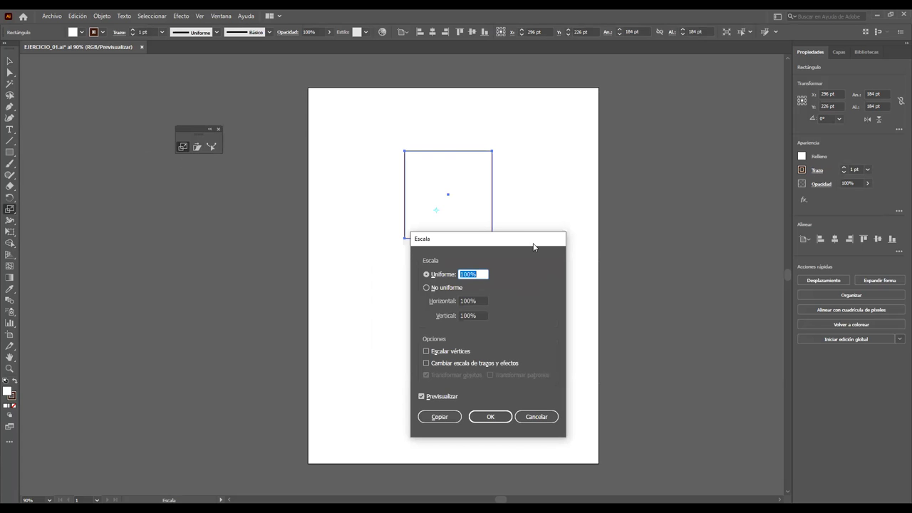
click(543, 417)
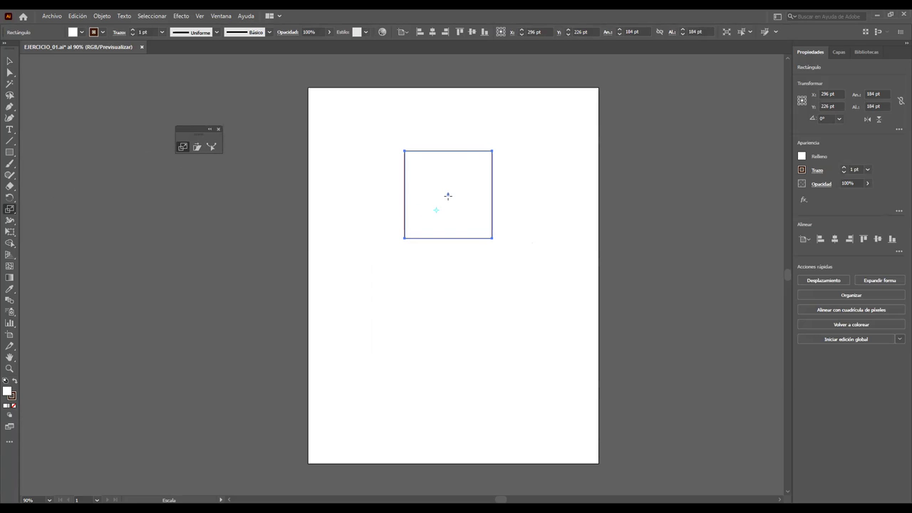
Step: Squash the square vertically with the Scale tool into a 184 × 61.33 pt rectangle, dismissing the Scale dialog
mouse_move(437, 208)
mouse_down()
mouse_move(416, 241)
mouse_move(446, 206)
mouse_move(444, 216)
mouse_move(467, 218)
mouse_move(411, 210)
mouse_move(441, 211)
mouse_move(434, 211)
mouse_move(434, 236)
mouse_move(435, 209)
mouse_up()
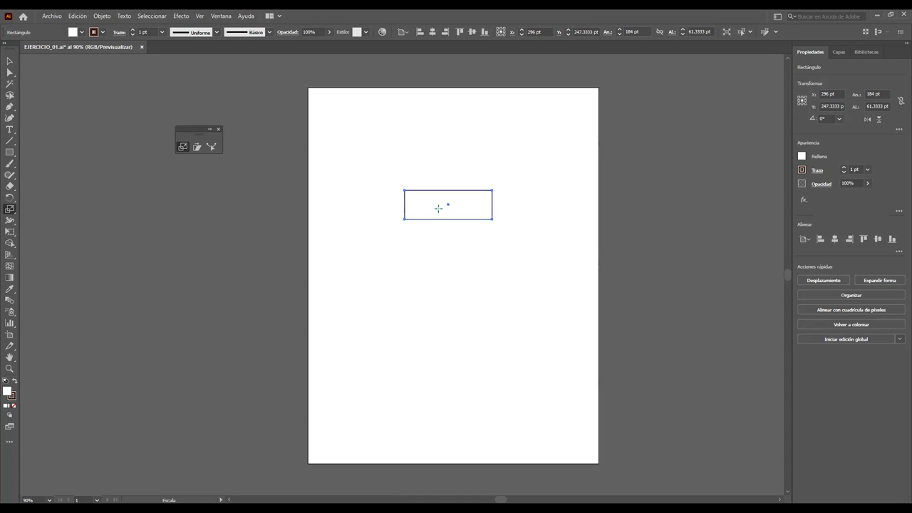
drag(447, 206, 468, 210)
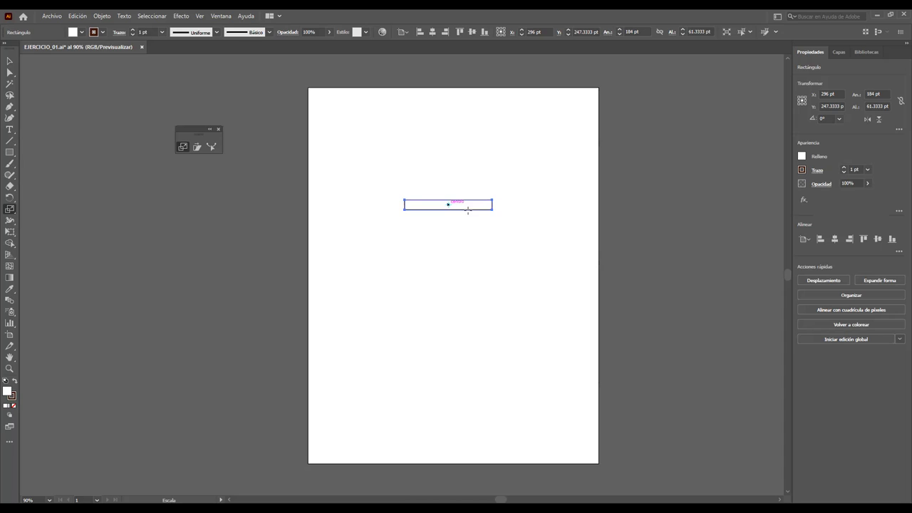
alt+click(469, 211)
click(536, 417)
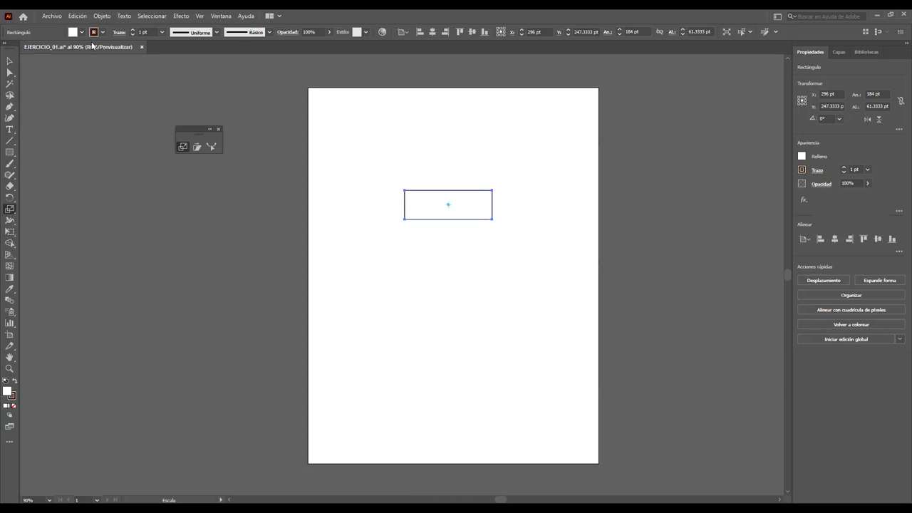
click(10, 61)
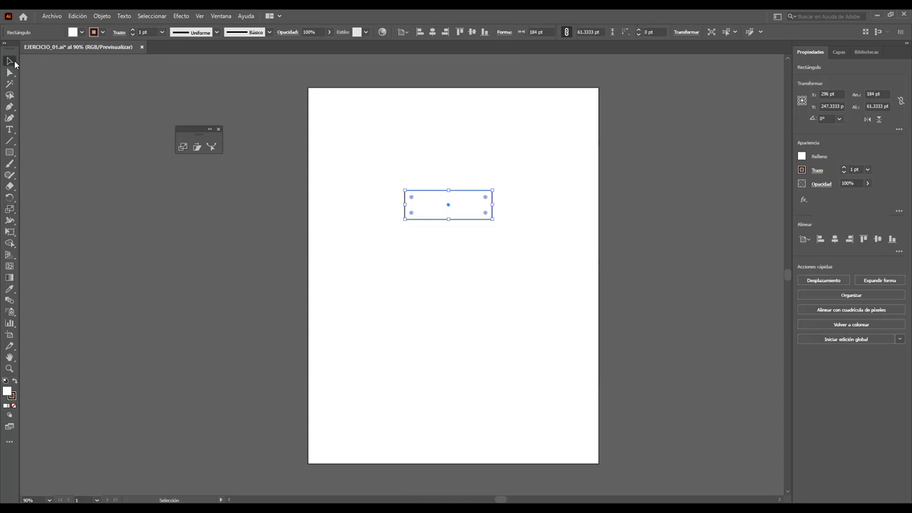
Step: Draw a new wide rectangle near the page top and scale it to about 334 × 109 pt
click(573, 266)
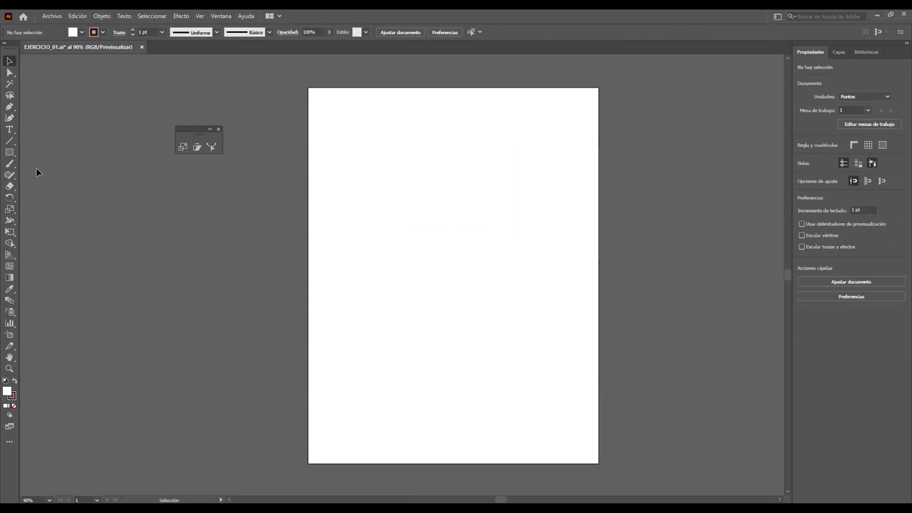
click(10, 152)
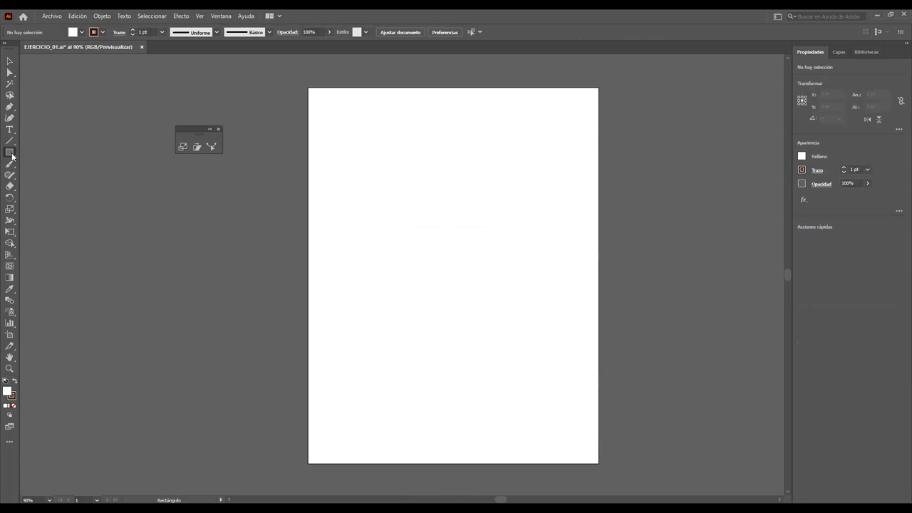
drag(358, 154, 495, 191)
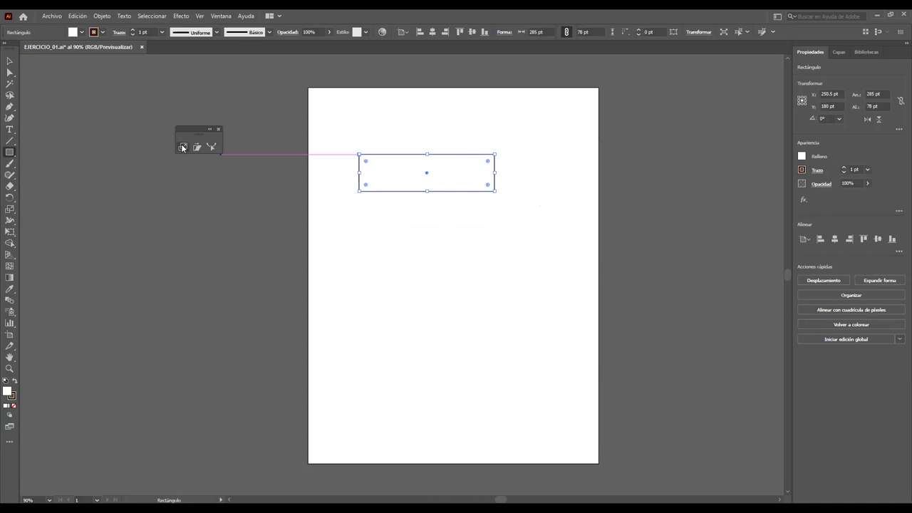
key(s)
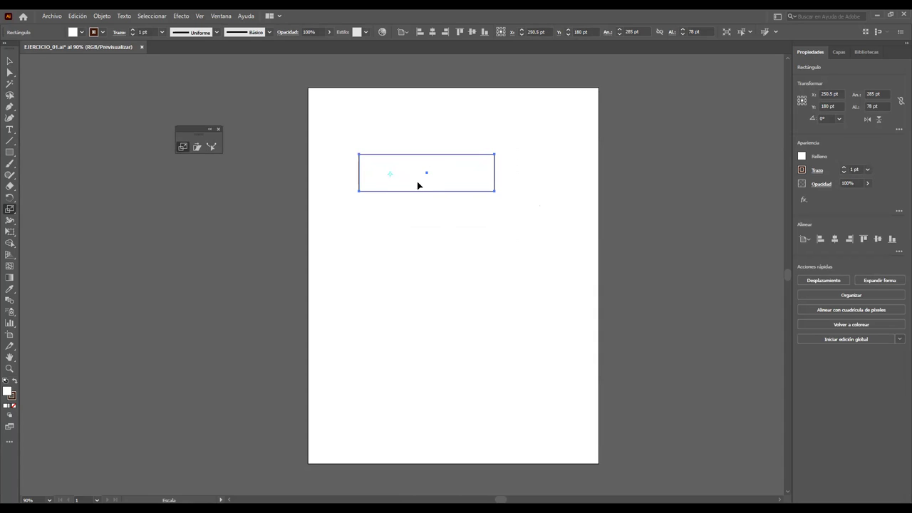
mouse_move(448, 187)
mouse_down()
mouse_move(431, 203)
mouse_move(420, 193)
mouse_move(525, 191)
mouse_move(432, 193)
mouse_move(426, 238)
mouse_move(425, 185)
mouse_move(464, 187)
mouse_move(437, 185)
mouse_move(437, 233)
mouse_move(436, 181)
mouse_move(482, 185)
mouse_move(457, 183)
mouse_up()
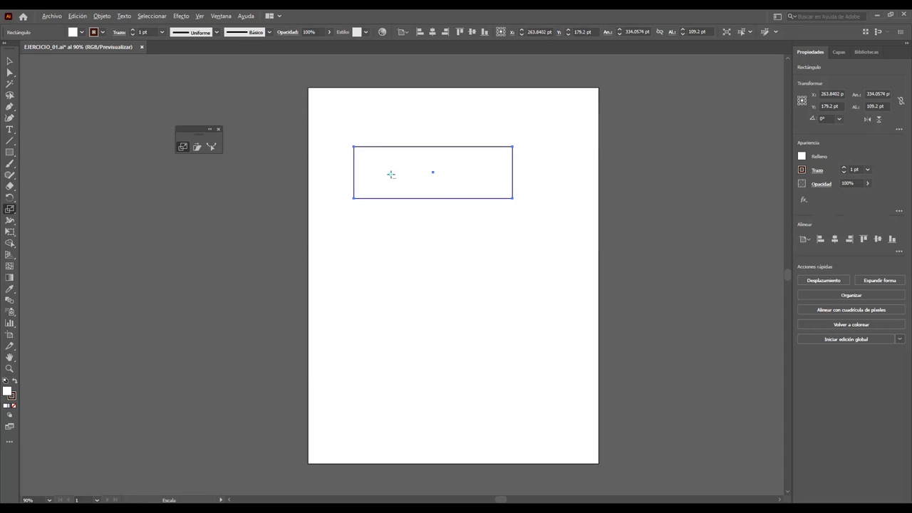
alt+click(432, 172)
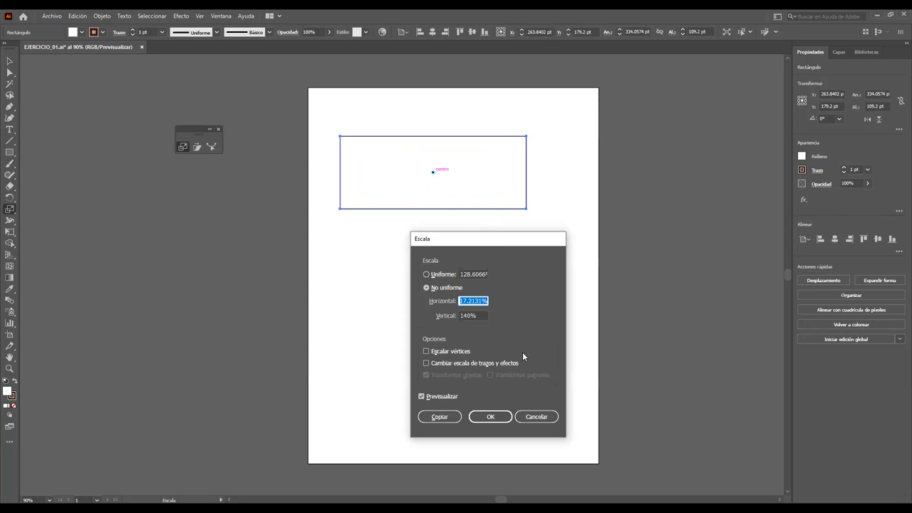
Step: Experiment with Scale-tool drags, producing overlapping rectangles and a thin 358 × 16.77 pt bar
click(547, 418)
mouse_move(468, 178)
mouse_down()
mouse_move(477, 186)
mouse_move(461, 186)
mouse_move(483, 178)
mouse_move(468, 178)
mouse_move(461, 196)
mouse_move(459, 179)
mouse_move(498, 178)
mouse_move(444, 197)
mouse_move(448, 179)
mouse_move(479, 185)
mouse_move(463, 199)
mouse_move(486, 193)
mouse_move(452, 185)
mouse_move(464, 193)
mouse_move(466, 230)
mouse_move(456, 200)
mouse_move(496, 203)
mouse_move(468, 202)
mouse_move(456, 187)
mouse_move(467, 201)
mouse_move(505, 192)
mouse_move(456, 198)
mouse_move(468, 195)
mouse_move(460, 175)
mouse_move(444, 188)
mouse_up()
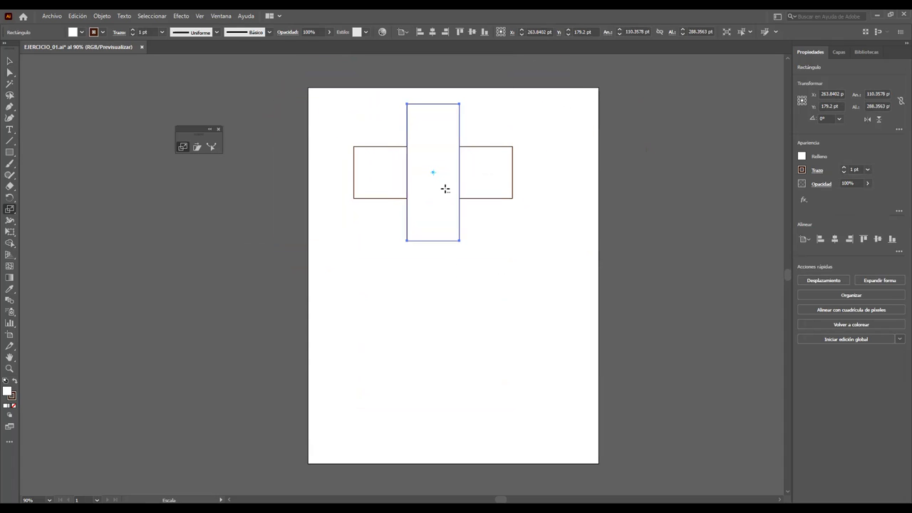
alt+click(456, 188)
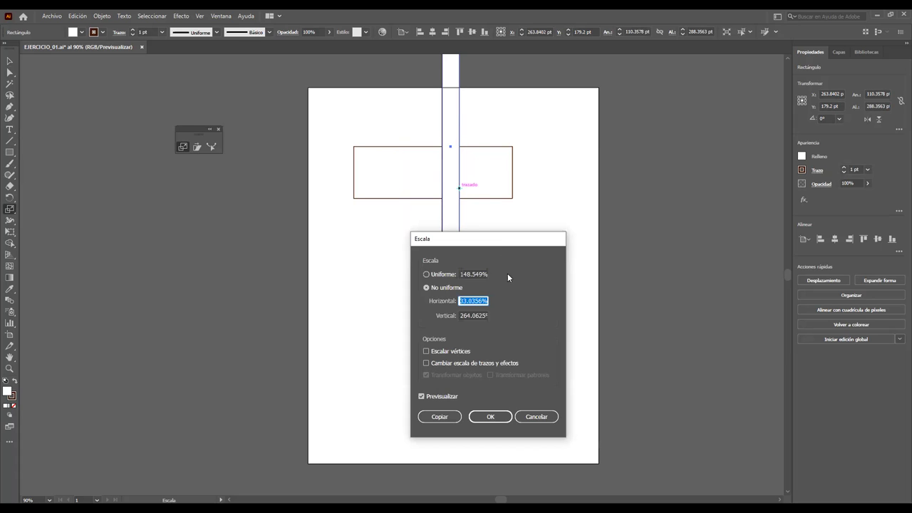
click(537, 416)
mouse_move(440, 172)
mouse_down()
mouse_move(448, 174)
mouse_move(432, 172)
mouse_move(440, 164)
mouse_up()
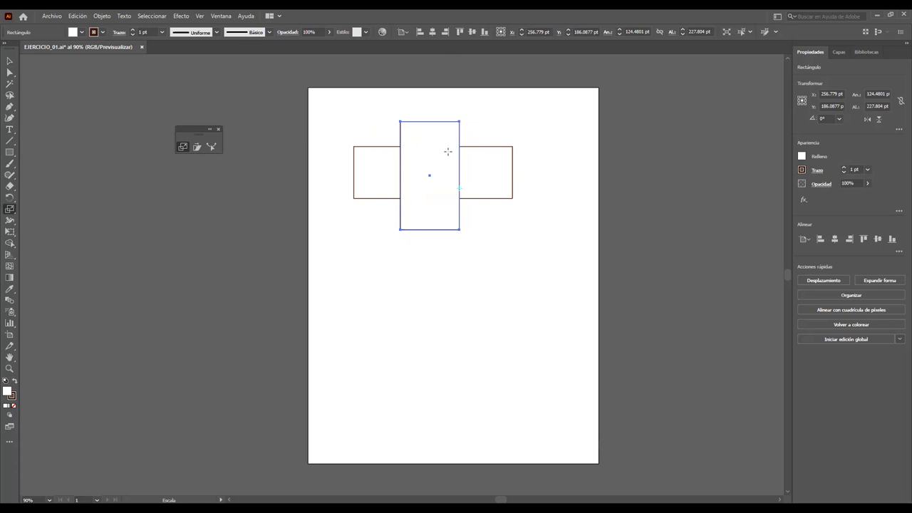
mouse_move(453, 155)
mouse_down()
mouse_move(439, 165)
mouse_move(459, 171)
mouse_move(407, 171)
mouse_move(425, 200)
mouse_move(399, 188)
mouse_up()
drag(495, 172, 493, 201)
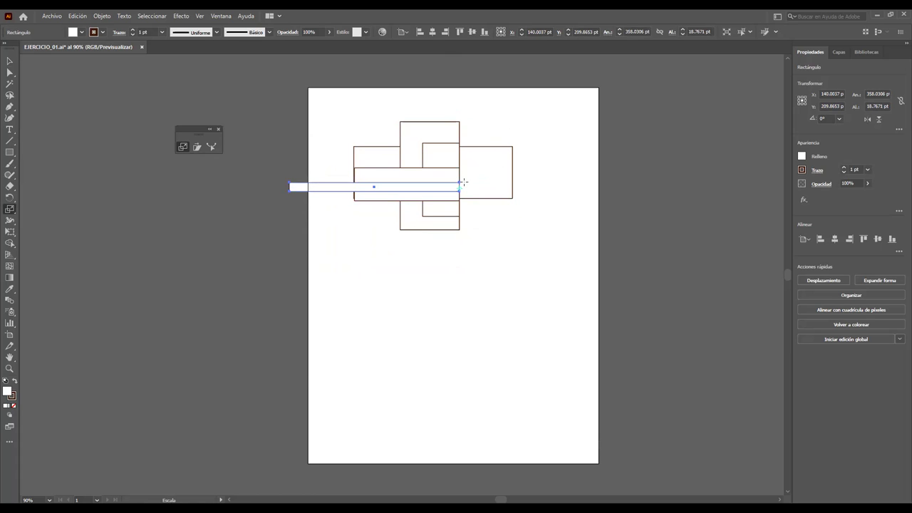
Step: Marquee-select all the practice rectangles and delete them
click(10, 61)
drag(301, 94, 560, 276)
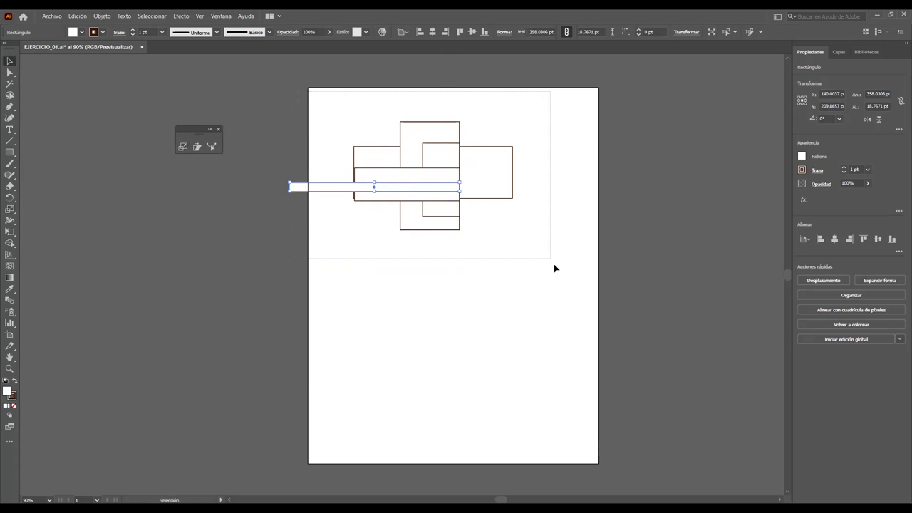
key(Delete)
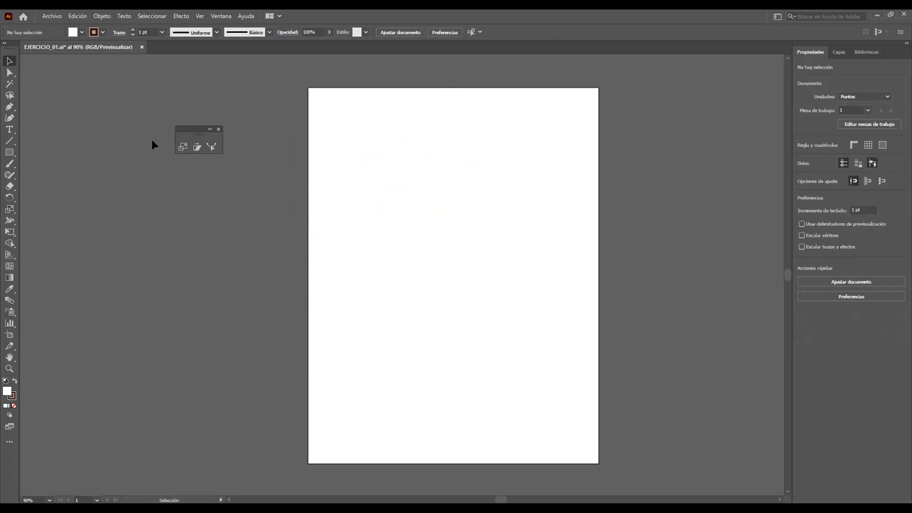
Step: Draw a new rectangle, then add a narrower scaled copy and a long stretched bar crossing it
click(9, 151)
mouse_move(340, 147)
mouse_down()
mouse_move(409, 219)
mouse_move(473, 246)
mouse_up()
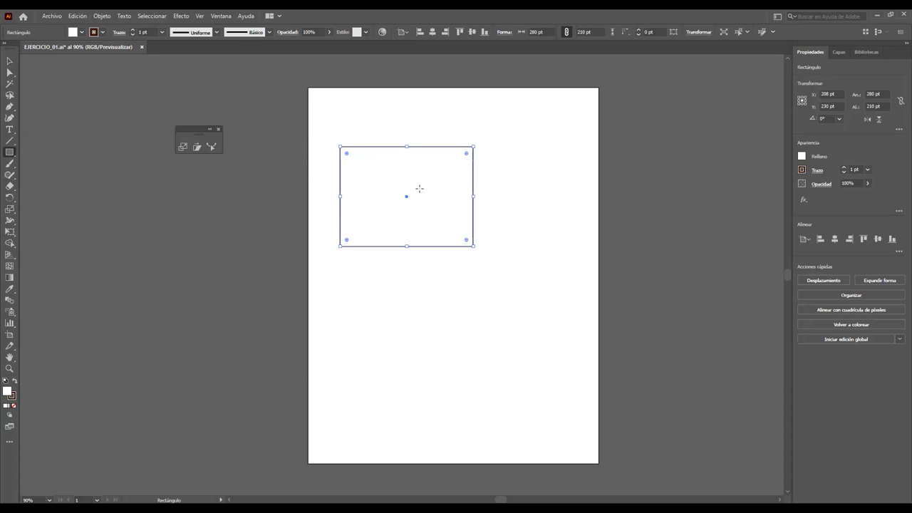
click(184, 148)
drag(435, 188, 416, 191)
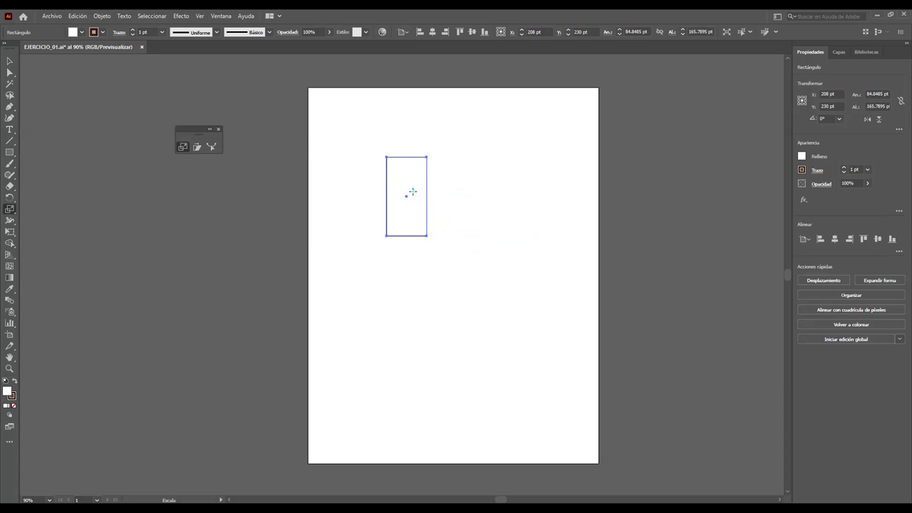
alt+click(412, 192)
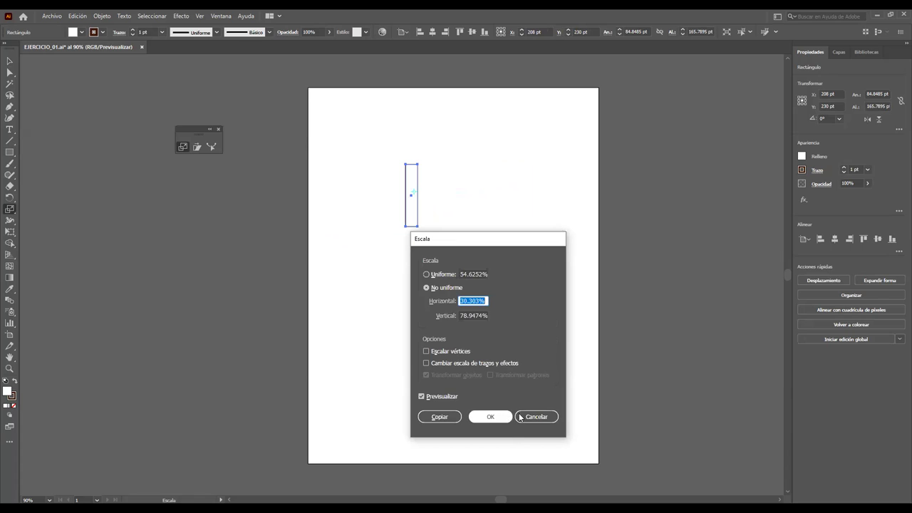
click(438, 417)
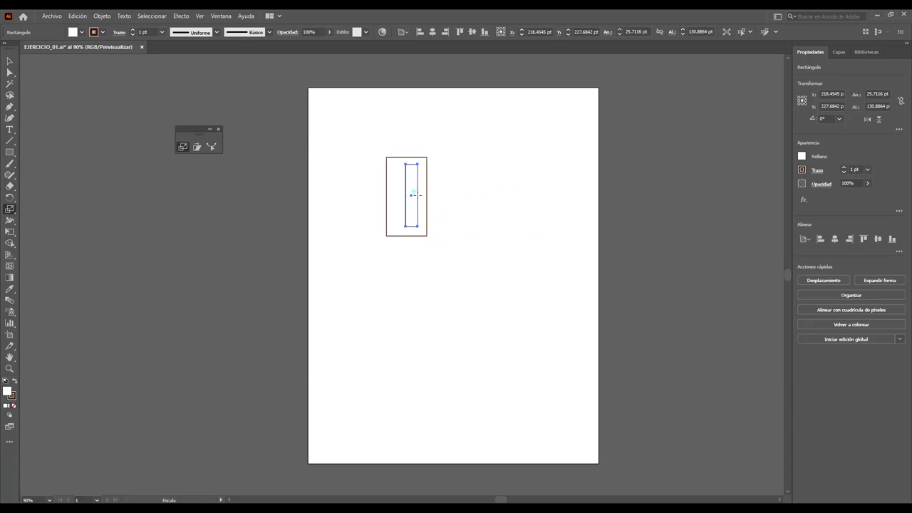
mouse_move(415, 194)
mouse_down()
mouse_move(448, 203)
mouse_move(460, 228)
mouse_move(464, 185)
mouse_move(468, 215)
mouse_move(466, 204)
mouse_move(426, 210)
mouse_move(456, 209)
mouse_move(466, 195)
mouse_move(422, 207)
mouse_move(479, 211)
mouse_move(485, 193)
mouse_up()
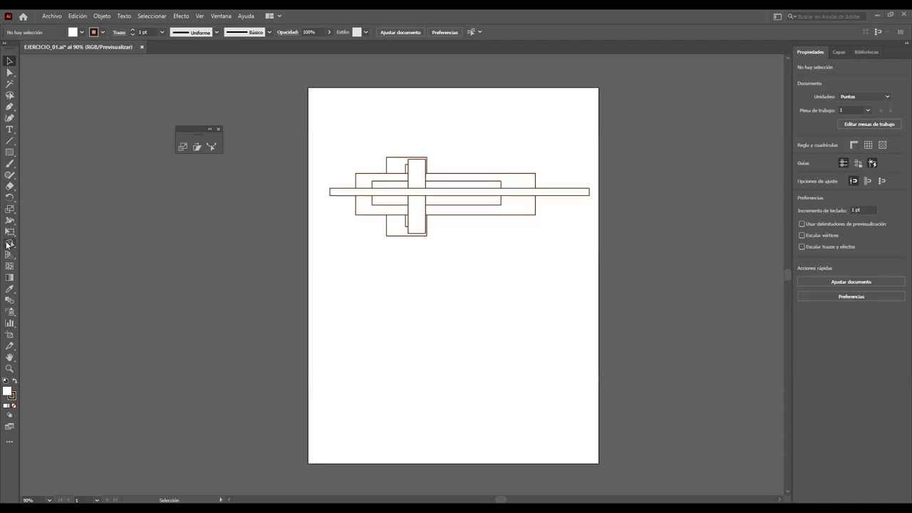
Step: Tear off the Rotate/Reflect tool group into its own floating panel
click(13, 190)
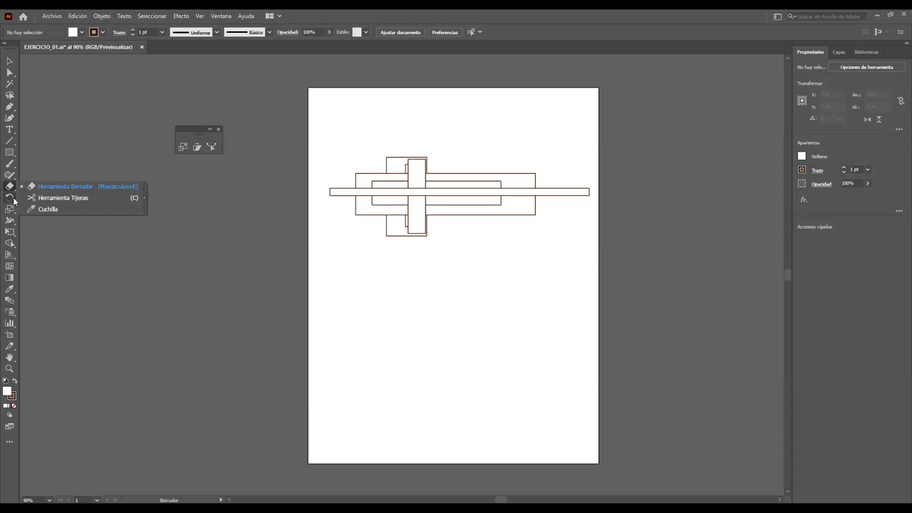
click(13, 201)
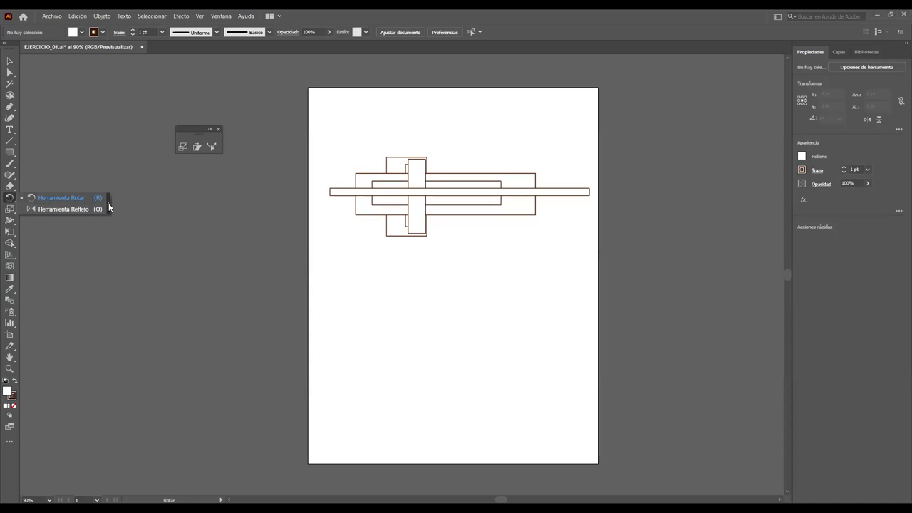
click(109, 207)
drag(32, 203, 175, 181)
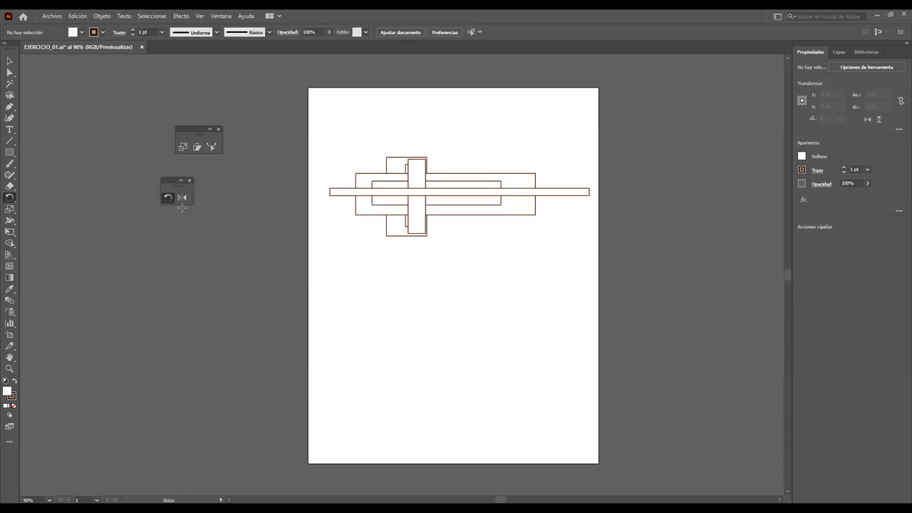
Step: Draw a 94 × 94 pt circle below the rectangle cross with the Ellipse tool
click(9, 153)
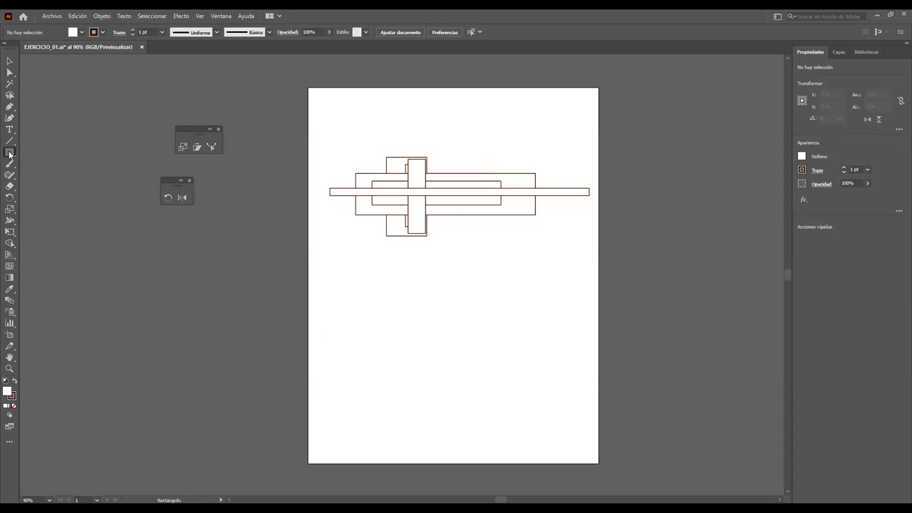
right_click(9, 153)
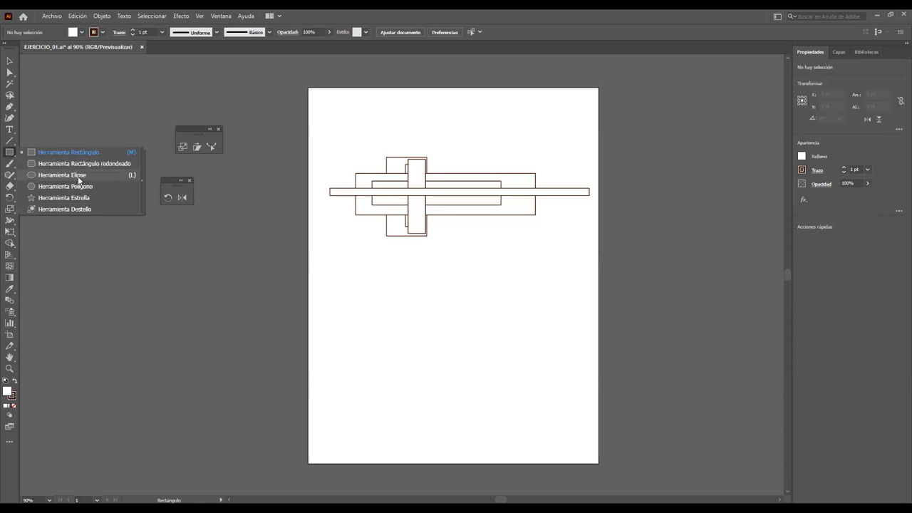
click(79, 177)
drag(396, 306, 437, 351)
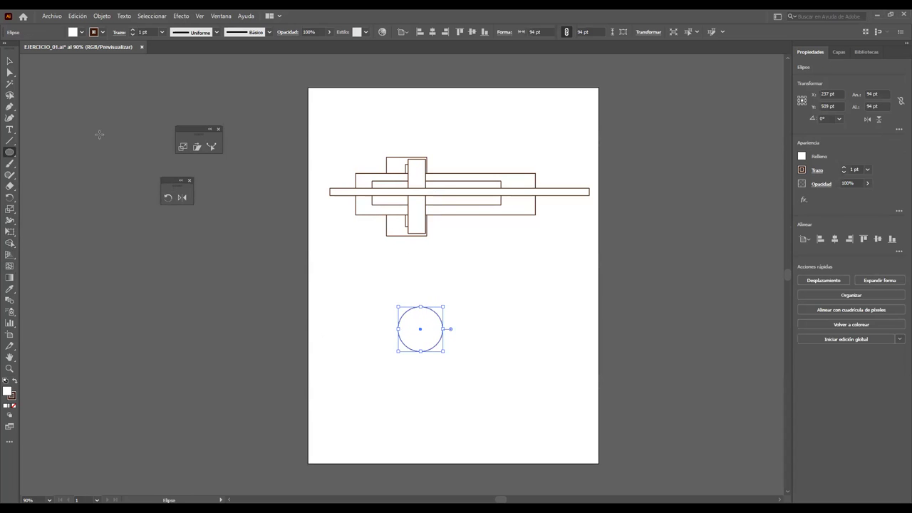
Step: Copy the circle above itself and scale the copy down to about 31 pt
click(10, 61)
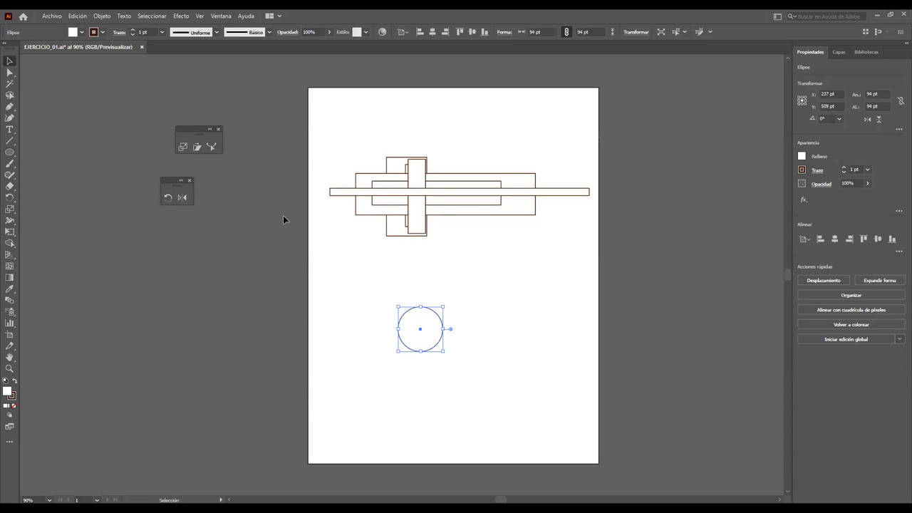
mouse_move(425, 321)
mouse_down()
mouse_move(462, 336)
mouse_move(460, 289)
mouse_up()
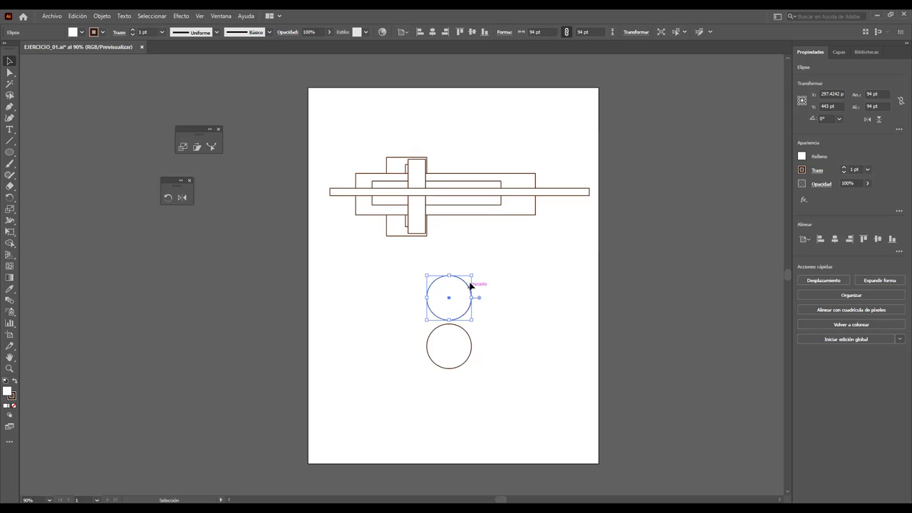
drag(474, 273, 447, 299)
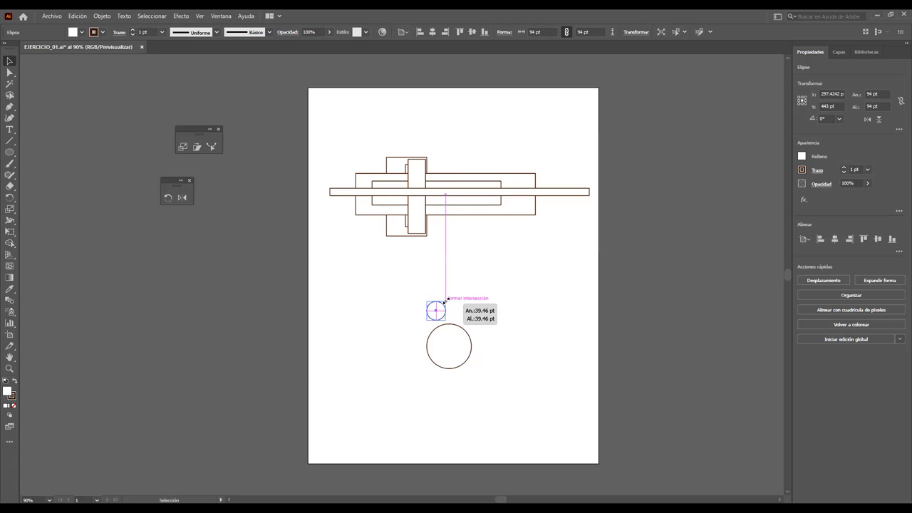
drag(447, 300, 442, 305)
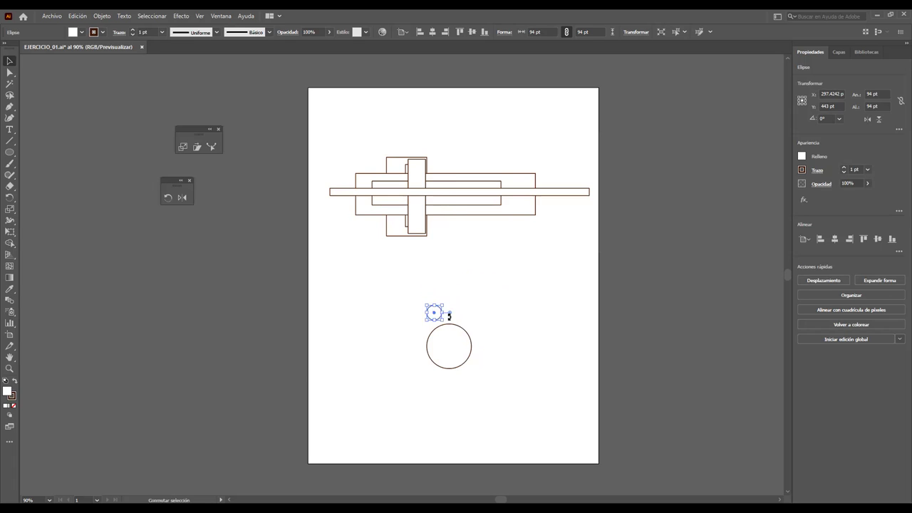
key(a)
key(v)
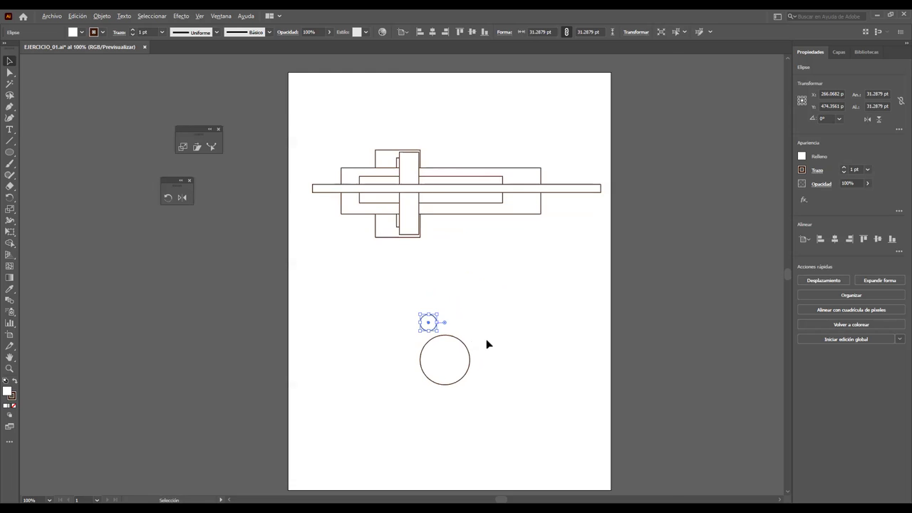
scroll(487, 345, up, 5)
scroll(472, 356, down, 1)
scroll(449, 335, down, 3)
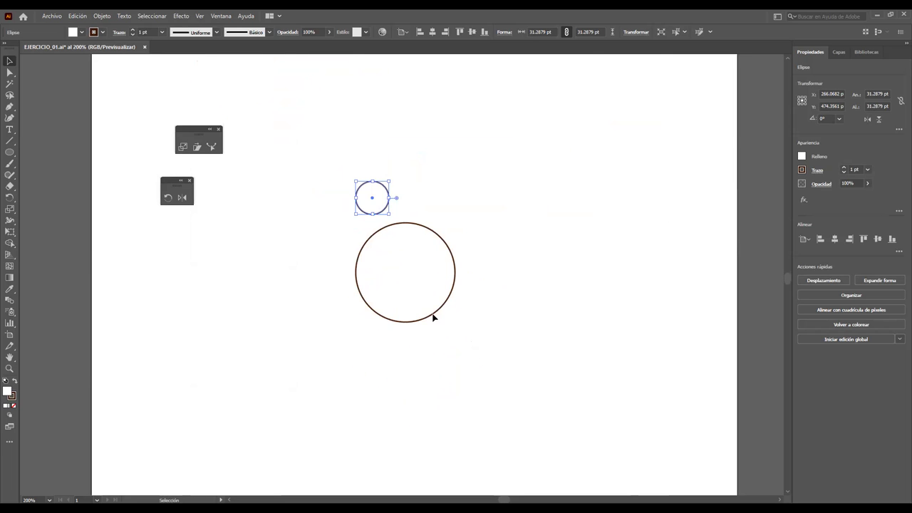
Step: Centre the small 18.15 pt circle on the big circle's top edge and select it
click(408, 208)
mouse_move(378, 208)
mouse_down()
mouse_move(411, 228)
mouse_move(409, 219)
mouse_up()
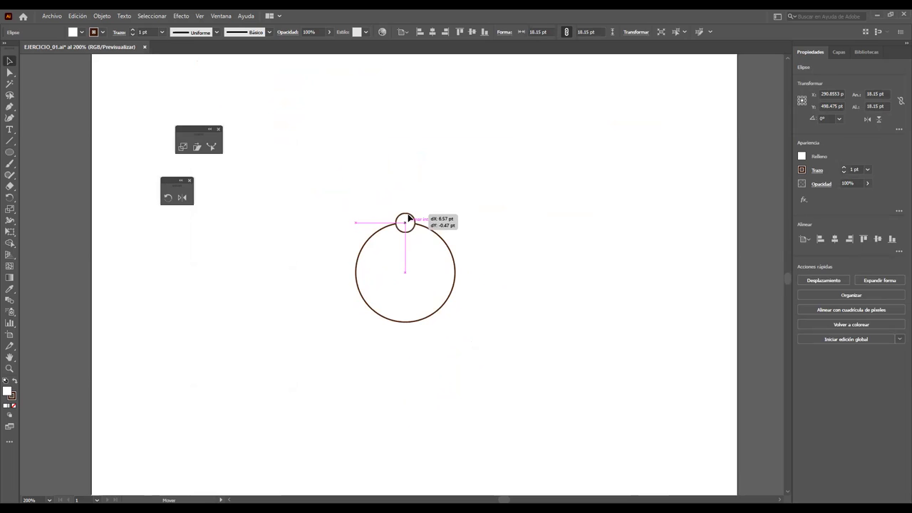
click(482, 218)
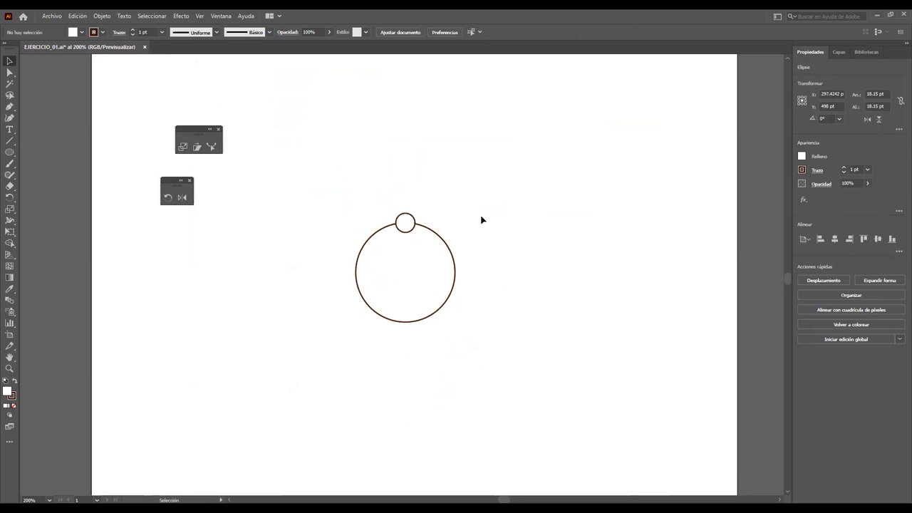
click(430, 233)
click(406, 220)
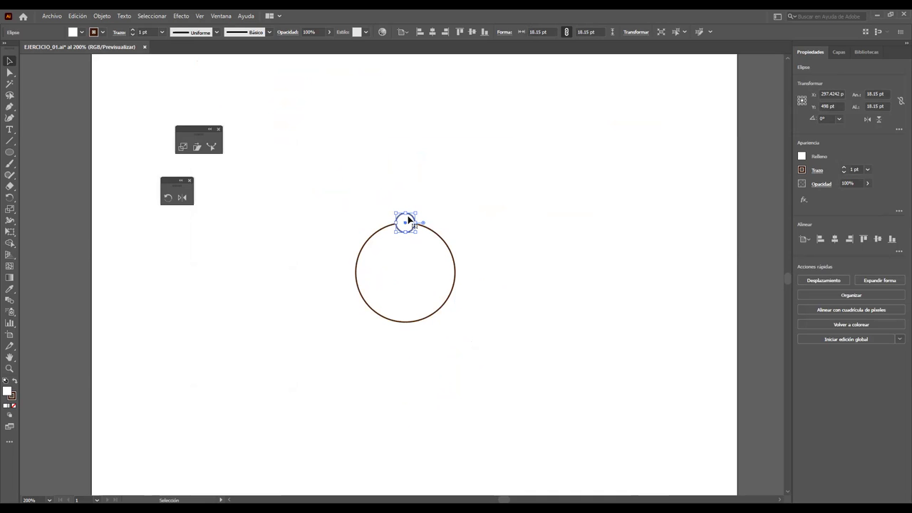
scroll(431, 263, up, 2)
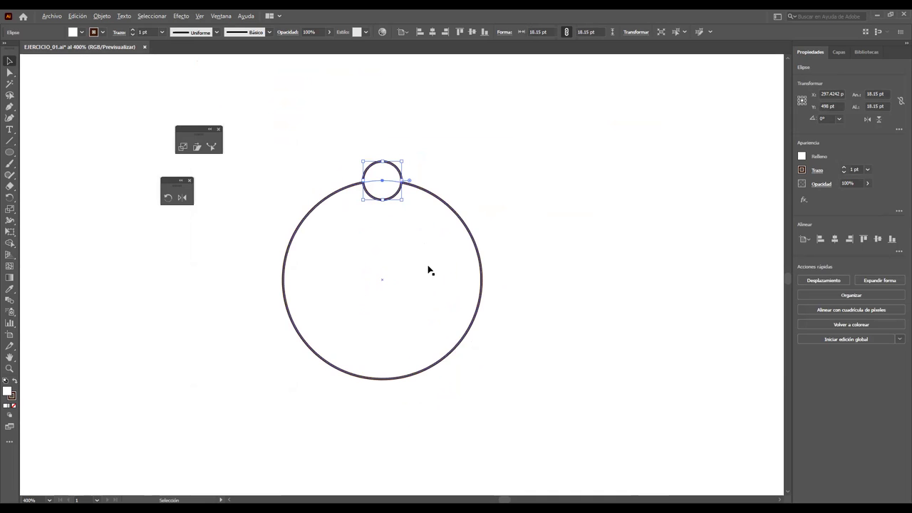
scroll(411, 239, up, 1)
scroll(408, 237, up, 1)
Step: Give the small circle a light blue 629FF9 fill through the Color Picker
scroll(404, 231, up, 2)
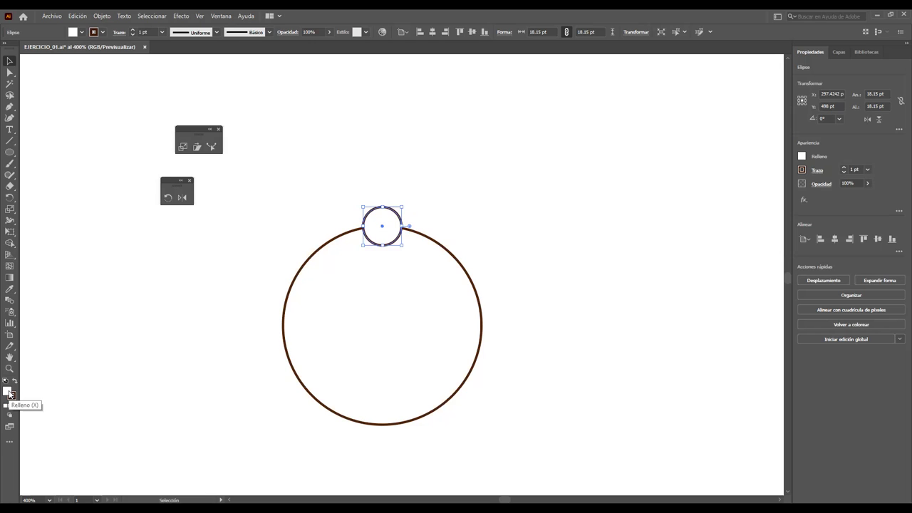
double_click(10, 393)
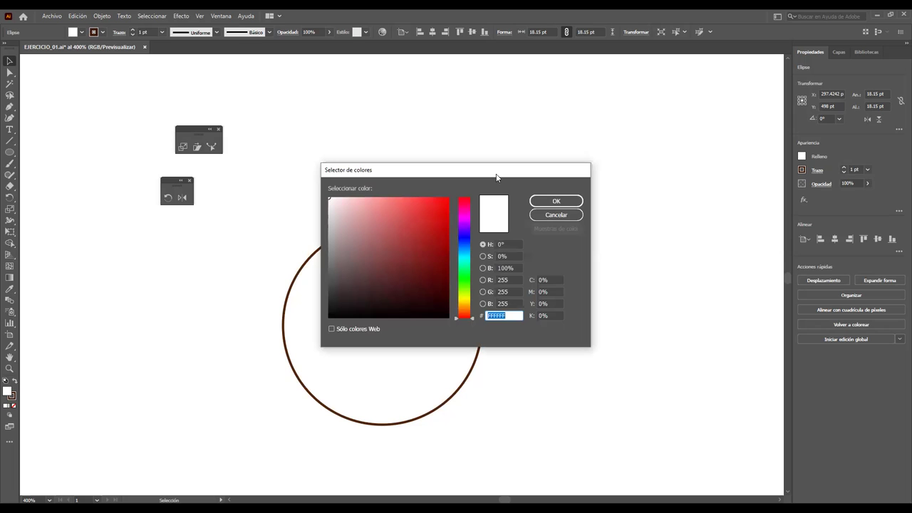
drag(507, 165, 672, 108)
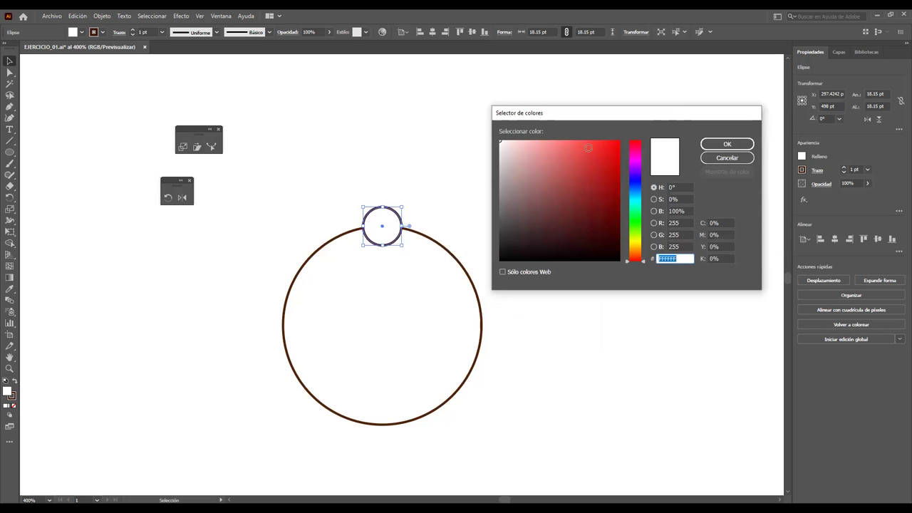
click(566, 147)
click(634, 178)
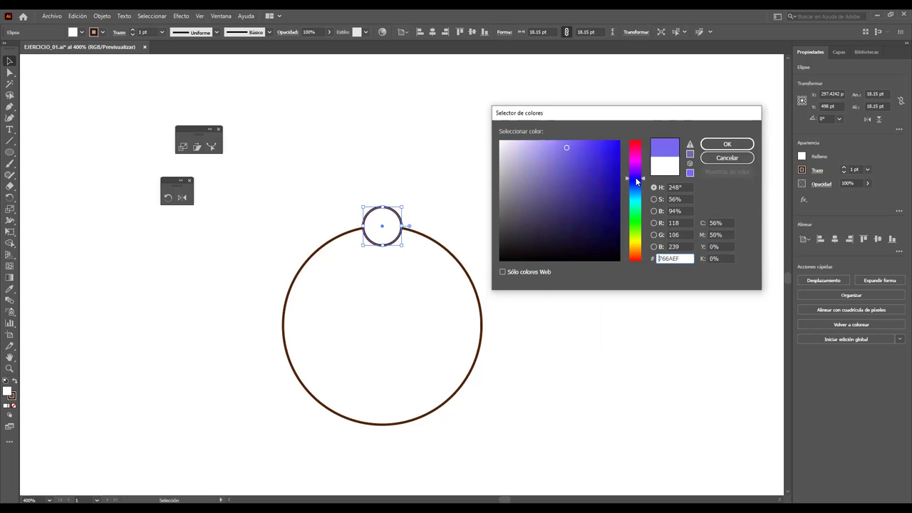
click(637, 188)
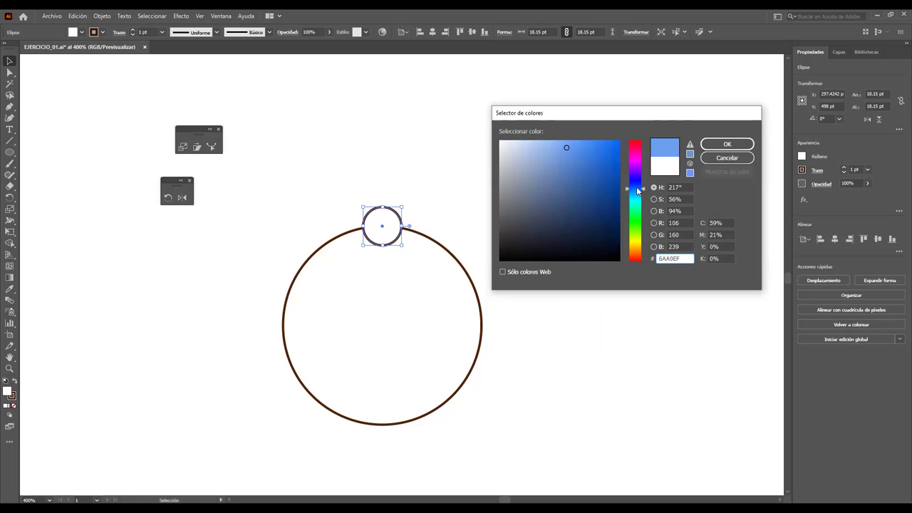
click(553, 153)
click(572, 143)
click(721, 144)
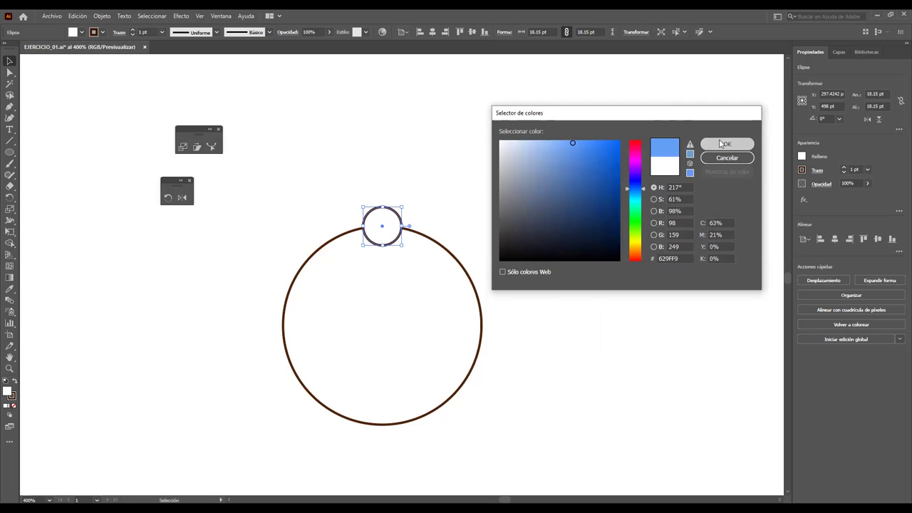
click(552, 213)
scroll(541, 264, down, 1)
scroll(537, 269, down, 1)
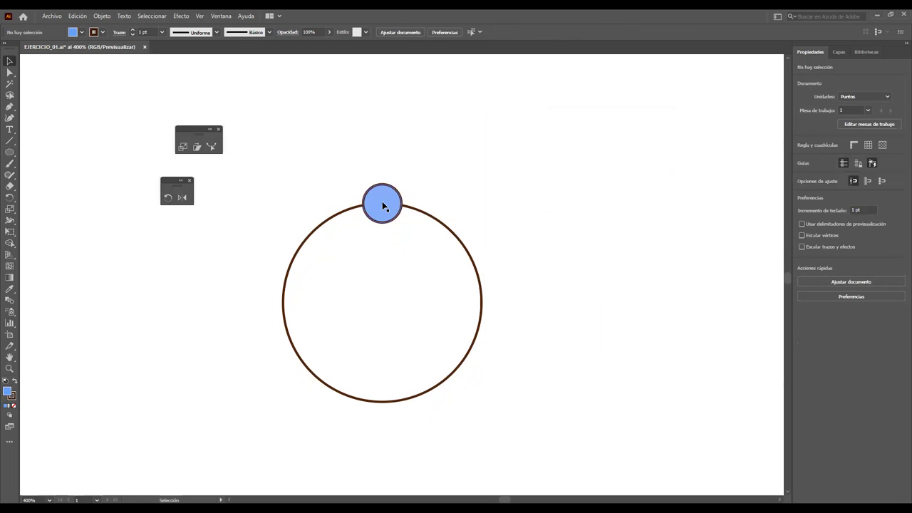
click(168, 197)
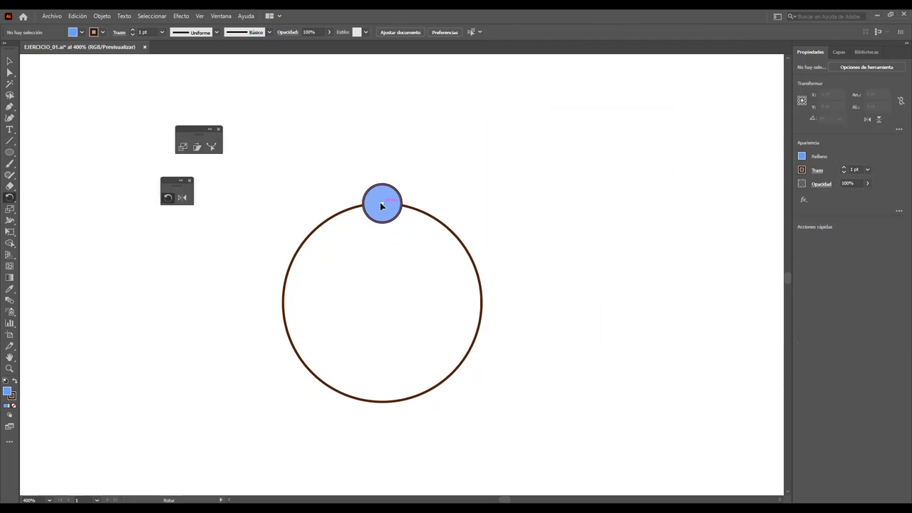
click(383, 203)
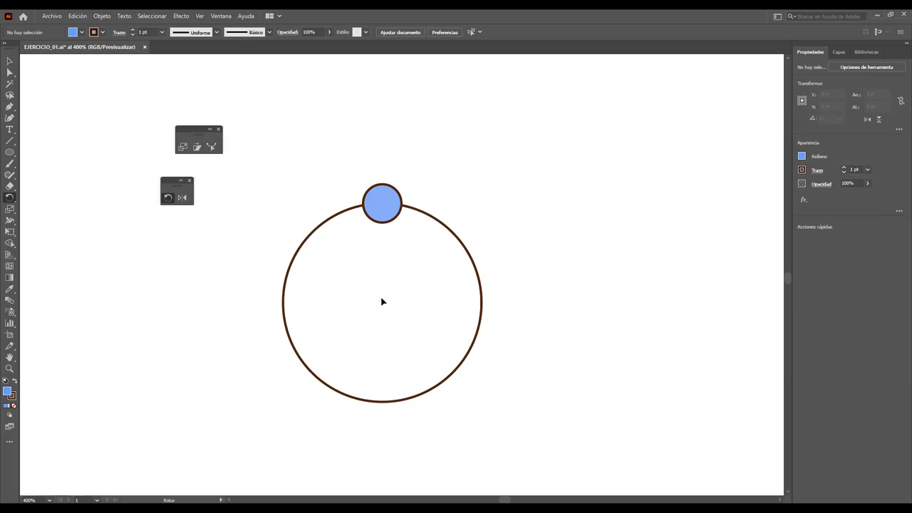
click(381, 300)
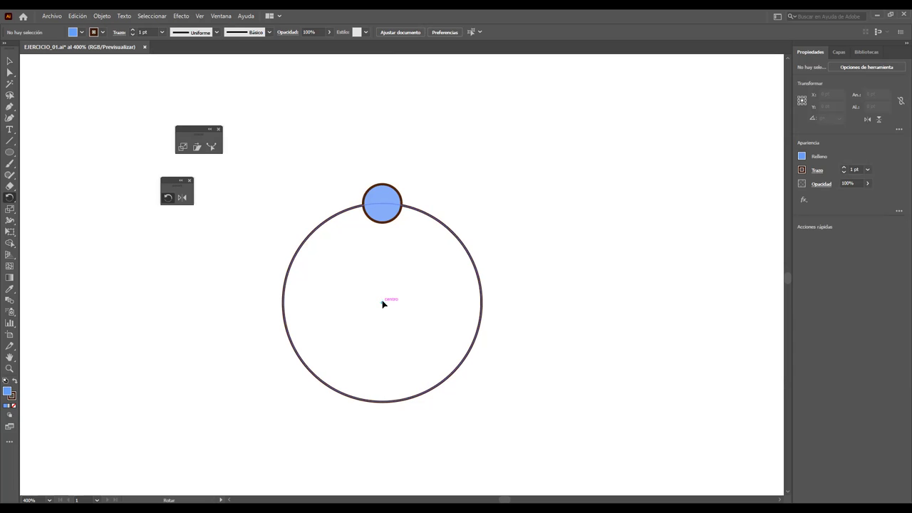
alt+click(383, 303)
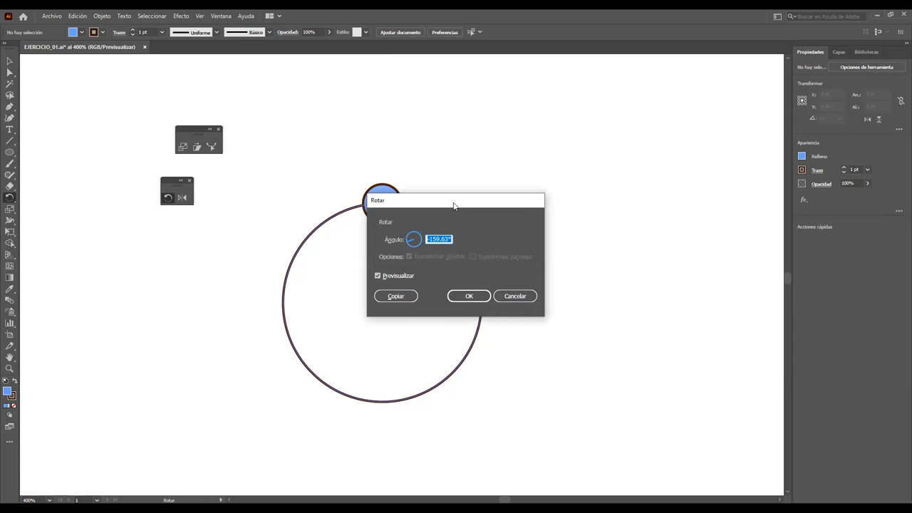
drag(450, 204, 531, 193)
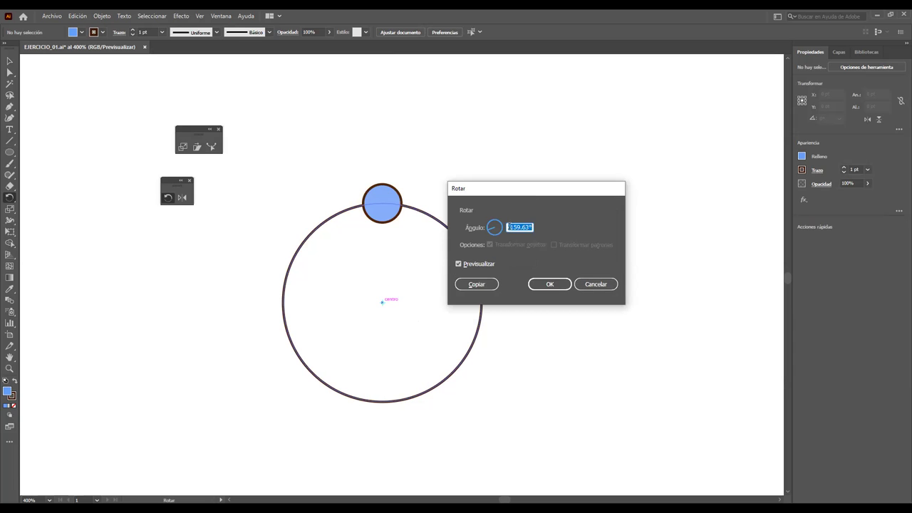
key(BackSpace)
text(45)
click(476, 285)
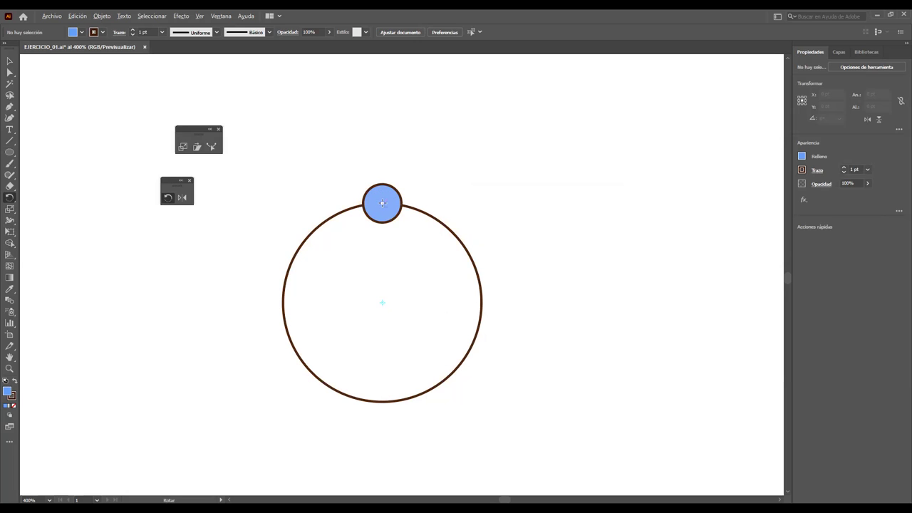
alt+click(382, 203)
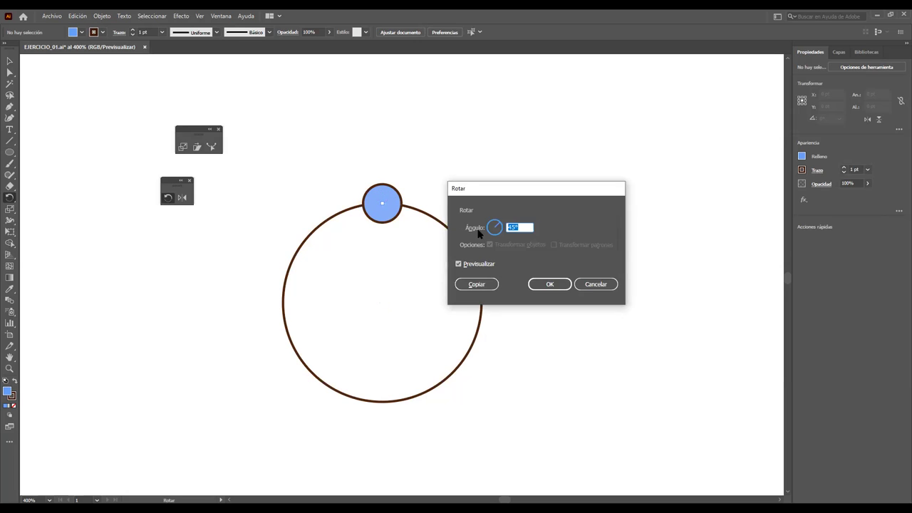
click(477, 284)
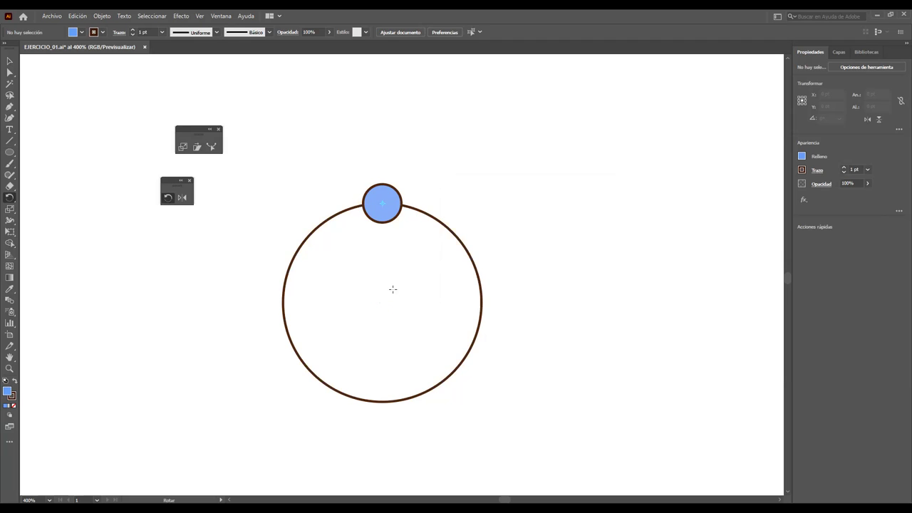
click(383, 212)
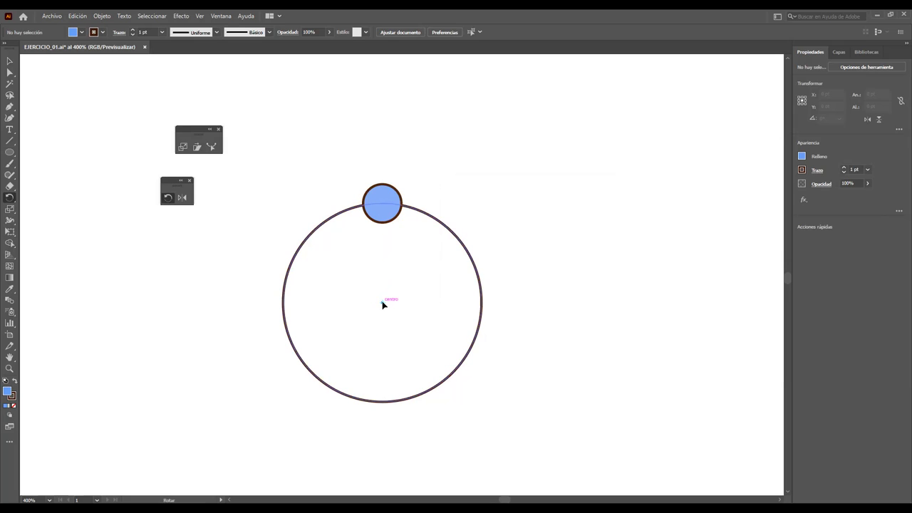
alt+click(382, 302)
click(526, 225)
drag(527, 226, 488, 228)
text(45)
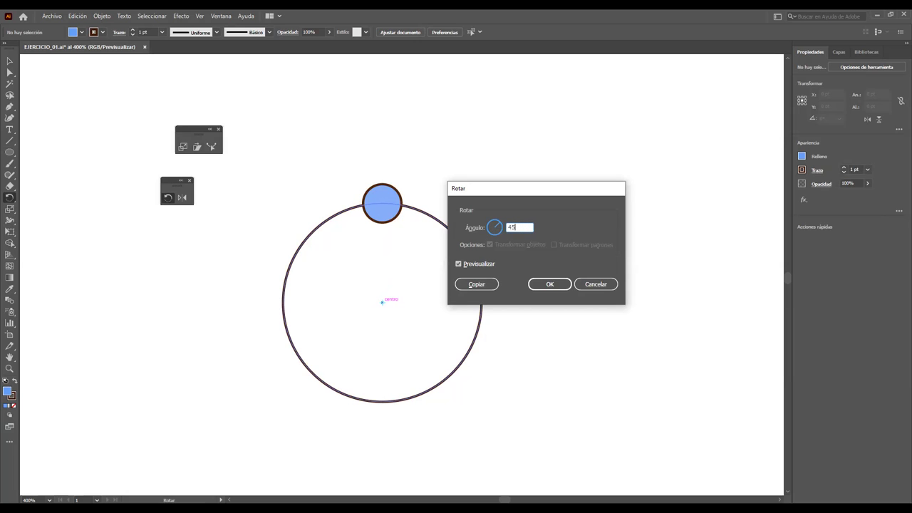
click(476, 283)
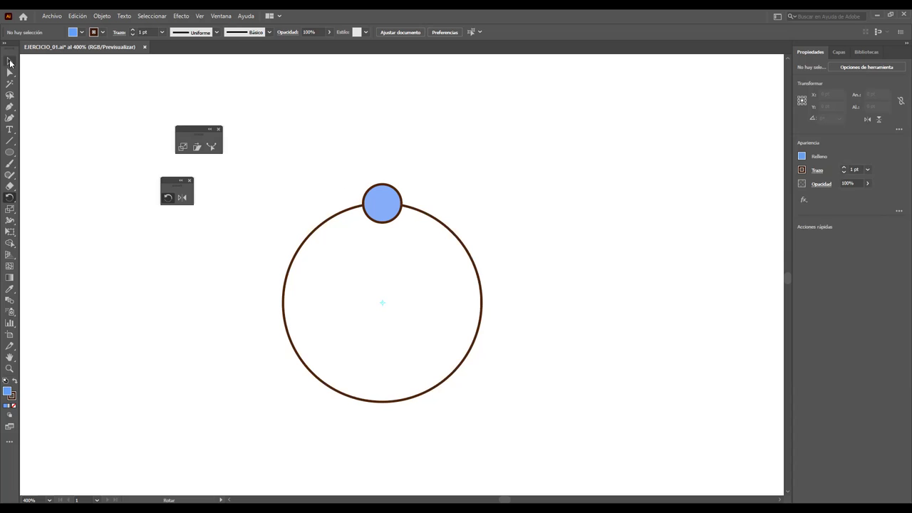
Step: Try moving the small blue circle along the ring, then undo it back to the top centre
click(9, 61)
click(387, 204)
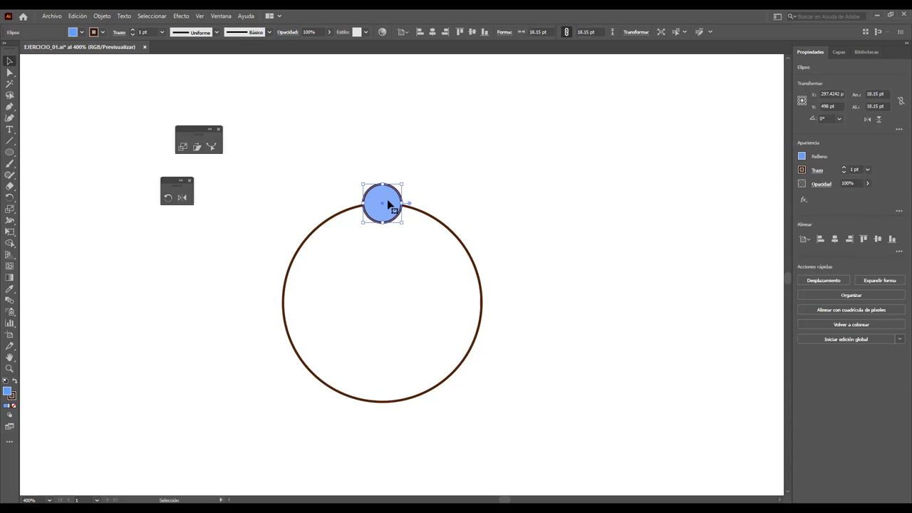
drag(389, 202, 450, 221)
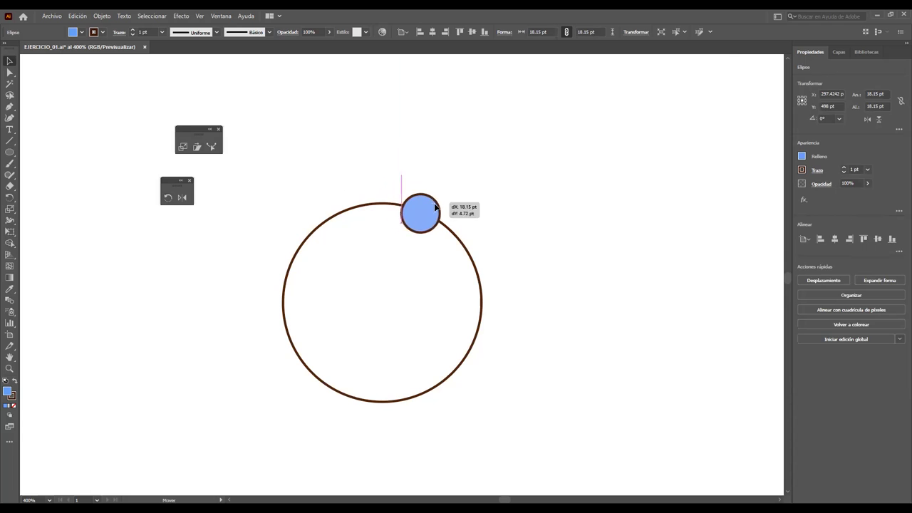
mouse_move(450, 222)
mouse_down()
mouse_move(391, 193)
mouse_move(392, 202)
mouse_up()
double_click(391, 192)
click(448, 187)
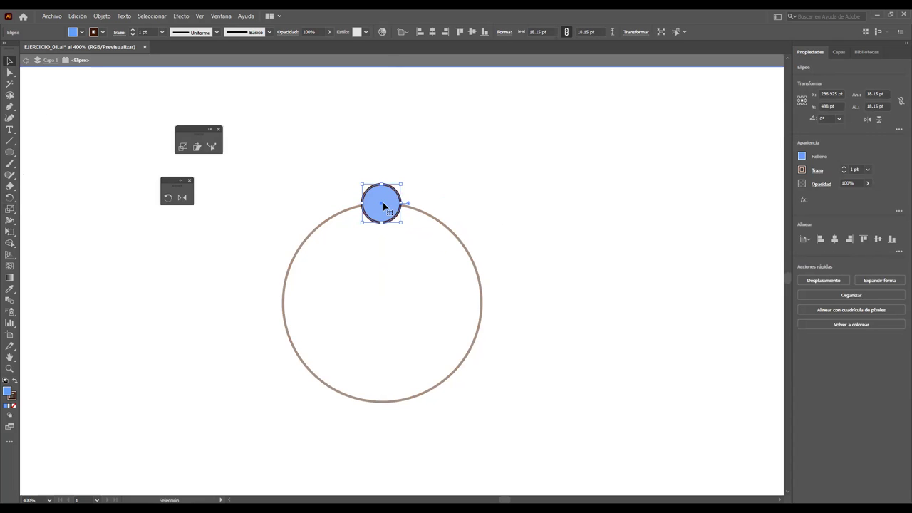
drag(383, 206, 464, 188)
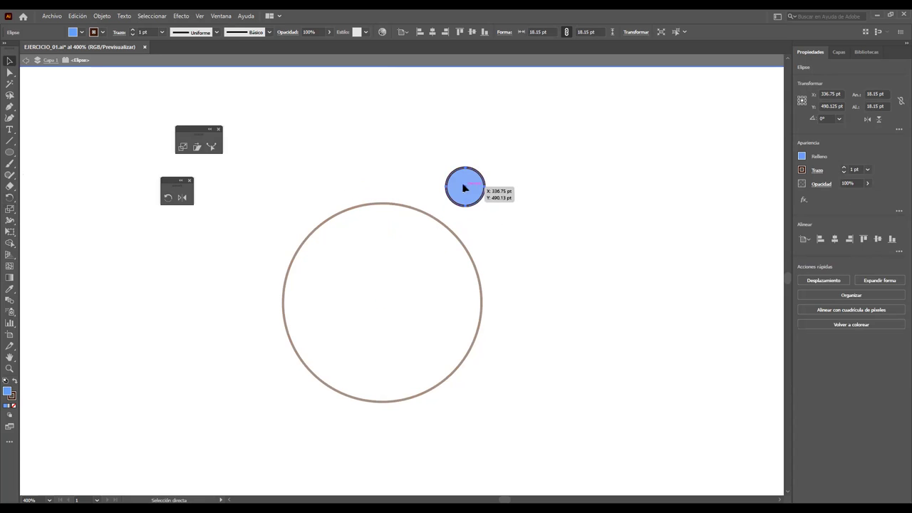
key(ctrl+z)
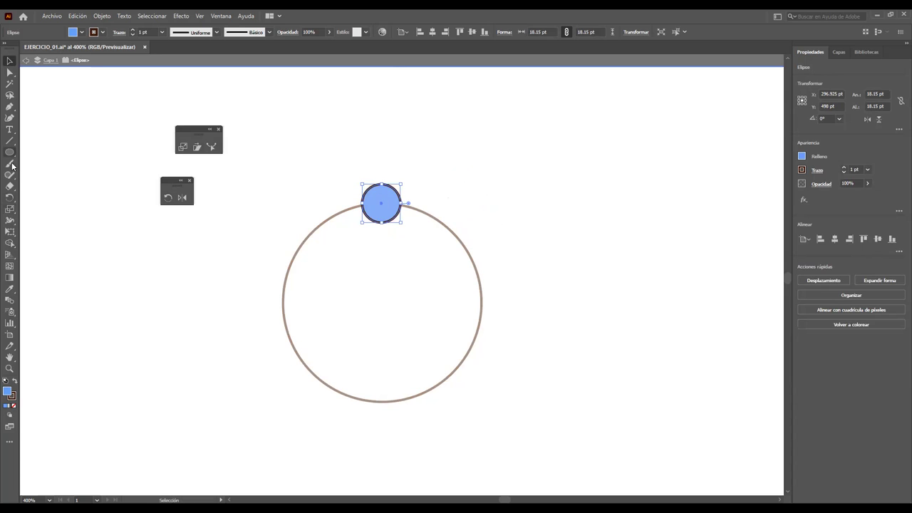
Step: Cancel the Rotate dialog, then move the small blue circle off the ring and delete it
alt+click(383, 301)
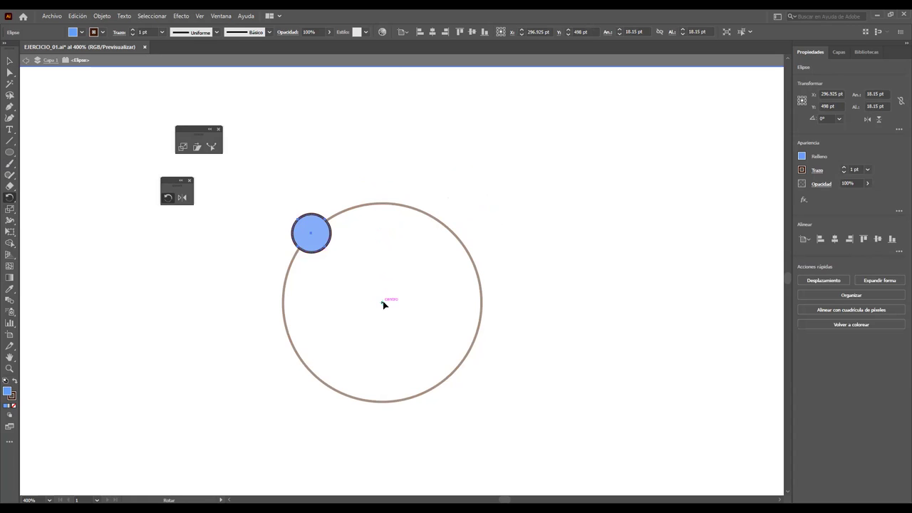
click(610, 283)
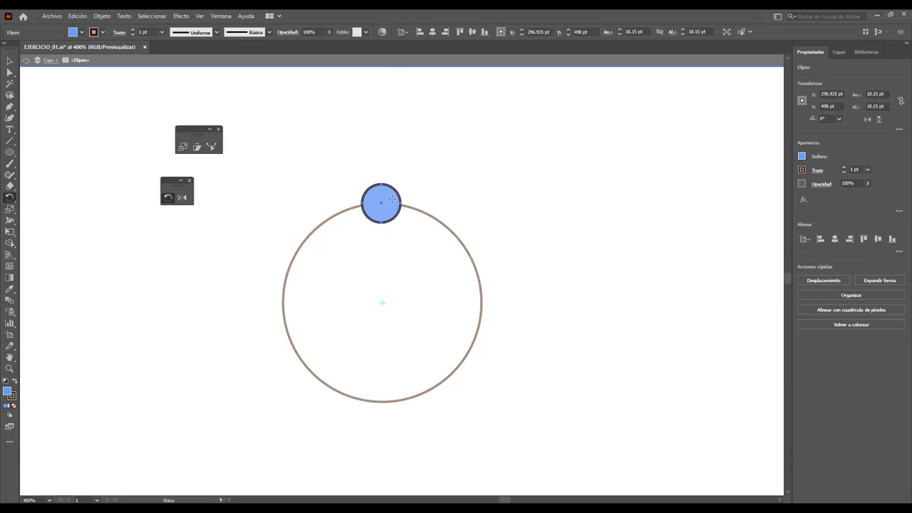
click(9, 60)
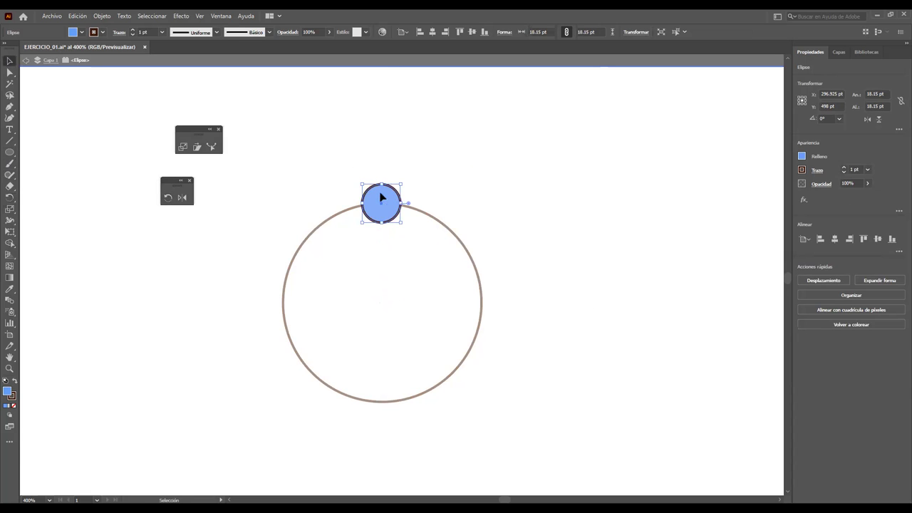
drag(381, 198, 455, 160)
key(Delete)
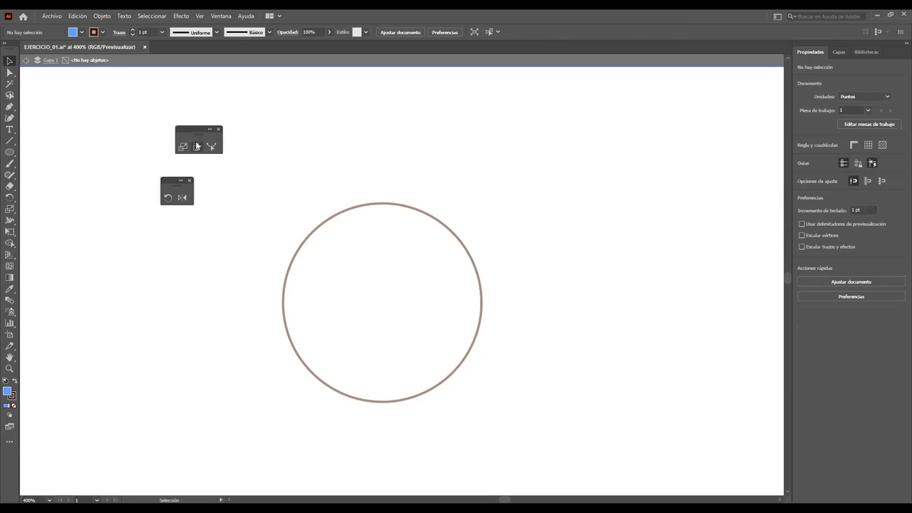
Step: Draw a new small circle and place it on the big ring's top edge
click(10, 153)
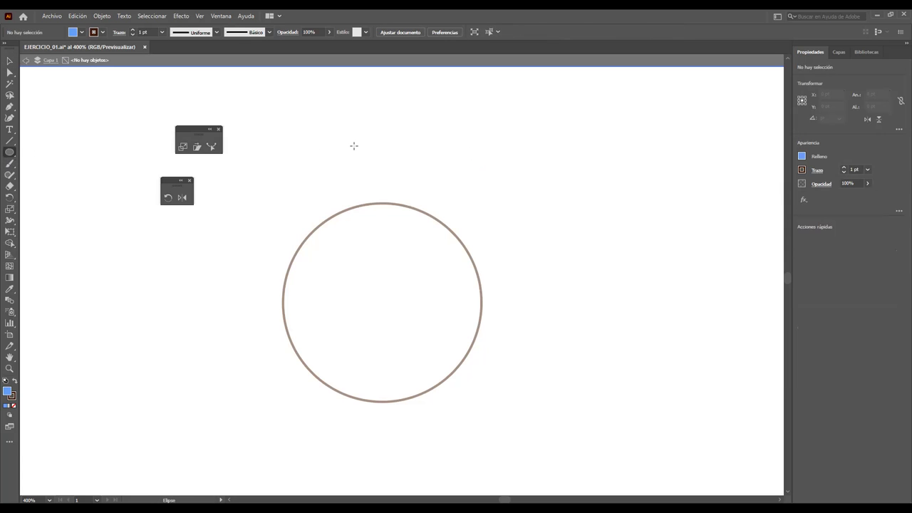
drag(353, 147, 384, 177)
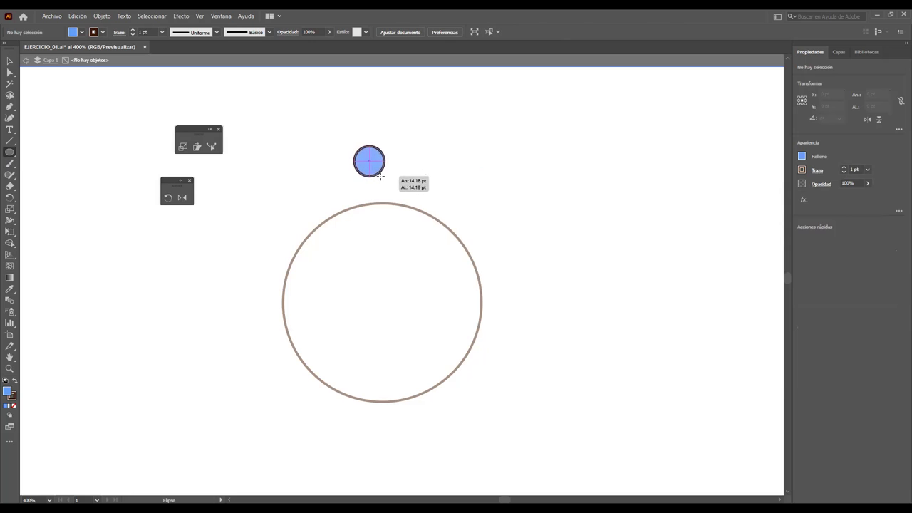
click(10, 62)
drag(375, 157, 389, 199)
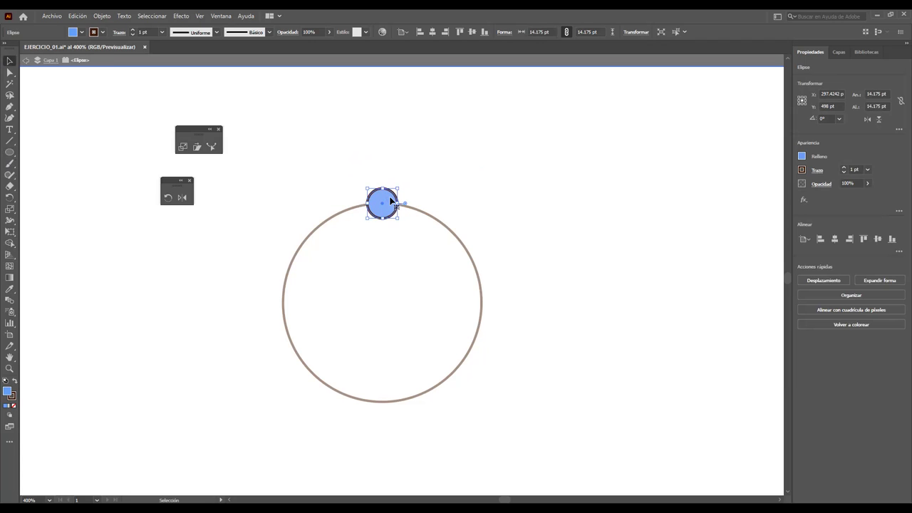
Step: Rotate-copy the small circle 45° around the ring's centre, repeating until eight circles surround it
click(169, 199)
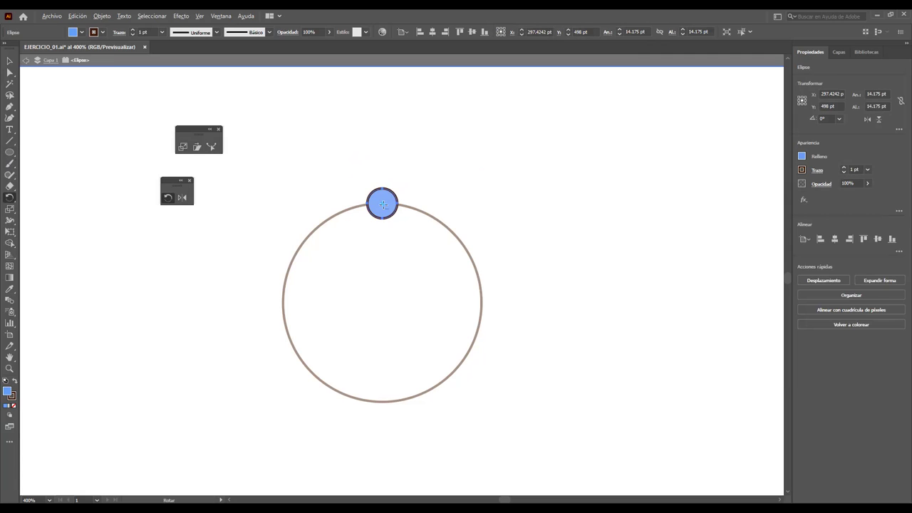
alt+click(382, 302)
click(488, 284)
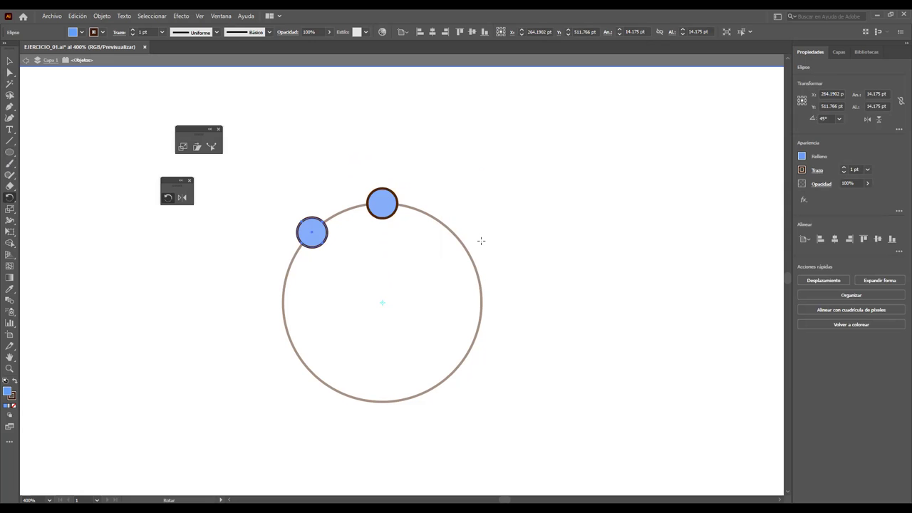
key(ctrl+d)
key(ctrl+d)
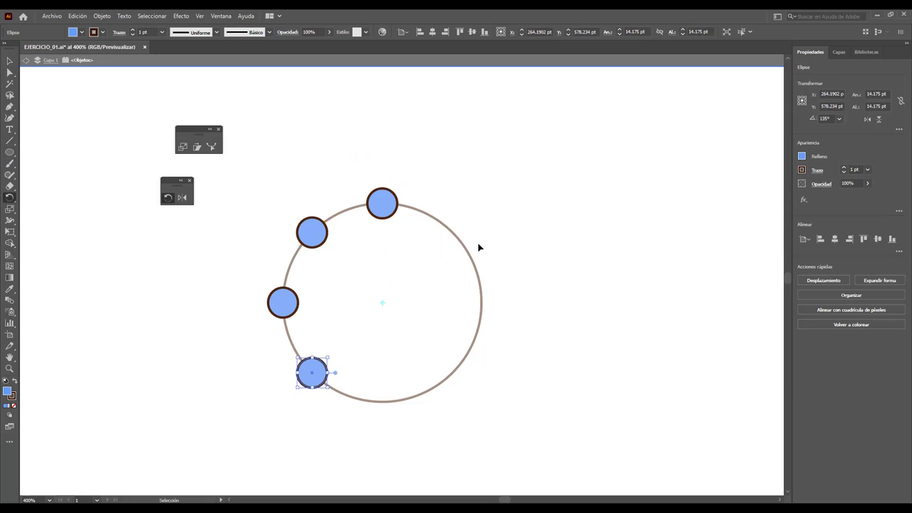
key(ctrl+d)
key(ctrl+d)
key(ctrl+d)
key(ctrl+d)
key(ctrl+d)
key(r)
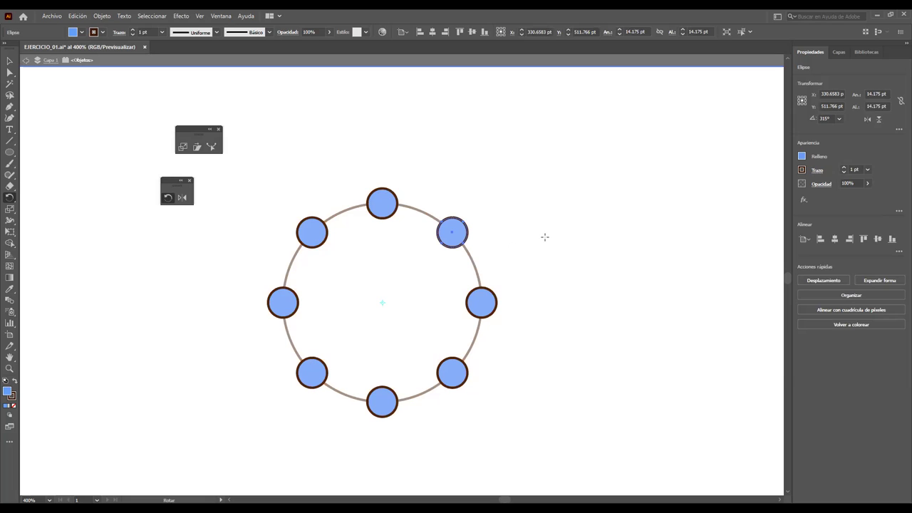
Step: Draw a large circle below the ring of circles and fill it pale blue C9DCF4
scroll(542, 242, down, 1)
scroll(542, 247, down, 1)
scroll(539, 249, down, 2)
scroll(535, 249, down, 1)
scroll(535, 247, down, 2)
scroll(520, 244, down, 1)
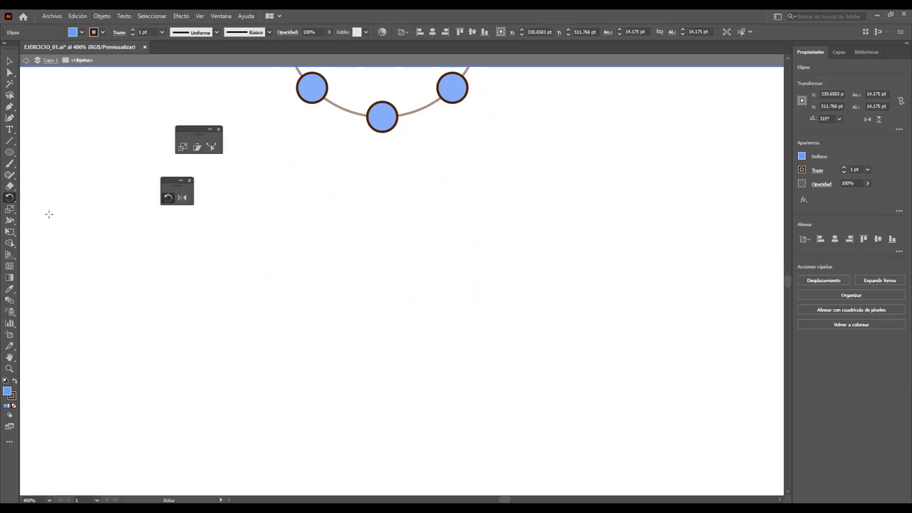
click(9, 152)
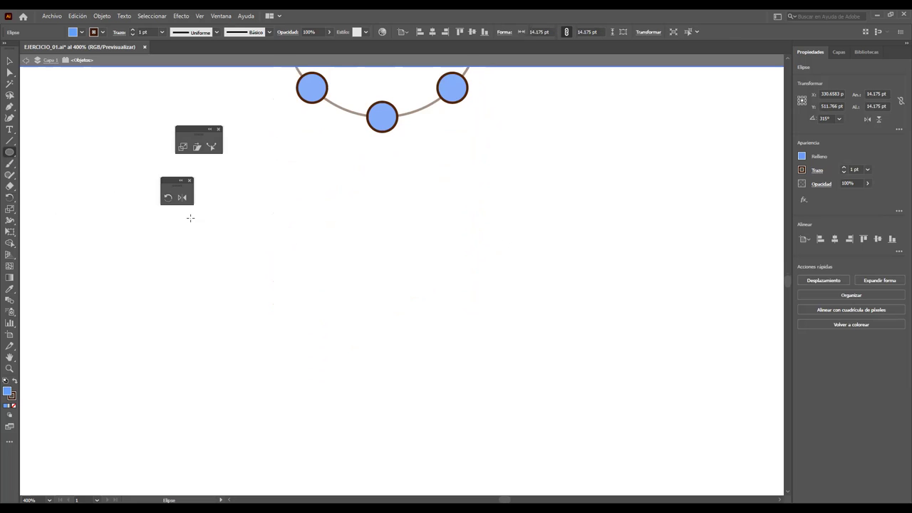
drag(309, 216, 506, 411)
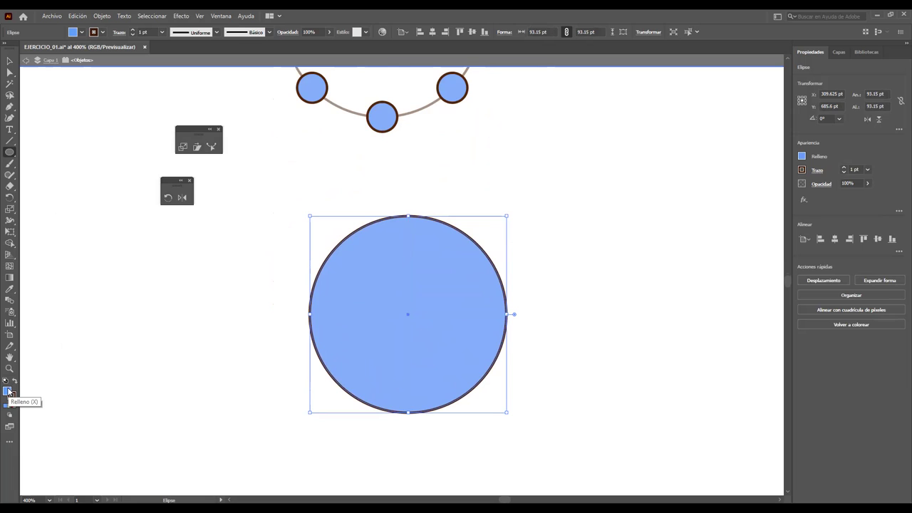
double_click(8, 391)
drag(512, 144, 522, 145)
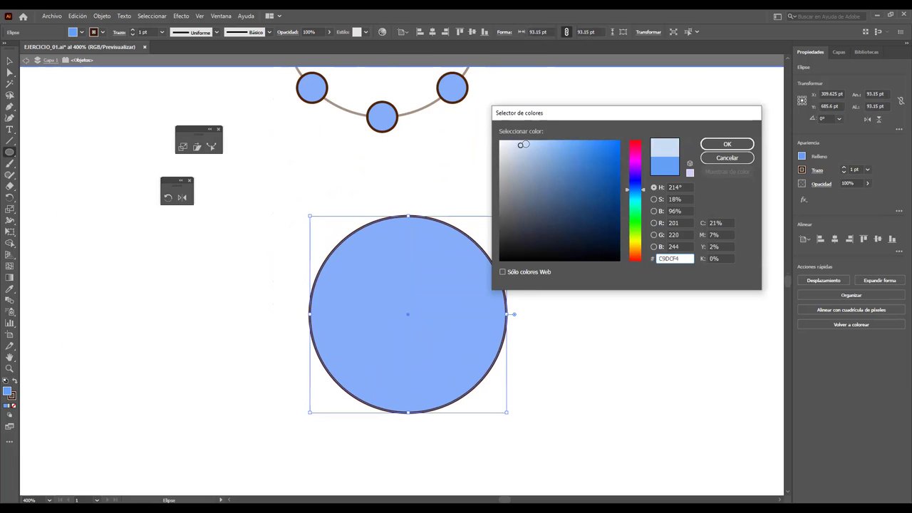
click(745, 146)
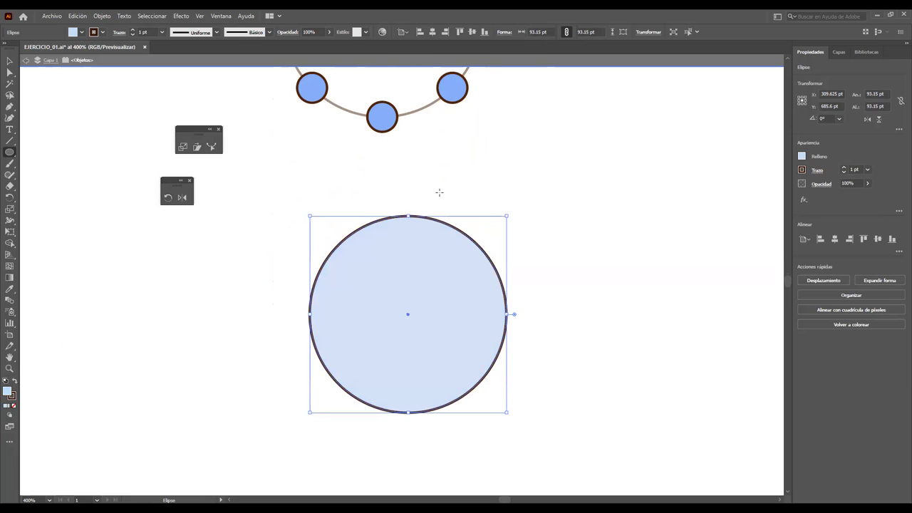
Step: Draw a small circle filled 1B6ABF and move it onto the large circle's top edge
drag(411, 181, 432, 203)
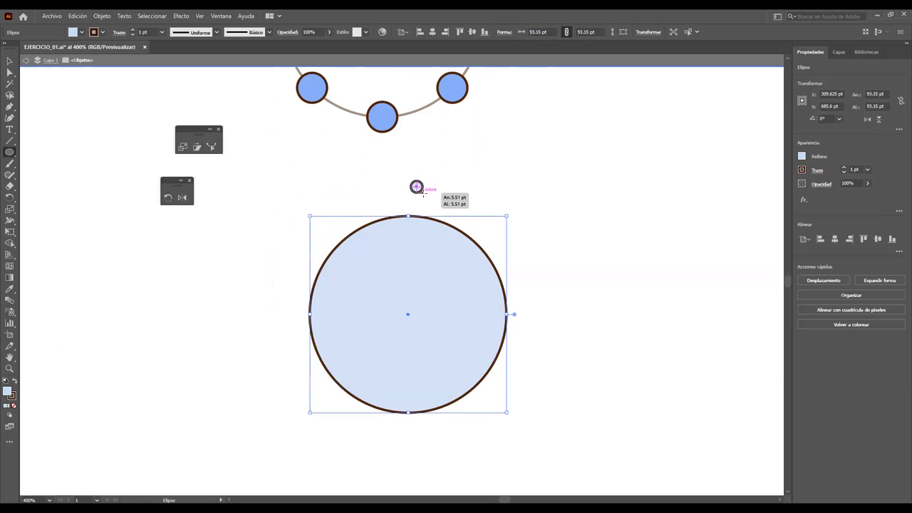
double_click(8, 391)
click(603, 170)
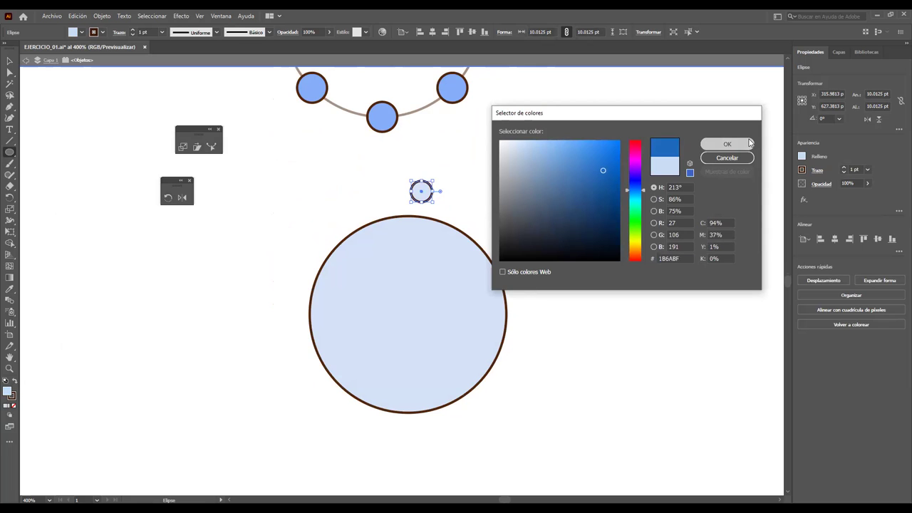
click(749, 143)
click(9, 61)
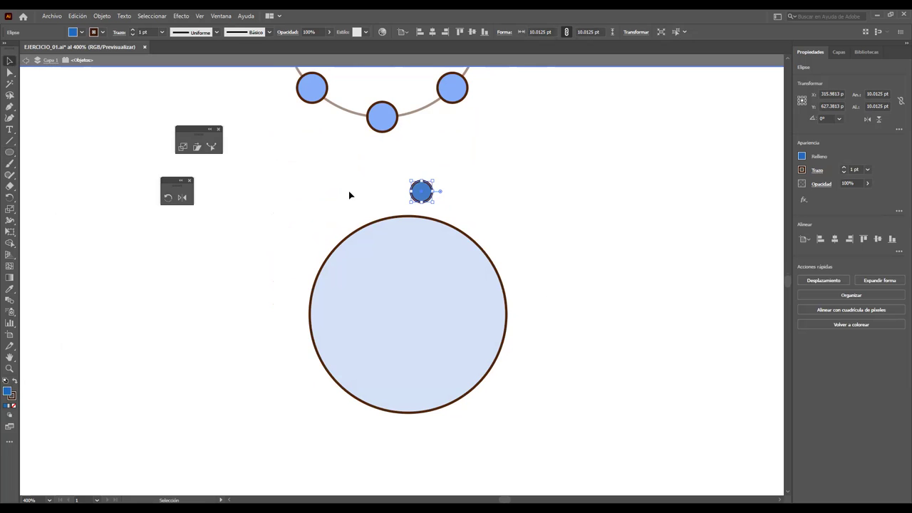
drag(425, 194, 412, 220)
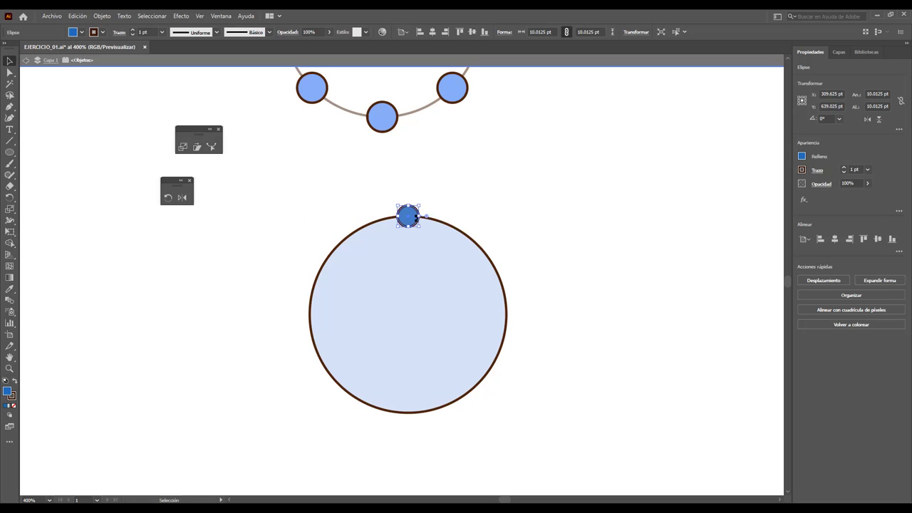
Step: Rotate-copy the small blue circle by 15° around the big circle's centre, repeating until the ring closes
click(169, 197)
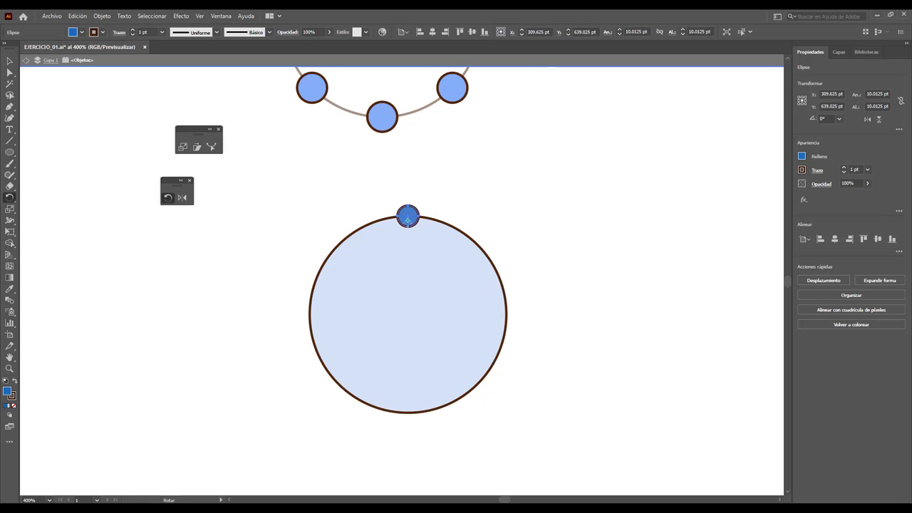
alt+click(408, 314)
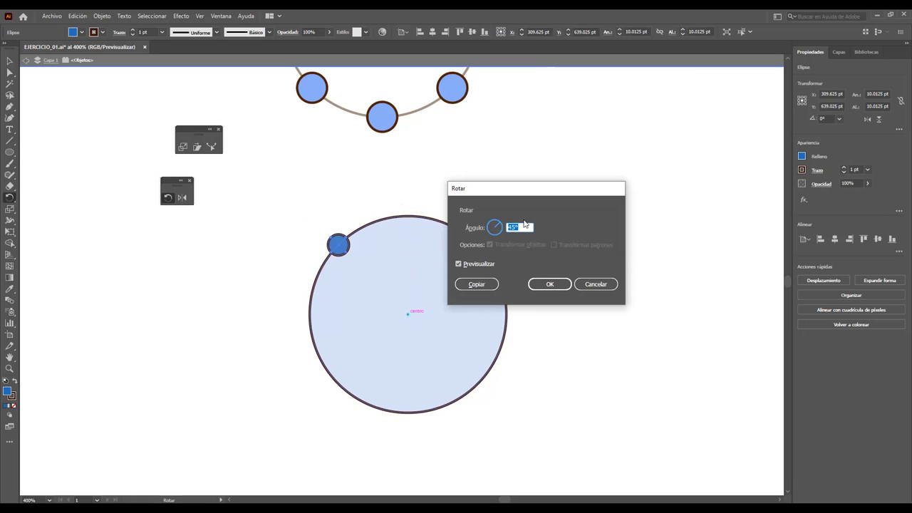
text(1)
click(477, 284)
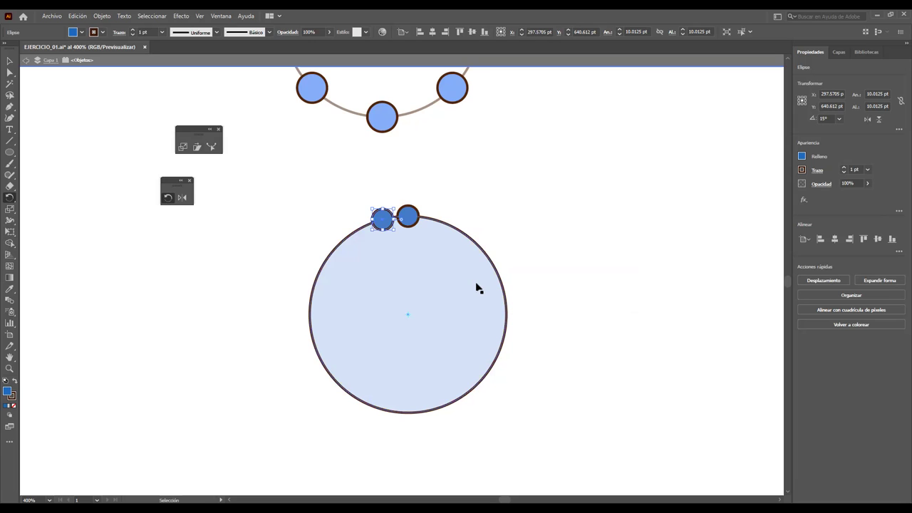
key(ctrl+d)
key(ctrl+d)
key(ctrl+d)
key(ctrl+d)
key(ctrl+d)
key(ctrl+d)
key(ctrl+d)
key(ctrl+d)
key(ctrl+d)
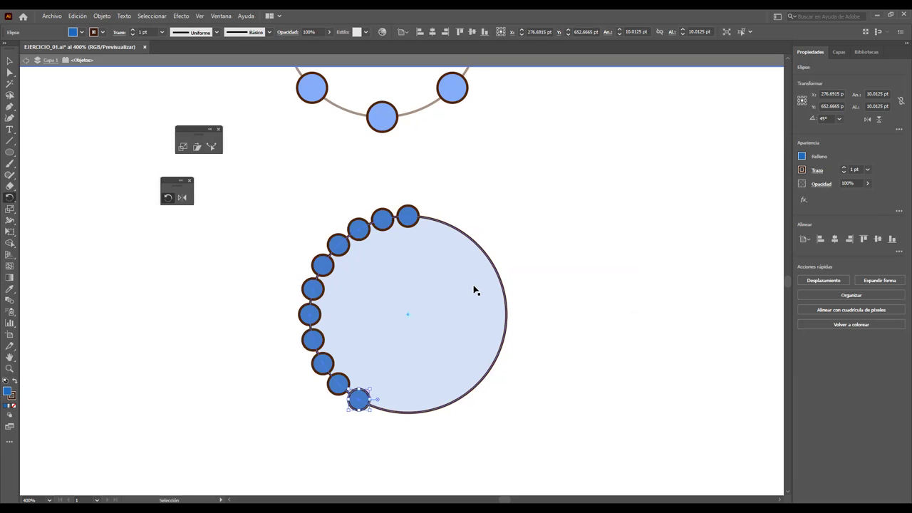
key(ctrl+d)
key(ctrl+d)
key(ctrl+d)
key(ctrl+d)
key(ctrl+d)
key(ctrl+d)
key(ctrl+d)
key(ctrl+d)
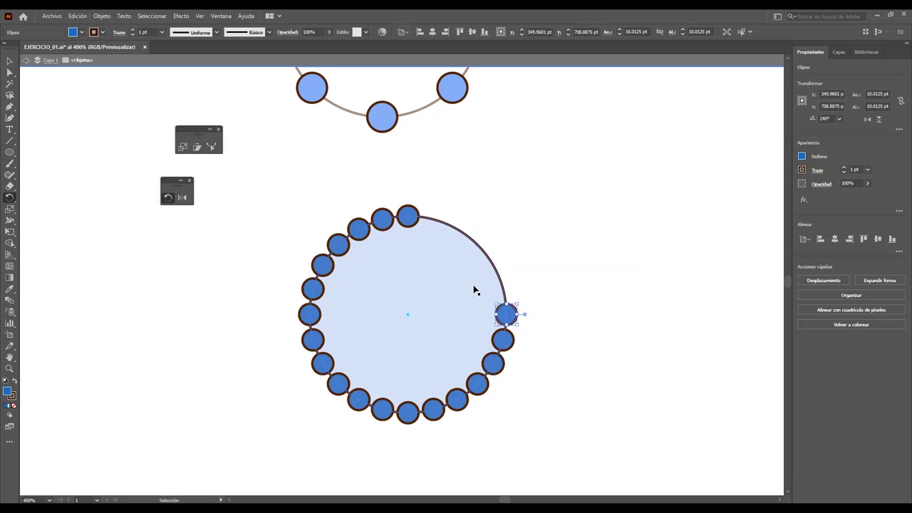
key(ctrl+d)
key(ctrl+d)
key(ctrl+d)
key(ctrl+d)
key(ctrl+d)
key(ctrl+d)
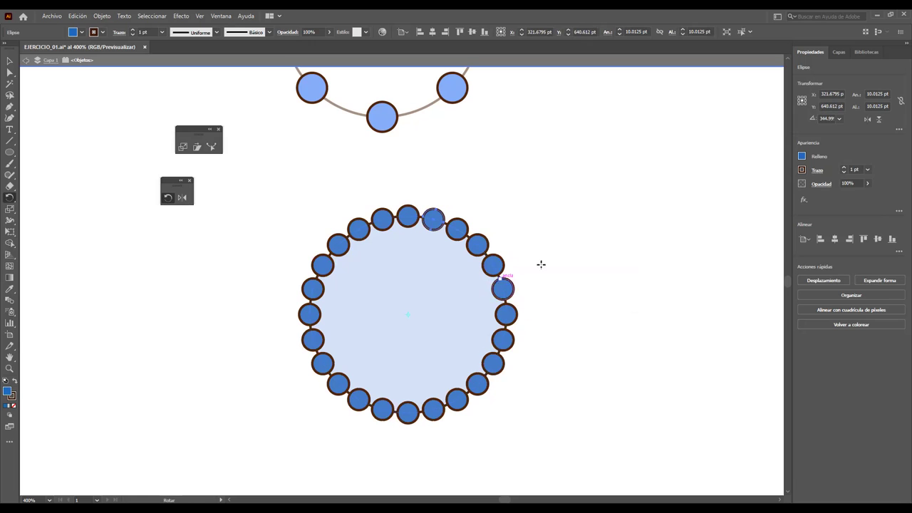
scroll(574, 221, down, 1)
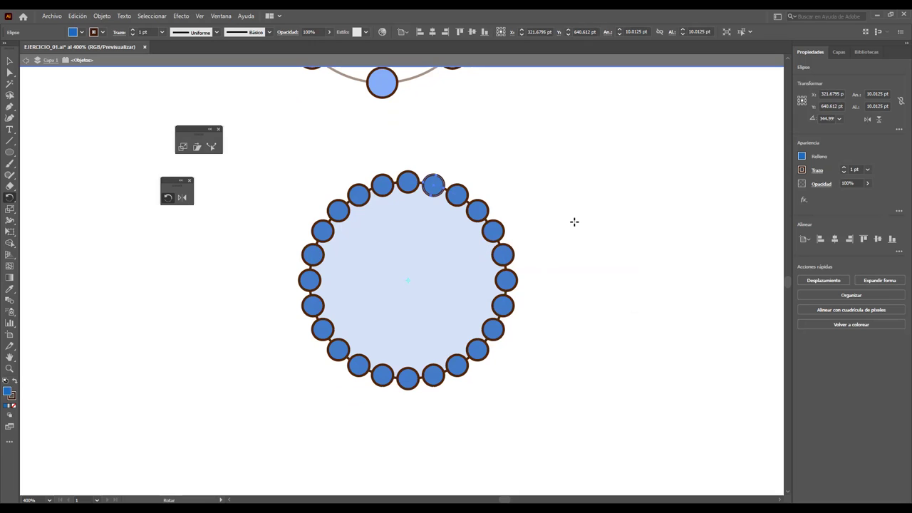
scroll(575, 221, down, 1)
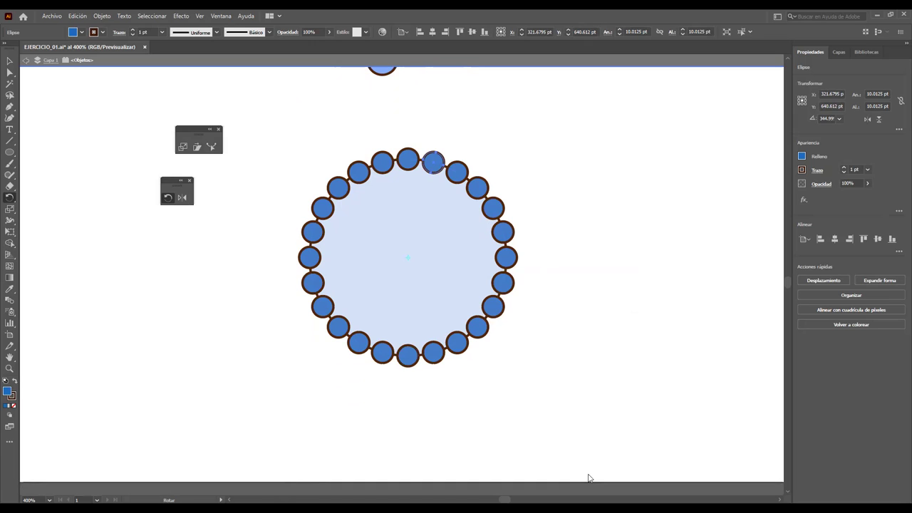
Step: Scroll to the empty canvas beside the ring and bring up the shape-tool flyout
scroll(415, 436, down, 1)
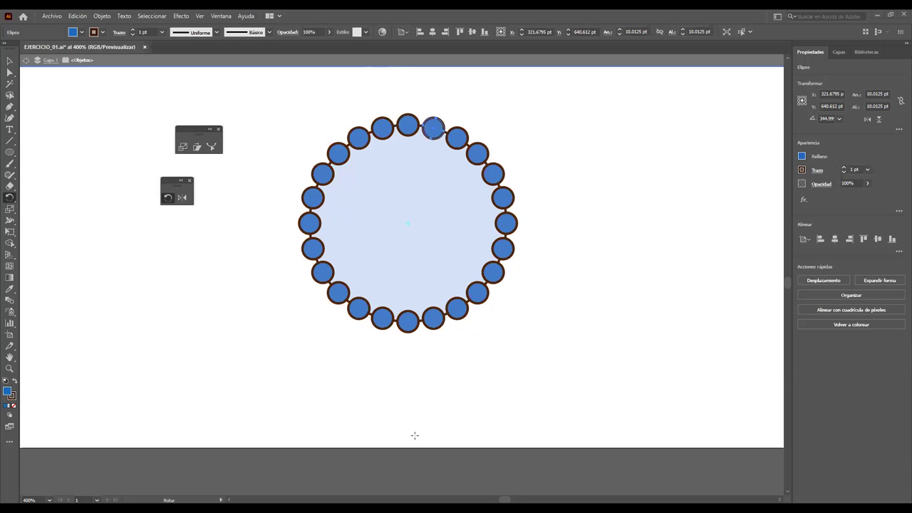
scroll(415, 435, up, 2)
scroll(417, 442, up, 1)
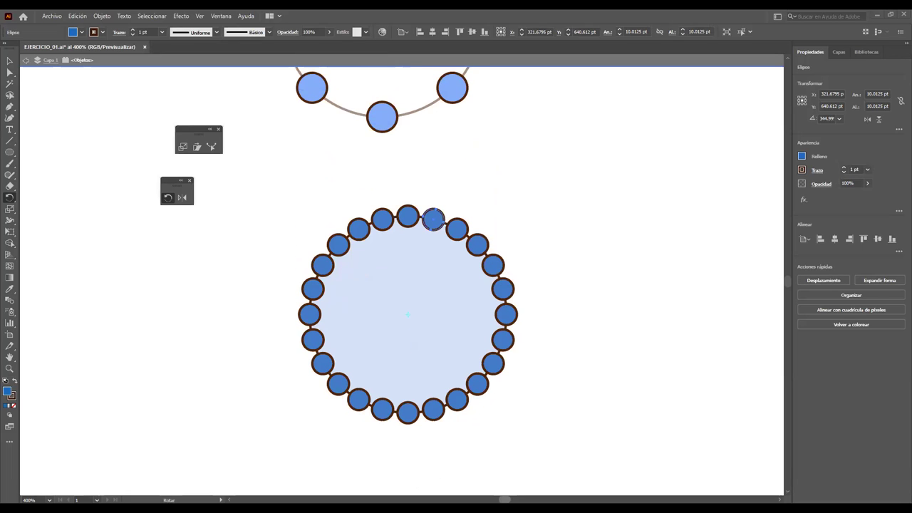
scroll(59, 285, right, 10)
scroll(59, 285, left, 4)
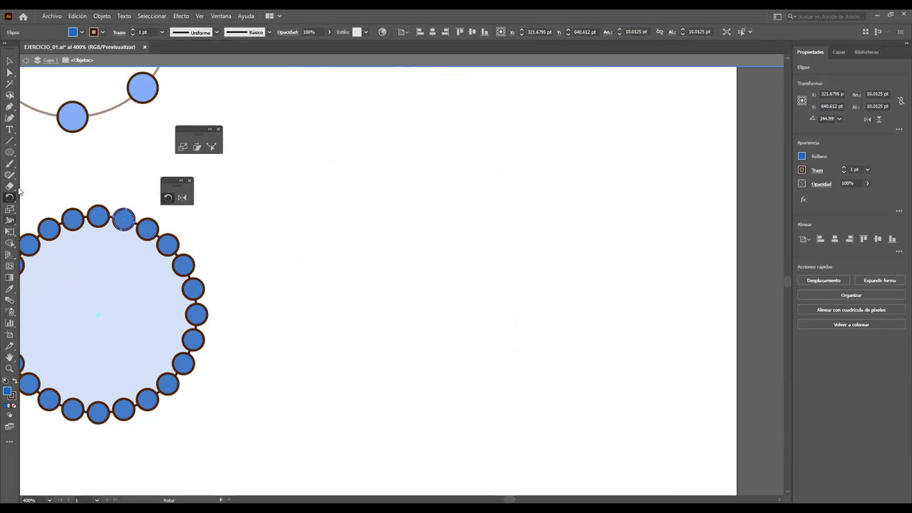
drag(9, 152, 96, 150)
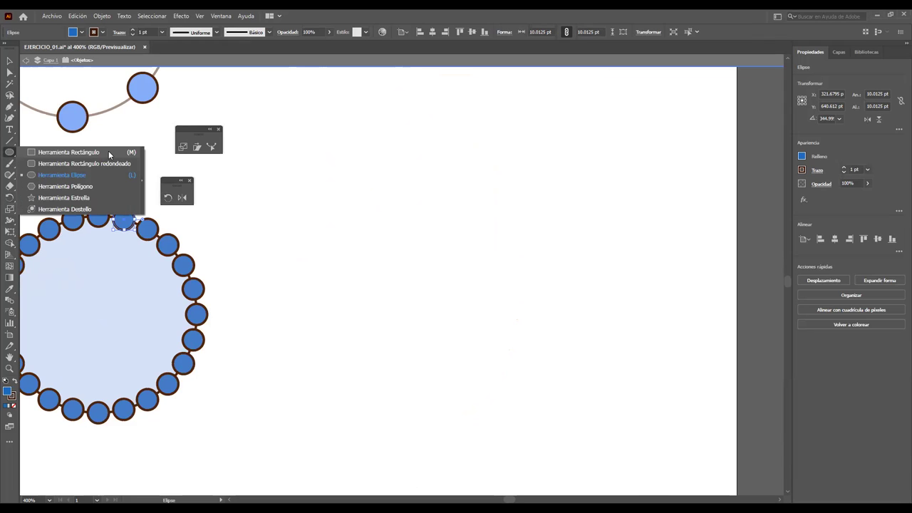
Step: Draw a large rounded rectangle right of the ring and a small capsule above it
click(109, 165)
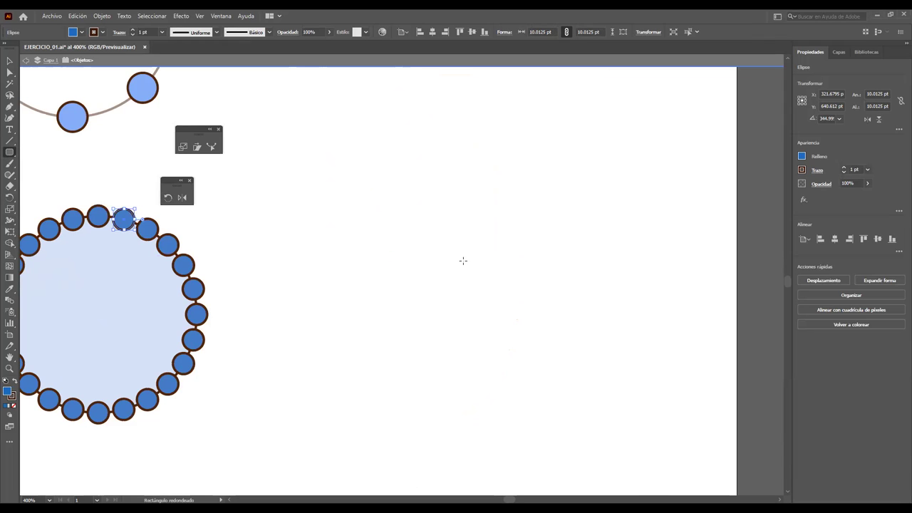
mouse_move(461, 265)
mouse_down()
mouse_move(504, 314)
mouse_move(556, 349)
mouse_up()
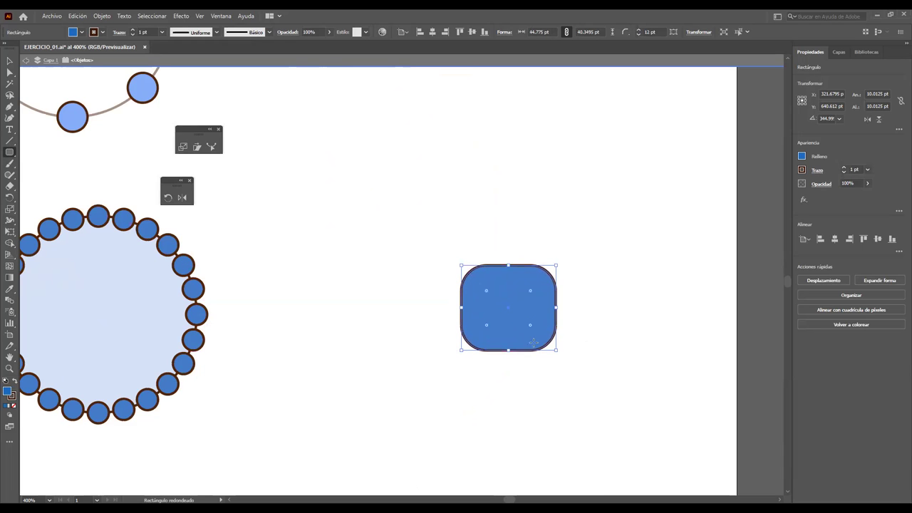
mouse_move(480, 171)
mouse_down()
mouse_move(511, 202)
mouse_move(513, 191)
mouse_up()
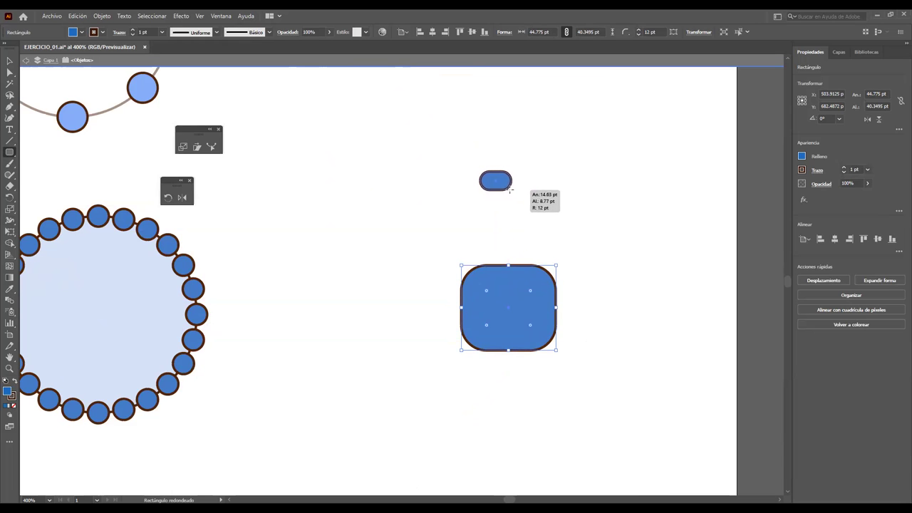
drag(513, 191, 510, 190)
Step: Centre the small capsule above the large rounded rectangle using the guides
click(10, 60)
mouse_move(502, 188)
mouse_down()
mouse_move(519, 209)
mouse_move(510, 218)
mouse_up()
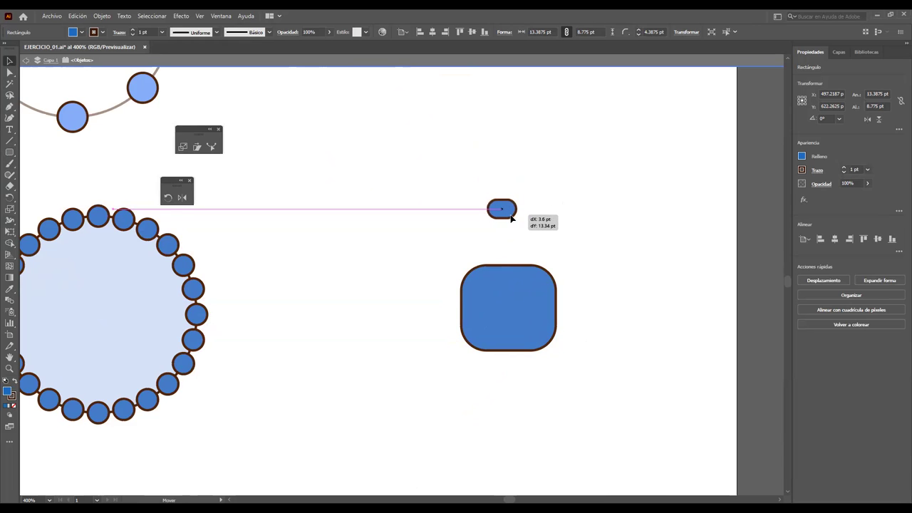
drag(510, 218, 515, 225)
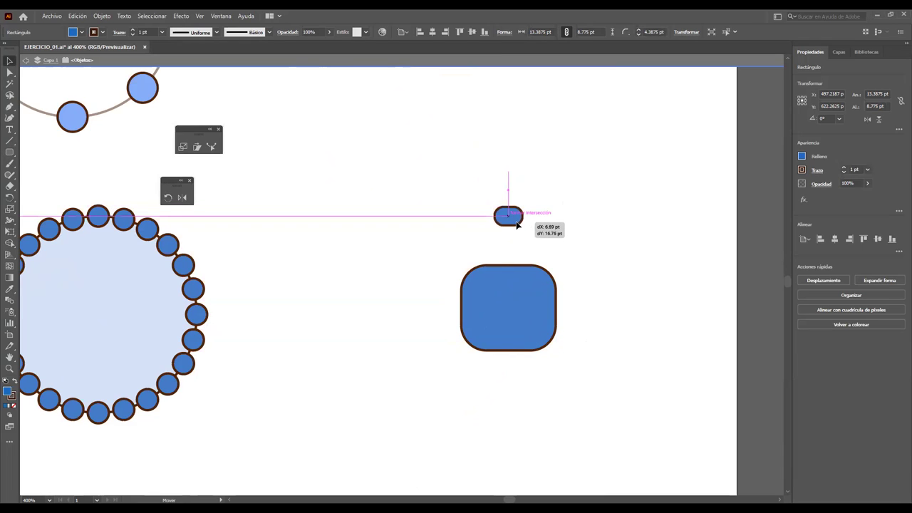
drag(515, 224, 517, 228)
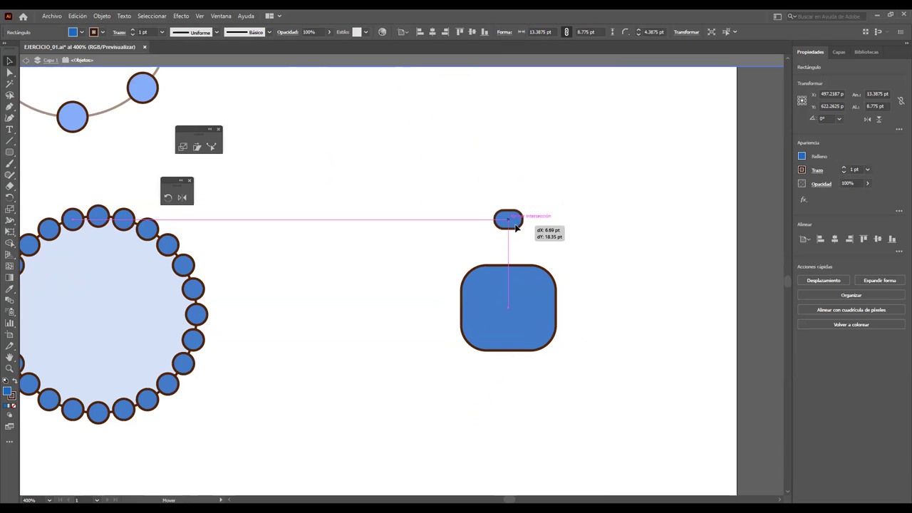
drag(517, 227, 517, 228)
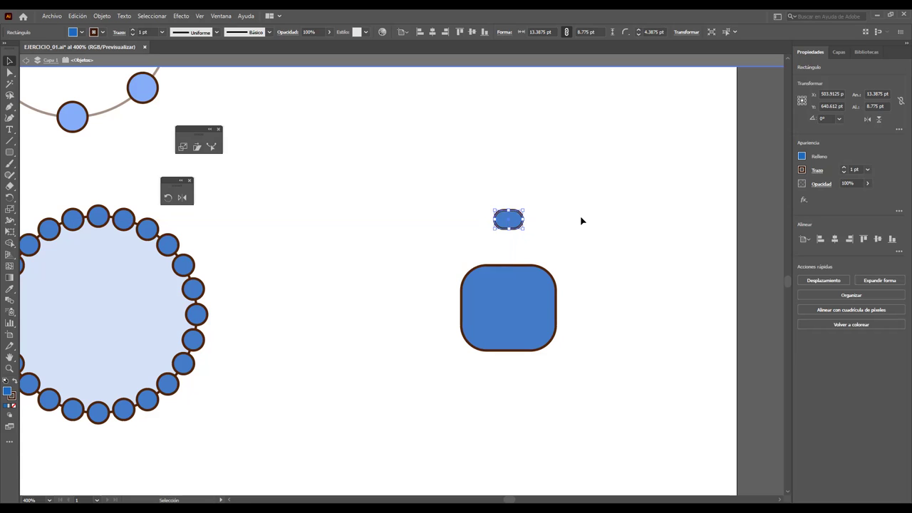
click(535, 222)
click(509, 219)
Step: Fill the small capsule with a very pale blue
double_click(7, 394)
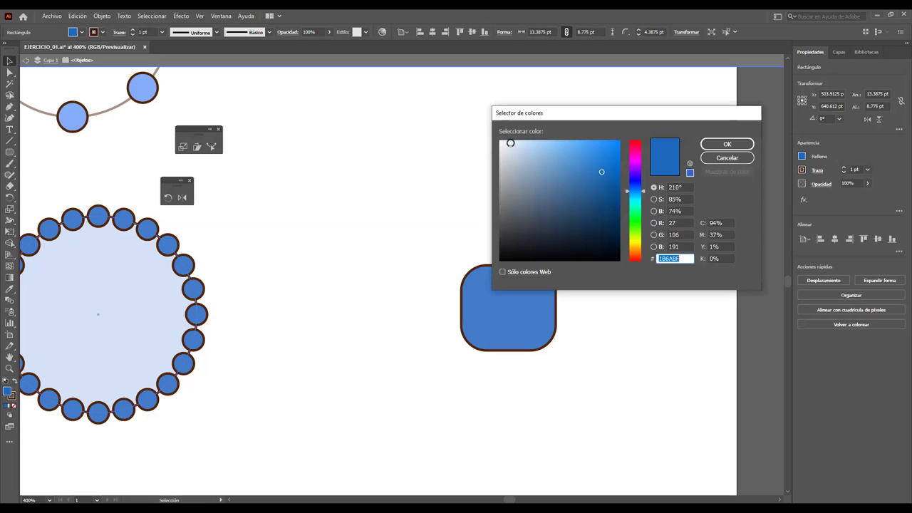
click(510, 144)
click(727, 144)
click(545, 212)
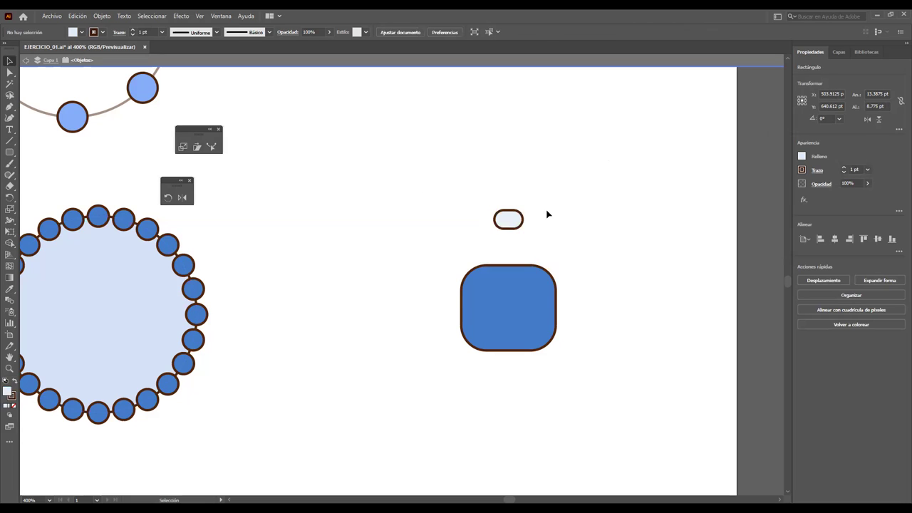
Step: Set the capsule's stroke weight to 0.5 pt
click(515, 228)
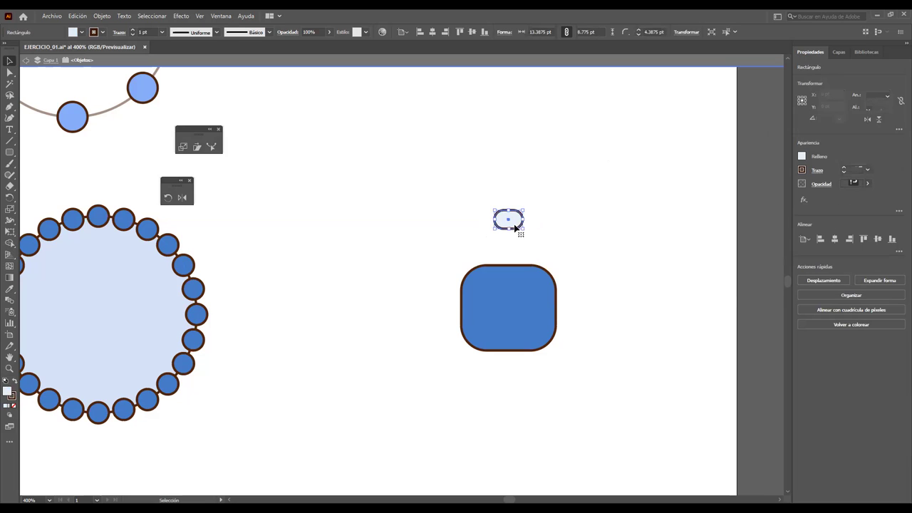
click(868, 170)
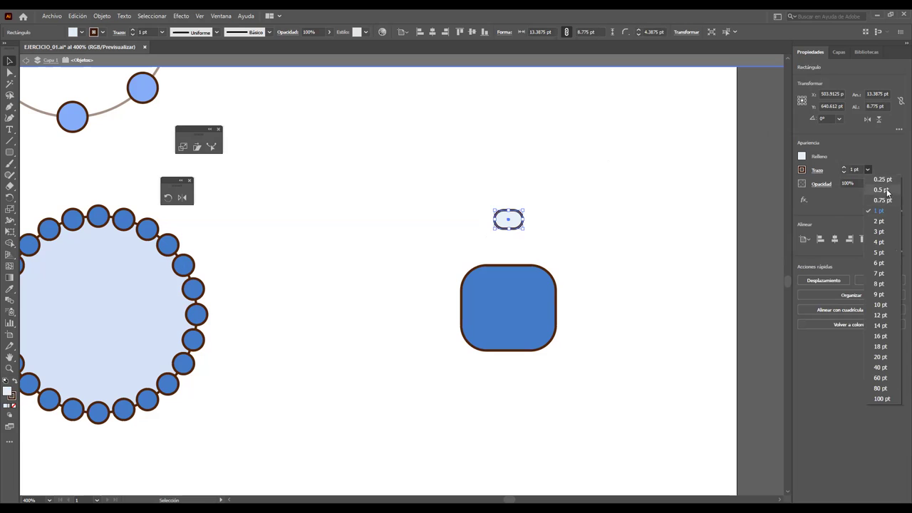
click(881, 190)
click(599, 189)
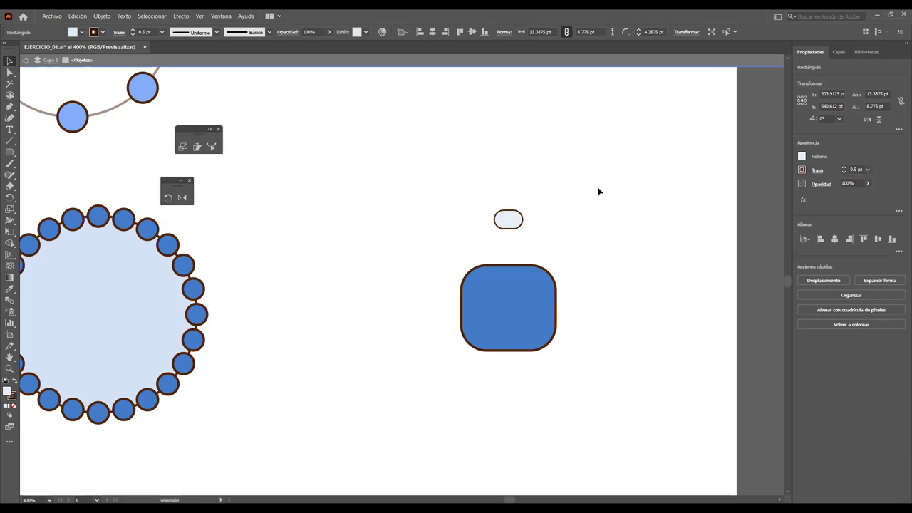
Step: Set the large blue rounded square's stroke weight to 0.5 pt
click(525, 279)
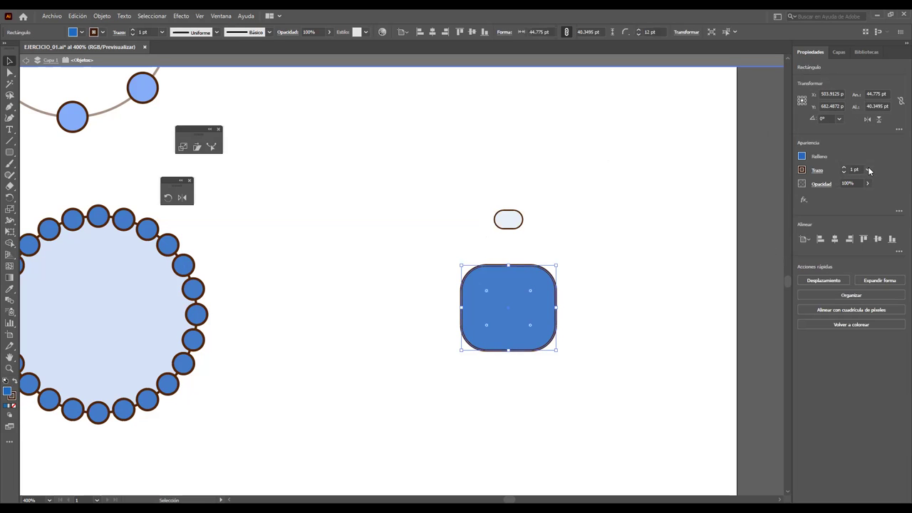
click(867, 170)
click(881, 189)
click(635, 226)
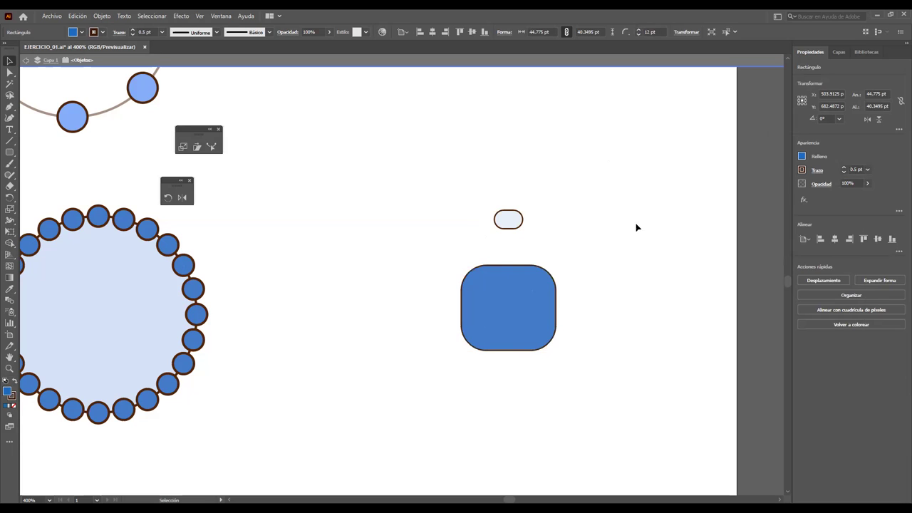
click(520, 226)
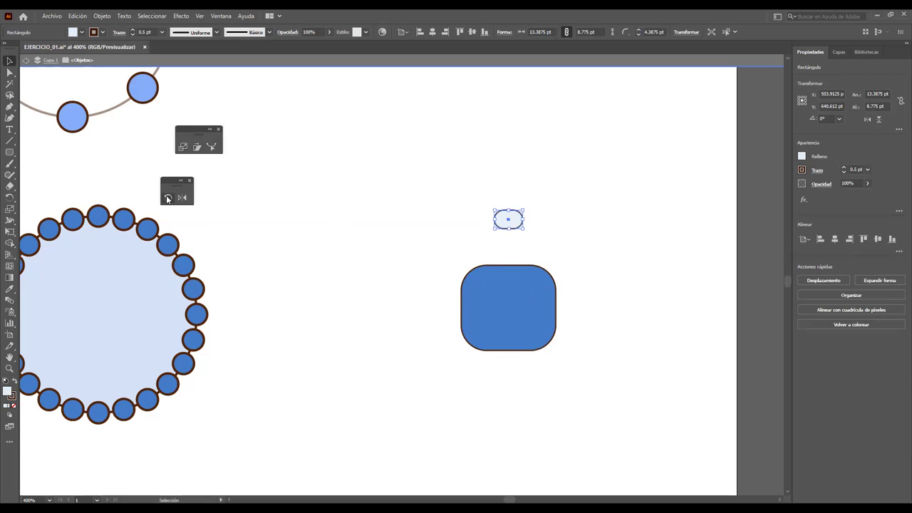
click(531, 199)
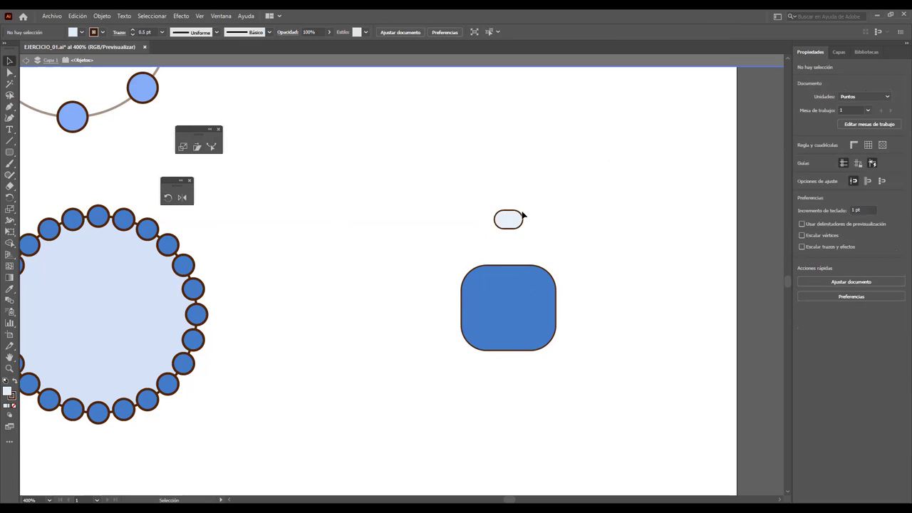
key(r)
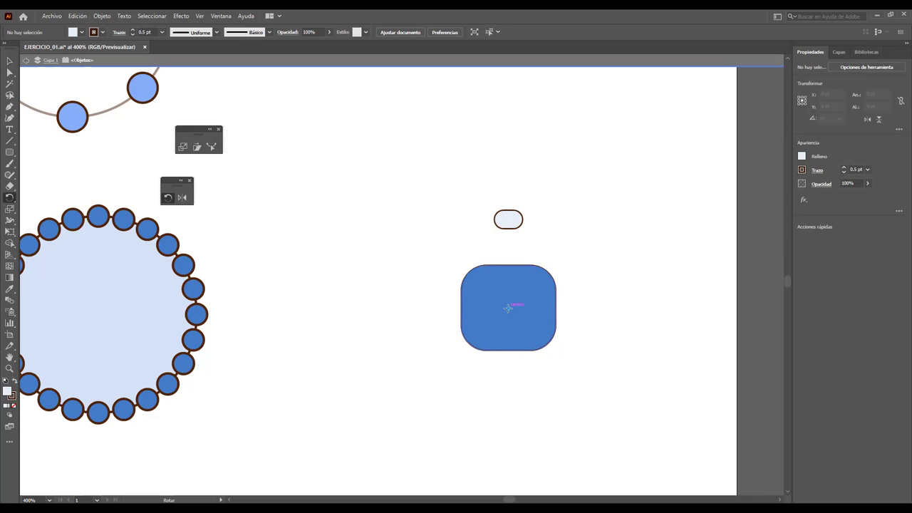
alt+click(507, 307)
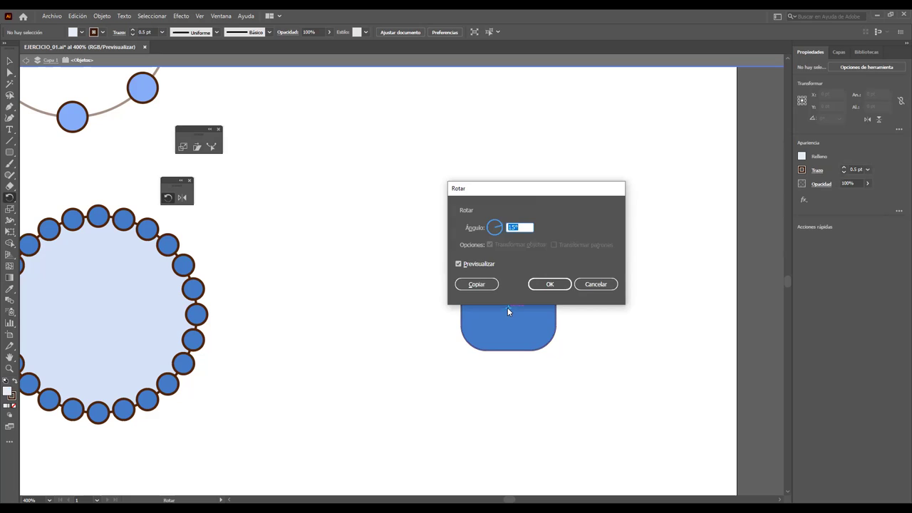
mouse_move(536, 191)
mouse_down()
mouse_move(513, 162)
mouse_move(323, 129)
mouse_up()
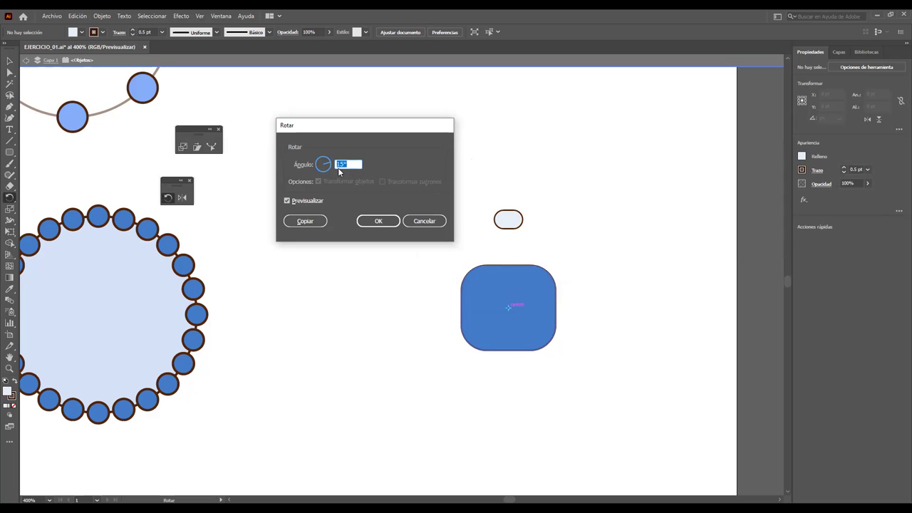
text(360/)
text(18)
click(317, 221)
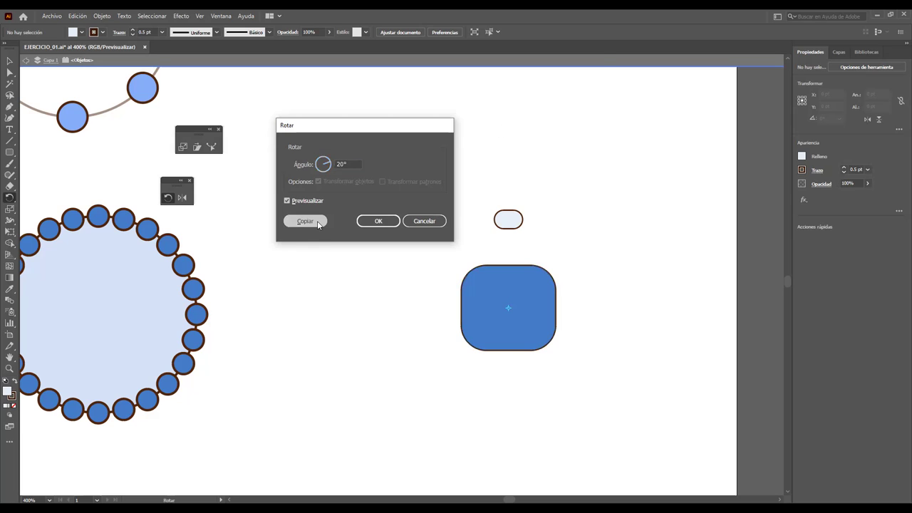
alt+click(508, 307)
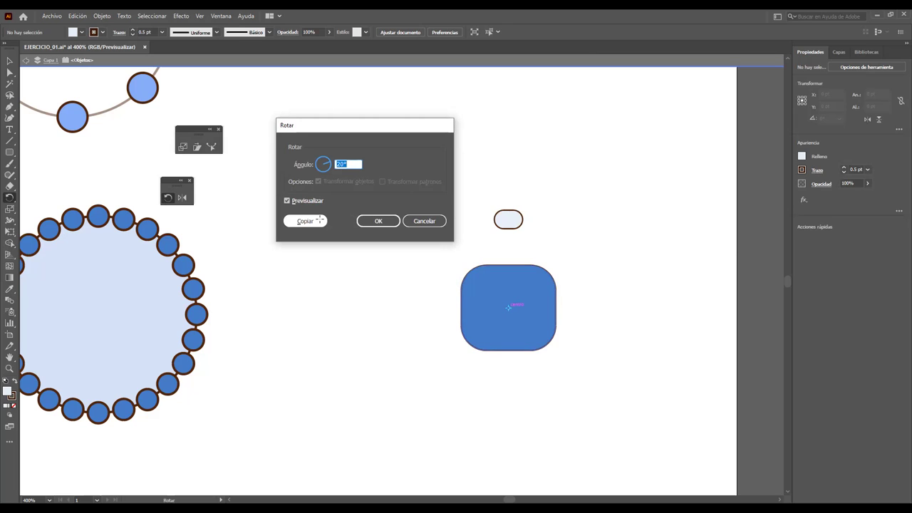
click(320, 220)
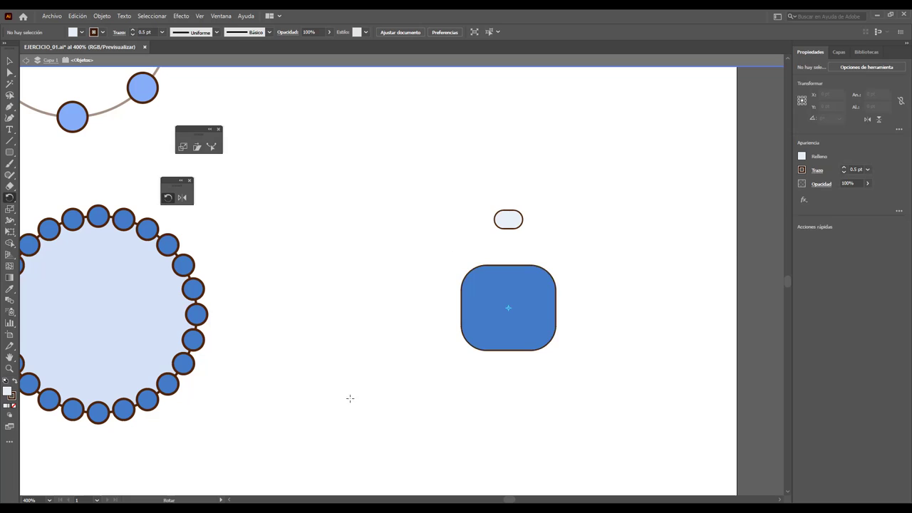
Step: Rotate-copy the capsule by 20° around the blue square's centre, repeating to form eighteen capsules
click(9, 61)
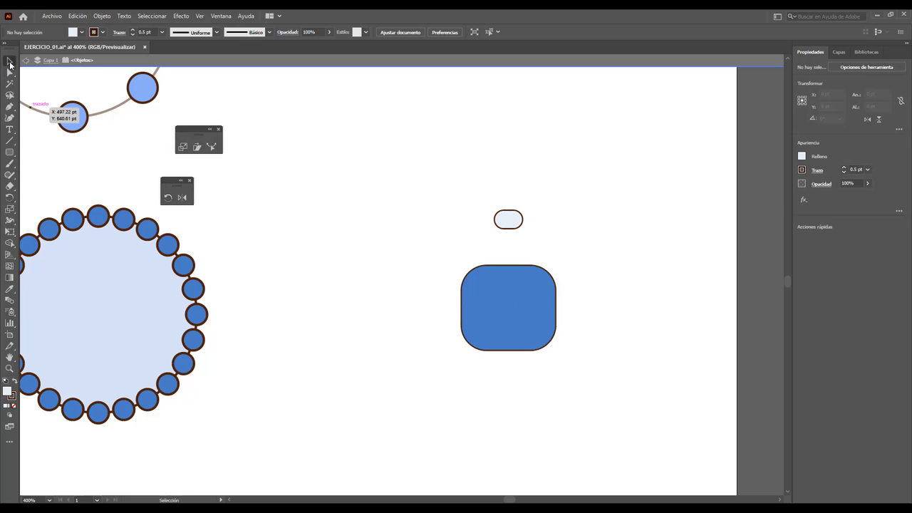
click(509, 222)
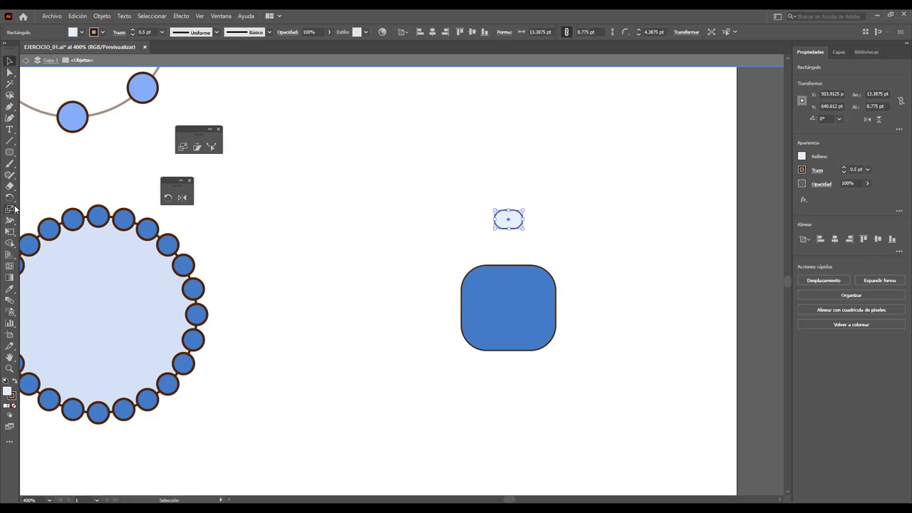
click(168, 198)
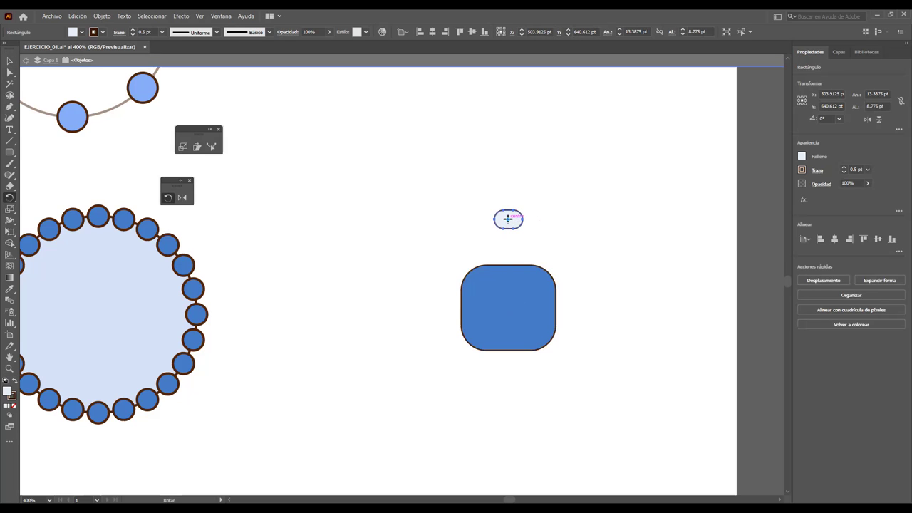
alt+click(507, 308)
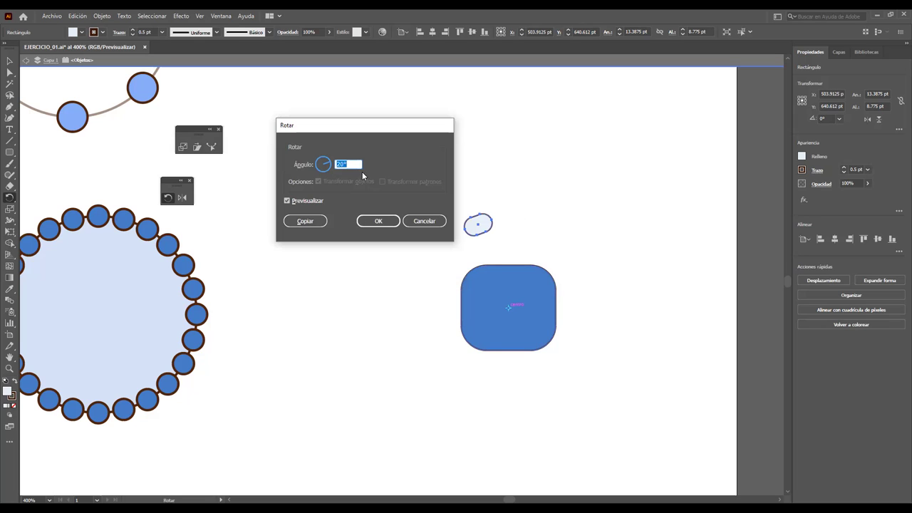
click(310, 221)
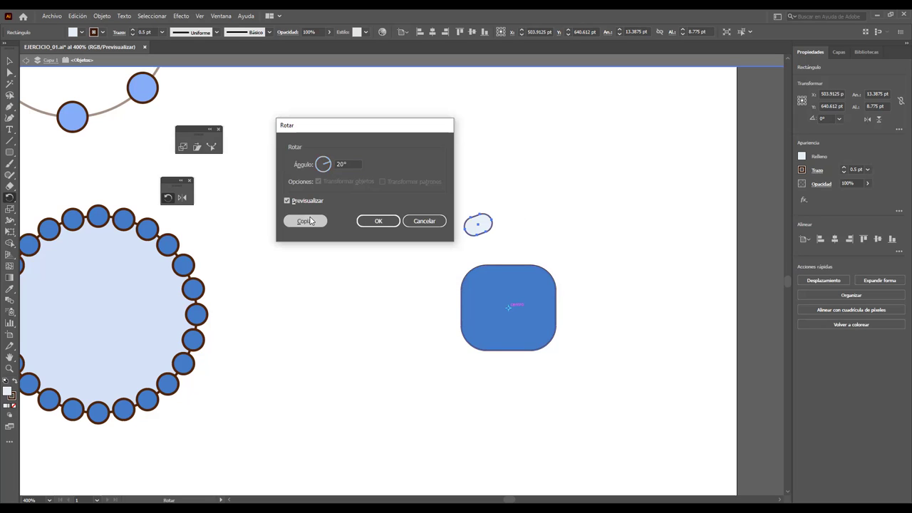
key(ctrl)
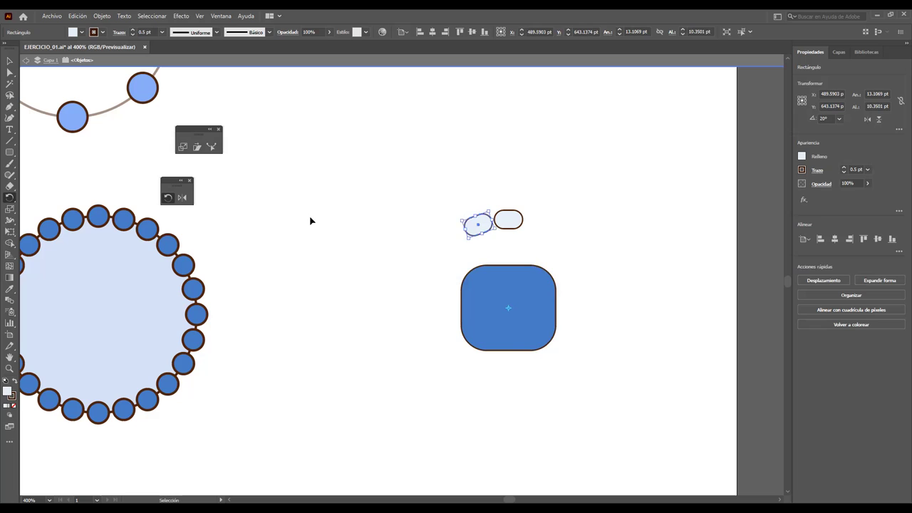
key(ctrl+d)
key(ctrl+d)
key(ctrl+d)
key(ctrl+d)
key(ctrl+d)
key(ctrl+d)
key(ctrl+d)
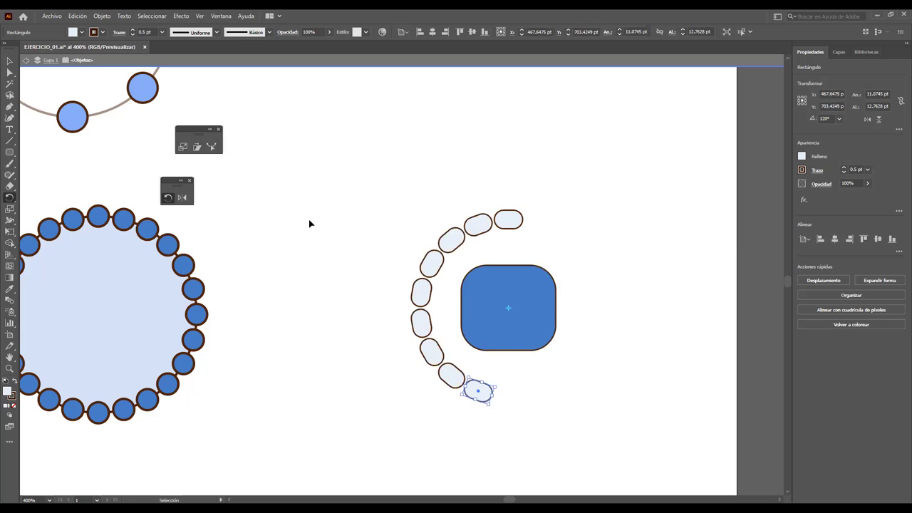
key(ctrl+d)
key(ctrl+d)
key(ctrl+d)
key(ctrl+d)
key(ctrl+d)
key(ctrl+d)
key(ctrl+d)
key(ctrl+d)
key(ctrl+d)
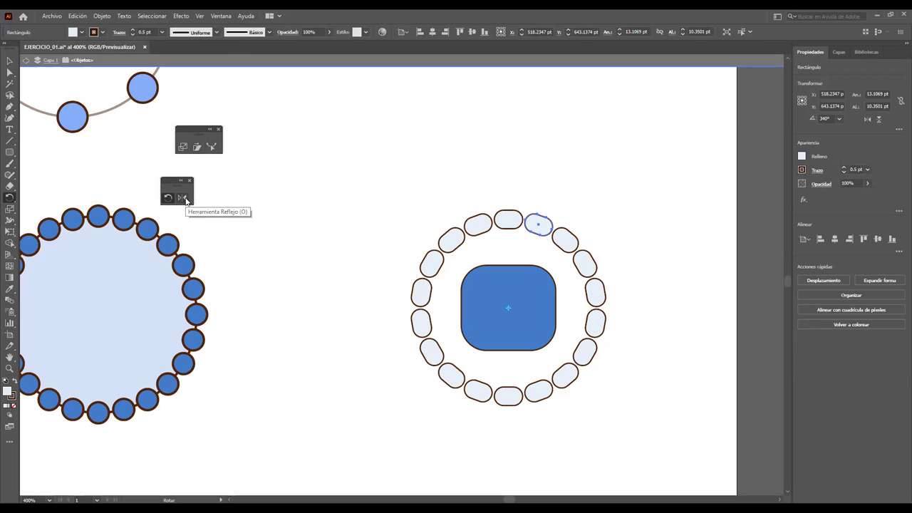
click(360, 154)
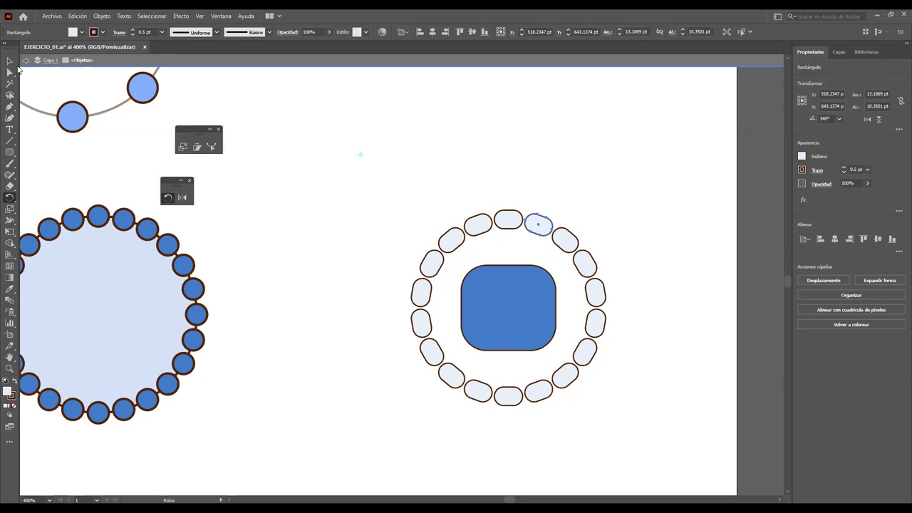
click(10, 61)
click(349, 152)
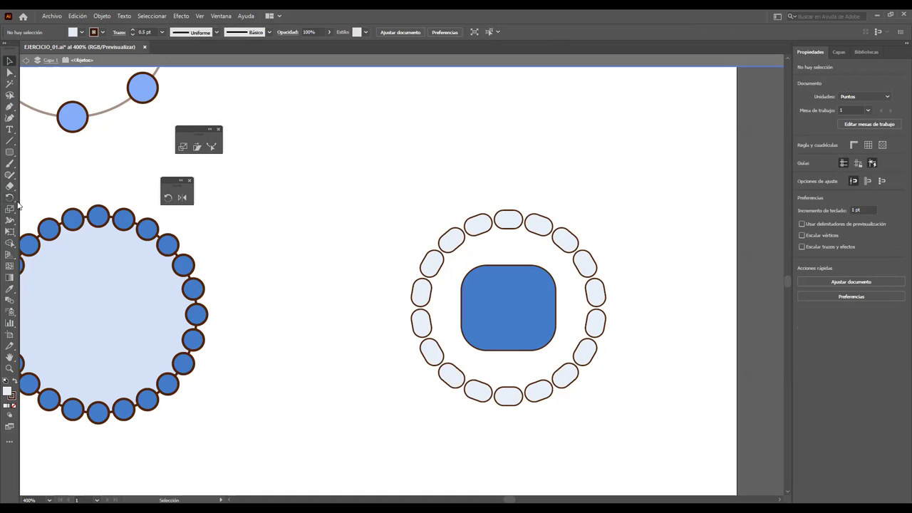
Step: Draw a tall 33.5 × 56.5 pt rectangle with the Rectangle tool
click(10, 278)
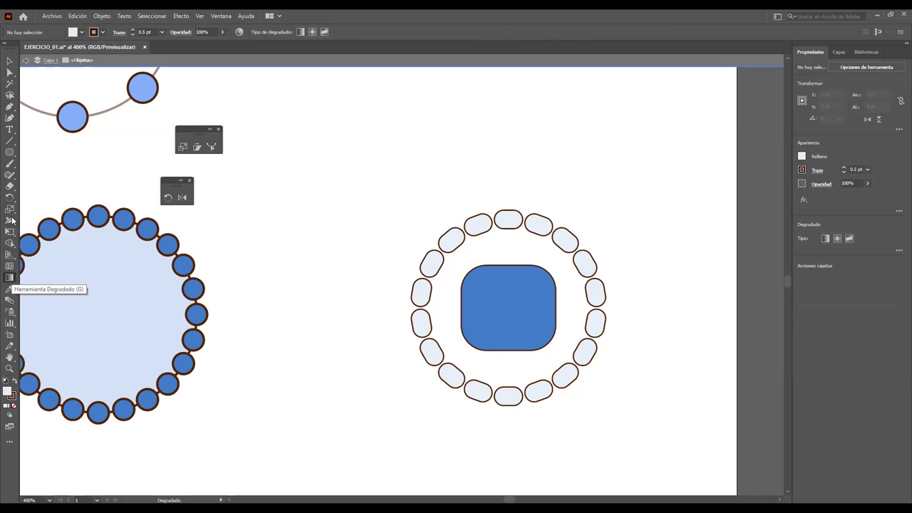
click(10, 151)
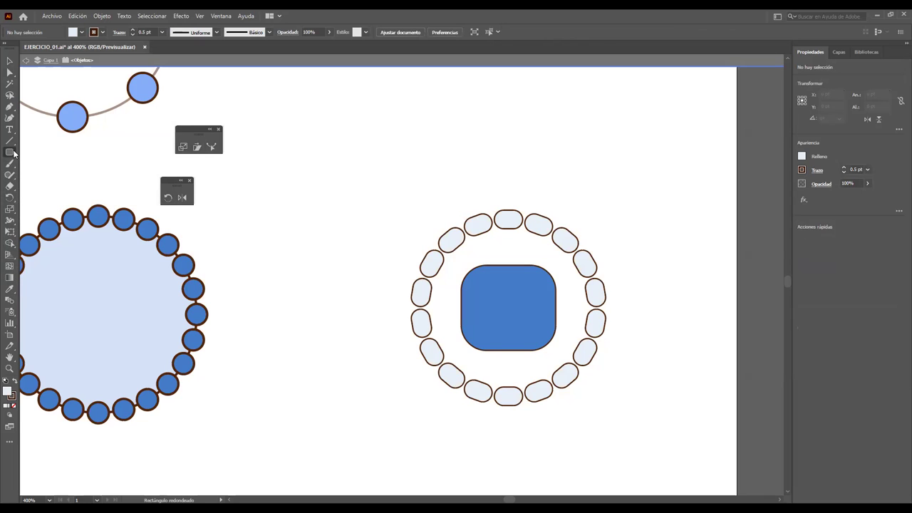
click(11, 152)
click(74, 152)
drag(264, 104, 335, 225)
Step: Move the rectangle into the empty space above the capsule ring and keep it selected
scroll(360, 235, up, 1)
scroll(356, 285, up, 3)
scroll(342, 303, up, 2)
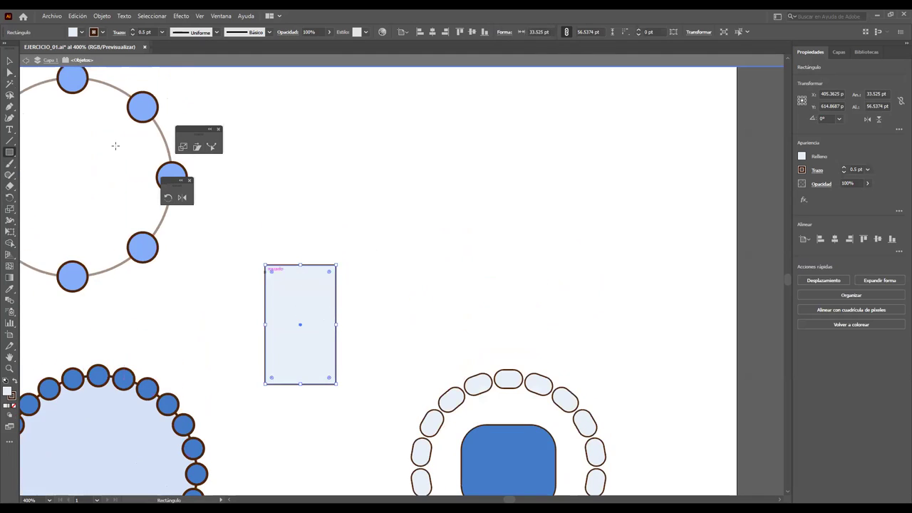
click(9, 60)
mouse_move(288, 308)
mouse_down()
mouse_move(350, 160)
mouse_move(385, 184)
mouse_up()
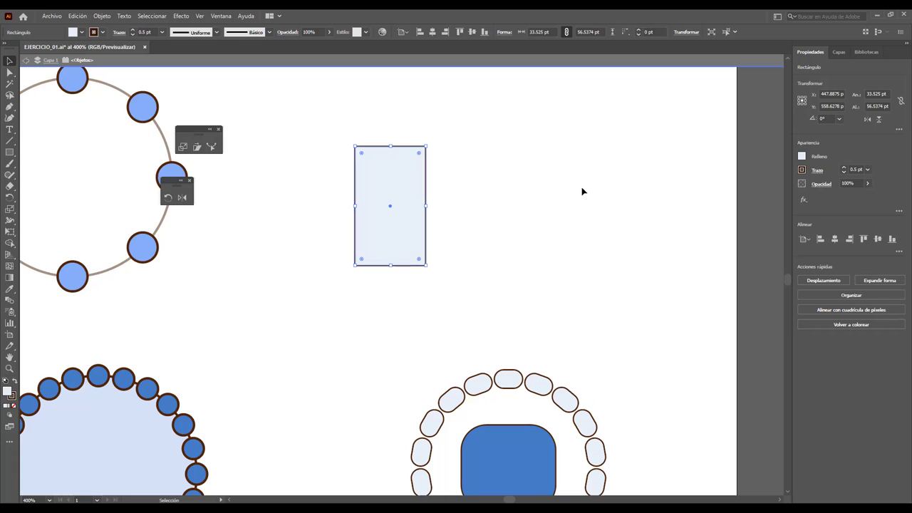
click(495, 150)
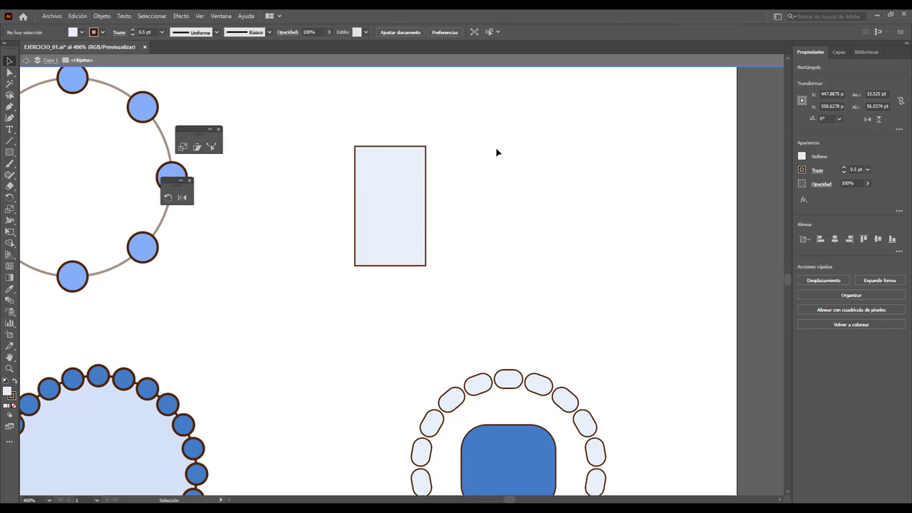
click(402, 183)
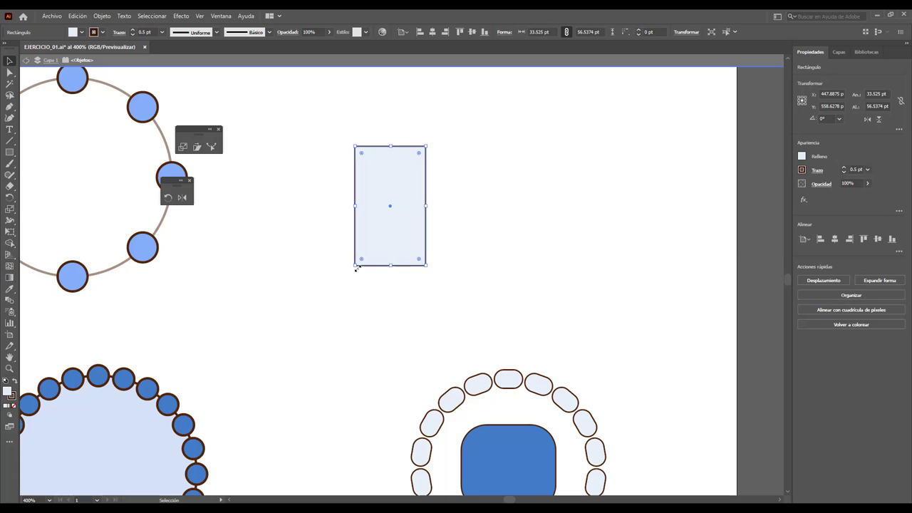
Step: Open the Gradient panel with G and place it beside the selected rectangle
key(g)
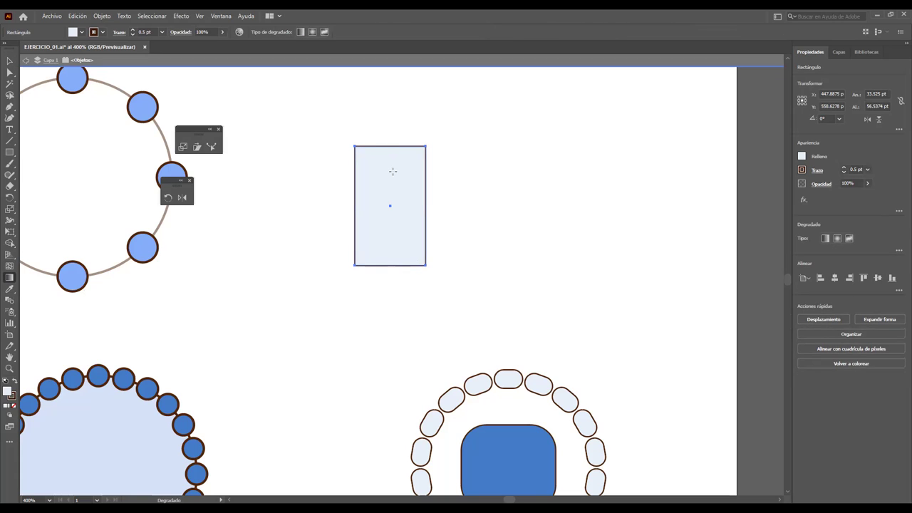
double_click(10, 277)
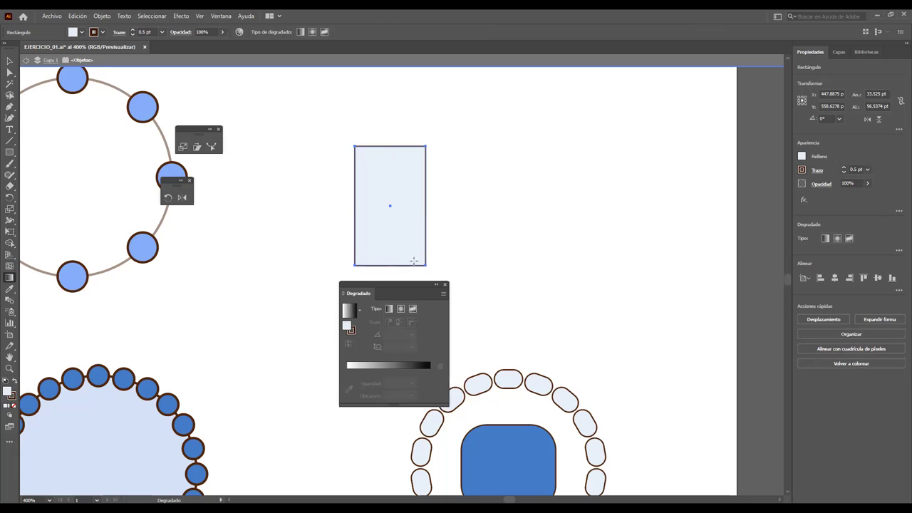
drag(392, 284, 595, 136)
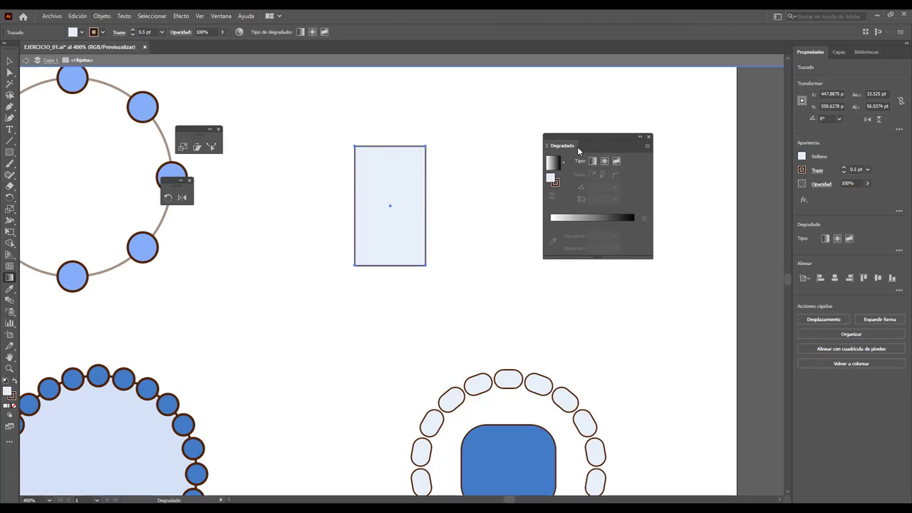
Step: Apply the default white-to-black gradient to the rectangle and move the Gradient panel closer
click(570, 221)
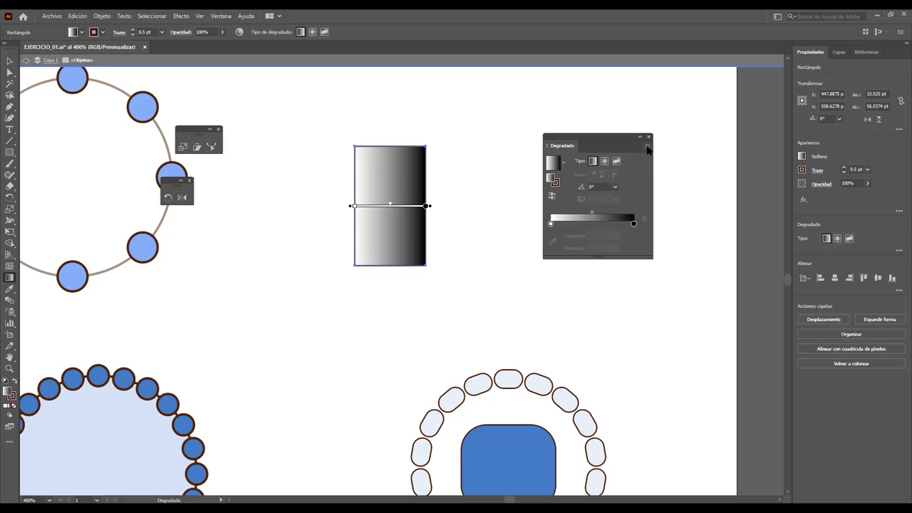
click(647, 147)
click(648, 148)
click(647, 147)
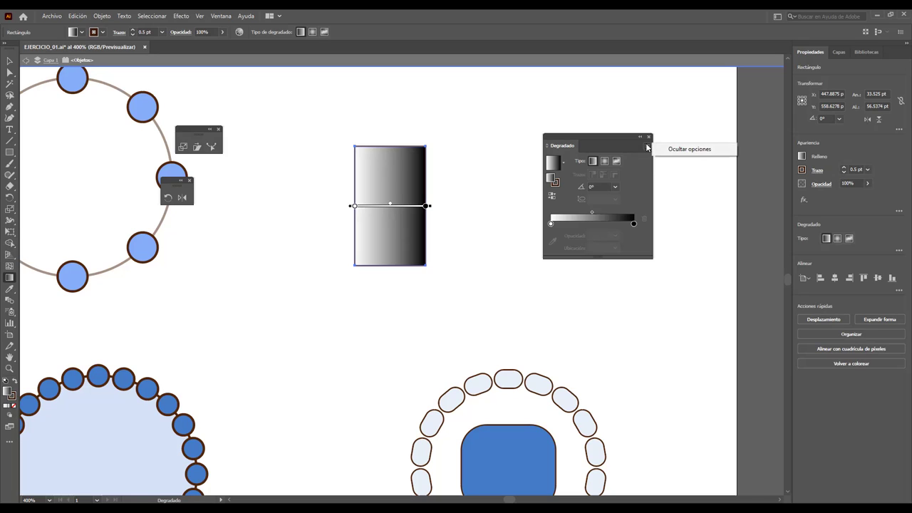
click(647, 148)
click(624, 140)
drag(597, 143, 559, 183)
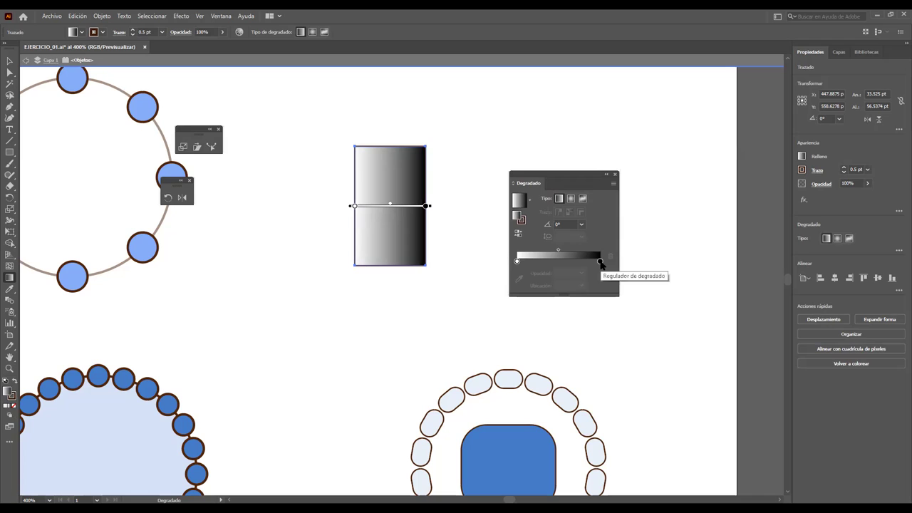
Step: Try Radial and Freeform gradient types, settle on Linear, and close the Gradient panel
click(600, 262)
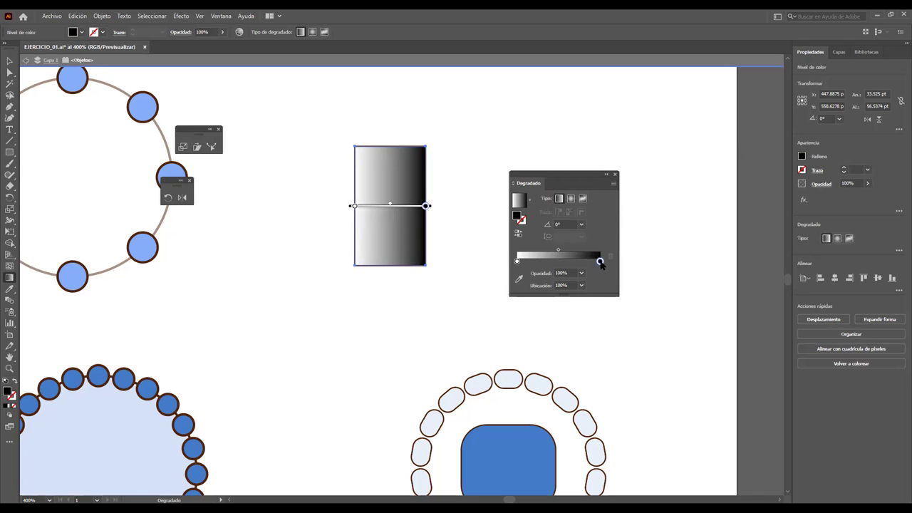
double_click(600, 262)
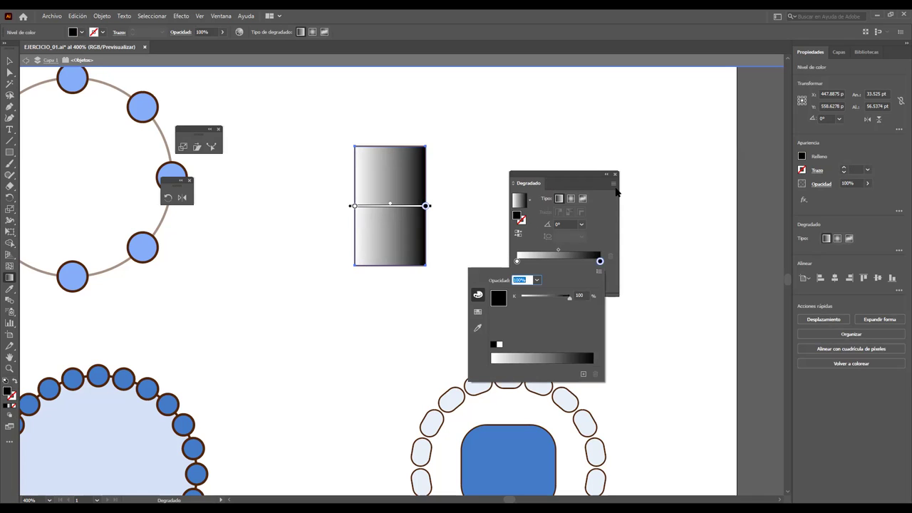
click(574, 199)
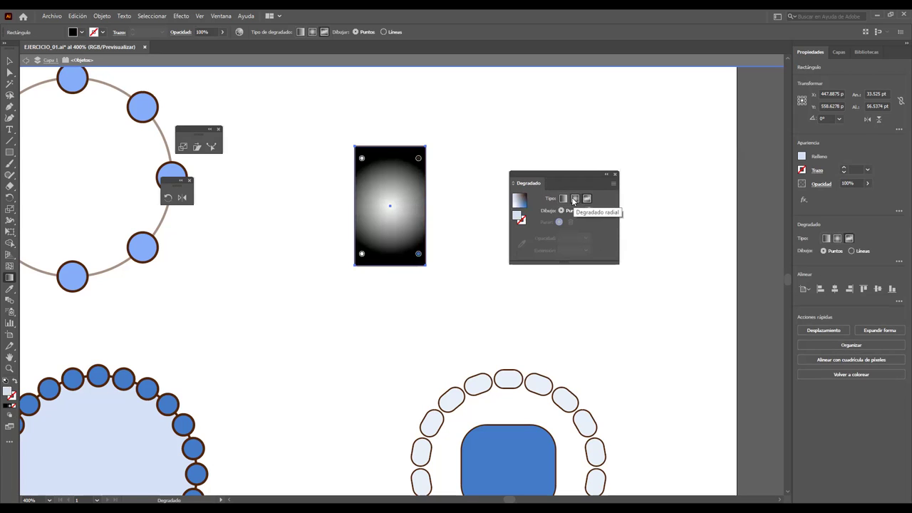
click(586, 199)
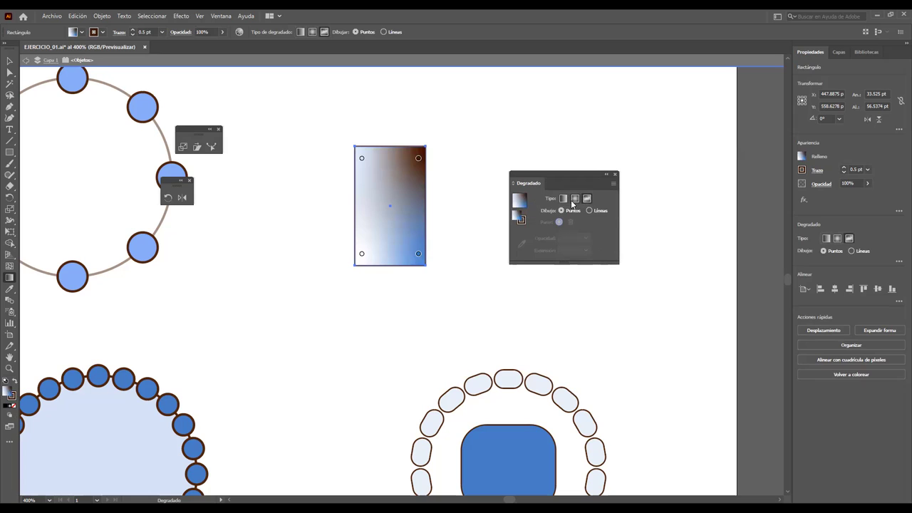
click(563, 199)
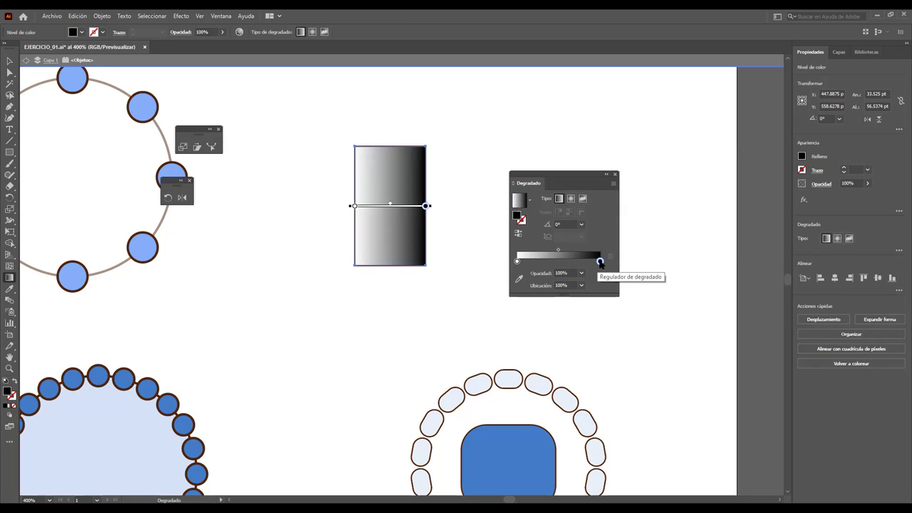
click(600, 261)
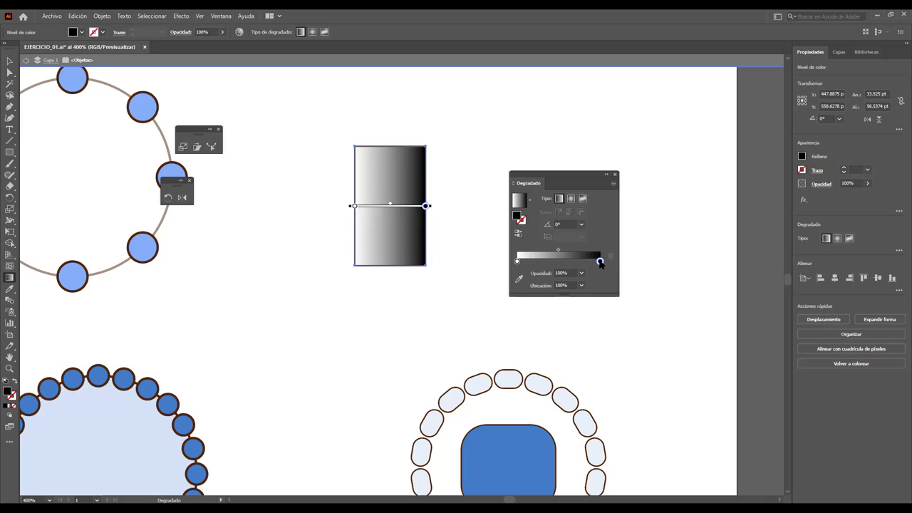
double_click(600, 262)
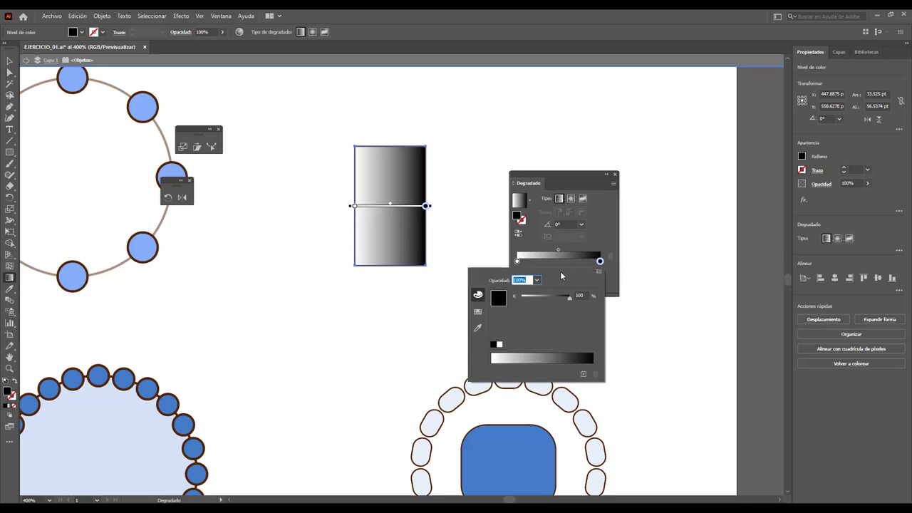
click(598, 271)
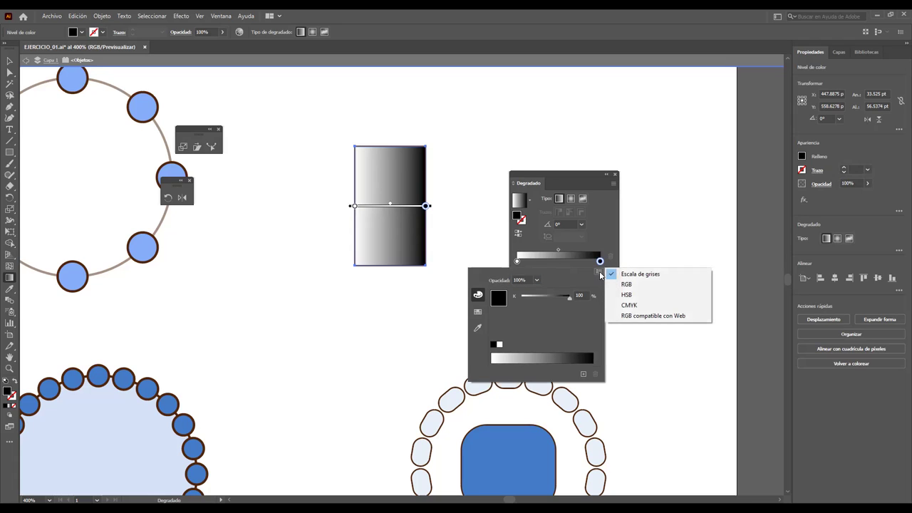
click(661, 212)
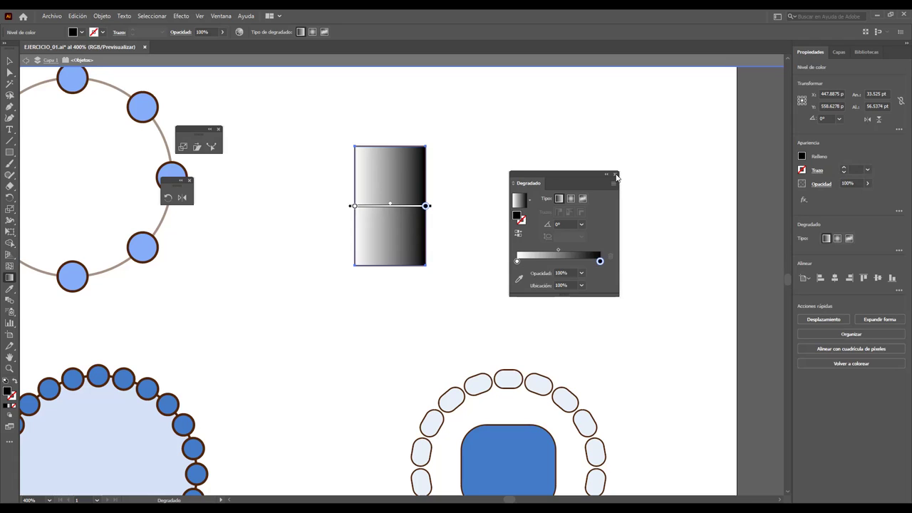
click(615, 175)
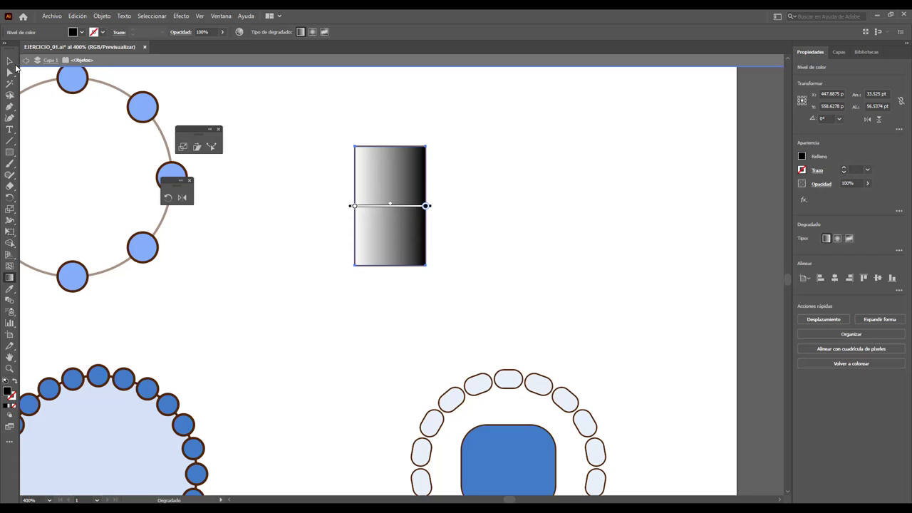
click(10, 60)
Step: Move the rectangle up-left, reset default colours, and reapply a white-to-black linear gradient
click(334, 153)
drag(396, 181, 348, 158)
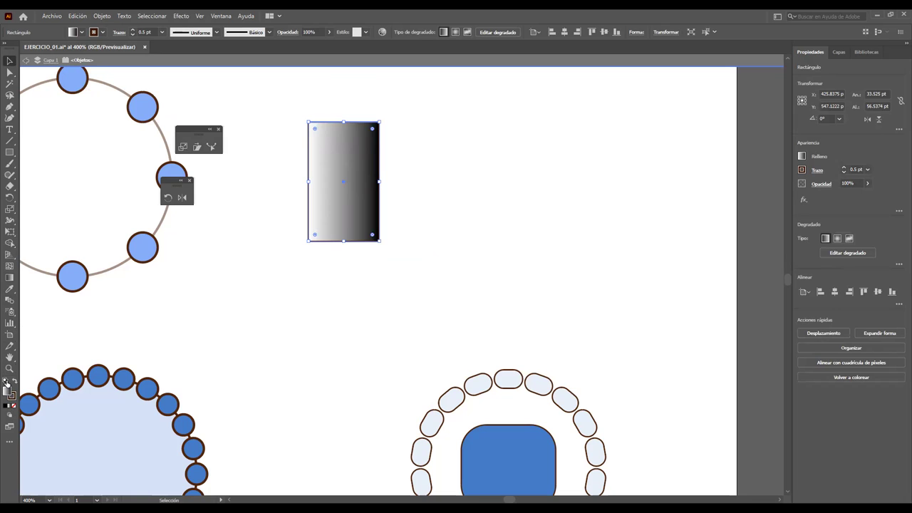
click(5, 381)
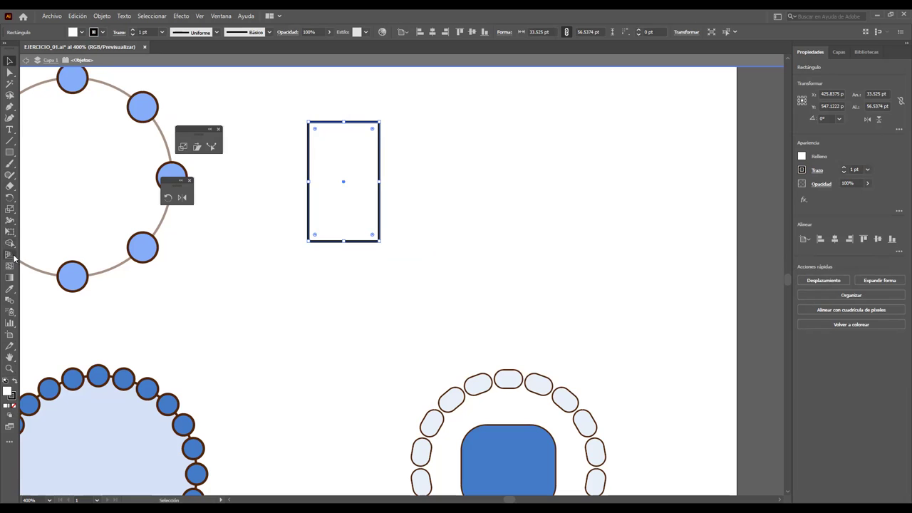
double_click(9, 277)
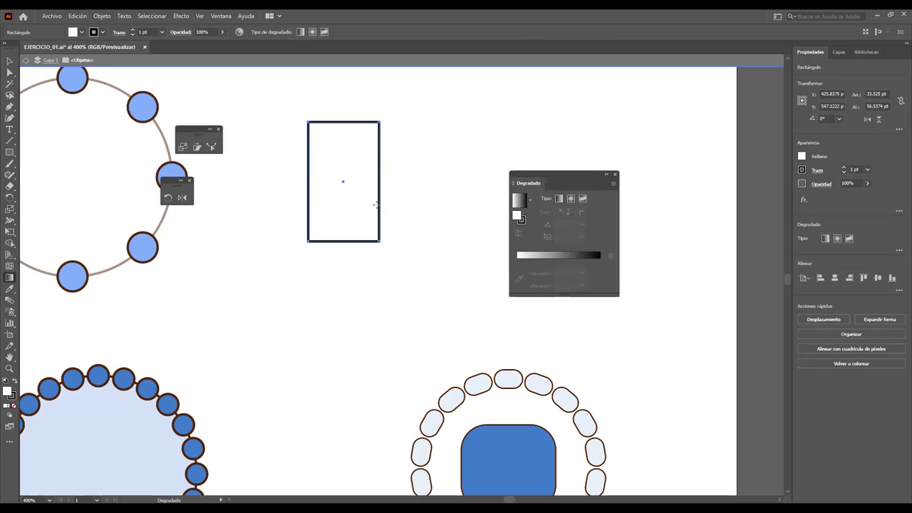
drag(570, 182, 552, 128)
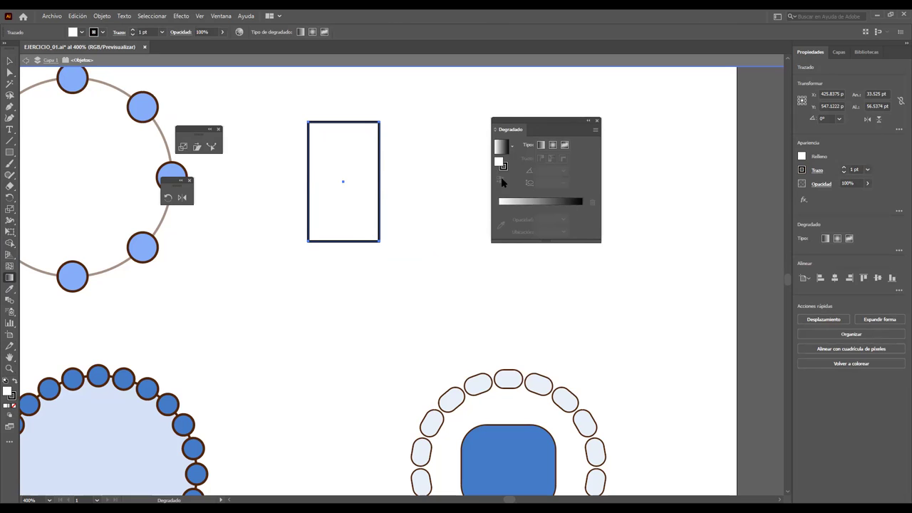
click(501, 148)
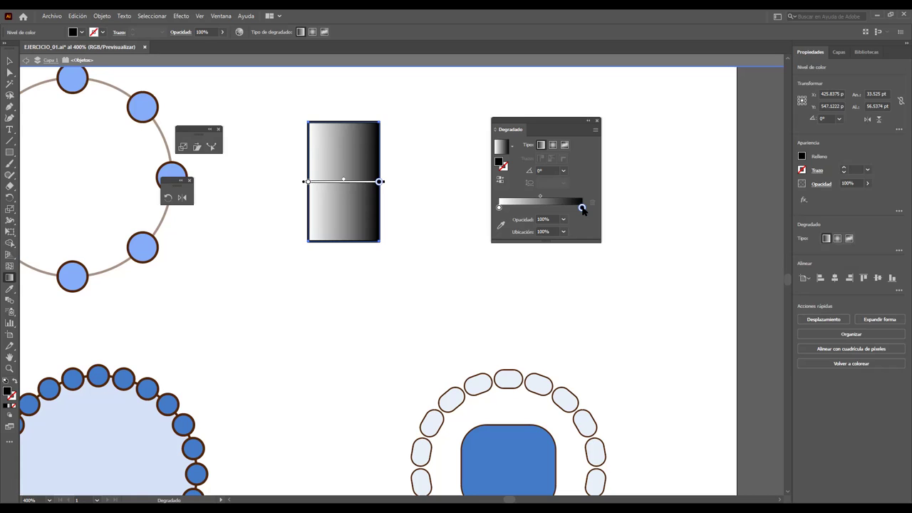
Step: Change the gradient's black end stop to light green 7FFF8B in RGB mode
double_click(582, 207)
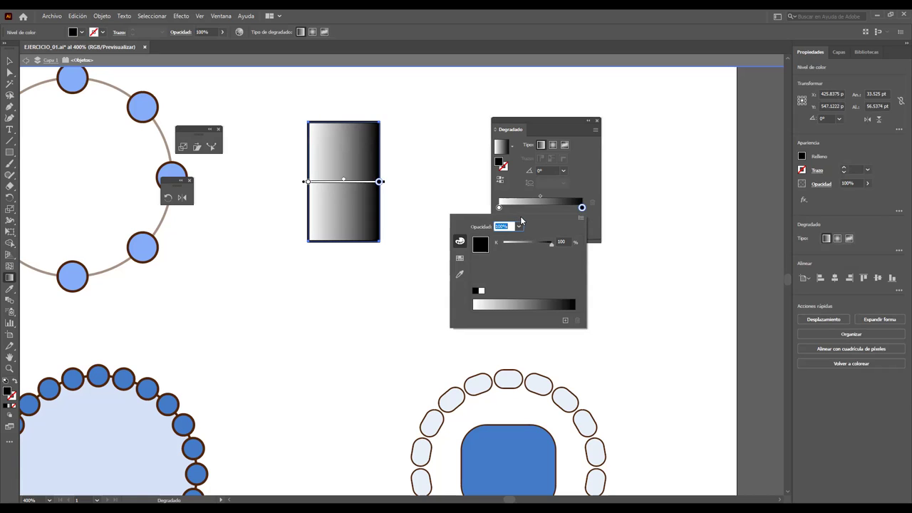
click(581, 220)
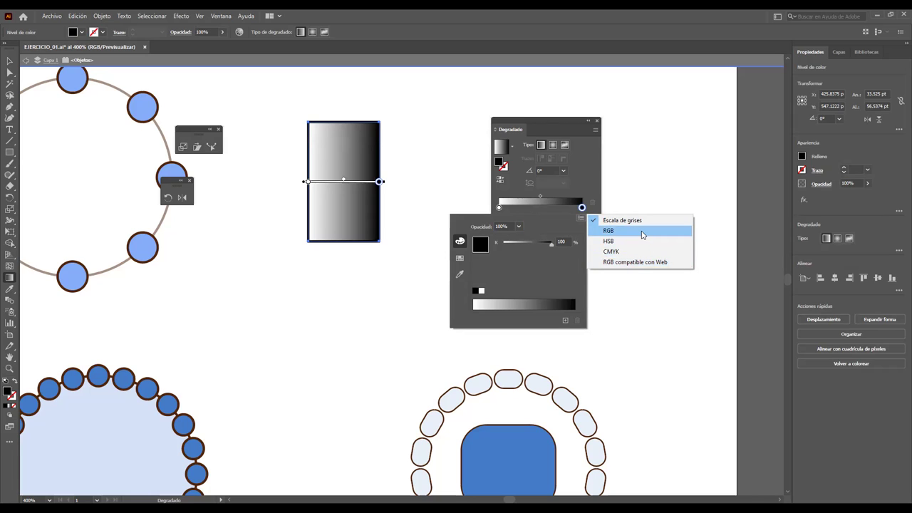
click(642, 232)
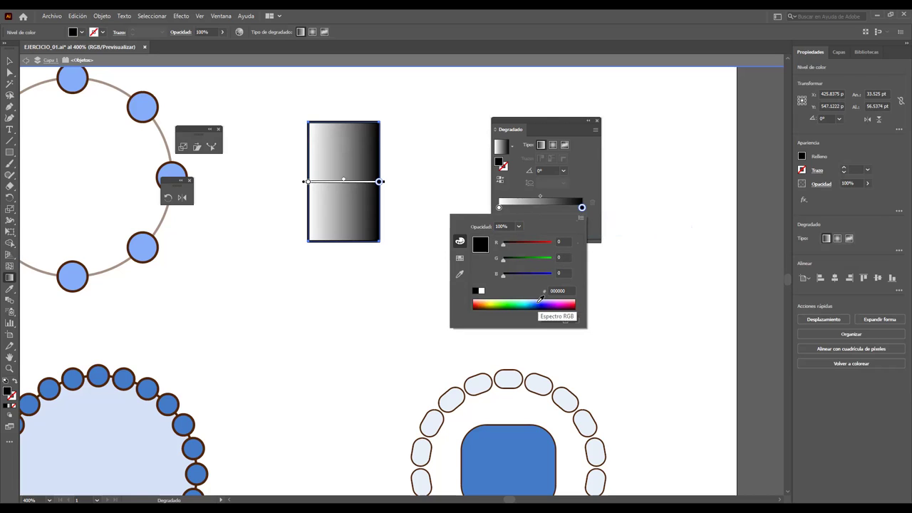
click(508, 302)
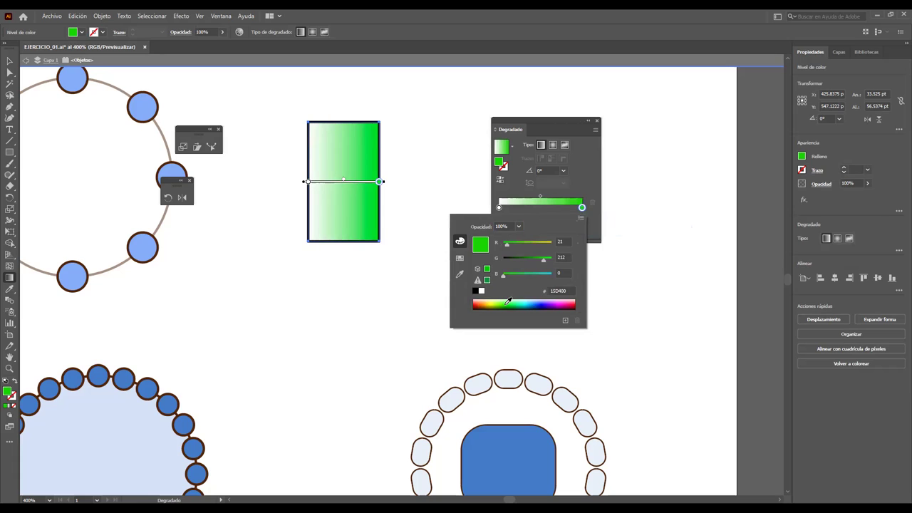
click(509, 300)
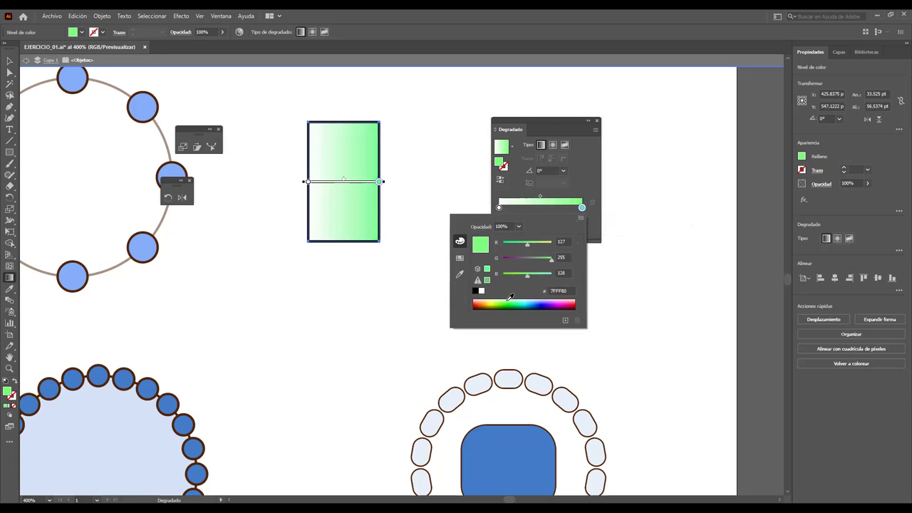
click(510, 298)
click(595, 235)
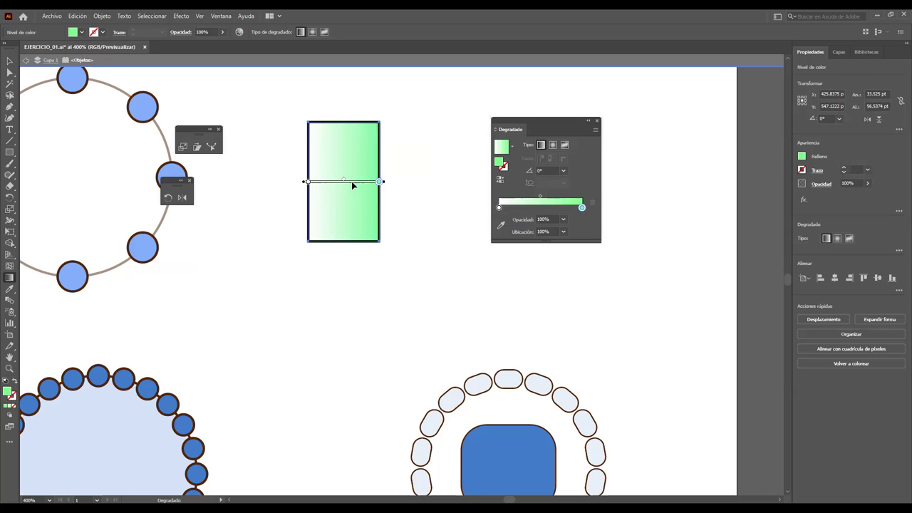
Step: Widen the rectangle leftward to 58.5 pt and shift the gradient midpoint to spread the white
key(ctrl+plus)
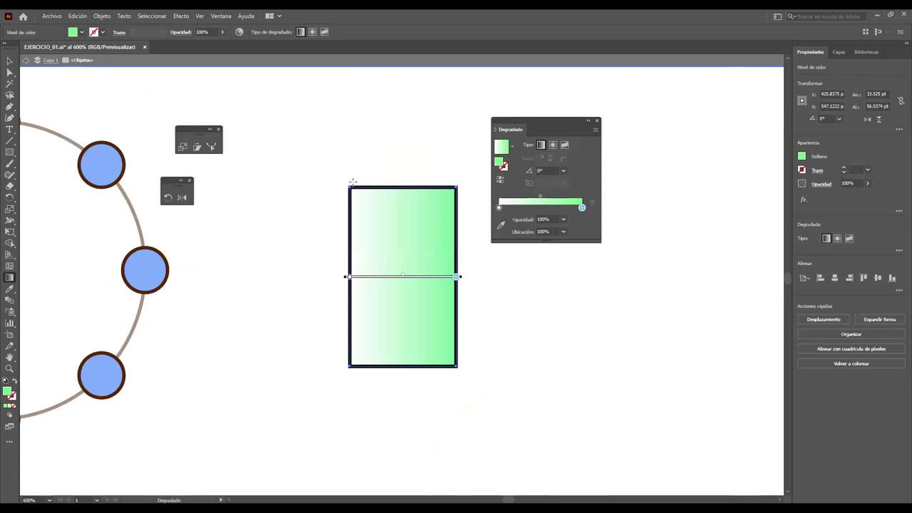
drag(518, 129, 602, 130)
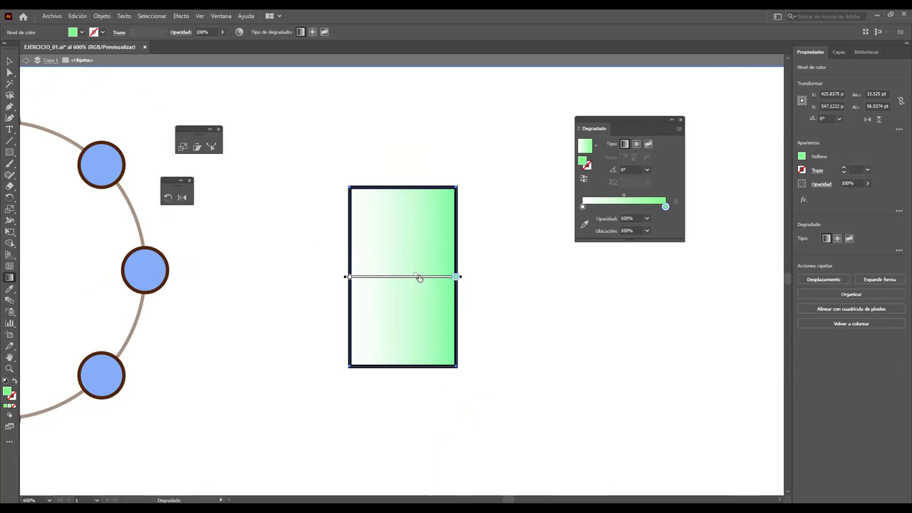
mouse_move(419, 278)
mouse_down()
mouse_move(370, 278)
mouse_move(392, 276)
mouse_up()
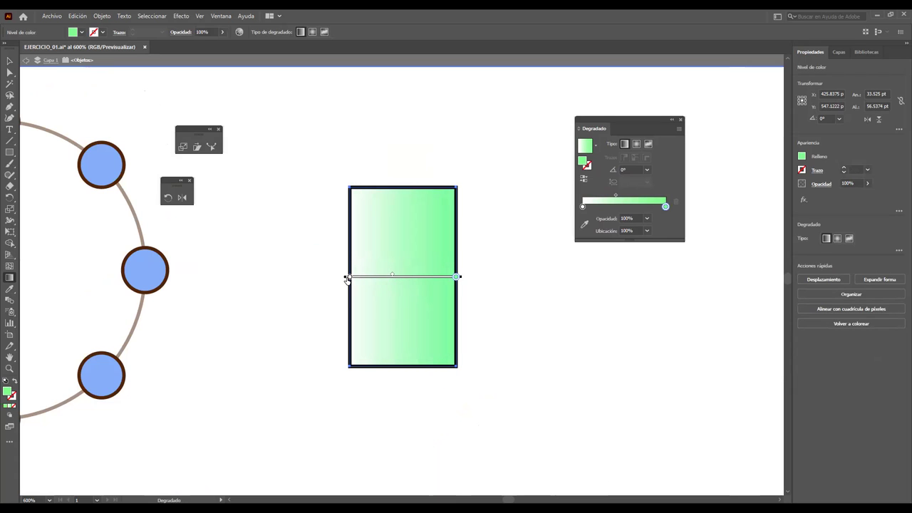
key(v)
drag(348, 279, 270, 277)
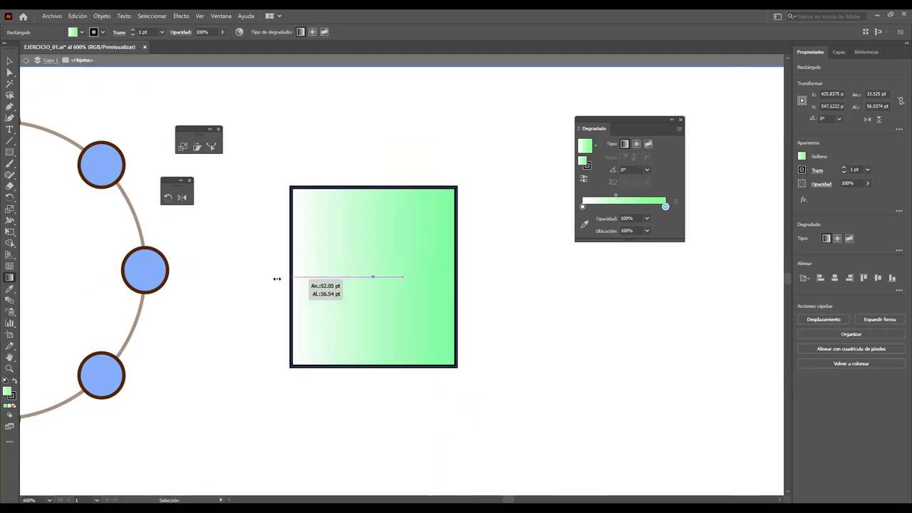
key(g)
mouse_move(345, 276)
mouse_down()
mouse_move(413, 276)
mouse_move(295, 275)
mouse_move(417, 277)
mouse_move(308, 277)
mouse_move(397, 280)
mouse_up()
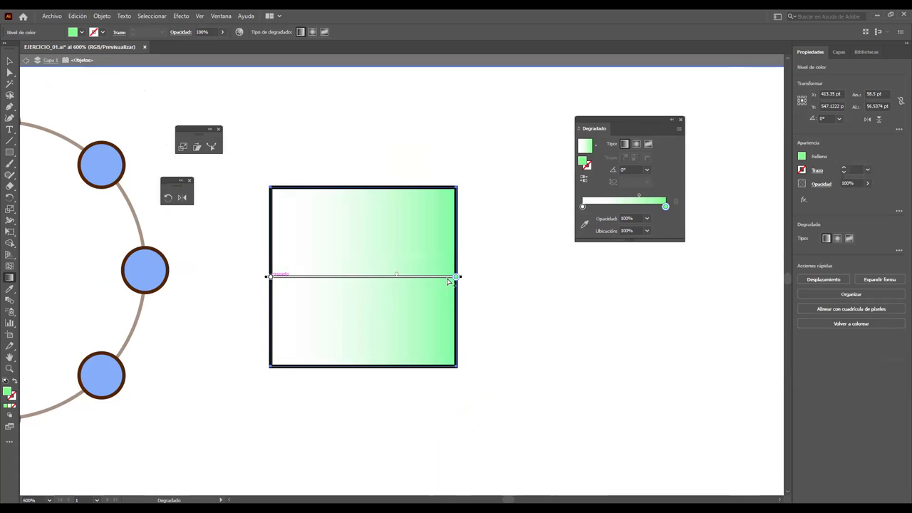
Step: Adjust the white-to-green gradient so its green end stop sits at 100% of the rectangle's width
drag(461, 278, 577, 278)
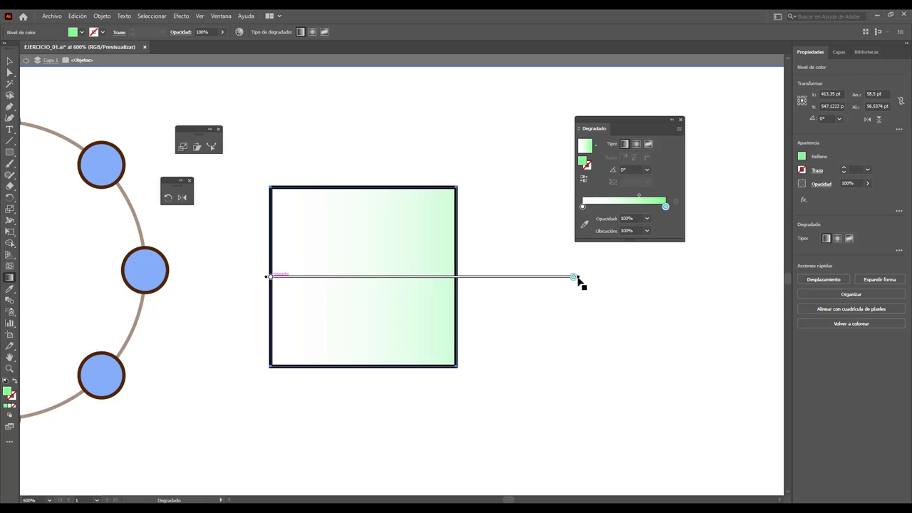
drag(579, 280, 580, 279)
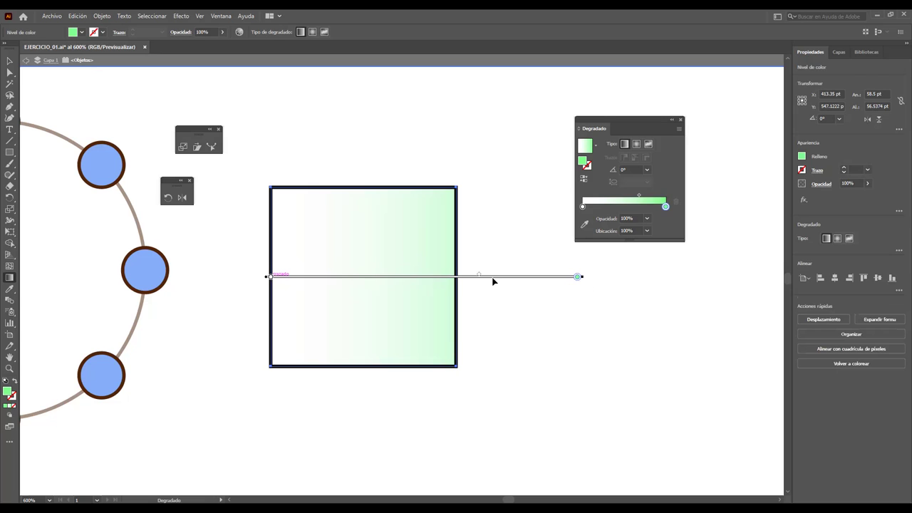
mouse_move(478, 276)
mouse_down()
mouse_move(385, 278)
mouse_move(511, 277)
mouse_move(372, 278)
mouse_up()
drag(573, 278, 451, 279)
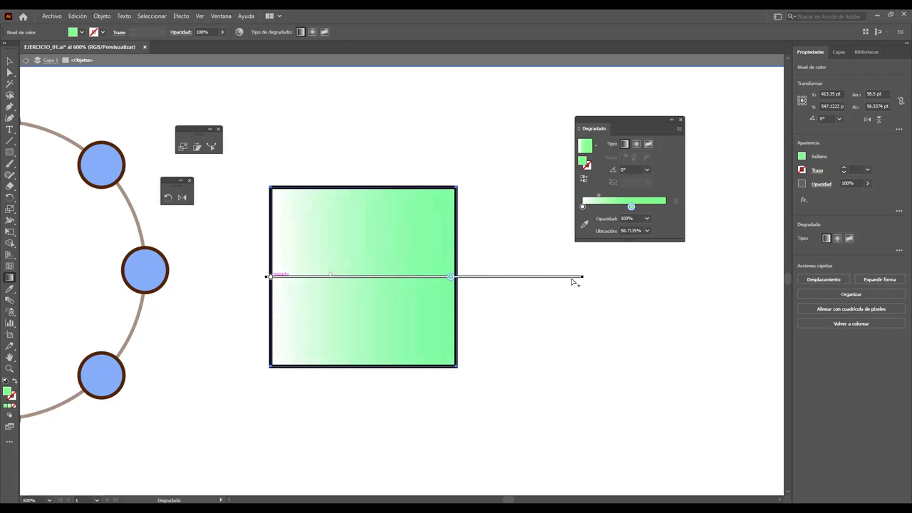
drag(582, 279, 457, 280)
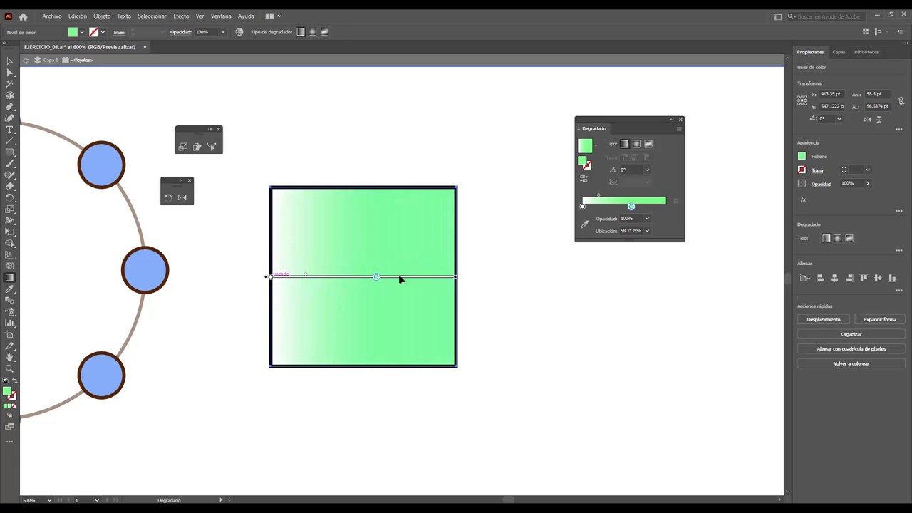
drag(377, 280, 395, 279)
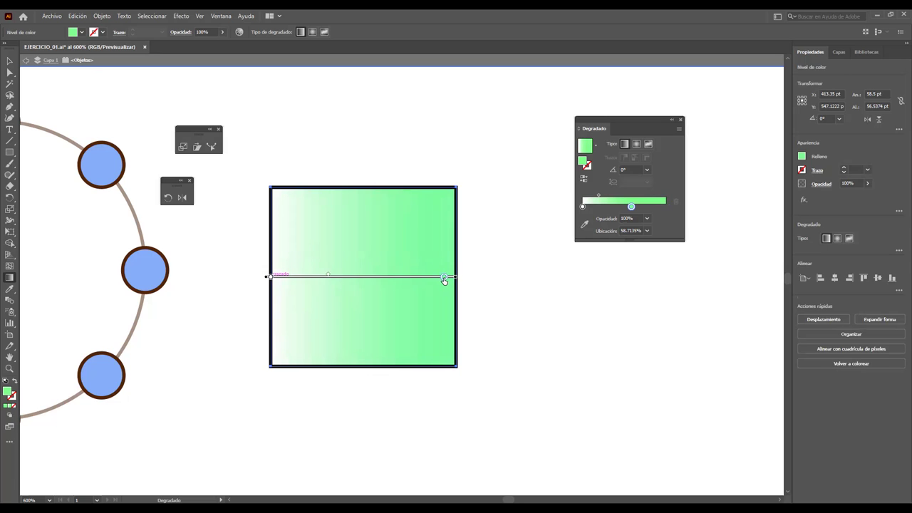
mouse_move(389, 279)
mouse_down()
mouse_move(303, 276)
mouse_move(451, 276)
mouse_up()
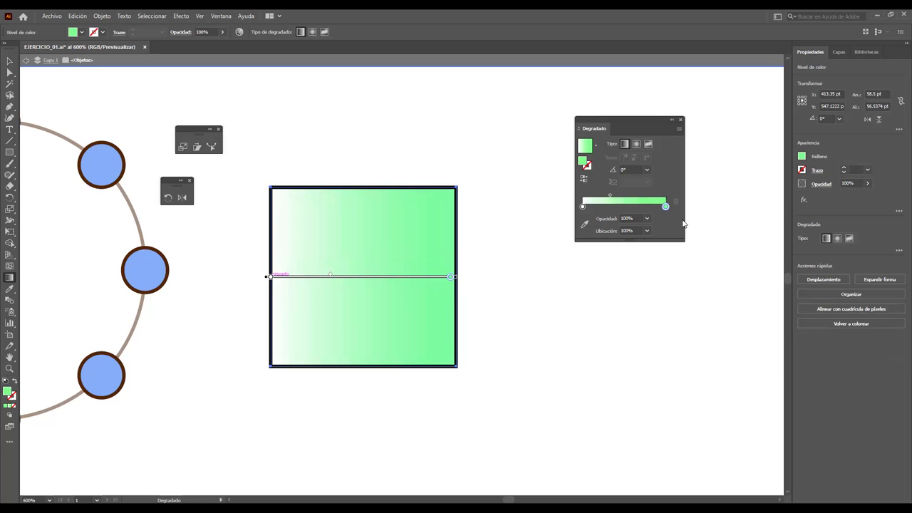
click(621, 206)
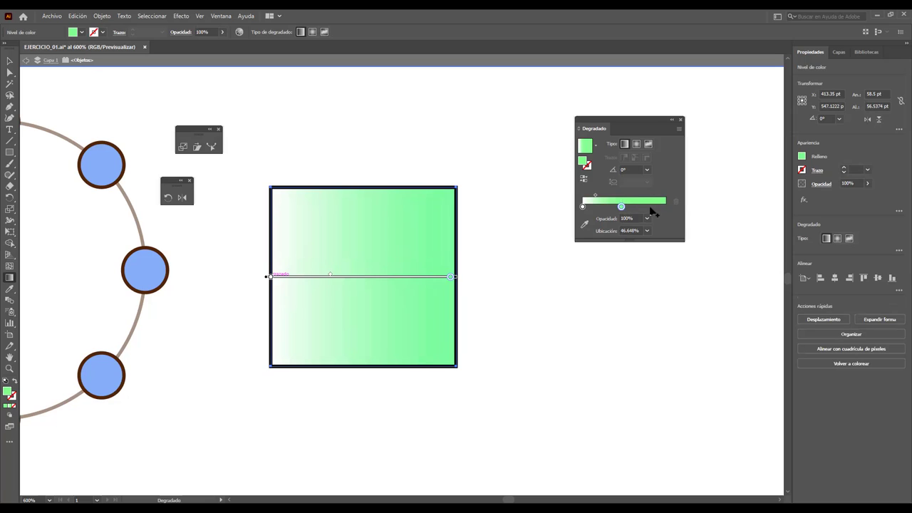
drag(666, 206, 663, 206)
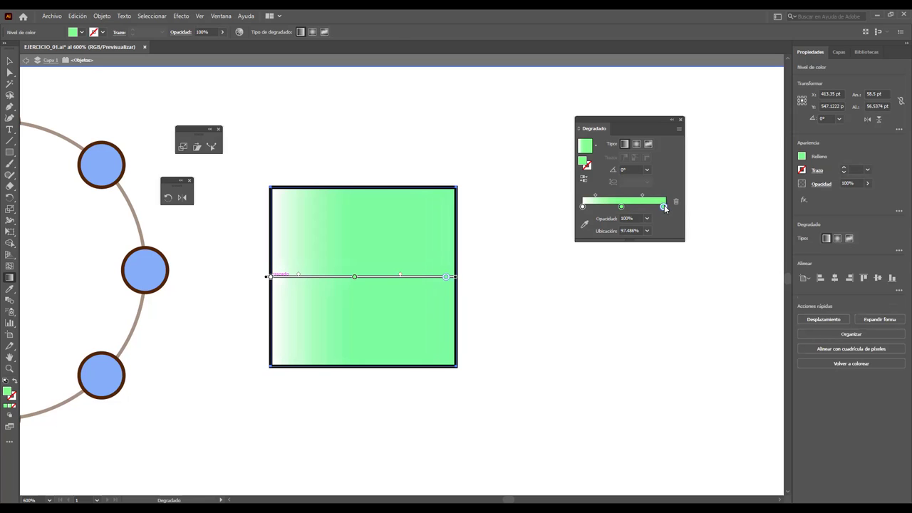
click(622, 206)
double_click(621, 206)
click(624, 298)
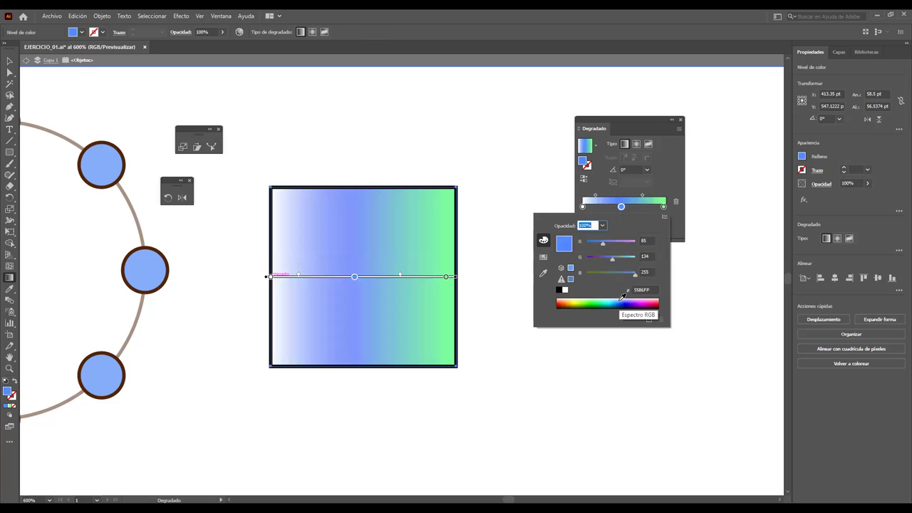
click(344, 300)
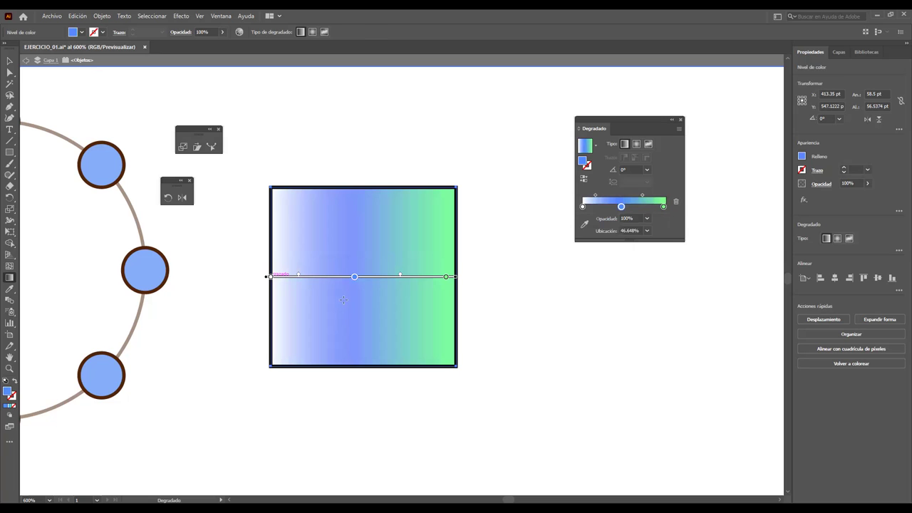
mouse_move(402, 277)
mouse_down()
mouse_move(419, 277)
mouse_move(362, 277)
mouse_move(411, 278)
mouse_up()
drag(354, 278, 390, 277)
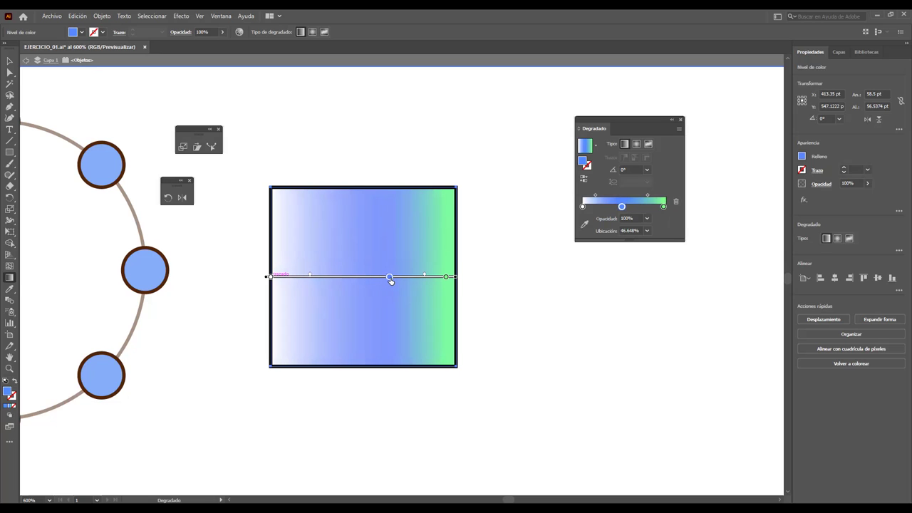
click(605, 207)
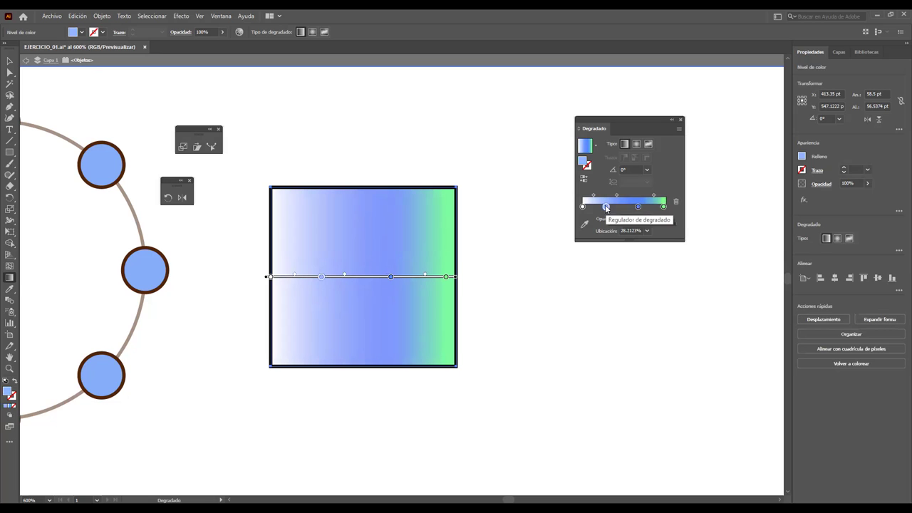
double_click(322, 277)
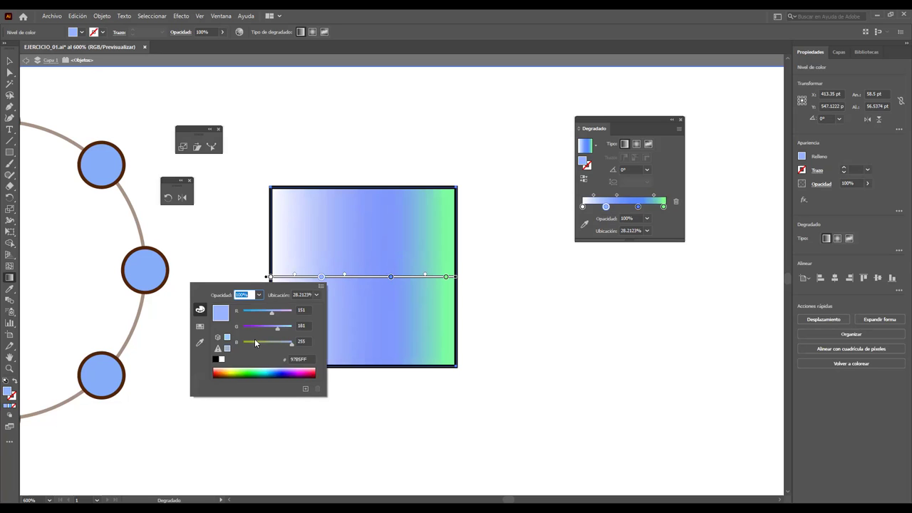
click(227, 367)
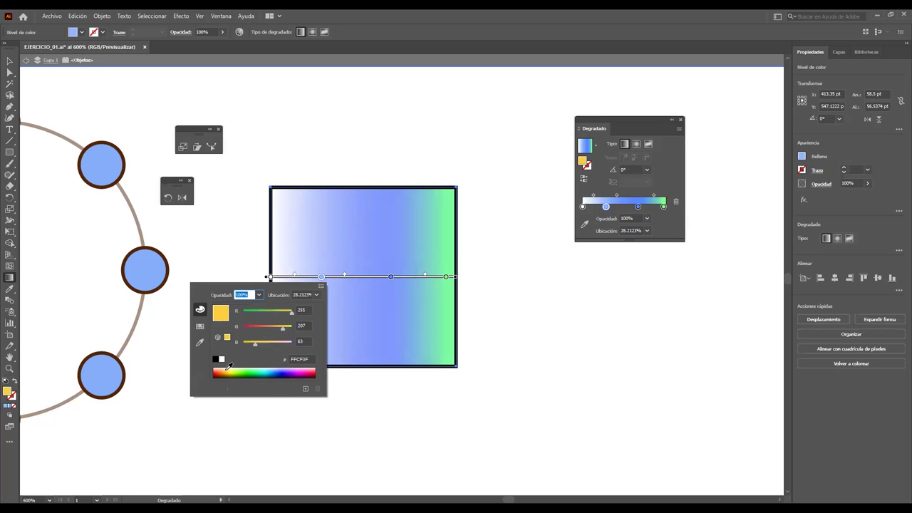
click(526, 300)
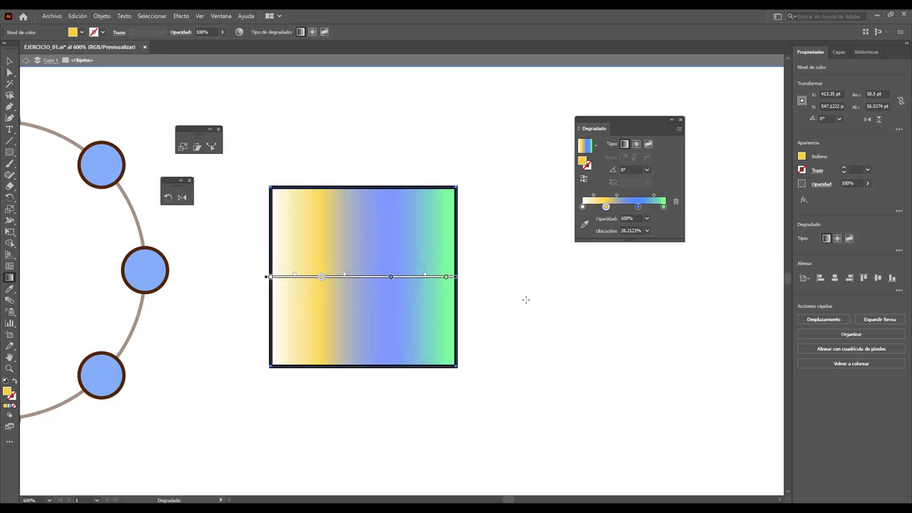
drag(390, 277, 355, 277)
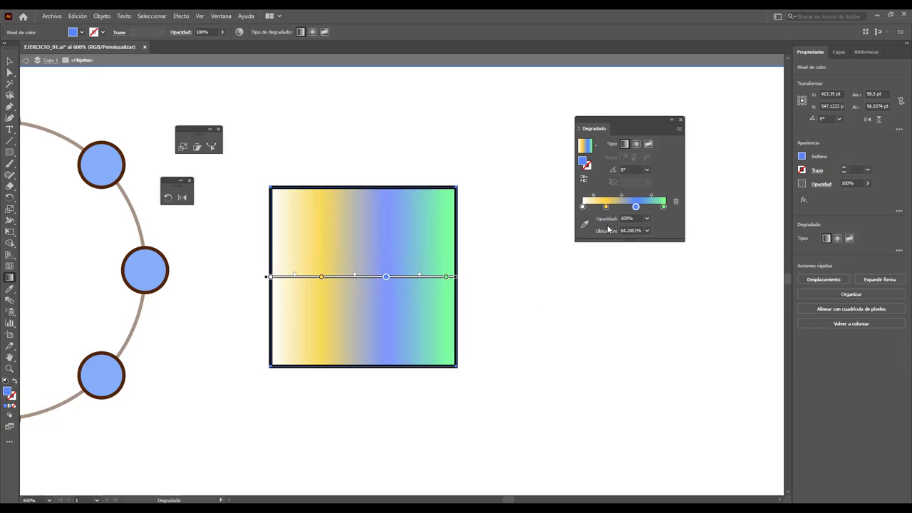
mouse_move(606, 207)
mouse_down()
mouse_move(607, 223)
mouse_move(636, 223)
mouse_up()
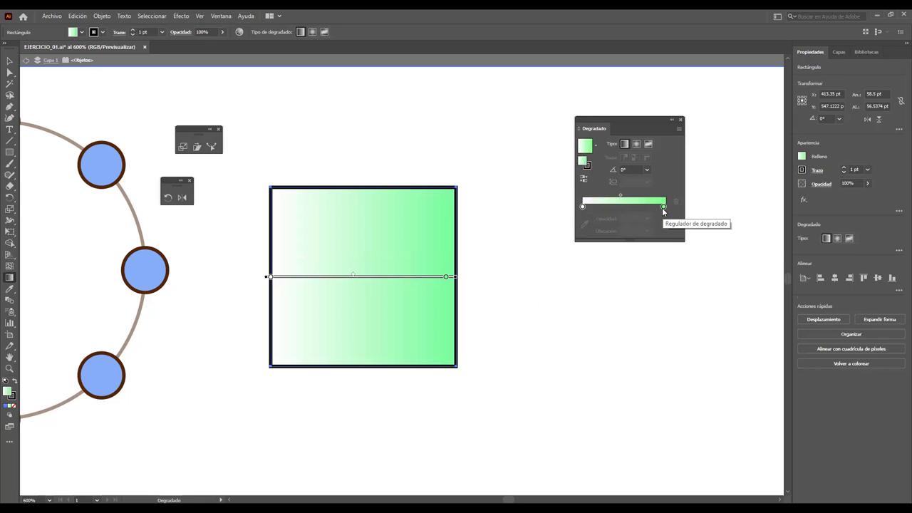
Step: Recolour the gradient's green end stop to yellow-orange
click(445, 279)
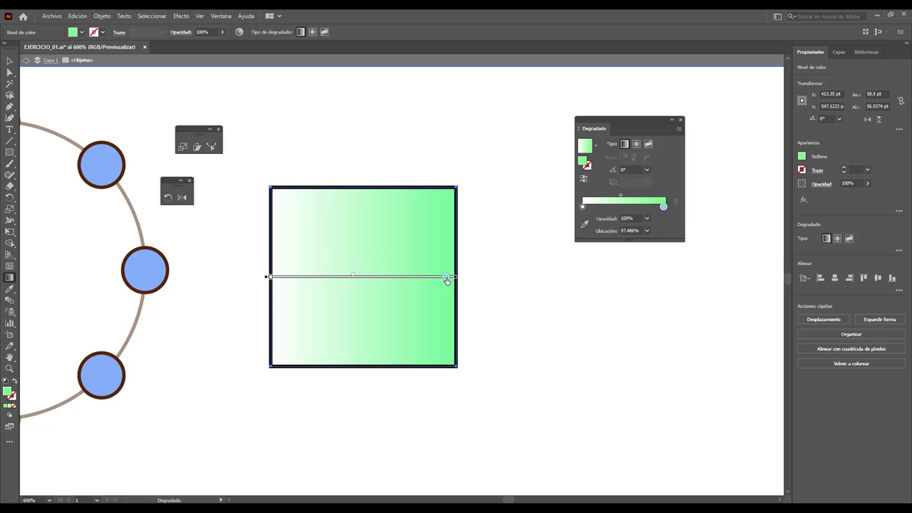
double_click(446, 278)
click(359, 370)
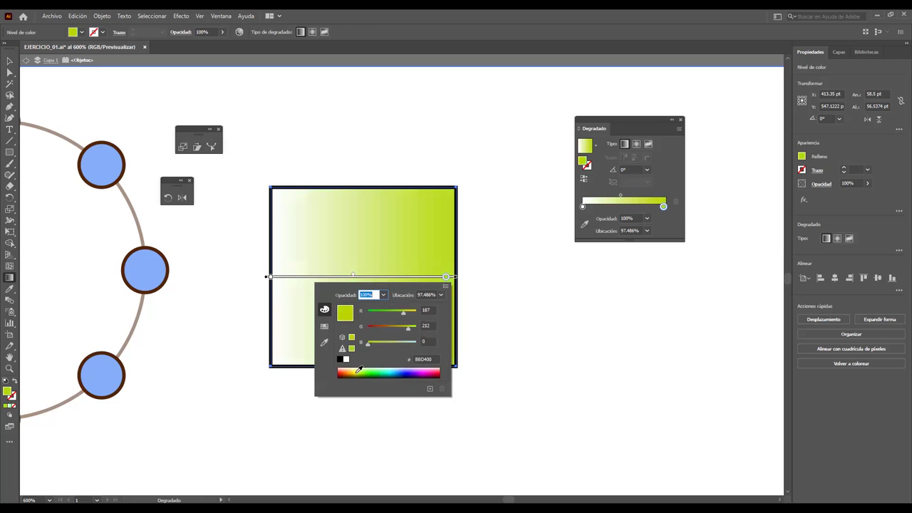
click(357, 367)
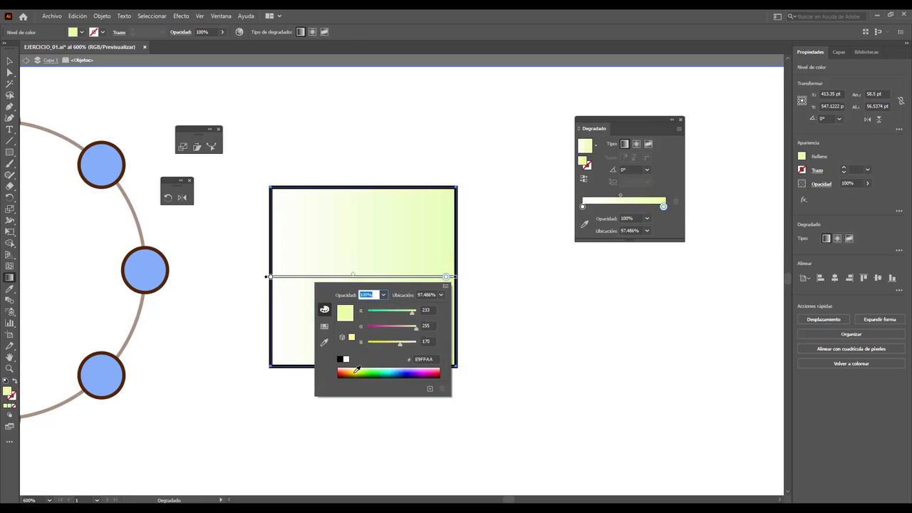
click(359, 371)
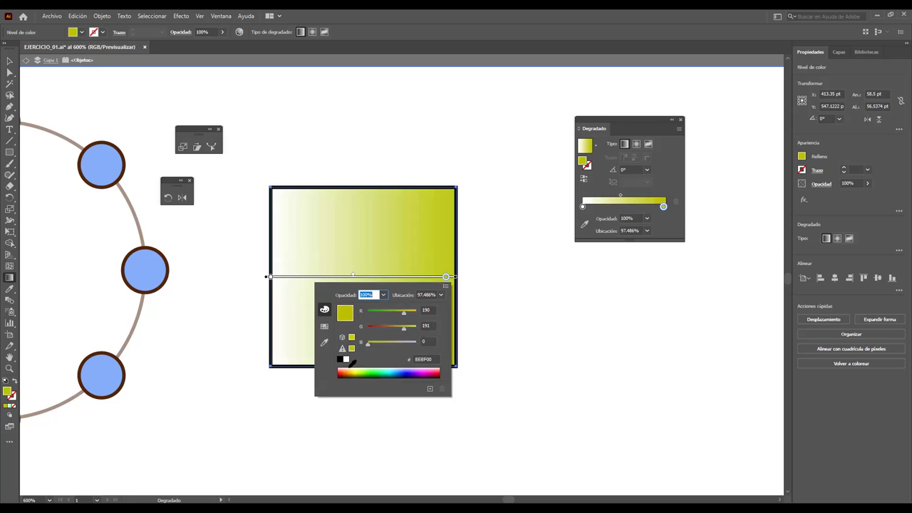
click(349, 368)
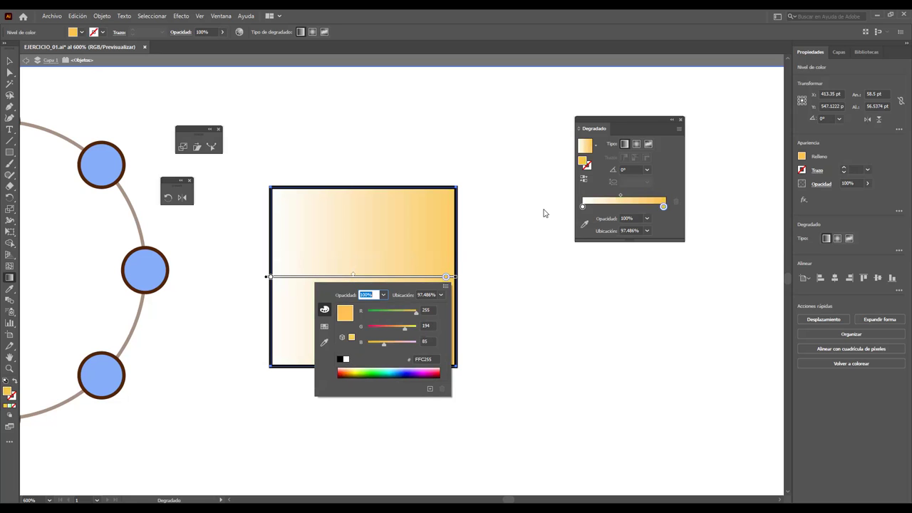
click(563, 228)
Step: Add two gradient stops coloured periwinkle 7F87FF and pink FFAAB8
click(325, 278)
click(406, 277)
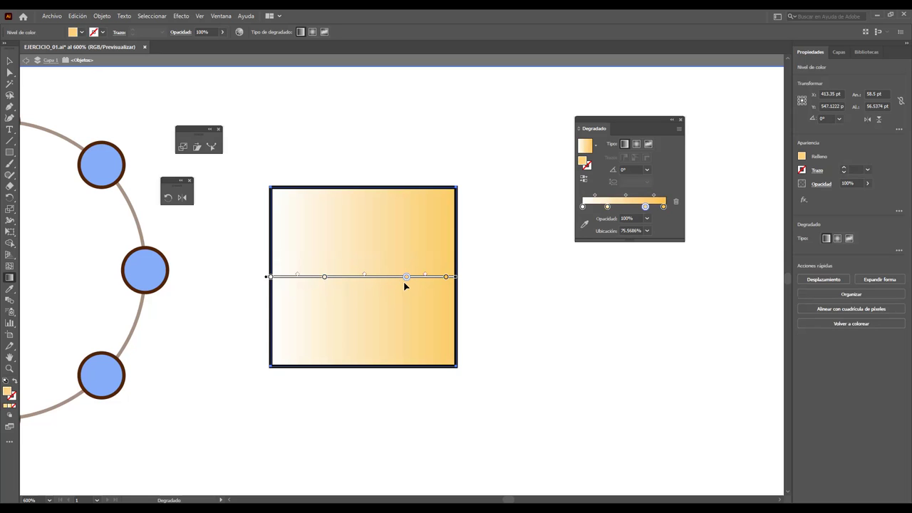
double_click(406, 277)
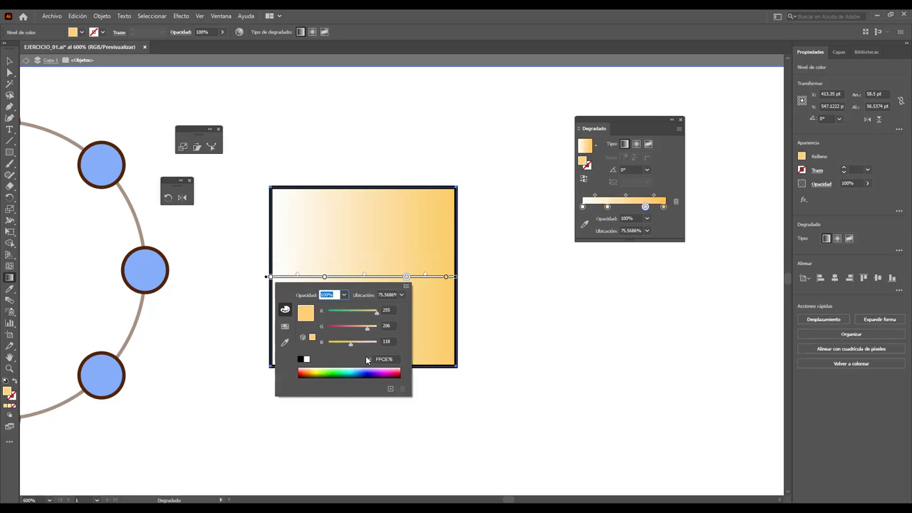
click(367, 369)
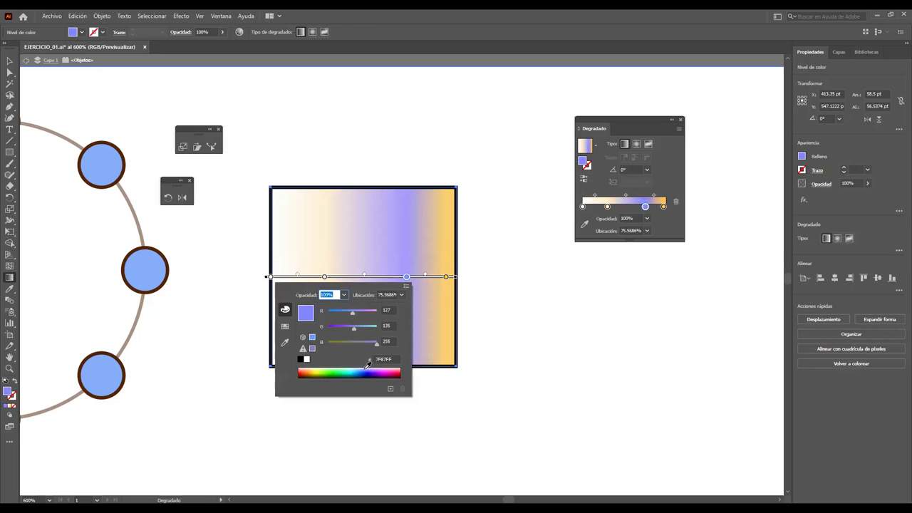
click(325, 278)
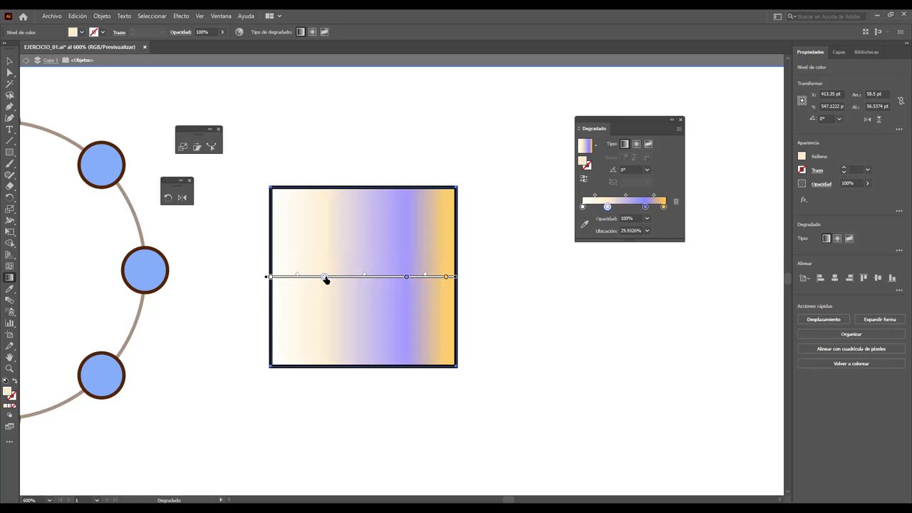
double_click(325, 277)
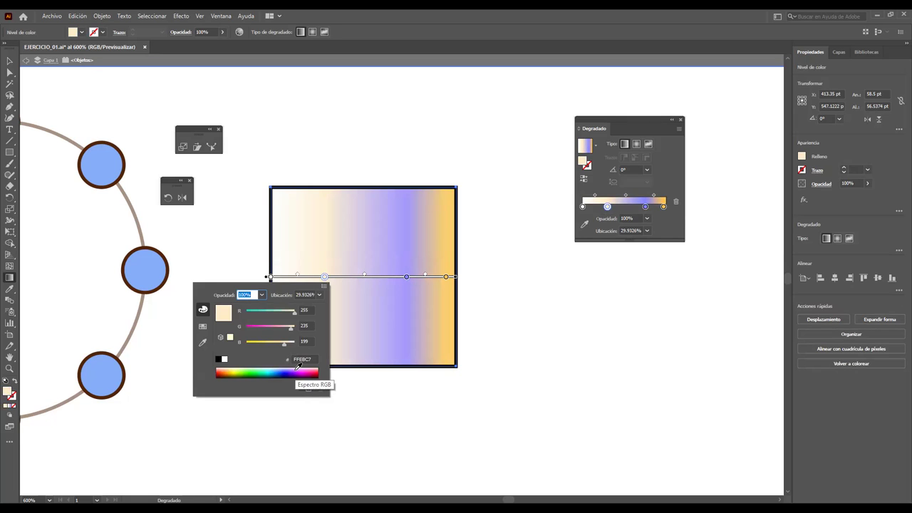
click(315, 366)
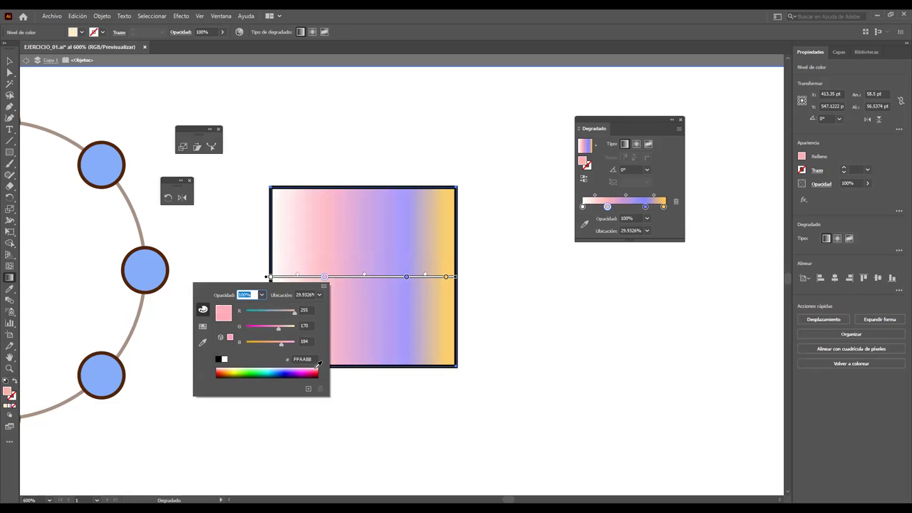
click(523, 283)
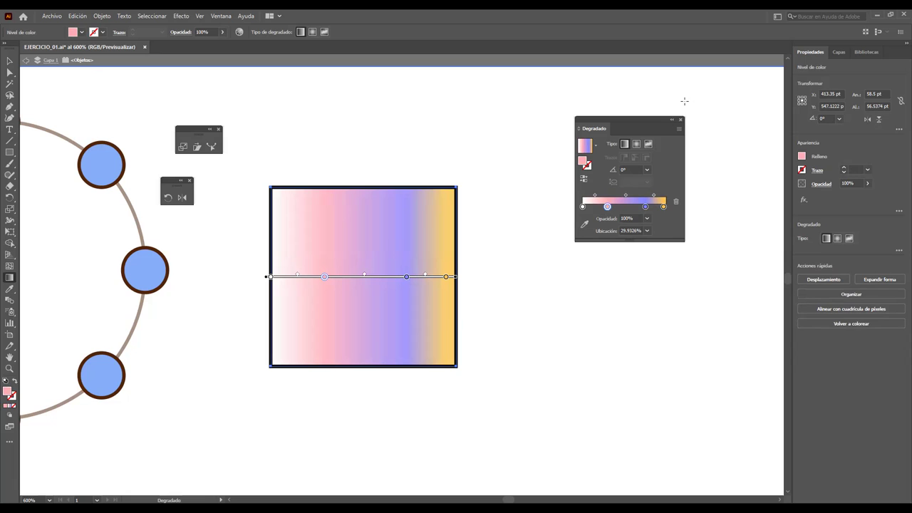
mouse_move(651, 121)
mouse_down()
mouse_move(722, 44)
mouse_move(723, 29)
mouse_up()
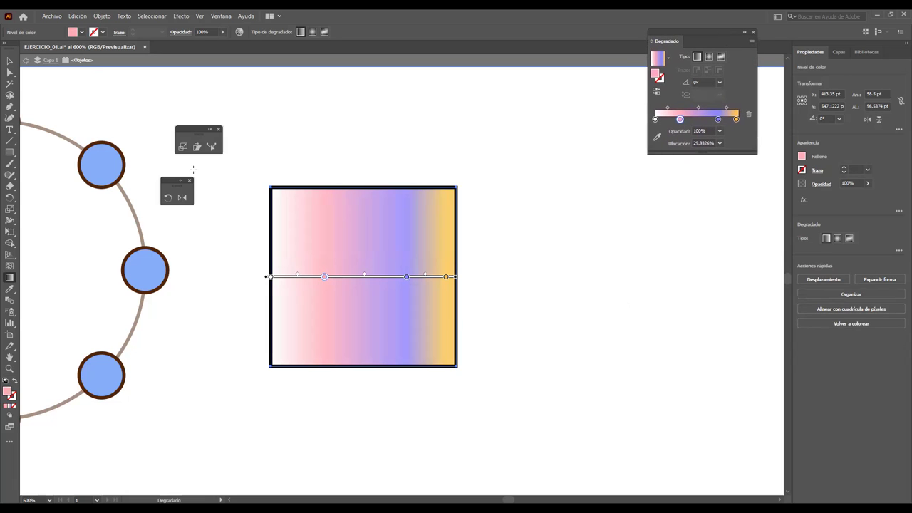
Step: Switch to the Reflect tool and undo the accidental move of the gradient square
click(10, 61)
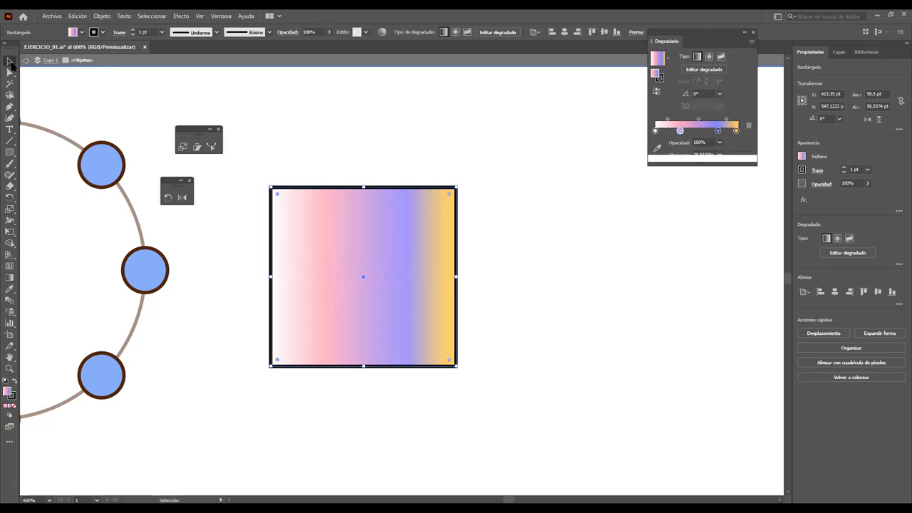
drag(322, 194, 290, 220)
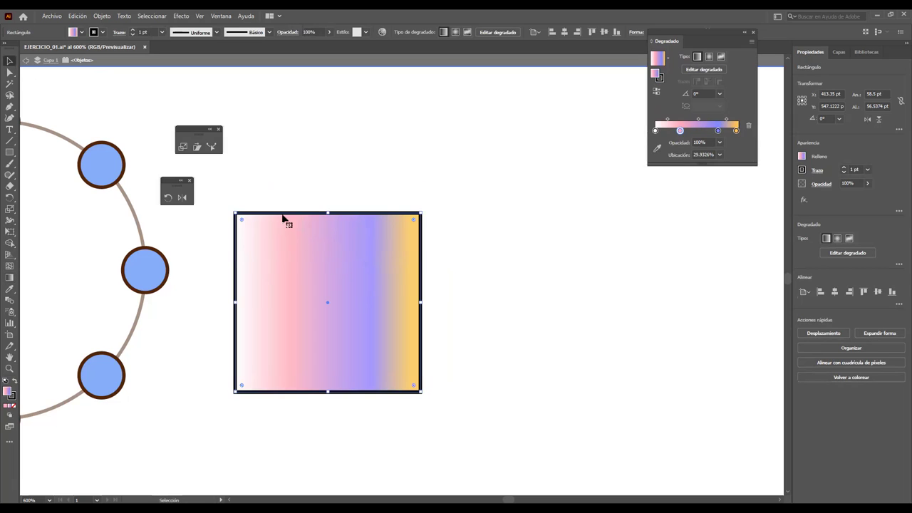
click(184, 198)
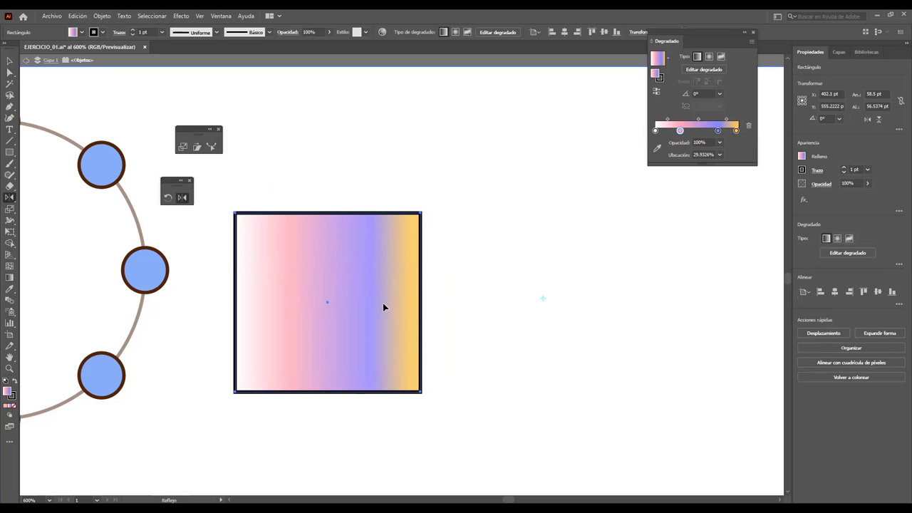
key(ctrl+z)
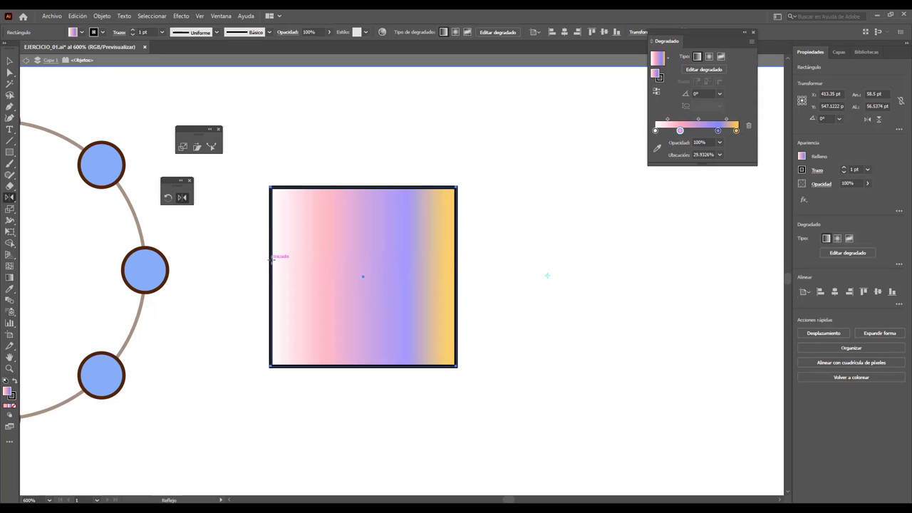
Step: Reflect copies of the gradient square to the right, top and bottom of the empty centre
drag(271, 259, 530, 214)
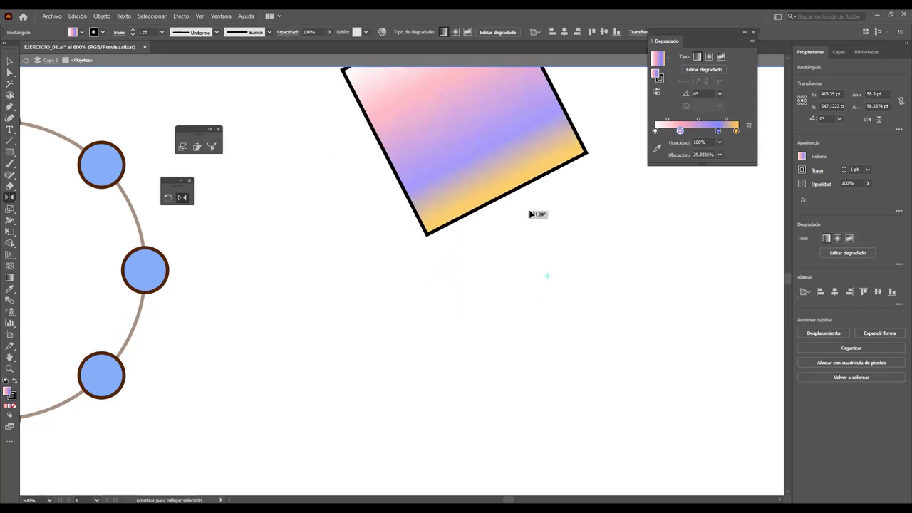
drag(530, 214, 619, 273)
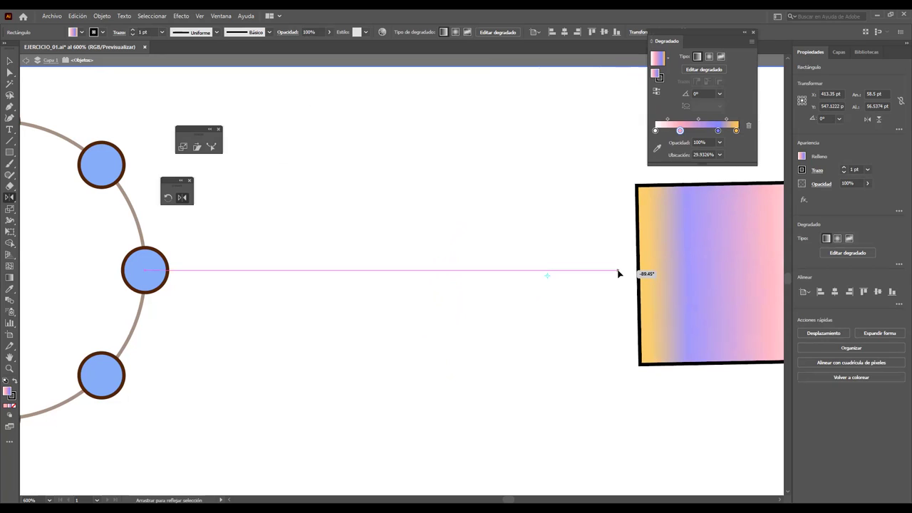
drag(618, 273, 619, 270)
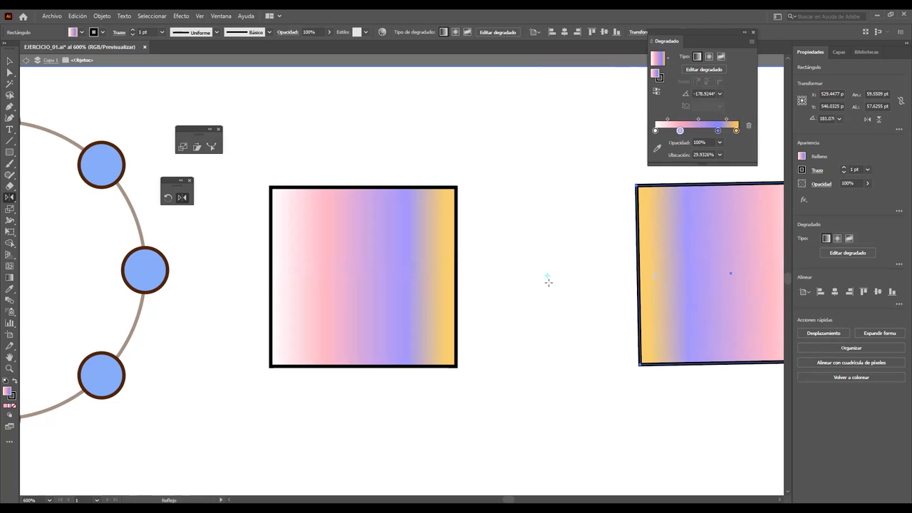
mouse_move(520, 285)
mouse_down()
mouse_move(534, 269)
mouse_move(524, 258)
mouse_up()
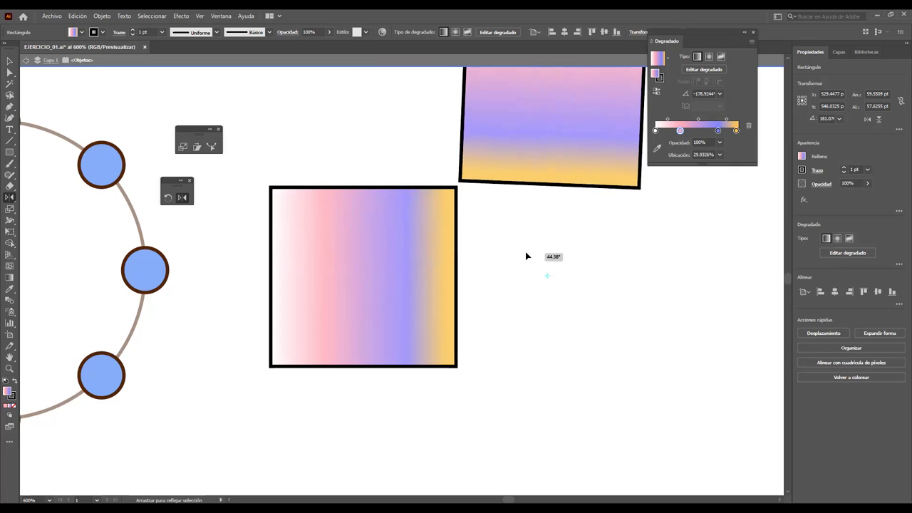
drag(525, 258, 526, 252)
drag(578, 189, 565, 350)
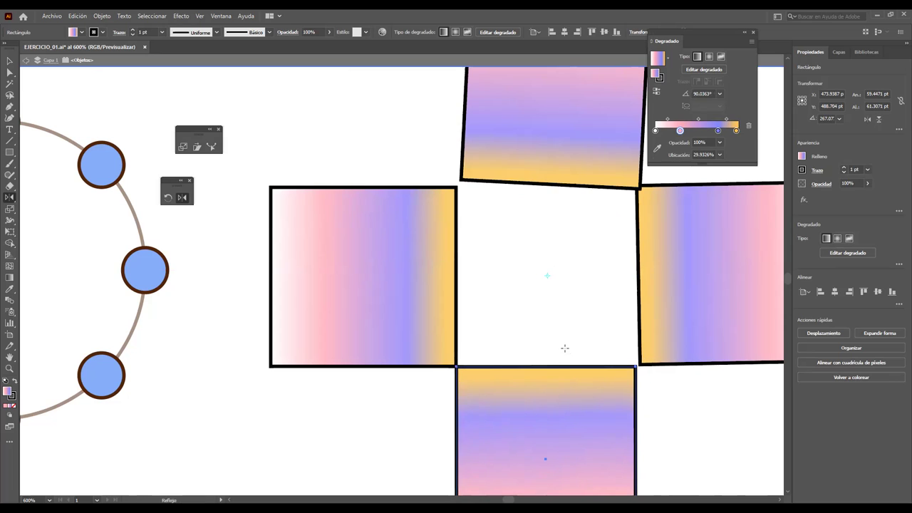
drag(572, 106, 521, 109)
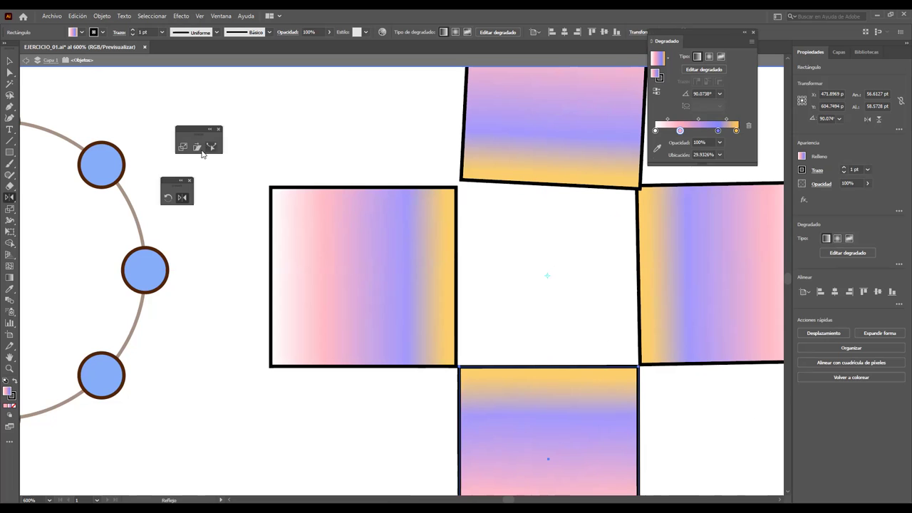
Step: Nudge the tilted top square left and re-mirror it upright above the centre
click(9, 61)
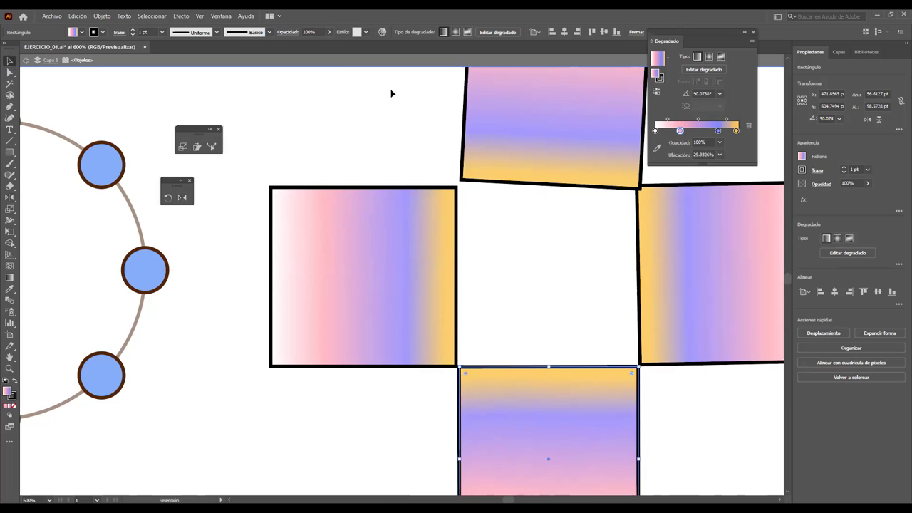
click(492, 94)
mouse_move(527, 91)
mouse_down()
mouse_move(511, 89)
mouse_move(525, 102)
mouse_up()
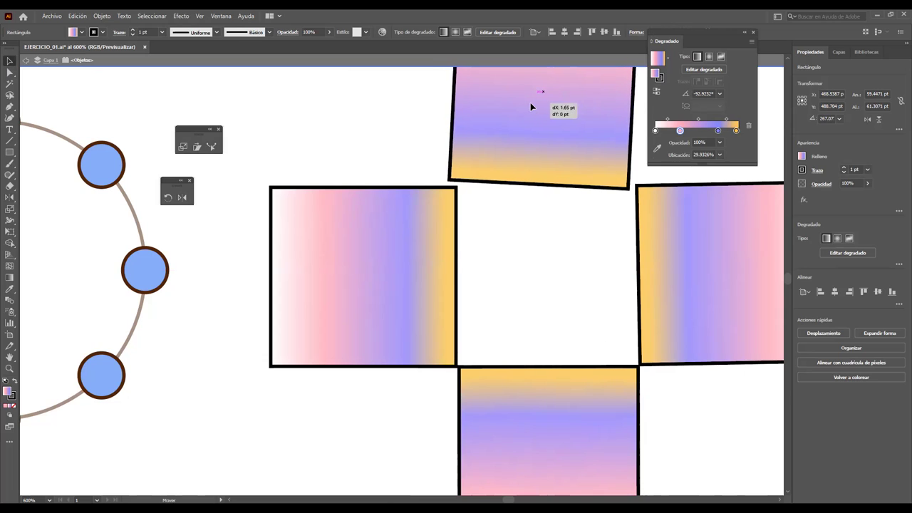
click(183, 198)
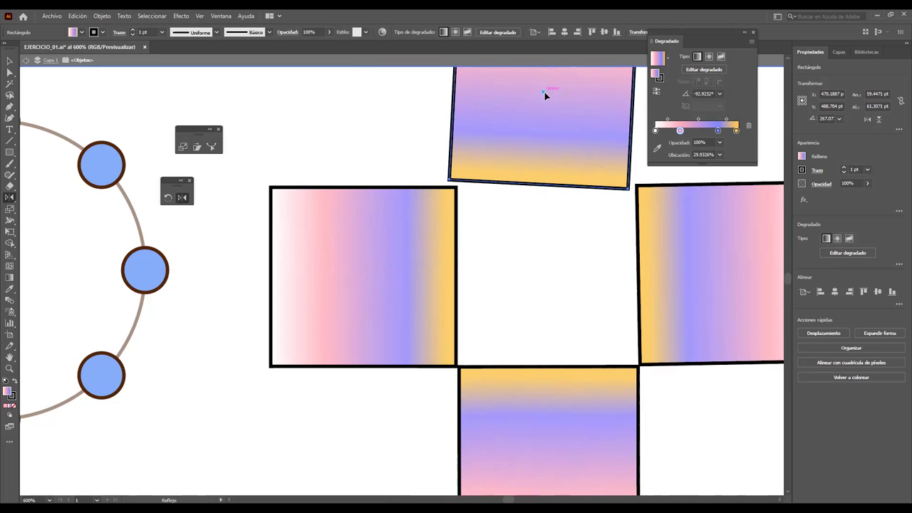
drag(545, 93, 577, 193)
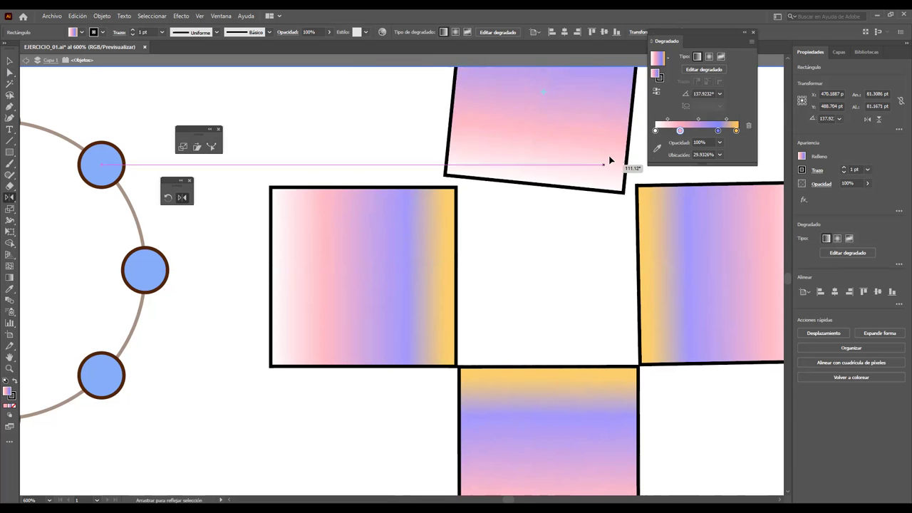
mouse_move(577, 194)
mouse_down()
mouse_move(539, 73)
mouse_move(515, 93)
mouse_move(527, 111)
mouse_move(564, 119)
mouse_move(575, 110)
mouse_move(517, 123)
mouse_move(495, 106)
mouse_move(513, 85)
mouse_move(541, 88)
mouse_up()
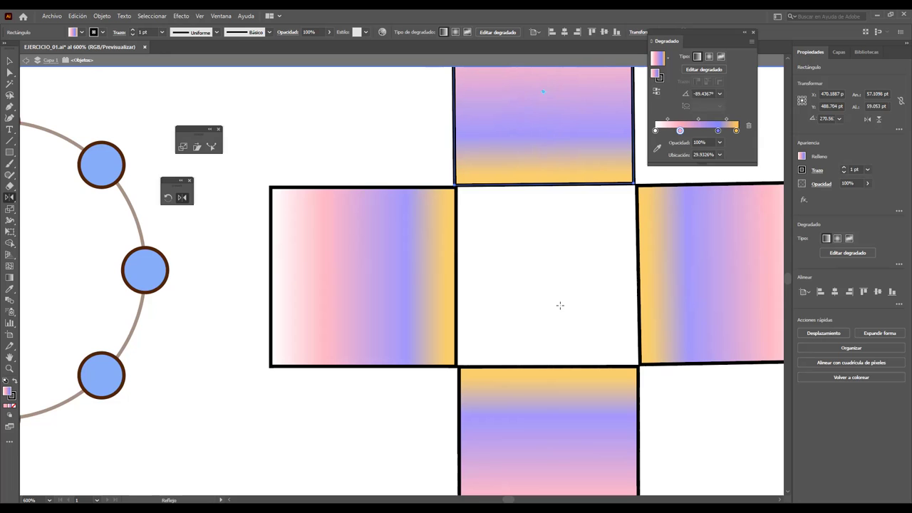
Step: Scroll around the canvas to review the finished gradient cross
scroll(560, 305, down, 3)
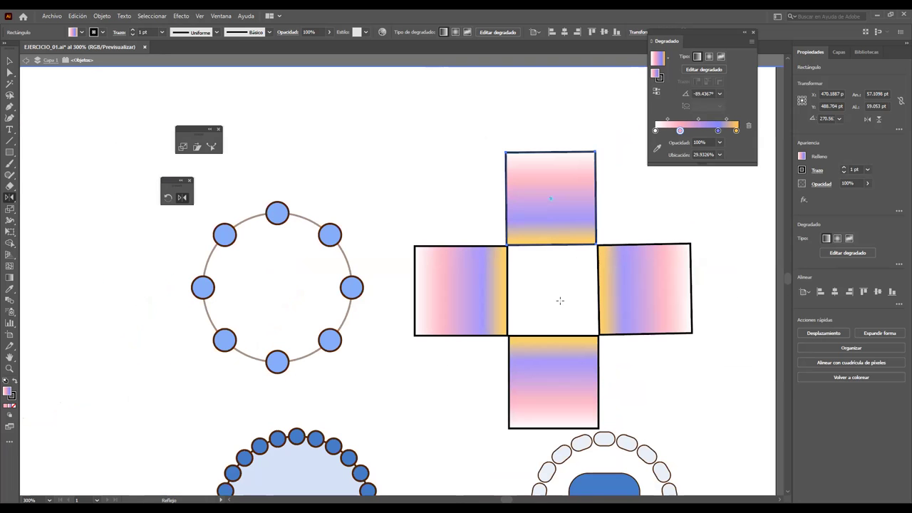
scroll(440, 438, down, 1)
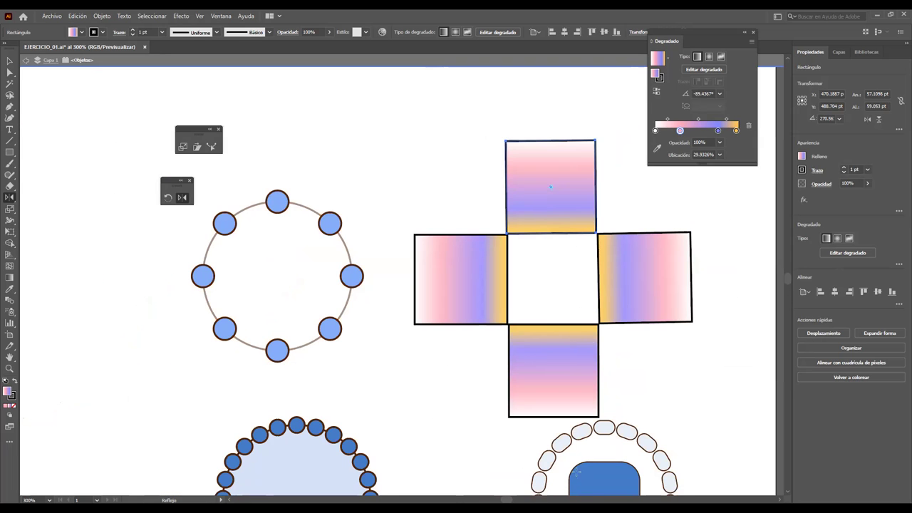
scroll(560, 428, right, 5)
scroll(577, 356, left, 7)
scroll(597, 323, right, 1)
scroll(597, 322, up, 3)
scroll(606, 349, up, 3)
scroll(613, 374, up, 3)
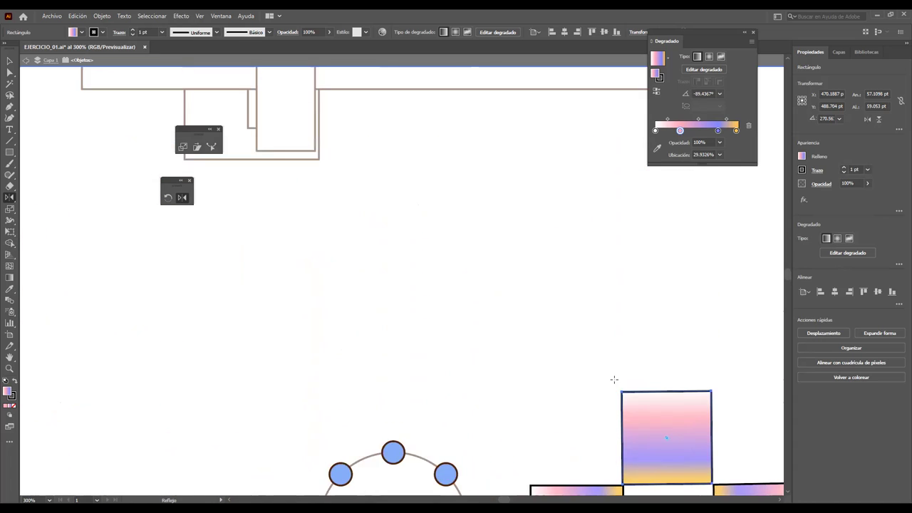
scroll(563, 342, up, 3)
Step: Draw an 81.6 × 65.5 pt gradient-filled ellipse and nudge it slightly down-right
click(10, 152)
drag(10, 151, 67, 174)
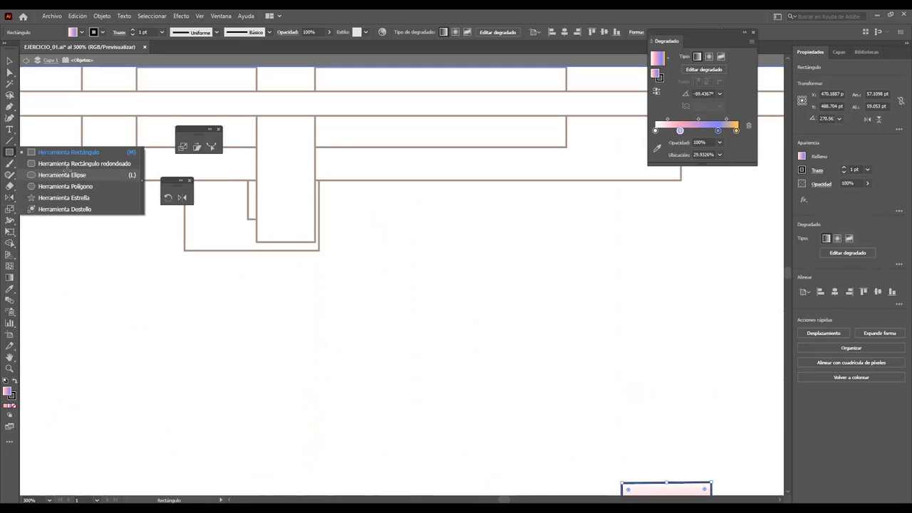
drag(594, 218, 658, 271)
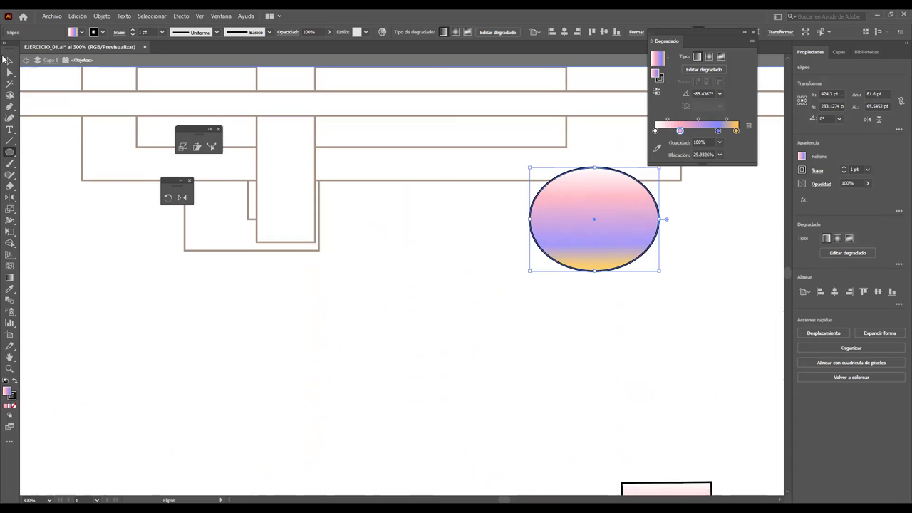
click(10, 61)
drag(573, 208, 582, 254)
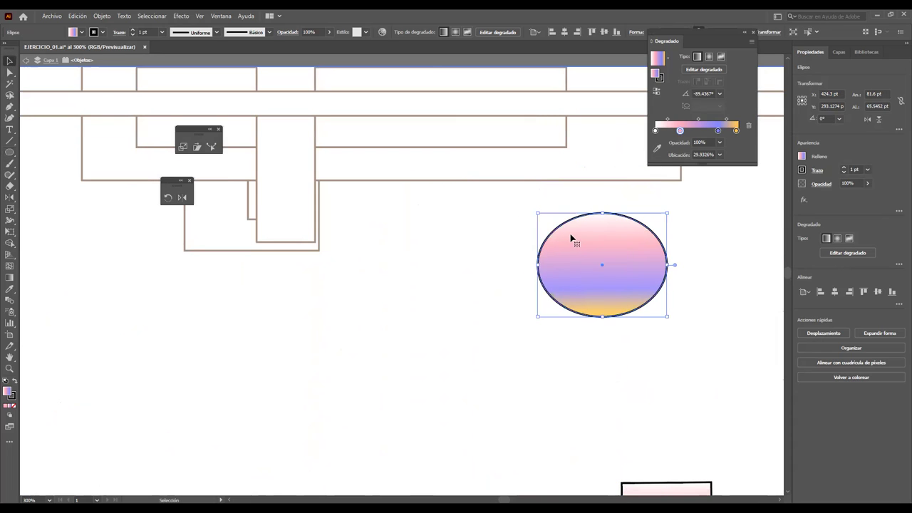
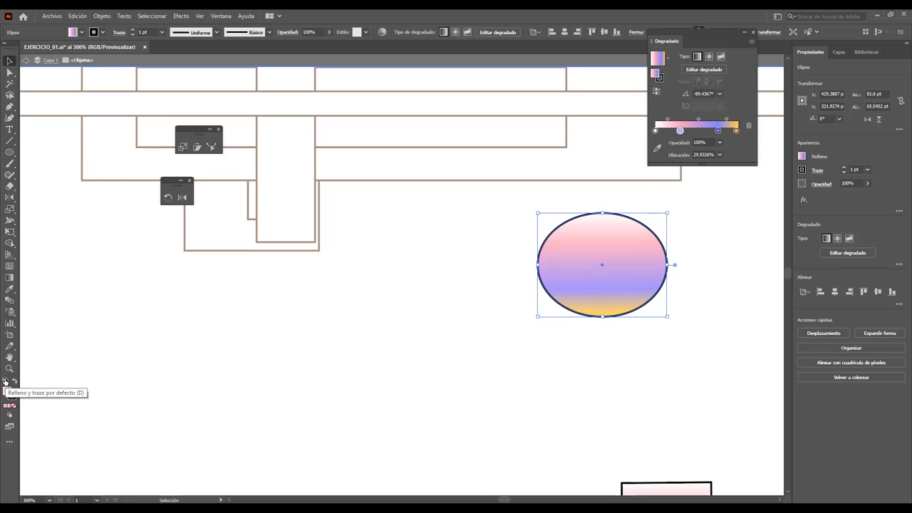
Step: Reset the ellipse to default fill, move it down-left, and reapply the pink-violet-yellow gradient
click(6, 381)
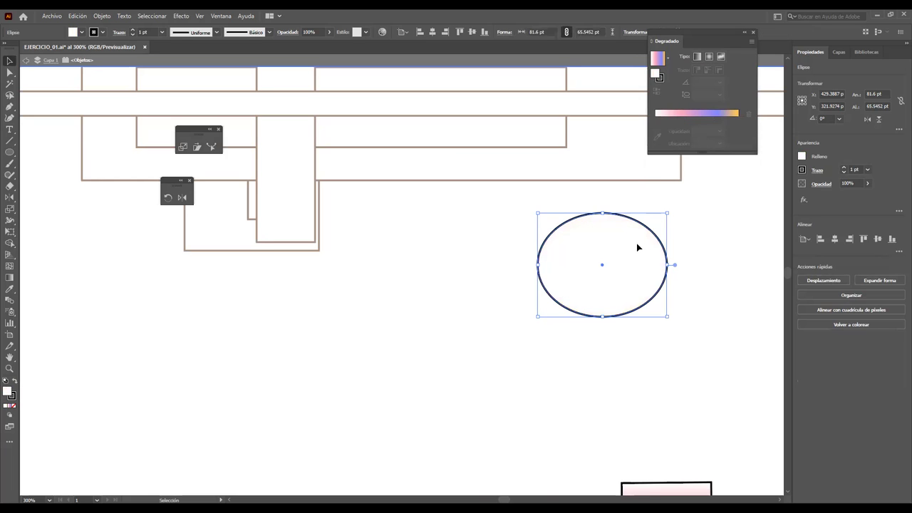
drag(628, 272, 604, 294)
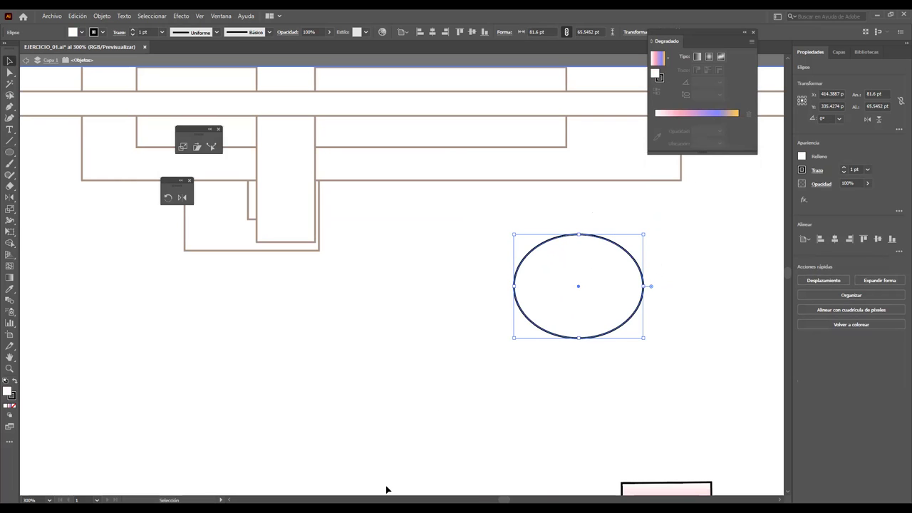
key(ctrl+z)
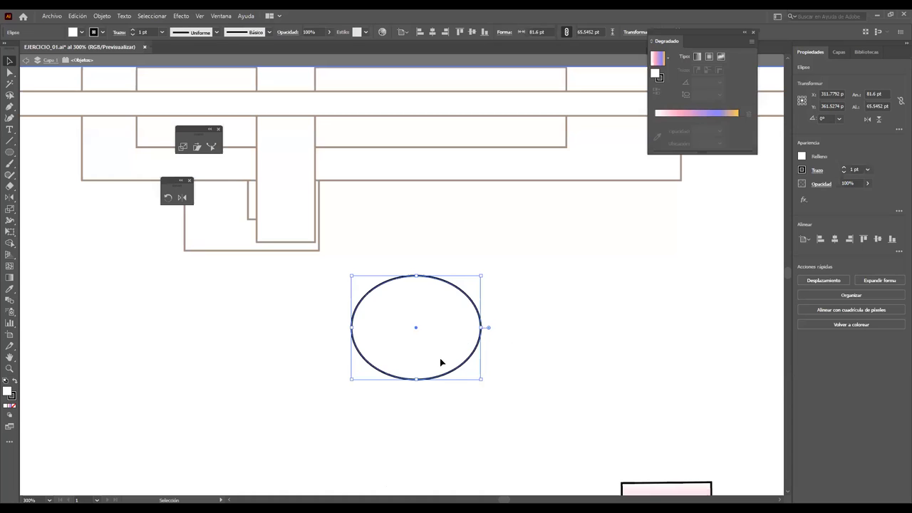
key(ctrl+z)
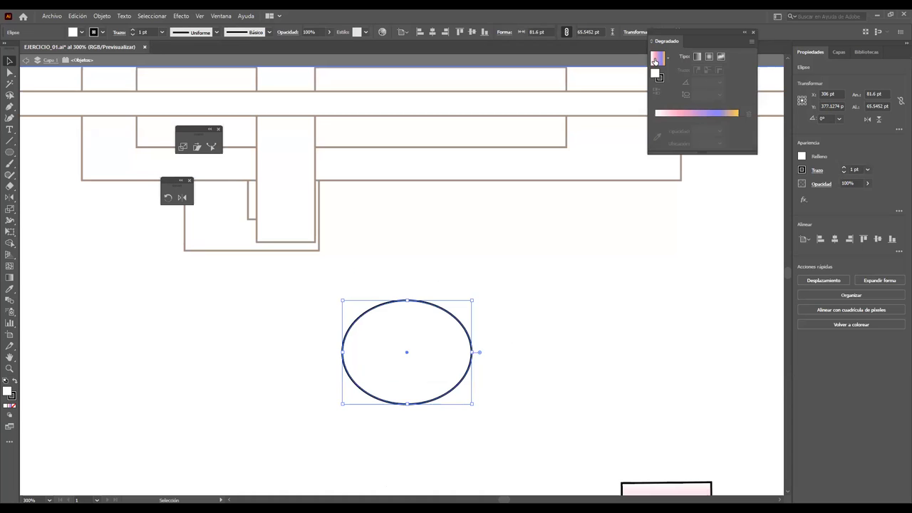
click(655, 61)
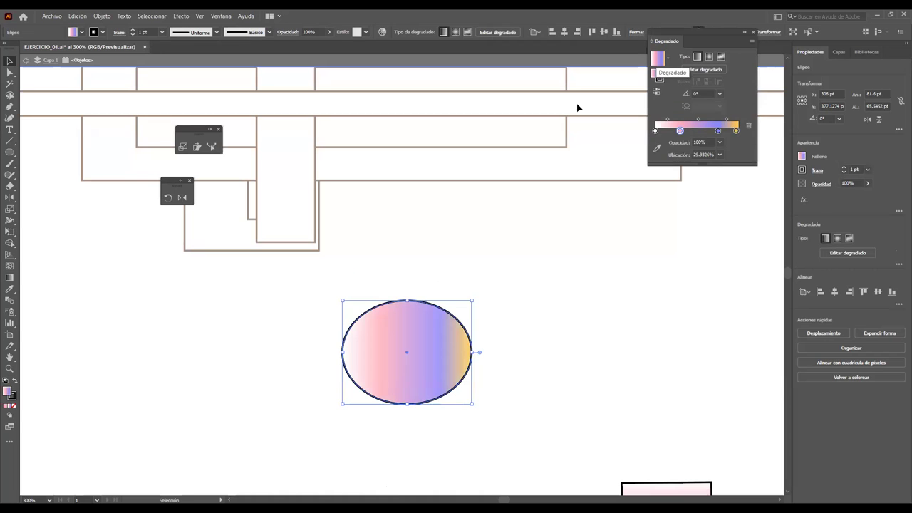
click(7, 380)
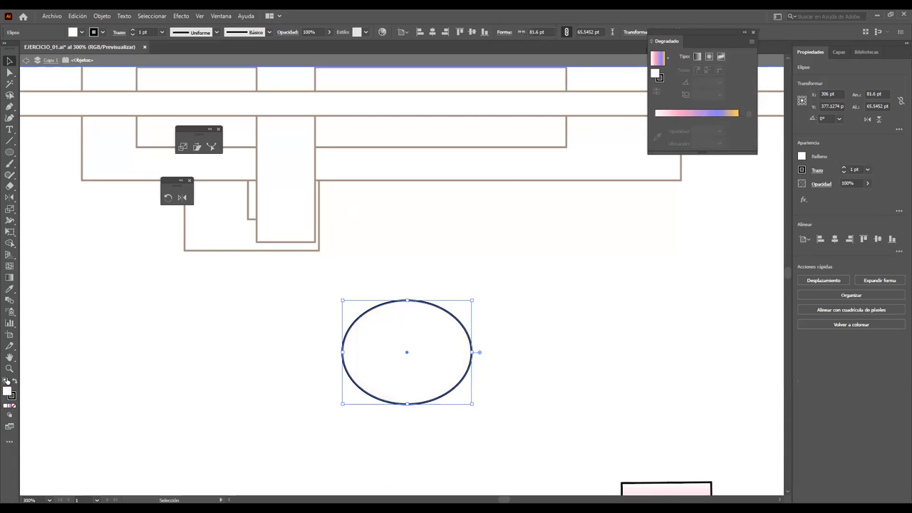
click(657, 59)
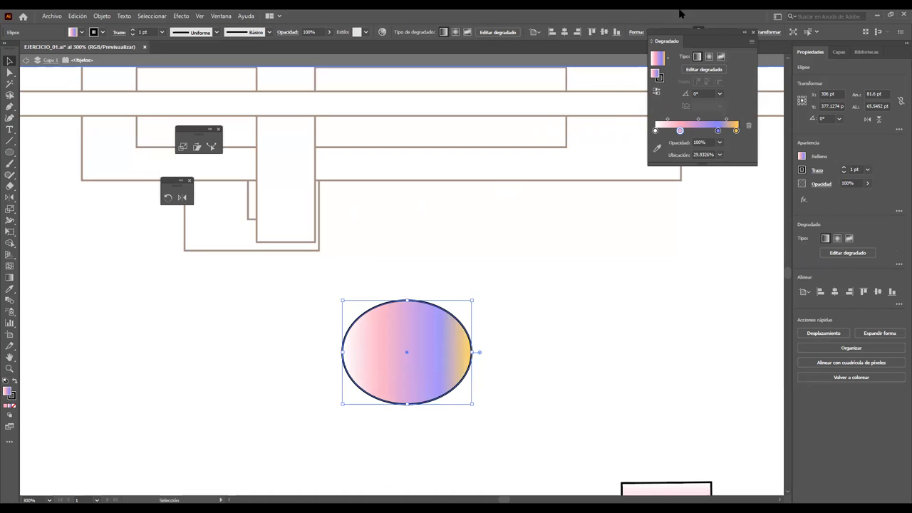
Step: Remove the pink and blue stops from the ellipse's gradient
click(704, 69)
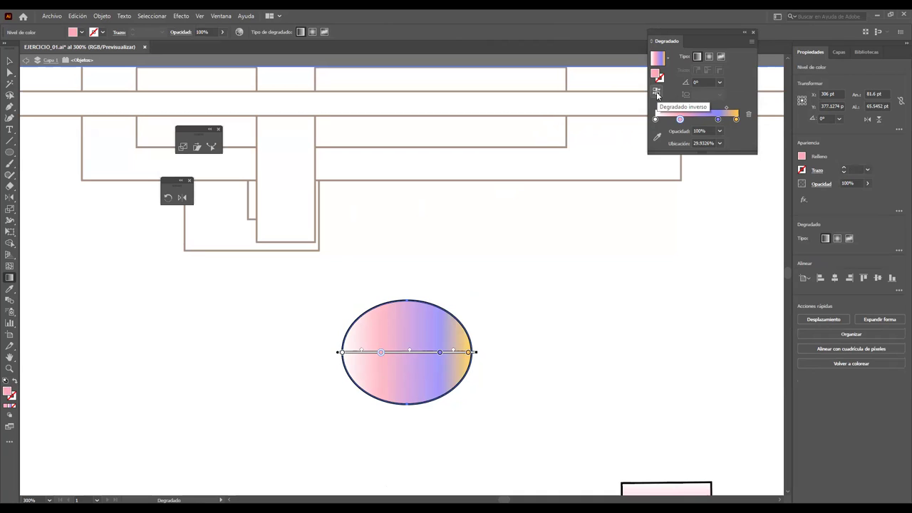
click(748, 117)
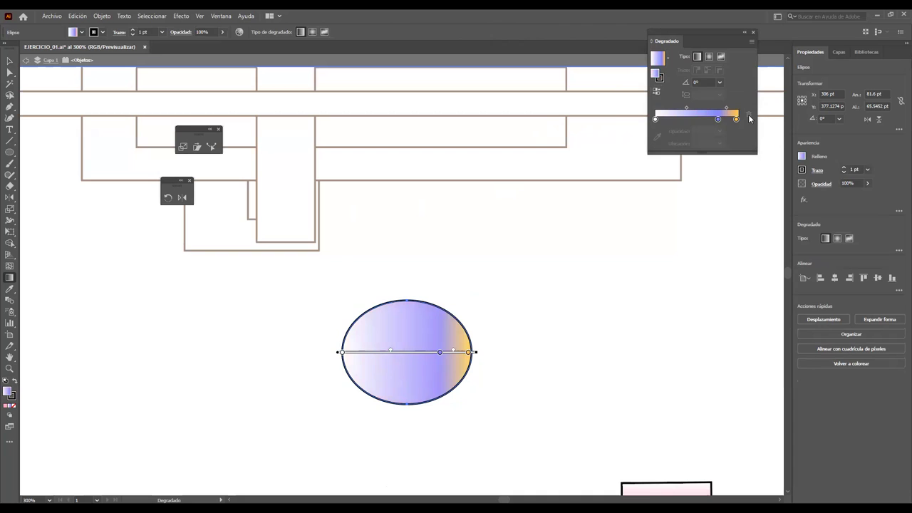
click(717, 118)
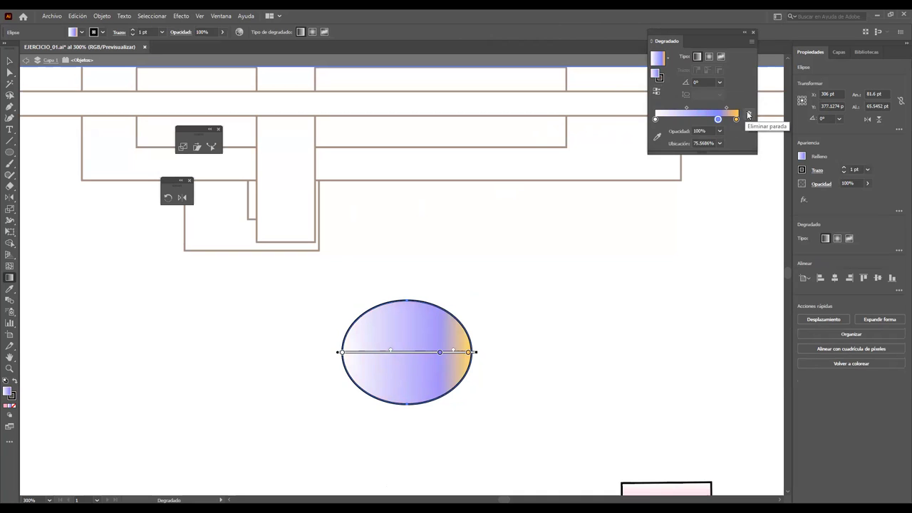
click(747, 116)
Step: Set the gradient's end stop to deep orange FF8955 and collapse the Gradient panel
click(736, 119)
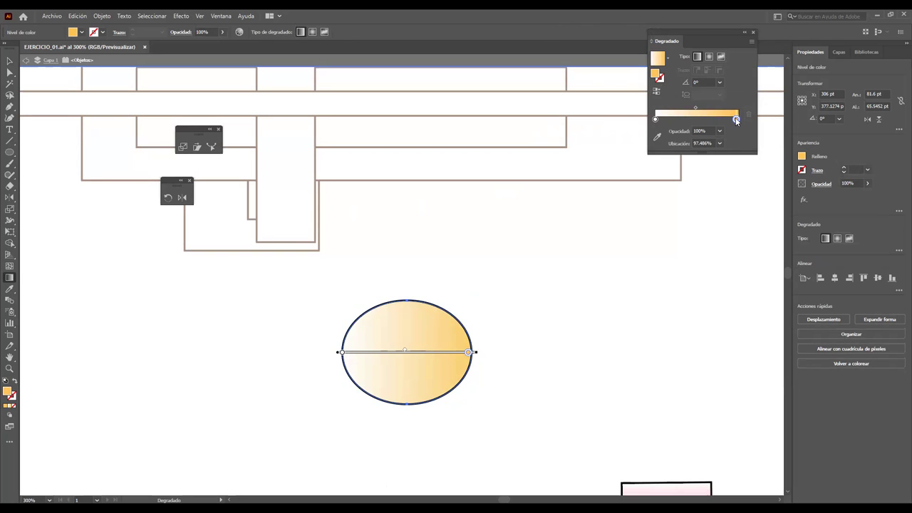
double_click(736, 119)
click(638, 211)
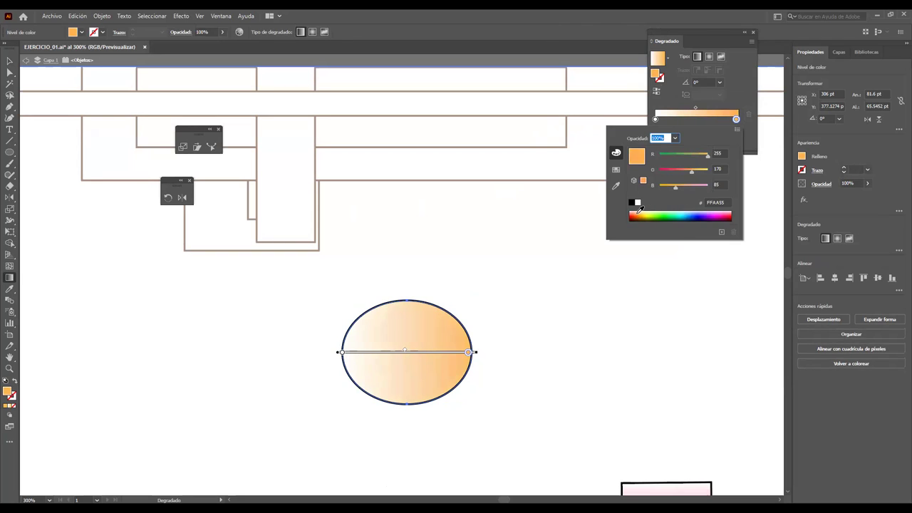
click(636, 212)
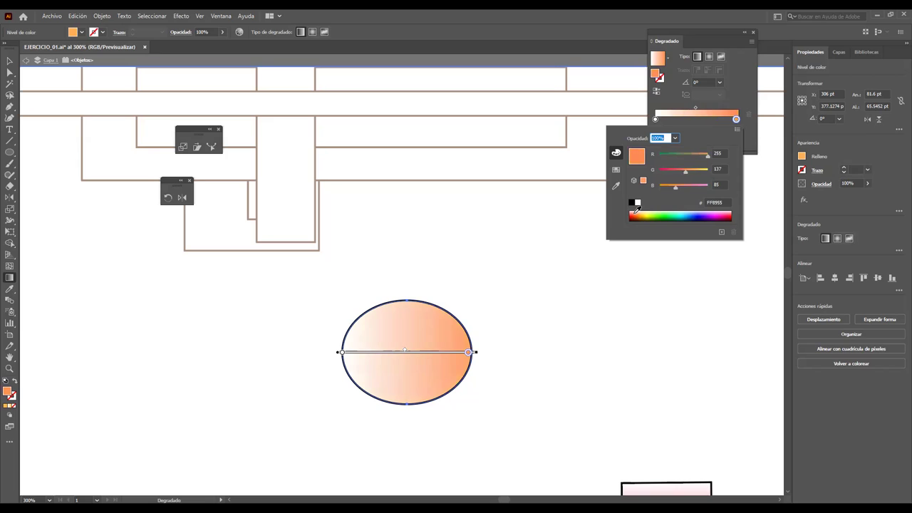
click(516, 211)
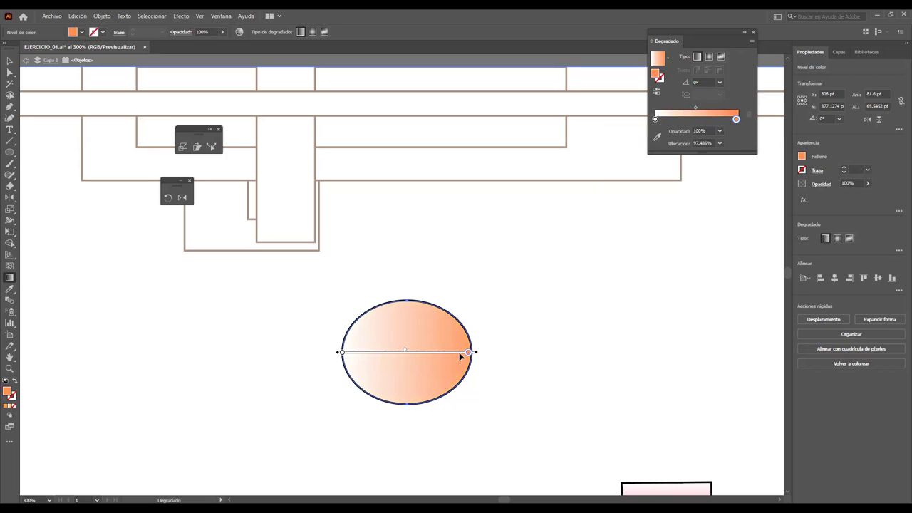
click(743, 33)
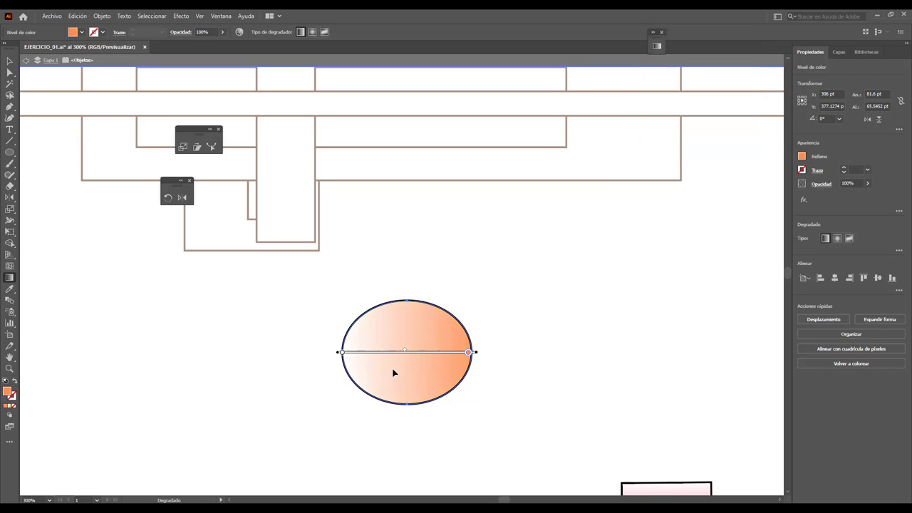
click(9, 61)
Step: Move the orange ellipse left and make two mirrored copies with the Reflect tool
drag(391, 323, 256, 323)
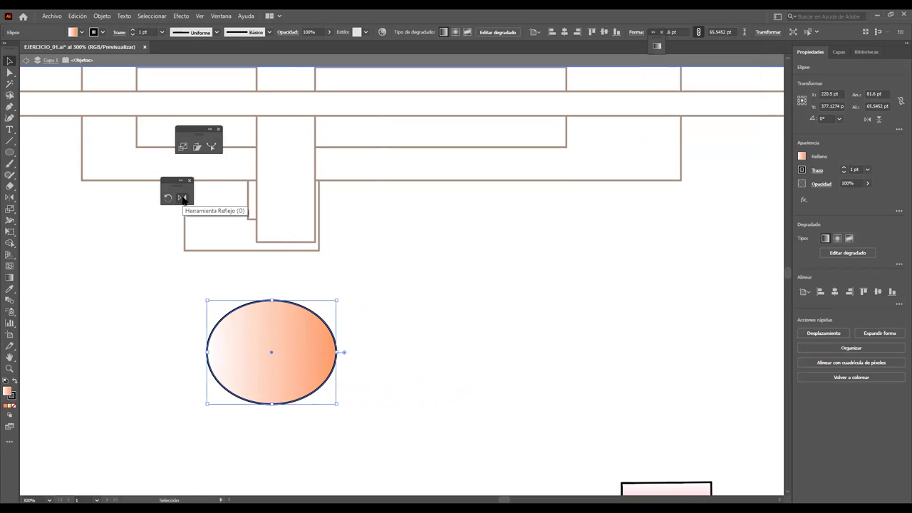
click(184, 198)
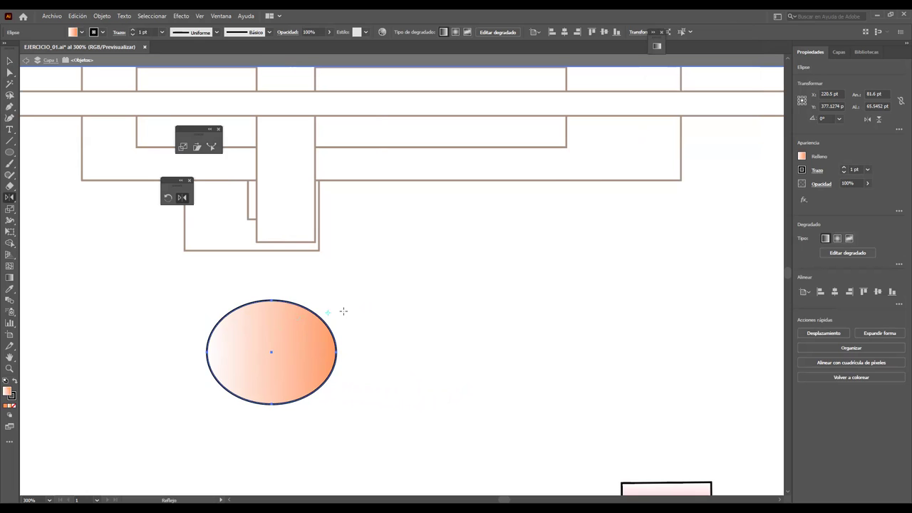
mouse_move(255, 324)
mouse_down()
mouse_move(361, 296)
mouse_move(369, 304)
mouse_up()
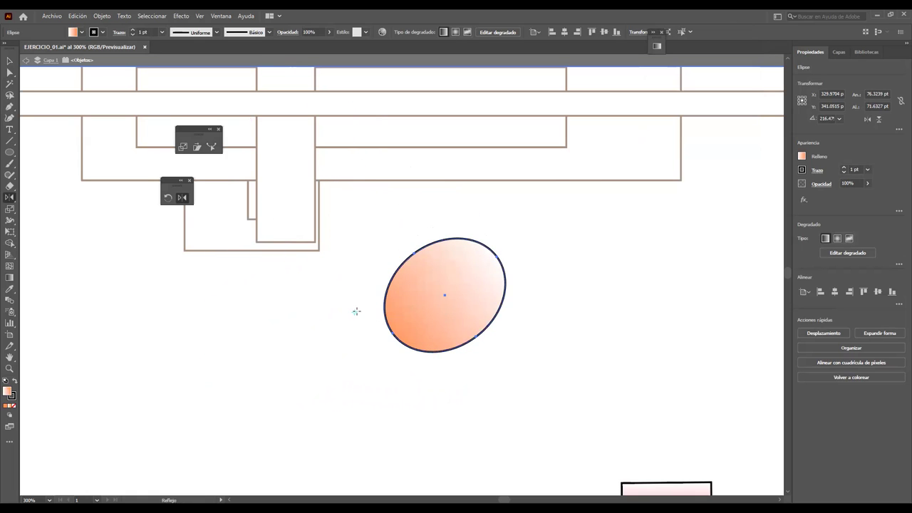
mouse_move(469, 283)
mouse_down()
mouse_move(349, 378)
mouse_move(390, 278)
mouse_move(419, 289)
mouse_move(445, 270)
mouse_move(289, 343)
mouse_move(386, 383)
mouse_move(328, 262)
mouse_up()
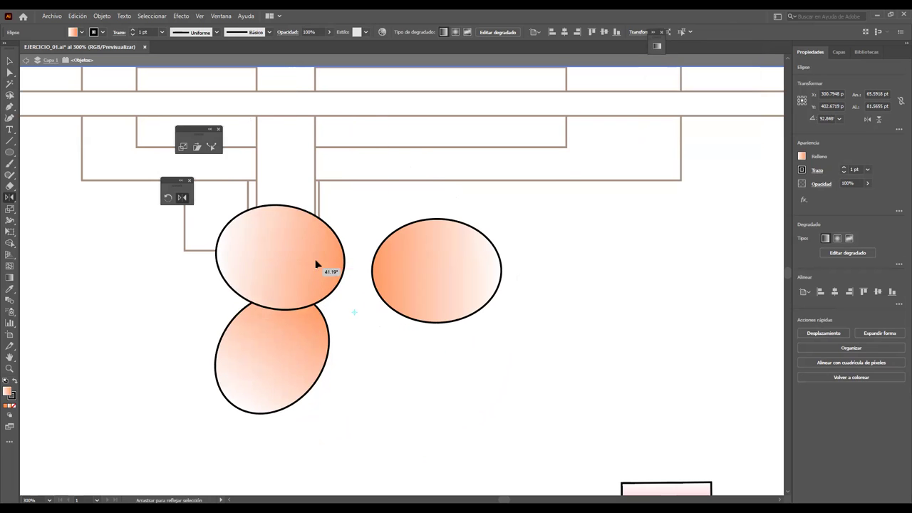
Step: Spread the ellipse copies out toward the right
click(9, 61)
drag(456, 254, 510, 253)
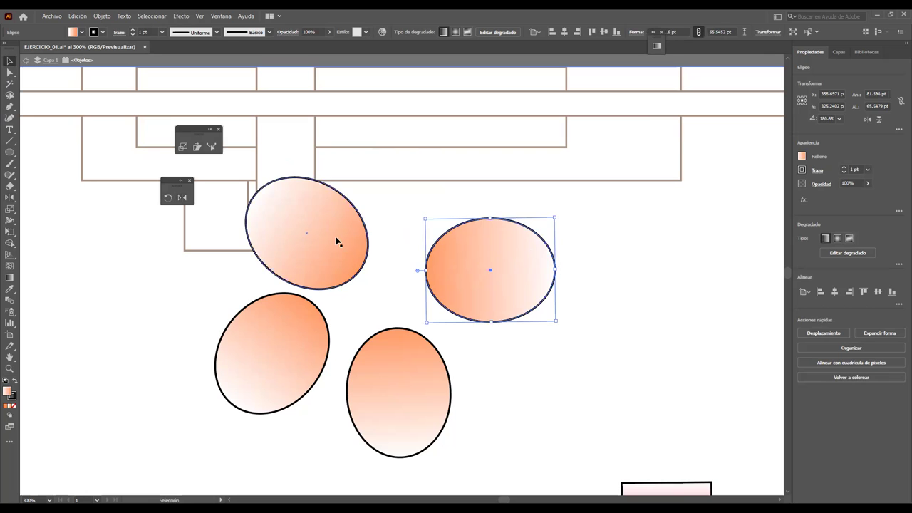
drag(338, 240, 392, 253)
drag(489, 257, 584, 256)
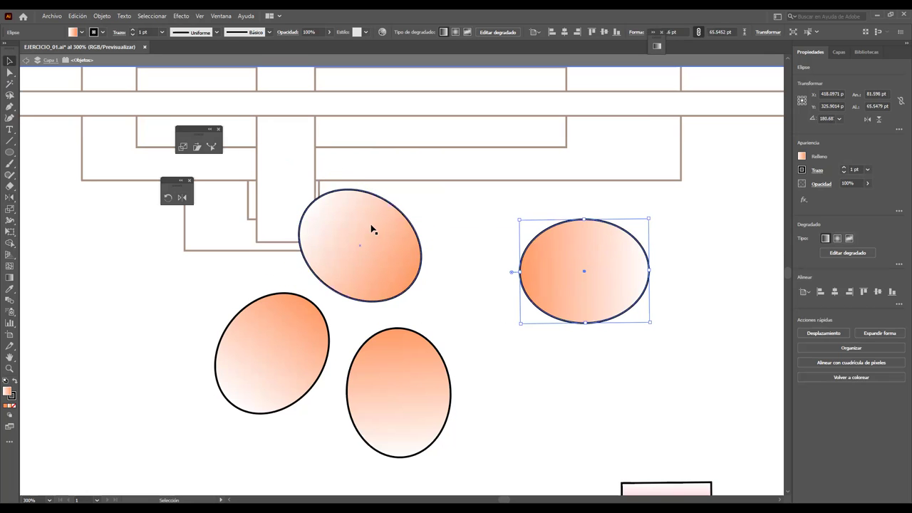
drag(411, 229, 433, 251)
Step: Delete the tilted upper, bottom and lower-left ellipses, leaving one ellipse
key(Delete)
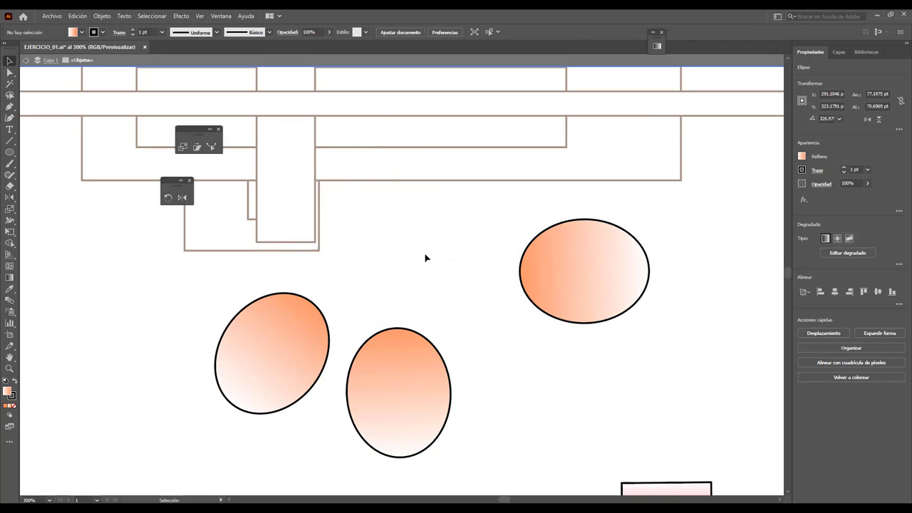
click(389, 388)
key(Delete)
click(297, 355)
key(Delete)
Step: Move the ellipse left and down and give it a linear gradient fill
drag(646, 276, 444, 374)
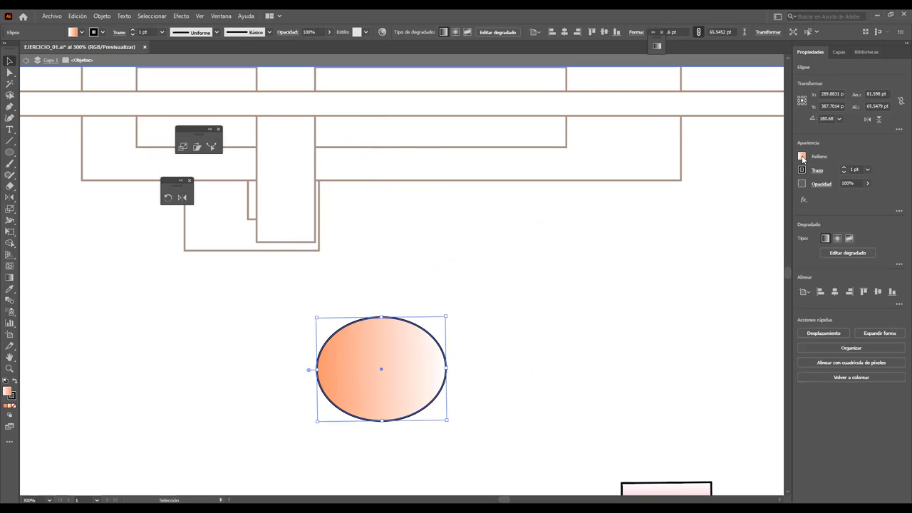
click(802, 156)
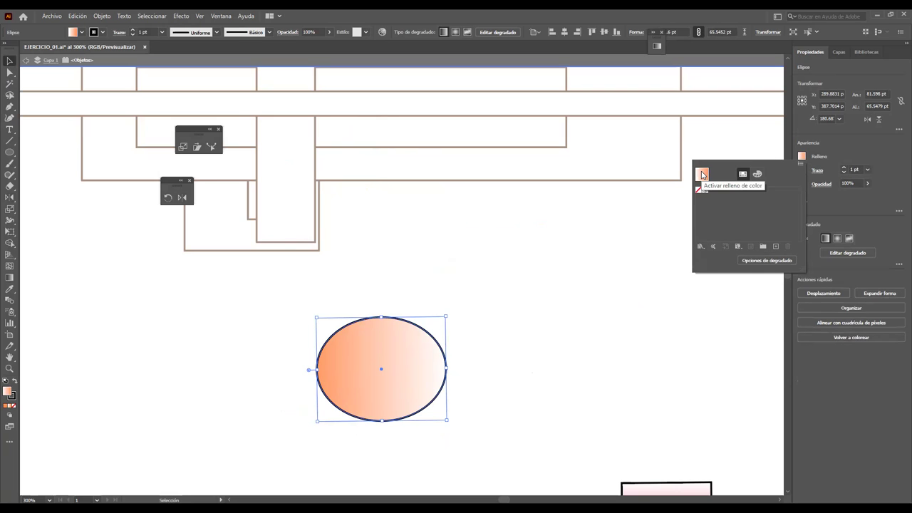
click(702, 174)
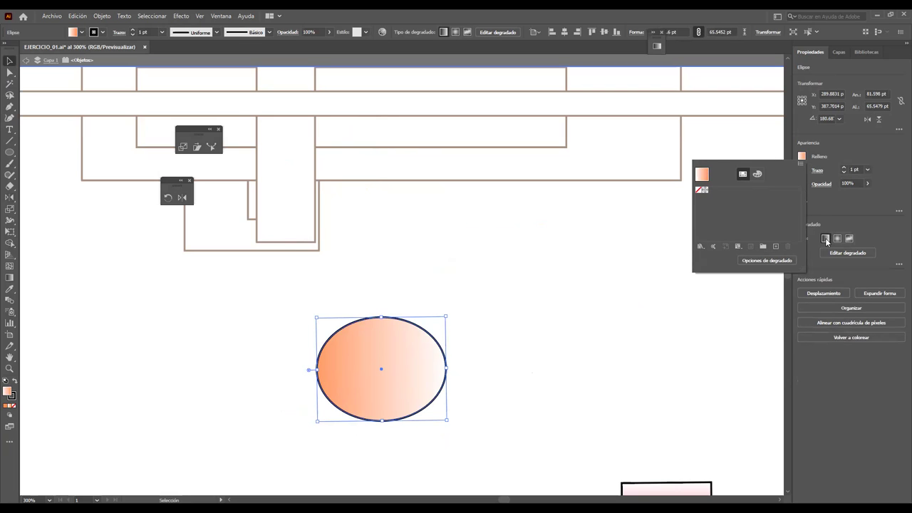
click(825, 239)
click(835, 253)
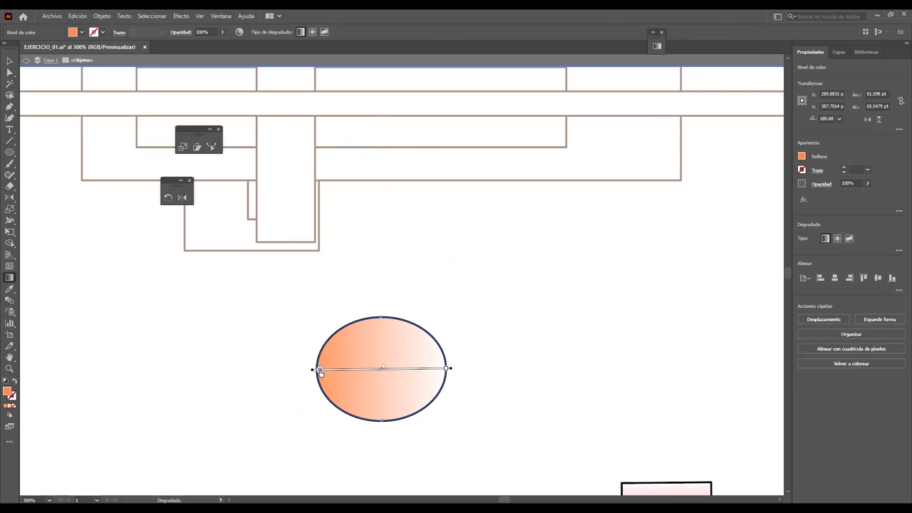
Step: Change the gradient's colour stop to green 2AFF79 for a green-to-white fill
click(264, 463)
drag(259, 461, 254, 462)
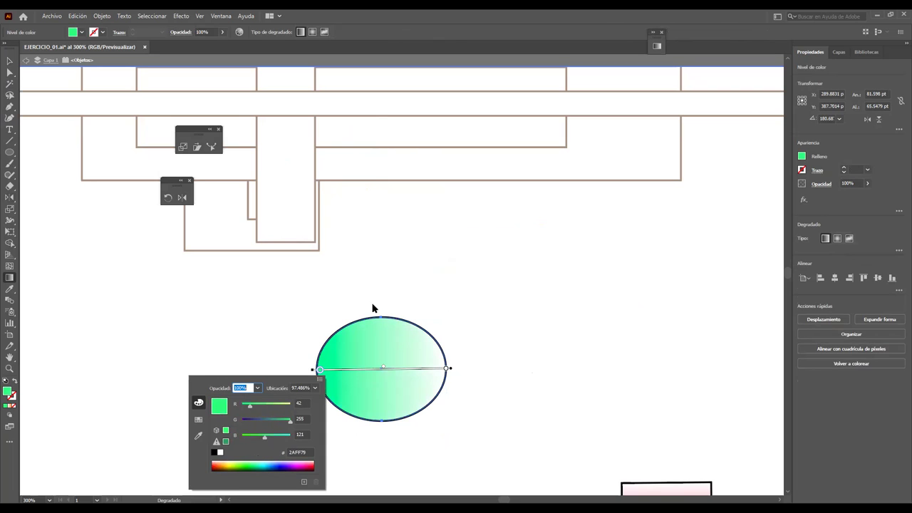
click(454, 370)
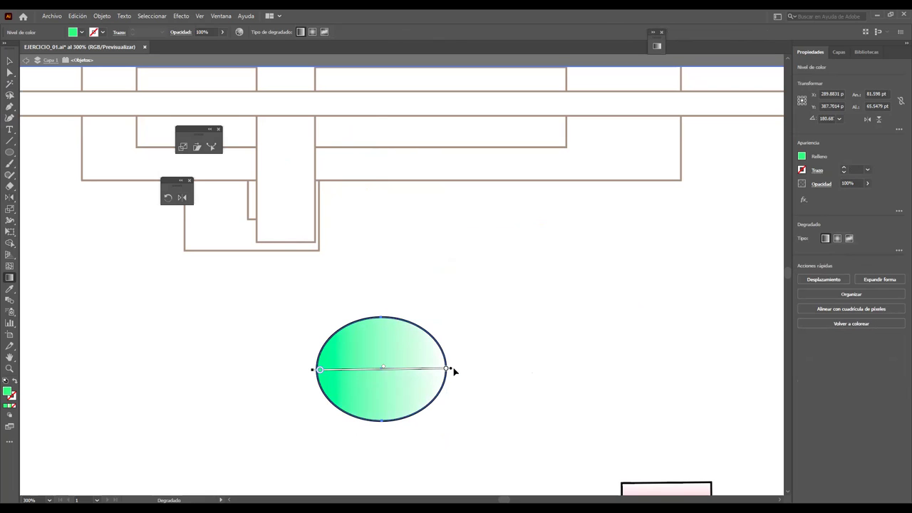
click(448, 370)
click(10, 62)
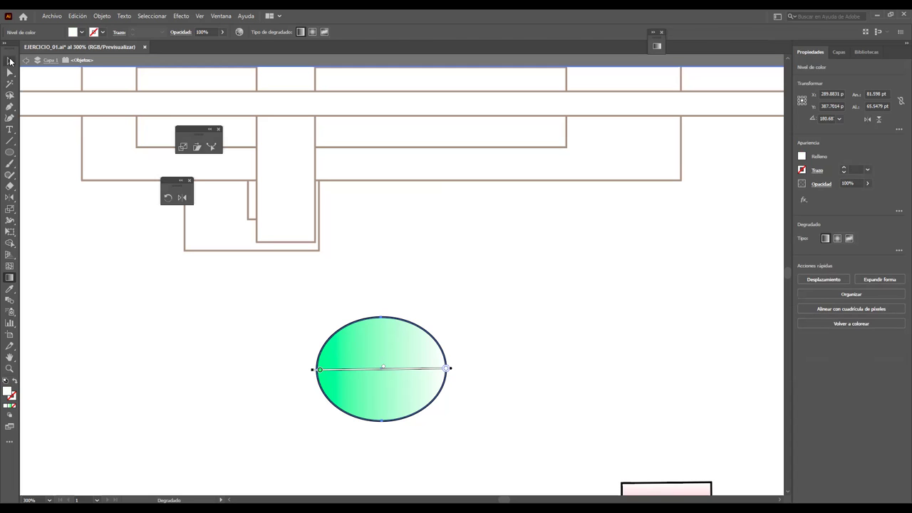
click(183, 197)
Step: Make a mirrored copy of the green ellipse and spread the two apart
mouse_move(422, 373)
mouse_down()
mouse_move(265, 369)
mouse_move(493, 350)
mouse_up()
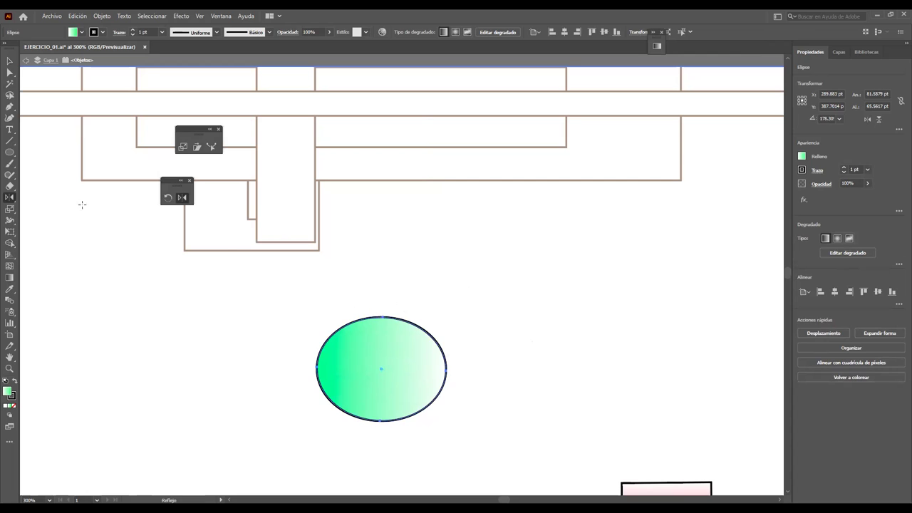
click(9, 61)
drag(389, 338, 528, 333)
drag(372, 339, 181, 345)
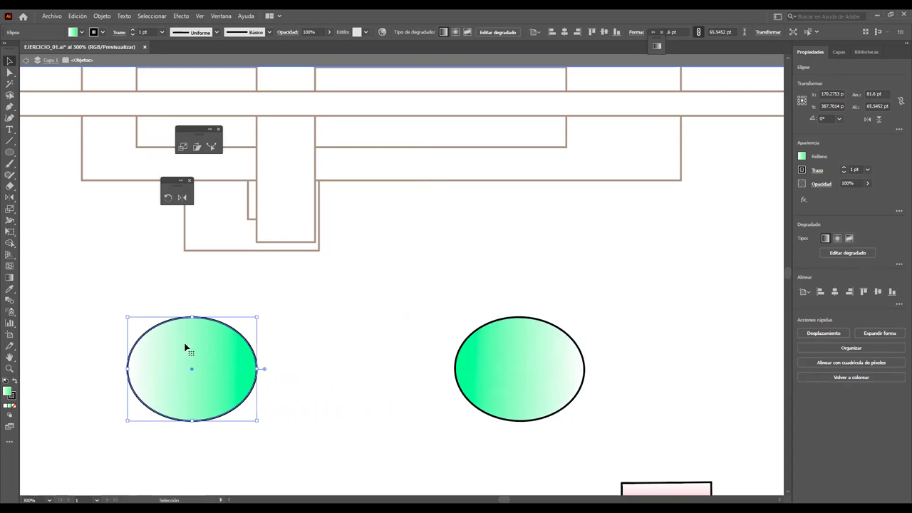
Step: Mirror the left ellipse upright and arrange the ellipses into a row
click(183, 199)
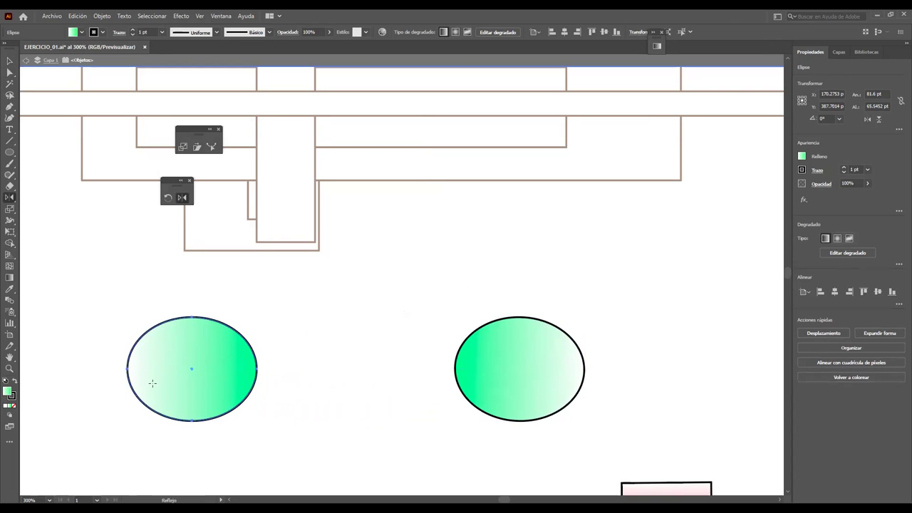
mouse_move(130, 371)
mouse_down()
mouse_move(204, 323)
mouse_move(201, 407)
mouse_up()
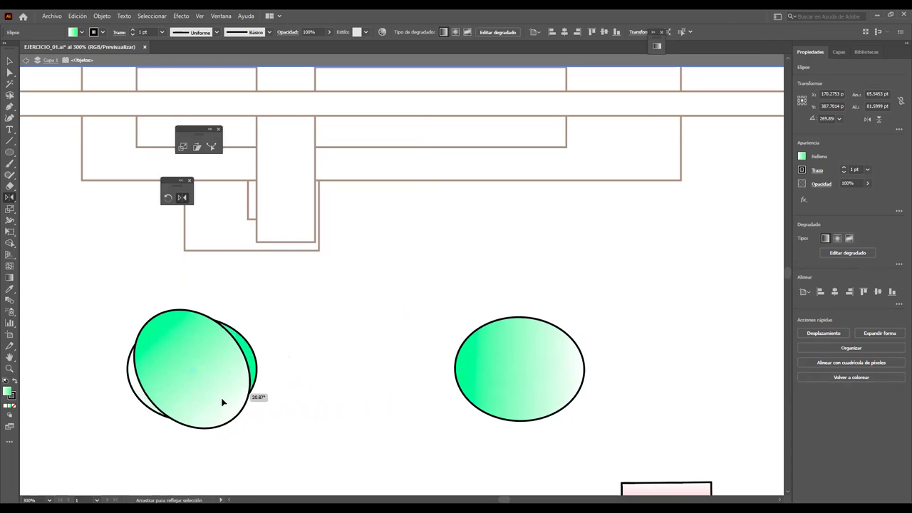
drag(201, 407, 199, 404)
click(9, 63)
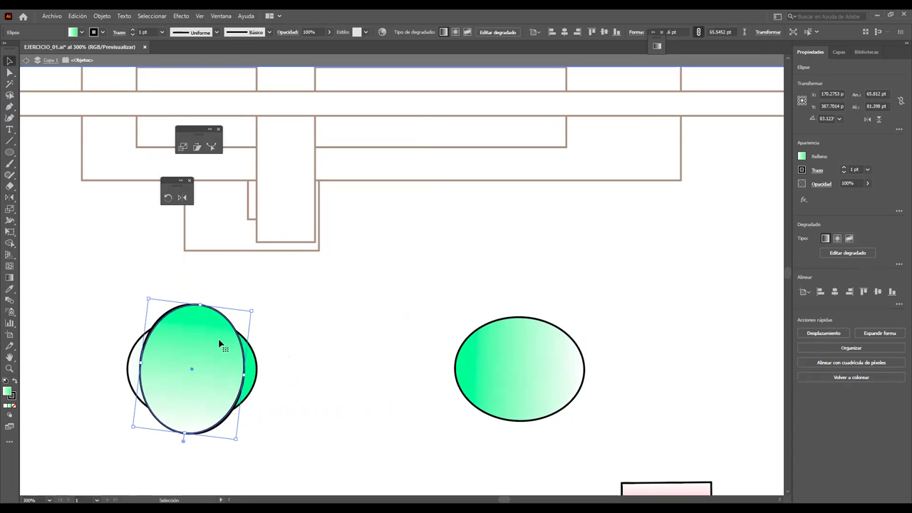
drag(221, 345, 351, 329)
mouse_move(221, 374)
mouse_down()
mouse_move(99, 368)
mouse_move(164, 373)
mouse_up()
drag(81, 357, 96, 357)
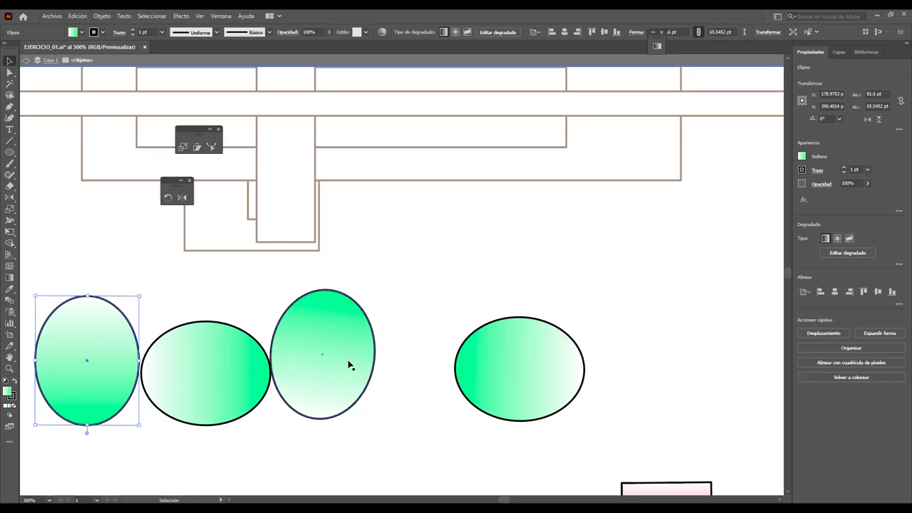
drag(349, 365, 393, 360)
mouse_move(537, 357)
mouse_down()
mouse_move(549, 316)
mouse_move(629, 278)
mouse_up()
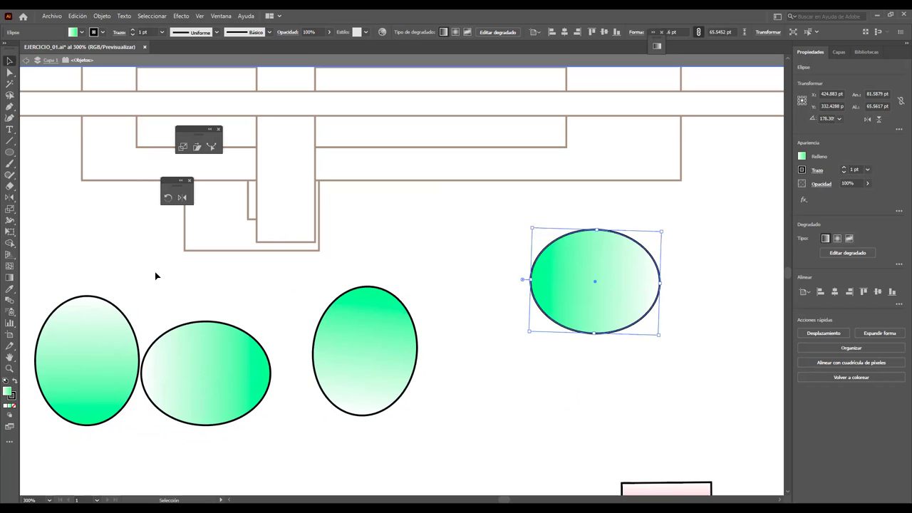
Step: Mirror the upper-right ellipse and scatter tilted copies around the row like petals
click(182, 198)
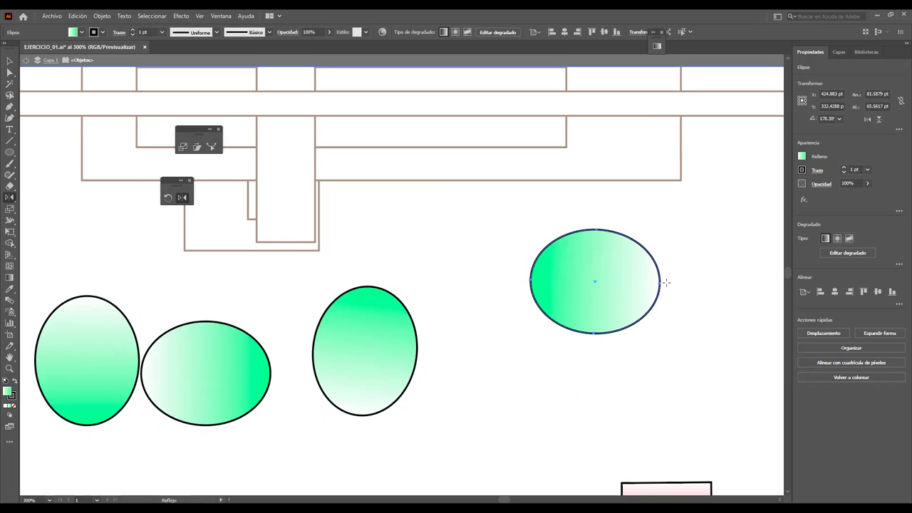
mouse_move(654, 282)
mouse_down()
mouse_move(563, 251)
mouse_move(559, 323)
mouse_move(660, 272)
mouse_move(652, 274)
mouse_up()
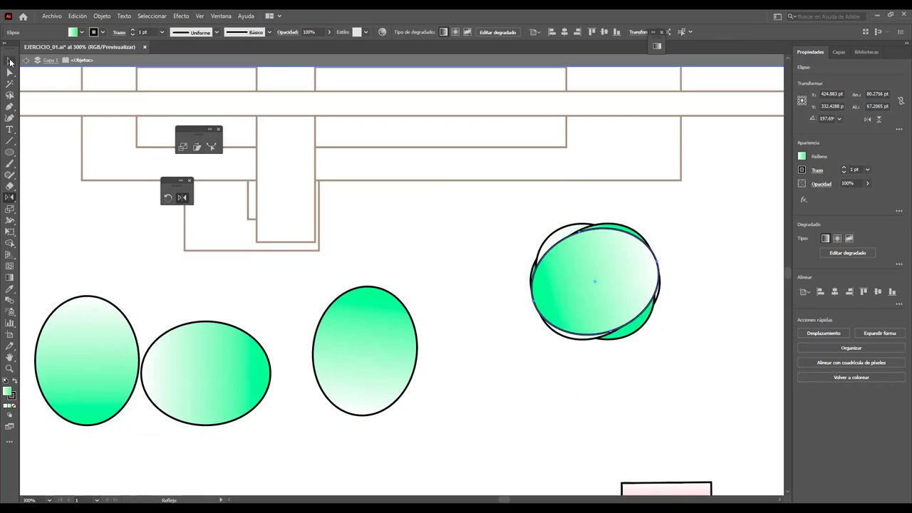
click(9, 62)
drag(543, 240, 354, 170)
drag(562, 285, 491, 378)
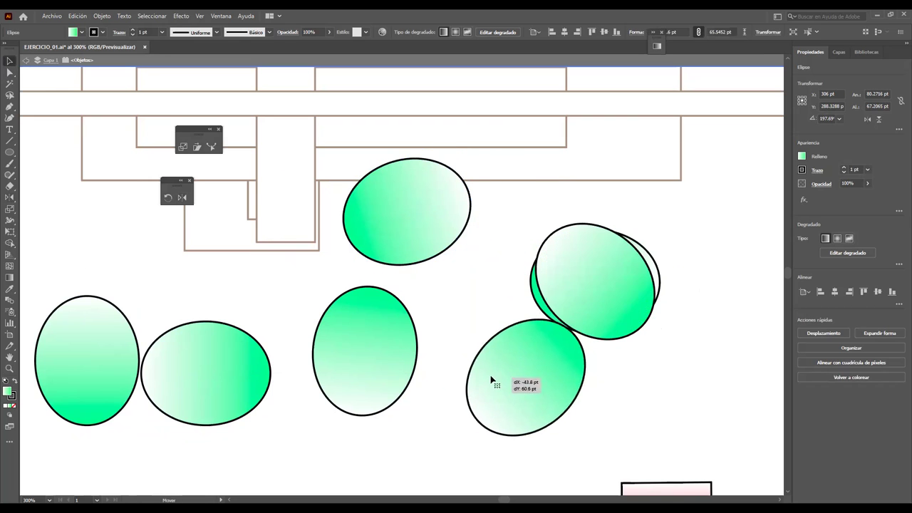
drag(607, 278, 702, 218)
drag(634, 291, 700, 397)
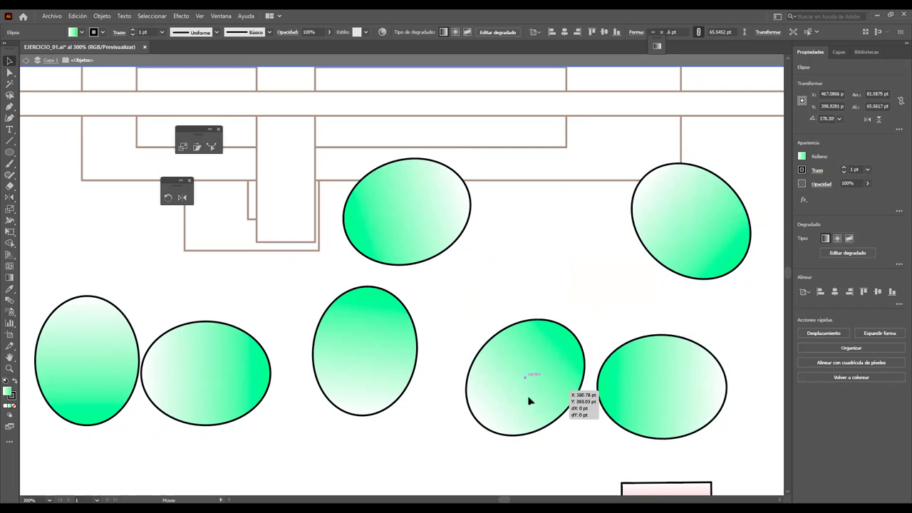
drag(529, 399, 478, 418)
drag(727, 397, 676, 361)
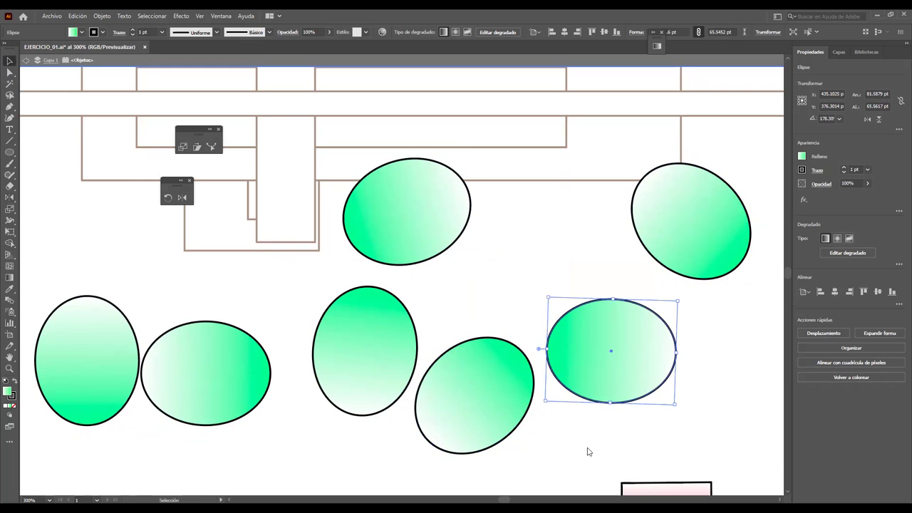
scroll(428, 299, up, 1)
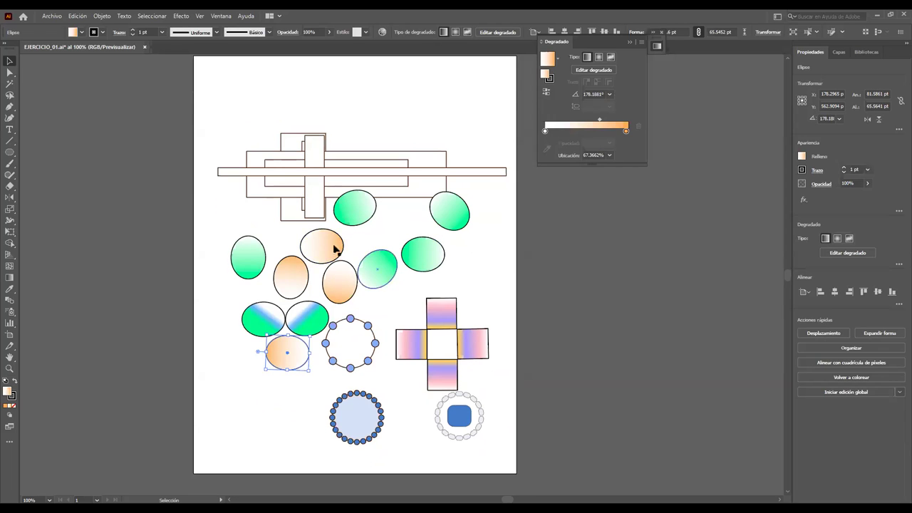
click(209, 108)
Step: Delete all artwork and scroll to the top-left of the page
key(ctrl+a)
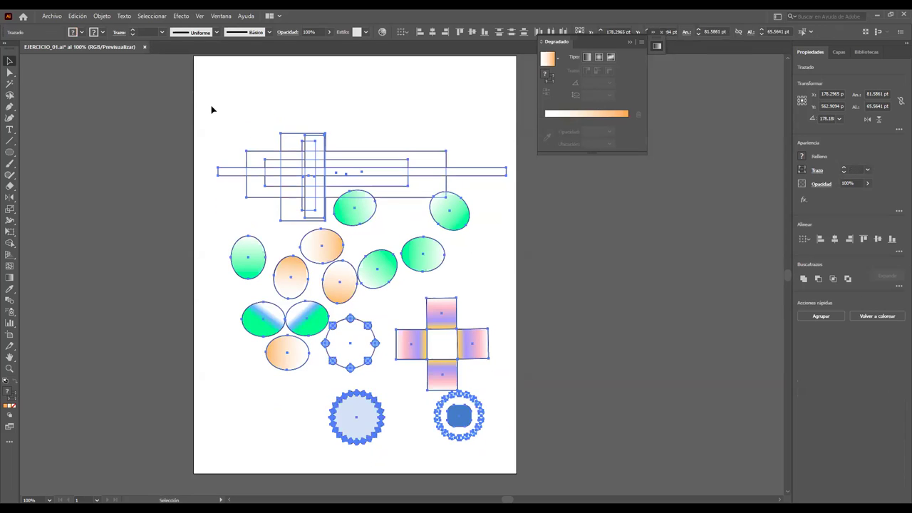
key(Delete)
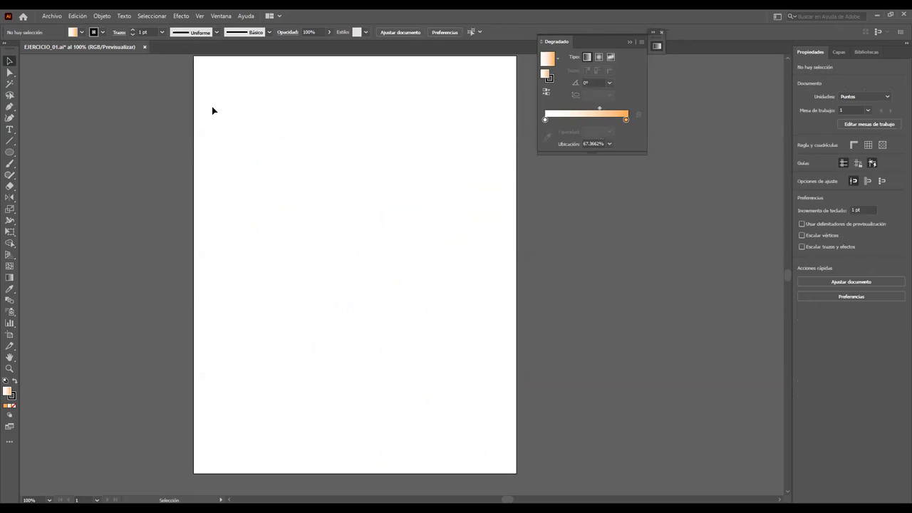
scroll(378, 194, up, 4)
scroll(389, 212, up, 3)
scroll(385, 236, left, 2)
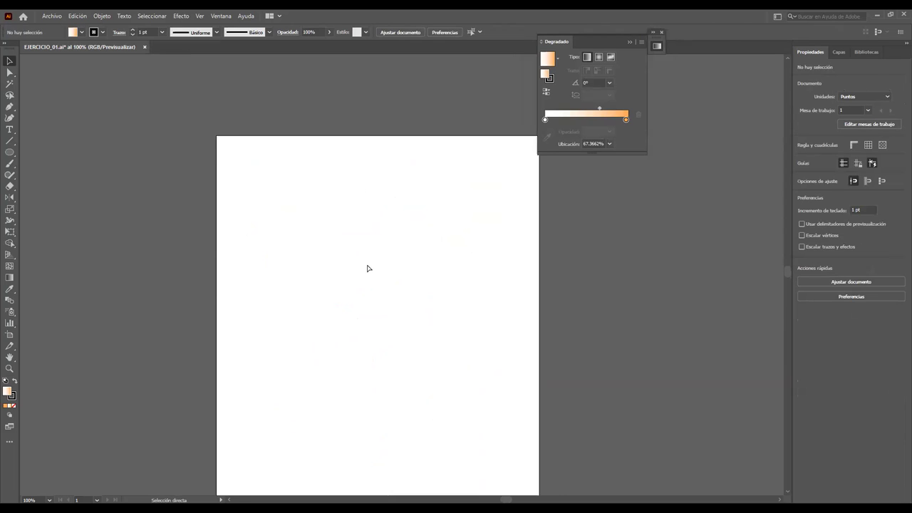
scroll(369, 267, left, 2)
scroll(383, 271, up, 3)
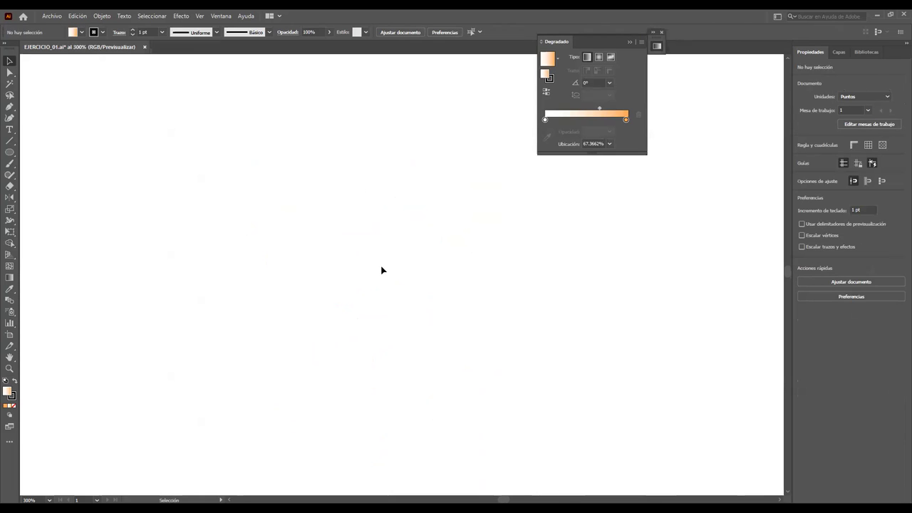
Step: Draw a gradient ellipse and a gradient rectangle, placing the rectangle below the ellipse
click(9, 152)
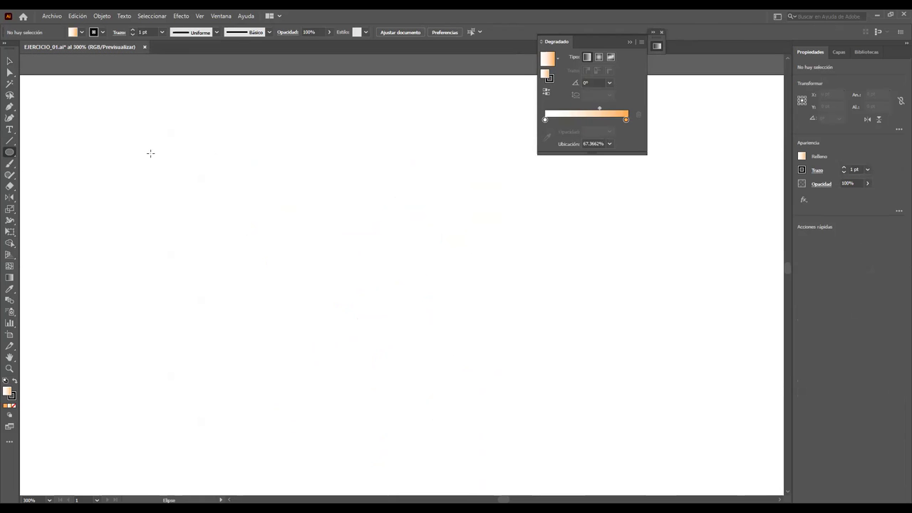
drag(118, 153, 301, 277)
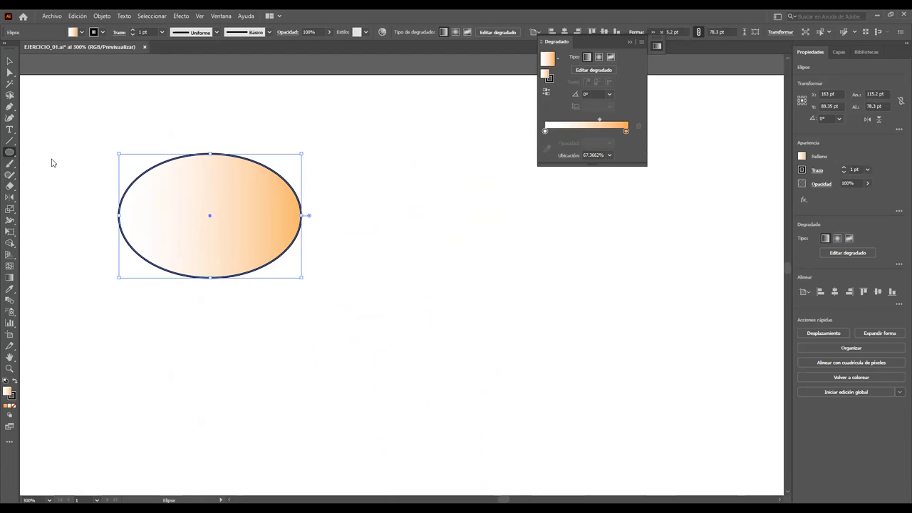
right_click(10, 152)
click(71, 152)
drag(394, 156, 578, 262)
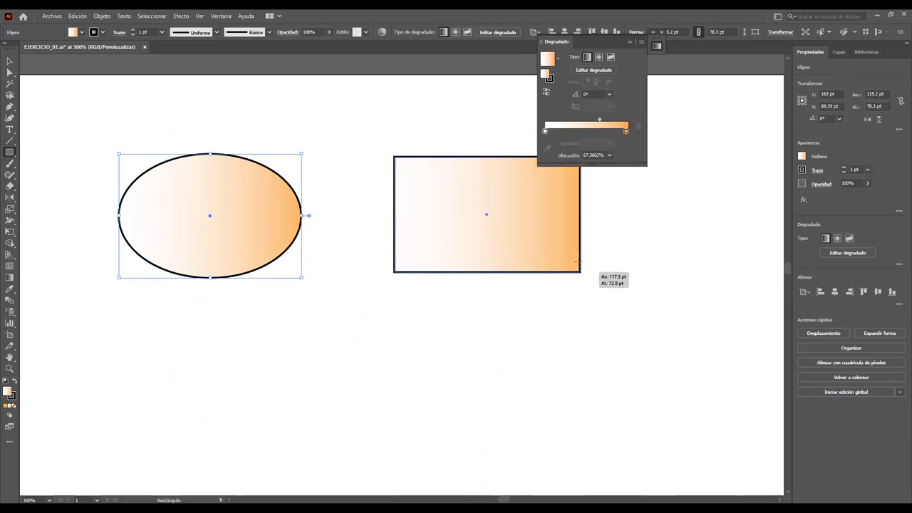
click(10, 61)
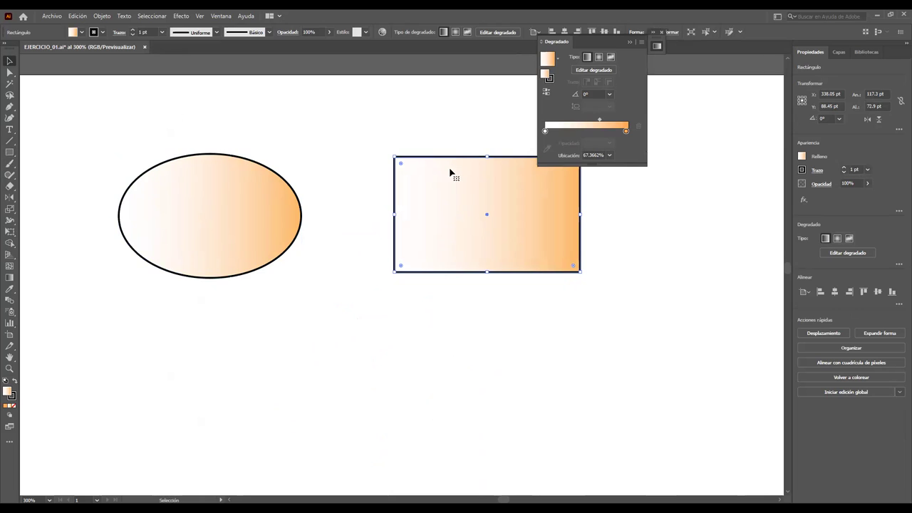
drag(450, 174, 211, 331)
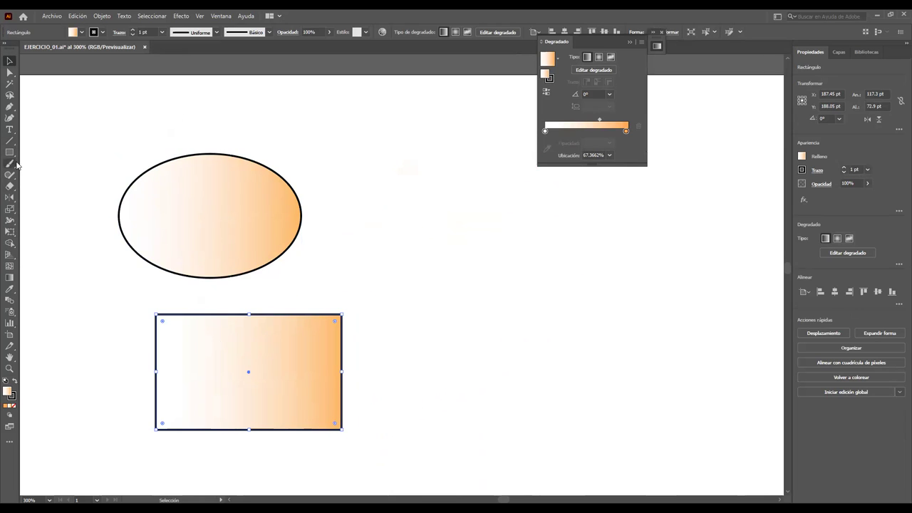
Step: Tear off the scale tool group and Free Distort the rectangle into a slanted parallelogram
click(13, 201)
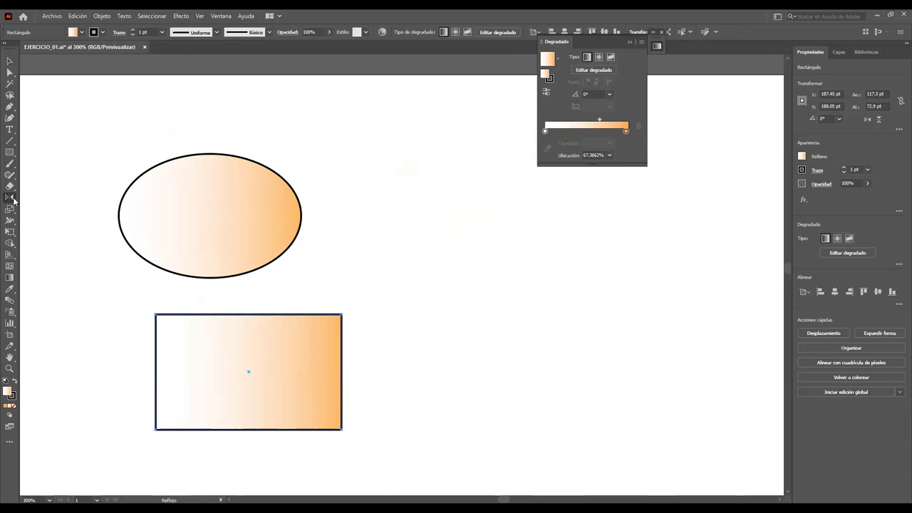
drag(14, 201, 103, 207)
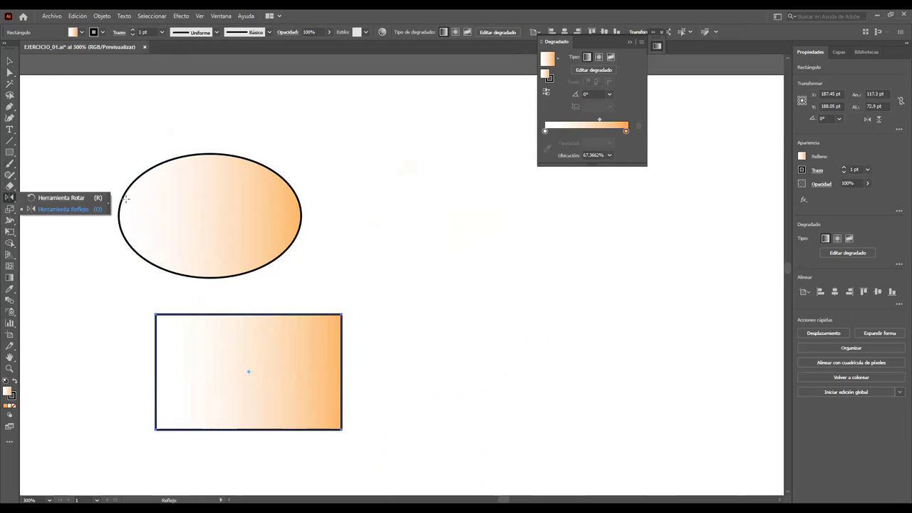
click(86, 201)
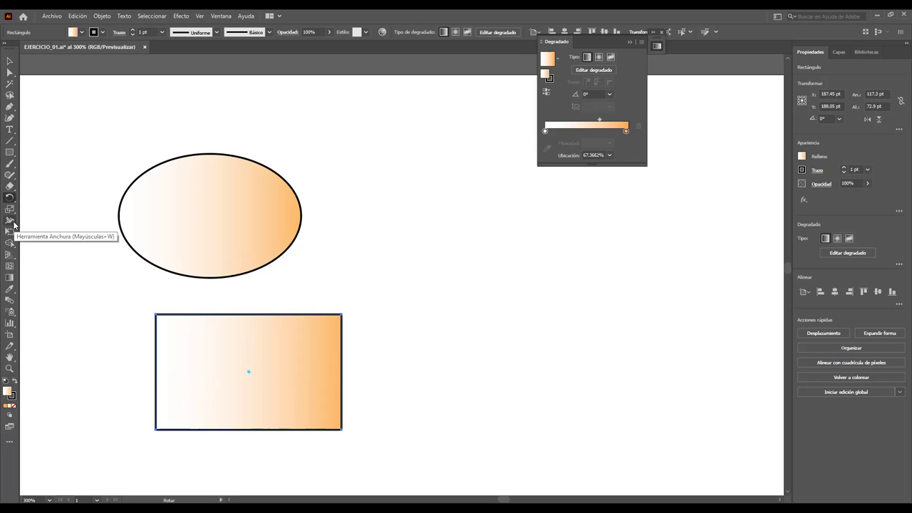
click(10, 208)
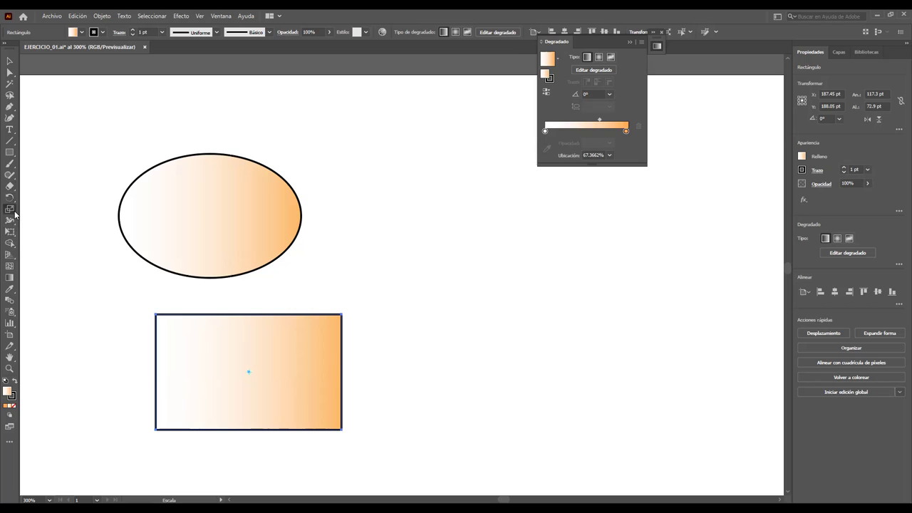
click(15, 214)
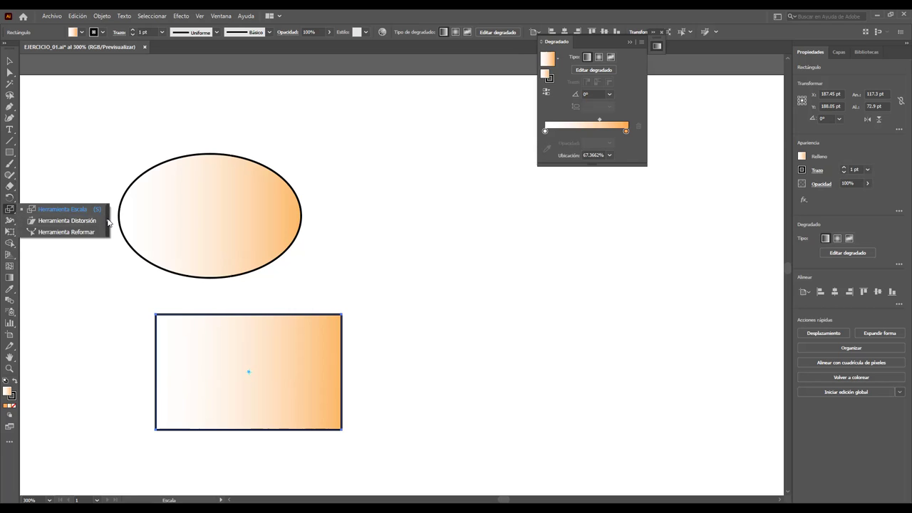
click(108, 223)
drag(99, 208, 383, 113)
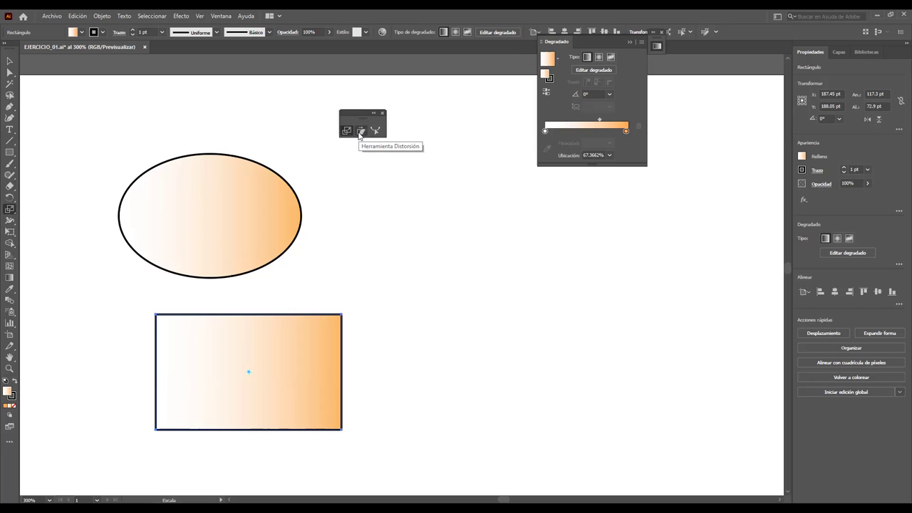
click(360, 132)
mouse_move(210, 203)
mouse_down()
mouse_move(218, 226)
mouse_move(173, 231)
mouse_move(134, 267)
mouse_move(224, 263)
mouse_move(222, 283)
mouse_move(275, 342)
mouse_move(297, 338)
mouse_move(287, 311)
mouse_move(238, 270)
mouse_move(244, 333)
mouse_move(292, 299)
mouse_move(309, 269)
mouse_move(295, 262)
mouse_up()
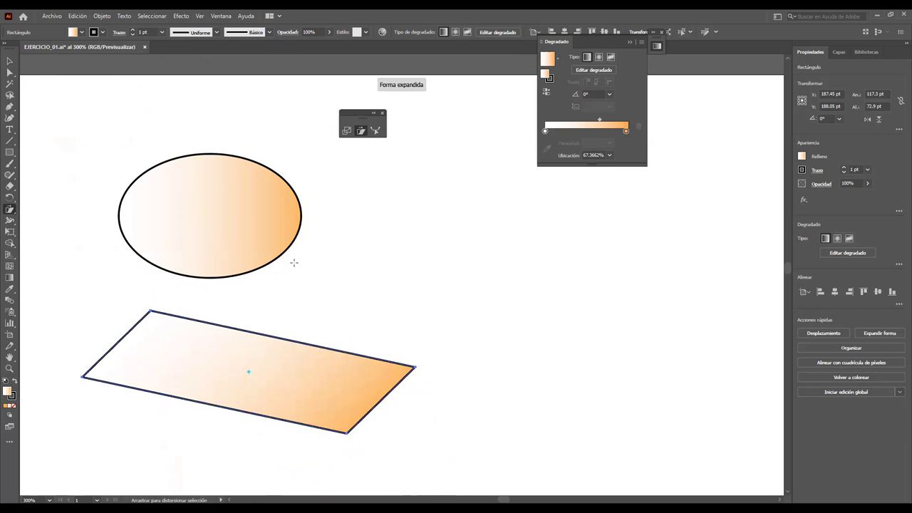
Step: Free Distort the gradient ellipse into an oval tilted up toward the right
click(9, 61)
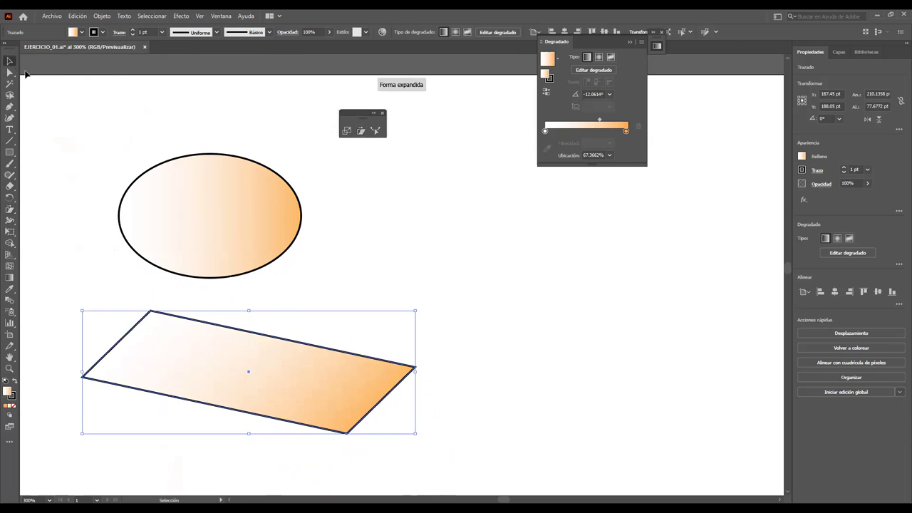
click(199, 175)
click(360, 130)
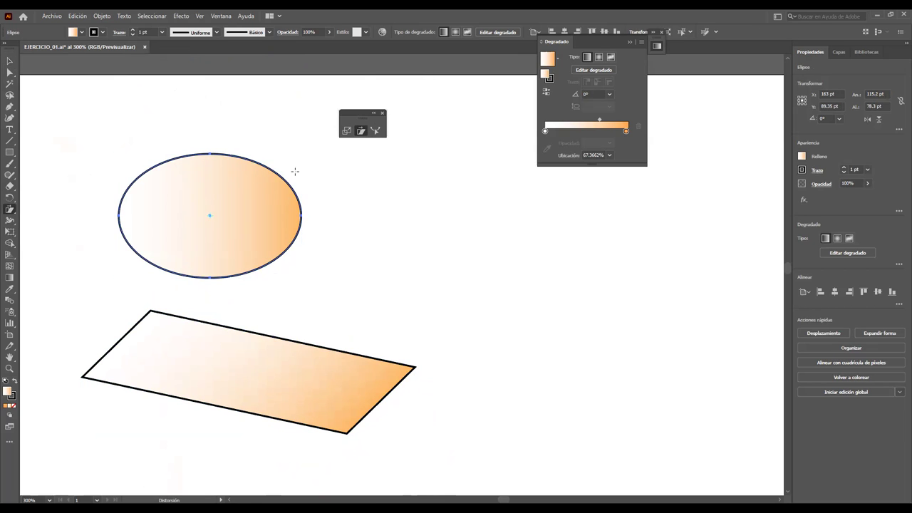
mouse_move(248, 174)
mouse_down()
mouse_move(242, 193)
mouse_move(237, 164)
mouse_move(225, 177)
mouse_move(226, 169)
mouse_move(445, 167)
mouse_move(309, 216)
mouse_move(287, 168)
mouse_up()
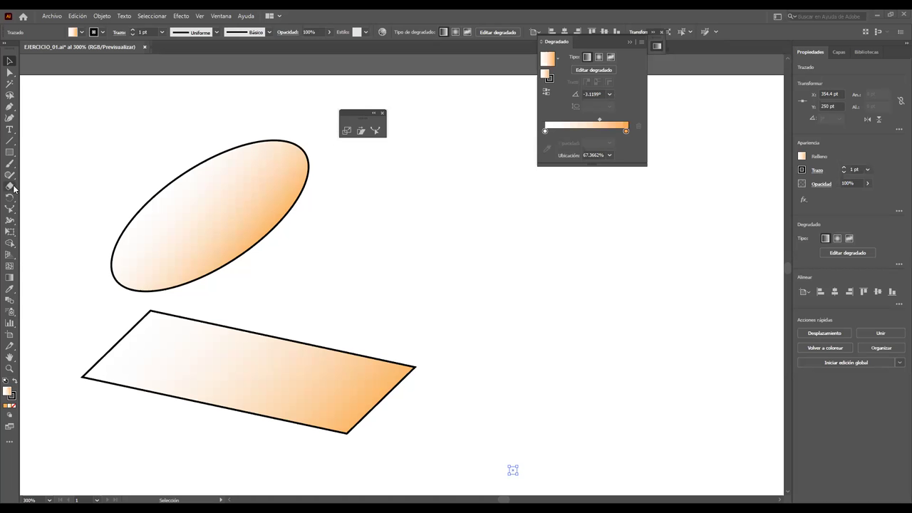
drag(10, 153, 102, 154)
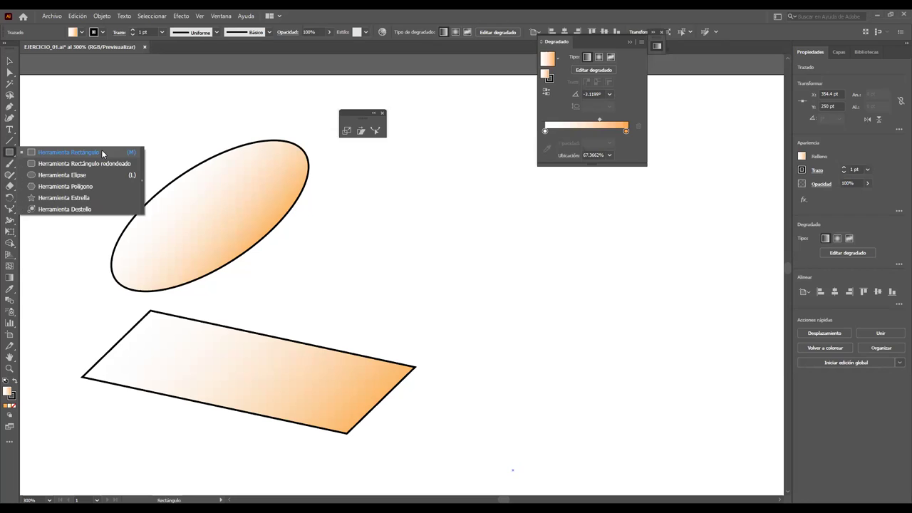
Step: Draw a gradient hexagon near the top centre and a 10-sided polygon at lower right
click(74, 186)
drag(427, 228, 472, 274)
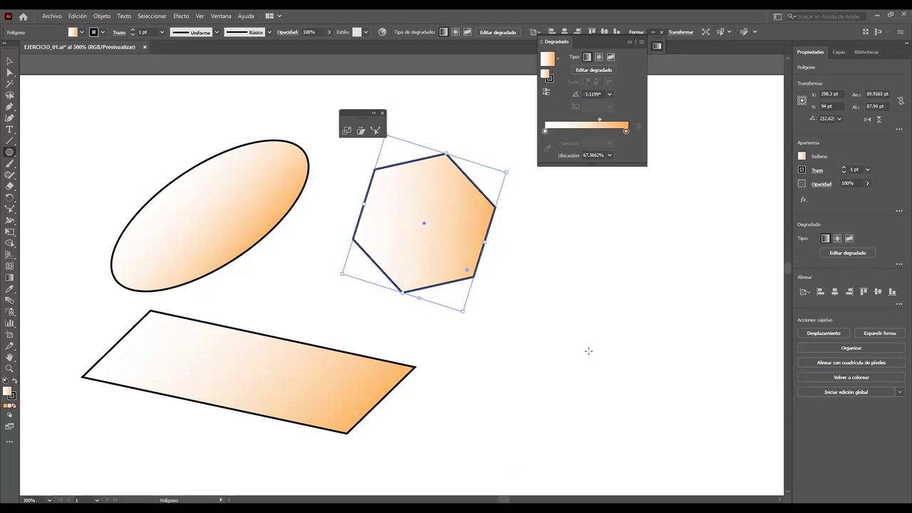
scroll(606, 335, down, 2)
scroll(606, 328, down, 2)
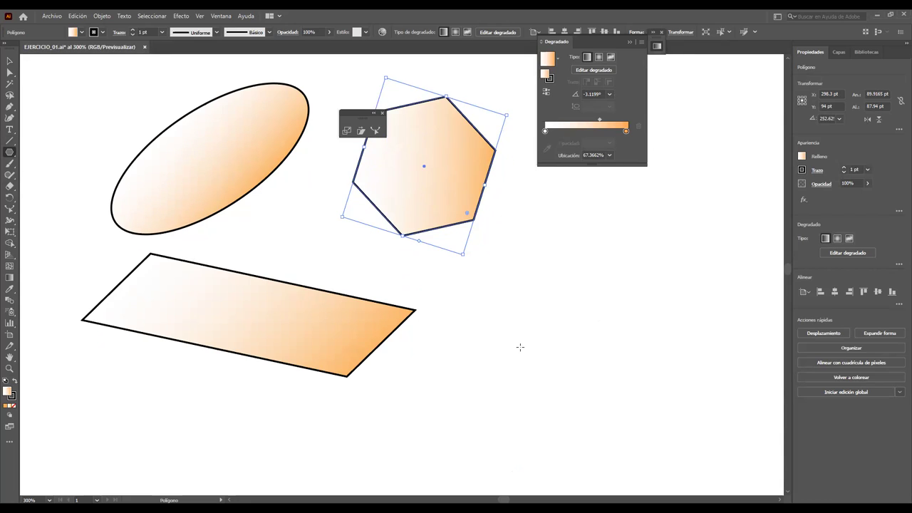
click(604, 359)
click(451, 258)
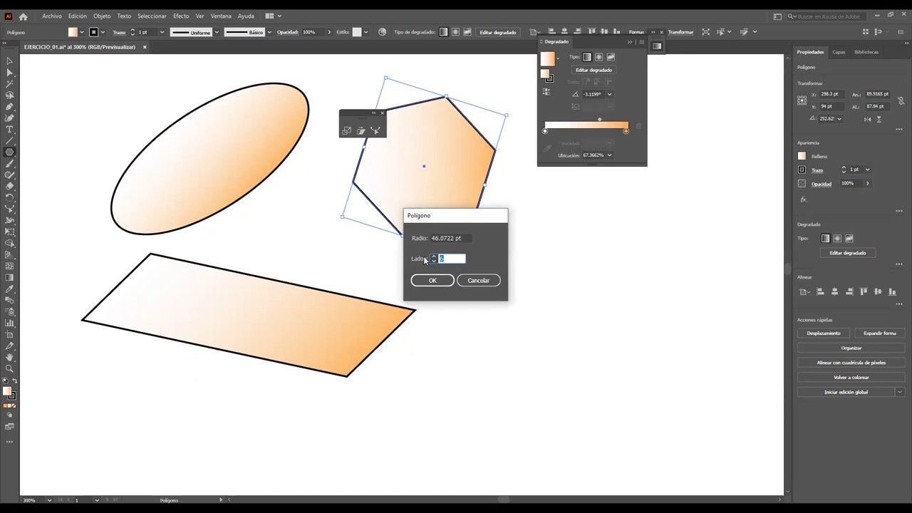
click(435, 279)
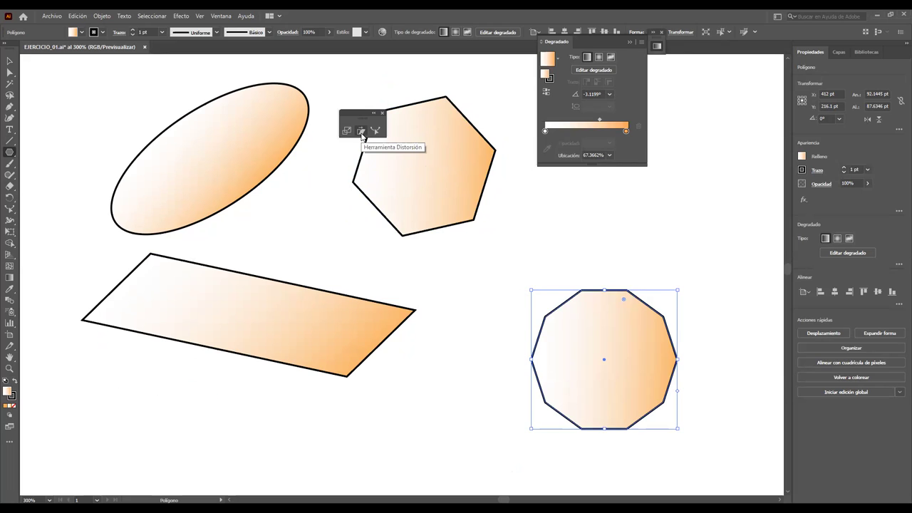
Step: Free Distort the ten-sided polygon into a long up-right slant, about 134.5 × 117 pt
click(361, 132)
drag(581, 271, 632, 252)
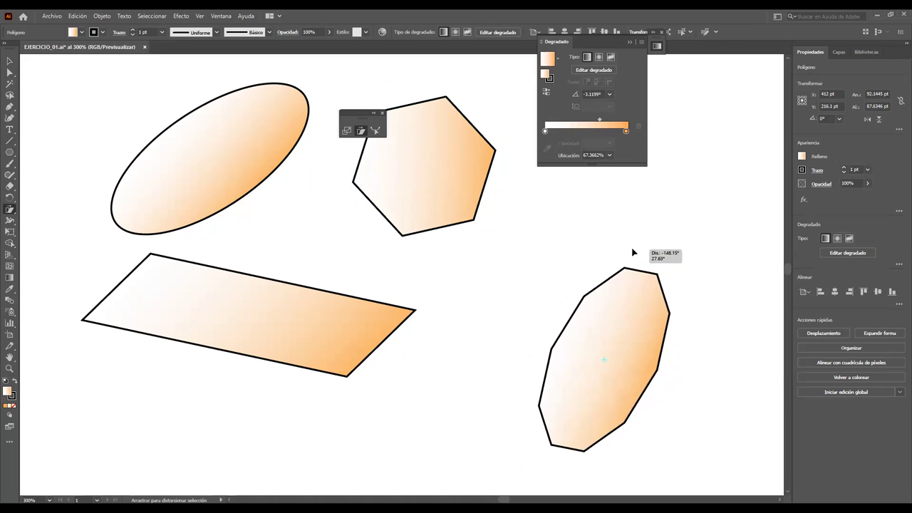
drag(633, 253, 677, 261)
mouse_move(509, 263)
mouse_down()
mouse_move(535, 329)
mouse_move(593, 314)
mouse_move(620, 291)
mouse_move(608, 301)
mouse_move(621, 266)
mouse_move(643, 247)
mouse_move(594, 279)
mouse_move(607, 264)
mouse_move(620, 263)
mouse_move(610, 282)
mouse_move(646, 271)
mouse_move(619, 297)
mouse_move(552, 309)
mouse_move(520, 286)
mouse_move(565, 269)
mouse_move(548, 258)
mouse_move(560, 252)
mouse_move(562, 282)
mouse_up()
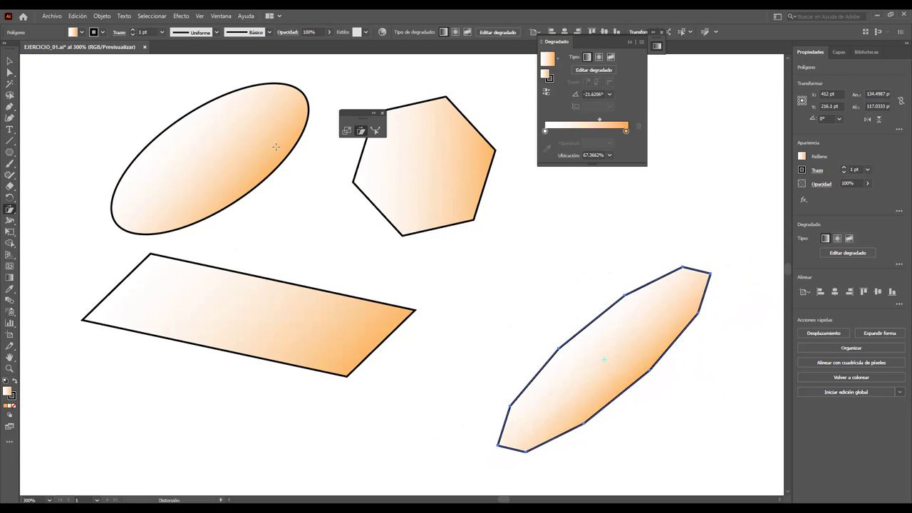
Step: Move the parallelogram down-left and the hexagon further down the artboard
click(10, 62)
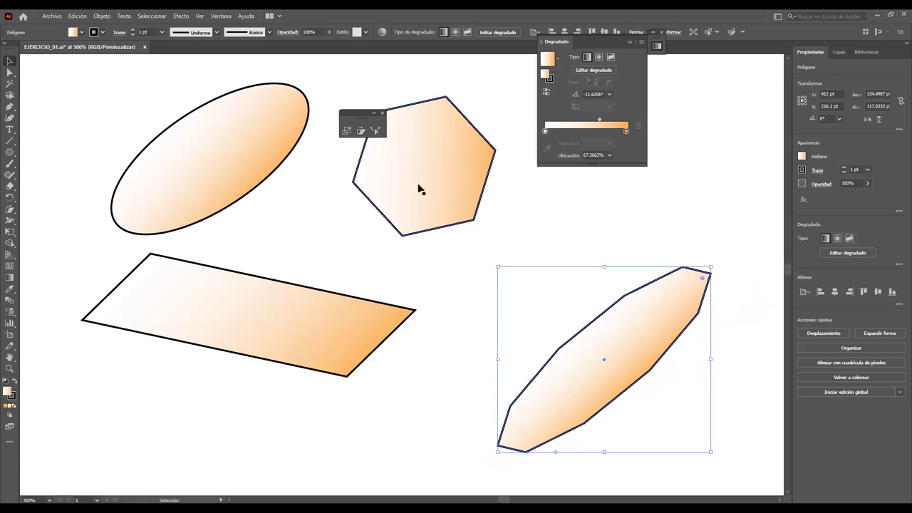
drag(419, 189, 423, 211)
drag(291, 299, 256, 362)
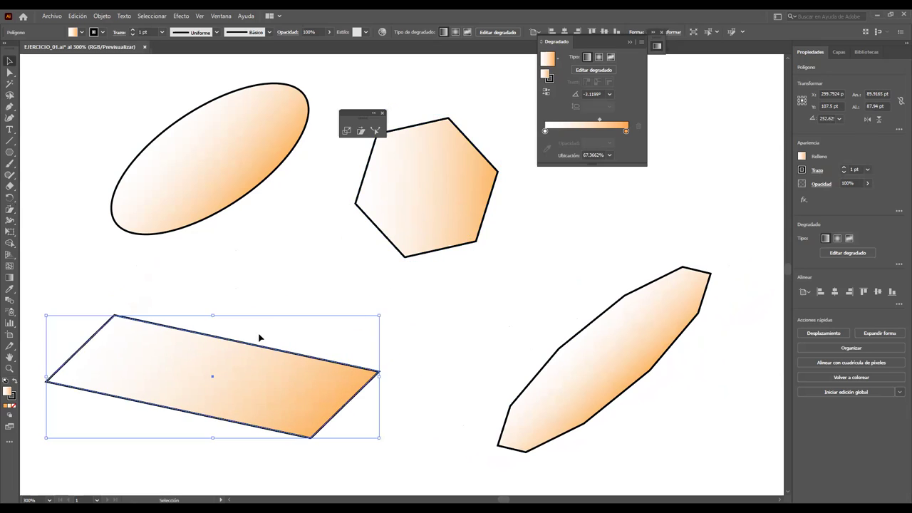
drag(408, 227, 408, 290)
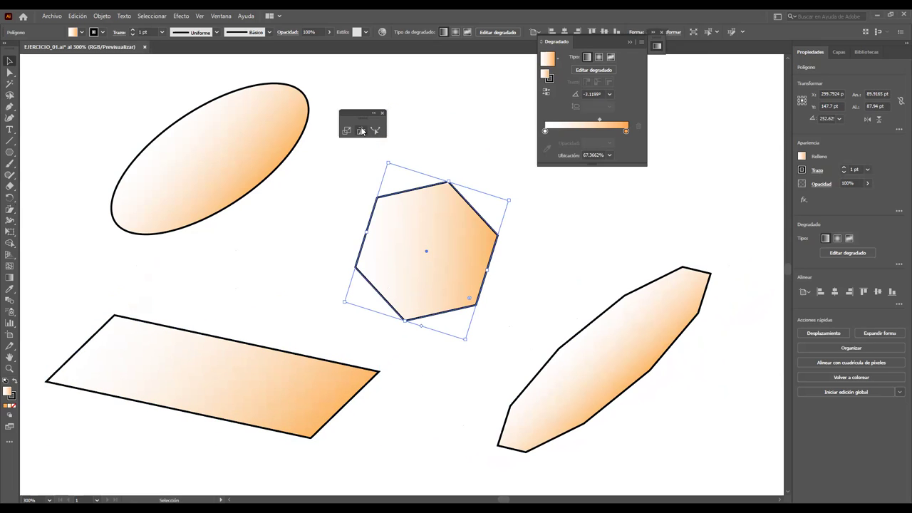
Step: Skew, distort a corner of, and rescale the hexagon with Free Transform into a wide tilted shape
key(e)
drag(473, 194, 478, 192)
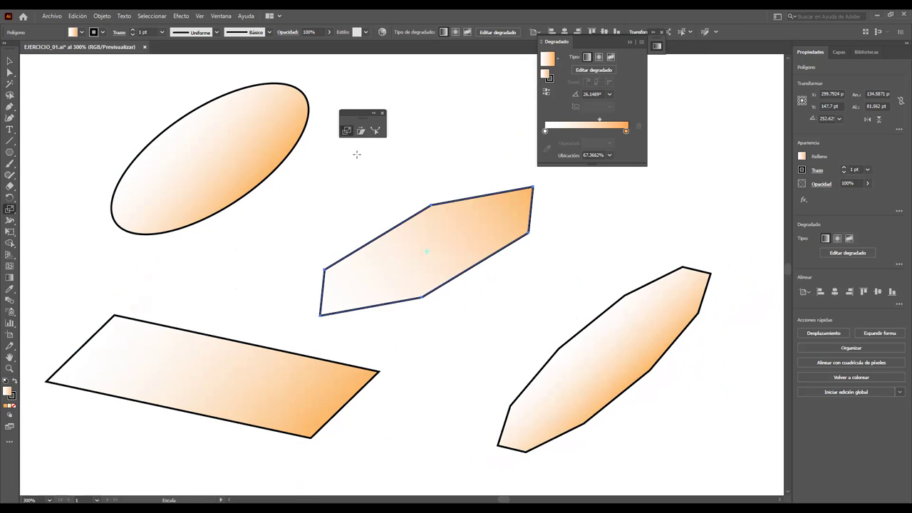
mouse_move(391, 202)
mouse_down()
mouse_move(402, 208)
mouse_move(383, 171)
mouse_move(407, 187)
mouse_move(406, 198)
mouse_up()
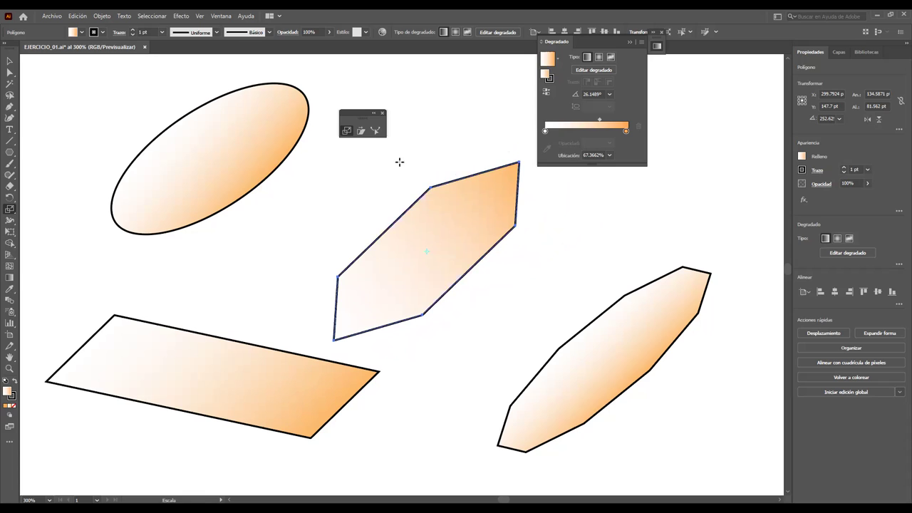
click(364, 132)
mouse_move(417, 192)
mouse_down()
mouse_move(399, 181)
mouse_move(338, 203)
mouse_move(316, 198)
mouse_move(368, 196)
mouse_move(362, 185)
mouse_move(362, 197)
mouse_move(316, 208)
mouse_move(342, 233)
mouse_move(404, 190)
mouse_up()
click(352, 132)
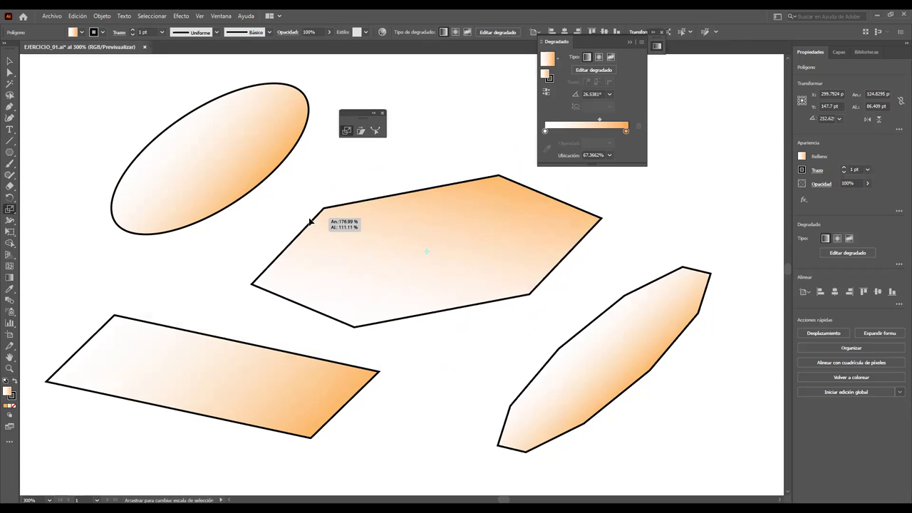
drag(404, 190, 376, 213)
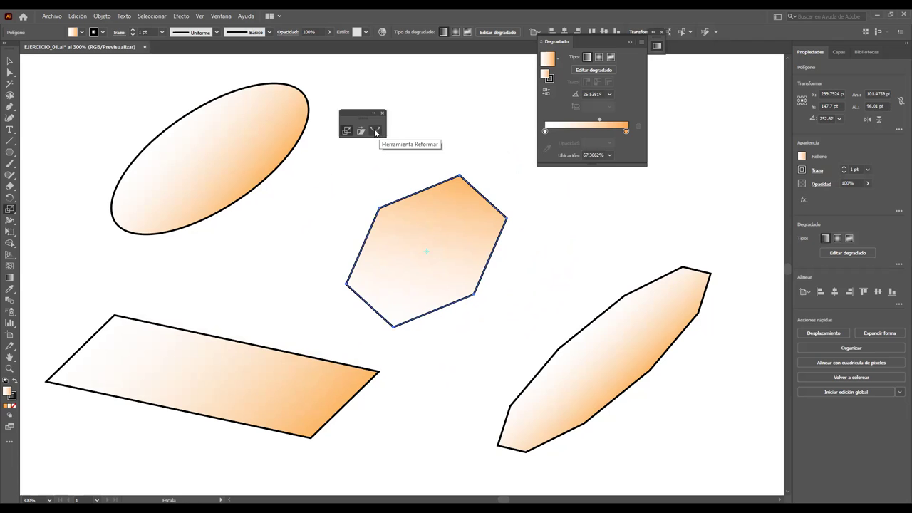
Step: Pull the hexagon's top vertex upward, then shift the hexagon slightly right and down
click(376, 131)
drag(459, 177, 464, 140)
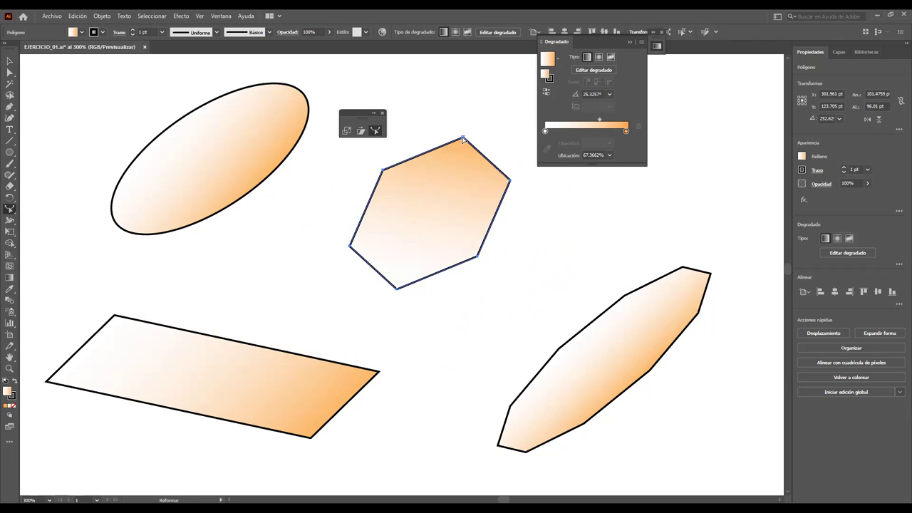
click(478, 258)
mouse_move(478, 258)
mouse_down()
mouse_move(501, 285)
mouse_move(437, 239)
mouse_move(443, 267)
mouse_move(456, 265)
mouse_up()
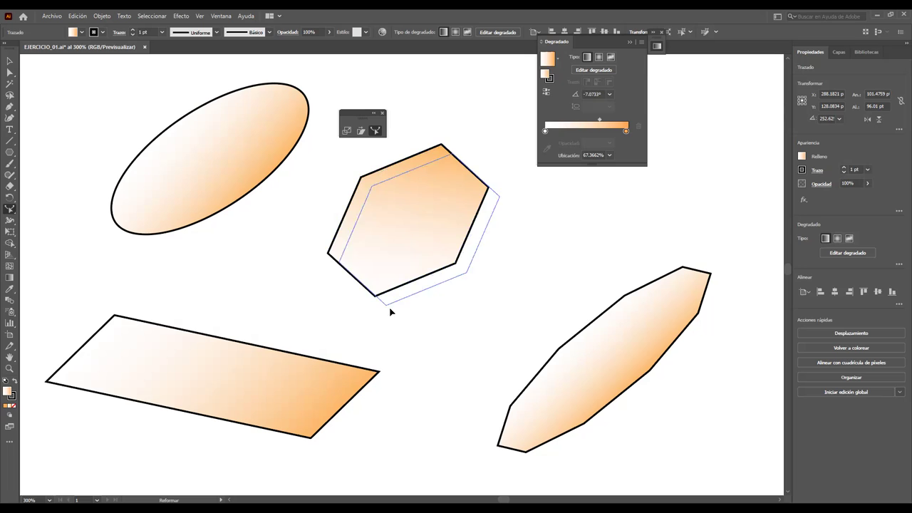
drag(375, 297, 399, 311)
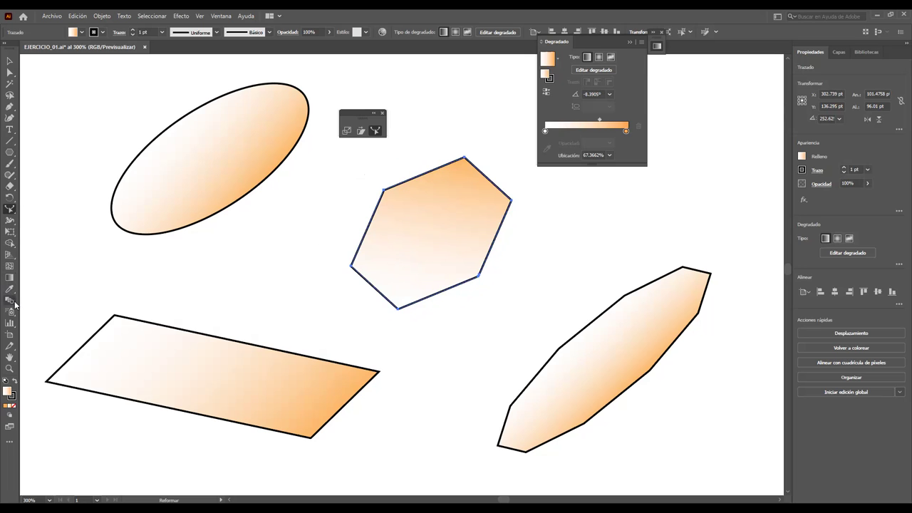
Step: Draw an eleven-point zigzag path with the Pen tool from the left edge to the upper right
click(9, 107)
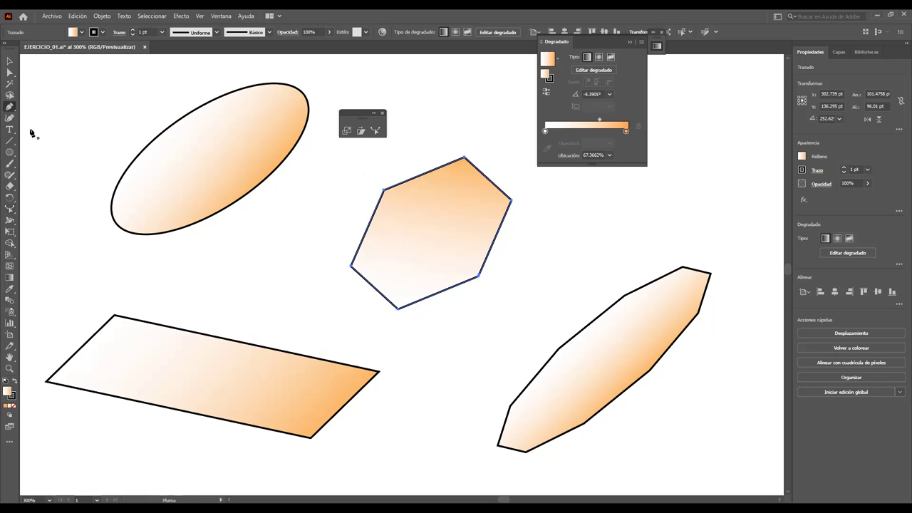
click(123, 267)
click(211, 237)
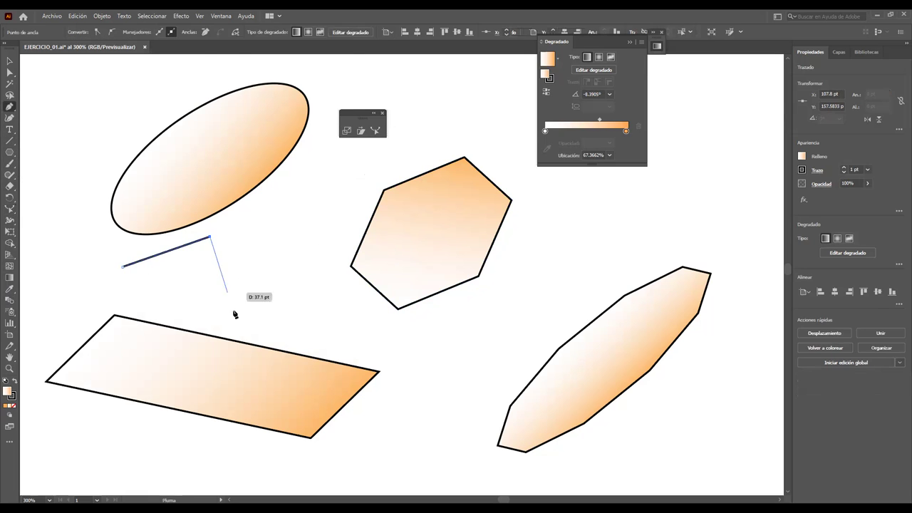
click(236, 314)
click(282, 269)
click(332, 327)
click(418, 333)
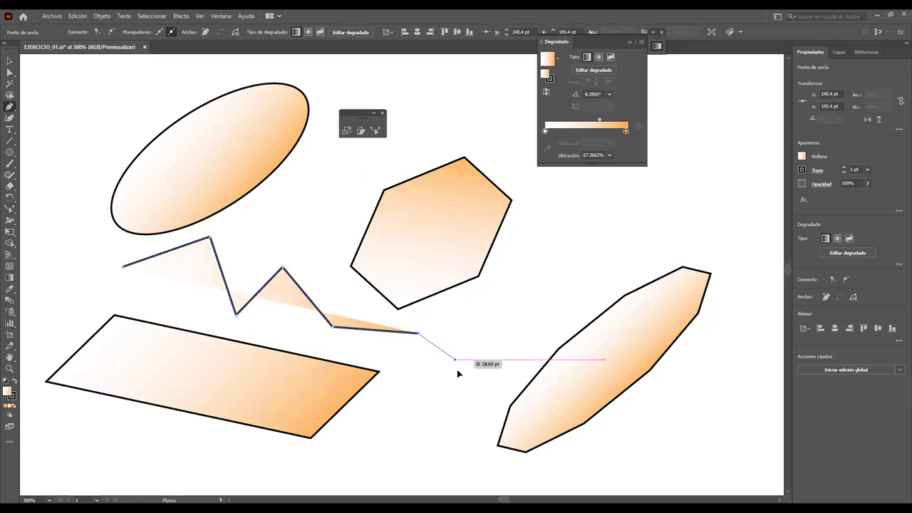
click(456, 369)
click(425, 425)
click(513, 311)
click(586, 233)
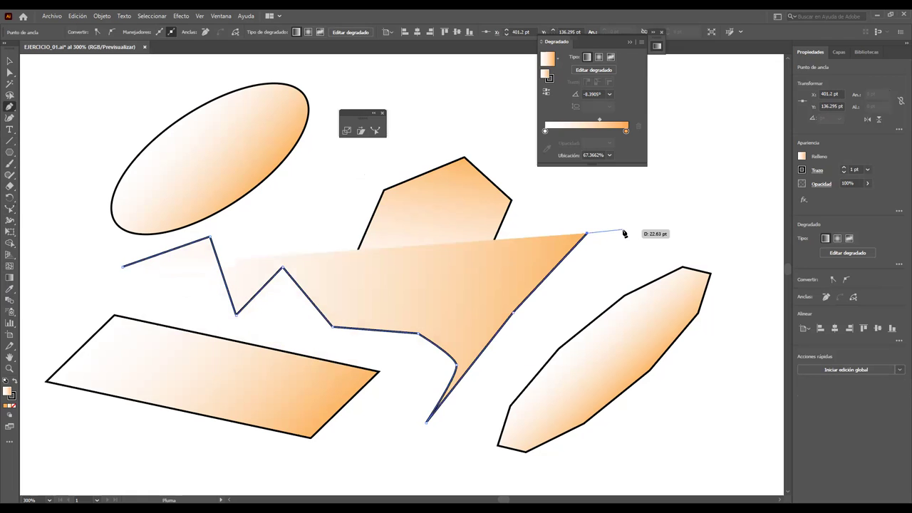
click(666, 223)
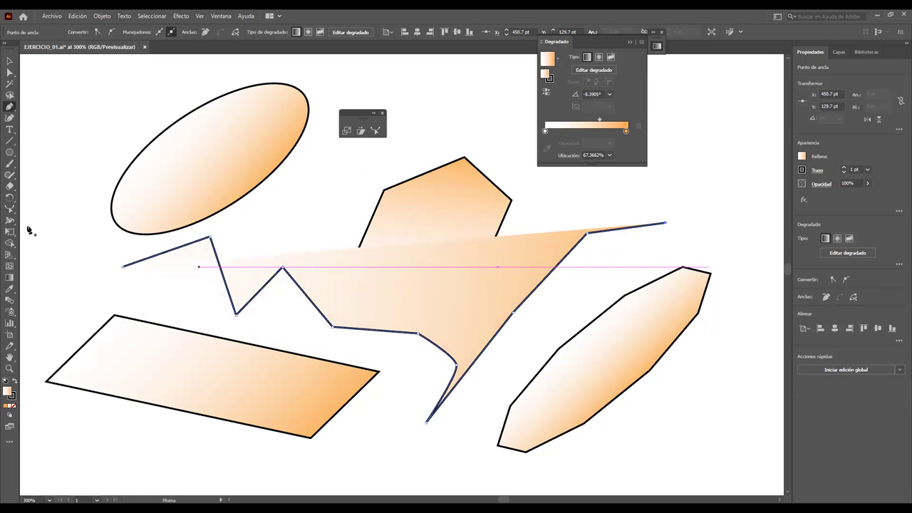
Step: Set the zigzag's fill to None and pull its upper-right point downward
click(15, 406)
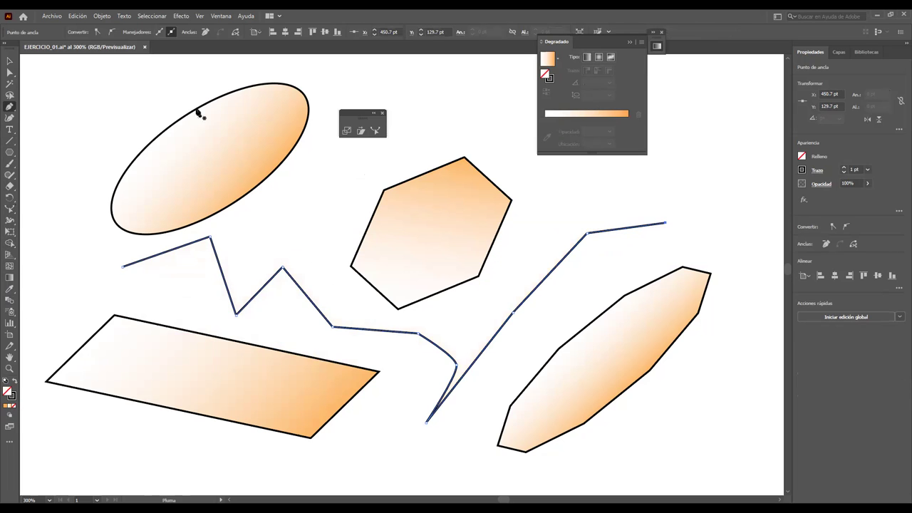
click(378, 132)
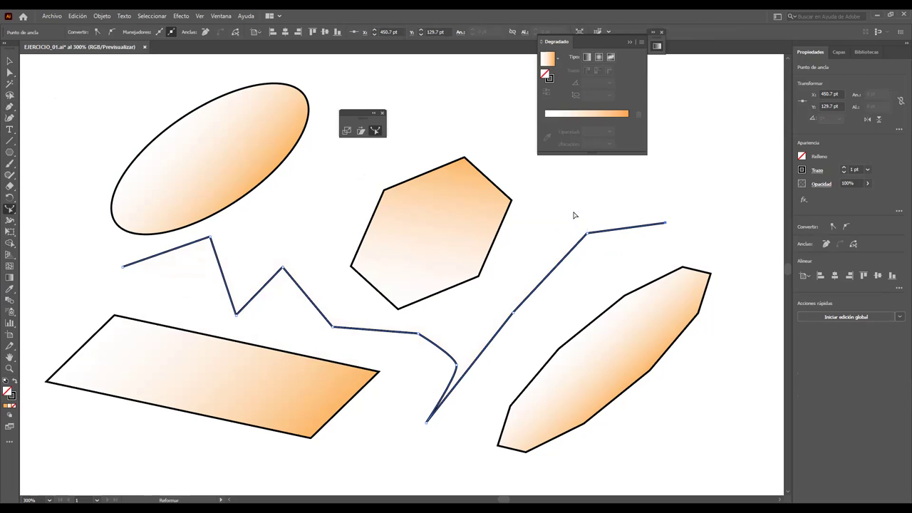
drag(585, 235, 585, 286)
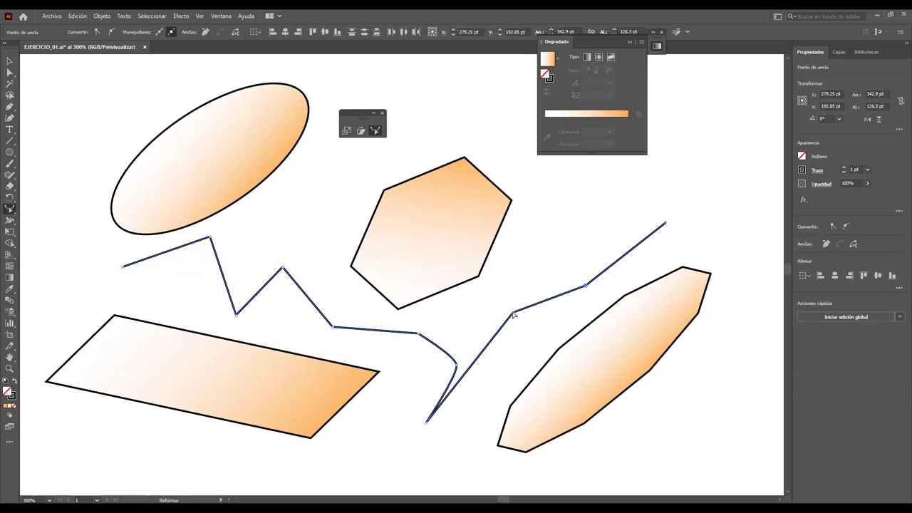
Step: Reposition the right-hand line's anchors and retract its unwanted curve handles
key(ctrl+z)
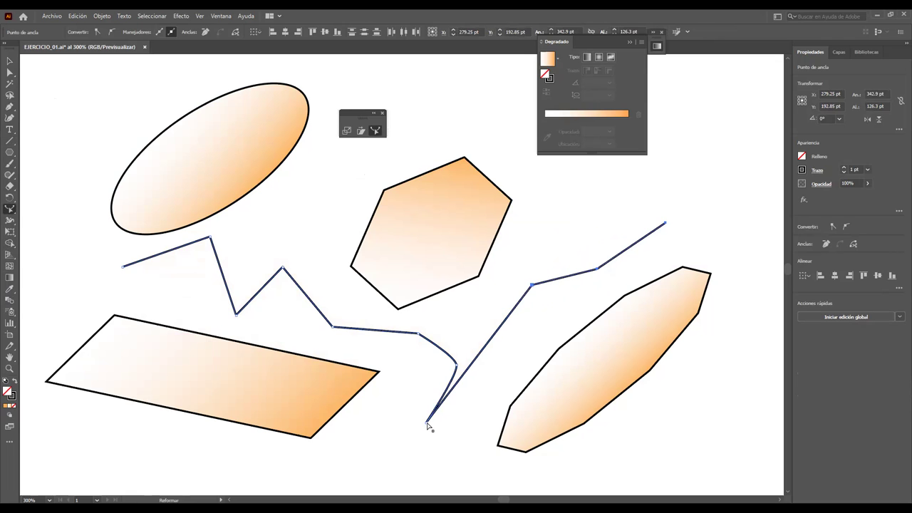
drag(426, 425, 507, 302)
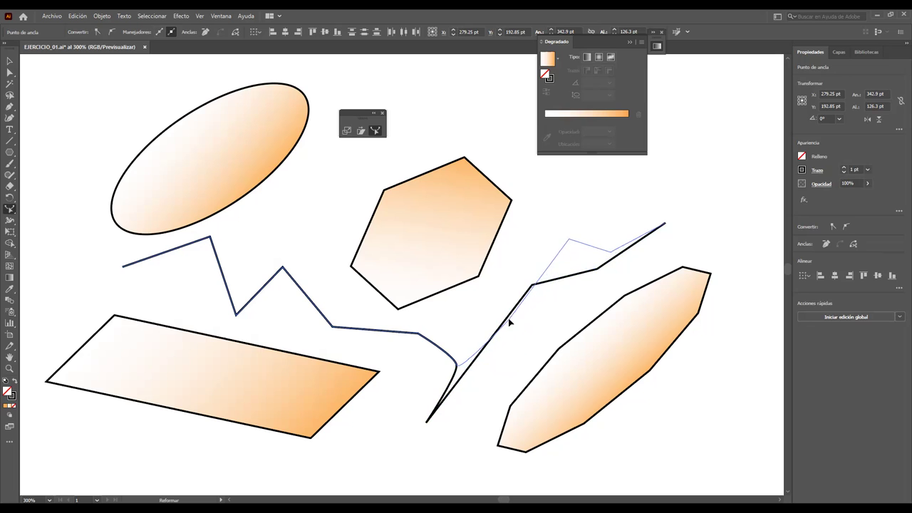
drag(506, 302, 514, 269)
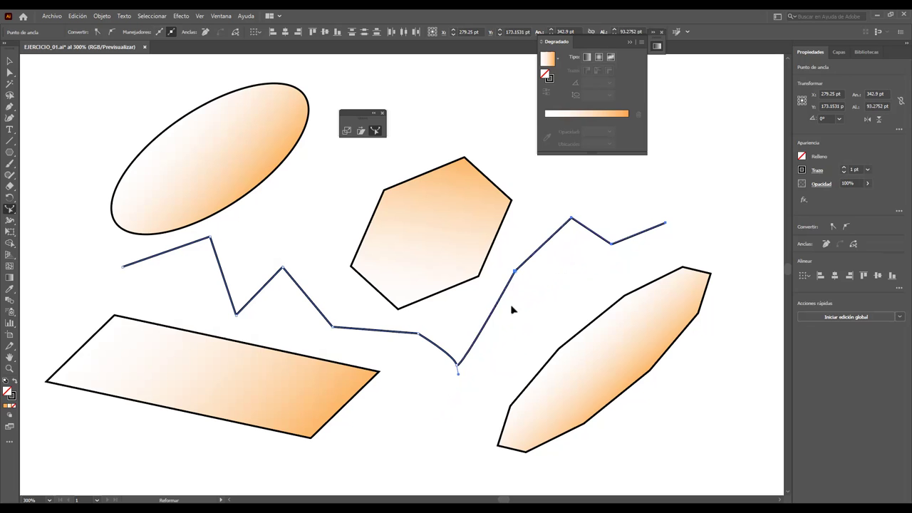
key(ctrl+z)
mouse_move(446, 352)
mouse_down()
mouse_move(409, 383)
mouse_move(409, 404)
mouse_up()
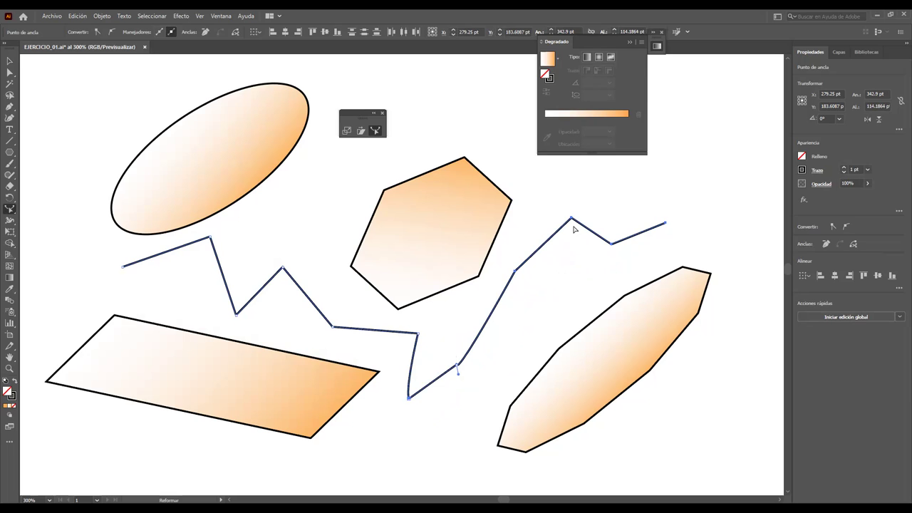
mouse_move(572, 275)
mouse_down()
mouse_move(568, 227)
mouse_move(542, 296)
mouse_move(520, 282)
mouse_move(539, 238)
mouse_move(542, 294)
mouse_move(560, 291)
mouse_move(548, 296)
mouse_up()
Step: Move the zigzag's left-section anchors so it dips between the oval and the parallelogram
mouse_move(283, 269)
mouse_down()
mouse_move(304, 292)
mouse_move(316, 287)
mouse_move(317, 270)
mouse_up()
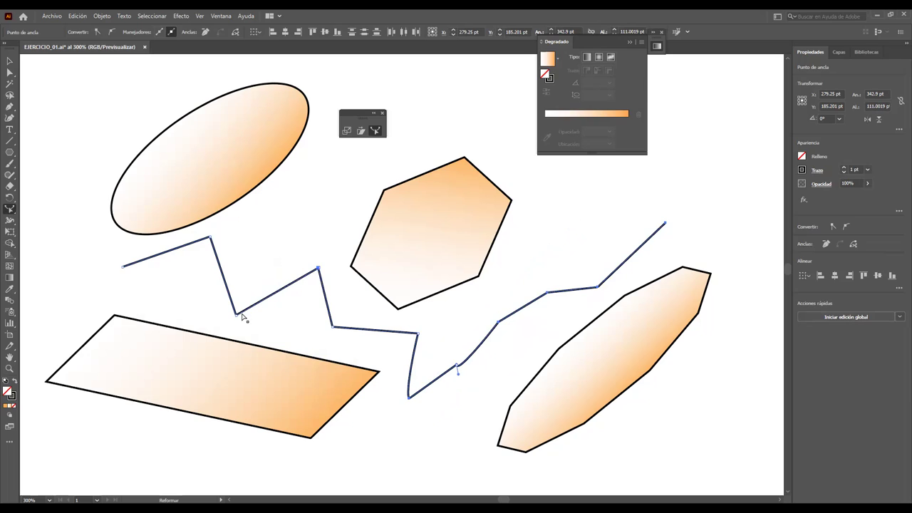
drag(237, 318, 285, 209)
drag(336, 229, 292, 265)
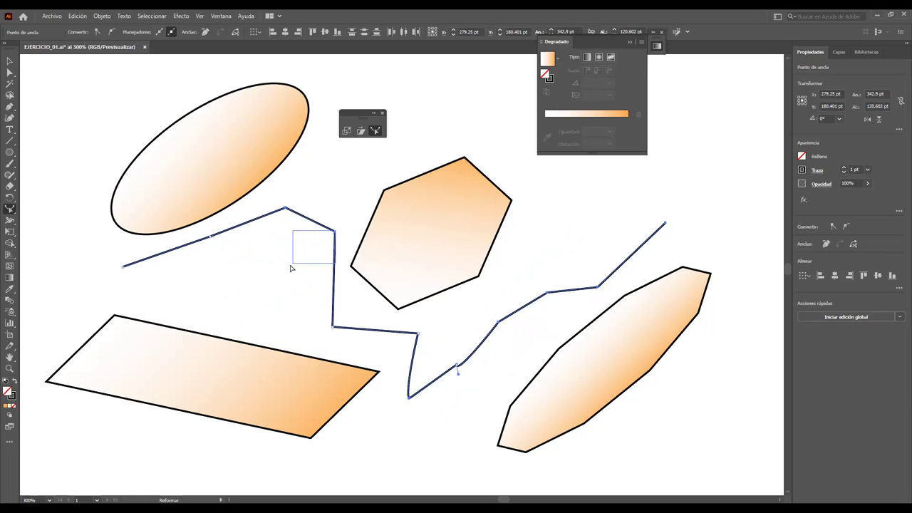
drag(336, 233, 302, 265)
drag(332, 242, 253, 293)
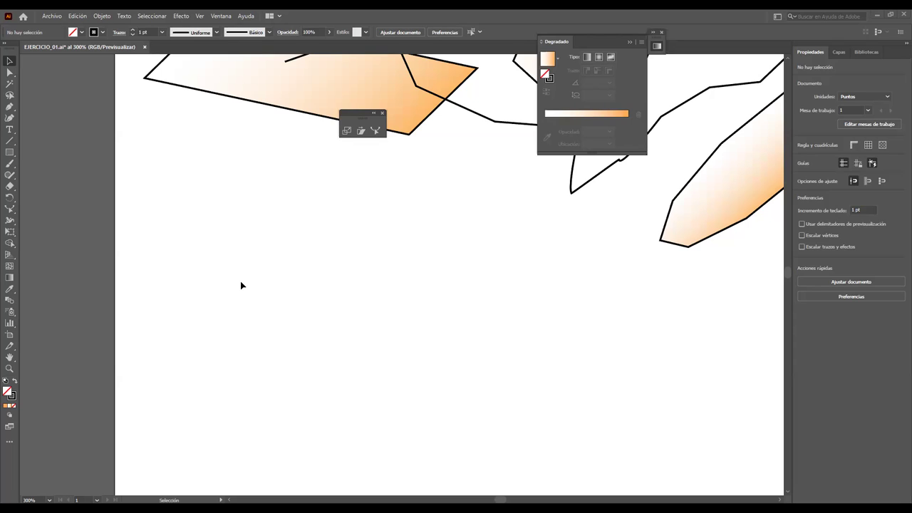
Step: Delete every shape and path, and close the Degradado panel and the small floating panel
key(ctrl+a)
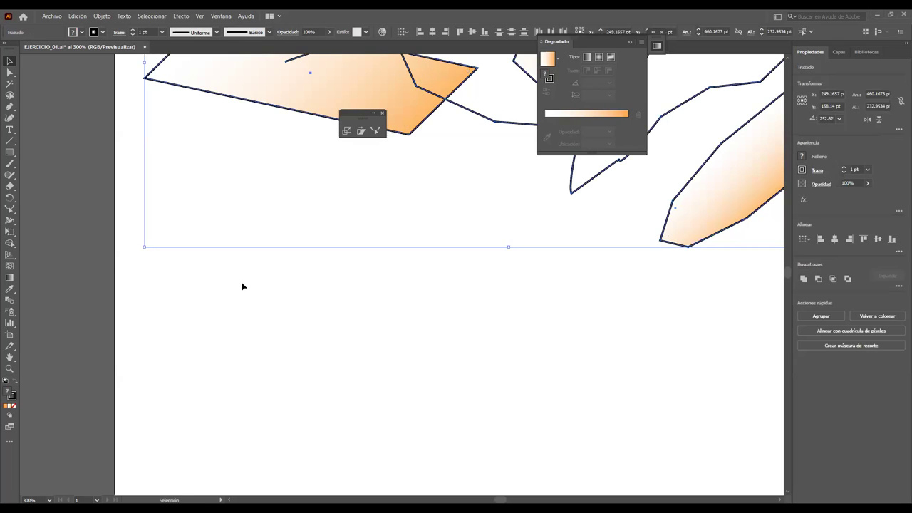
key(Delete)
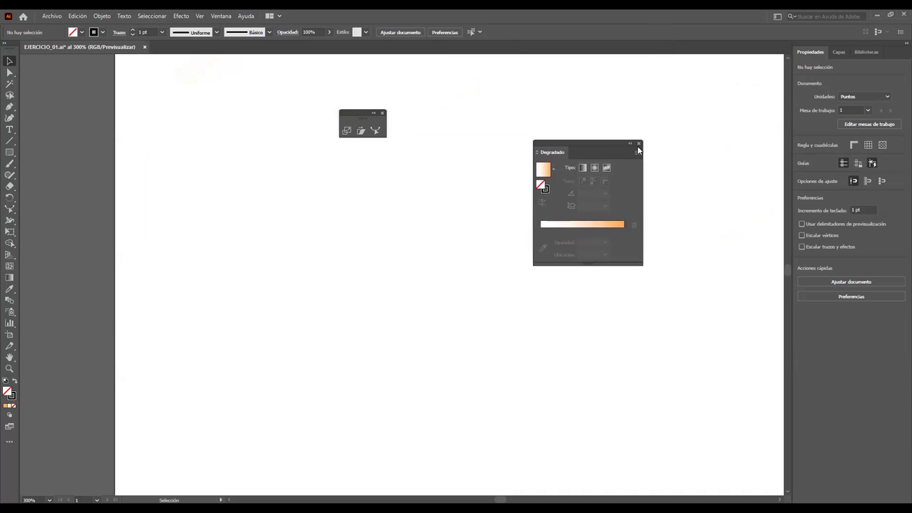
click(639, 144)
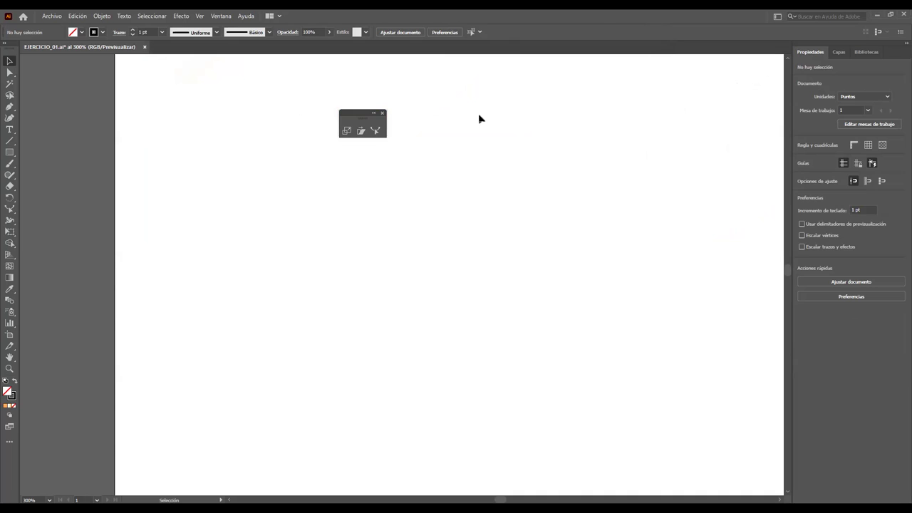
click(382, 113)
scroll(441, 239, up, 2)
scroll(356, 217, up, 2)
scroll(178, 190, down, 2)
scroll(75, 187, down, 1)
Step: Draw a square and a wide rectangle to its right, nudging the rectangle up-left
drag(10, 152, 102, 153)
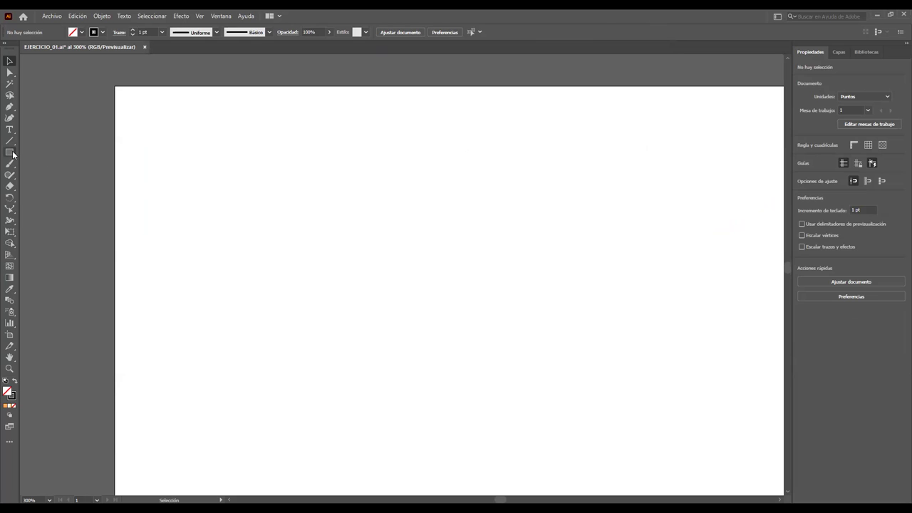
drag(188, 148, 262, 222)
drag(376, 148, 544, 223)
click(11, 62)
click(404, 206)
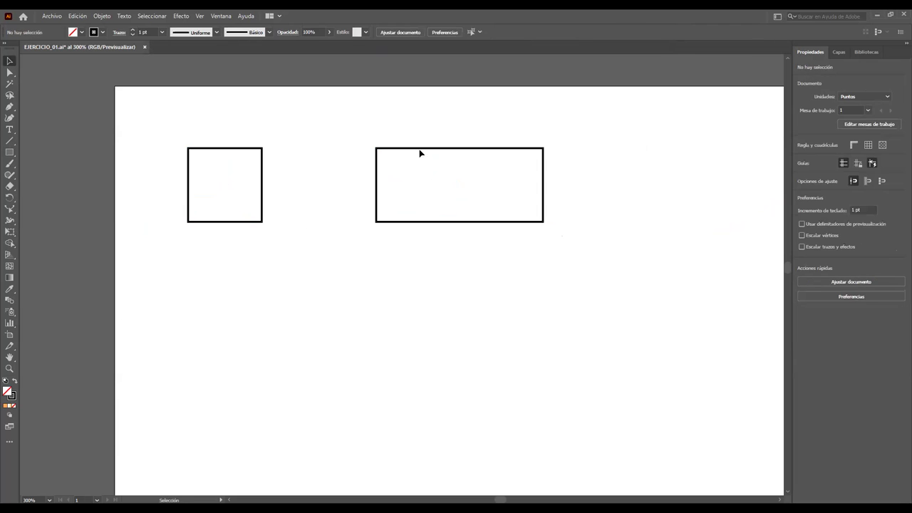
drag(420, 149, 396, 138)
Step: Place the square overlapping the rectangle's bottom and centre both horizontally
drag(231, 198, 399, 246)
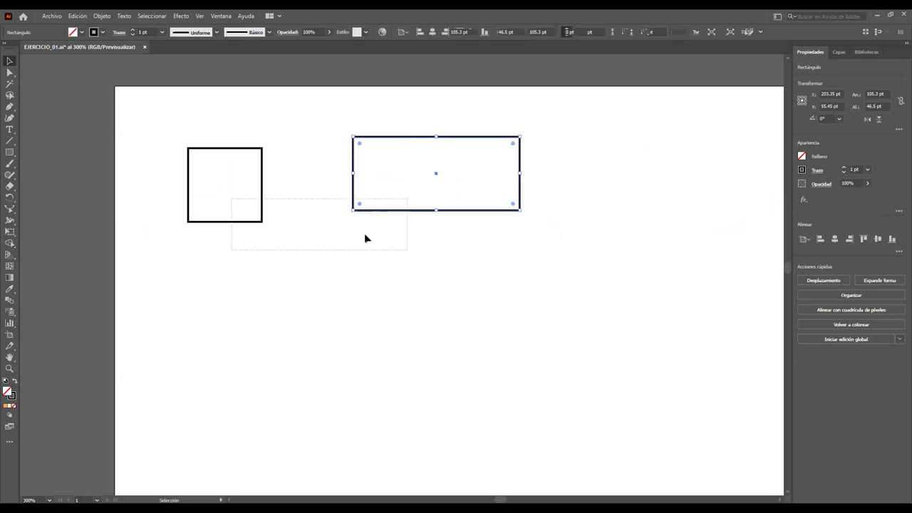
click(269, 277)
drag(253, 224, 467, 274)
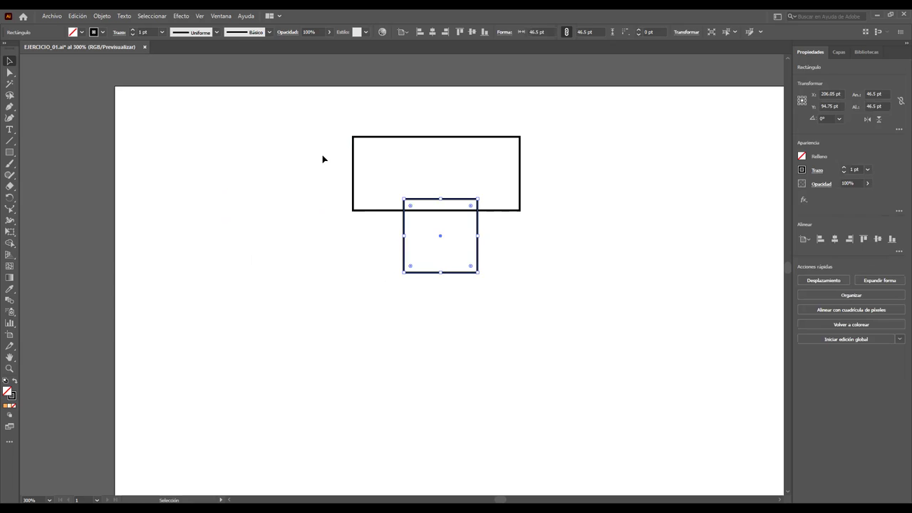
drag(318, 121, 570, 325)
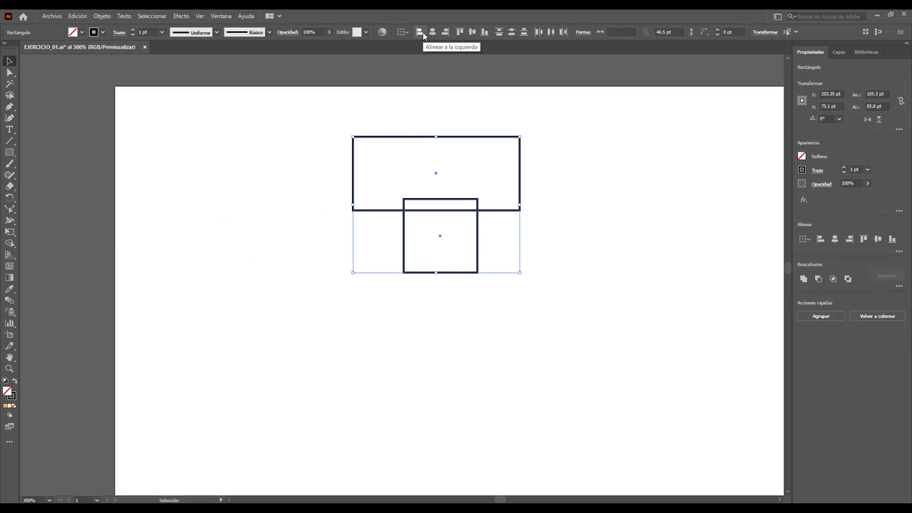
click(474, 33)
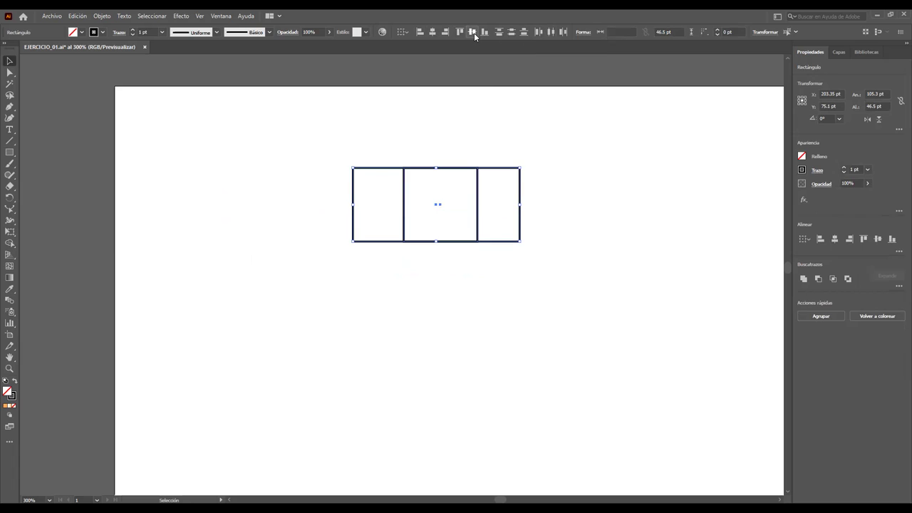
key(ctrl+z)
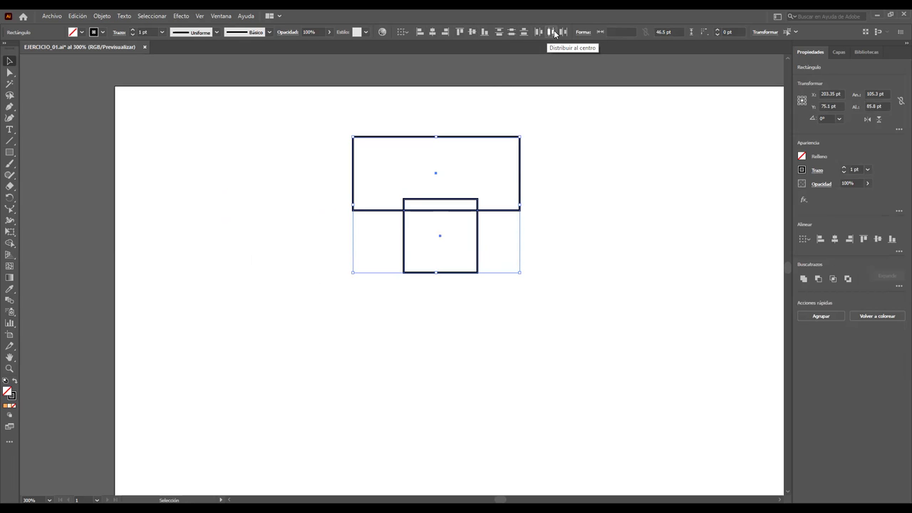
click(432, 32)
click(585, 206)
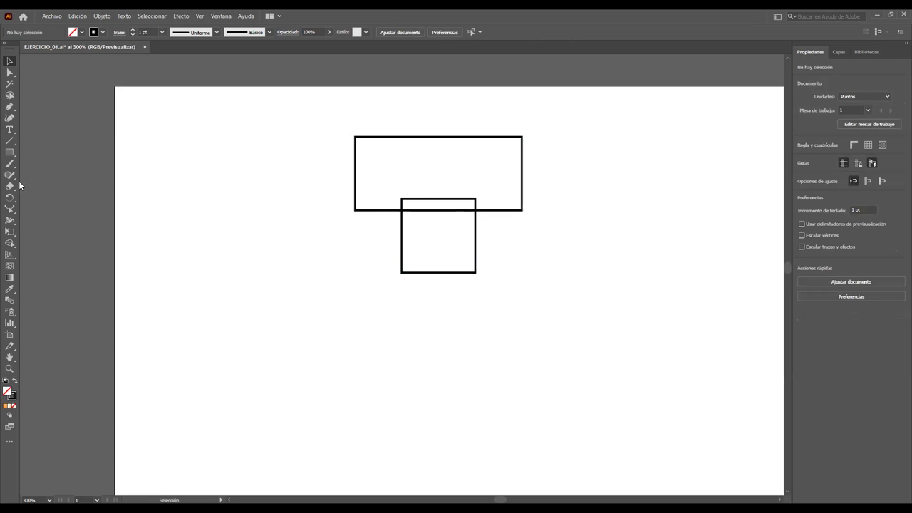
Step: Draw an ellipse below the square and a small circle below the ellipse
drag(9, 152, 77, 175)
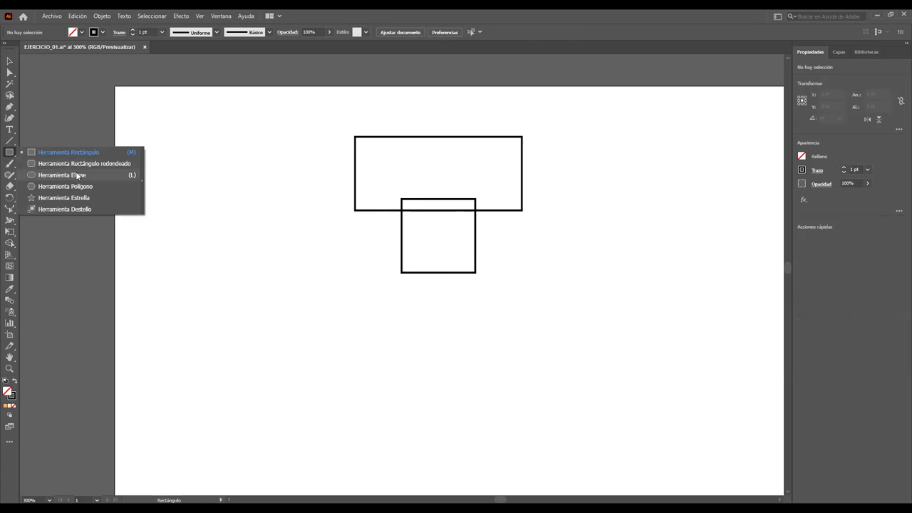
click(77, 175)
drag(382, 289, 512, 362)
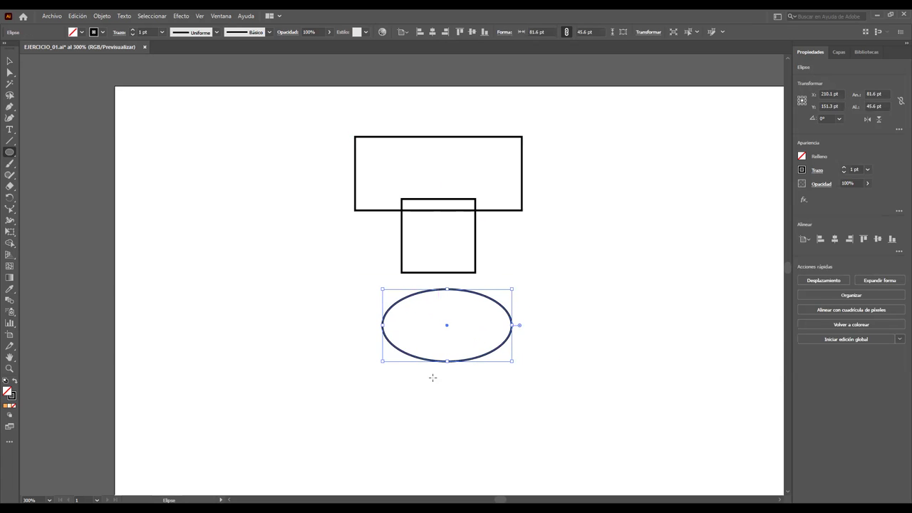
drag(409, 393, 466, 451)
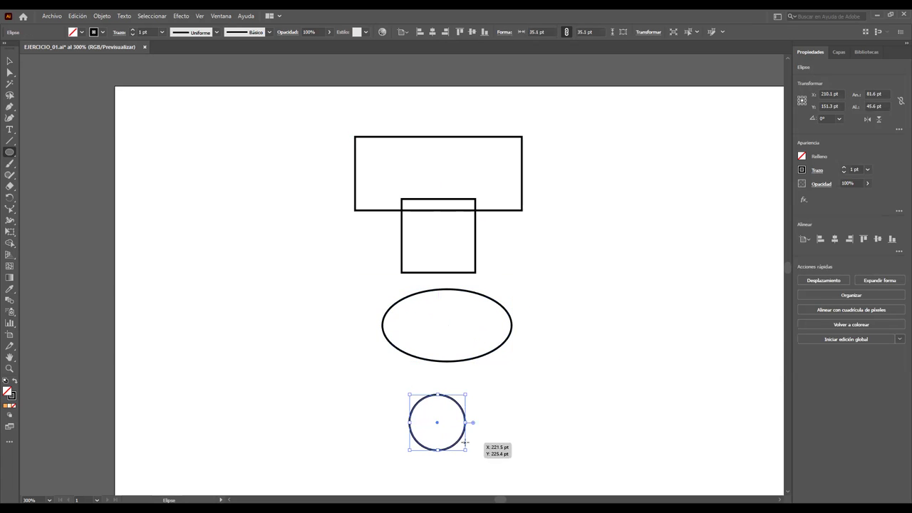
Step: Move the ellipse and circle up to overlap, then centre all four shapes horizontally
click(10, 62)
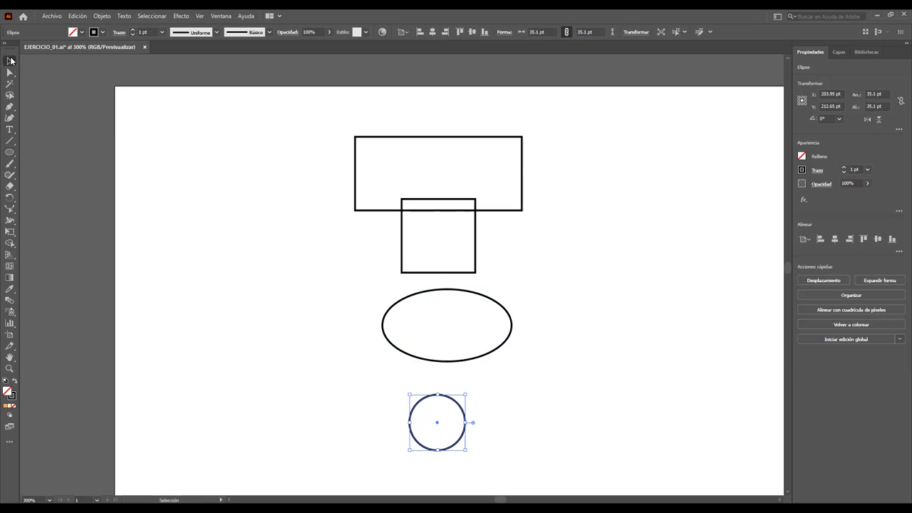
click(474, 292)
drag(475, 292, 469, 287)
drag(464, 407, 456, 335)
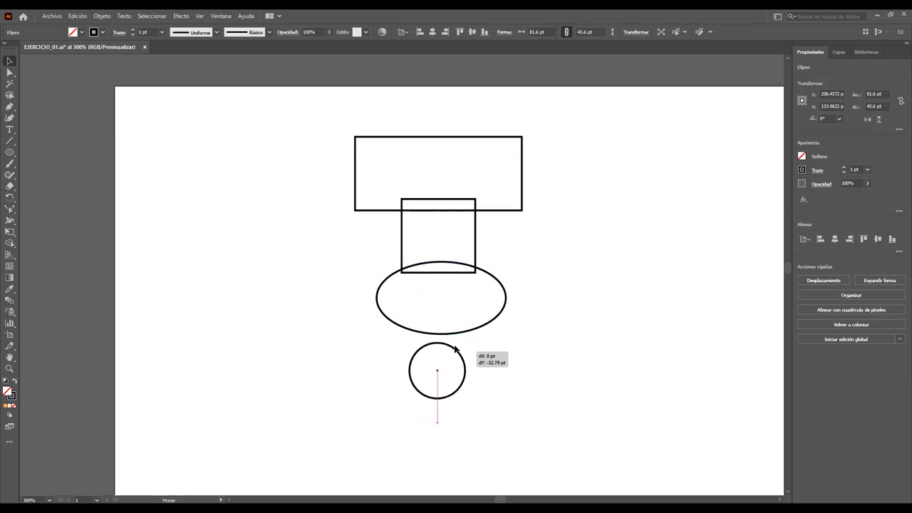
drag(292, 110, 672, 419)
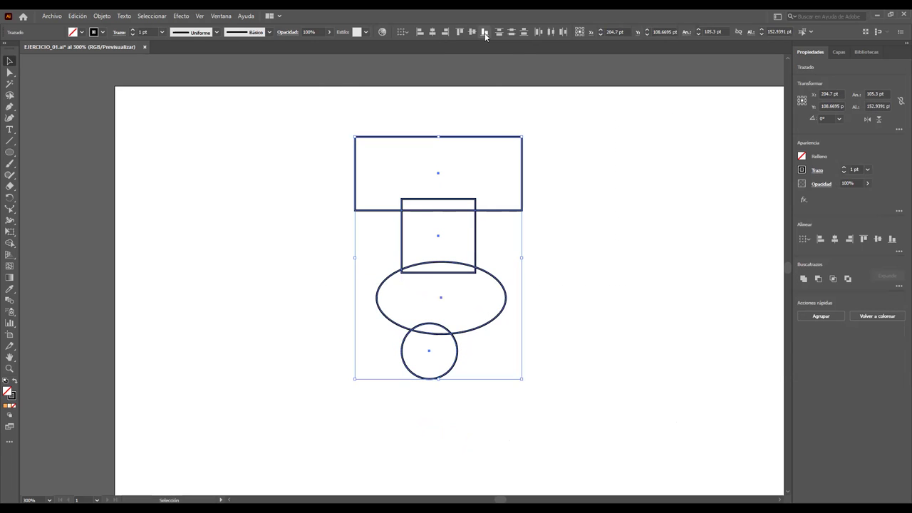
click(432, 32)
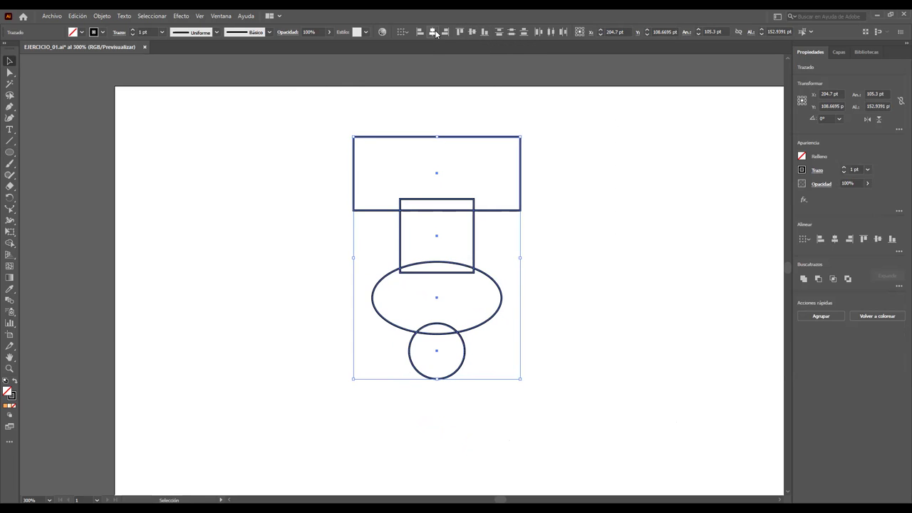
click(600, 181)
Step: Alt-drag the stacked figure to make one copy on the left and another on the right
drag(315, 109, 607, 408)
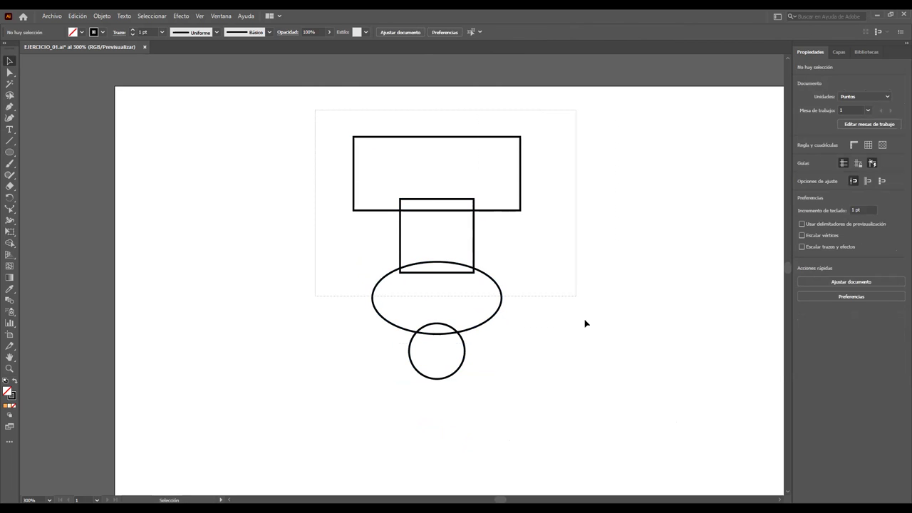
mouse_move(495, 287)
mouse_down()
mouse_move(321, 290)
mouse_move(518, 295)
mouse_move(548, 287)
mouse_move(325, 292)
mouse_up()
mouse_move(547, 290)
mouse_down()
mouse_move(559, 295)
mouse_move(550, 289)
mouse_up()
drag(390, 121, 629, 410)
drag(519, 351, 710, 344)
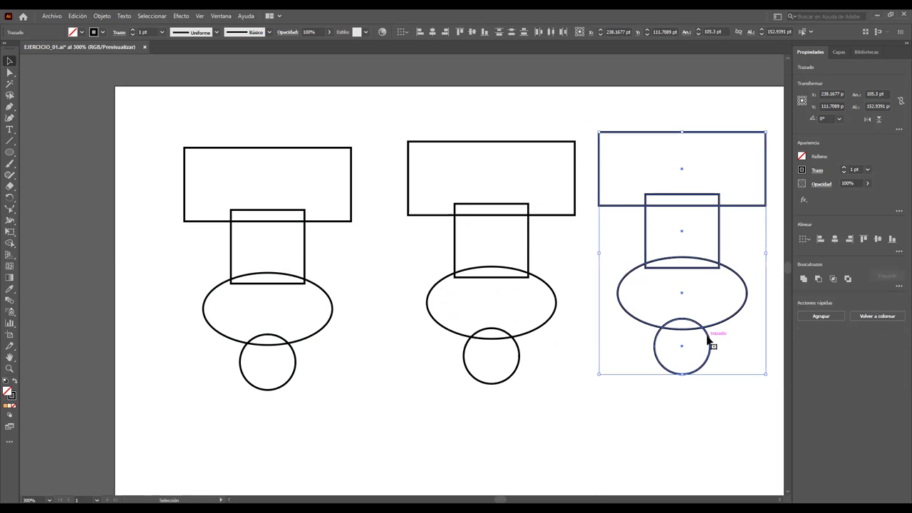
click(591, 406)
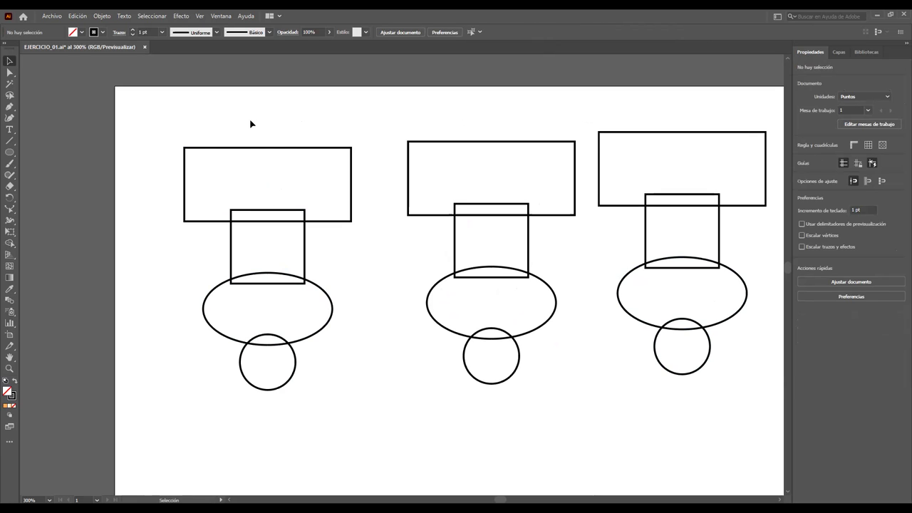
Step: Fill the left figure's top rectangle with light blue
click(199, 151)
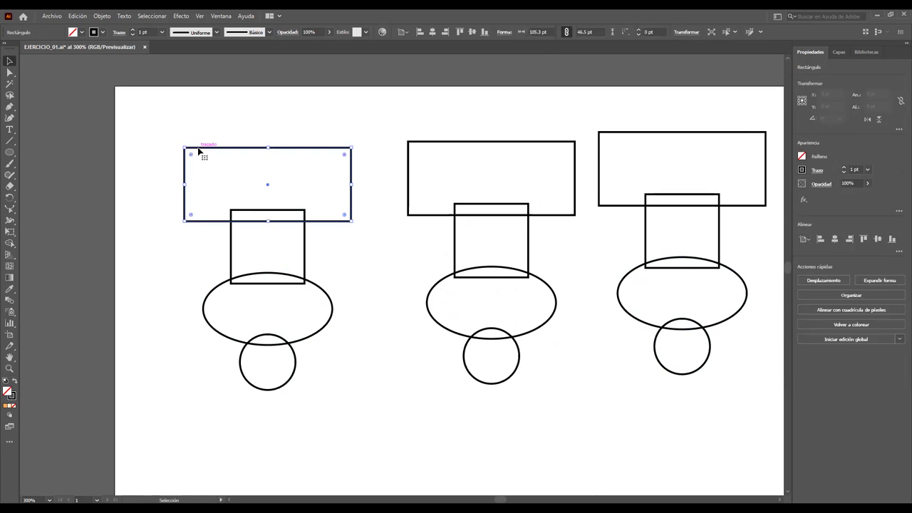
click(247, 237)
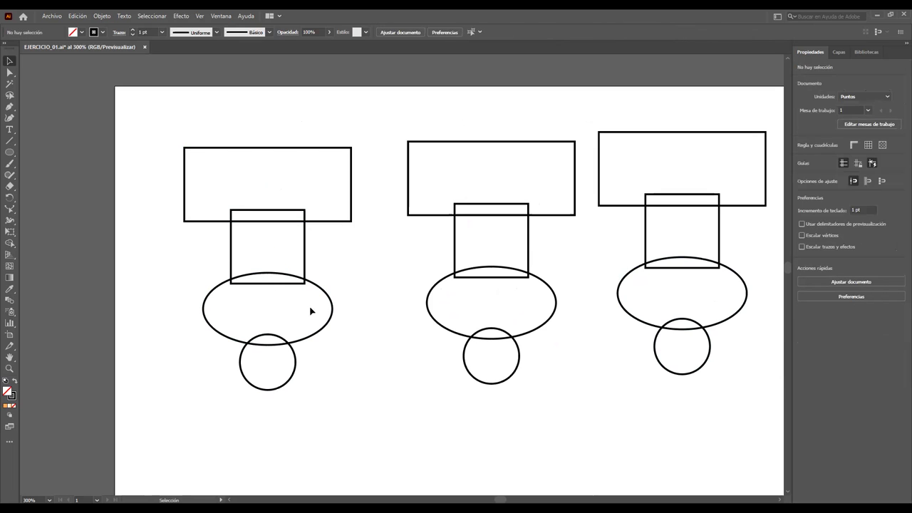
click(327, 150)
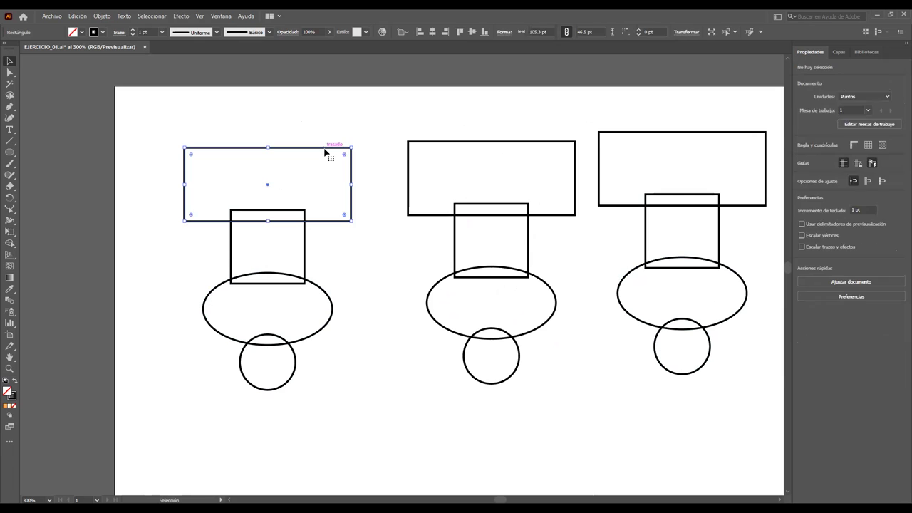
double_click(10, 394)
click(520, 158)
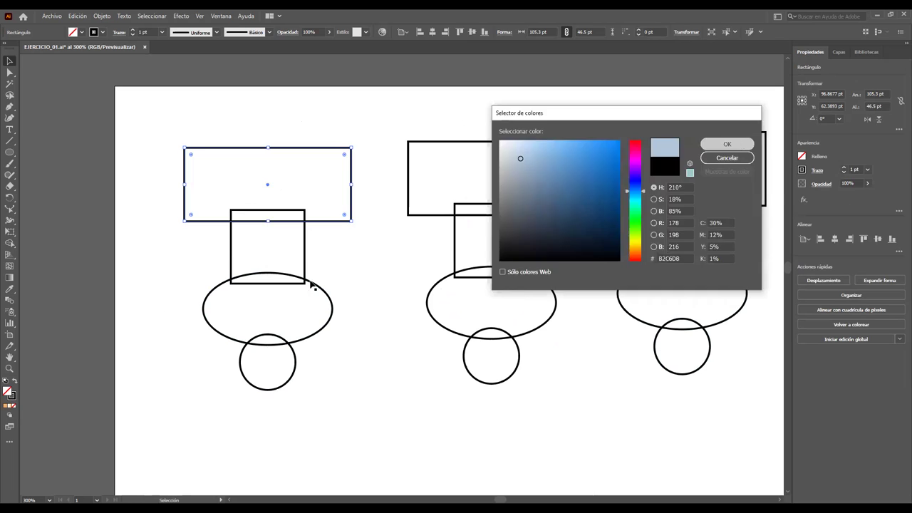
click(741, 144)
Step: Fill the square below it with mid blue #416484
click(287, 264)
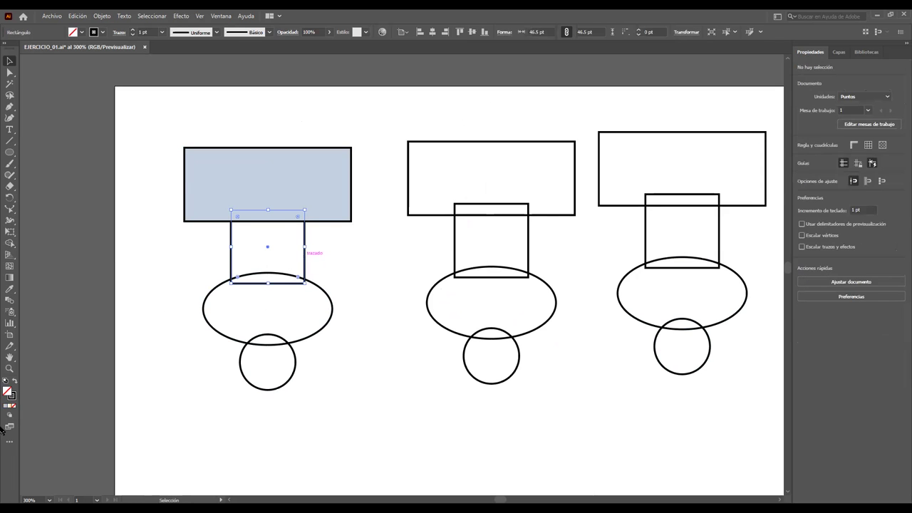
double_click(9, 392)
click(561, 198)
click(740, 146)
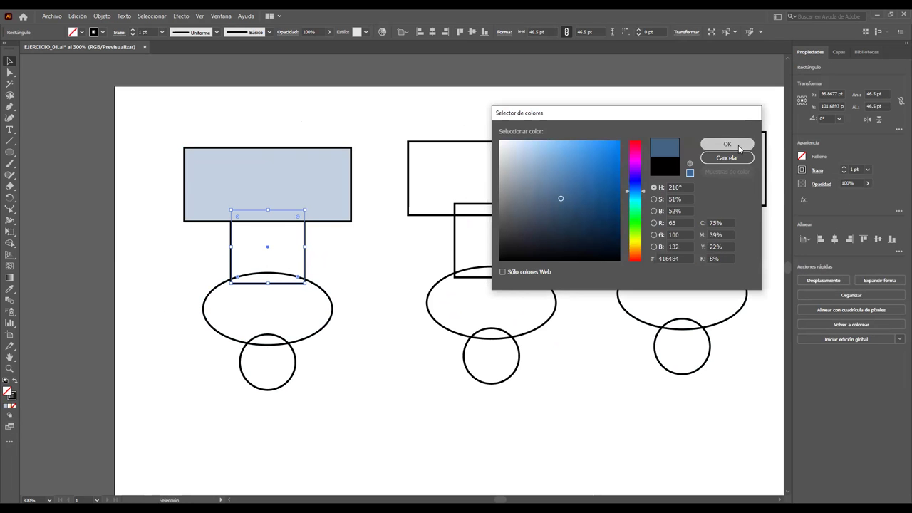
Step: Fill the ellipse with dark blue #213344
click(306, 315)
click(327, 300)
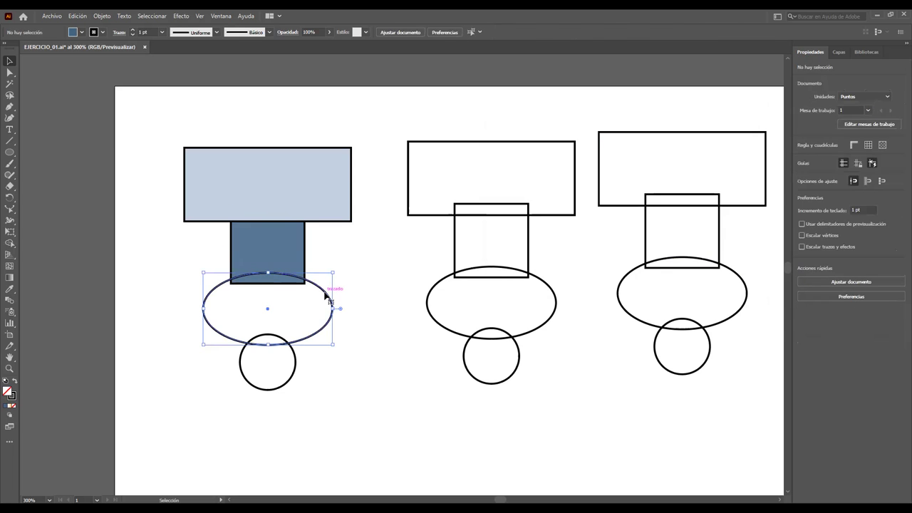
double_click(8, 392)
click(562, 228)
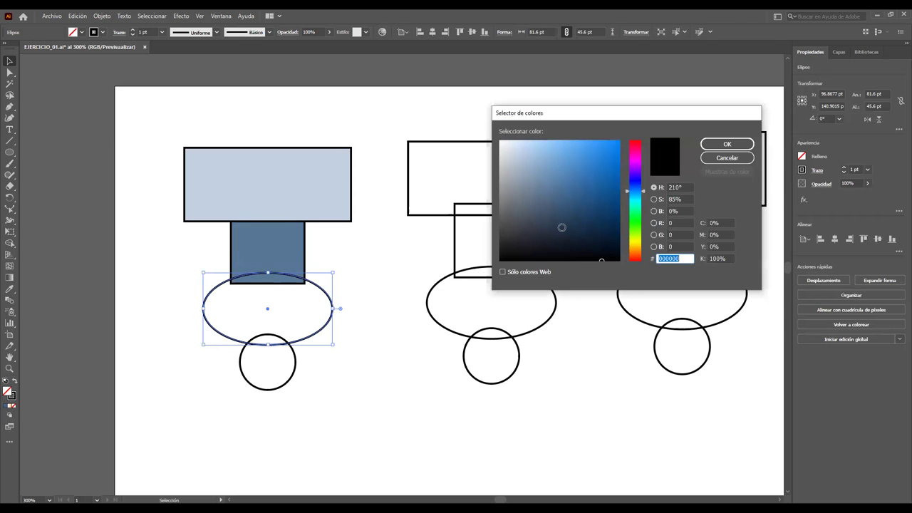
click(725, 150)
Step: Fill the bottom circle with light grey, then select the whole left figure
click(289, 371)
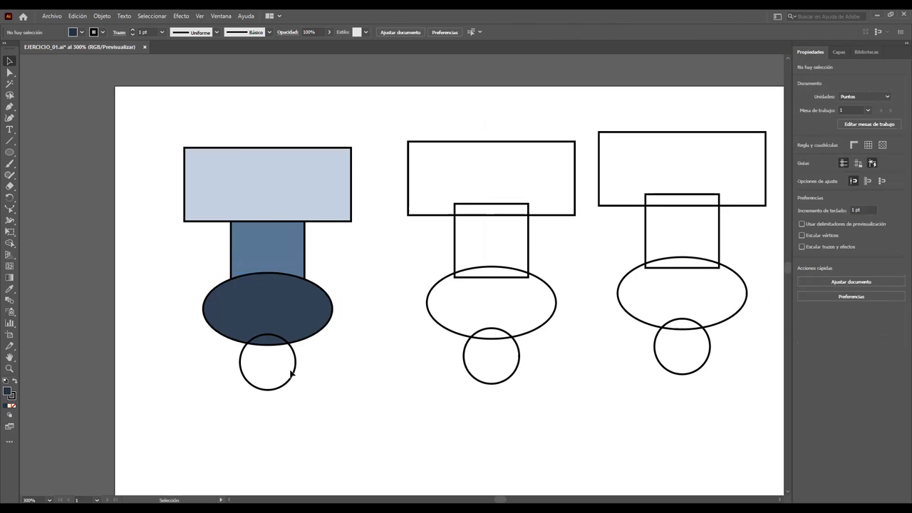
click(292, 375)
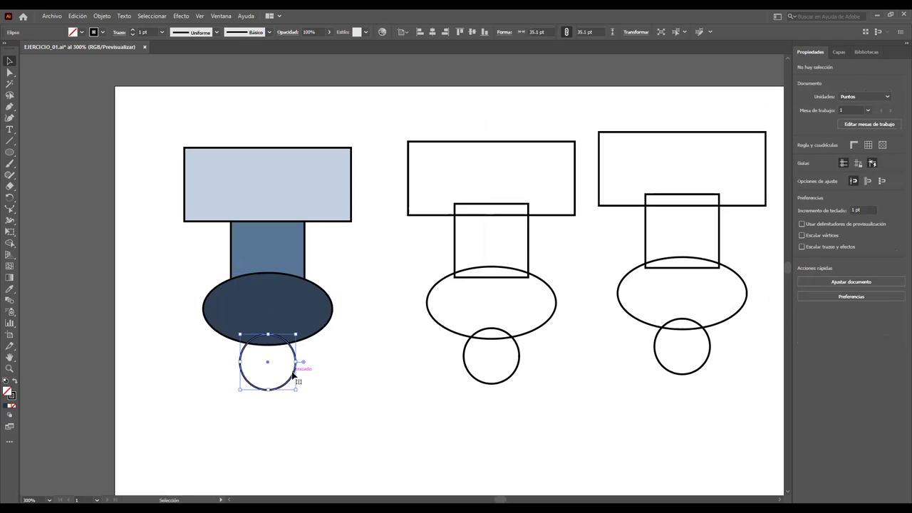
double_click(9, 393)
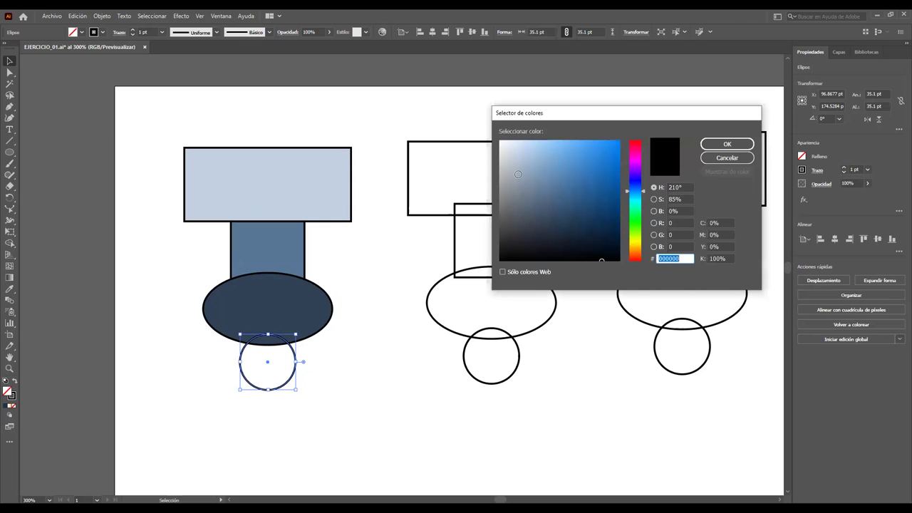
click(508, 145)
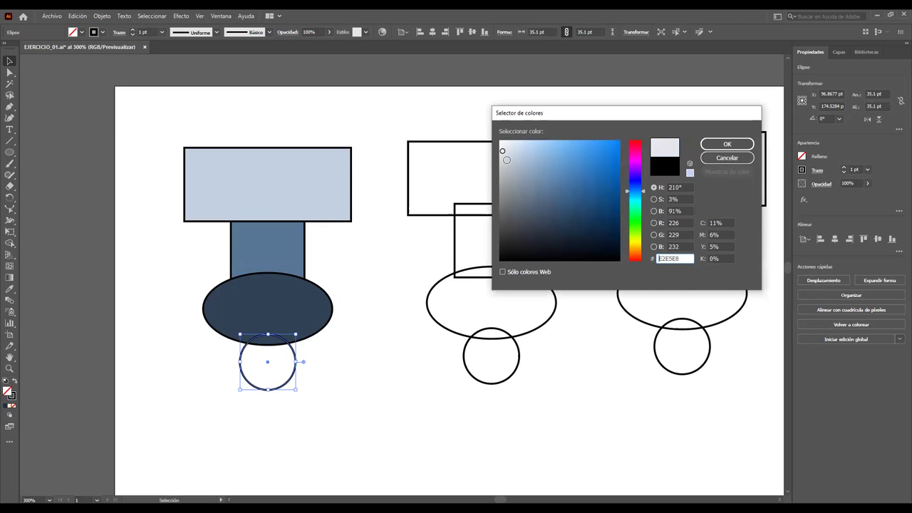
click(506, 161)
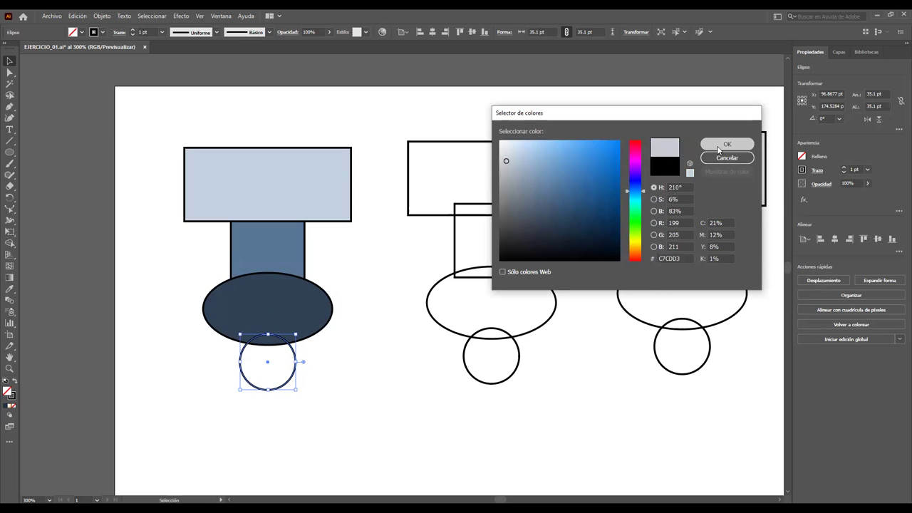
click(721, 147)
click(370, 335)
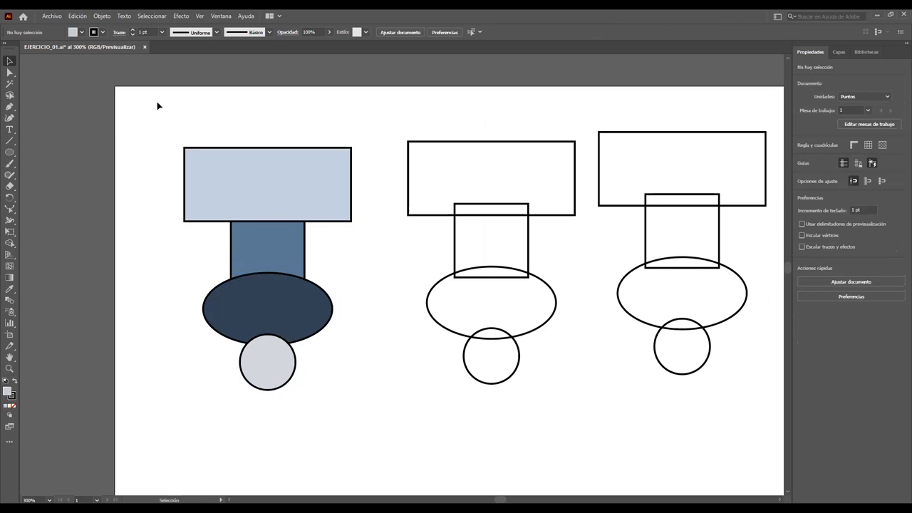
mouse_move(152, 111)
mouse_down()
mouse_move(296, 280)
mouse_move(397, 431)
mouse_up()
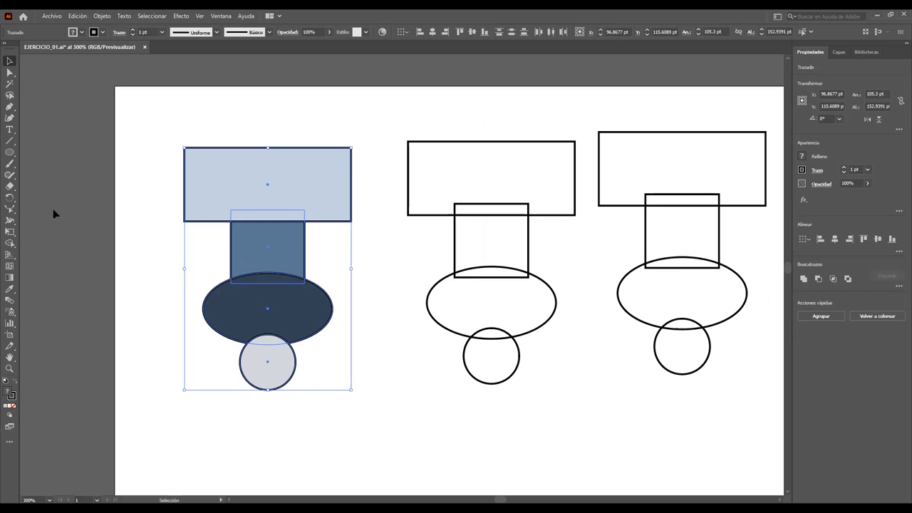
Step: Choose the Shape Builder tool and tear its tool group off as a floating panel near the top
click(11, 223)
click(12, 222)
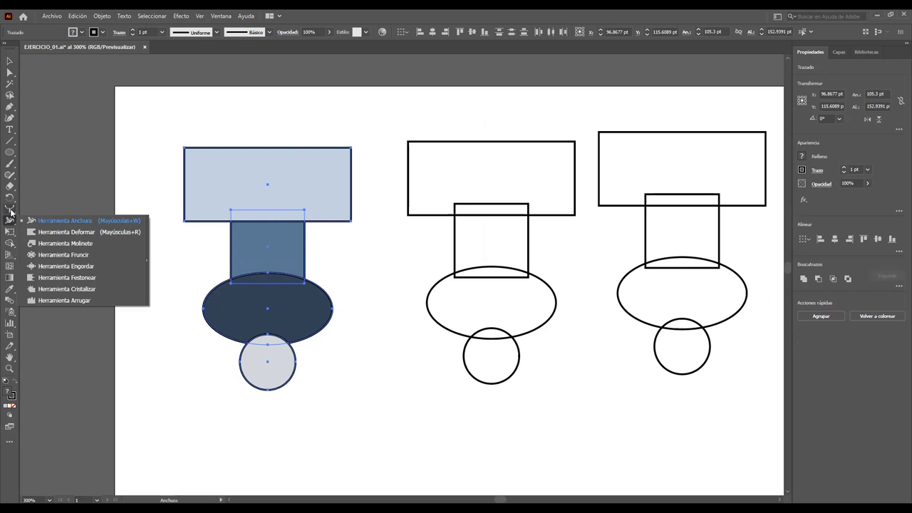
click(12, 212)
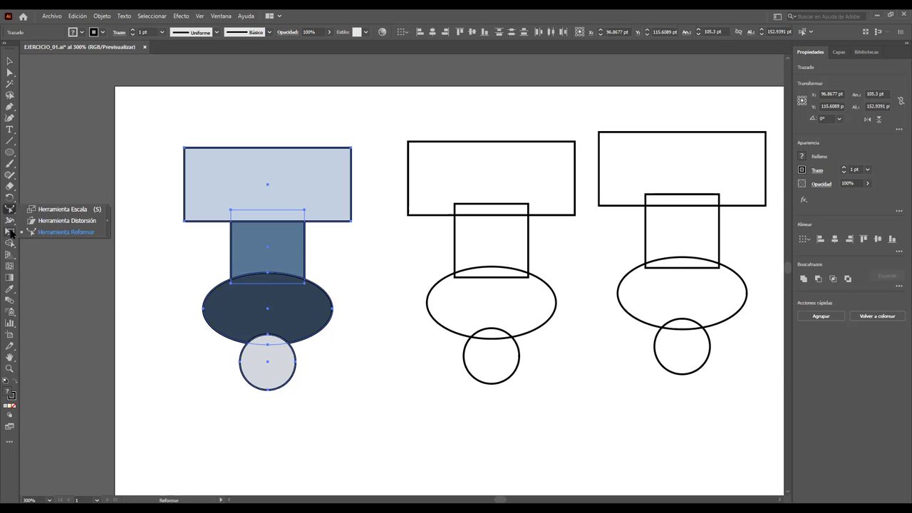
click(11, 235)
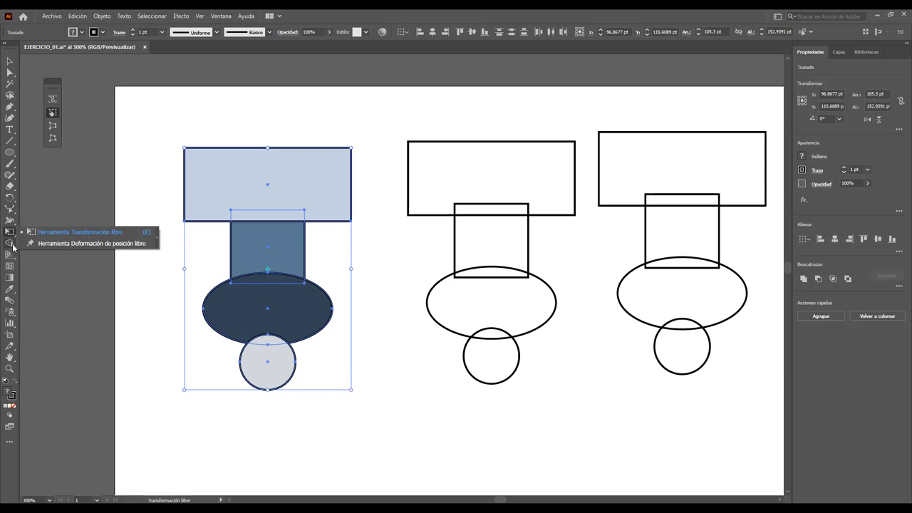
click(10, 243)
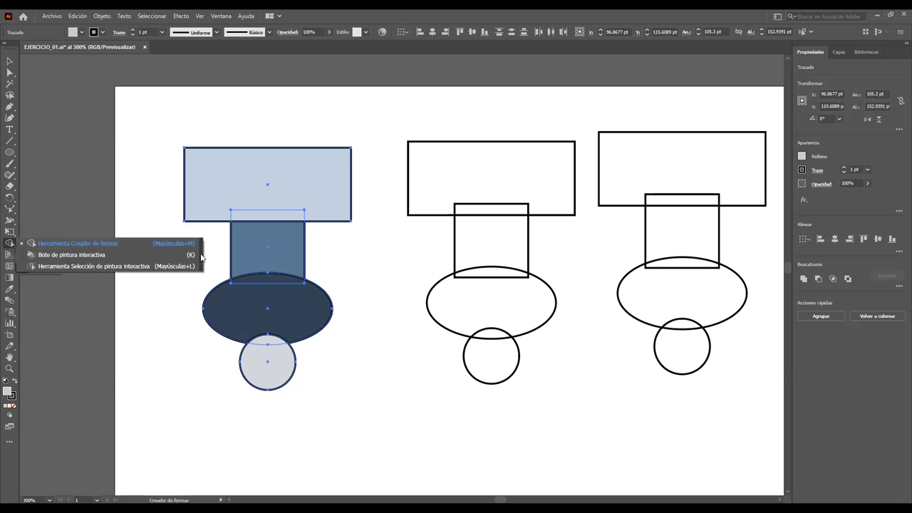
click(202, 257)
drag(30, 253, 140, 96)
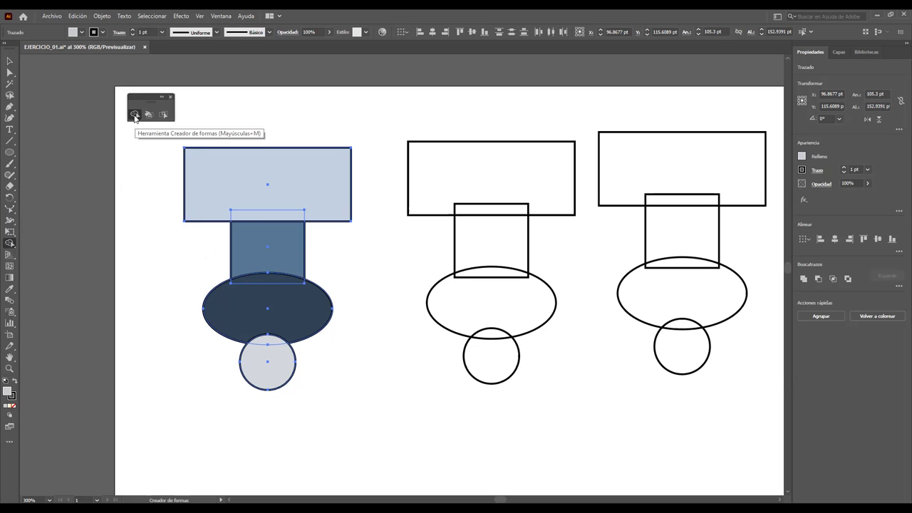
Step: Use Shape Builder to merge the left figure's circle, ellipse, blue square and top rectangle into one grey shape
click(134, 116)
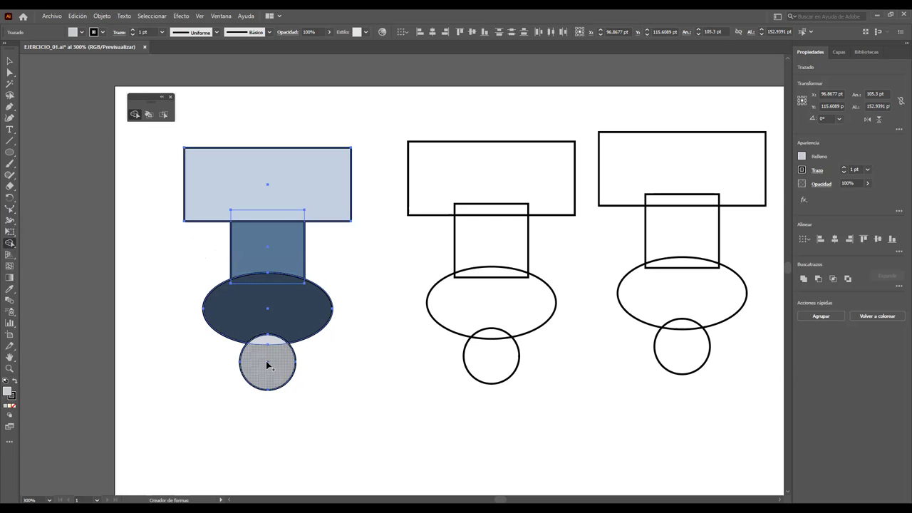
drag(267, 361, 269, 314)
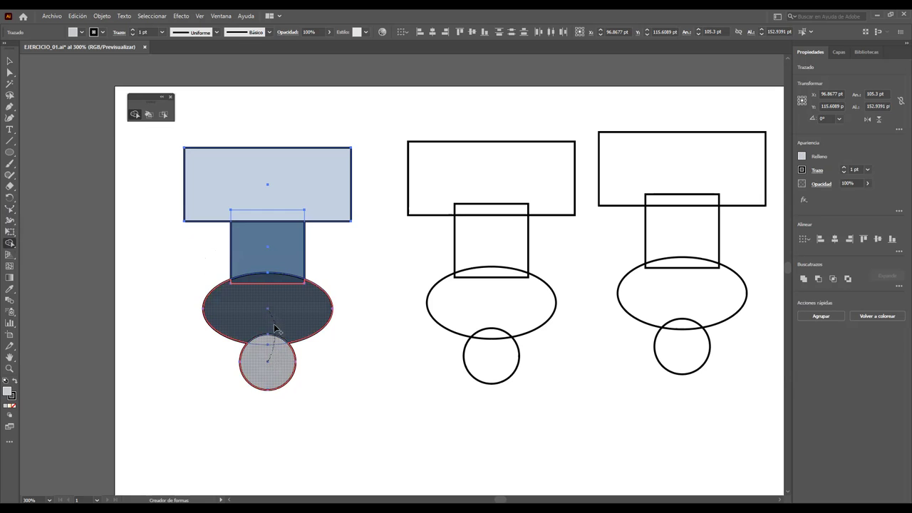
drag(268, 309, 268, 309)
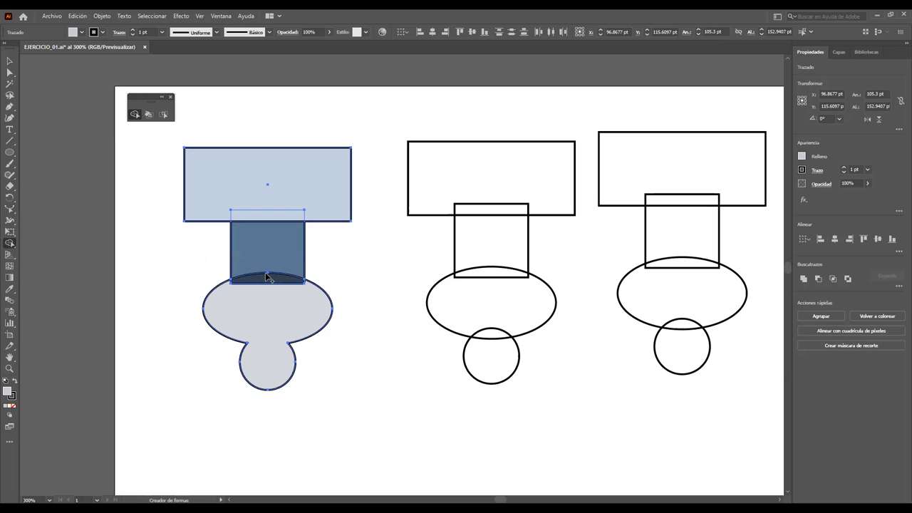
drag(280, 235, 268, 311)
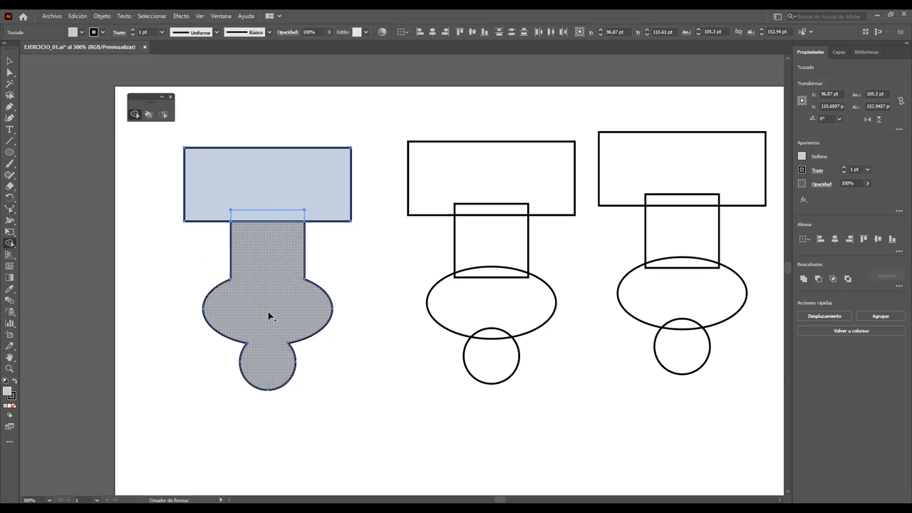
drag(267, 264, 272, 188)
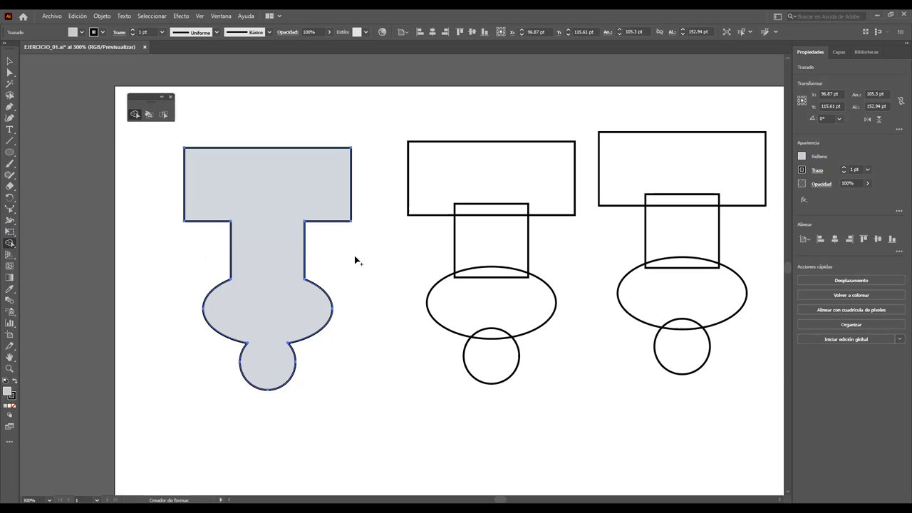
click(10, 62)
Step: Unite the middle figure's four shapes into one outline using the Pathfinder (Buscatrazos) panel
click(273, 99)
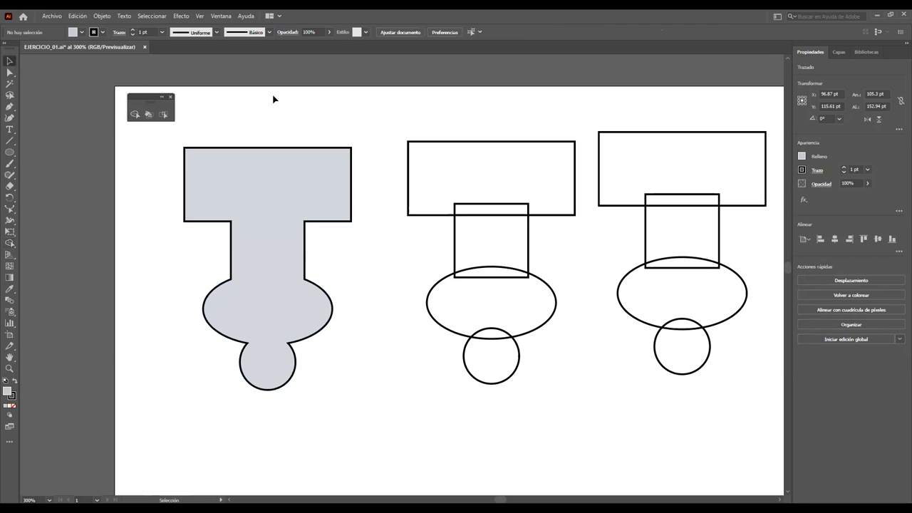
drag(394, 119, 590, 411)
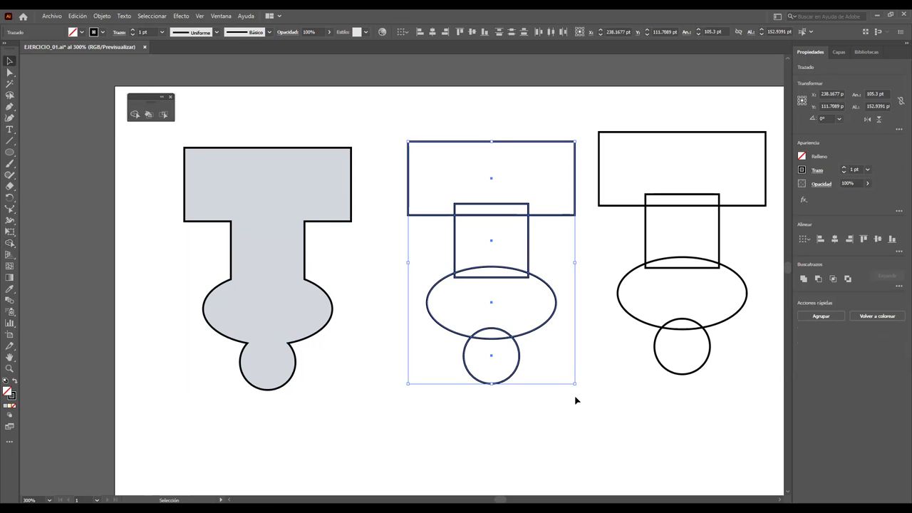
click(222, 17)
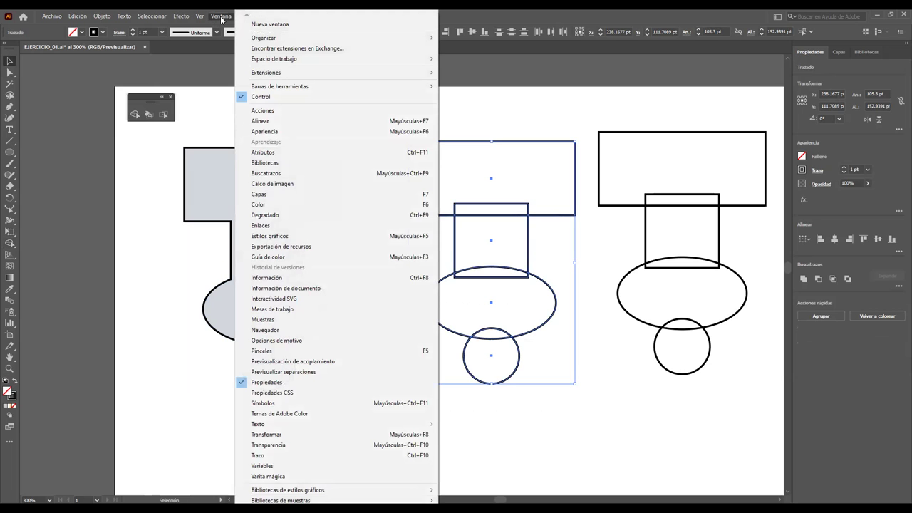
click(316, 173)
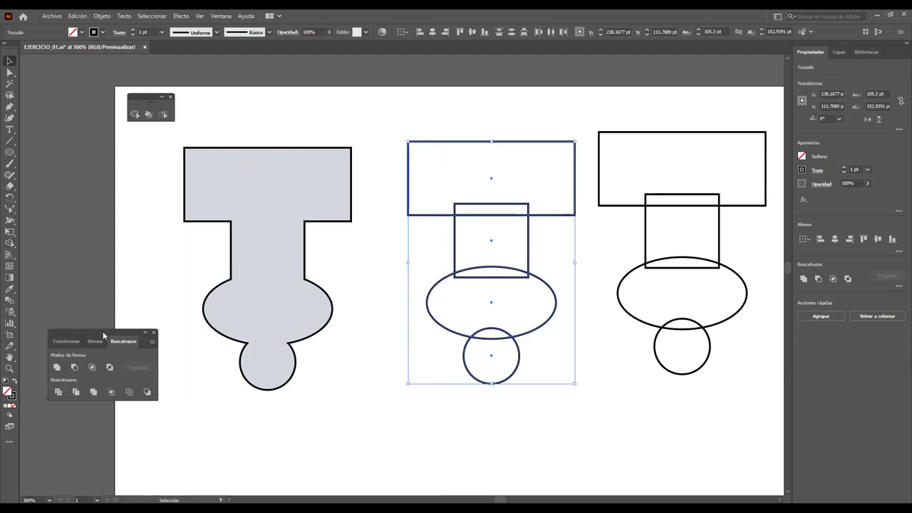
drag(103, 332, 240, 420)
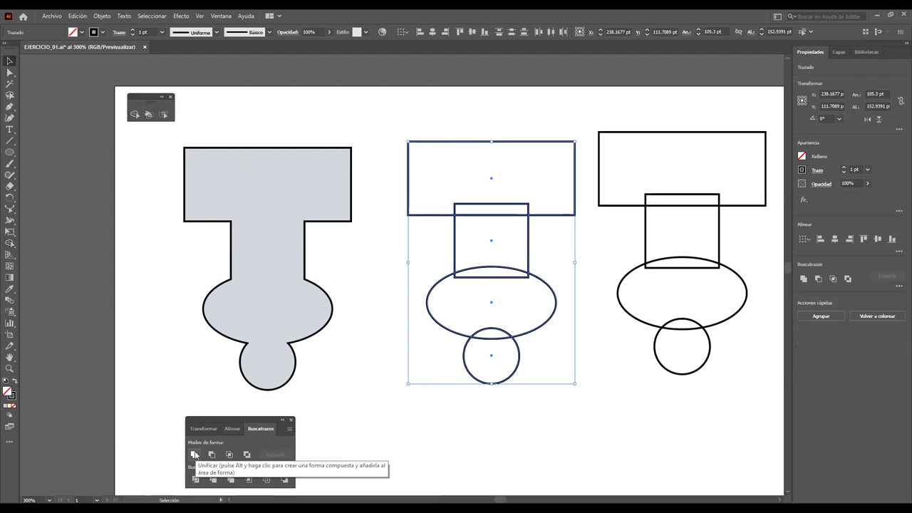
click(193, 455)
Step: Cut the front shapes out of the right figure with Minus Front, leaving a curved-bottom square
mouse_move(601, 139)
mouse_down()
mouse_move(760, 399)
mouse_move(747, 416)
mouse_up()
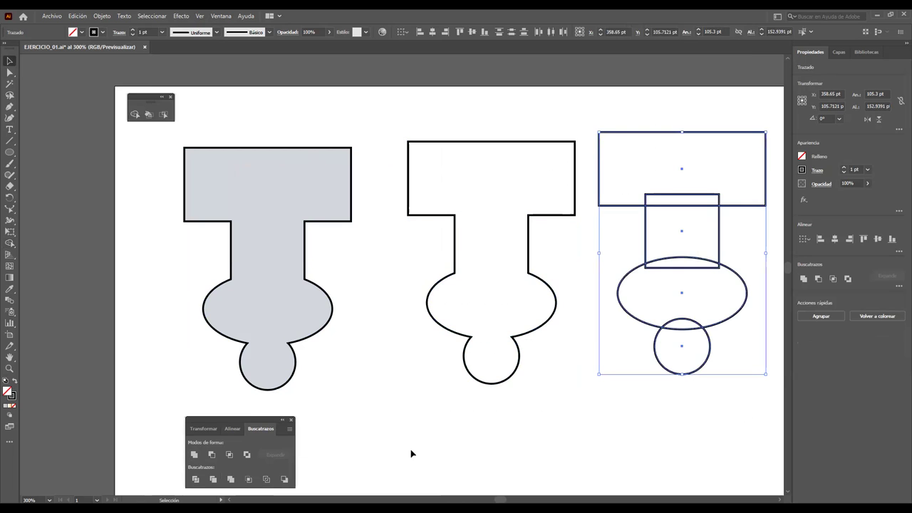
click(212, 454)
click(712, 403)
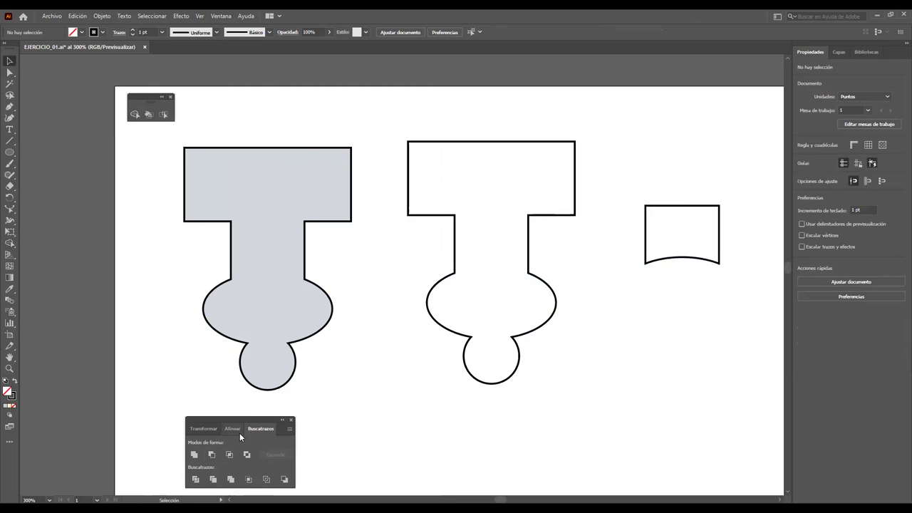
Step: Undo the Minus Front cut to restore the right figure's four separate shapes
drag(237, 424, 197, 382)
key(a)
key(ctrl+z)
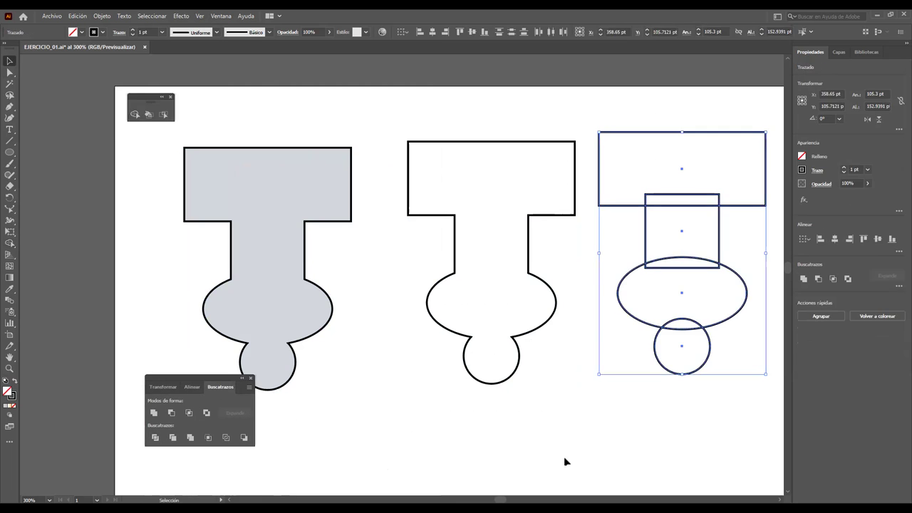
click(563, 461)
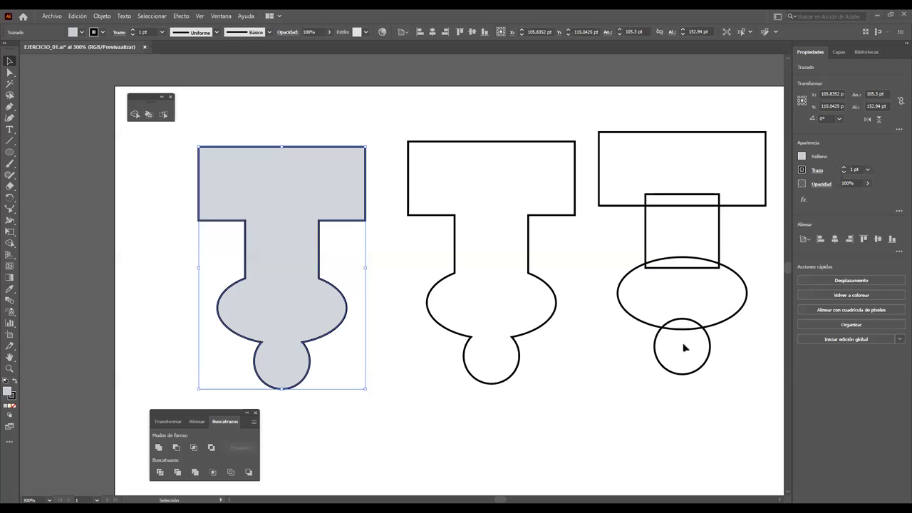
scroll(680, 347, down, 1)
Step: Stretch the small circle into a tall oval and widen the ellipse to the left
click(679, 349)
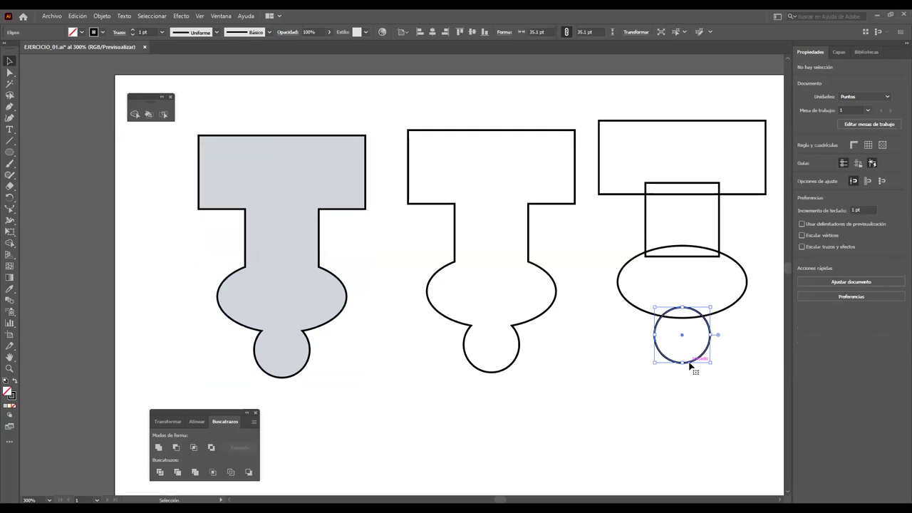
drag(682, 363, 688, 397)
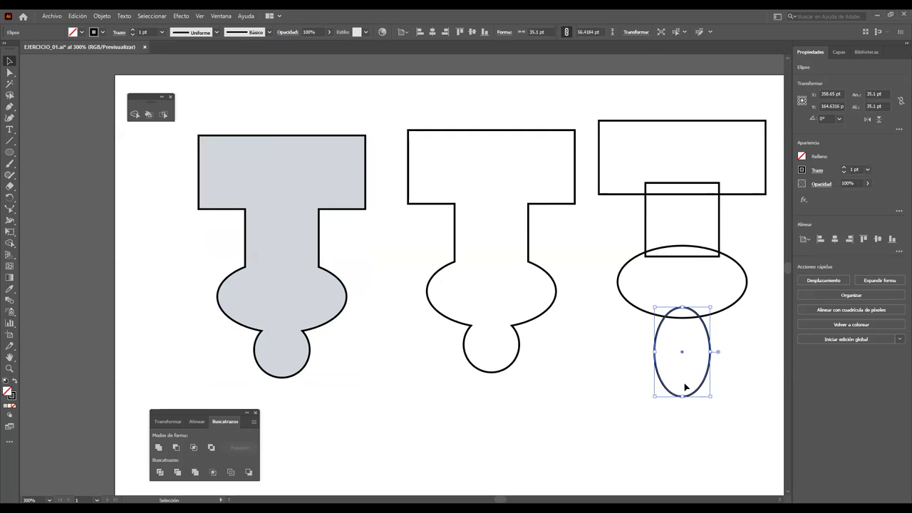
click(636, 302)
click(631, 304)
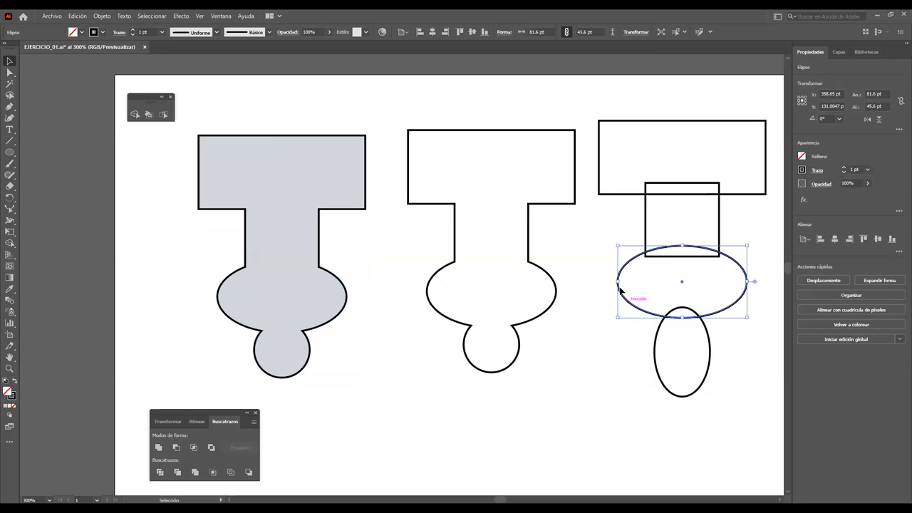
drag(617, 282, 582, 281)
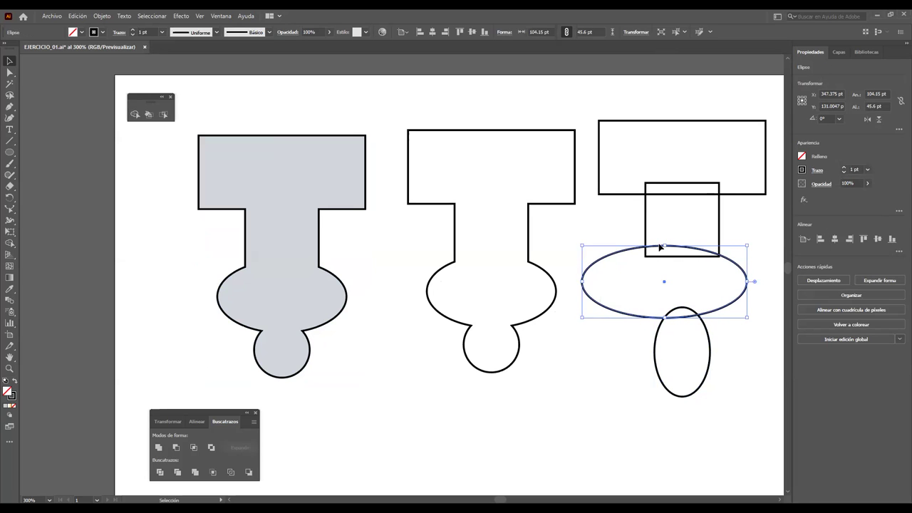
Step: Widen the small rectangle, enlarge the top rectangle, and move the outlined T-shape down-left
click(716, 224)
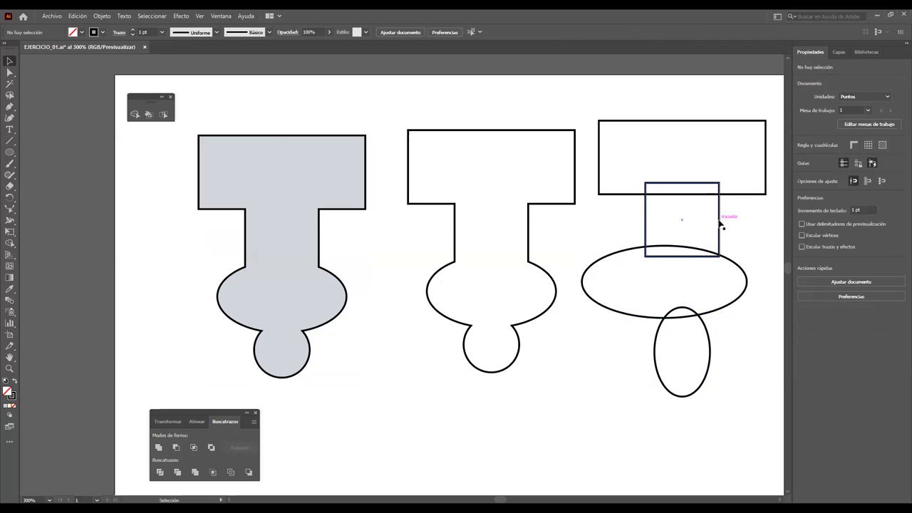
drag(718, 224, 755, 221)
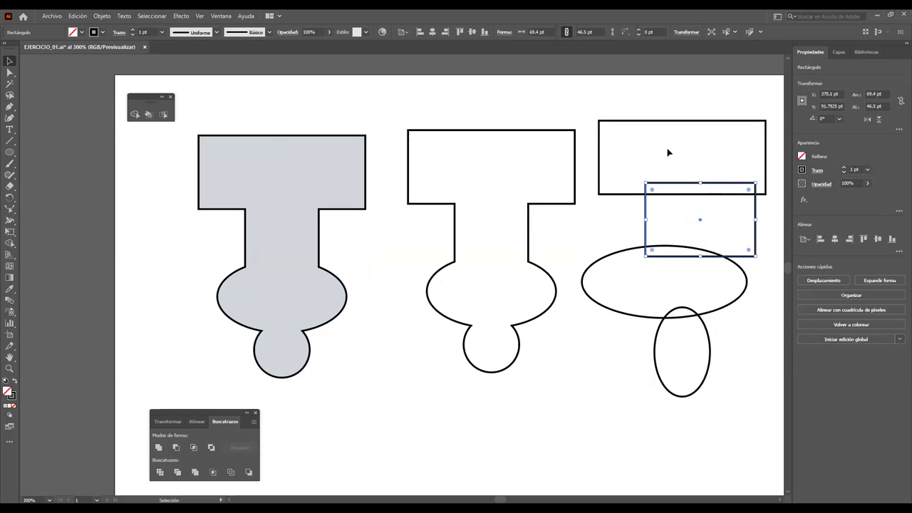
click(621, 133)
click(598, 120)
drag(598, 120, 586, 105)
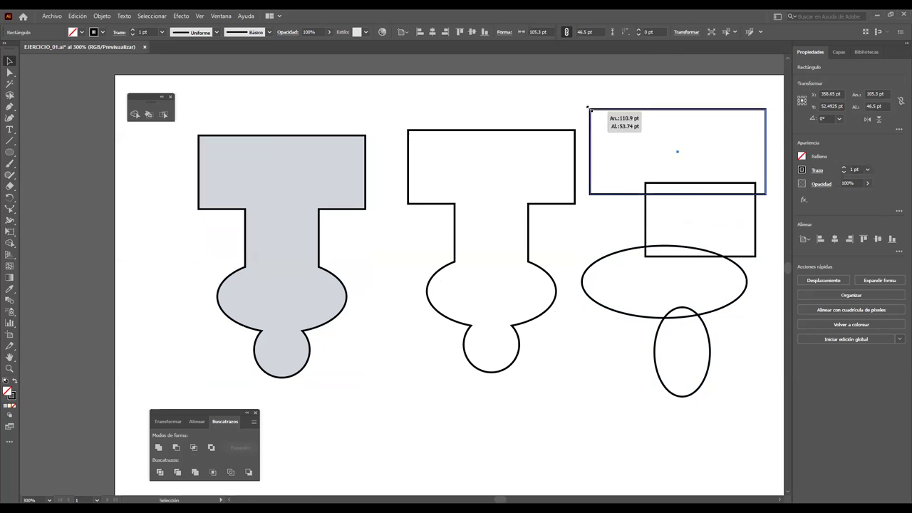
mouse_move(532, 135)
mouse_down()
mouse_move(438, 218)
mouse_move(413, 352)
mouse_move(323, 397)
mouse_move(523, 193)
mouse_move(505, 171)
mouse_up()
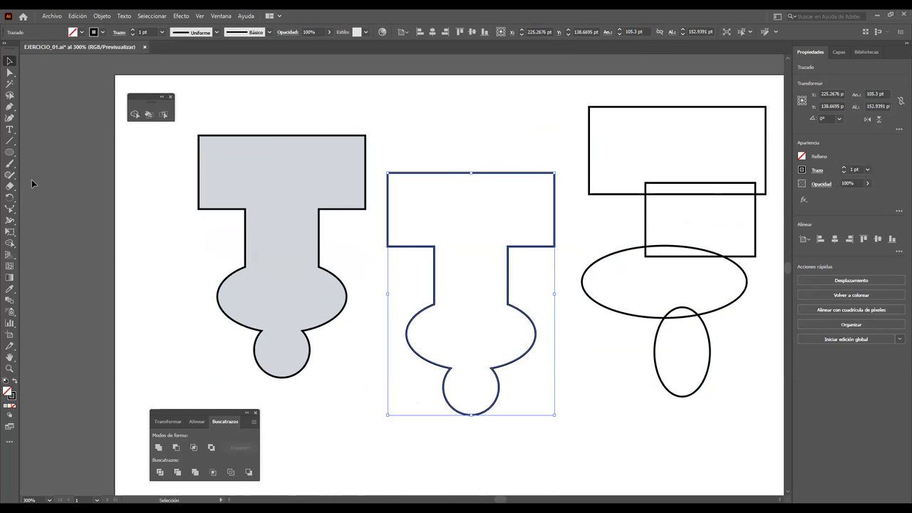
Step: Flip the outlined T-shape upside down with the Reflect tool
click(10, 198)
click(47, 210)
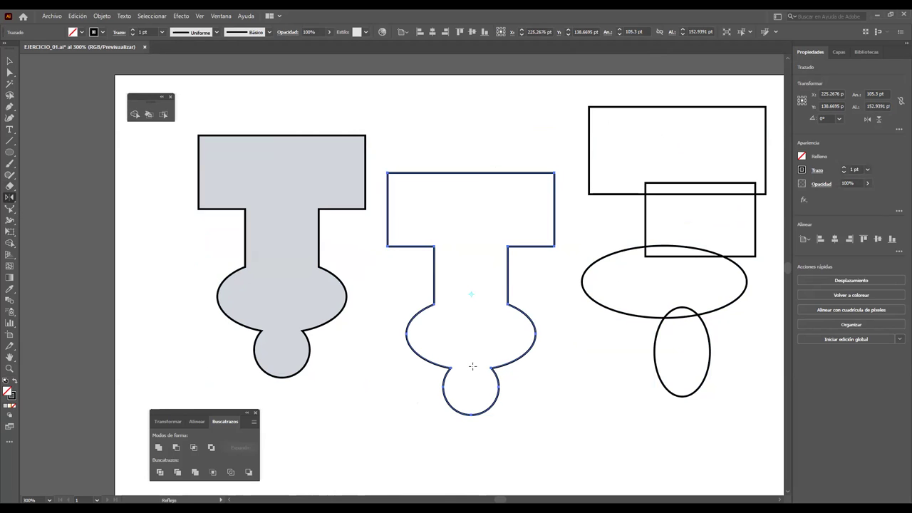
mouse_move(476, 397)
mouse_down()
mouse_move(511, 199)
mouse_move(476, 197)
mouse_up()
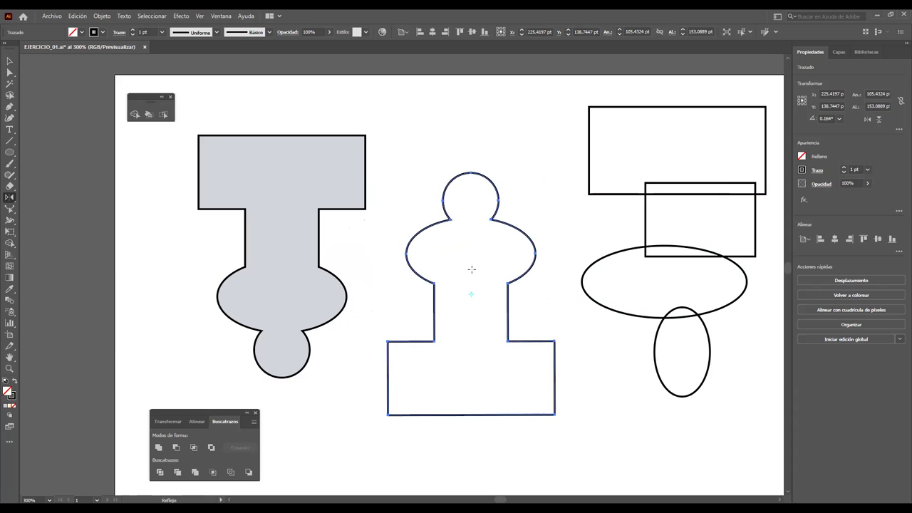
Step: Move the flipped T-shape and the grey T-shape further left
click(9, 62)
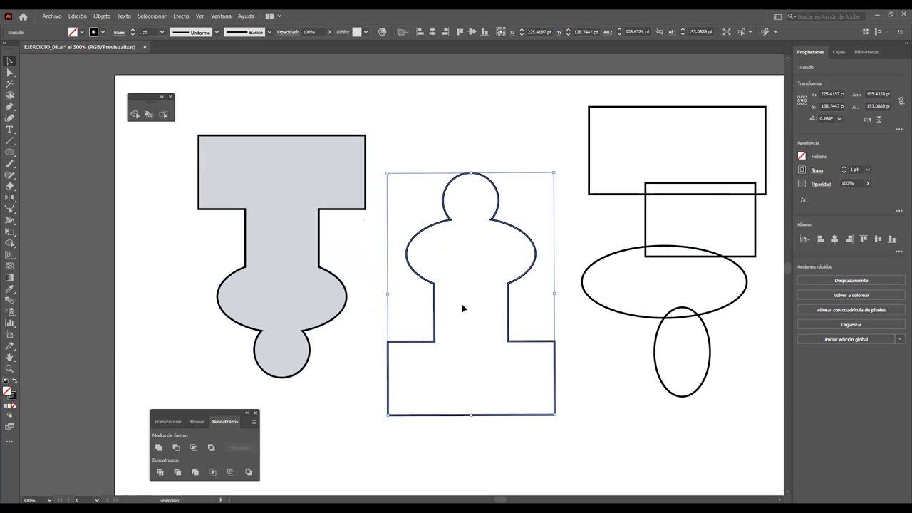
click(439, 260)
drag(415, 268, 391, 218)
drag(332, 210, 271, 214)
drag(382, 225, 332, 226)
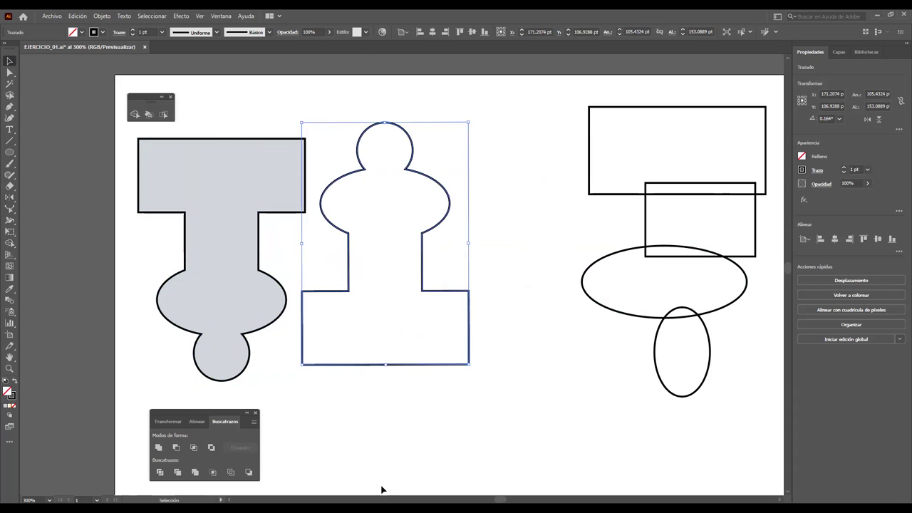
Step: Zoom out and reopen the Pathfinder panel, placing it higher up
key(ctrl+minus)
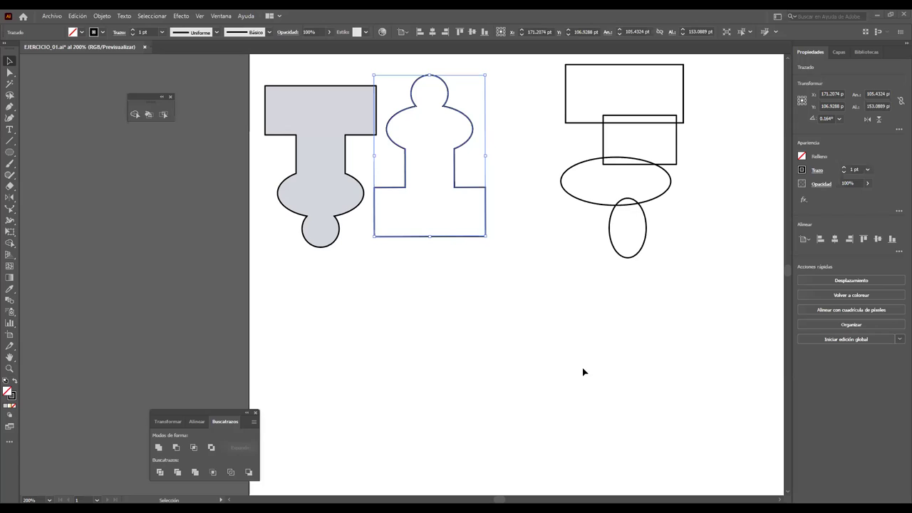
scroll(271, 342, down, 1)
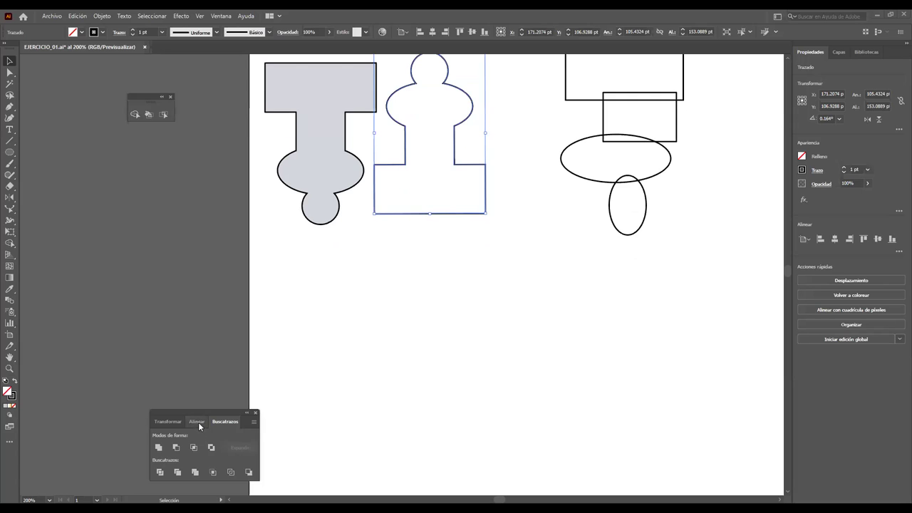
click(255, 413)
click(223, 20)
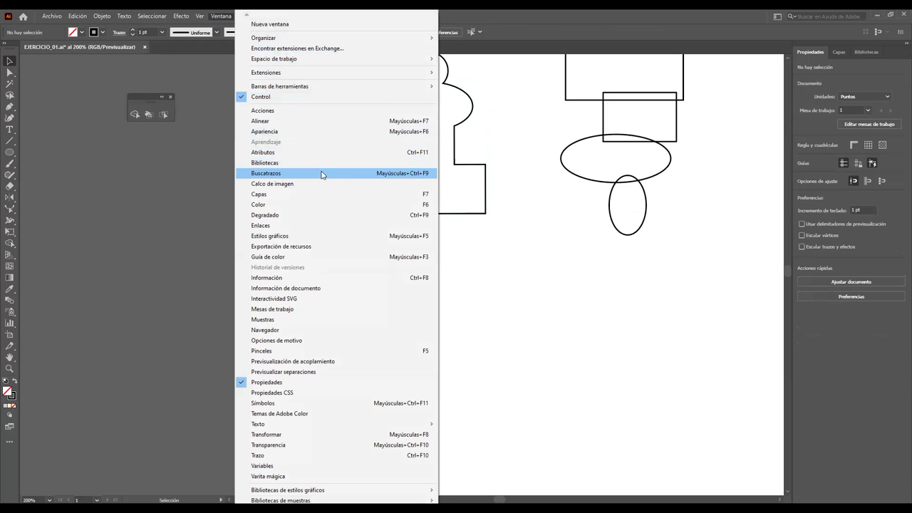
click(322, 173)
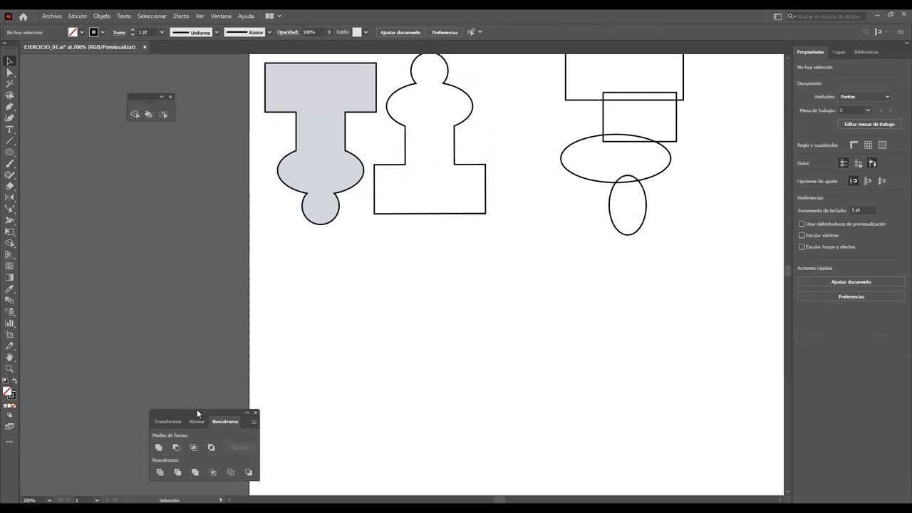
drag(197, 409, 182, 292)
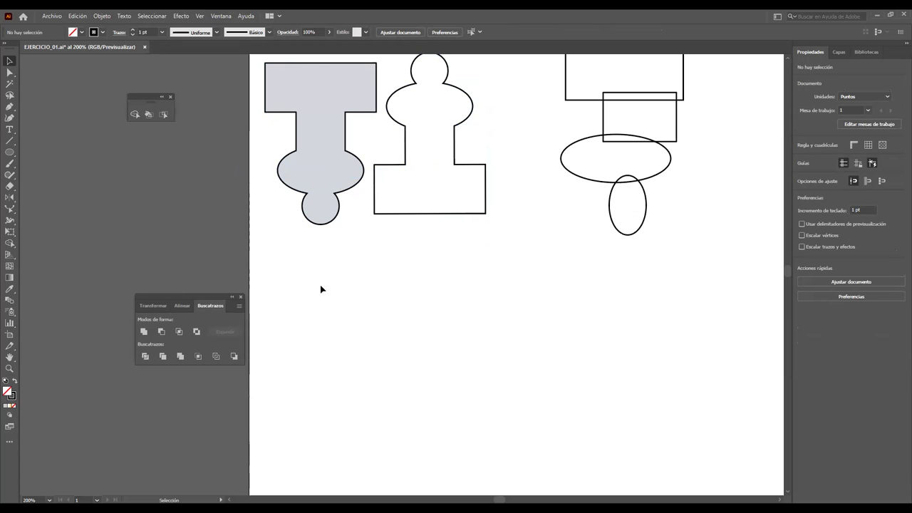
Step: Draw a 107.1 pt circle below the figures and move it right to form a row
click(9, 152)
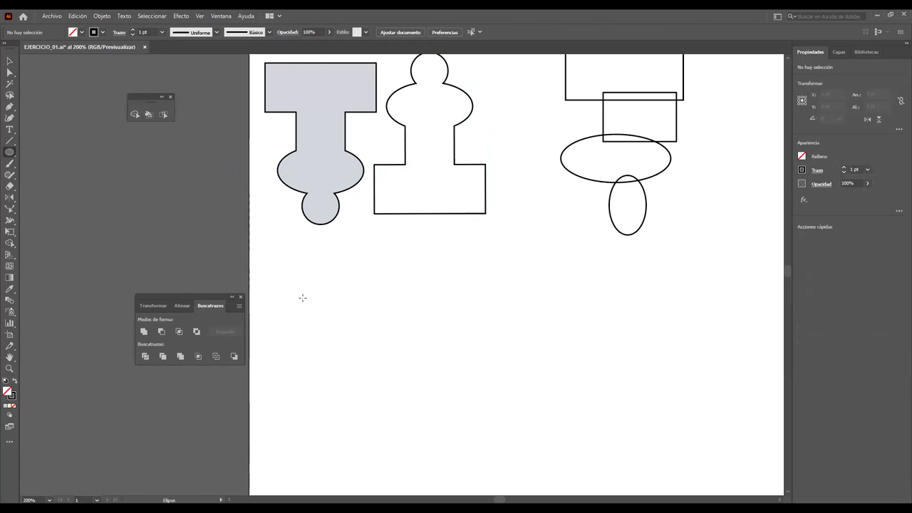
drag(304, 293, 420, 377)
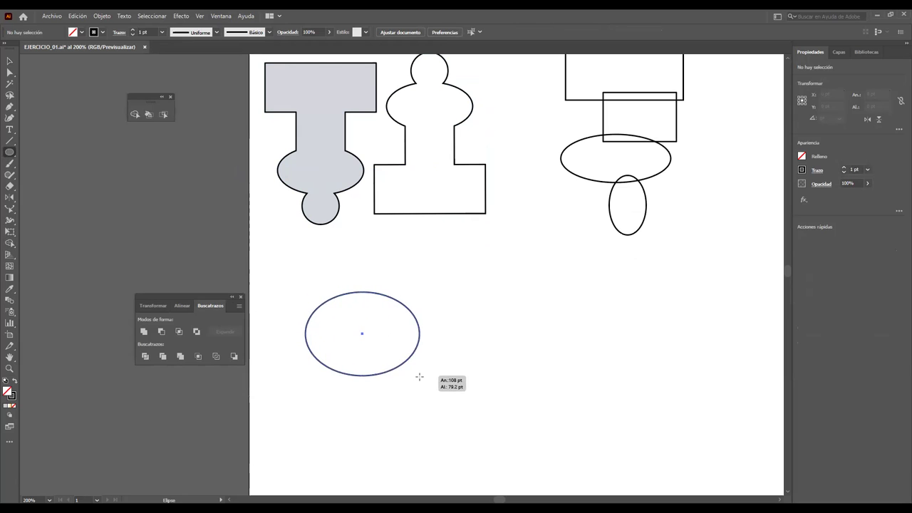
drag(420, 378, 419, 378)
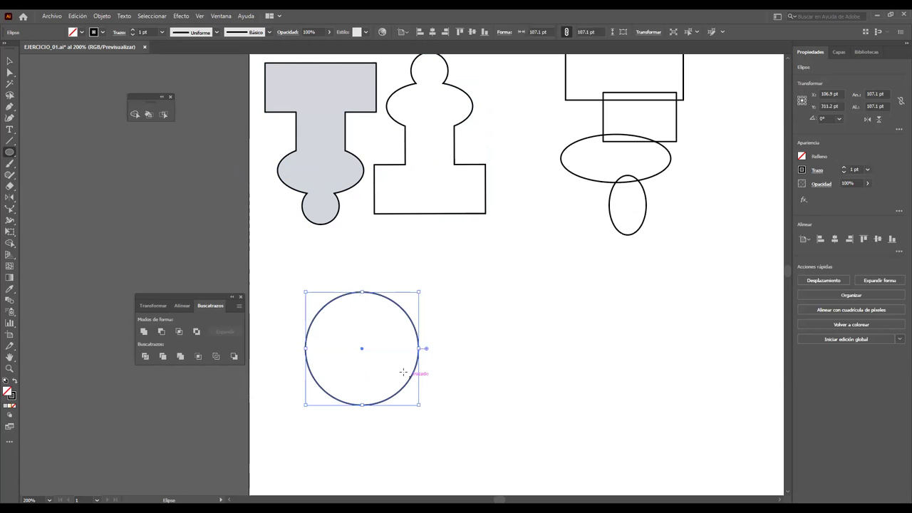
click(9, 62)
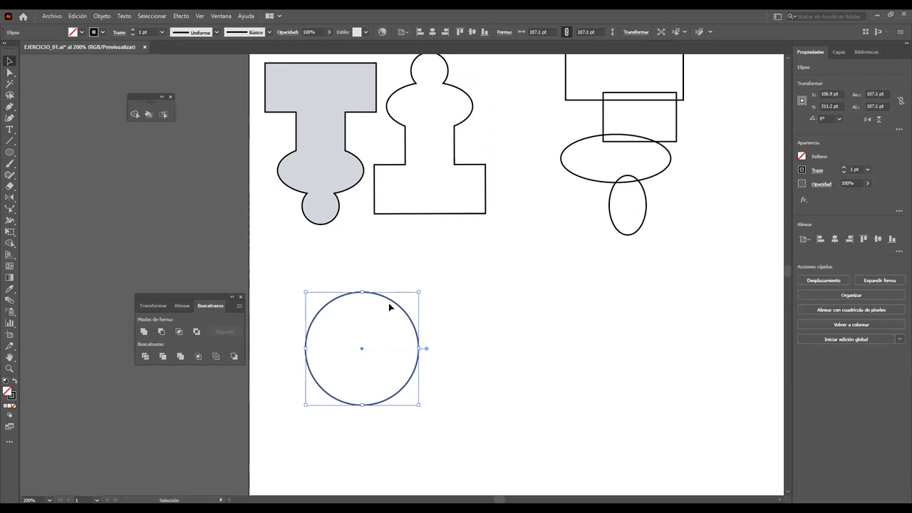
drag(397, 305, 613, 308)
Step: Nudge the first two circles right and vertically centre all four circles
click(347, 330)
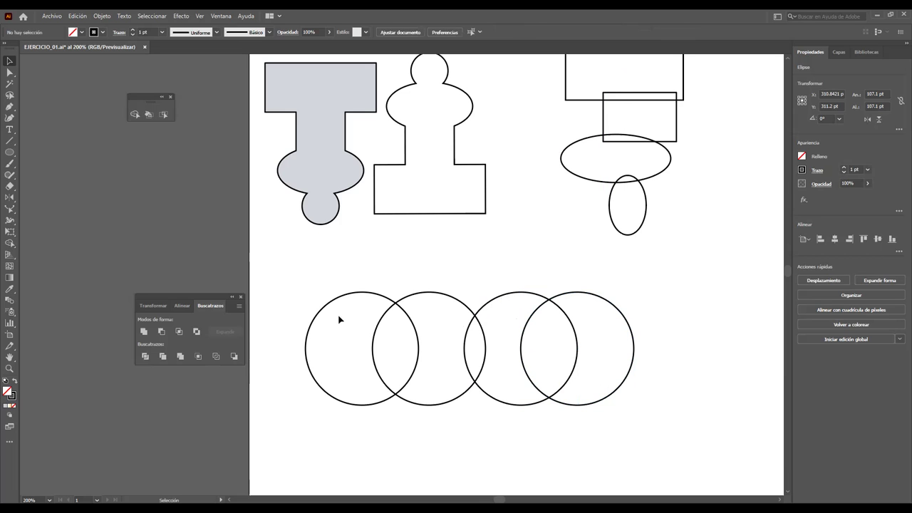
drag(342, 299, 362, 302)
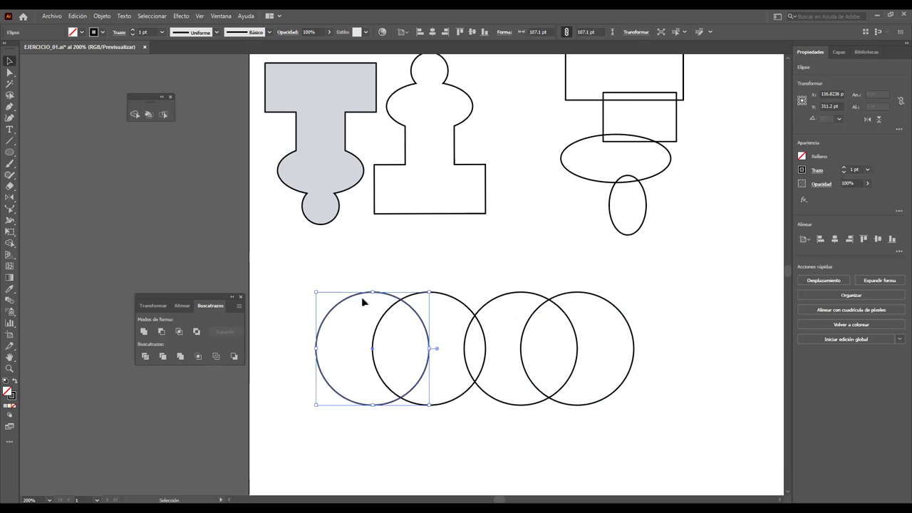
drag(452, 302, 456, 302)
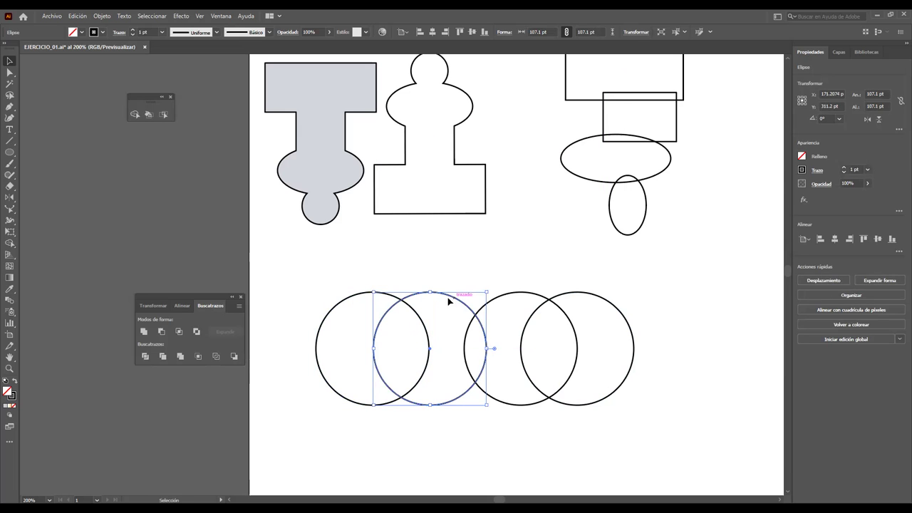
click(308, 275)
drag(290, 254, 676, 436)
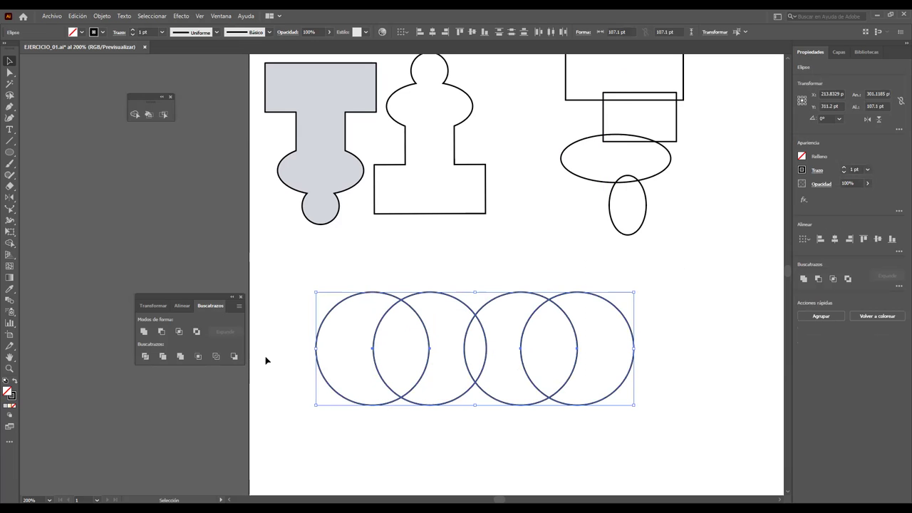
click(182, 305)
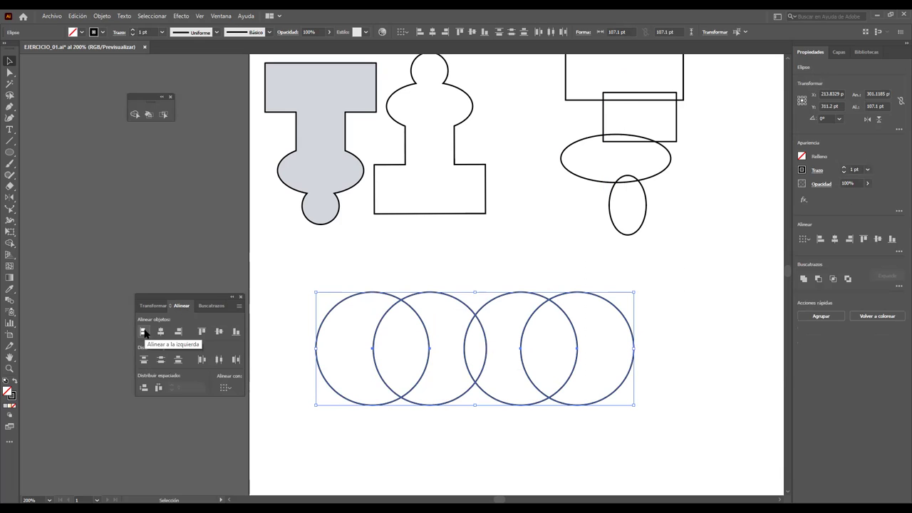
click(218, 333)
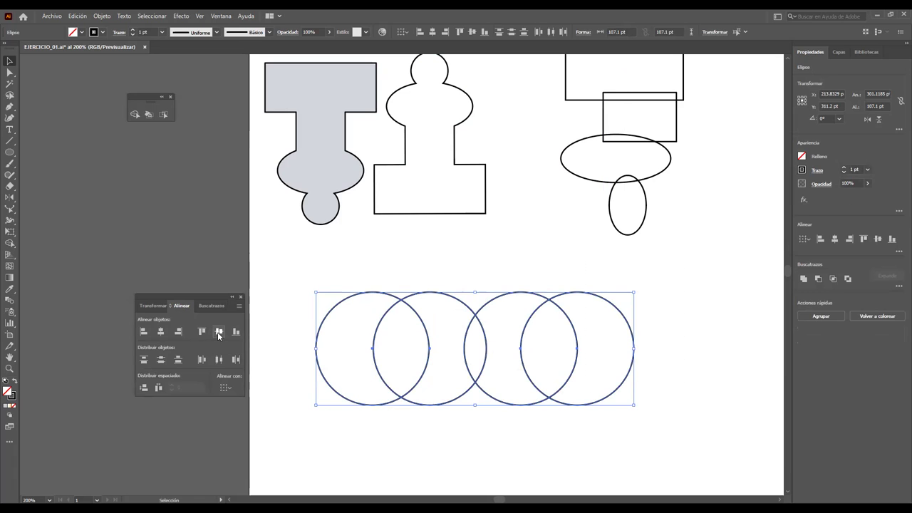
Step: Move the third and fourth circles left for even overlap, then reselect all four
click(533, 301)
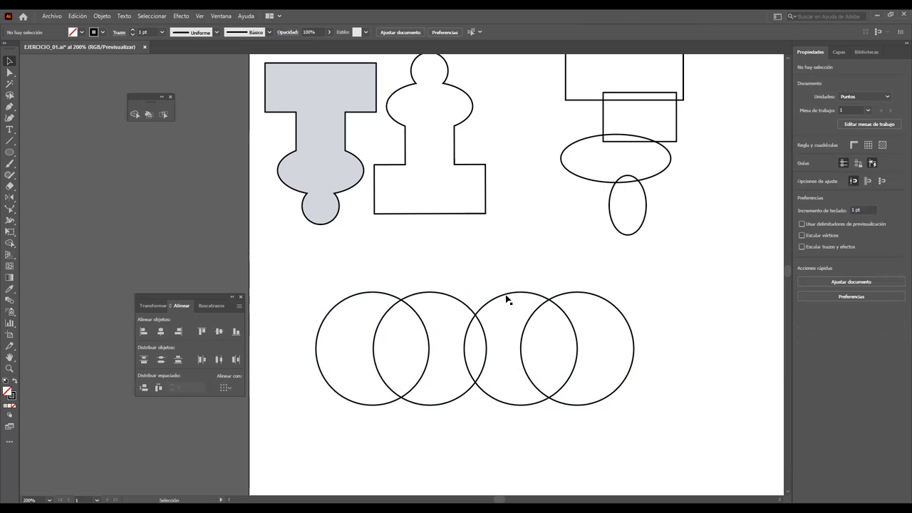
drag(506, 296, 472, 300)
drag(593, 296, 561, 300)
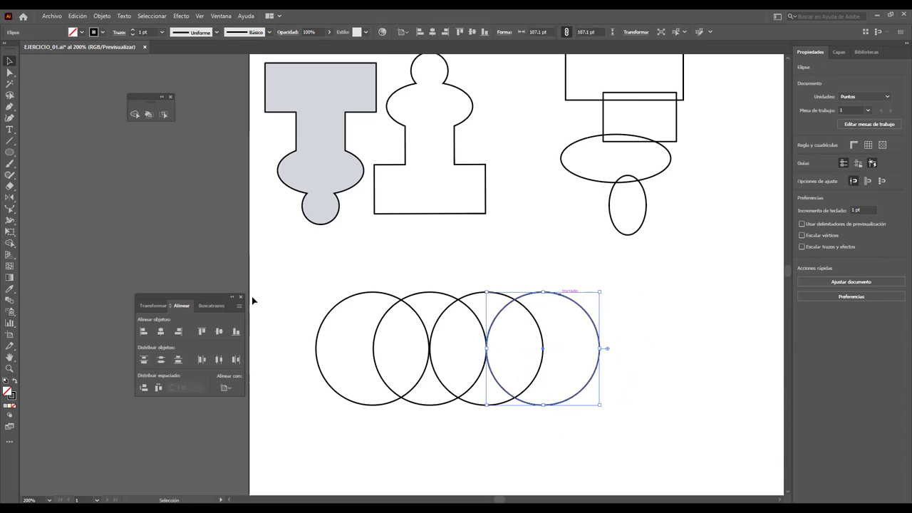
drag(275, 265, 645, 416)
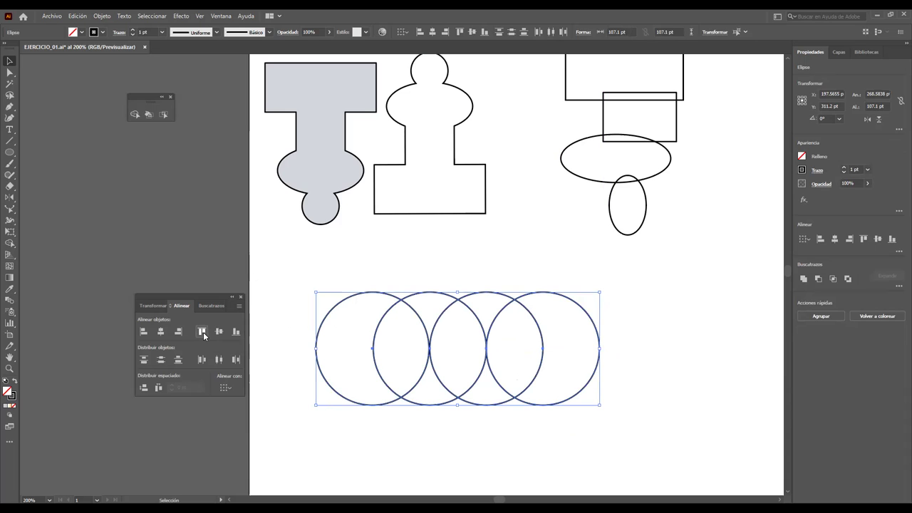
click(574, 269)
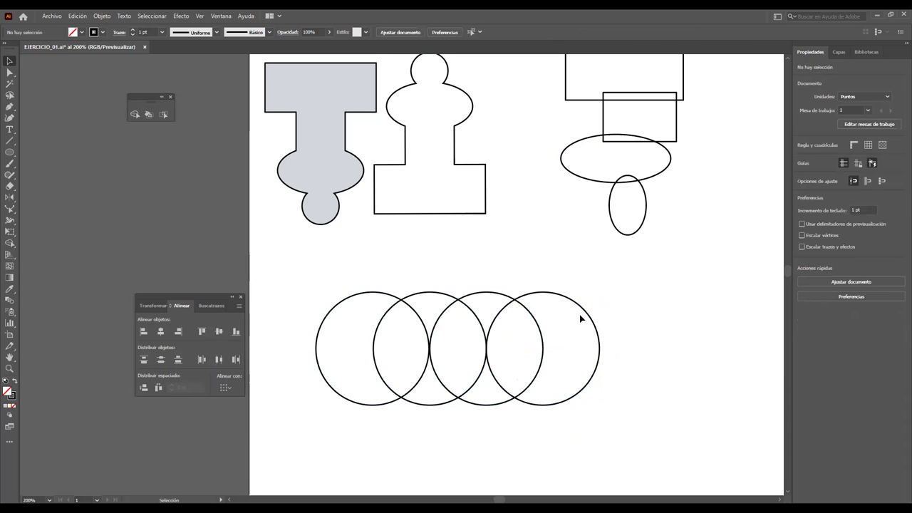
scroll(575, 318, down, 1)
scroll(575, 325, down, 1)
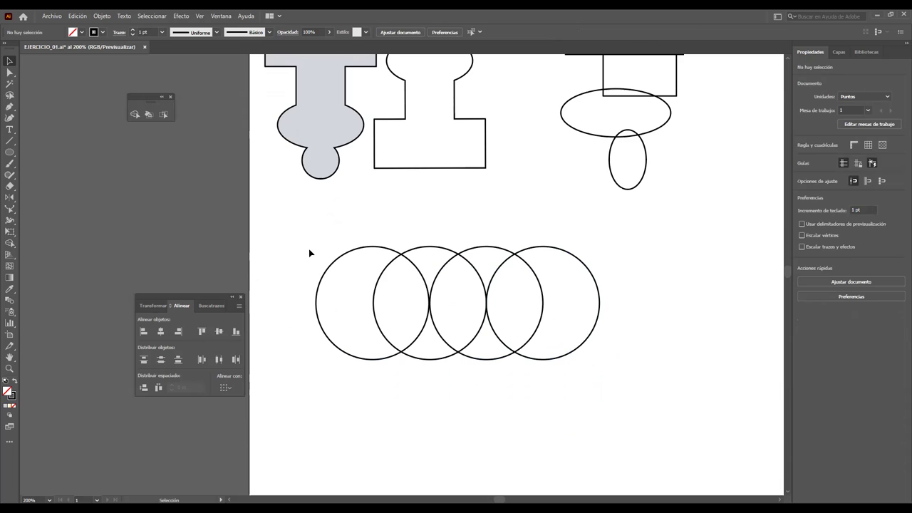
click(212, 307)
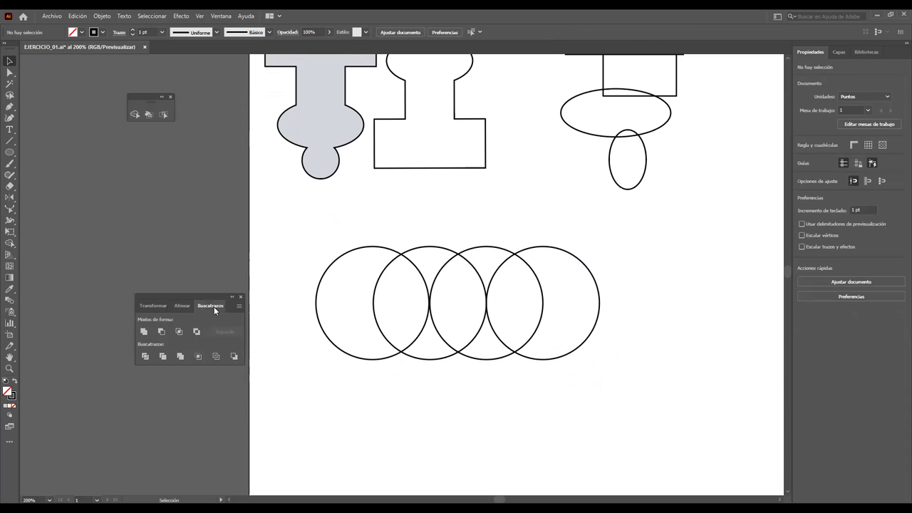
drag(278, 212, 680, 404)
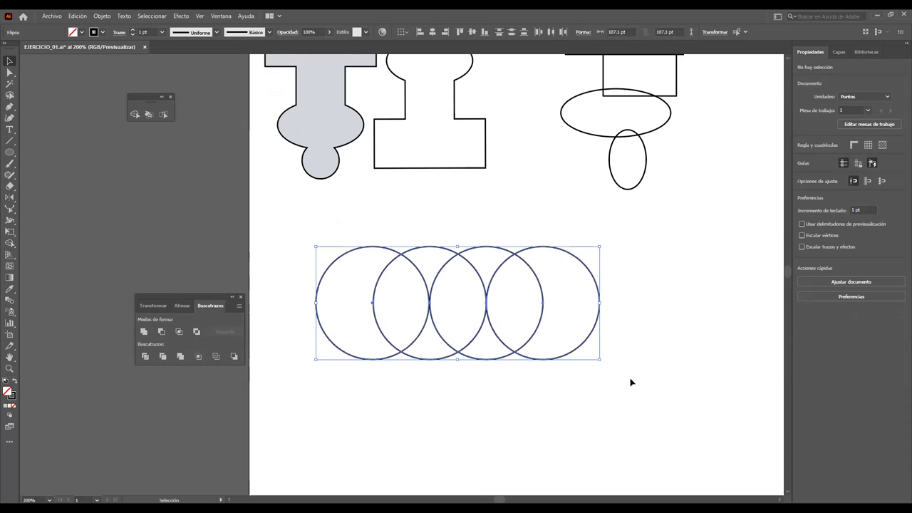
Step: Scale the four circles down and zoom in closely on them
drag(601, 359, 473, 303)
scroll(447, 370, up, 1)
key(a)
scroll(456, 401, left, 2)
key(v)
scroll(470, 406, up, 3)
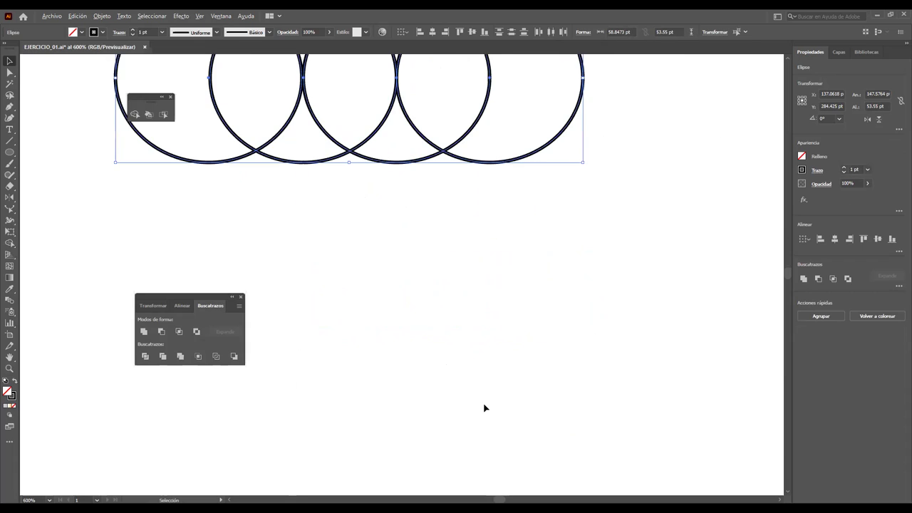
scroll(483, 406, down, 1)
scroll(486, 428, up, 3)
scroll(490, 448, up, 1)
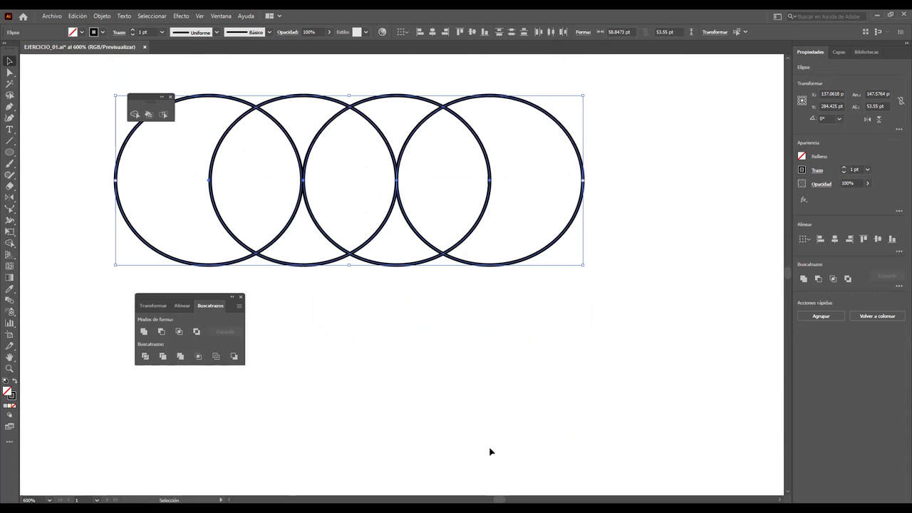
scroll(493, 471, up, 1)
scroll(494, 486, left, 5)
scroll(494, 486, right, 6)
scroll(494, 486, left, 1)
scroll(494, 486, left, 2)
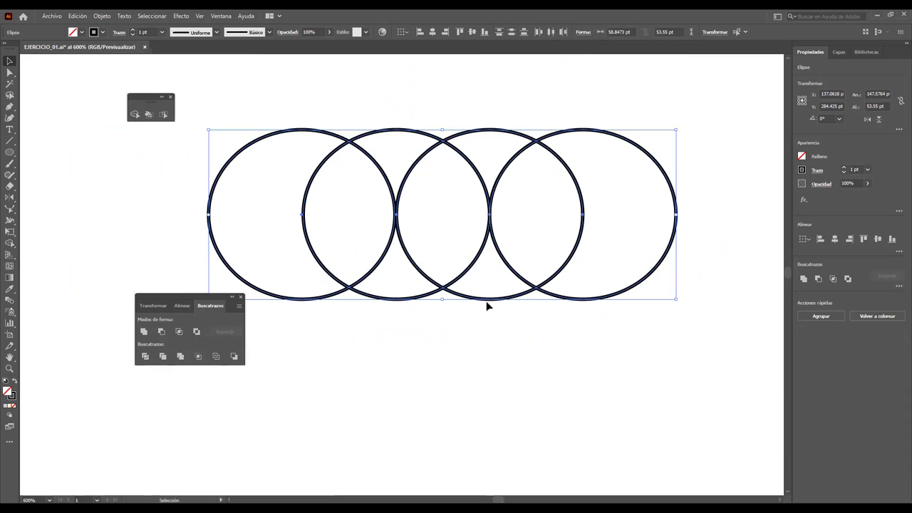
Step: Move the circle row left and reselect all four circles
drag(464, 299, 313, 280)
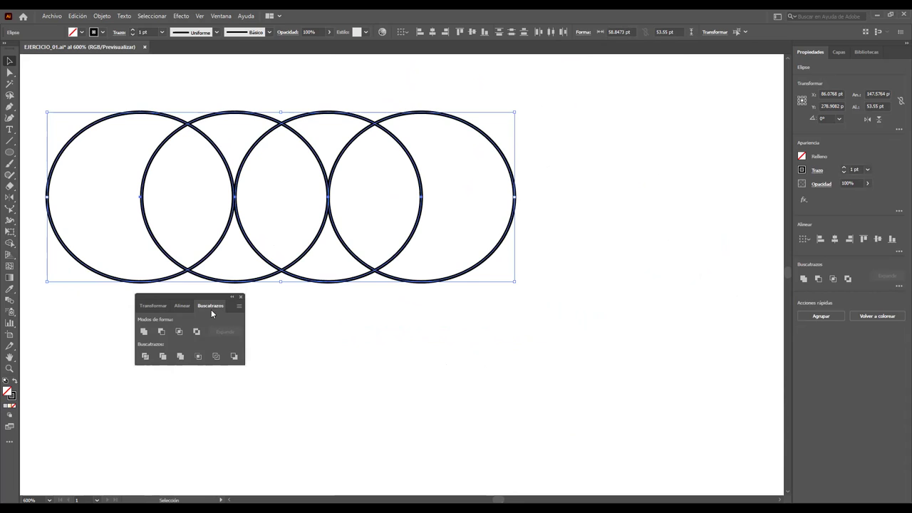
drag(206, 298, 71, 390)
scroll(292, 299, down, 1)
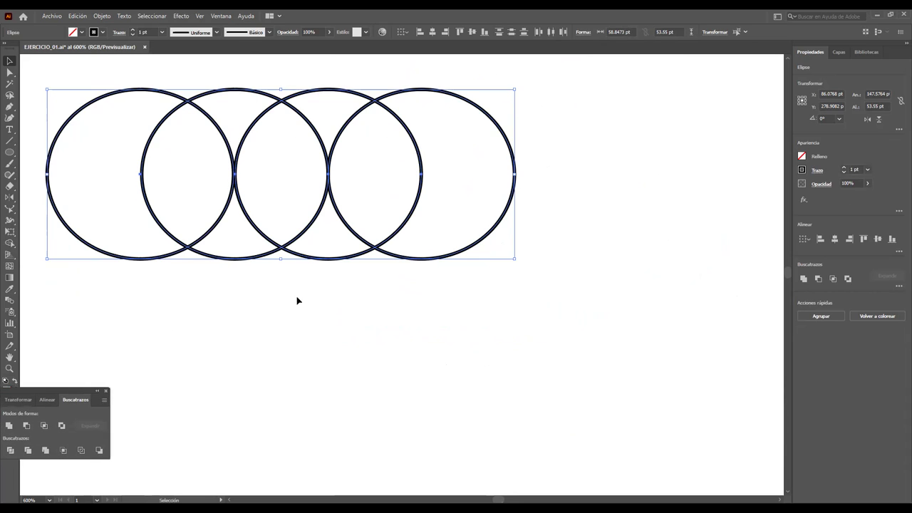
scroll(337, 284, down, 1)
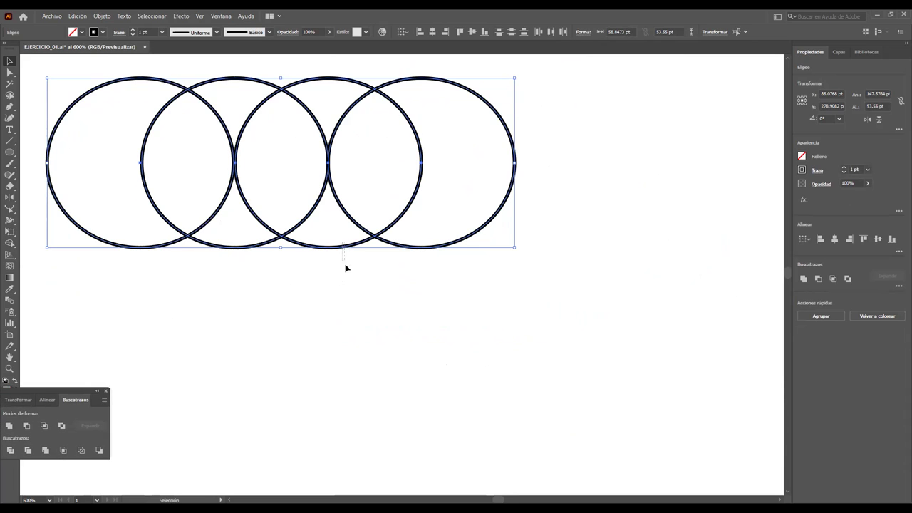
click(349, 246)
drag(627, 299, 50, 62)
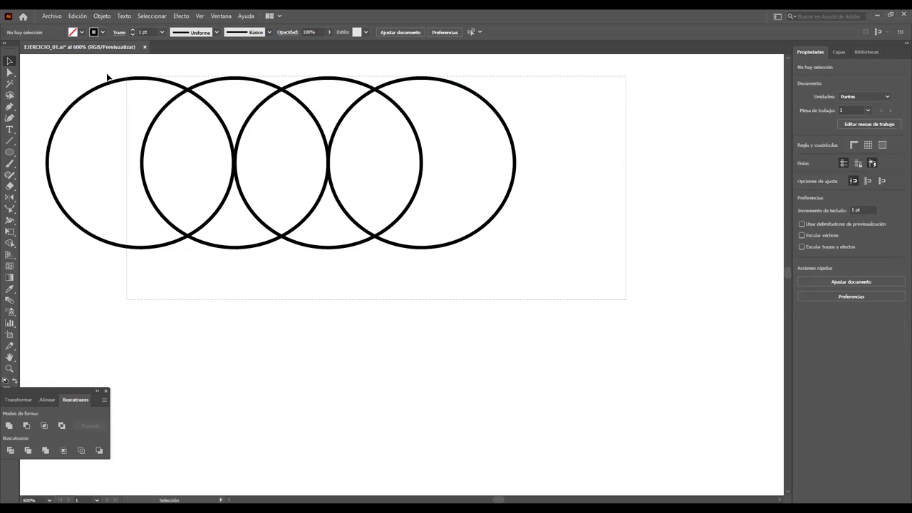
Step: Place a copy of the circle row directly below the original
mouse_move(329, 158)
mouse_down()
mouse_move(328, 321)
mouse_move(346, 336)
mouse_up()
scroll(354, 334, down, 1)
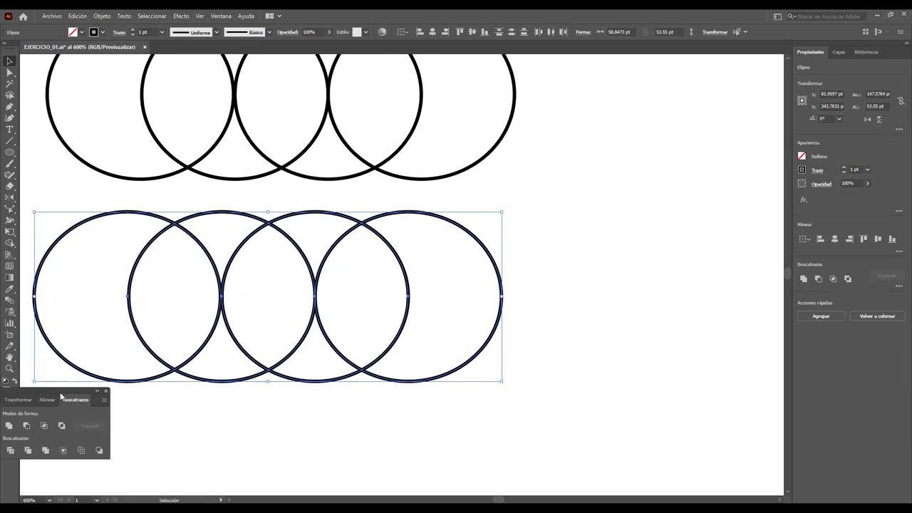
drag(59, 392, 604, 101)
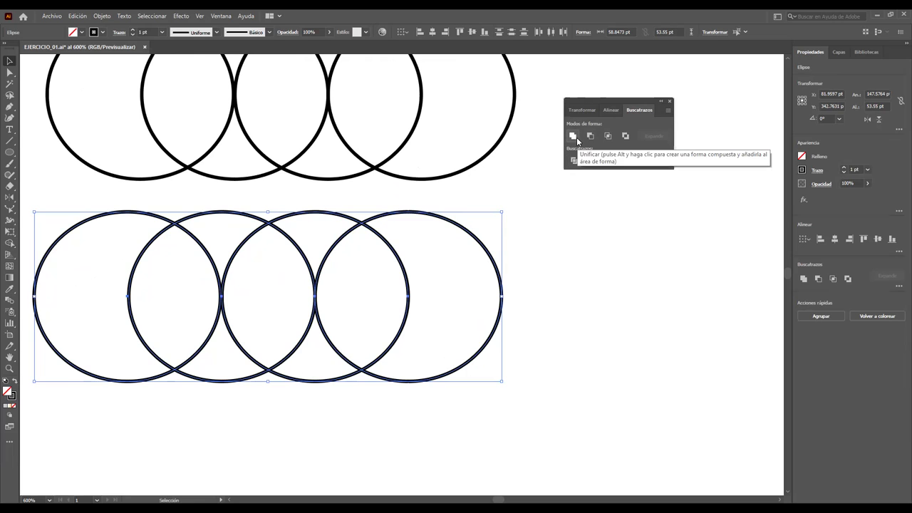
Step: Unite the lower row of four circles into a single wavy outline with Pathfinder Unite
click(576, 137)
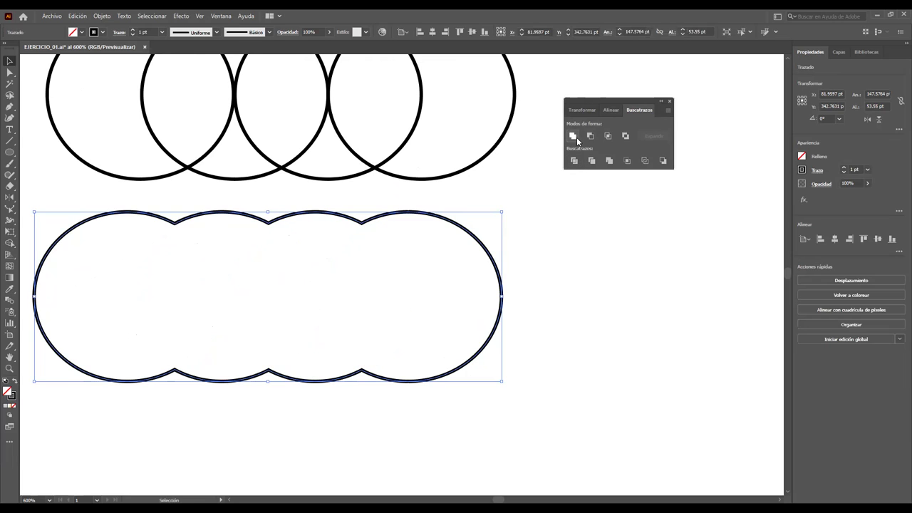
click(647, 251)
scroll(625, 260, right, 1)
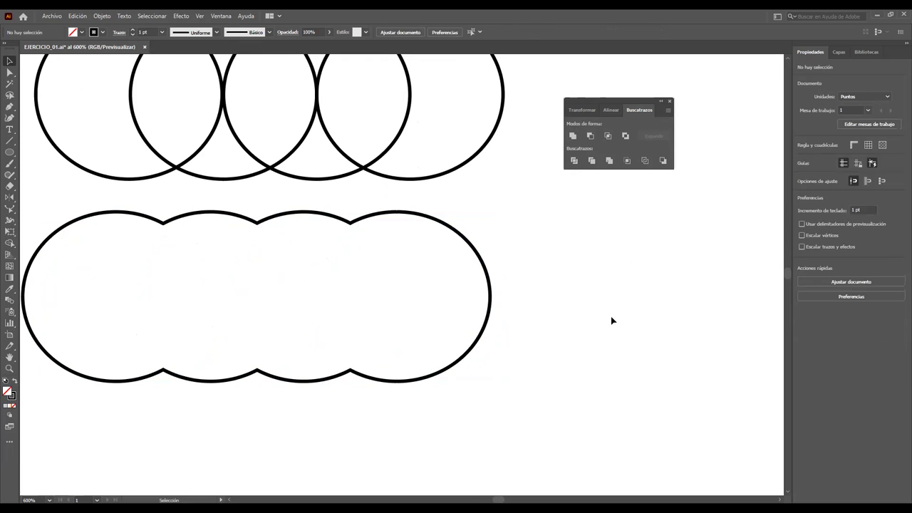
scroll(584, 483, down, 3)
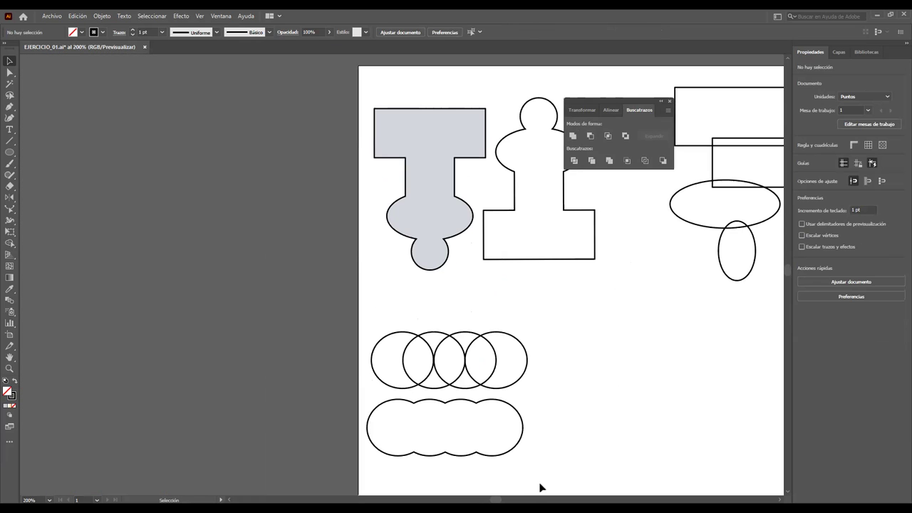
scroll(539, 469, up, 2)
scroll(539, 463, up, 1)
scroll(539, 467, down, 2)
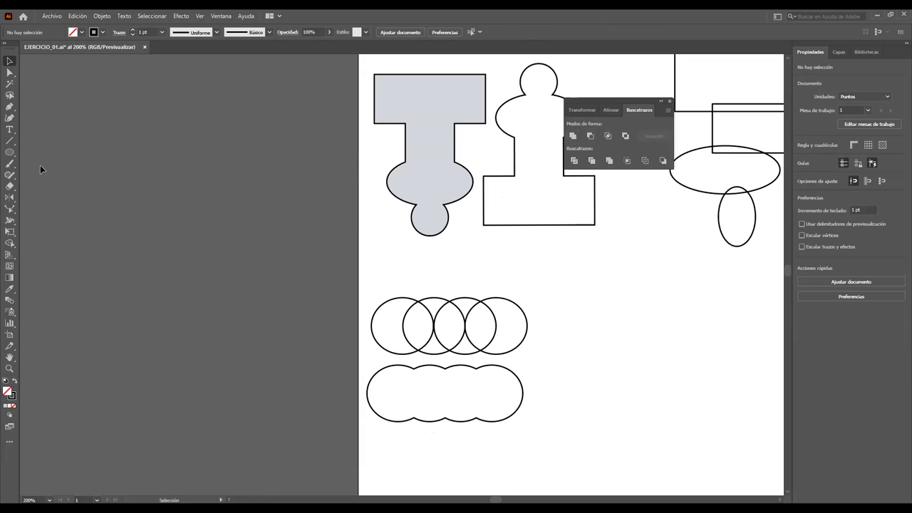
Step: Type the label 'UNIFICAR' inside the merged cloud shape
click(397, 394)
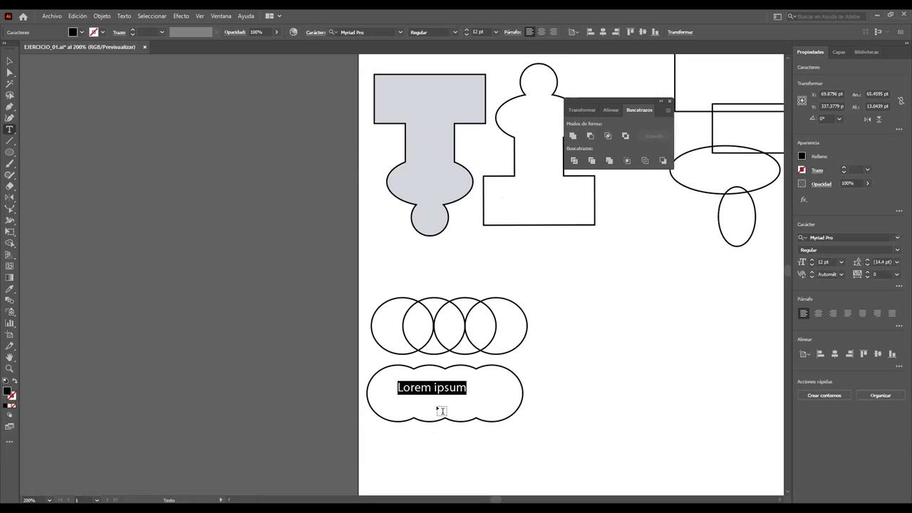
text(UNI)
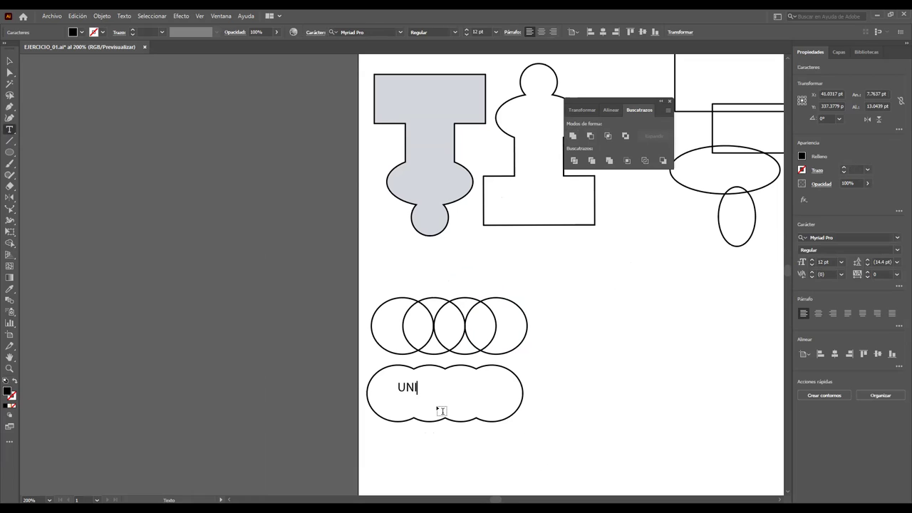
text(FICA)
text(R)
click(9, 61)
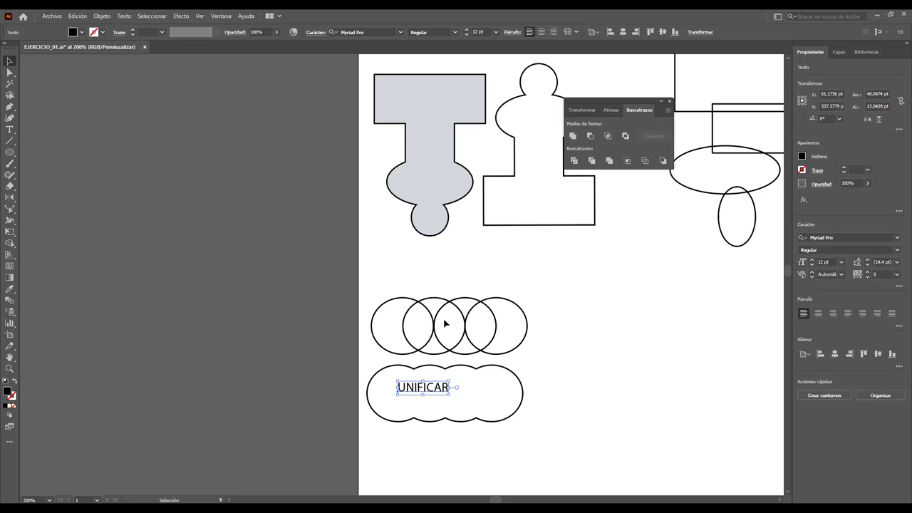
mouse_move(371, 286)
mouse_down()
mouse_move(543, 360)
mouse_move(524, 340)
mouse_up()
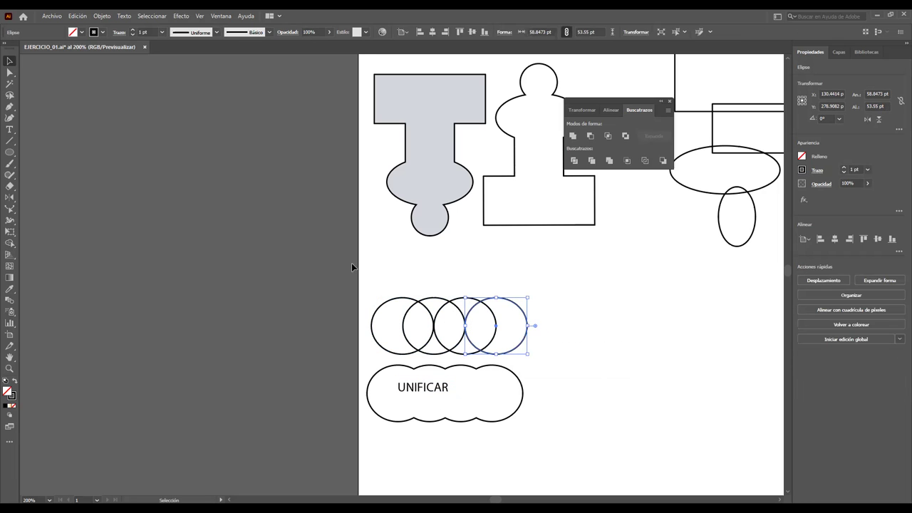
Step: Copy the circle row beside UNIFICAR, split it with Dividir, and nudge it right
mouse_move(363, 279)
mouse_down()
mouse_move(528, 358)
mouse_move(689, 407)
mouse_up()
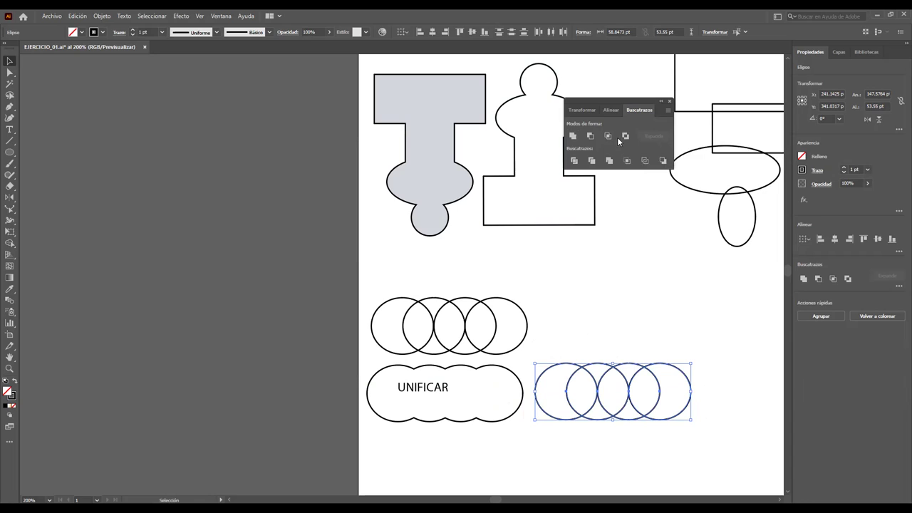
click(575, 162)
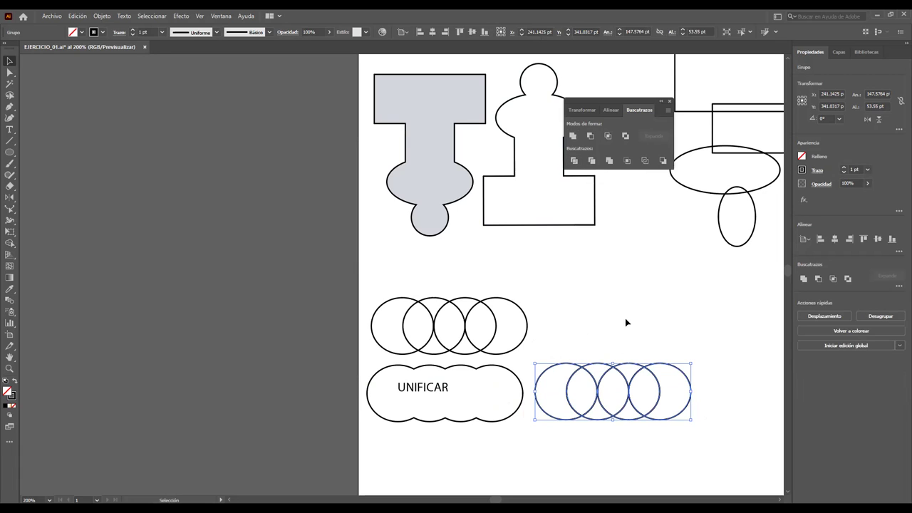
click(618, 278)
click(675, 369)
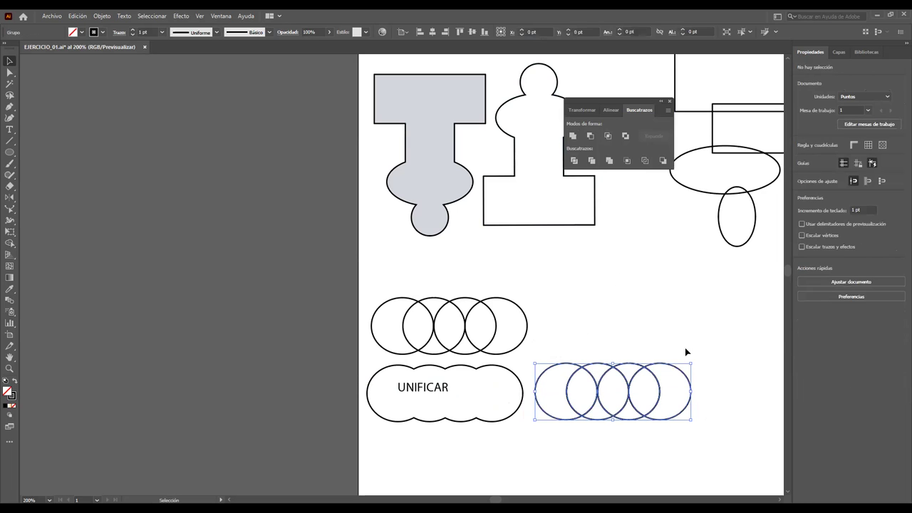
drag(674, 370, 686, 366)
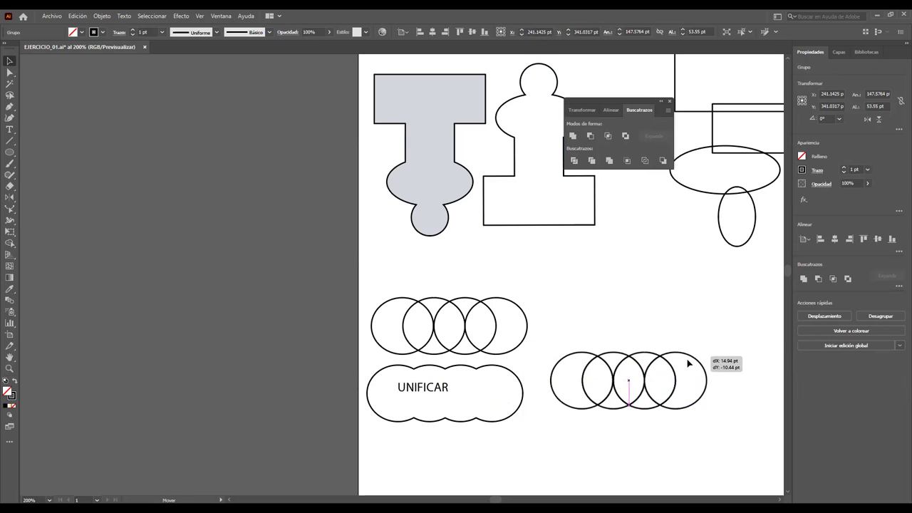
Step: Ungroup the divided circles and pull the right crescent, lens and lower piece out of the row
right_click(685, 366)
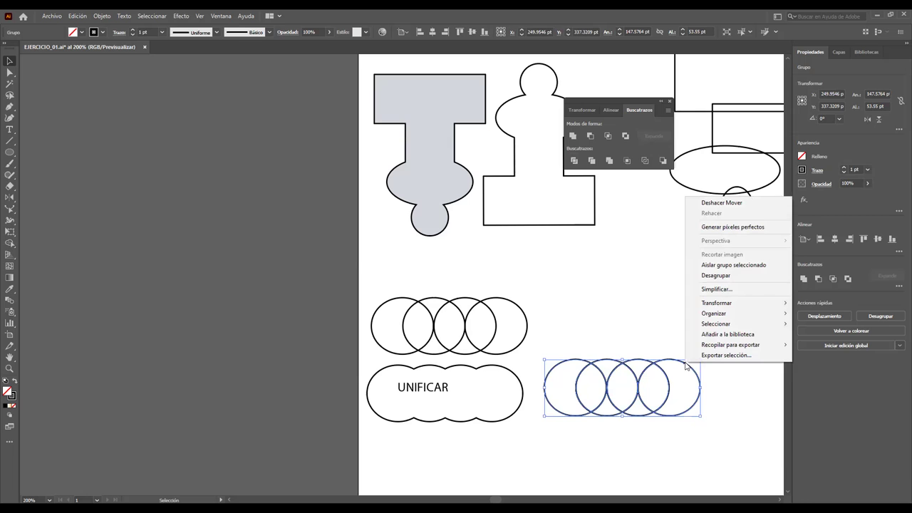
click(731, 276)
click(682, 315)
drag(686, 367, 716, 349)
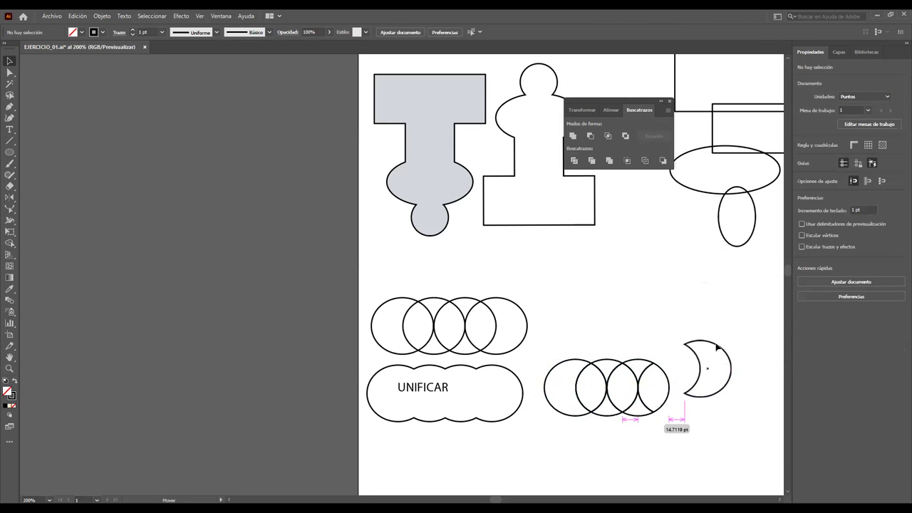
click(667, 369)
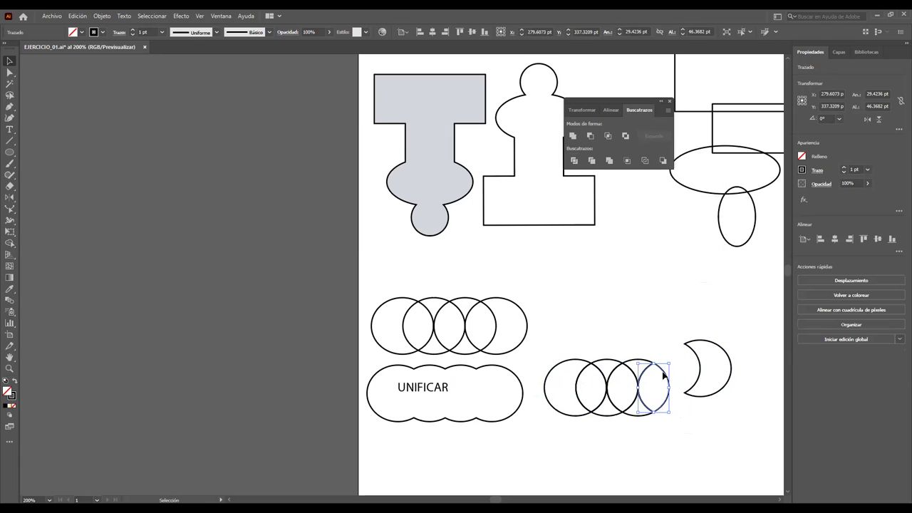
mouse_move(667, 372)
mouse_down()
mouse_move(681, 302)
mouse_move(649, 346)
mouse_up()
click(647, 414)
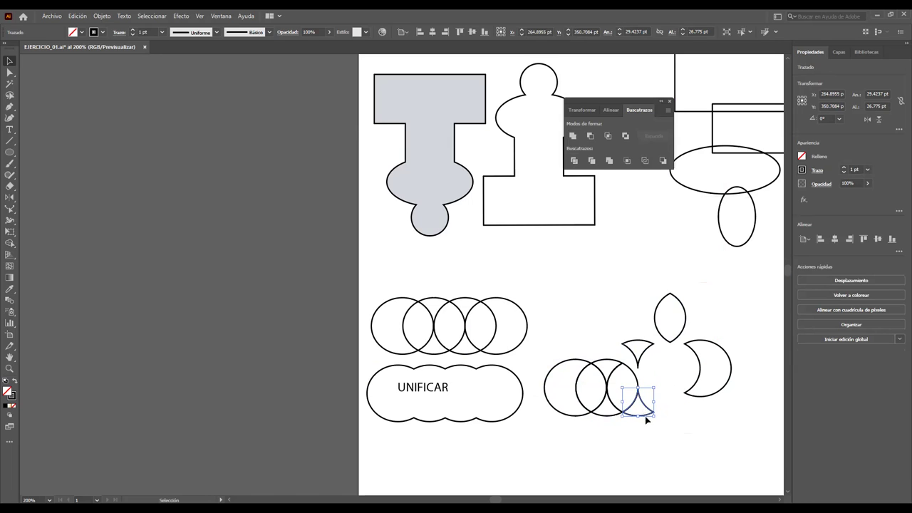
click(677, 413)
drag(650, 410, 664, 425)
Step: Spread the middle lens, concave piece and left crescent apart, stretching and tilting some
click(633, 386)
drag(640, 384, 665, 385)
click(609, 363)
drag(609, 361, 607, 329)
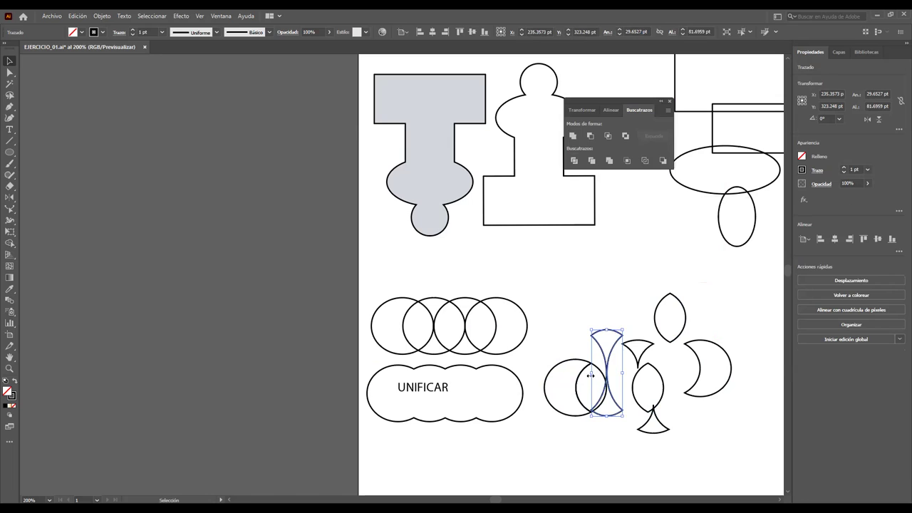
click(550, 372)
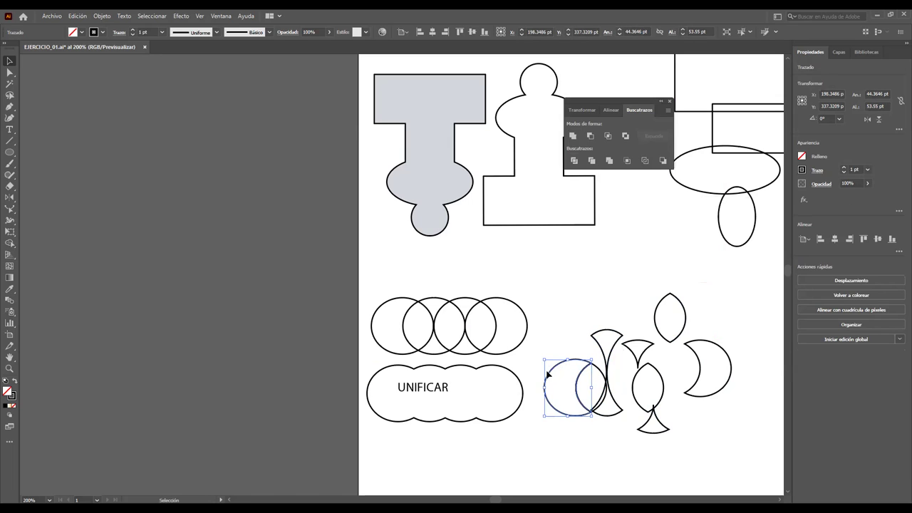
drag(547, 374, 521, 375)
click(574, 384)
drag(574, 383, 580, 385)
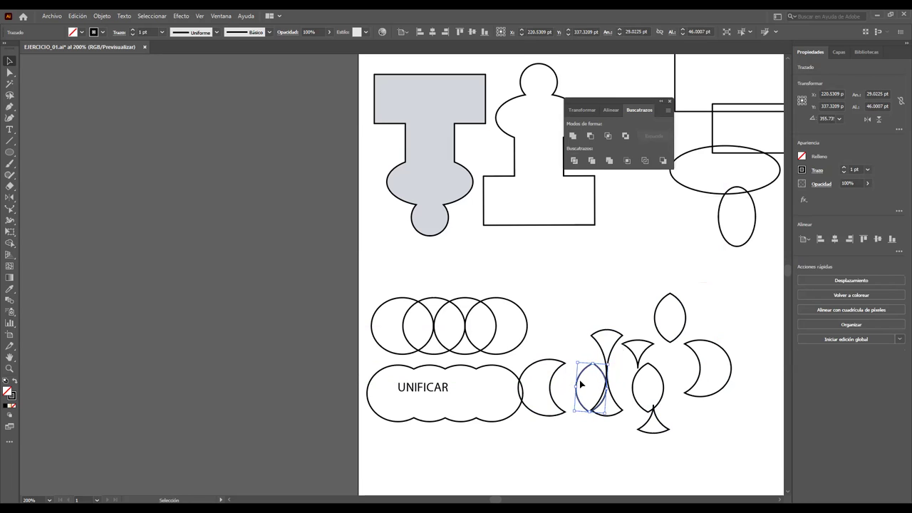
click(582, 336)
drag(588, 368, 575, 360)
click(734, 420)
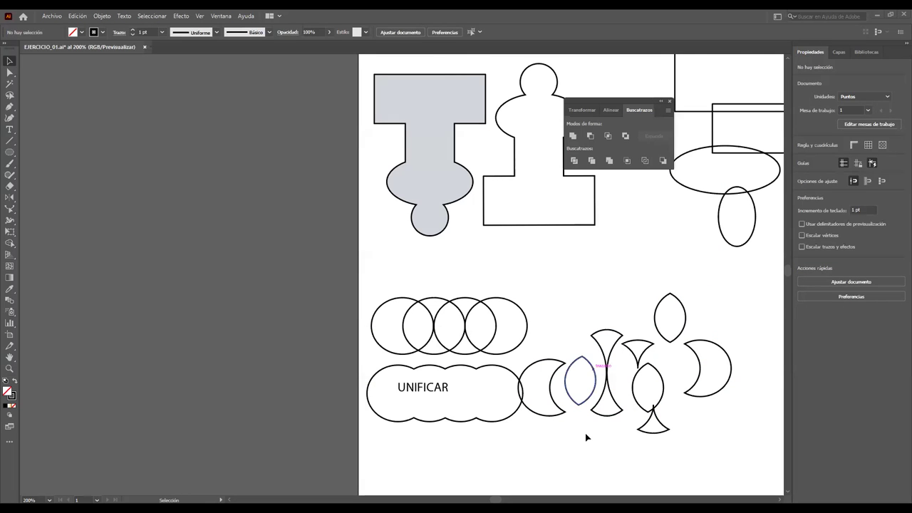
scroll(585, 437, down, 3)
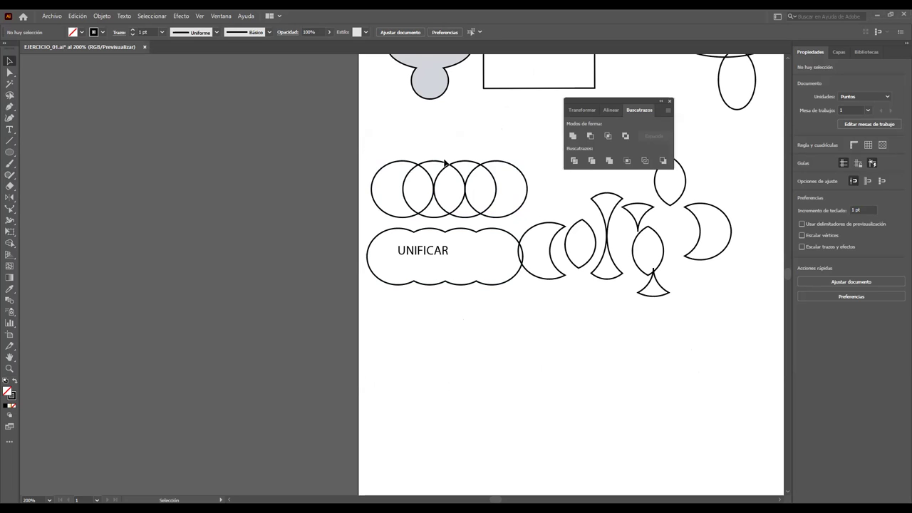
Step: Copy the four-circle row lower, divide it with Dividir, and move it further down
mouse_move(372, 147)
mouse_down()
mouse_move(533, 225)
mouse_move(541, 368)
mouse_up()
click(610, 347)
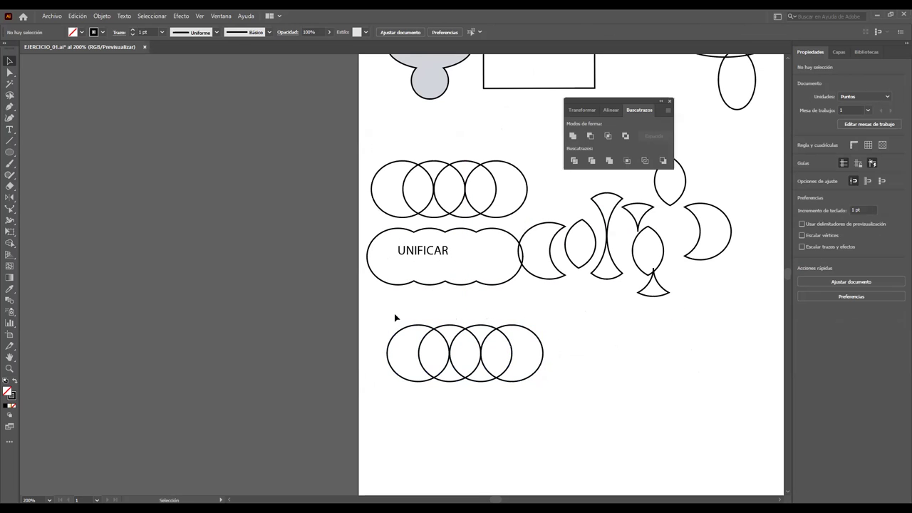
drag(366, 308, 605, 417)
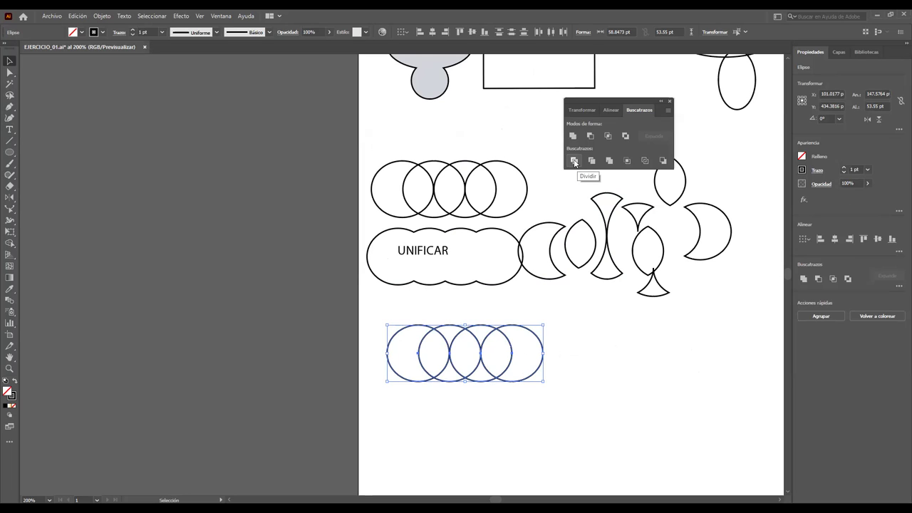
click(575, 162)
drag(524, 330, 526, 388)
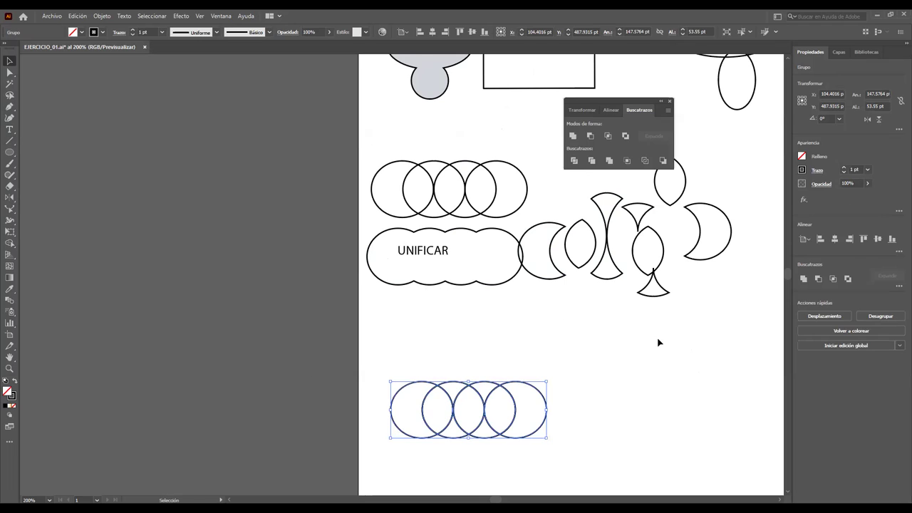
Step: Ungroup the divided circle pieces with Desagrupar
click(567, 343)
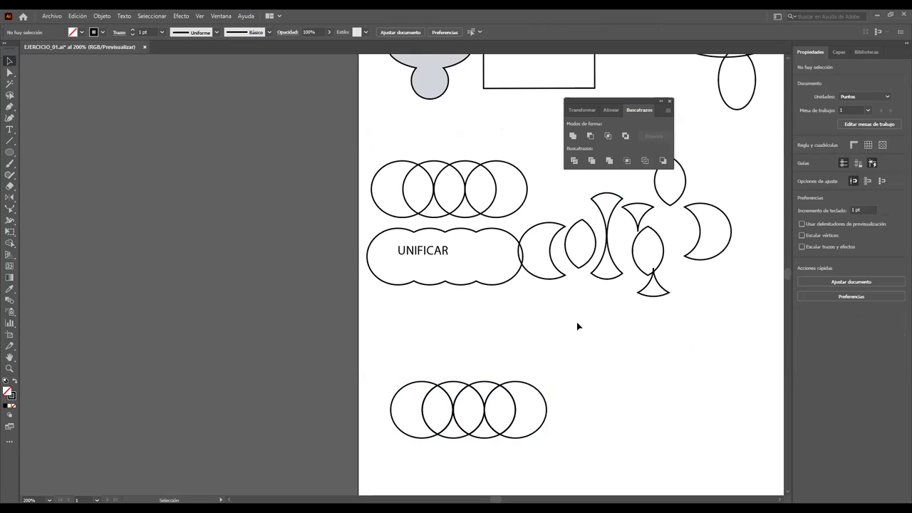
right_click(423, 388)
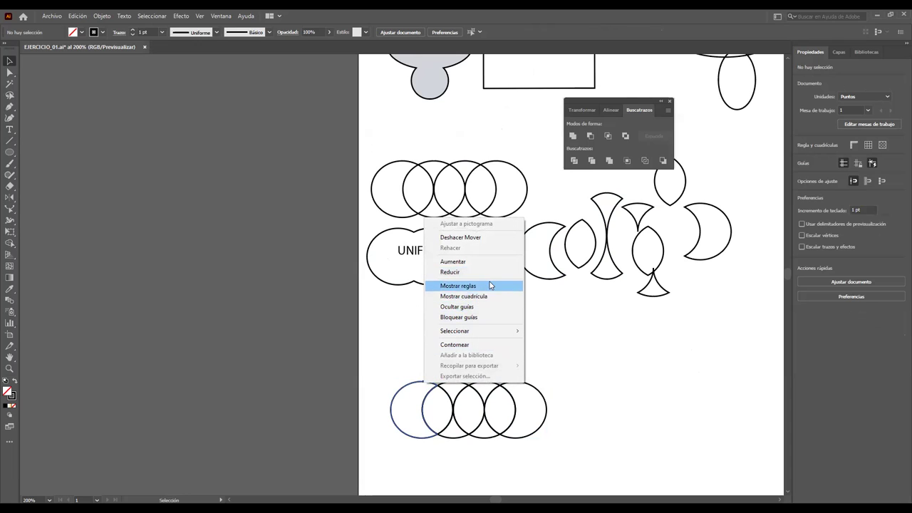
click(601, 346)
click(496, 384)
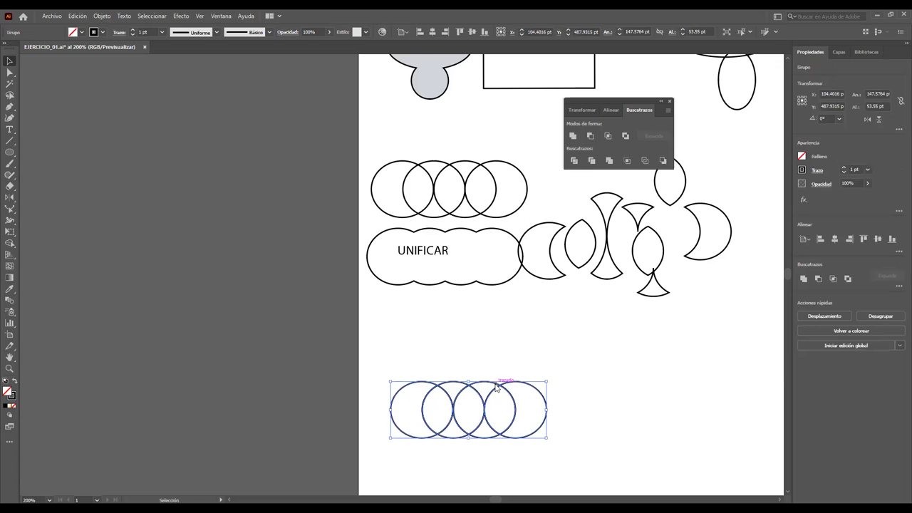
right_click(496, 385)
click(538, 308)
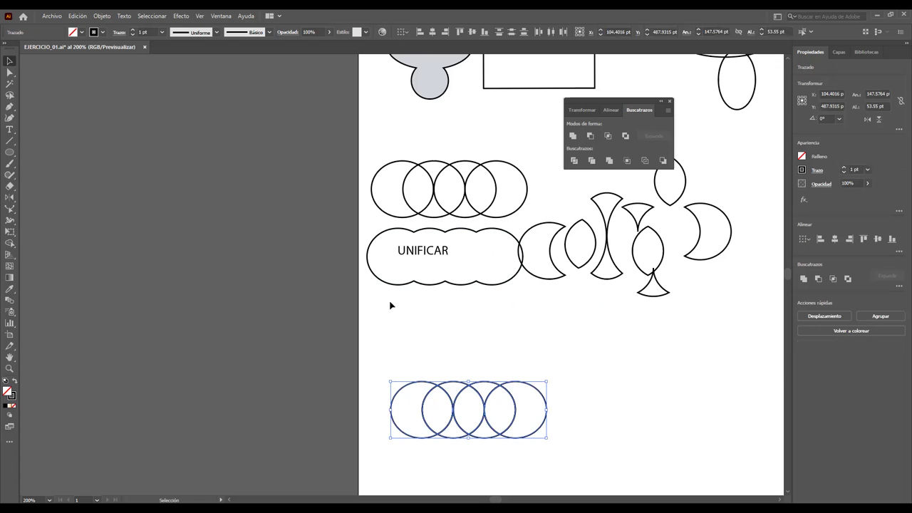
click(9, 129)
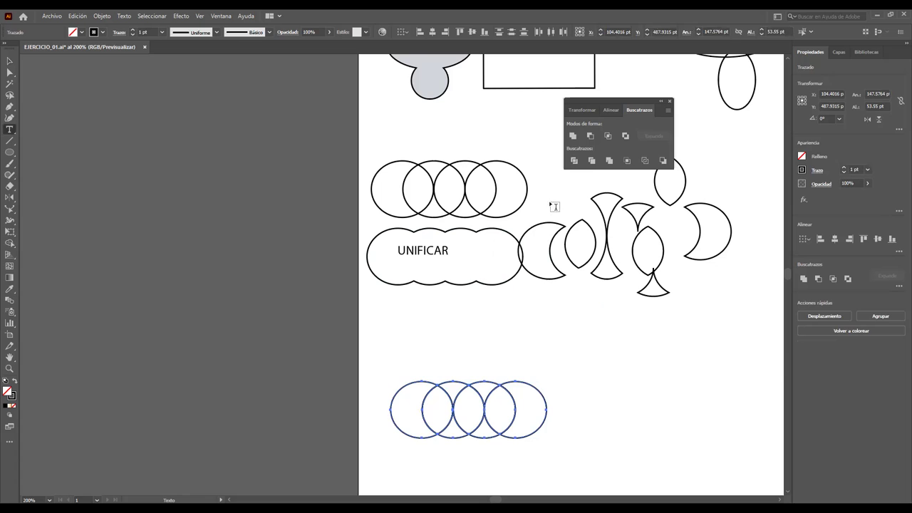
Step: Start the note above the circles with 'DIVIDIR' and the first step 'SELECCIONAR LAS FORMAS'
click(391, 322)
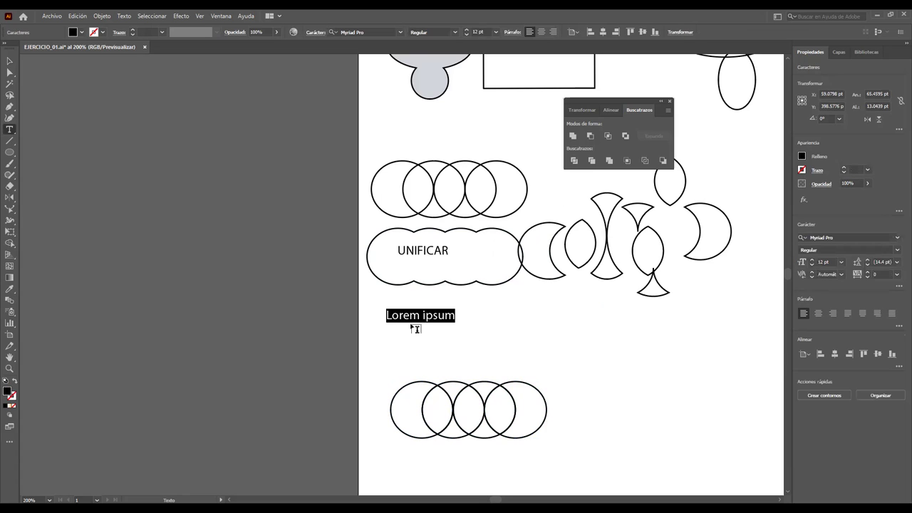
text(DIVI)
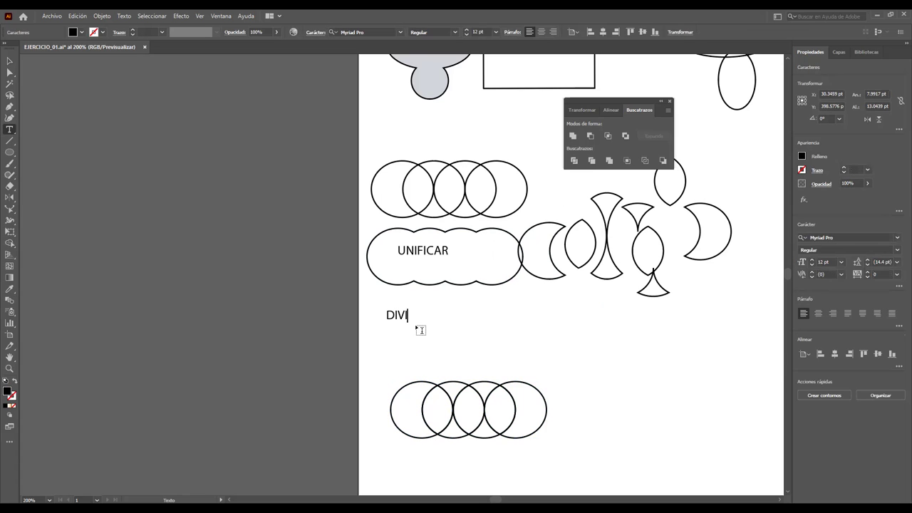
text(DIR)
text(_SE)
text(C)
key(BackSpace)
text(LECCIONAR LAS FORMAS)
key(Return)
Step: Add the steps '2_CLIC EN DIVIDIR' and '3_CLIC EN DESAGRUPAR'
text(2_)
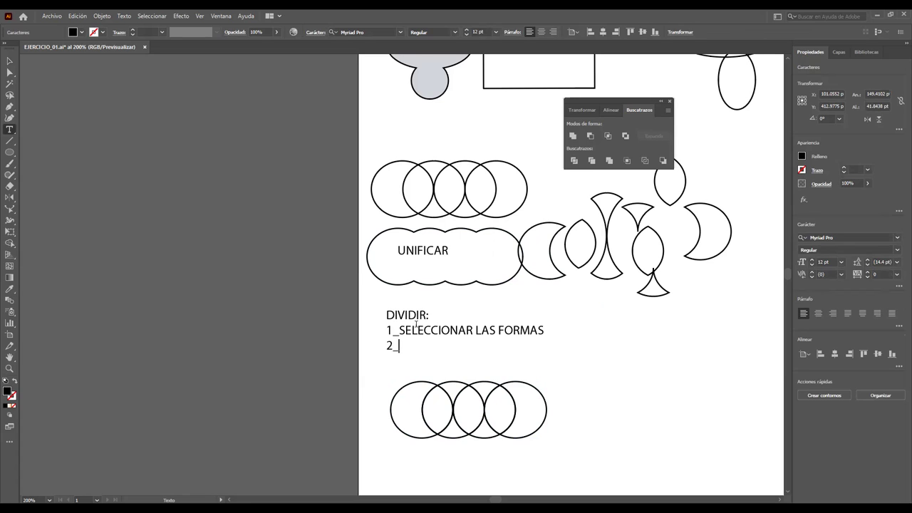
text(CLIC EN D)
text(IVIDR)
key(BackSpace)
text(IR 3_CLIC EN DESAR)
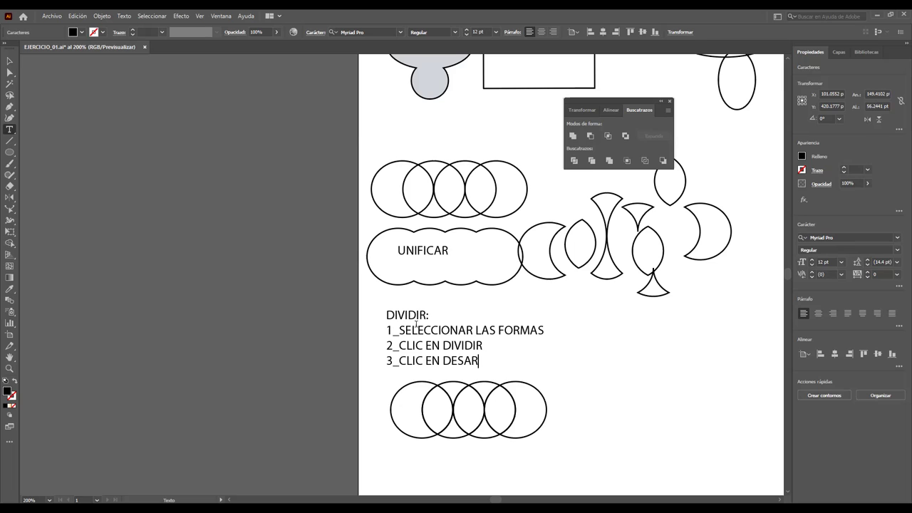
key(BackSpace)
text(GRUPAR)
Step: Add the final line '4_MOVER CADA FORMA' to the note
key(Return)
text(4_MOVED)
text(R CADA FORMA)
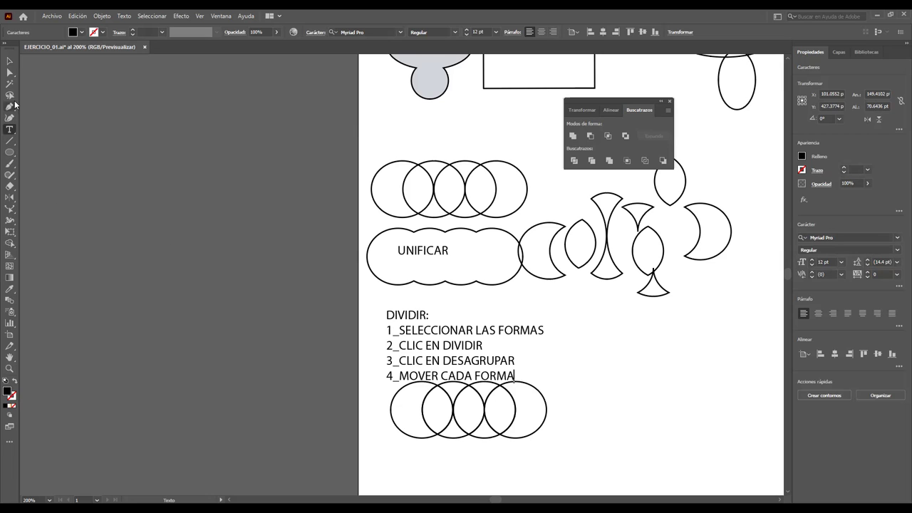
Step: Nudge the DIVIDIR note up slightly above the circles
click(10, 61)
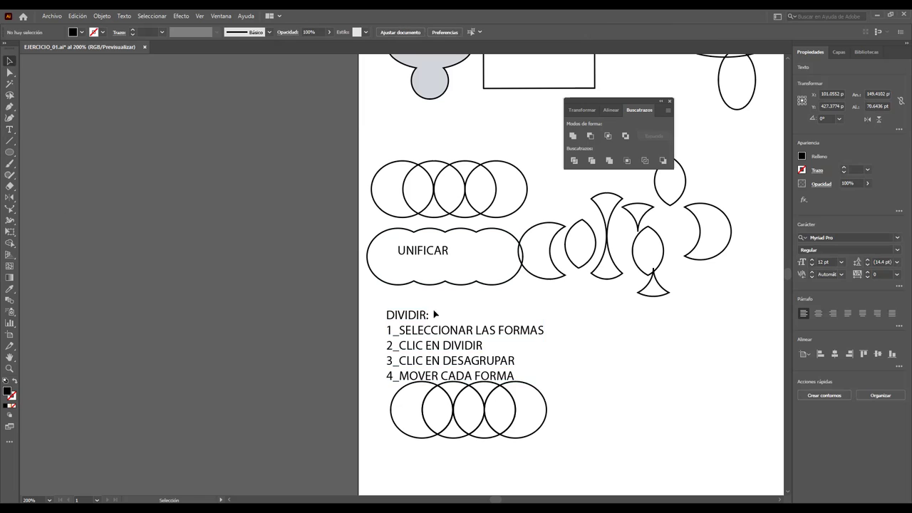
drag(435, 312, 435, 294)
click(591, 377)
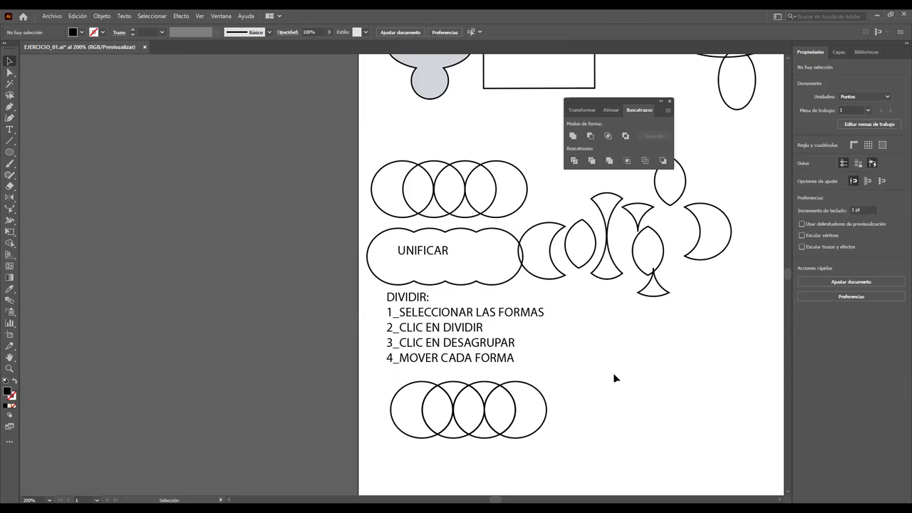
Step: Move the rightmost crescent and the leftmost piece out to the right of the row
click(536, 396)
drag(543, 394, 597, 393)
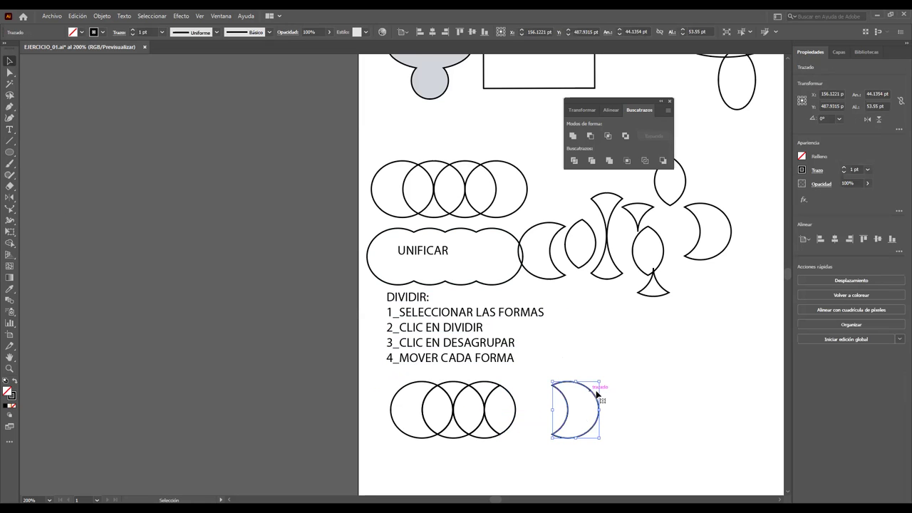
click(418, 393)
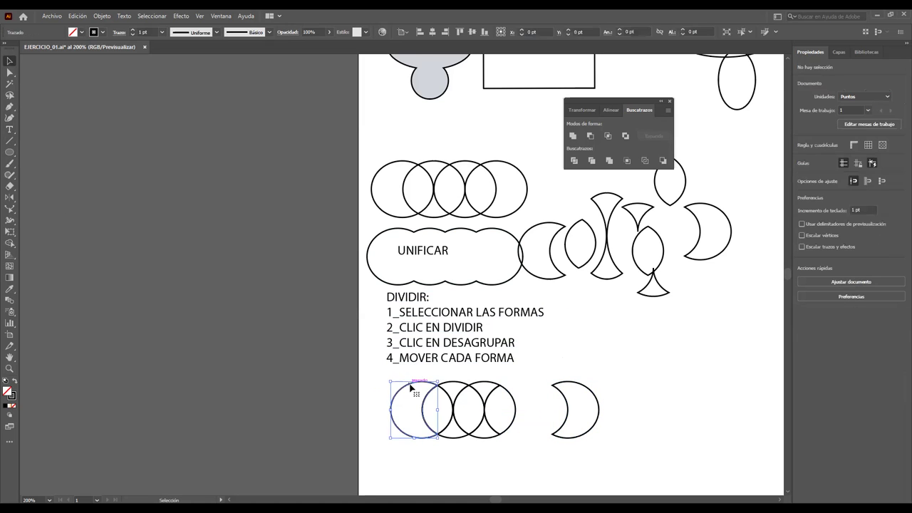
mouse_move(407, 385)
mouse_down()
mouse_move(450, 412)
mouse_move(622, 399)
mouse_up()
click(678, 379)
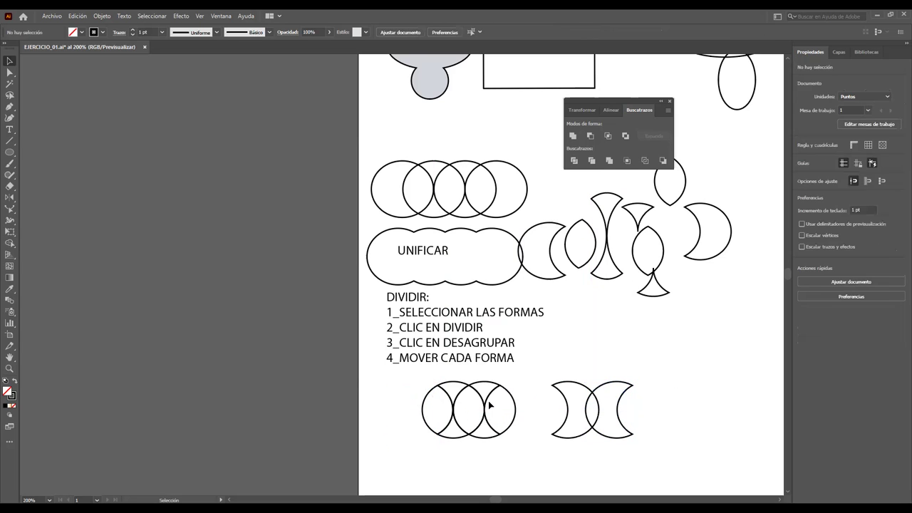
Step: Lift one lens piece out above the separated pieces and move another below the shape
mouse_move(423, 409)
mouse_down()
mouse_move(397, 412)
mouse_move(577, 364)
mouse_up()
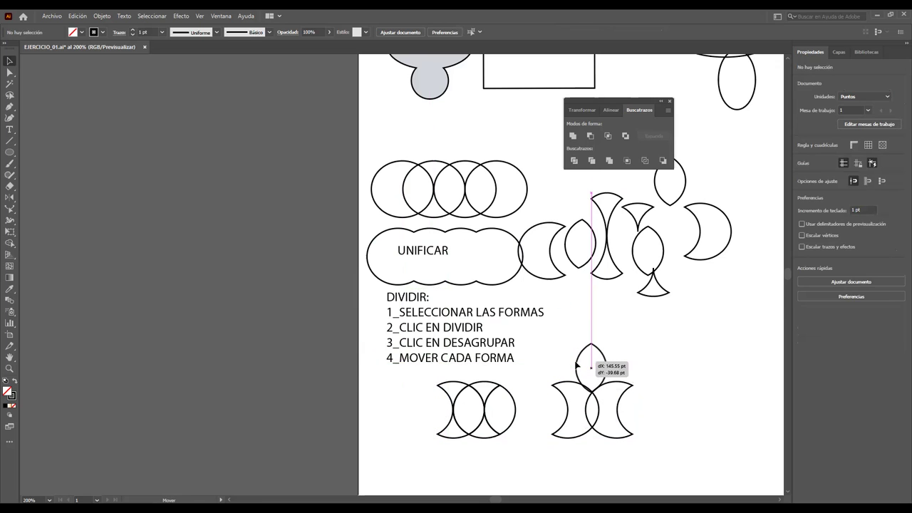
drag(578, 363, 577, 375)
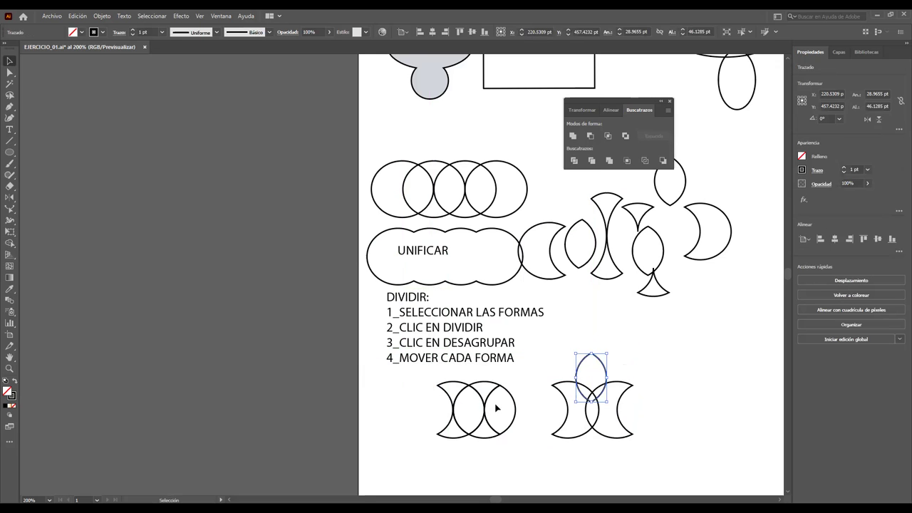
click(497, 407)
drag(517, 412, 608, 441)
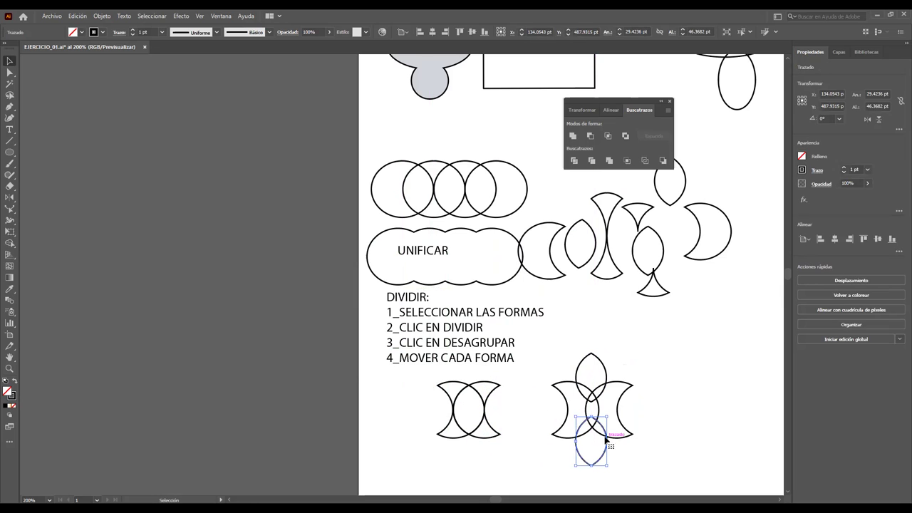
click(531, 388)
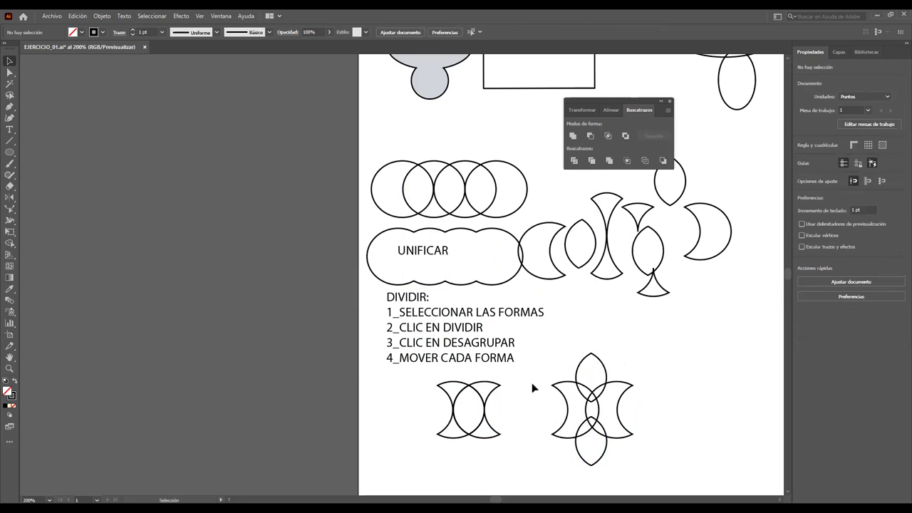
Step: Move the top and bottom lens pieces of the left divided shape out to the right
drag(420, 372, 522, 470)
click(496, 431)
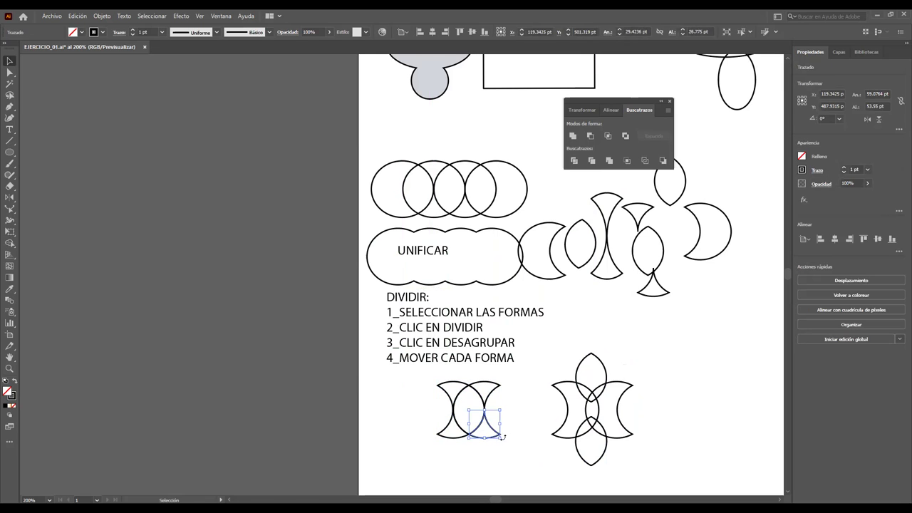
click(541, 383)
drag(603, 367, 681, 363)
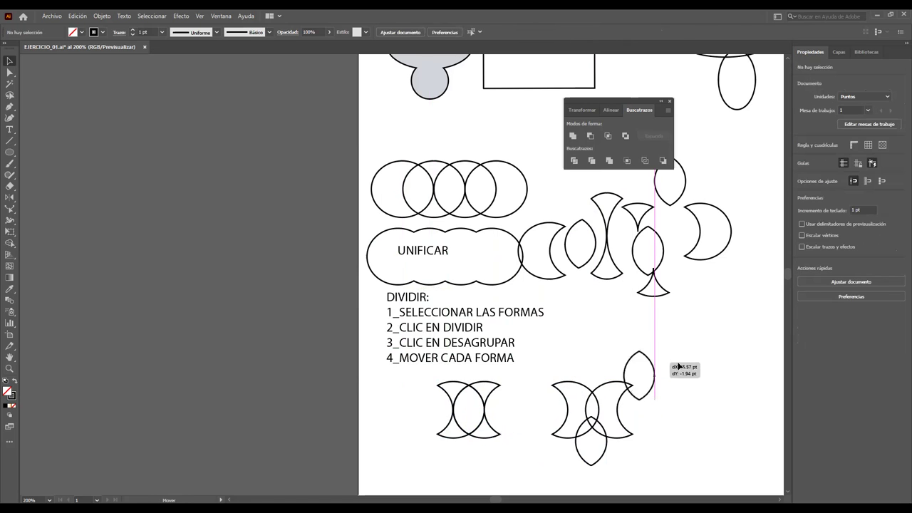
drag(603, 451, 683, 442)
click(721, 388)
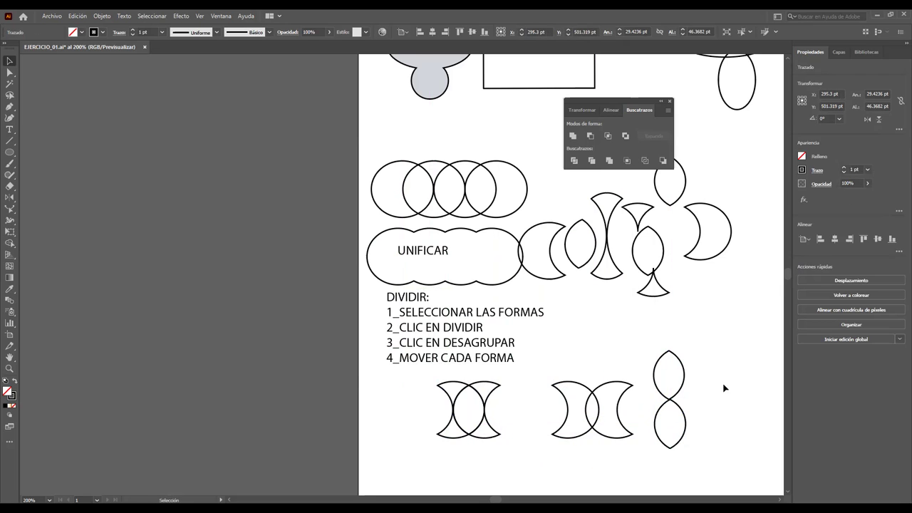
scroll(662, 432, down, 3)
scroll(670, 371, down, 2)
mouse_move(682, 305)
mouse_down()
mouse_move(680, 342)
mouse_move(542, 366)
mouse_up()
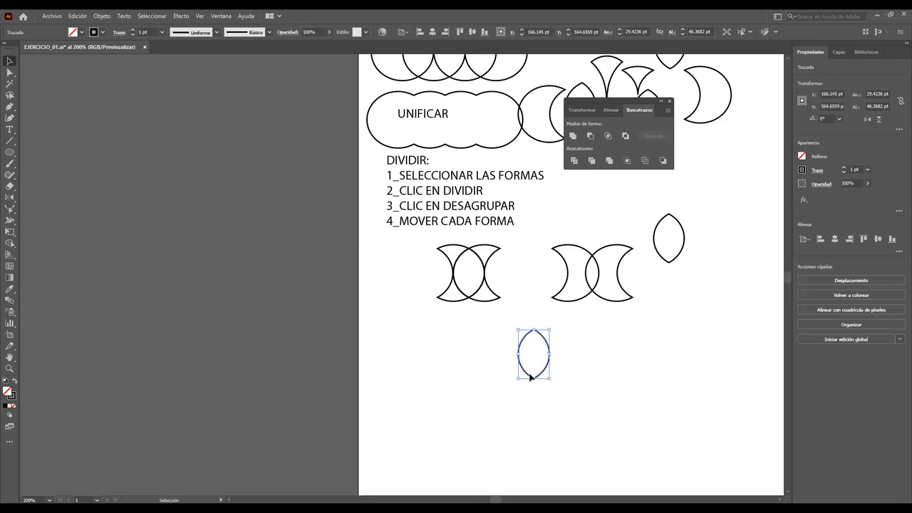
Step: Draw a small circle at the almond's bottom tip and select the almond
click(9, 152)
right_click(10, 152)
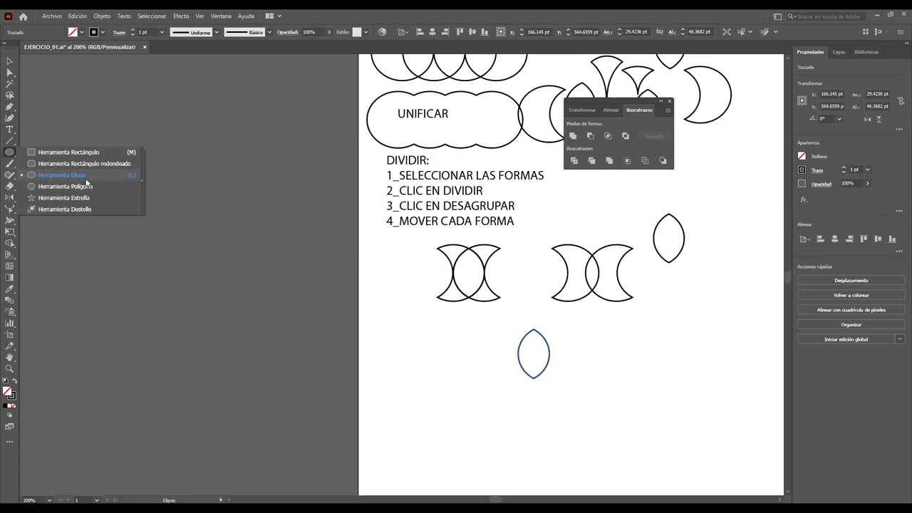
click(86, 174)
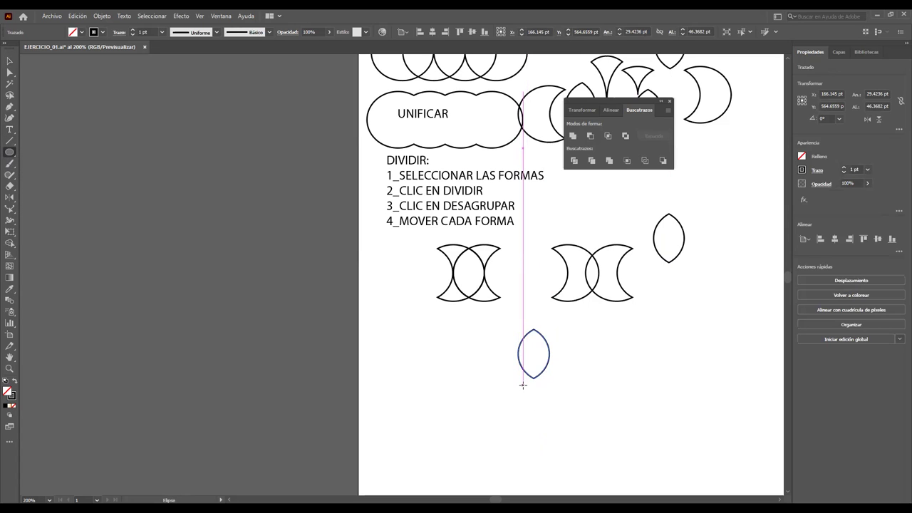
drag(523, 385, 539, 401)
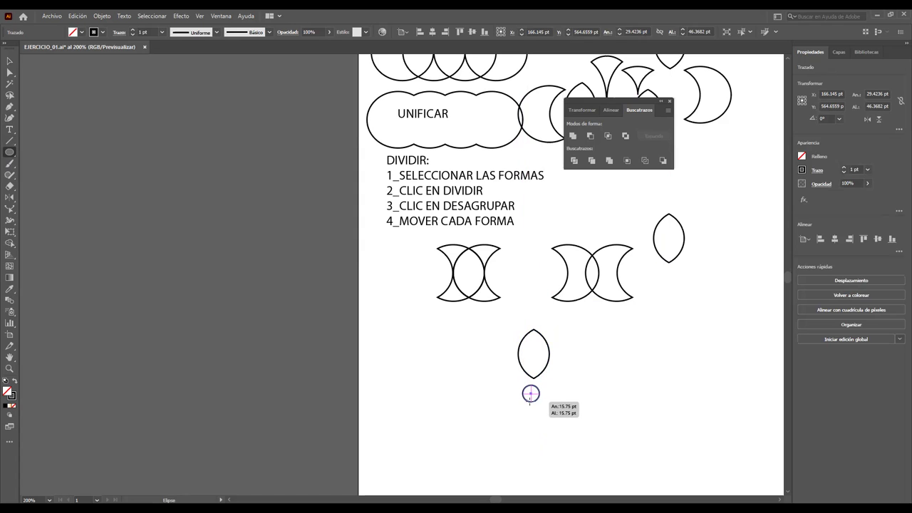
key(v)
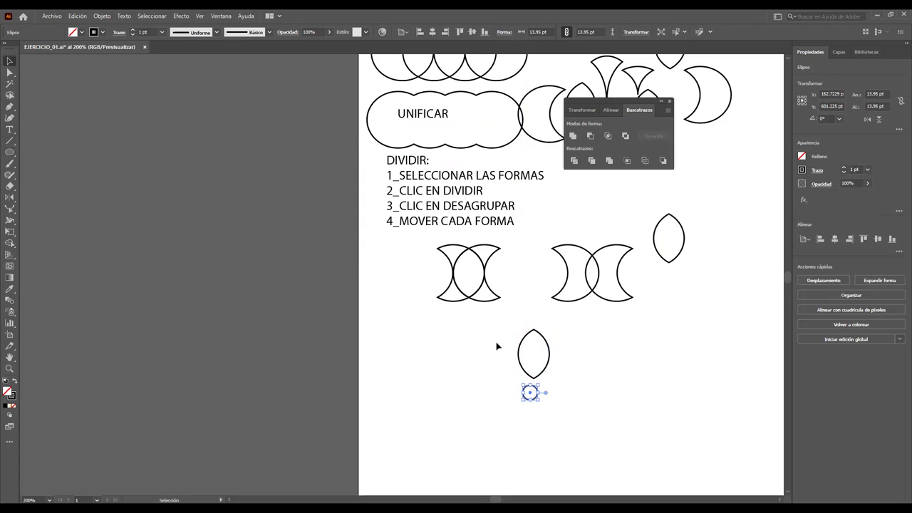
drag(532, 394, 535, 386)
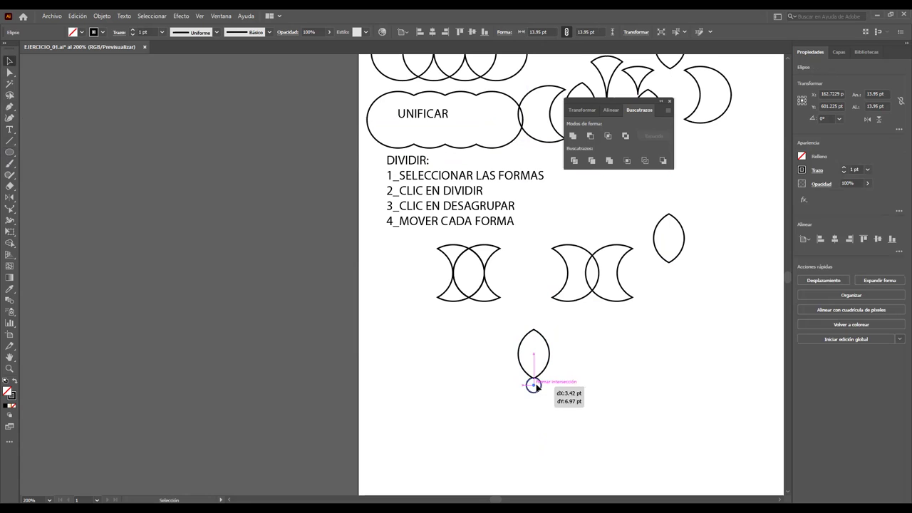
click(595, 373)
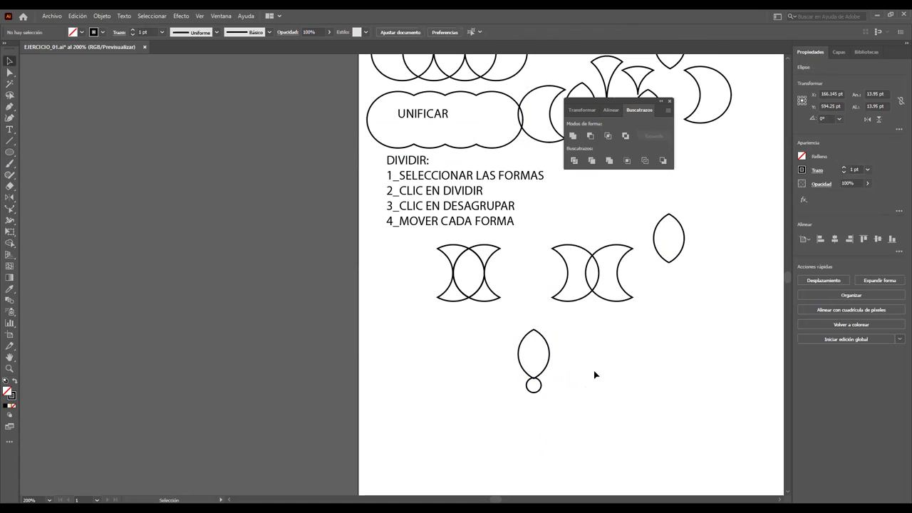
click(547, 345)
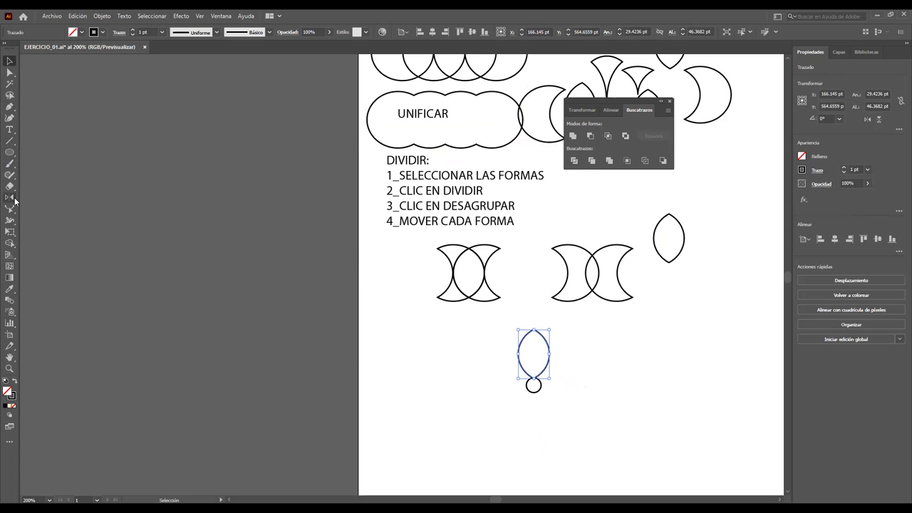
Step: Rotate copies of the almond every 20° around the circle's centre, repeating with Ctrl+D
click(12, 200)
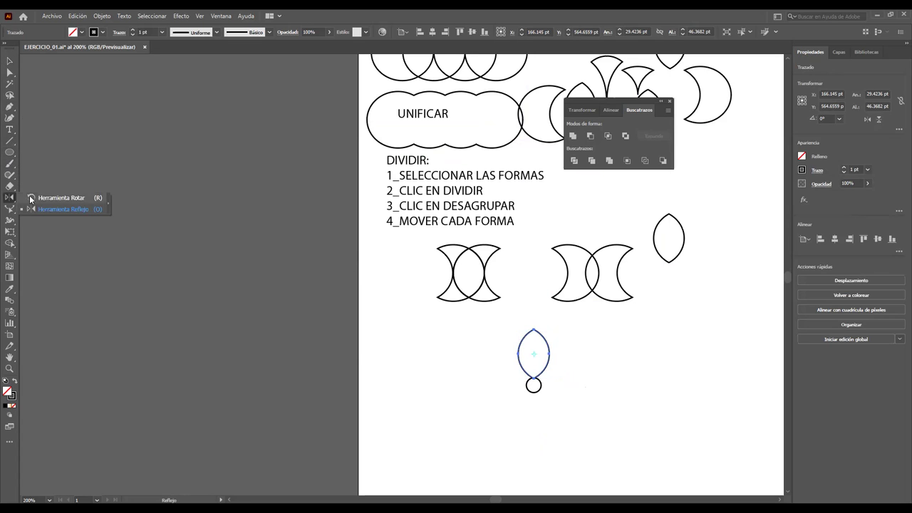
click(43, 200)
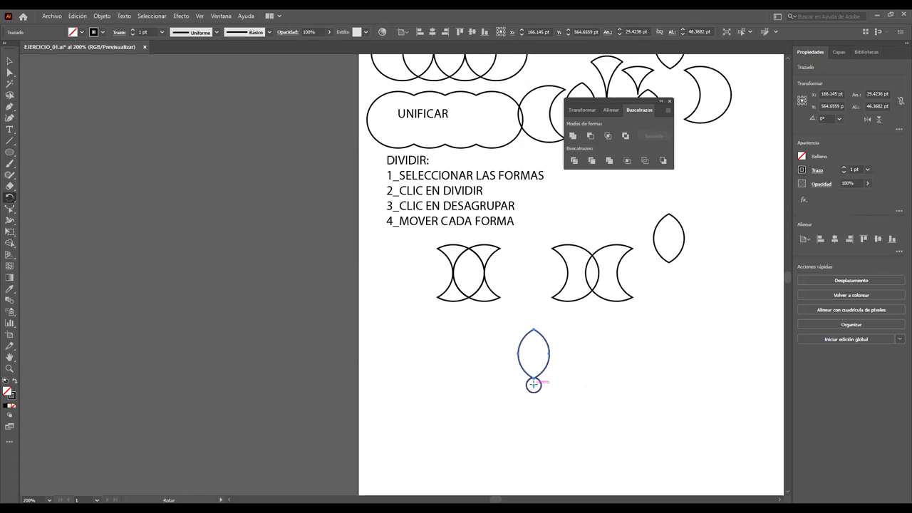
alt+click(534, 384)
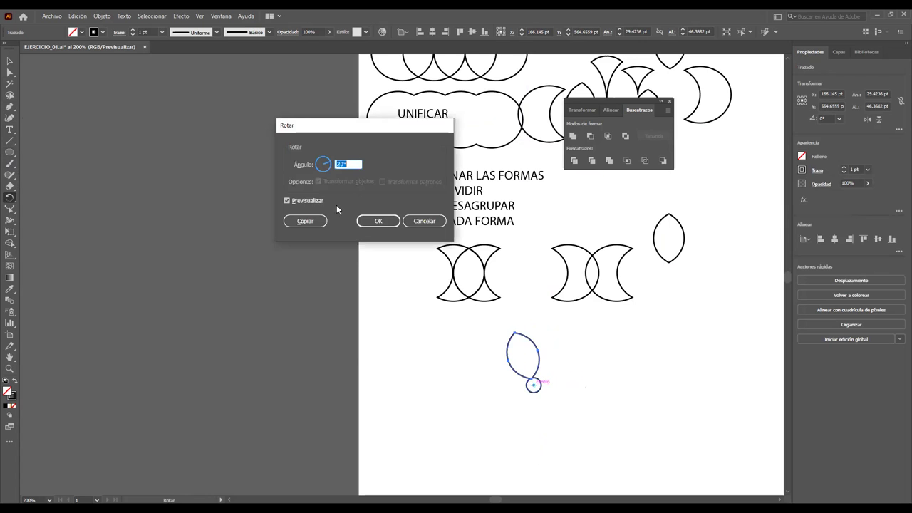
click(302, 223)
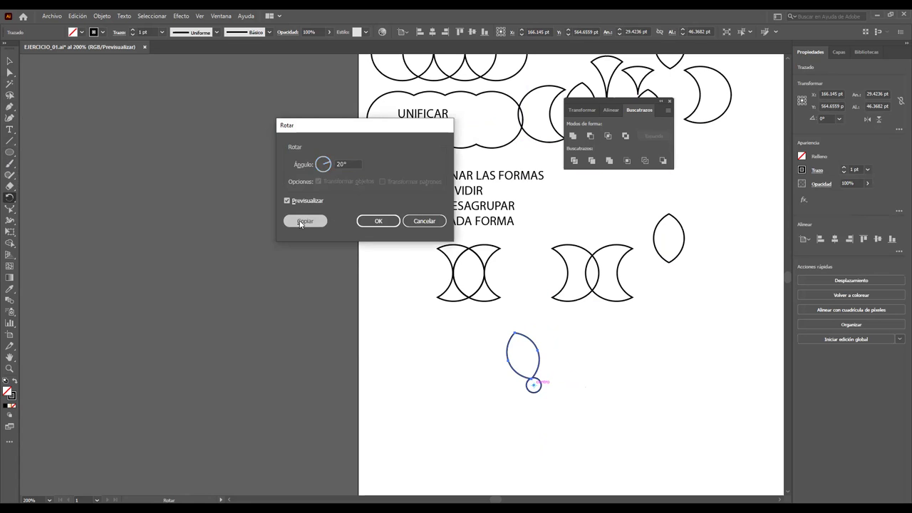
key(ctrl+d)
key(ctrl+d)
key(ctrl+d)
key(ctrl+d)
key(ctrl+d)
key(ctrl+d)
key(ctrl+d)
key(ctrl+d)
key(ctrl+d)
key(ctrl+d)
key(ctrl+d)
key(ctrl+d)
key(ctrl+d)
key(ctrl+d)
key(ctrl+d)
key(ctrl+d)
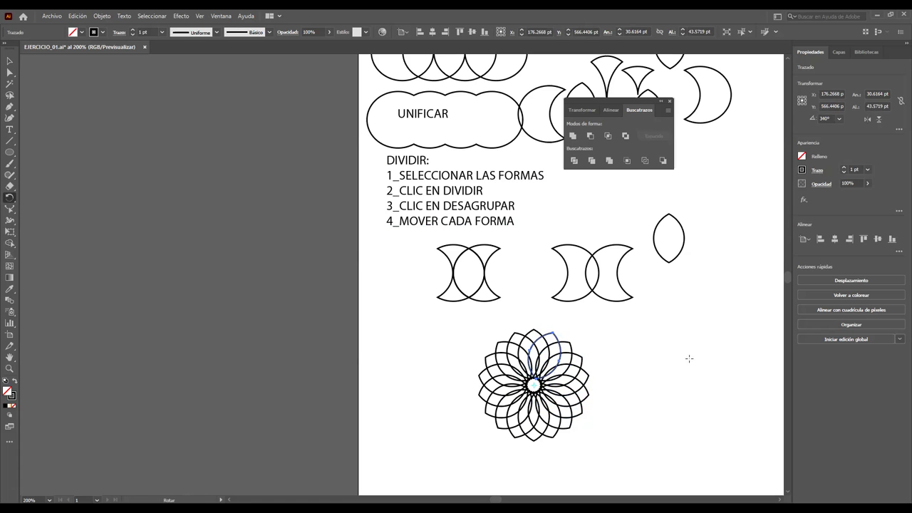
Step: Move the finished flower left and place the spare almond leaf beside it
click(9, 62)
click(621, 326)
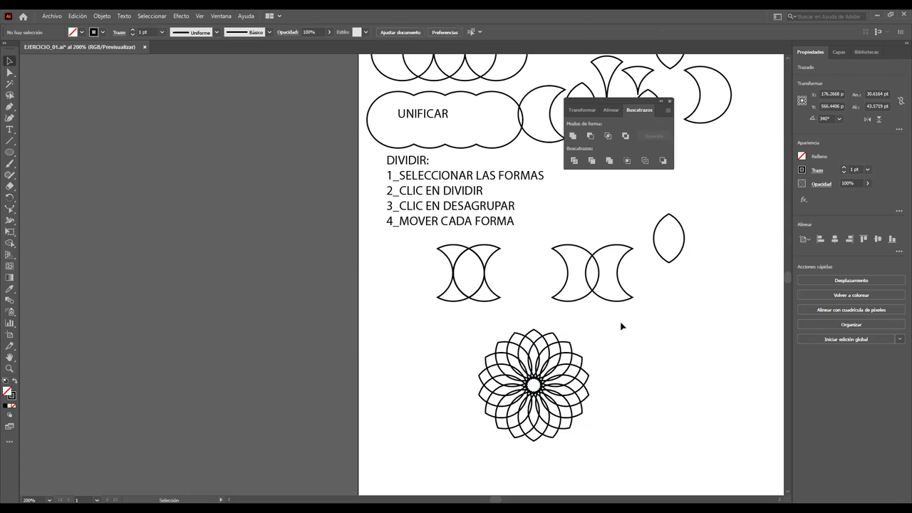
drag(445, 317, 637, 470)
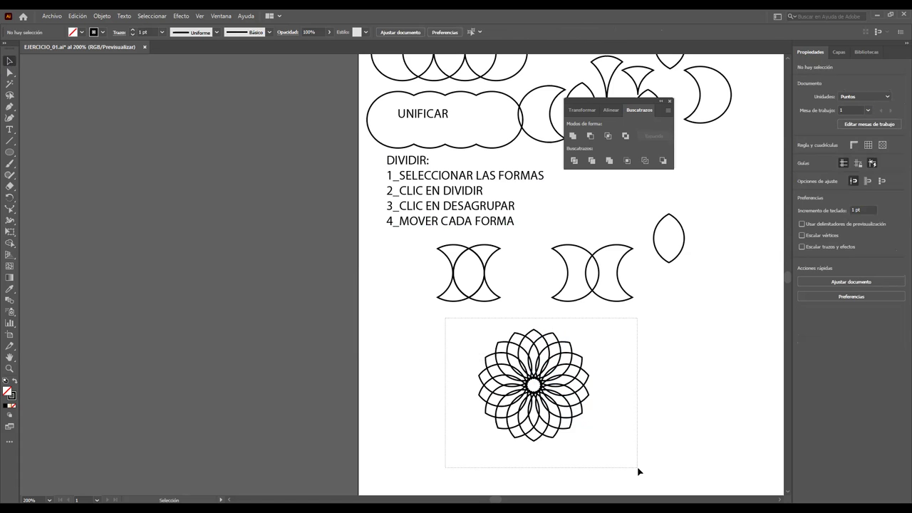
drag(558, 407, 506, 407)
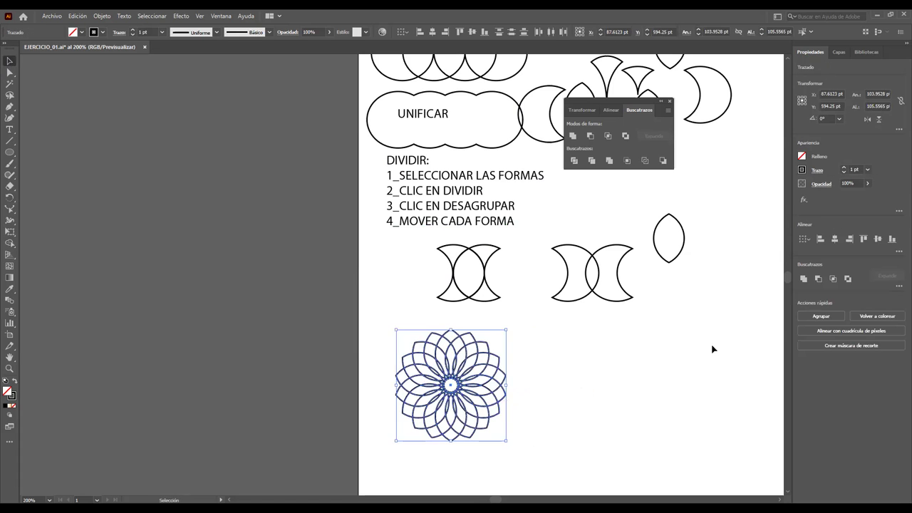
drag(677, 240, 671, 335)
drag(670, 262, 620, 370)
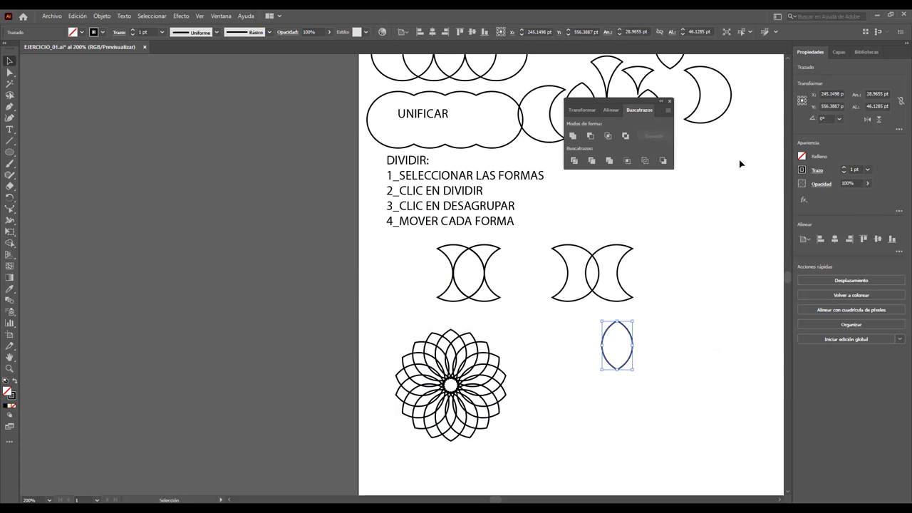
Step: Apply a white-to-orange gradient fill to the spare almond leaf
click(10, 278)
double_click(10, 278)
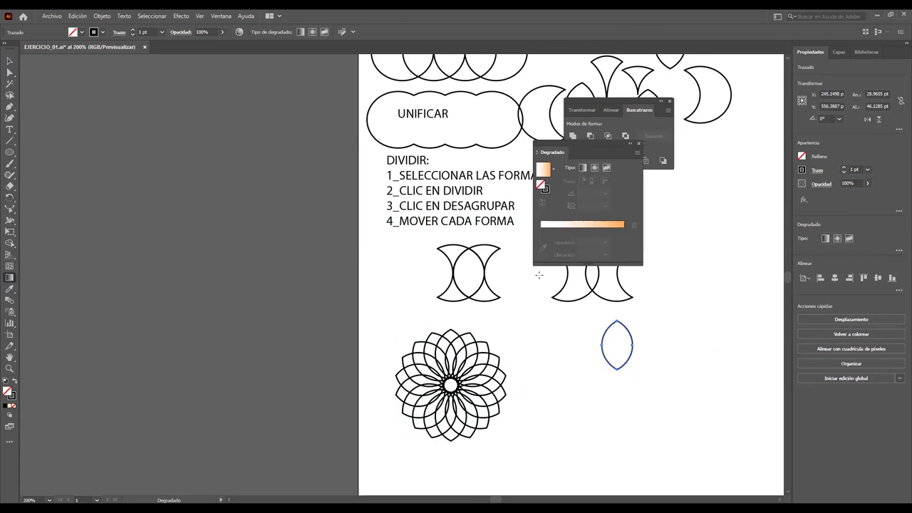
click(589, 215)
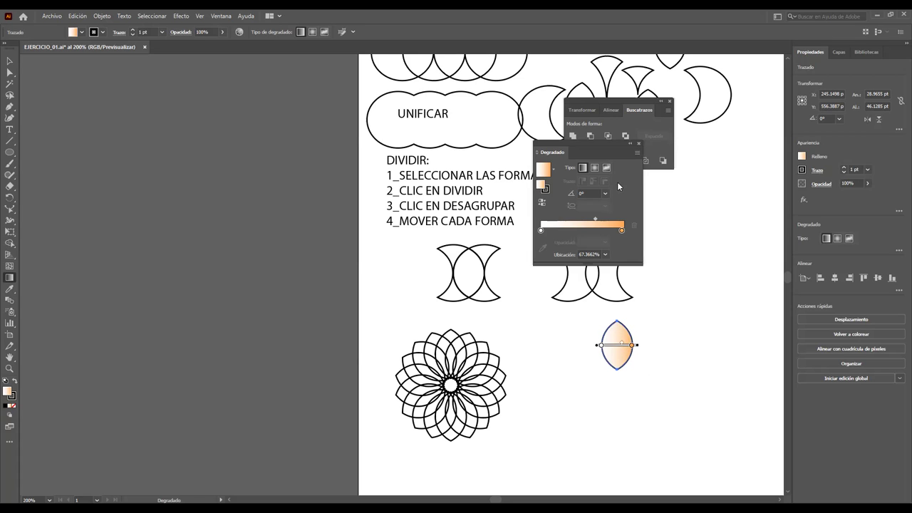
Step: Draw a small circle with no fill just below the orange leaf
click(638, 146)
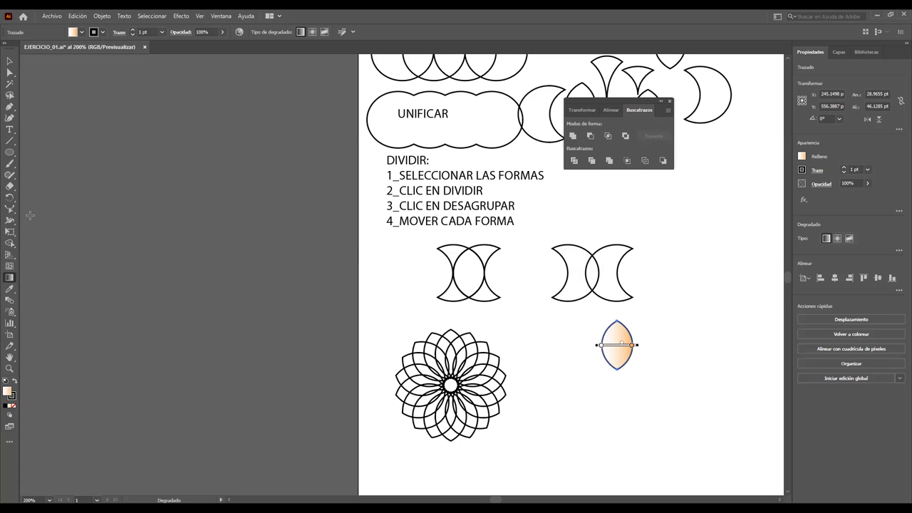
click(8, 62)
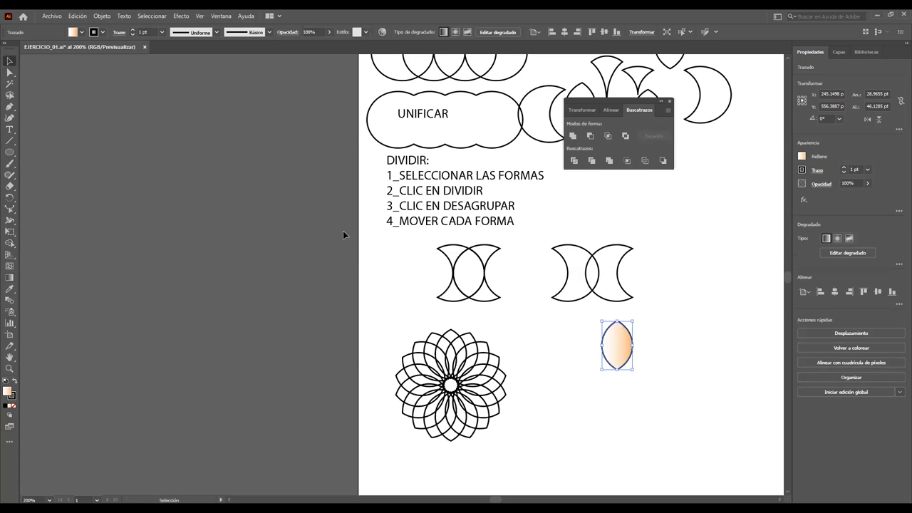
click(680, 315)
click(10, 152)
drag(612, 379, 624, 390)
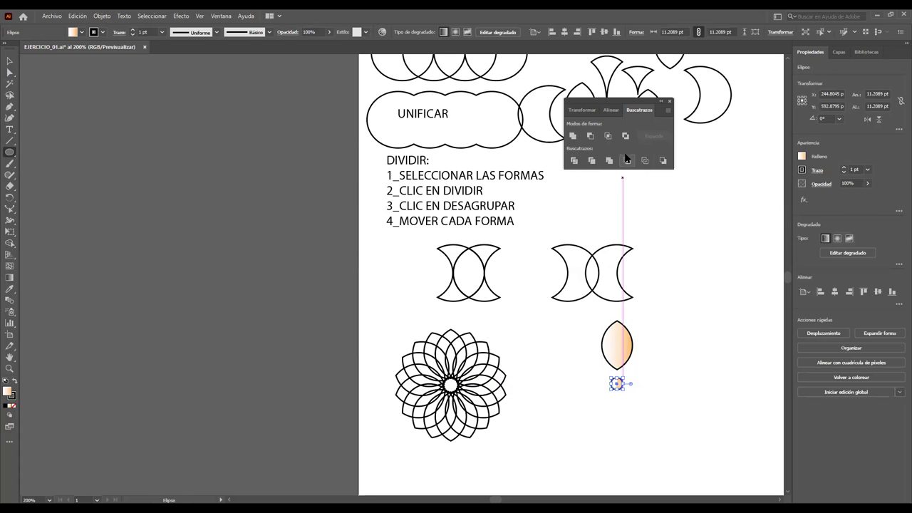
click(14, 406)
Step: Nudge the small circle into place under the leaf and reselect the leaf
key(v)
click(653, 376)
drag(615, 386, 617, 375)
click(629, 347)
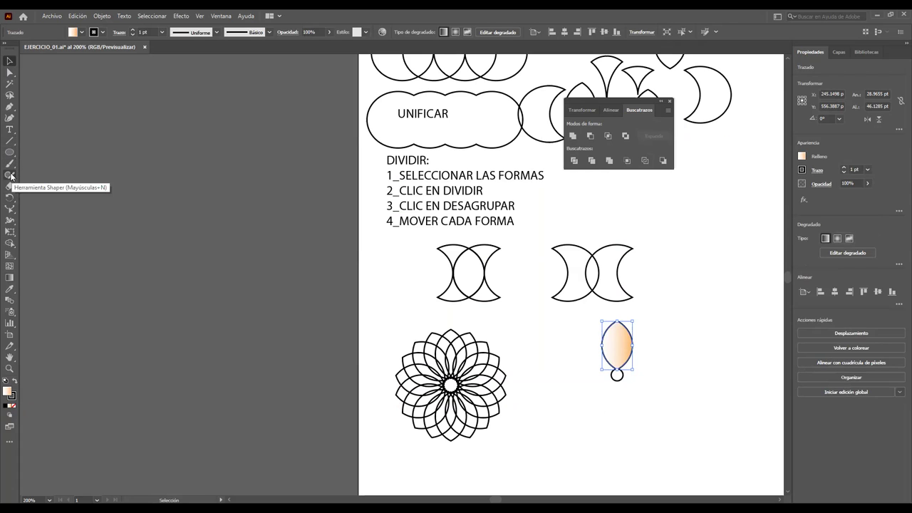
click(9, 198)
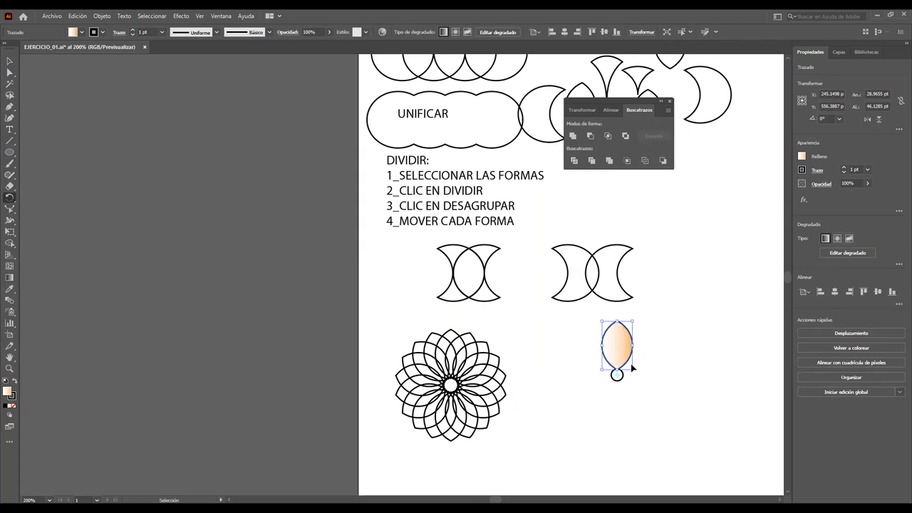
key(ctrl+z)
click(624, 352)
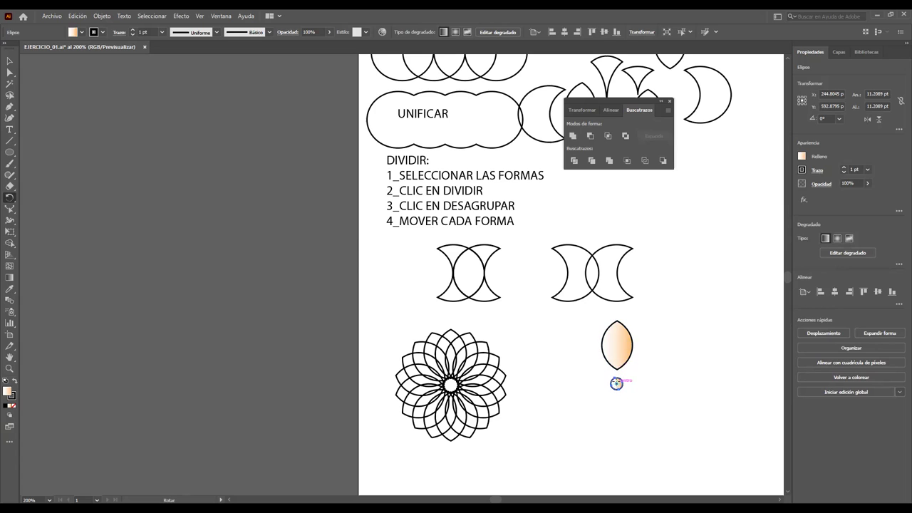
Step: Enter a 20° rotation centred on the small circle, then reselect the leaf
alt+click(616, 383)
text(20)
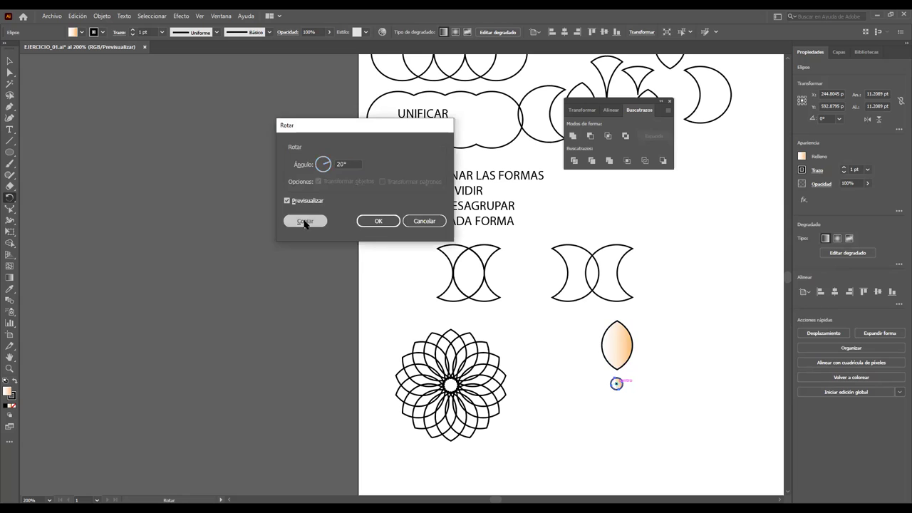
key(Return)
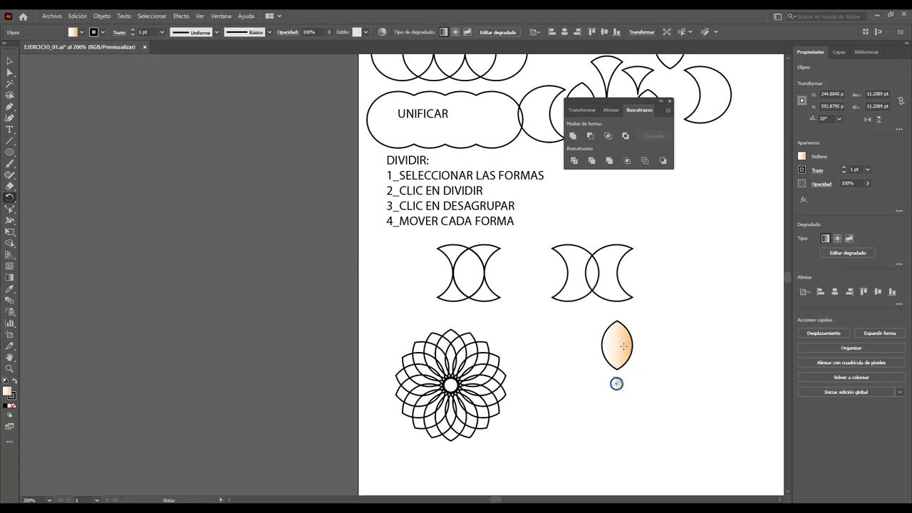
click(10, 61)
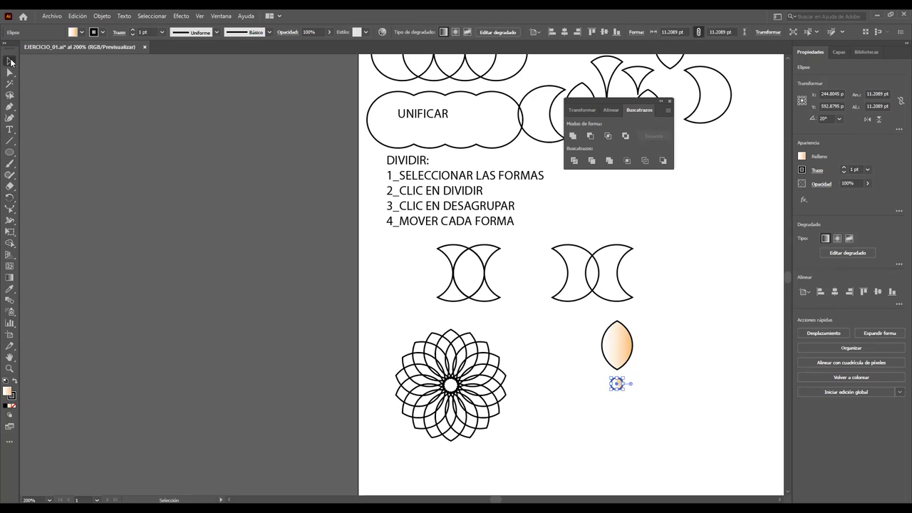
click(618, 348)
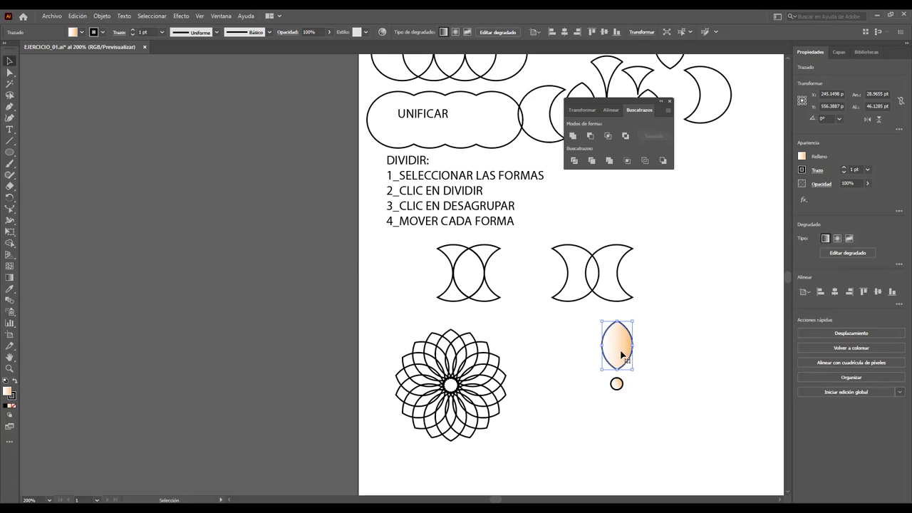
Step: Make a 20° rotated copy of the leaf around the circle and repeat it three times with Ctrl+D
click(13, 199)
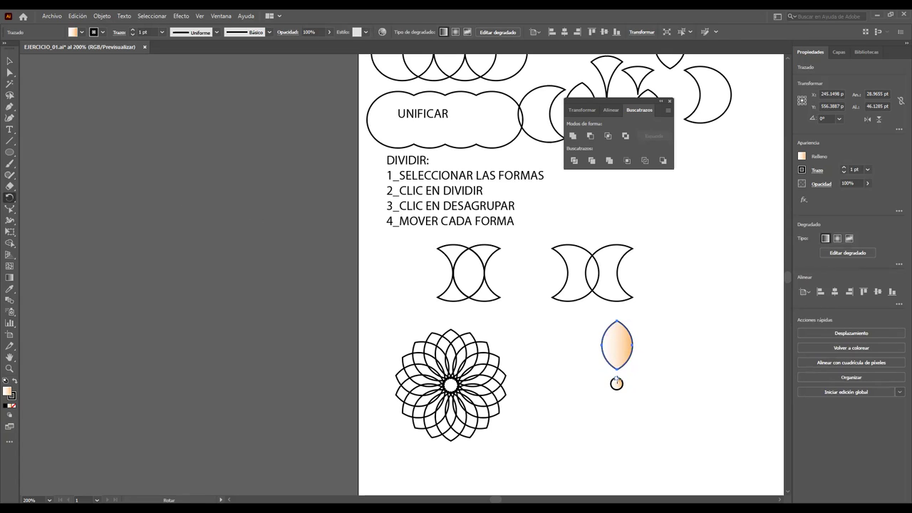
alt+click(616, 384)
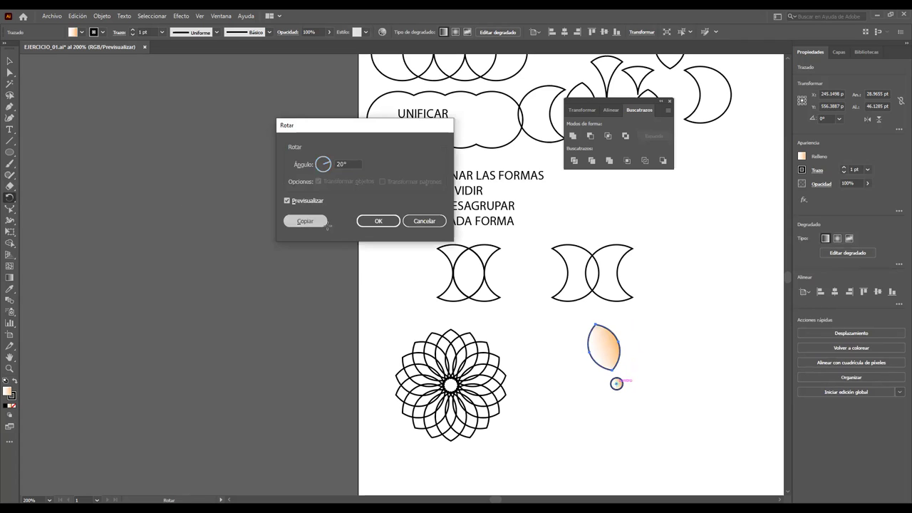
click(301, 222)
key(ctrl+d)
key(ctrl+d)
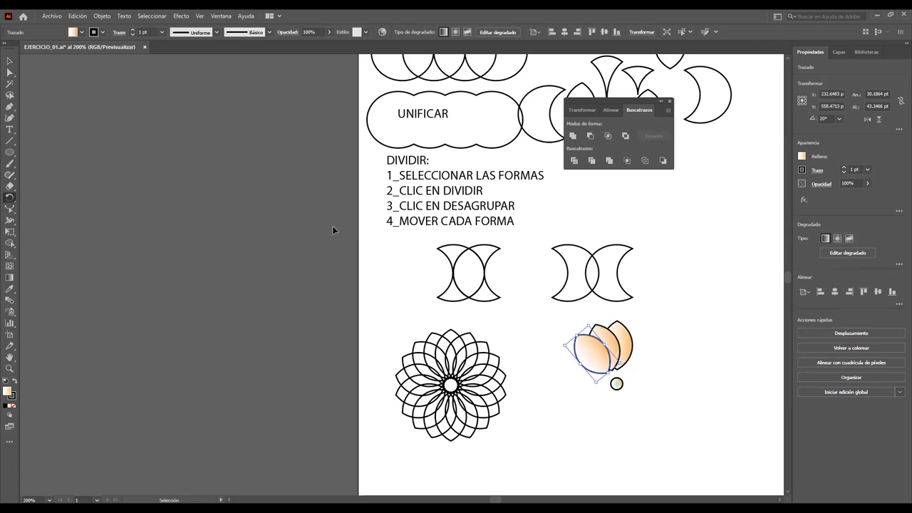
key(ctrl+d)
key(ctrl+d)
key(ctrl+d)
key(ctrl+d)
key(ctrl+d)
key(ctrl+d)
key(ctrl+d)
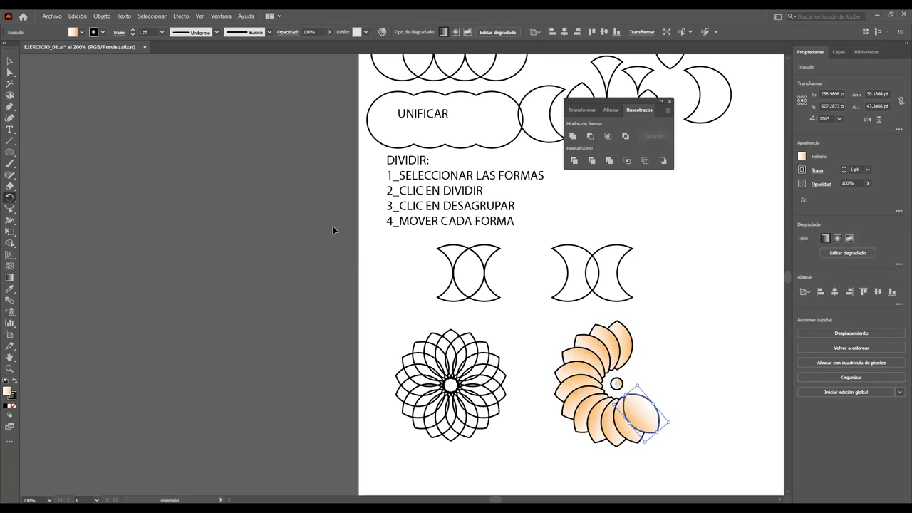
key(ctrl+d)
key(ctrl+d)
key(ctrl+d)
key(ctrl+d)
key(ctrl+d)
key(ctrl+d)
key(ctrl+d)
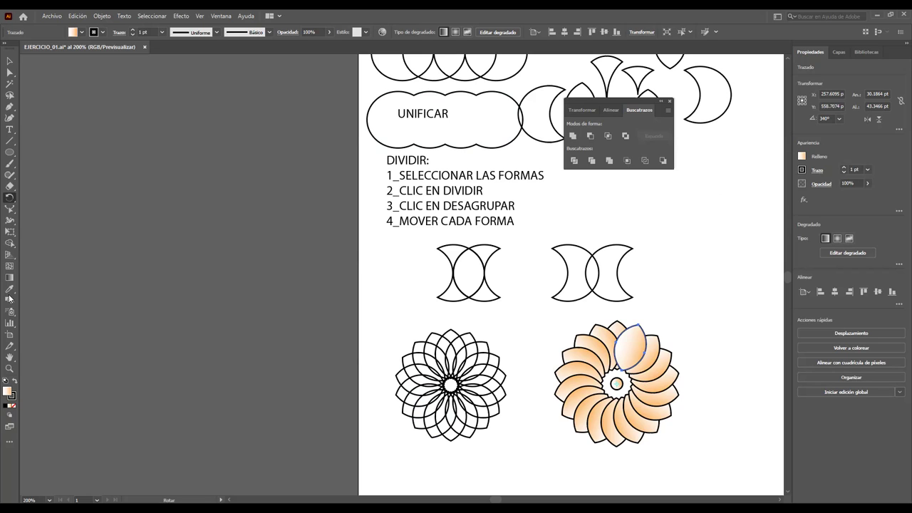
click(9, 61)
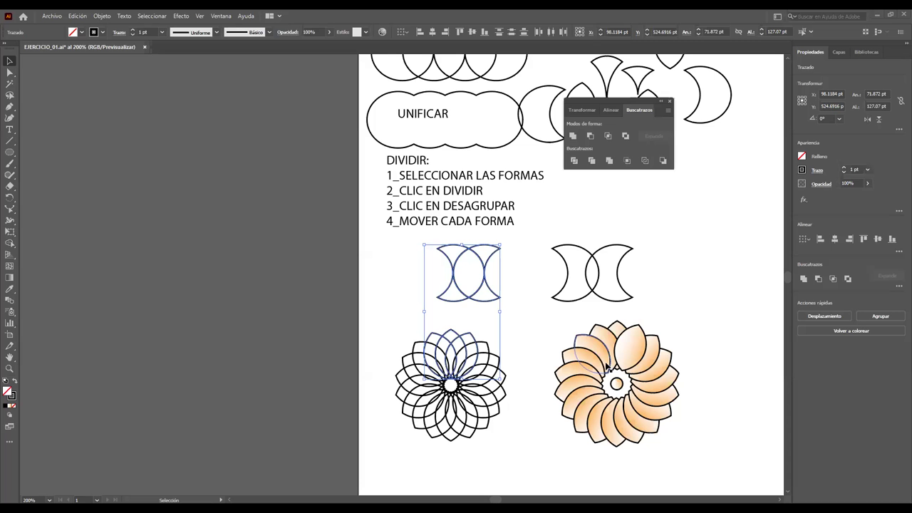
Step: Draw a circle below the flower and Alt-drag an equal overlapping copy to its right
scroll(533, 330, down, 2)
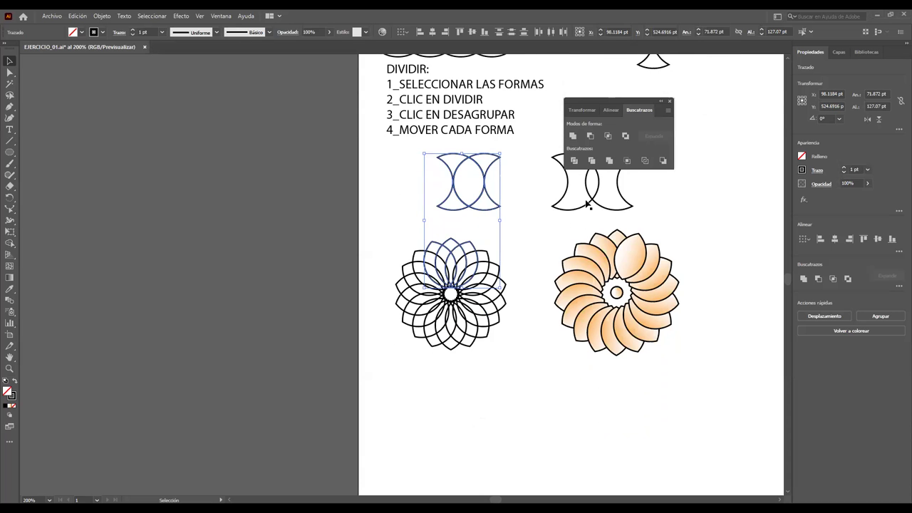
scroll(428, 336, down, 1)
scroll(428, 337, down, 1)
click(10, 151)
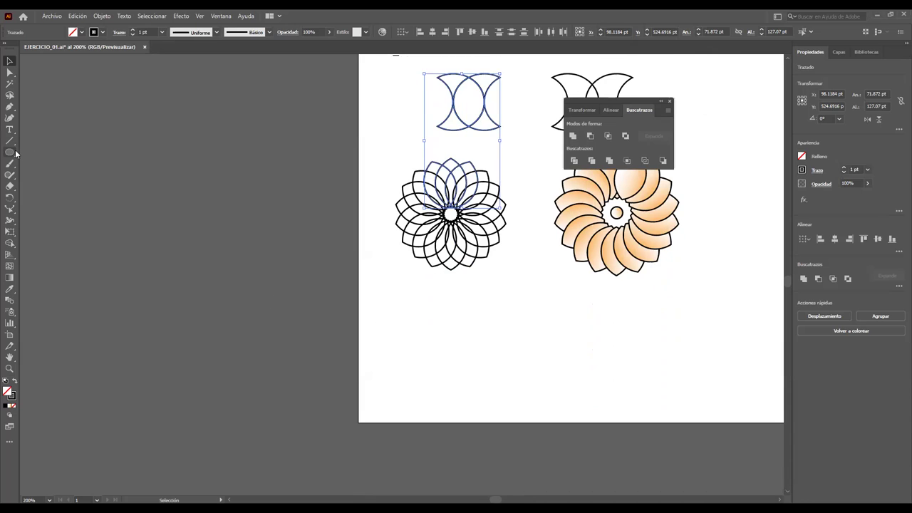
drag(403, 303, 474, 385)
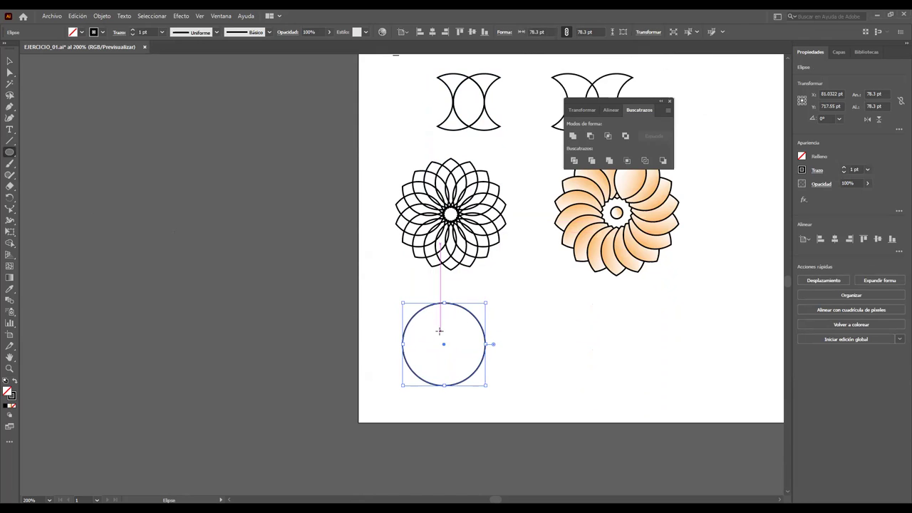
key(v)
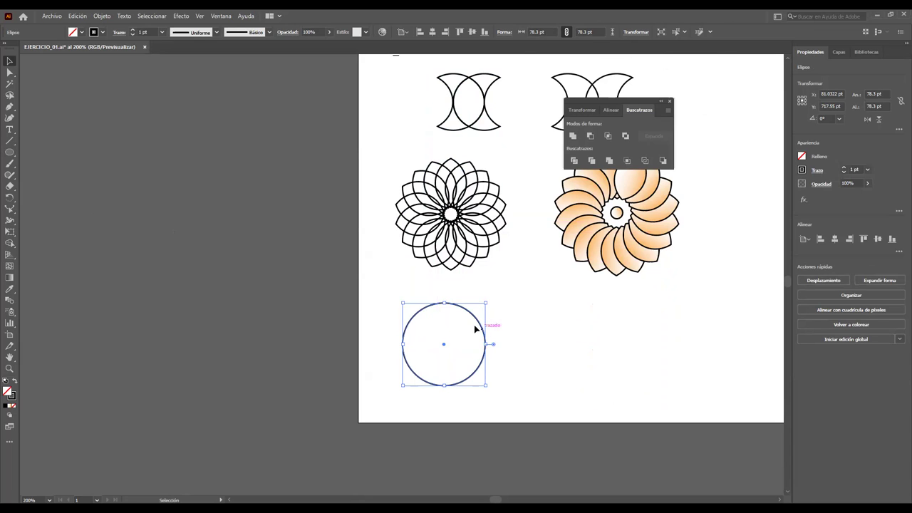
drag(471, 317, 529, 316)
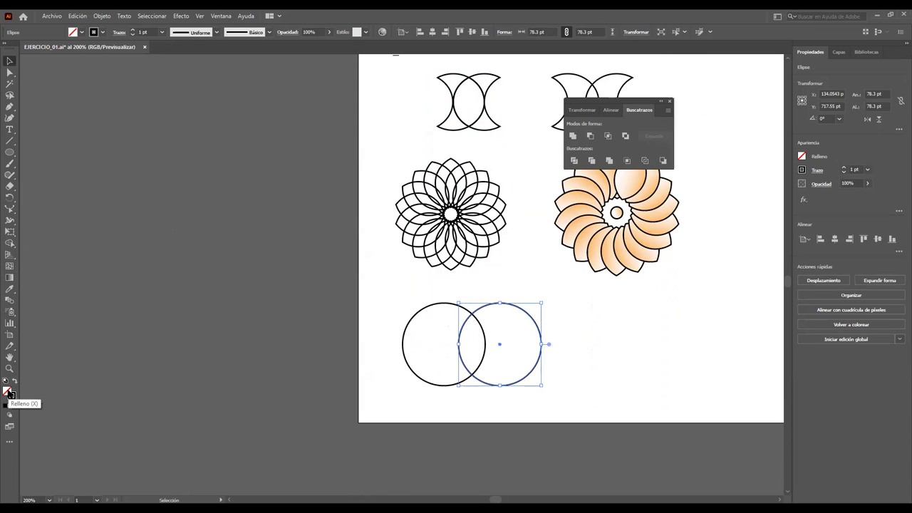
Step: Fill the left circle with light mint green
double_click(9, 392)
click(538, 184)
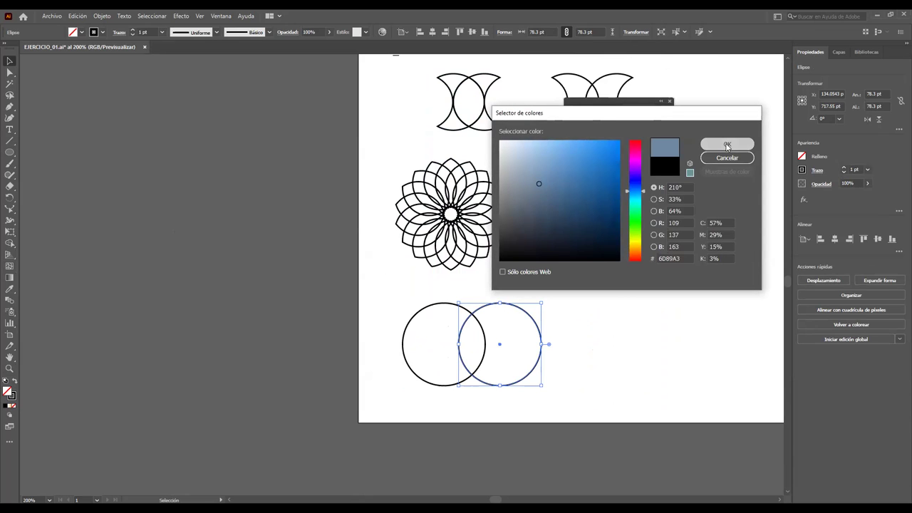
key(Return)
click(442, 304)
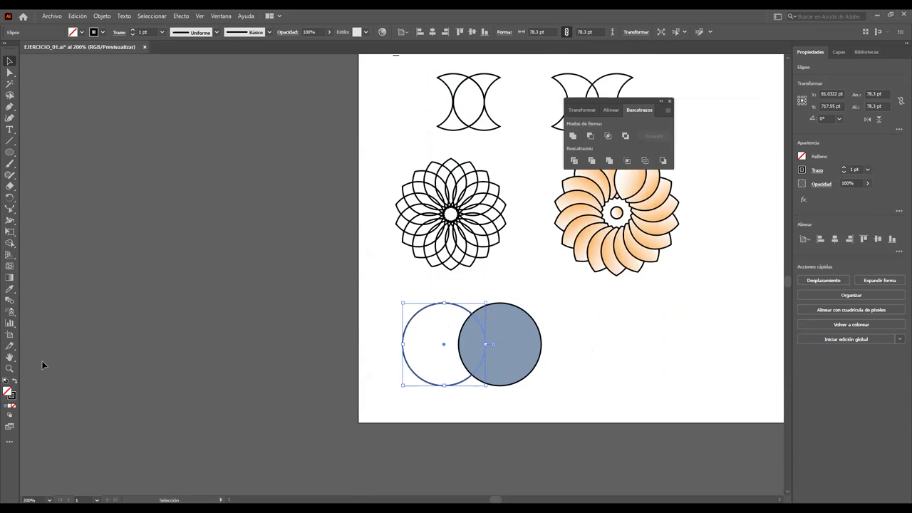
double_click(8, 391)
click(634, 210)
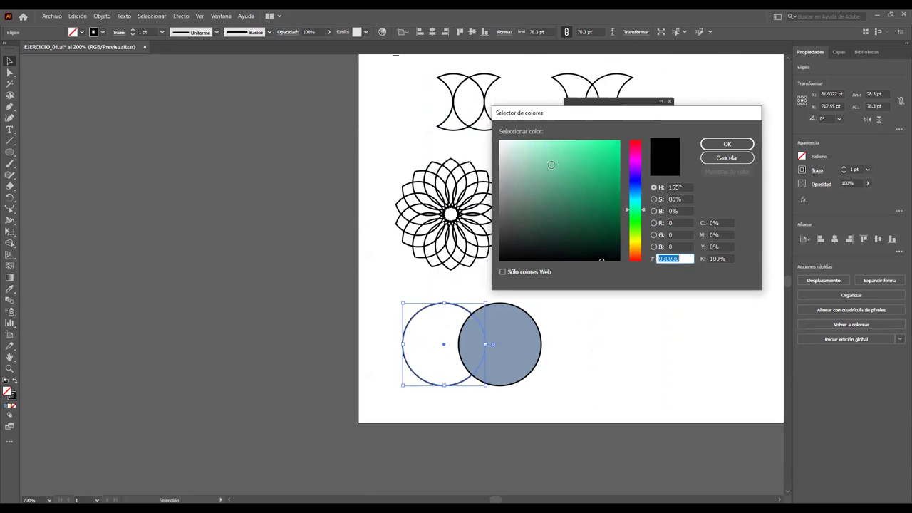
click(551, 165)
click(721, 145)
click(605, 300)
Step: Fill the right circle with pale yellow E8E8A0
click(524, 321)
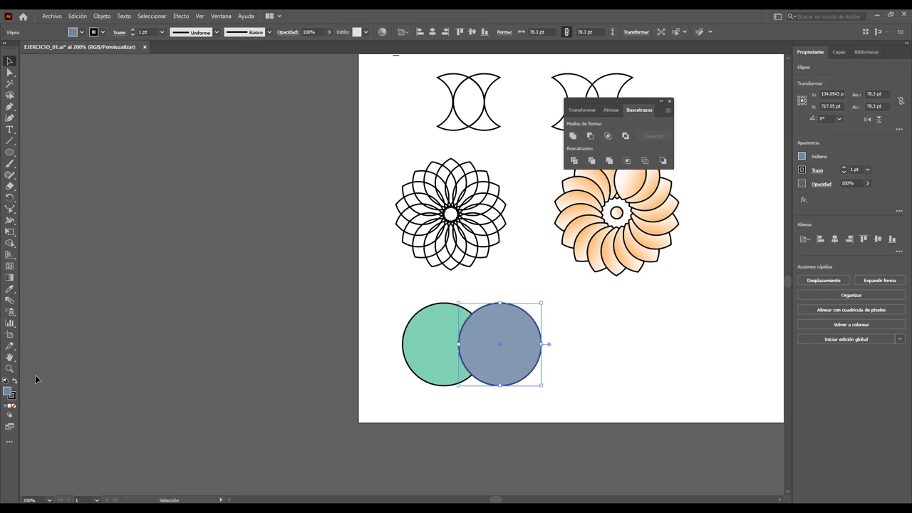
double_click(6, 392)
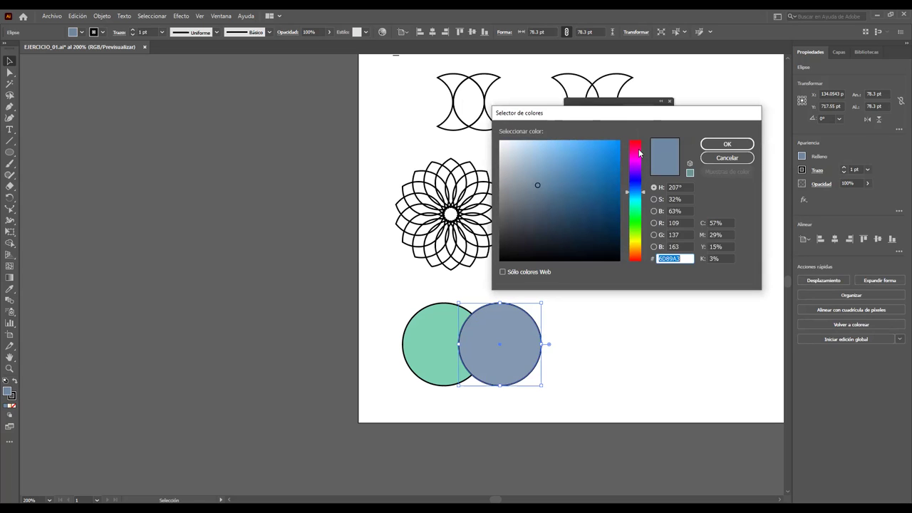
click(639, 150)
click(554, 149)
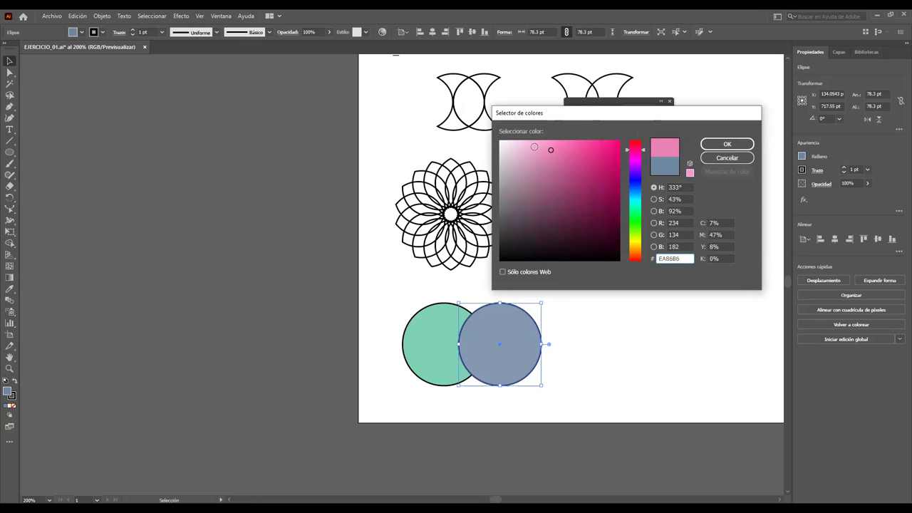
click(635, 242)
click(537, 150)
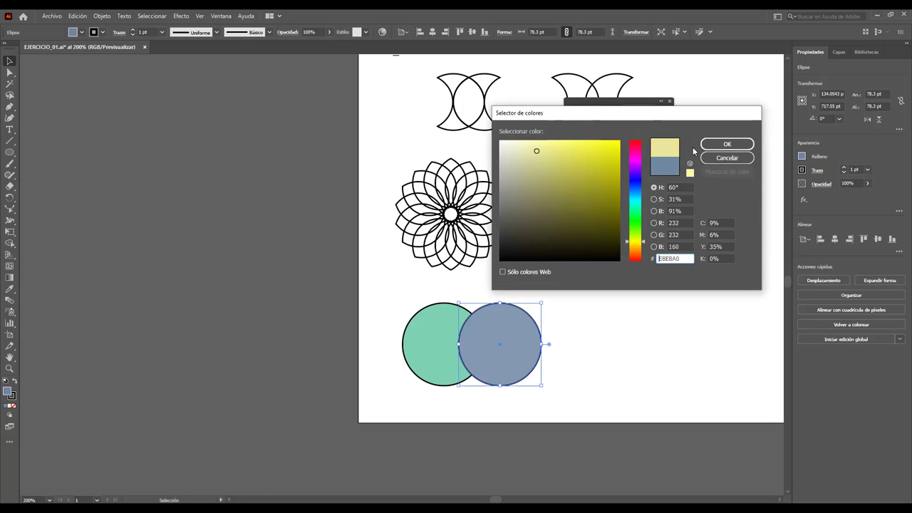
click(724, 146)
click(574, 276)
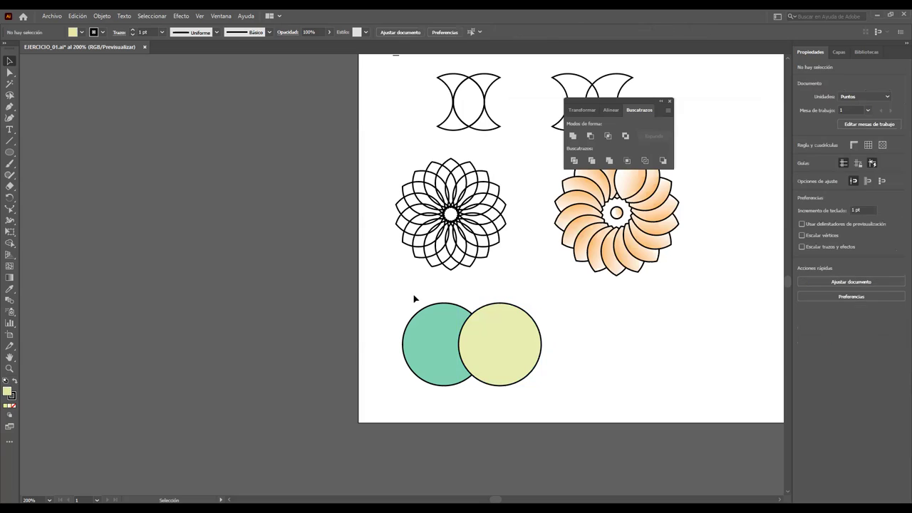
drag(388, 282, 571, 402)
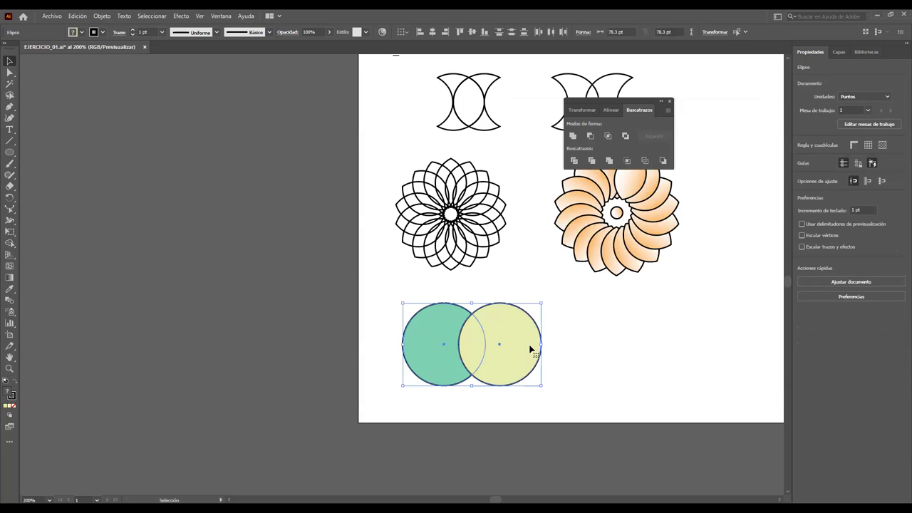
drag(528, 344, 548, 354)
click(607, 331)
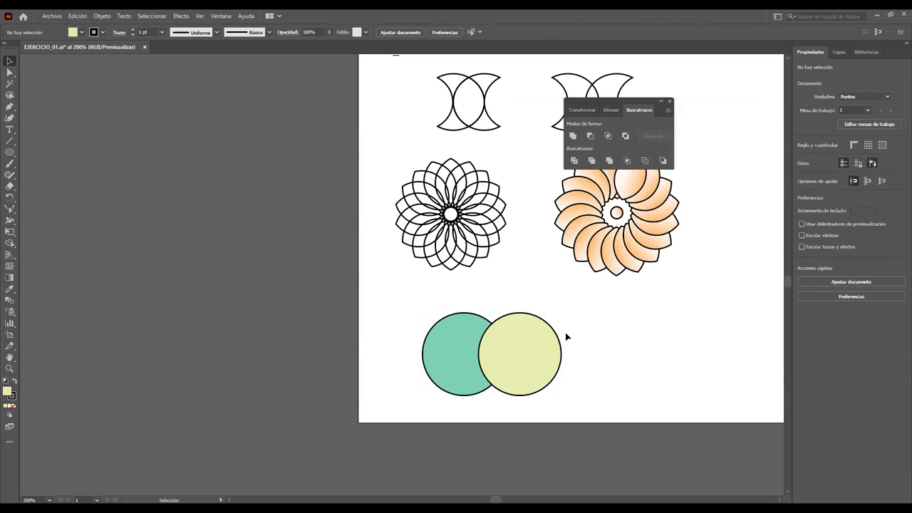
click(546, 336)
click(464, 334)
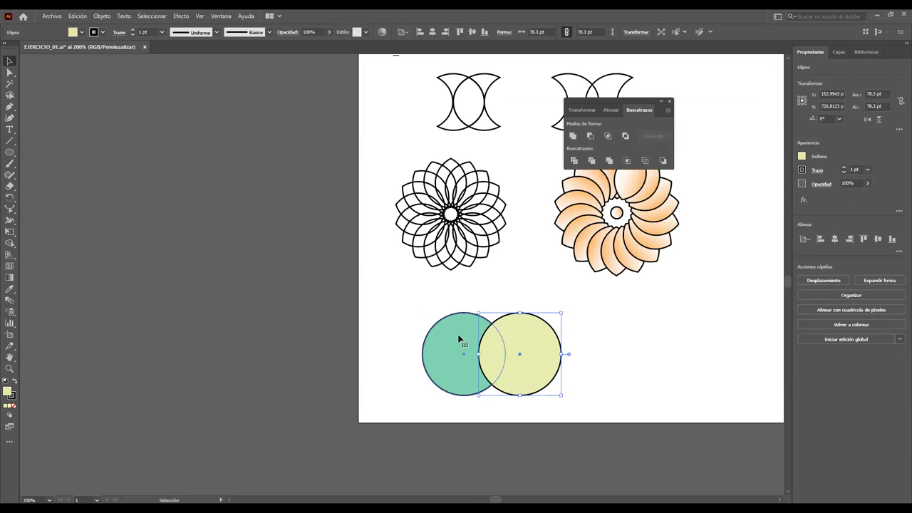
drag(401, 299, 596, 416)
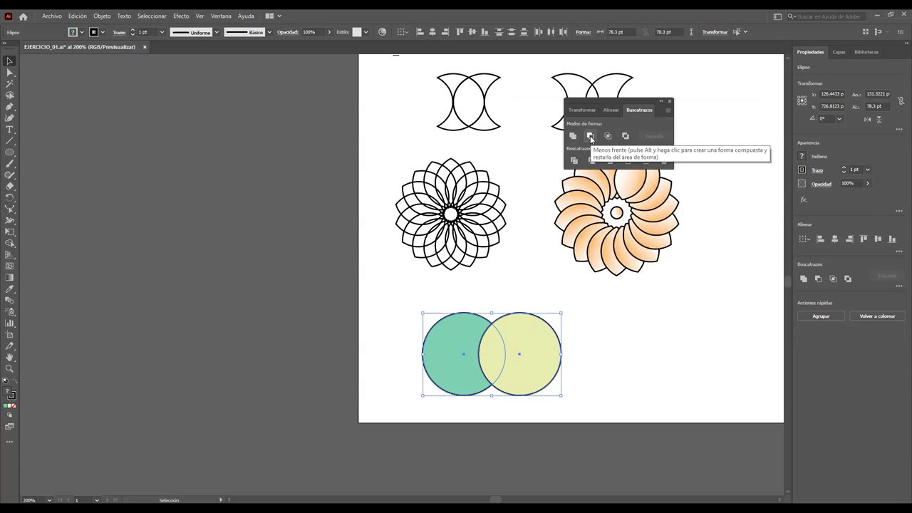
click(591, 137)
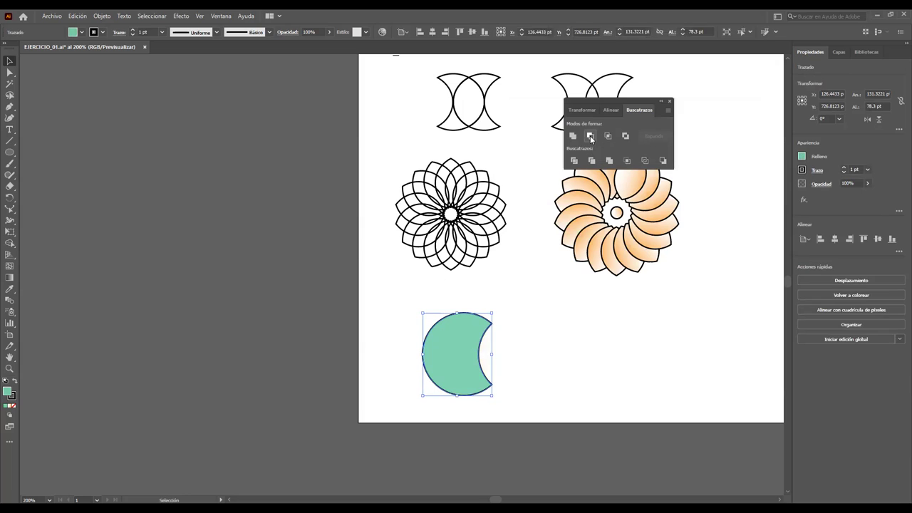
click(628, 332)
drag(456, 340, 423, 340)
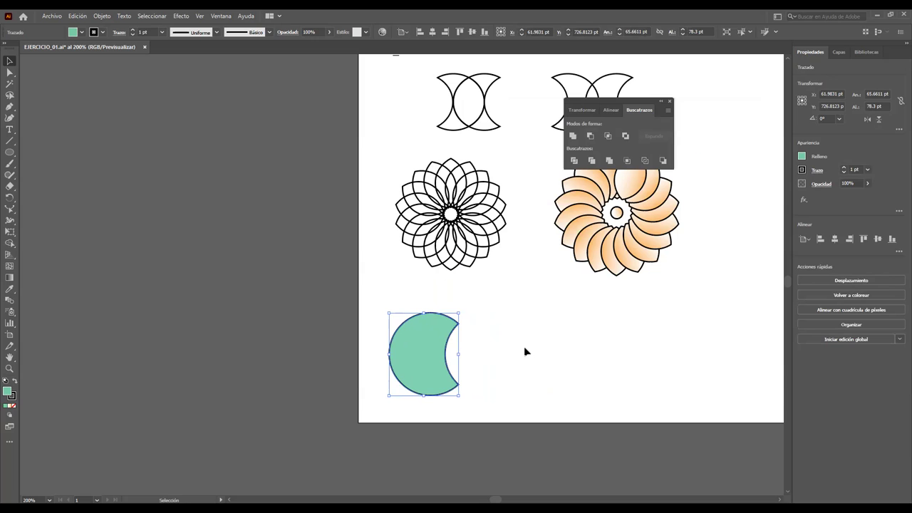
key(ctrl+z)
key(ctrl+z)
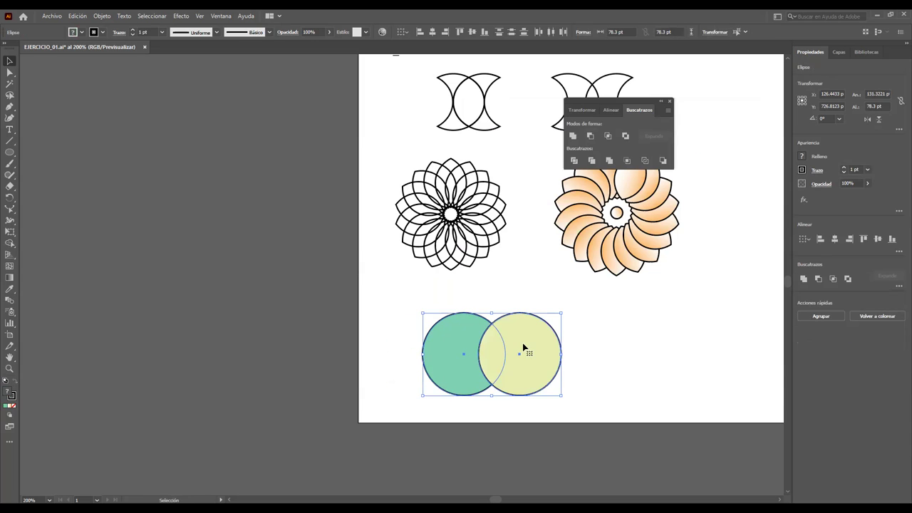
click(602, 310)
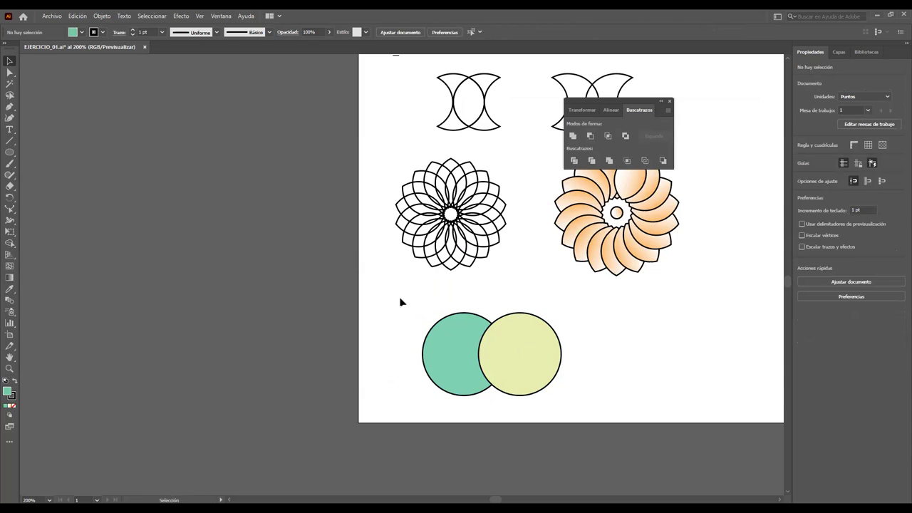
drag(400, 302, 592, 394)
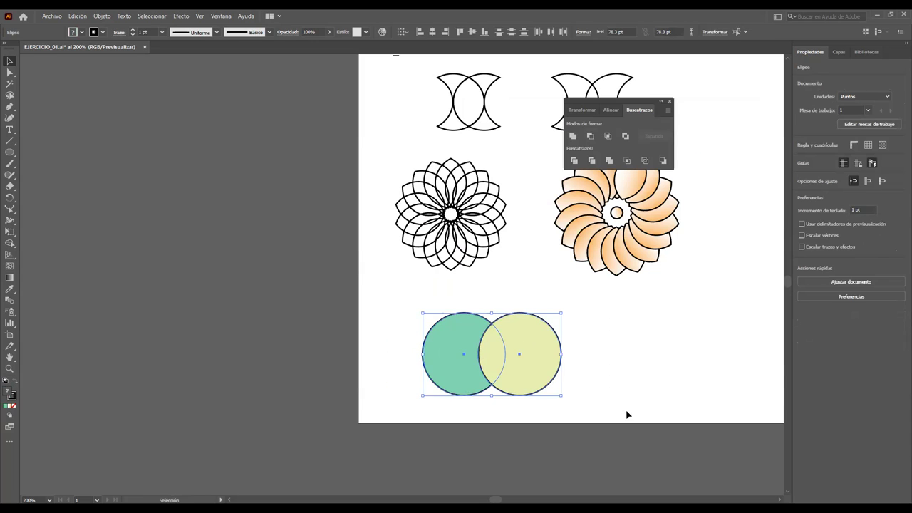
Step: Alt-click Minus Front to make a compound crescent shape and shift it left
click(588, 136)
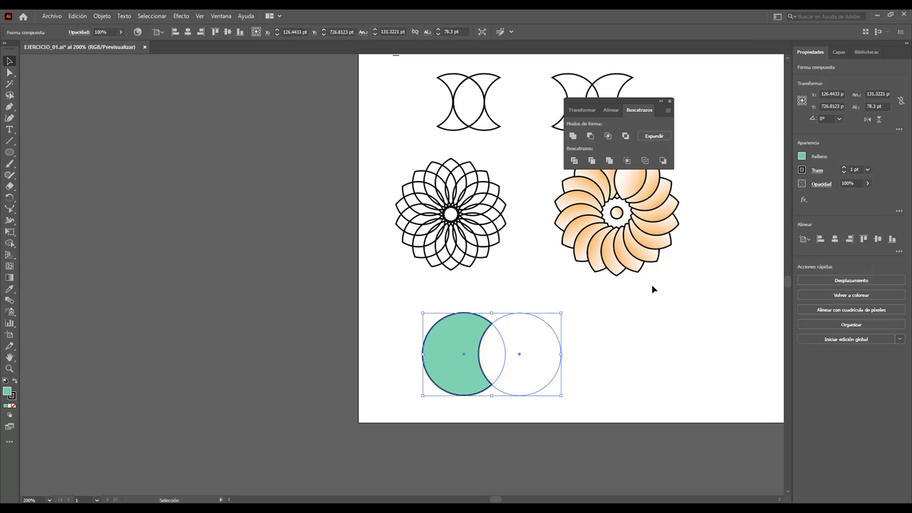
click(646, 303)
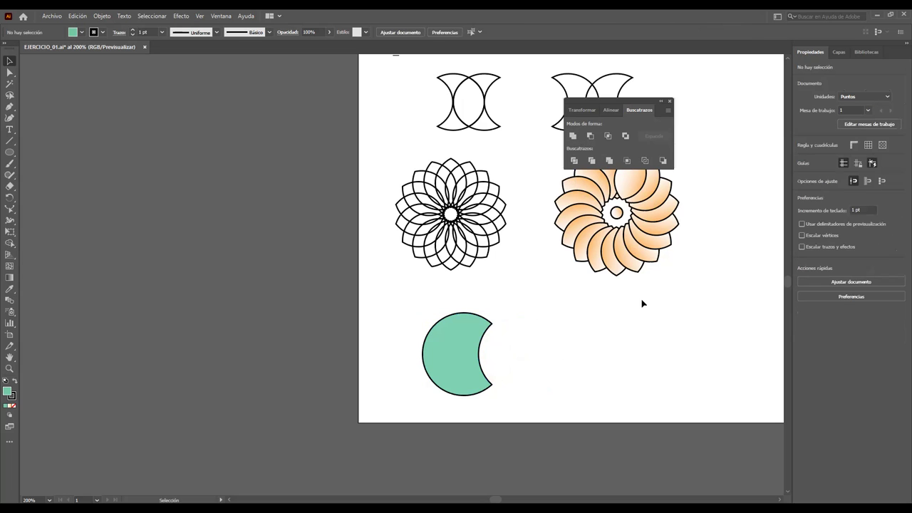
click(538, 326)
drag(544, 321, 524, 324)
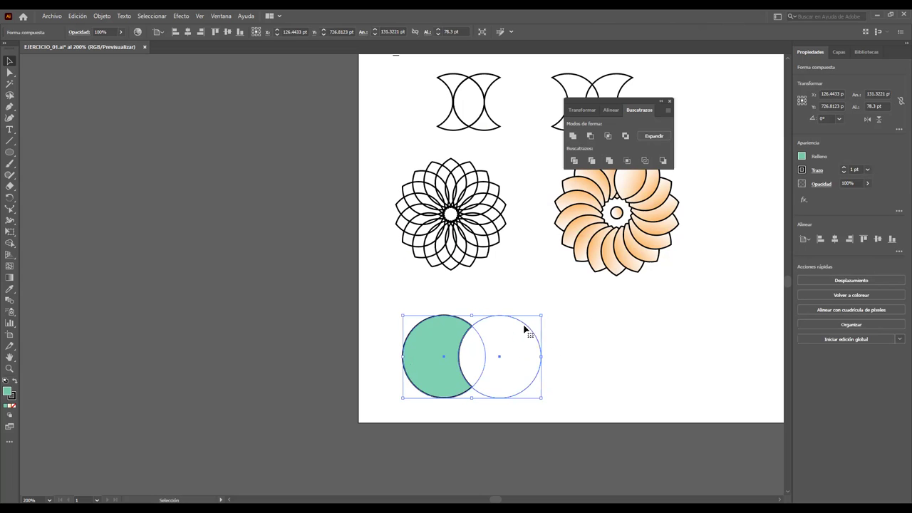
click(579, 329)
click(519, 342)
right_click(517, 341)
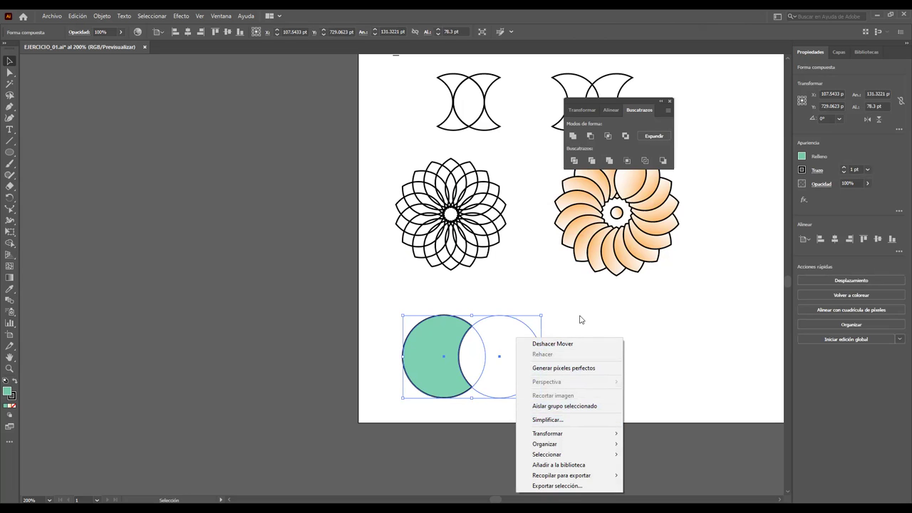
click(579, 320)
click(521, 331)
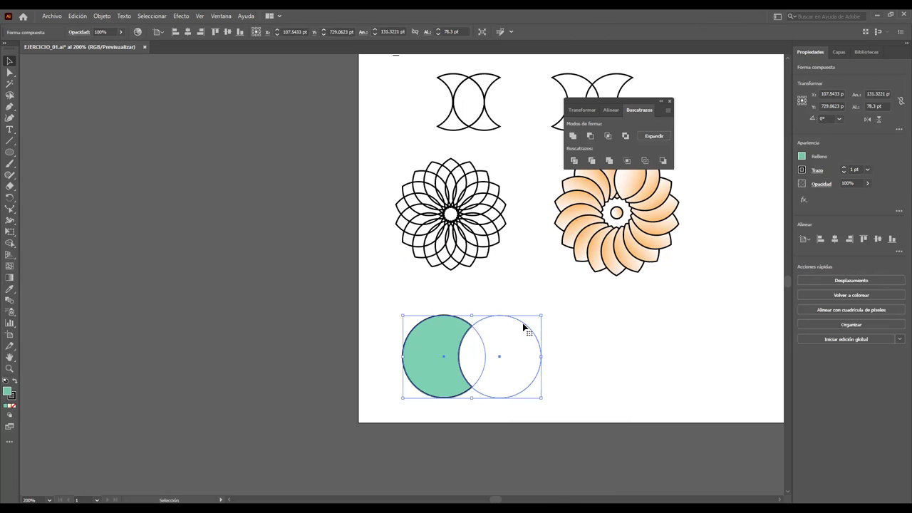
right_click(524, 324)
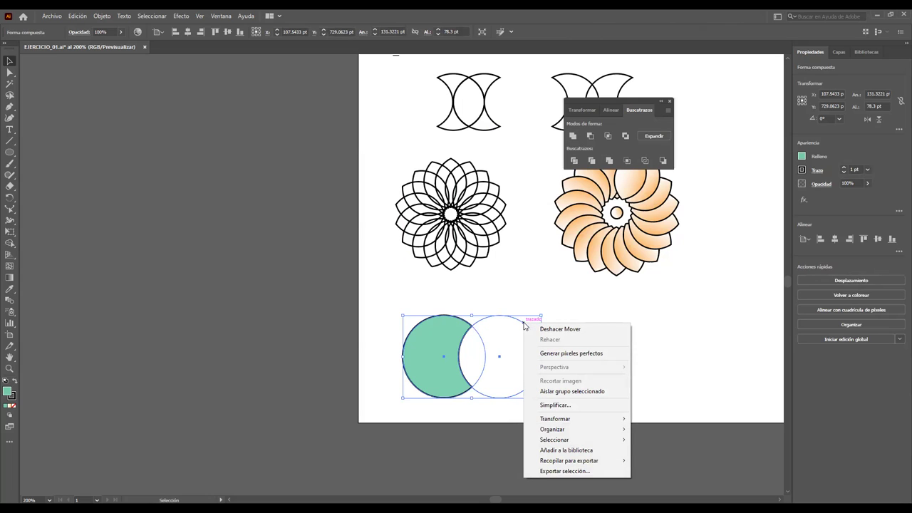
click(523, 299)
mouse_move(417, 329)
mouse_down()
mouse_move(396, 312)
mouse_move(428, 329)
mouse_up()
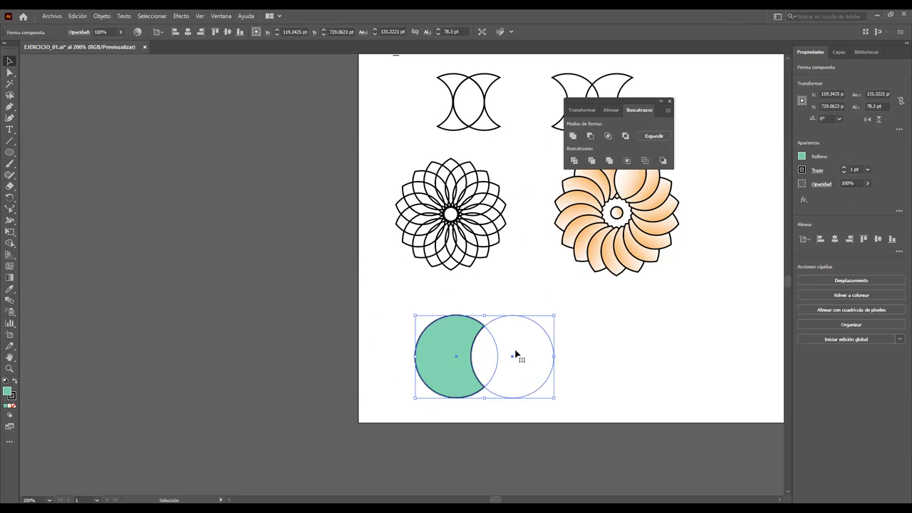
Step: Separate the two circles in isolation mode, exit, and delete the compound shape
right_click(497, 349)
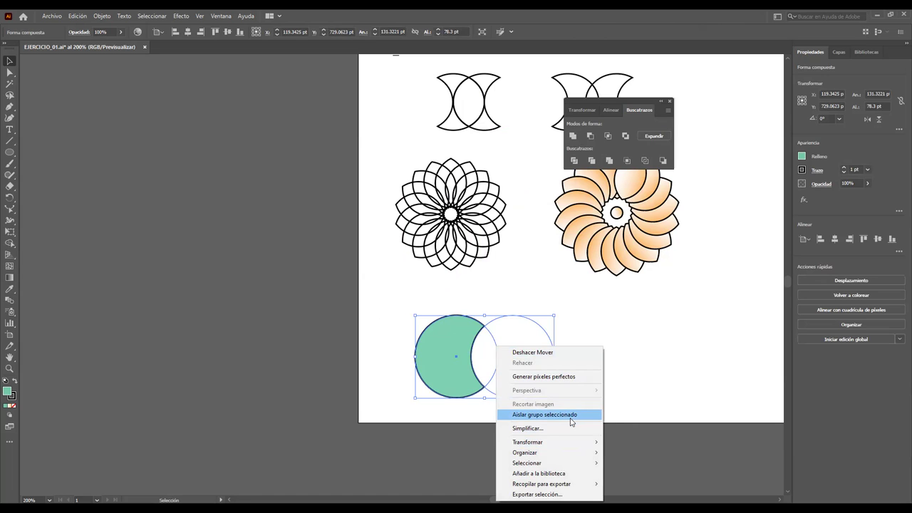
click(570, 415)
click(500, 360)
drag(503, 358, 544, 358)
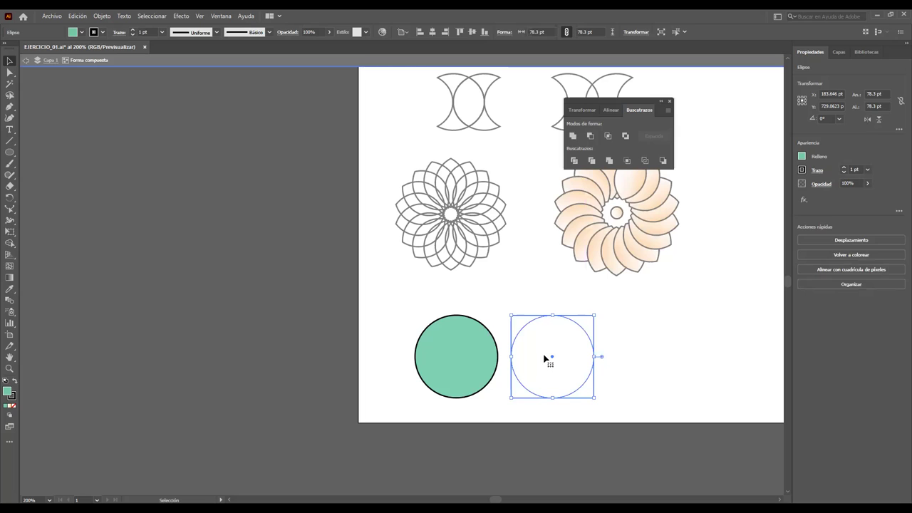
click(631, 335)
click(485, 356)
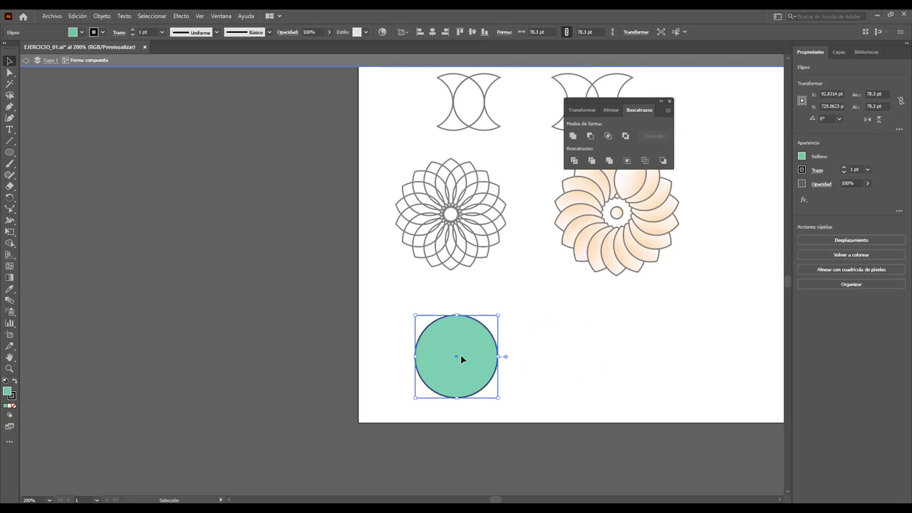
drag(463, 358, 433, 359)
double_click(625, 303)
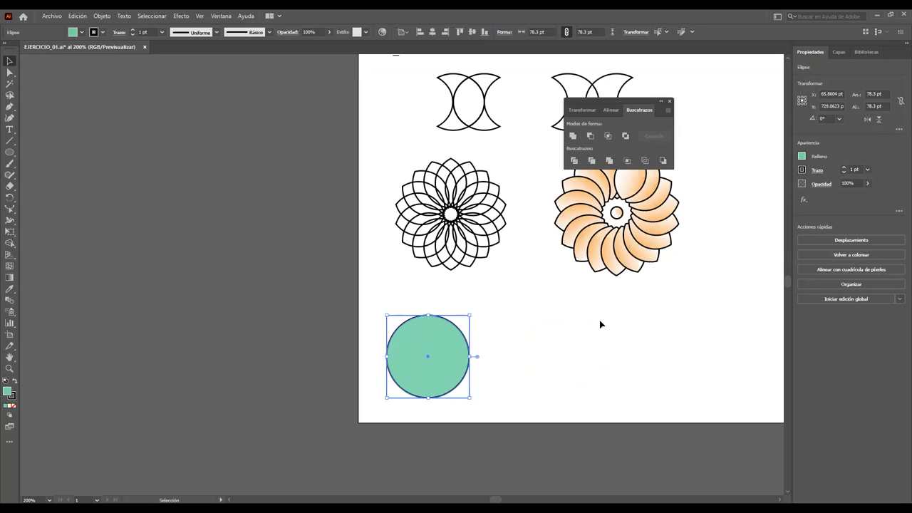
drag(550, 356, 587, 362)
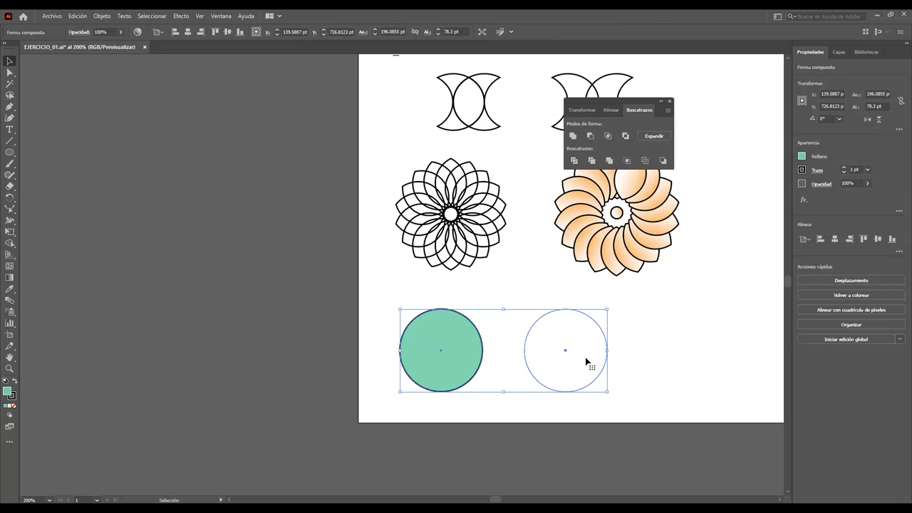
key(Delete)
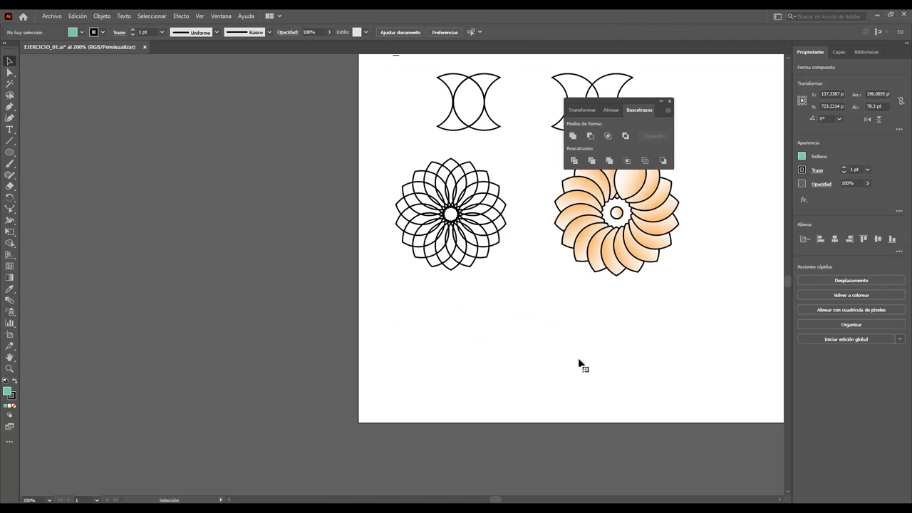
Step: Draw a green circle below the left flower and Alt-drag a copy to its right
click(9, 152)
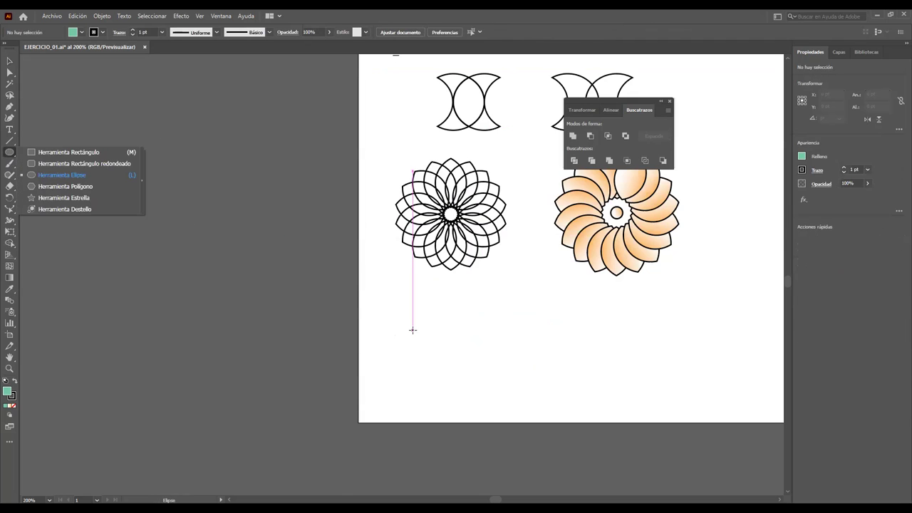
drag(413, 330, 485, 389)
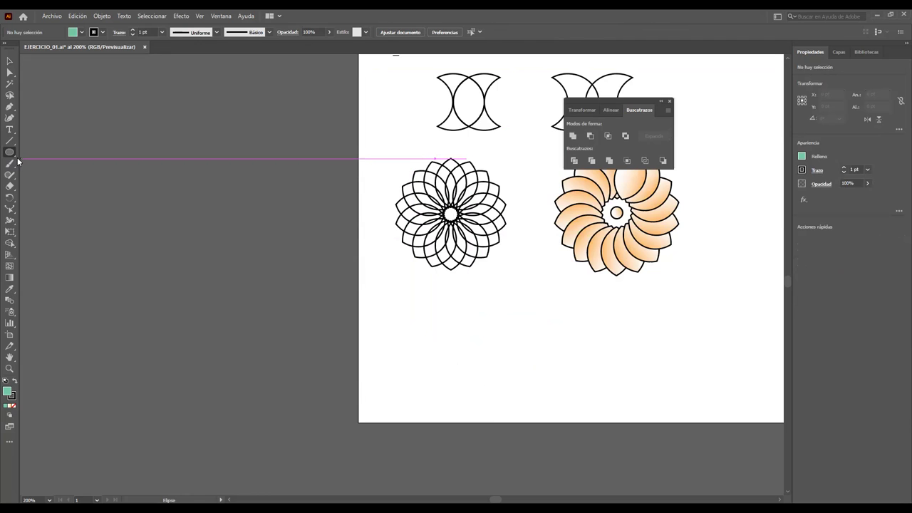
mouse_move(404, 322)
mouse_down()
mouse_move(485, 388)
mouse_move(492, 409)
mouse_up()
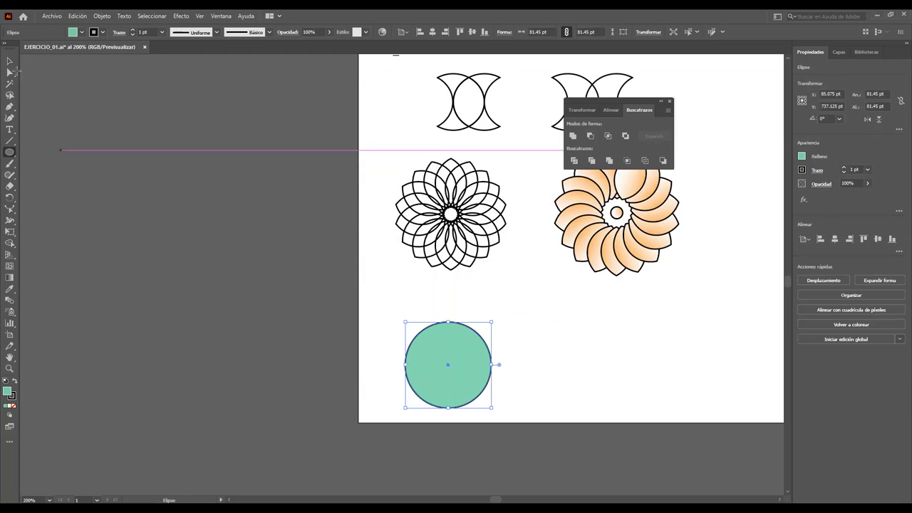
click(11, 60)
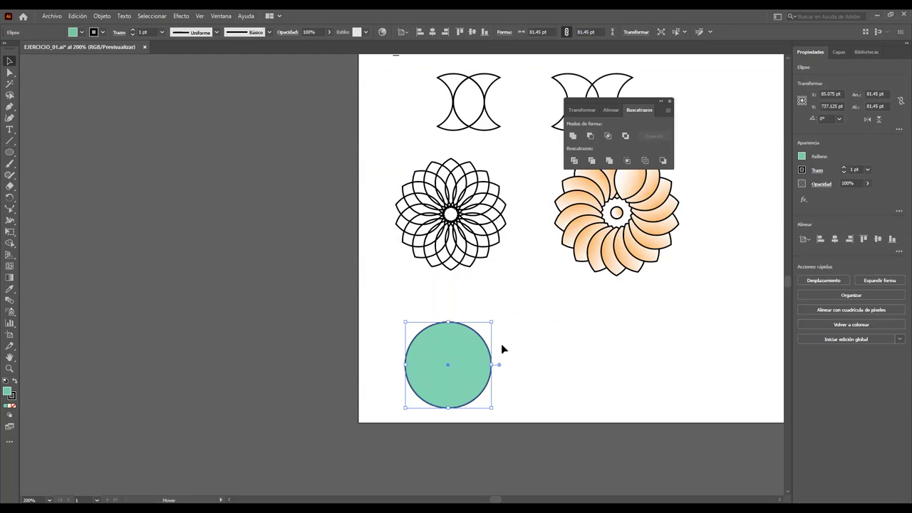
drag(474, 352, 532, 352)
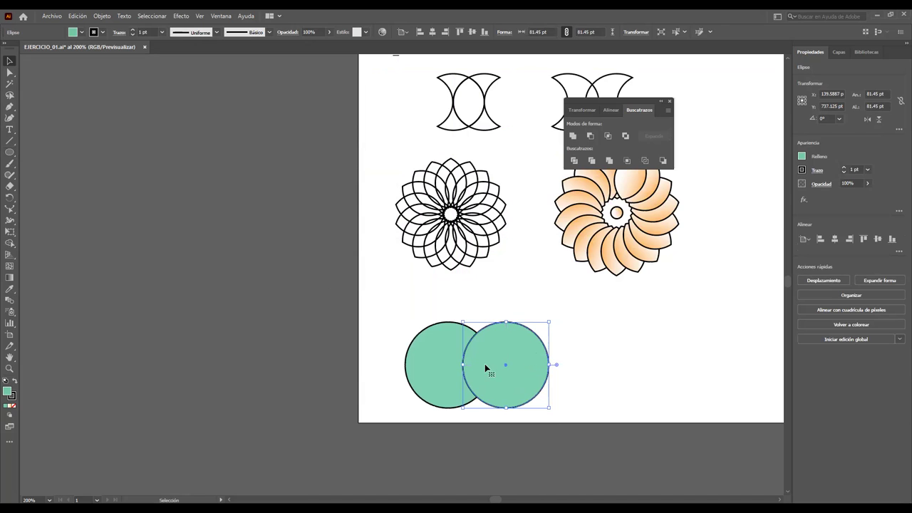
Step: Recolour the copy blue, overlap it, and subtract it with Minus Front to leave a crescent
double_click(8, 392)
click(634, 191)
click(553, 147)
click(725, 146)
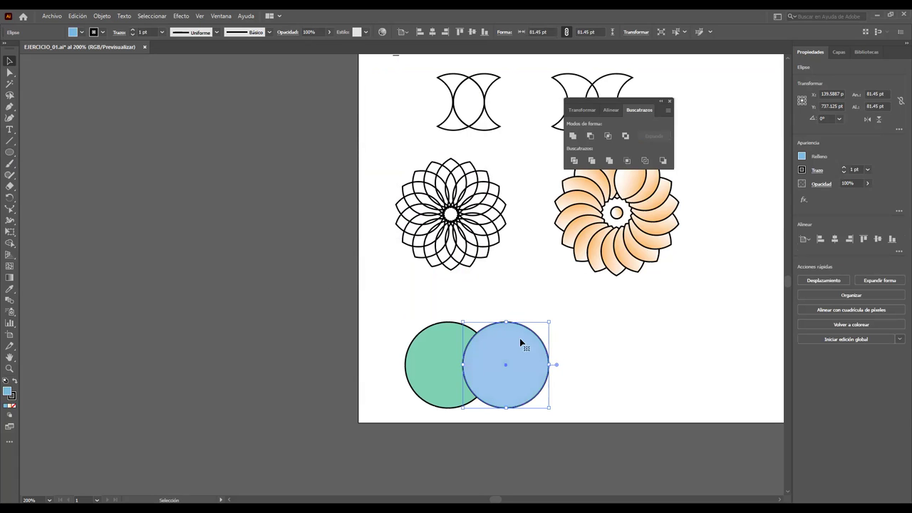
drag(525, 347, 511, 347)
drag(382, 306, 587, 434)
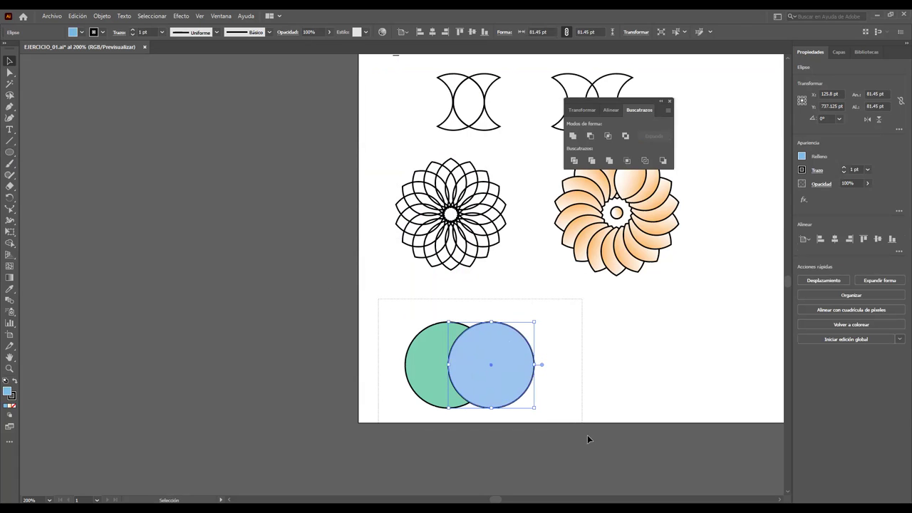
click(593, 137)
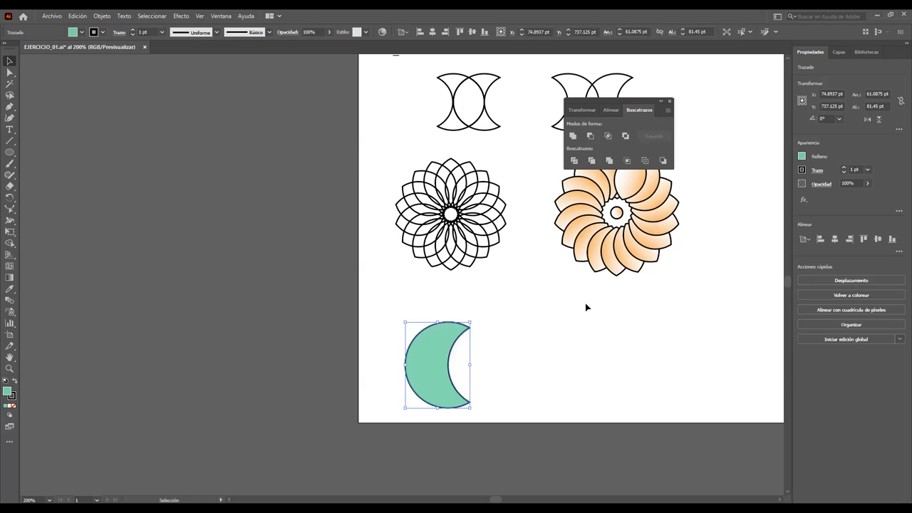
click(471, 345)
drag(407, 349, 504, 342)
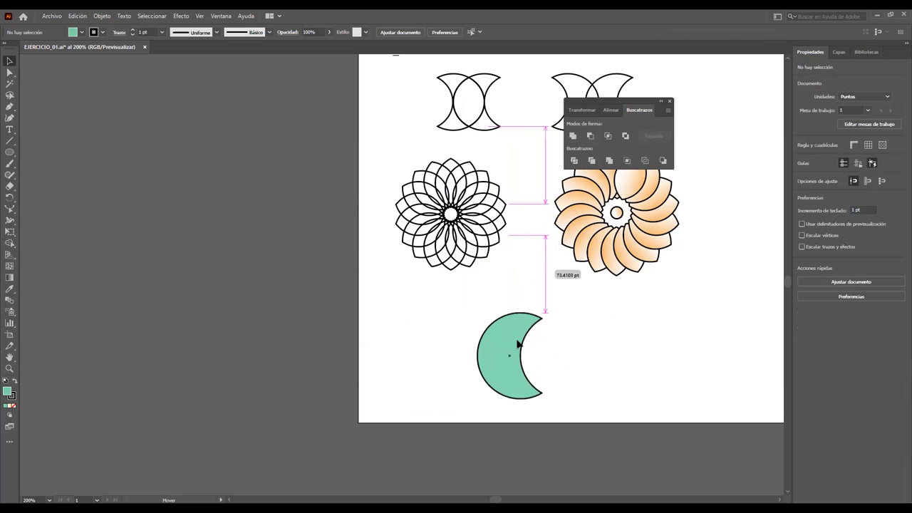
Step: Place the crescent, draw a green square beside it, and Alt-drag an overlapping copy right
mouse_move(506, 345)
mouse_down()
mouse_move(411, 345)
mouse_move(443, 361)
mouse_up()
click(533, 350)
click(8, 153)
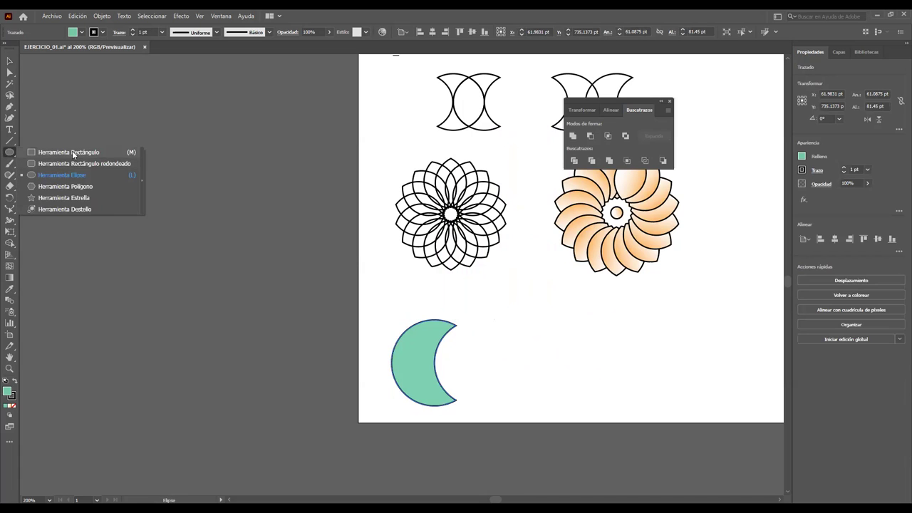
drag(9, 152, 72, 150)
drag(516, 314, 603, 392)
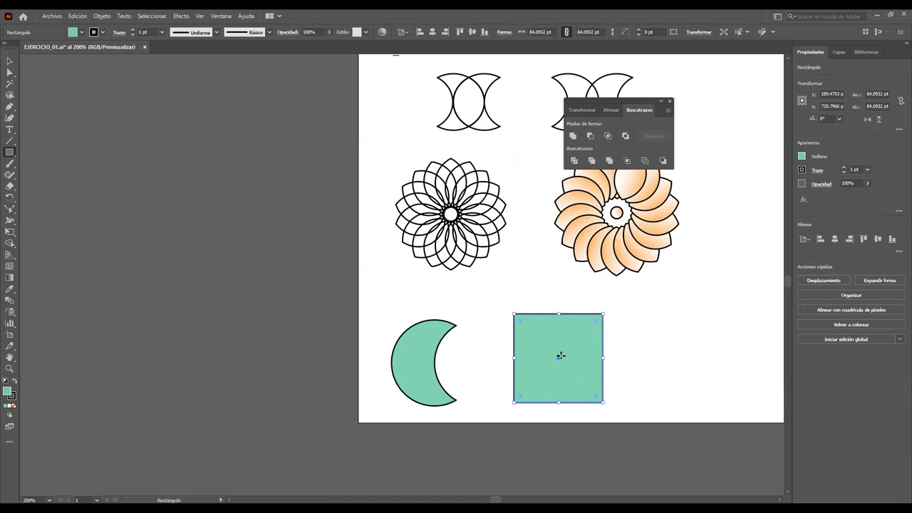
key(v)
drag(572, 350, 626, 348)
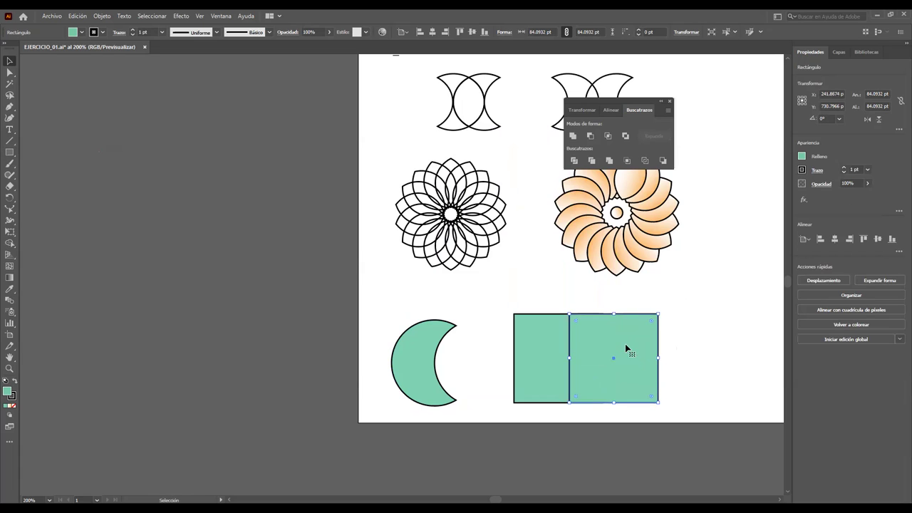
Step: Fill the copy light violet ACAAF2 and subtract it from the green square with Minus Front
double_click(10, 389)
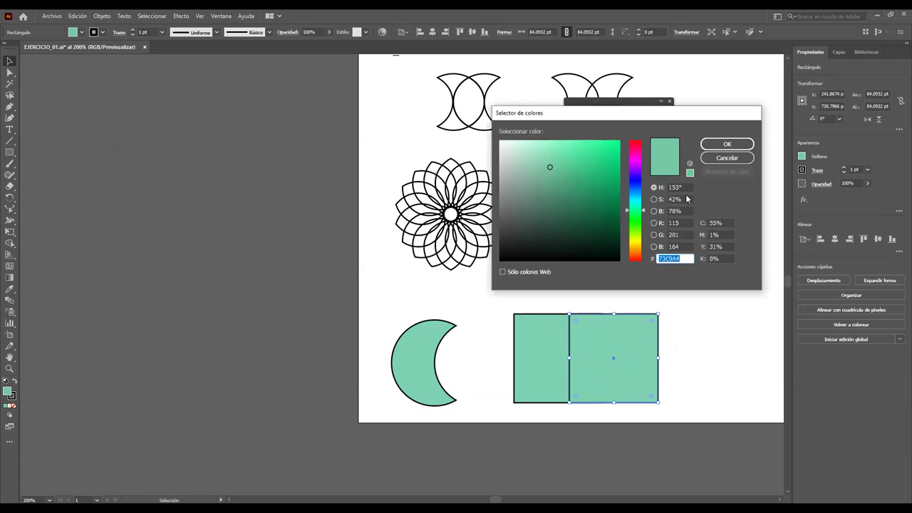
click(635, 179)
click(536, 146)
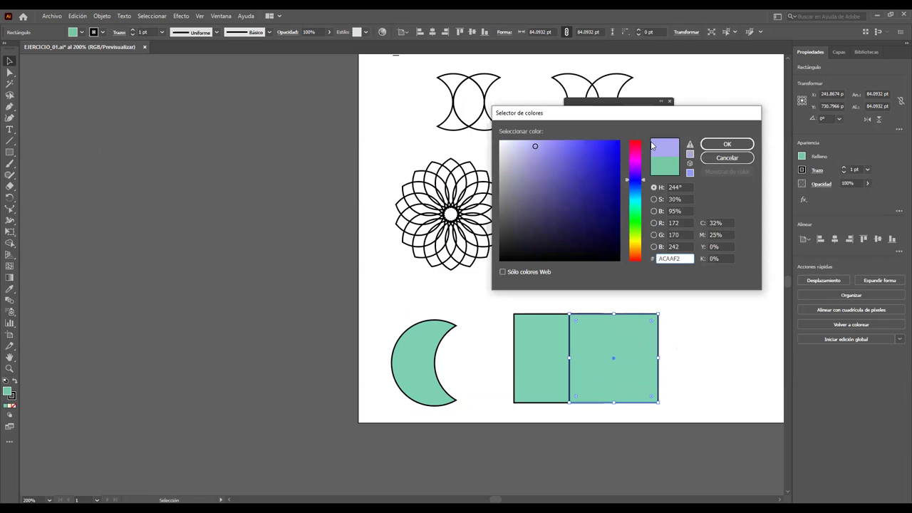
click(716, 148)
click(661, 332)
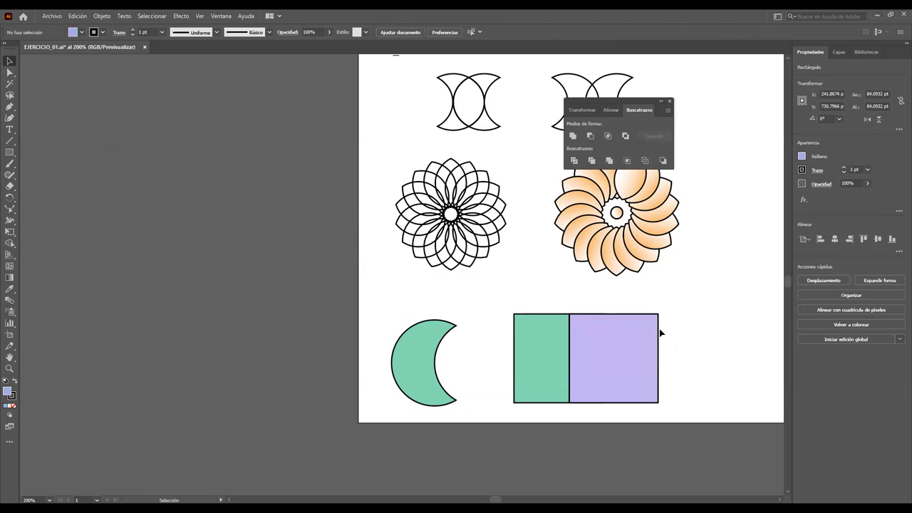
drag(499, 294, 710, 388)
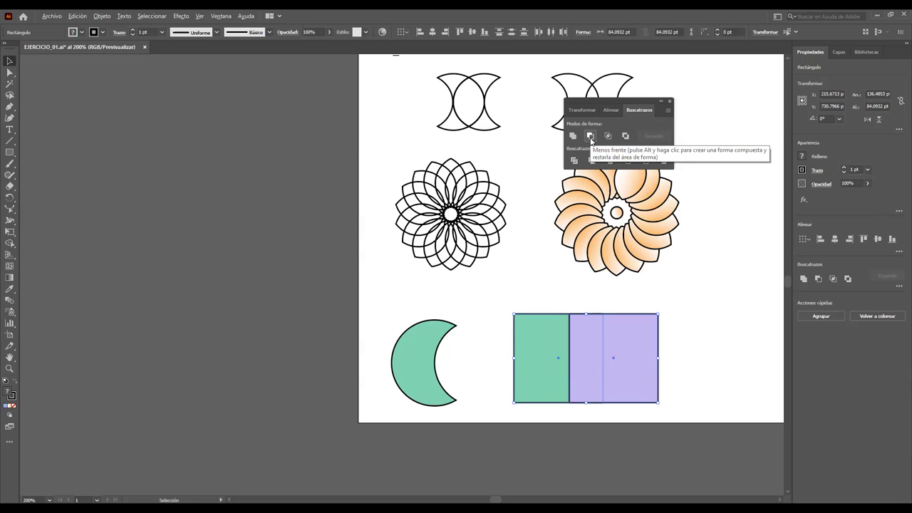
click(590, 138)
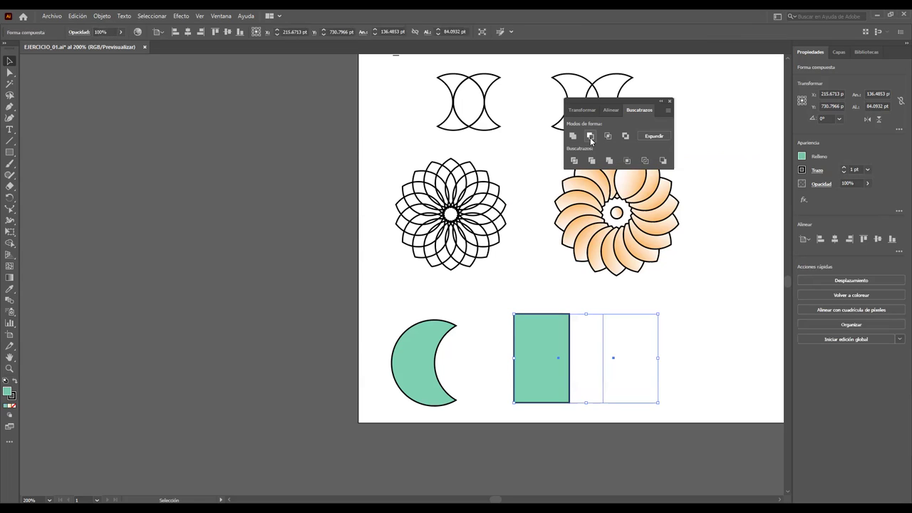
click(708, 321)
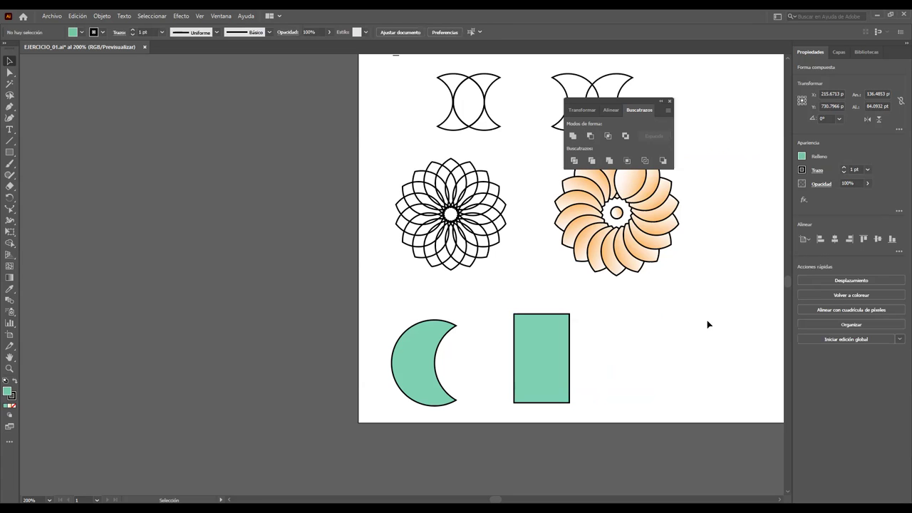
Step: In isolation mode, move the cutout rectangle so the green shape becomes an L
mouse_move(568, 340)
mouse_down()
mouse_move(638, 339)
mouse_move(574, 332)
mouse_move(568, 340)
mouse_up()
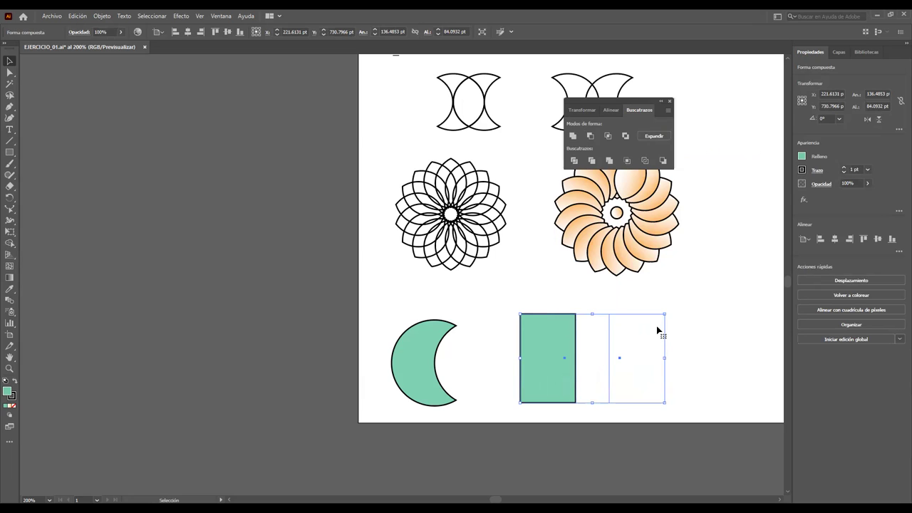
drag(575, 339, 558, 338)
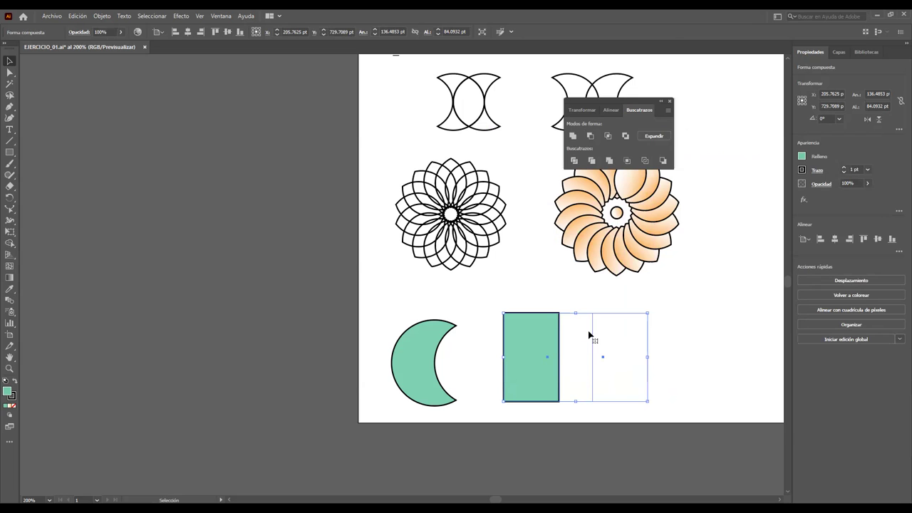
double_click(595, 333)
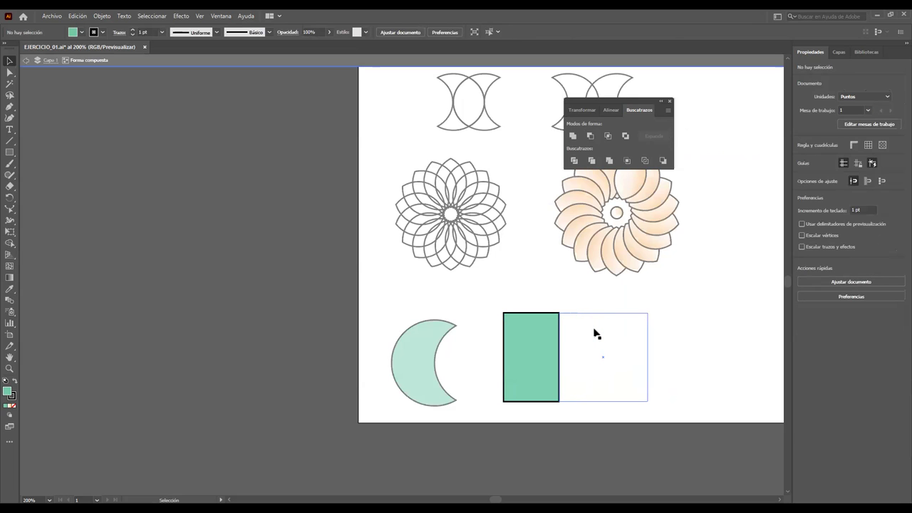
click(595, 333)
mouse_move(598, 336)
mouse_down()
mouse_move(663, 341)
mouse_move(574, 339)
mouse_move(556, 317)
mouse_up()
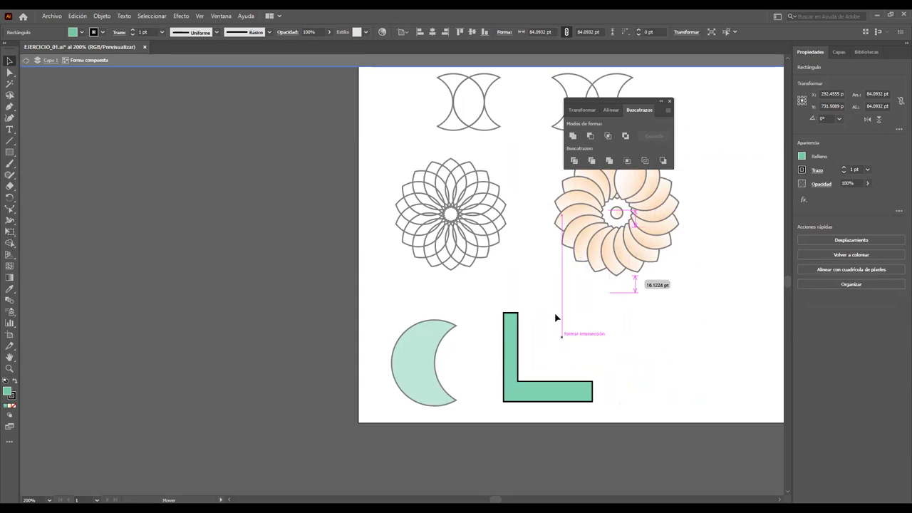
drag(557, 318, 560, 327)
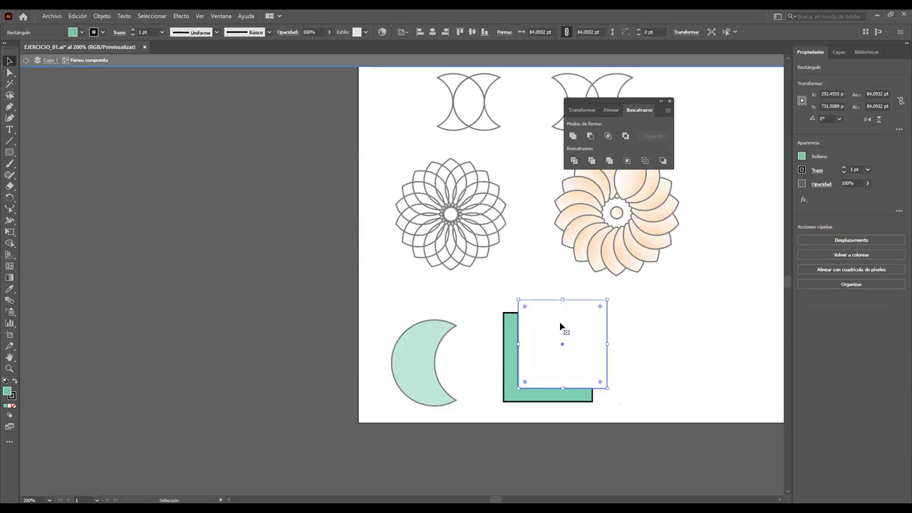
click(686, 341)
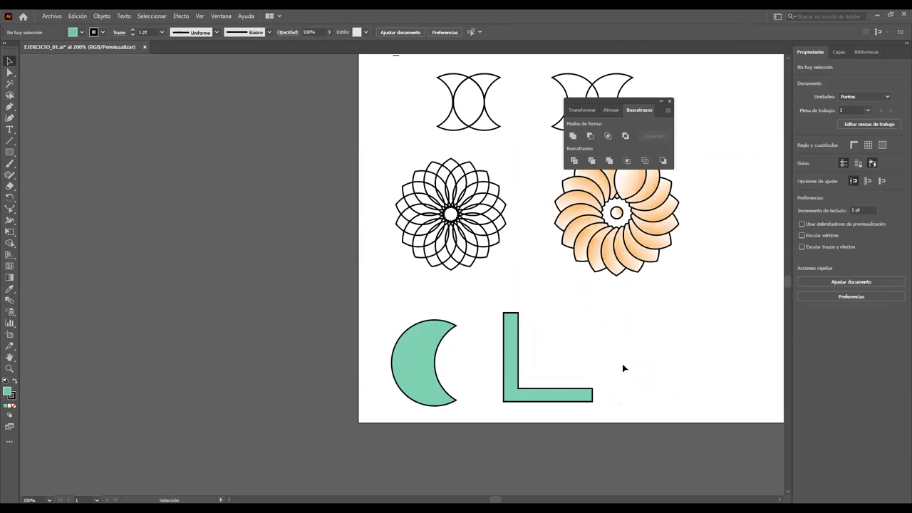
Step: Move the cutout up and right so only the top-right corner is notched
mouse_move(565, 396)
mouse_down()
mouse_move(575, 396)
mouse_move(554, 394)
mouse_up()
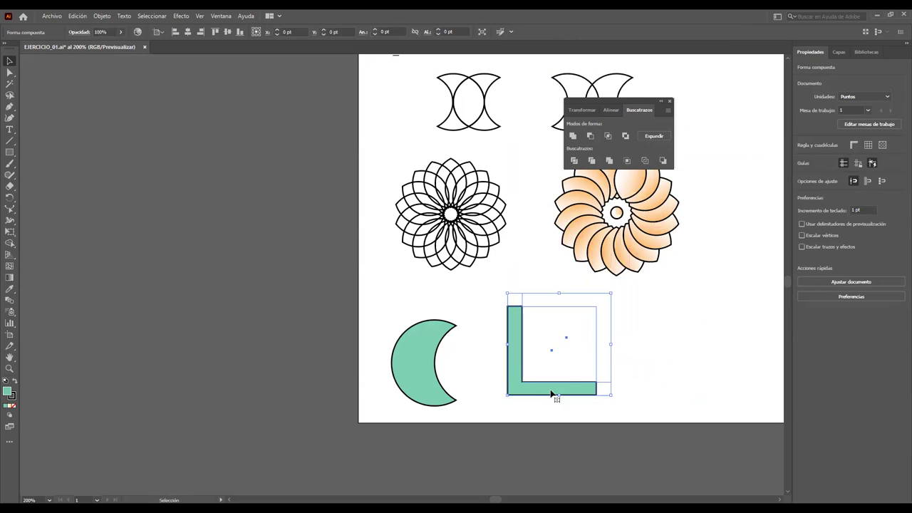
double_click(577, 353)
drag(577, 354, 583, 370)
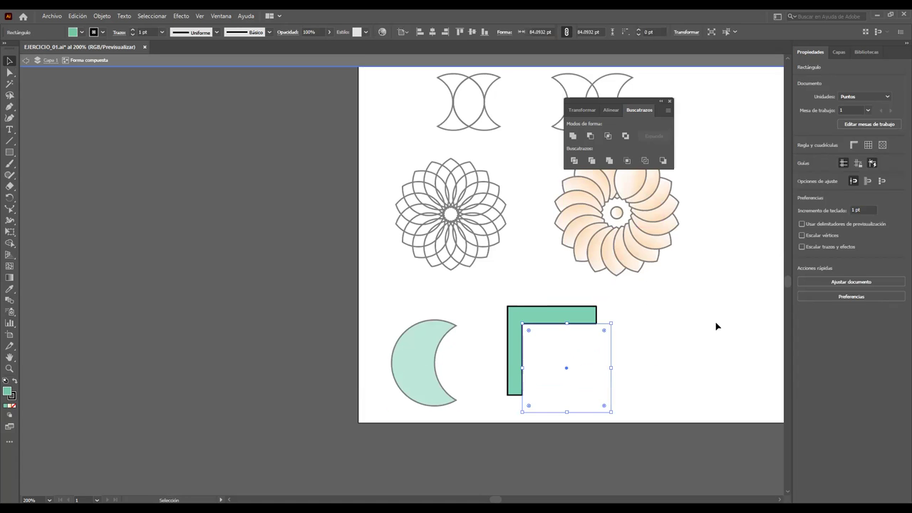
double_click(717, 326)
click(539, 331)
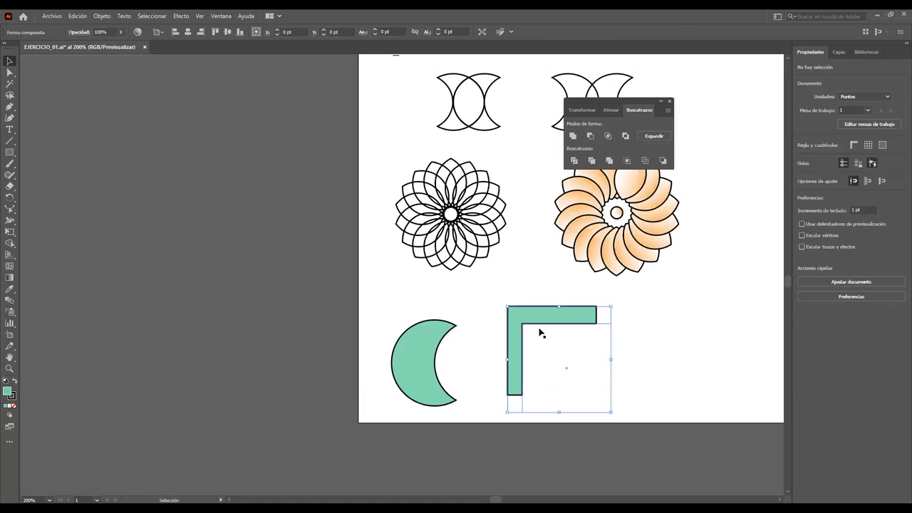
double_click(568, 348)
mouse_move(570, 350)
mouse_down()
mouse_move(619, 312)
mouse_move(618, 274)
mouse_up()
Step: Resize the cutout into the right side to form a green C, then shift it left
click(716, 326)
click(589, 355)
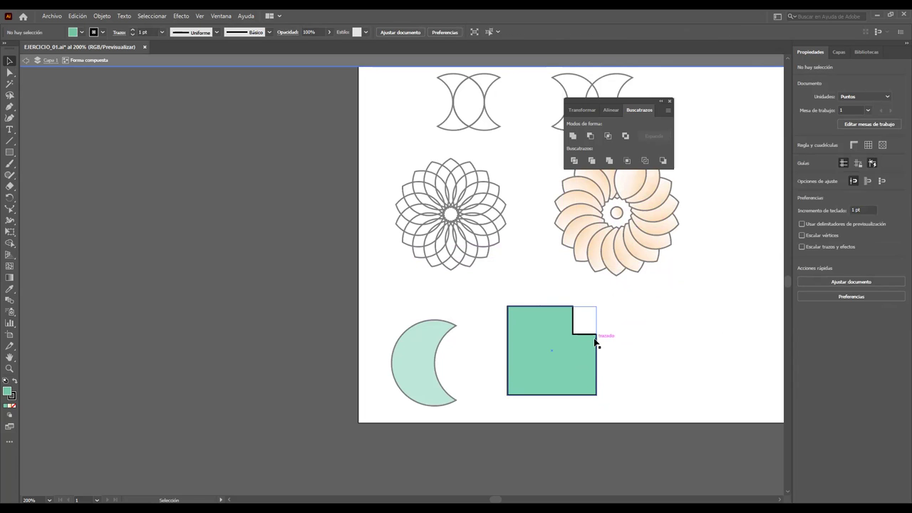
mouse_move(586, 376)
mouse_down()
mouse_move(591, 319)
mouse_move(617, 369)
mouse_up()
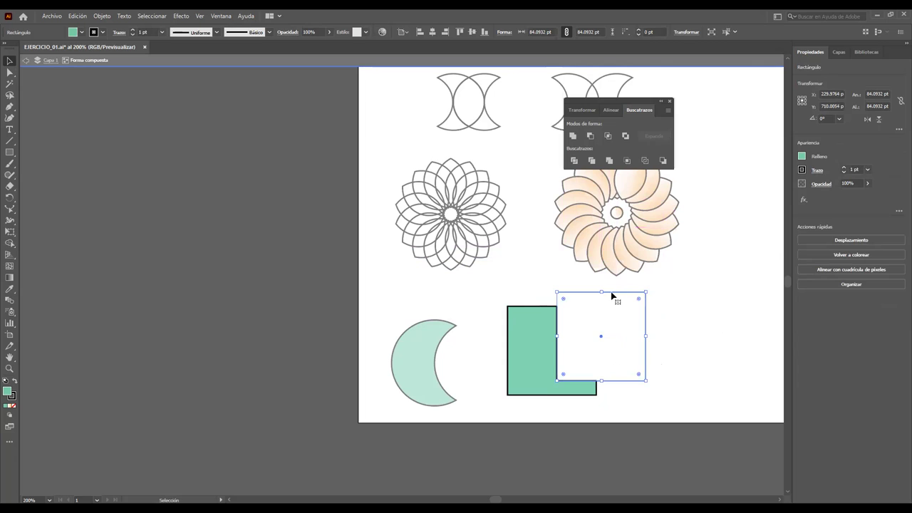
mouse_move(603, 294)
mouse_down()
mouse_move(602, 325)
mouse_move(589, 352)
mouse_up()
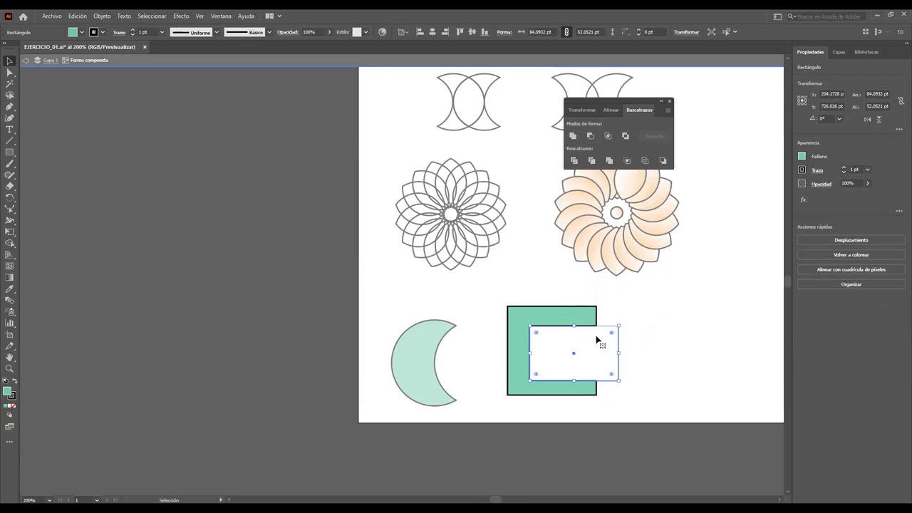
click(759, 315)
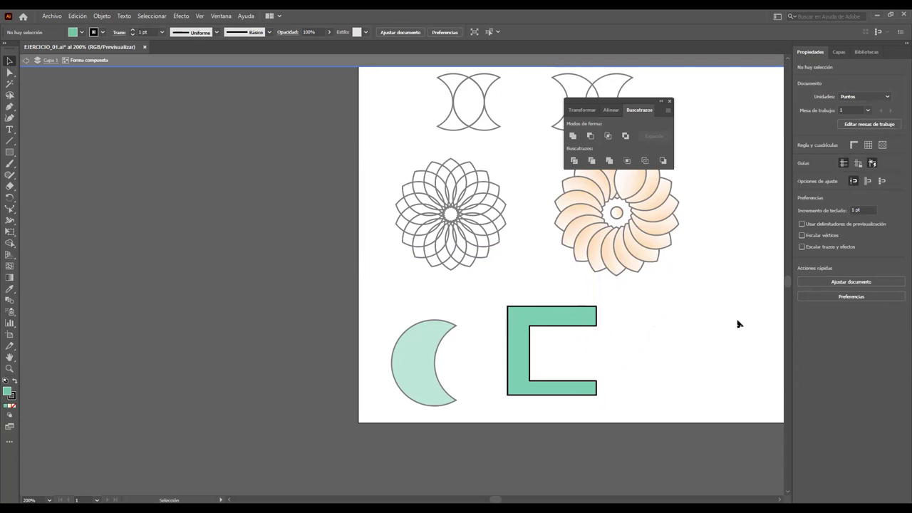
click(556, 346)
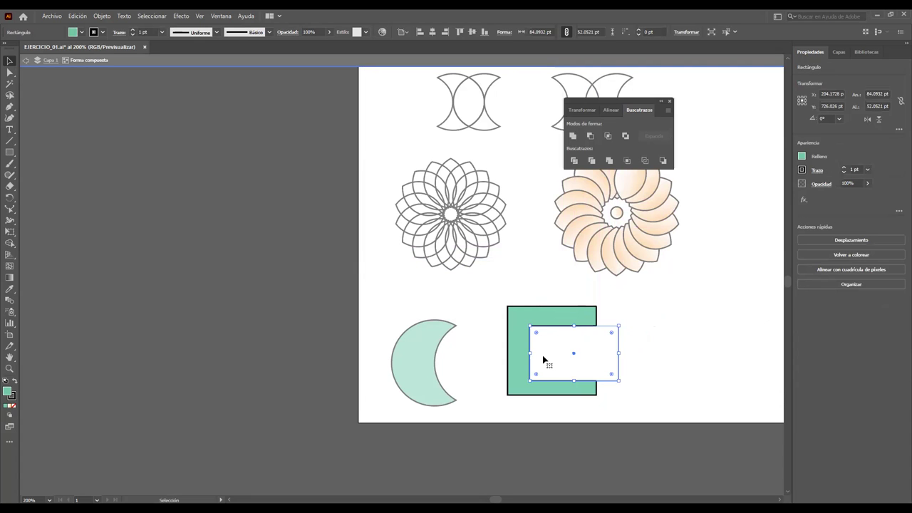
drag(537, 354, 542, 354)
click(651, 320)
double_click(651, 321)
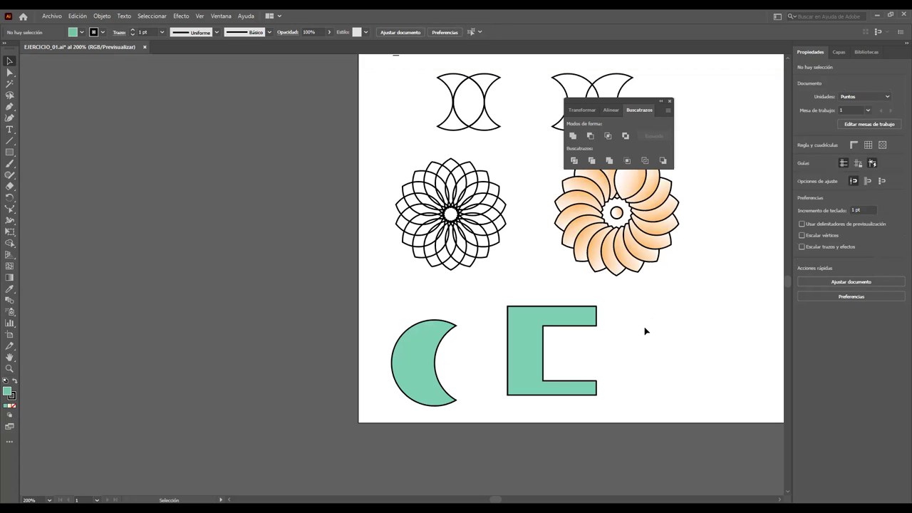
drag(567, 325, 538, 324)
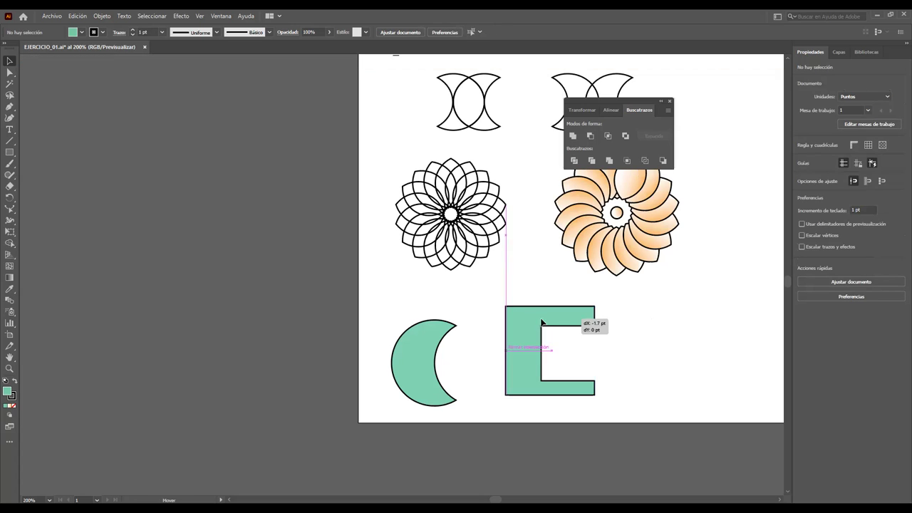
click(669, 325)
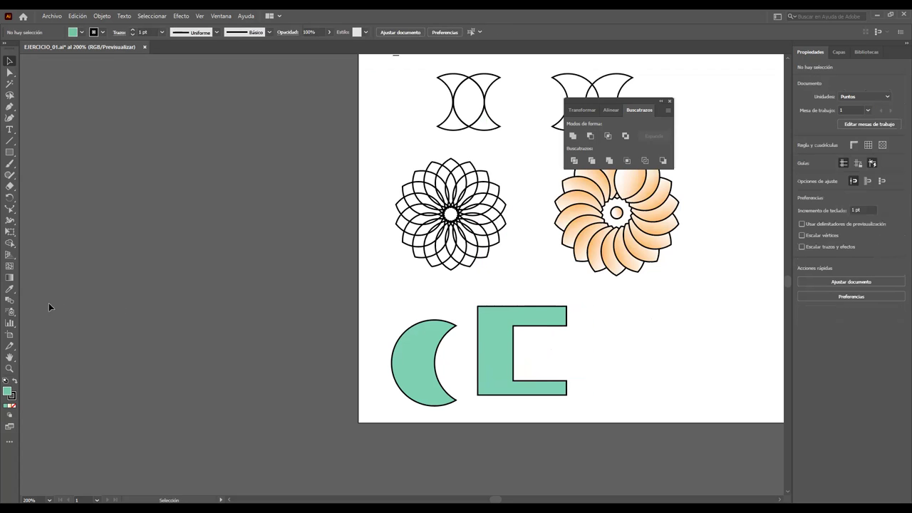
Step: Draw and resize a 91.79 pt green circle to the right of the C bracket
click(10, 153)
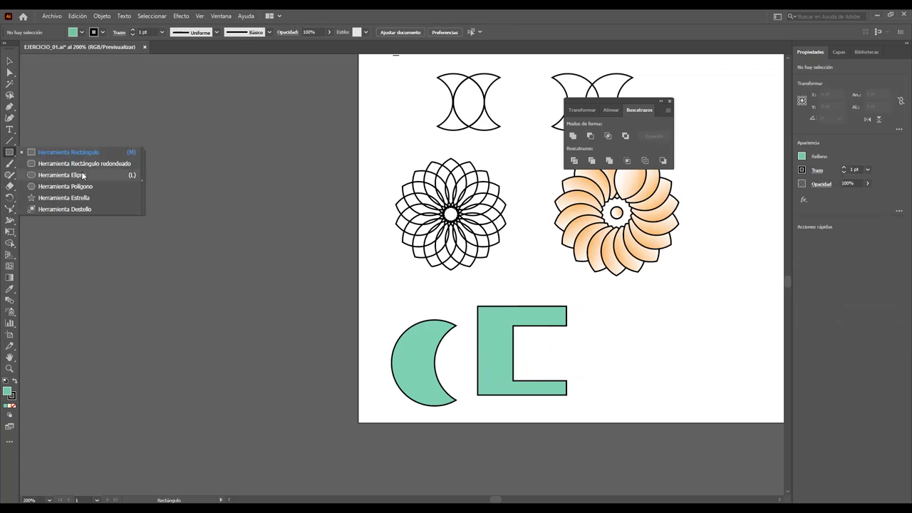
click(84, 176)
drag(632, 314, 720, 383)
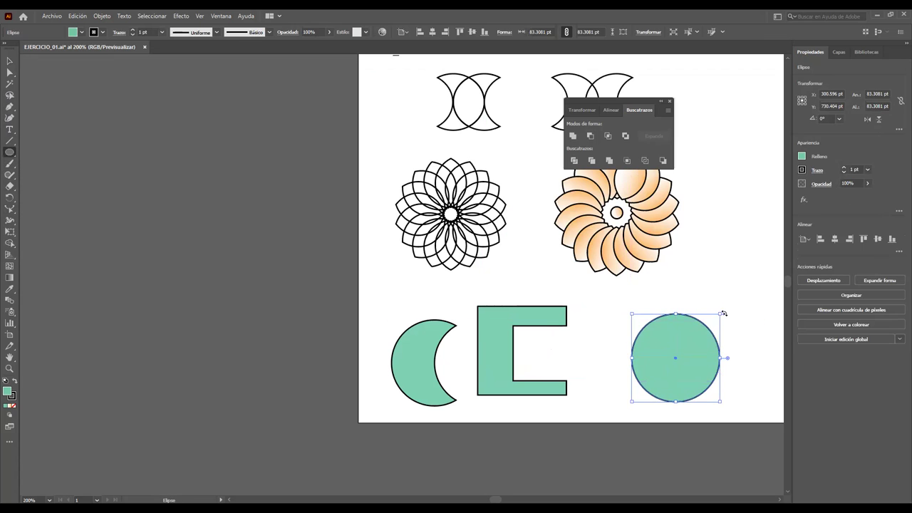
drag(720, 314, 695, 332)
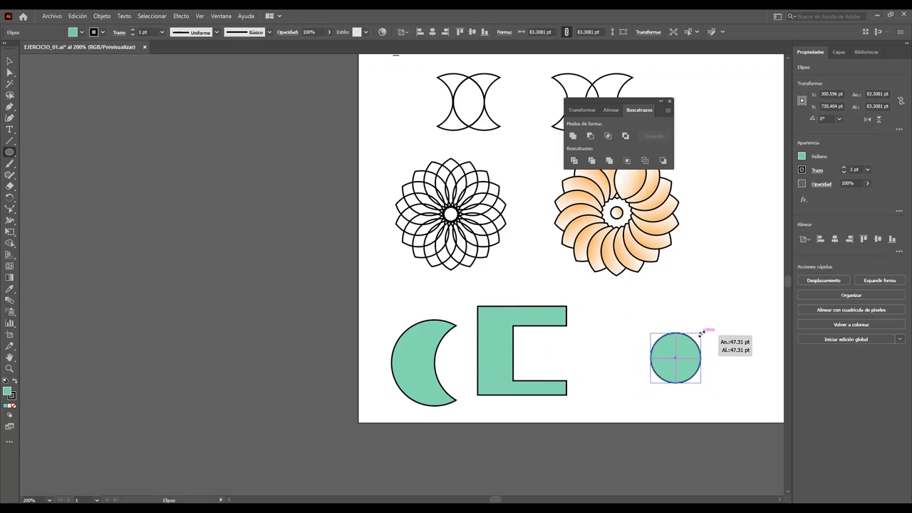
mouse_move(695, 333)
mouse_down()
mouse_move(689, 341)
mouse_move(712, 313)
mouse_up()
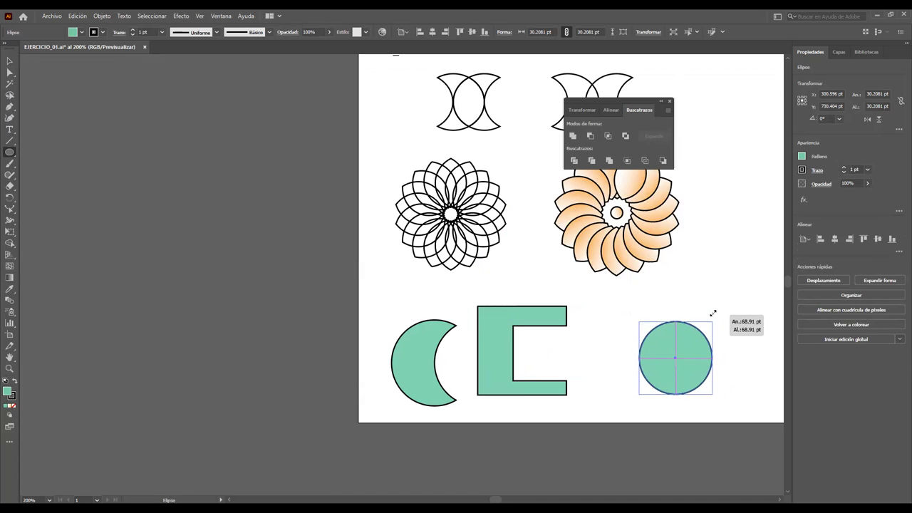
mouse_move(713, 313)
mouse_down()
mouse_move(705, 338)
mouse_move(718, 311)
mouse_move(733, 327)
mouse_move(688, 345)
mouse_up()
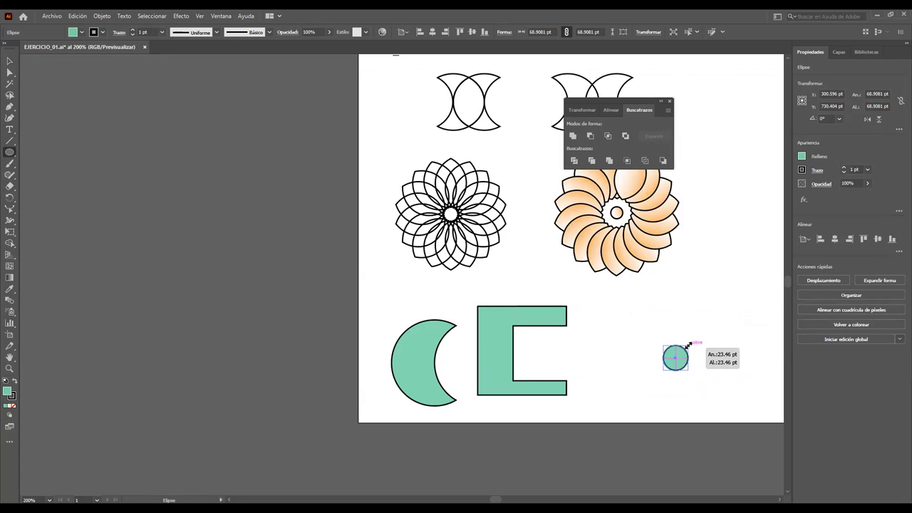
mouse_move(688, 346)
mouse_down()
mouse_move(729, 304)
mouse_move(706, 340)
mouse_up()
key(ctrl+z)
key(v)
mouse_move(709, 323)
mouse_down()
mouse_move(728, 322)
mouse_move(715, 320)
mouse_move(738, 302)
mouse_up()
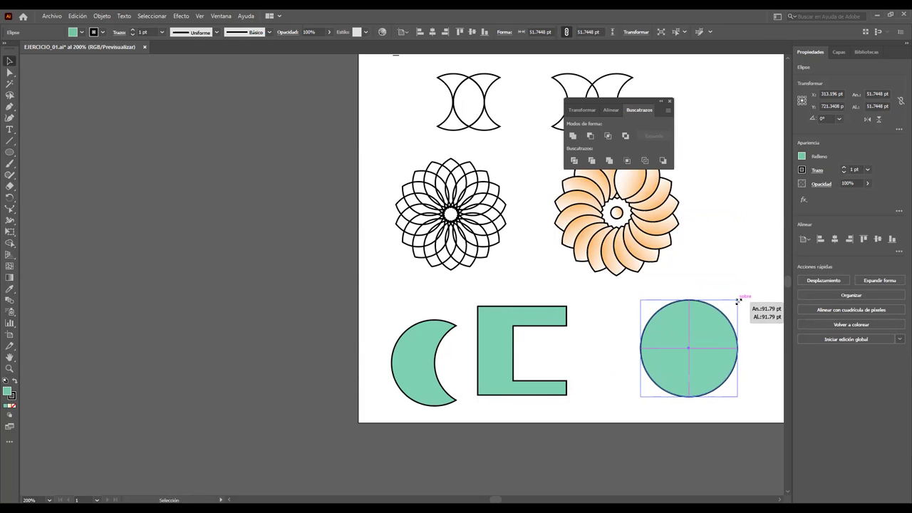
Step: Alt-drag a copy, shrink it to 55.43 pt, and centre it inside the big circle
click(736, 301)
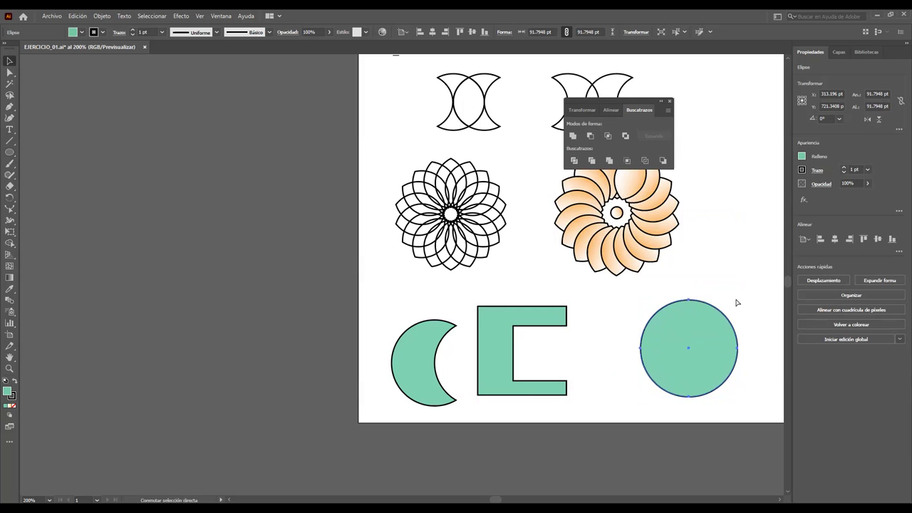
mouse_move(715, 325)
mouse_down()
mouse_move(665, 329)
mouse_move(715, 333)
mouse_up()
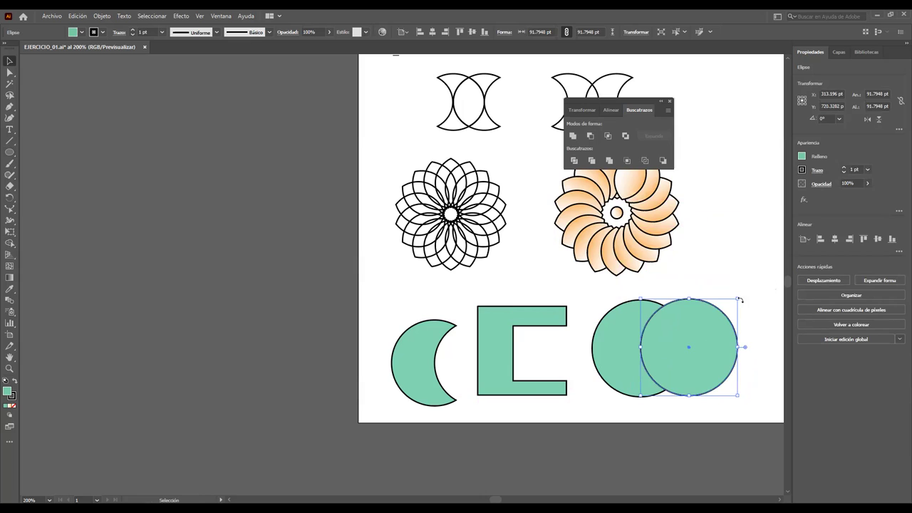
drag(737, 298, 700, 335)
drag(690, 367, 663, 347)
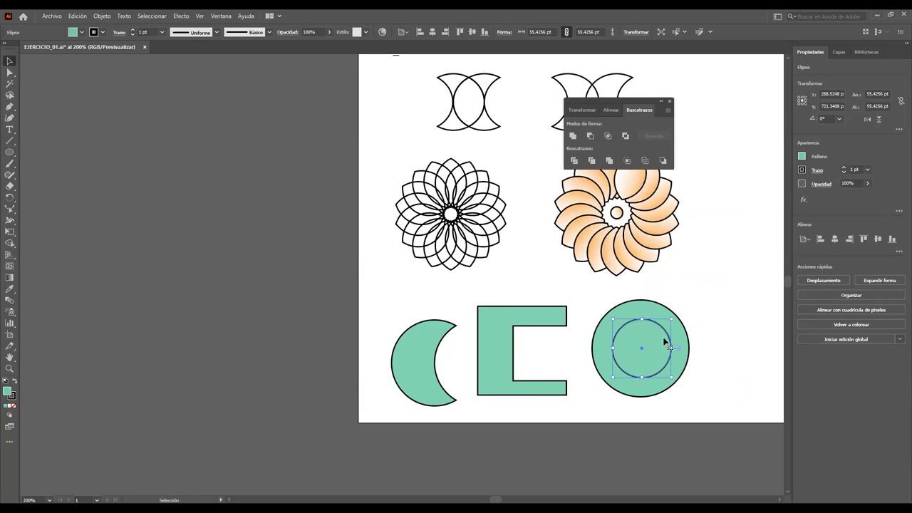
Step: Fill the inner circle with pale light blue C7E8F2
double_click(8, 391)
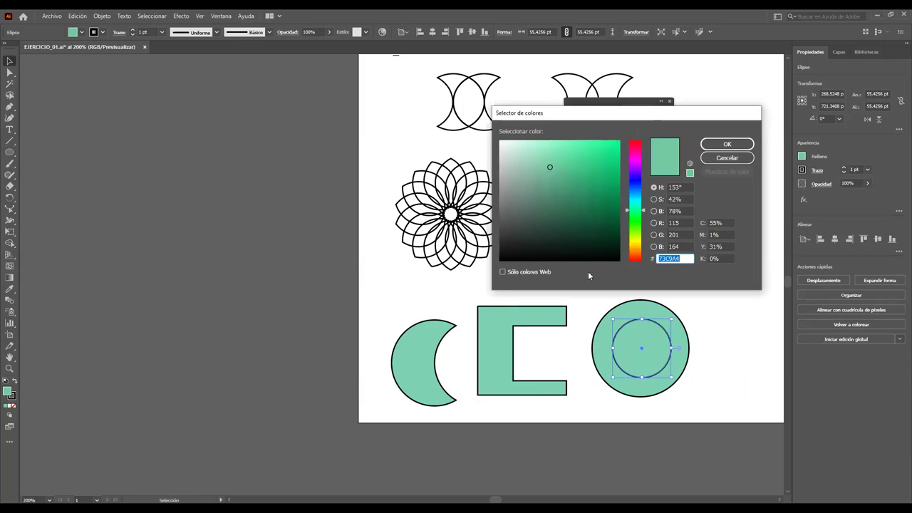
click(631, 195)
click(520, 146)
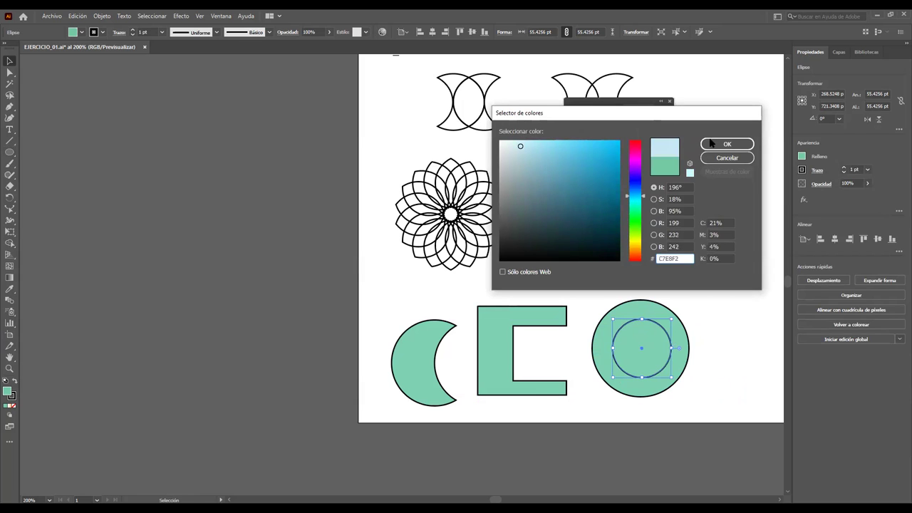
click(726, 144)
Step: Vertically centre-align the ring and C bracket shapes, then deselect
drag(584, 289, 719, 406)
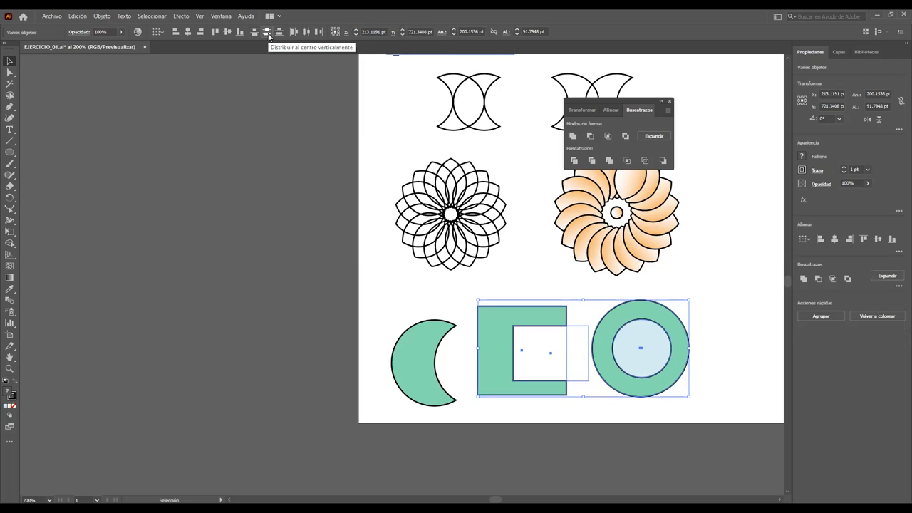
click(268, 33)
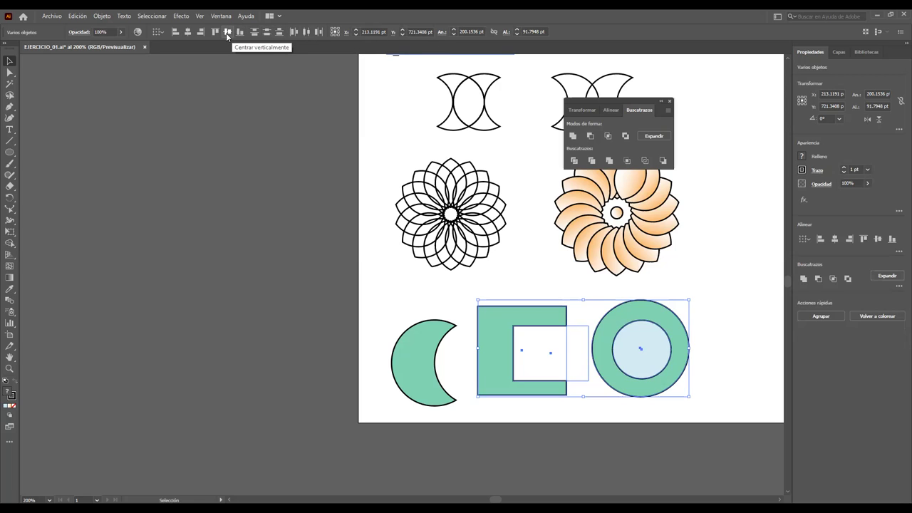
click(226, 33)
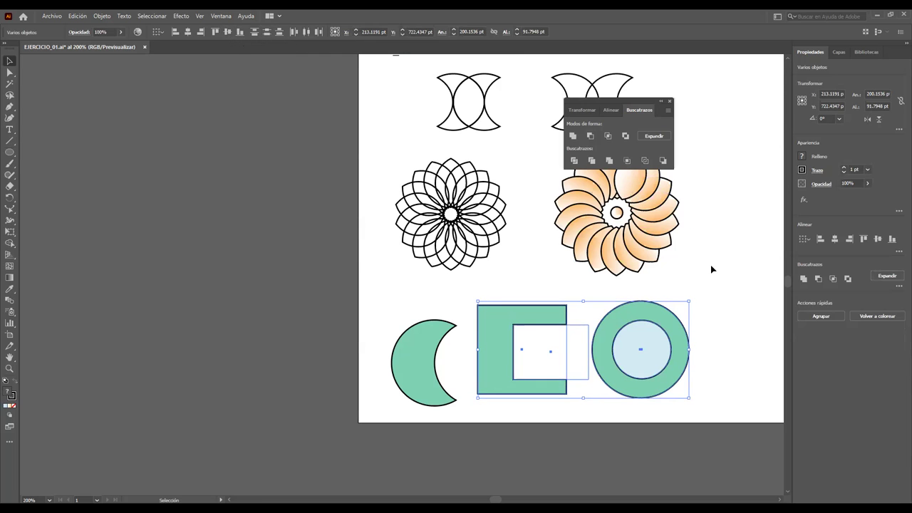
click(576, 295)
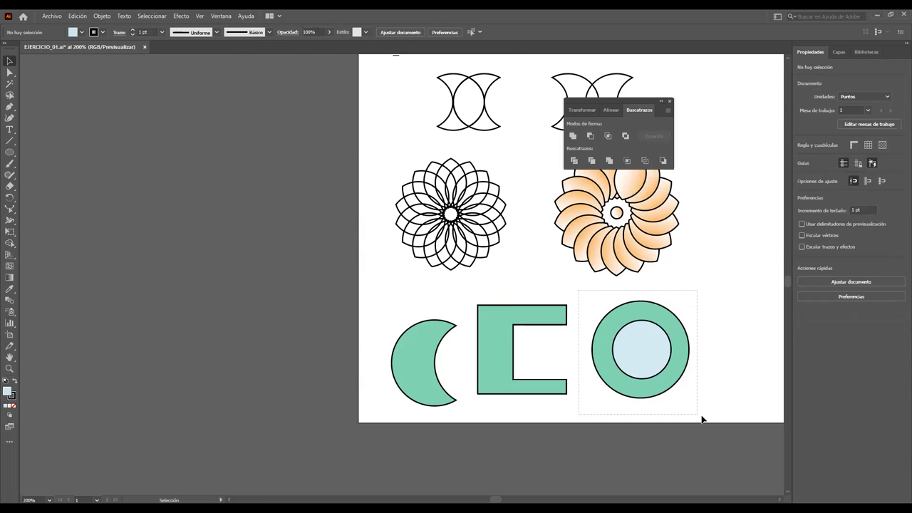
Step: Shift the cut square and ring slightly right, then clear the selection
drag(608, 329, 700, 412)
mouse_move(682, 383)
mouse_down()
mouse_move(712, 380)
mouse_move(678, 380)
mouse_up()
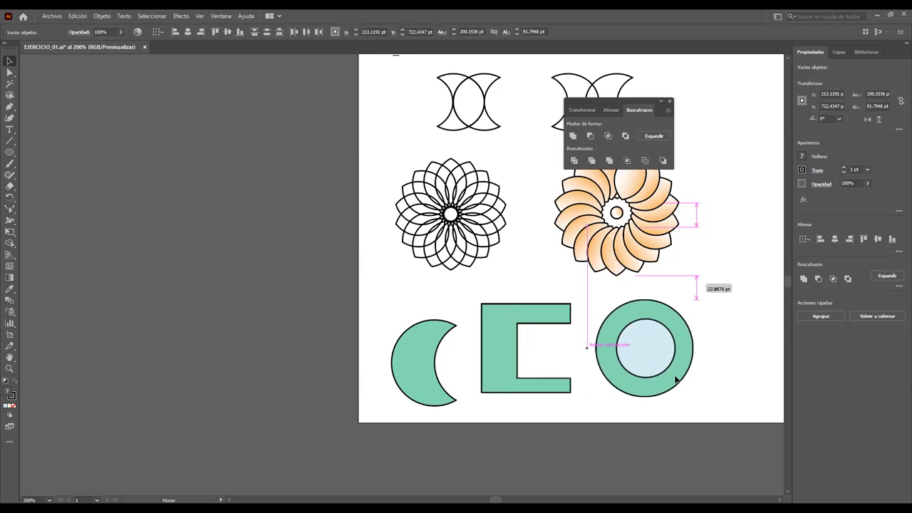
click(727, 330)
mouse_move(712, 273)
mouse_down()
mouse_move(674, 404)
mouse_move(588, 413)
mouse_up()
click(699, 328)
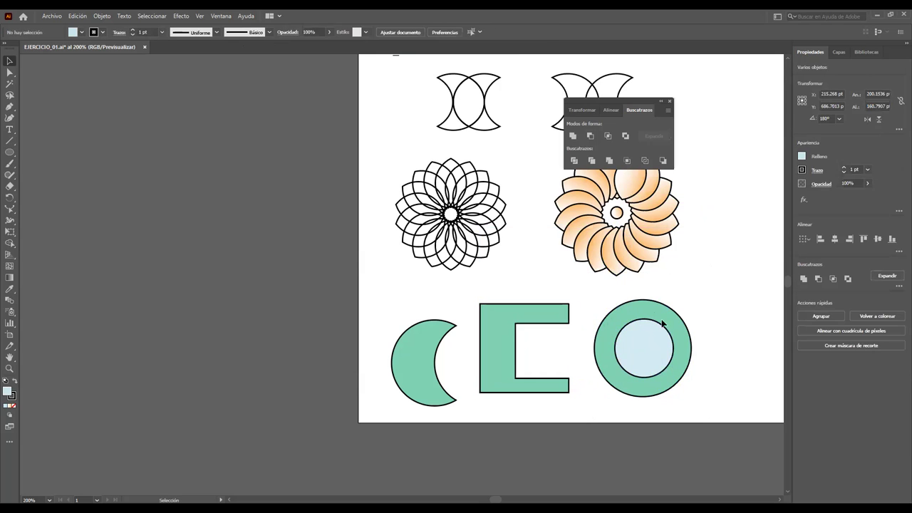
Step: Move the ring further right and intersect its two circles into one light-blue circle
click(655, 318)
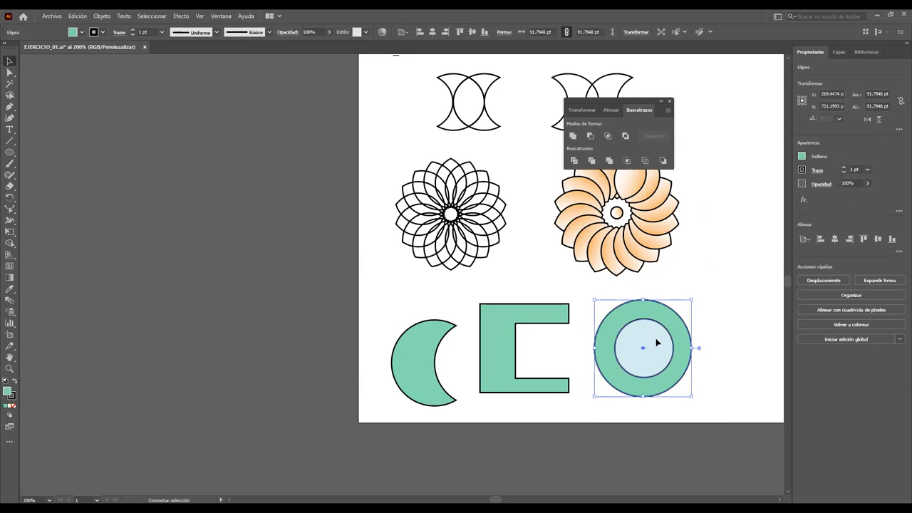
drag(662, 343, 721, 343)
click(568, 346)
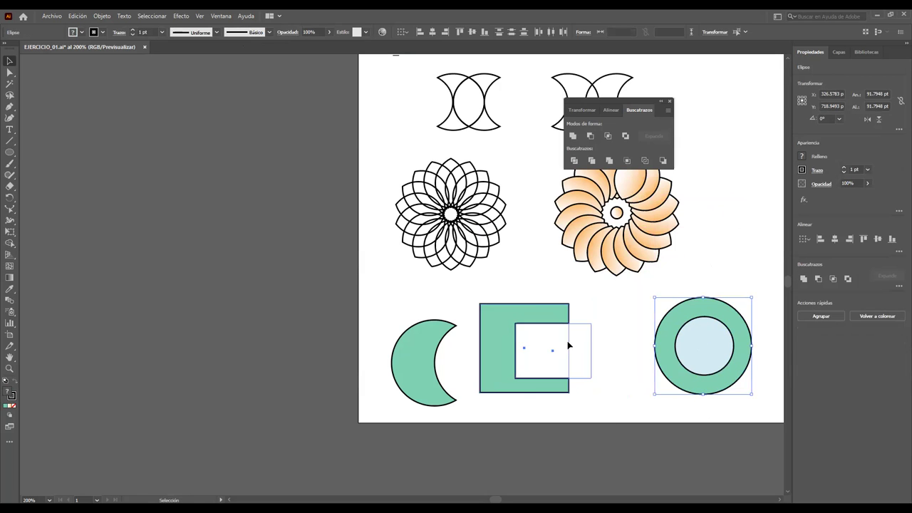
click(605, 333)
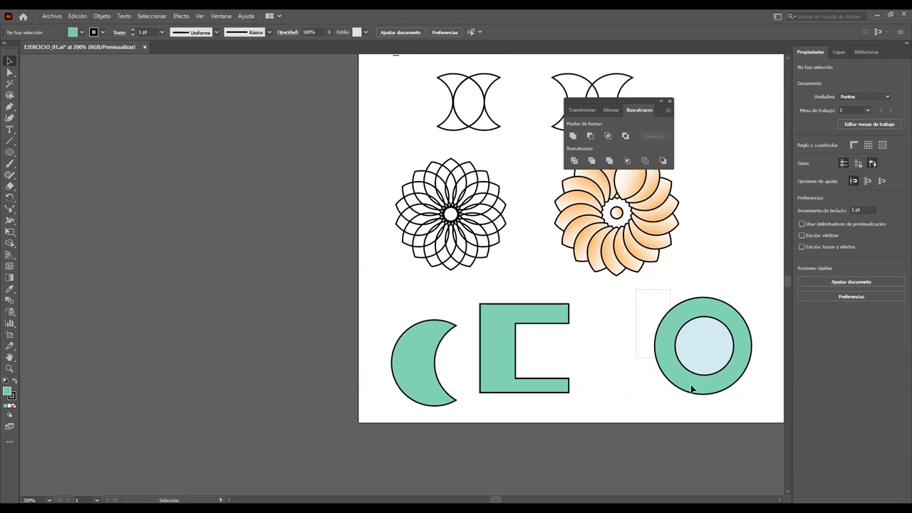
drag(691, 388, 773, 418)
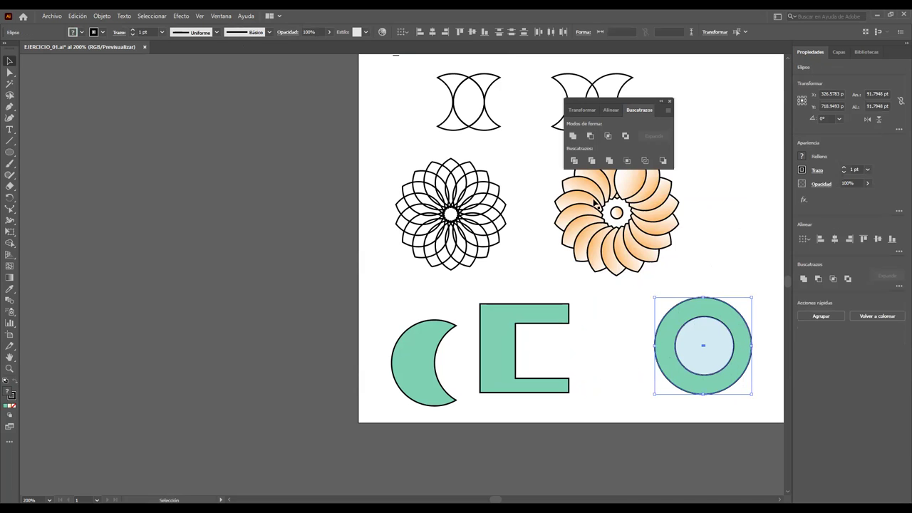
click(607, 136)
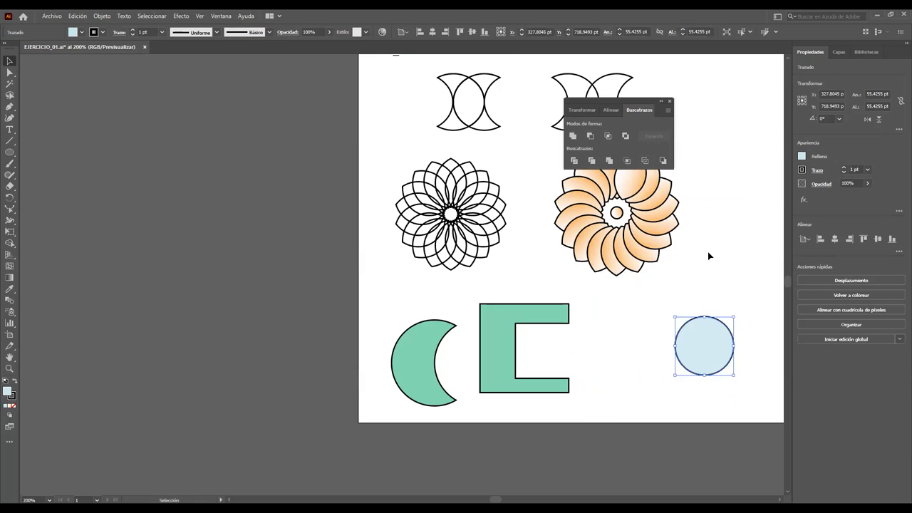
Step: Undo the circle move and the intersection to restore the green circle
drag(701, 332, 705, 340)
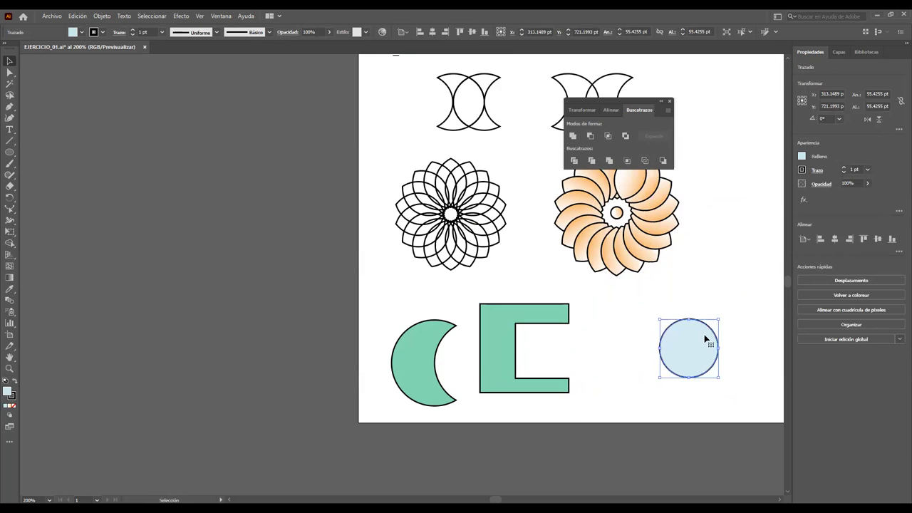
key(ctrl+z)
key(ctrl+z)
key(a)
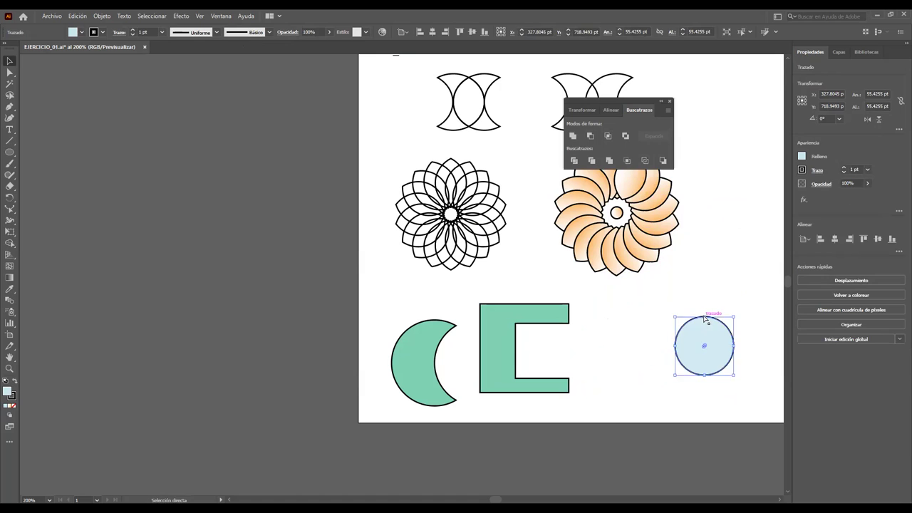
key(ctrl+z)
Step: Place light-blue circles over the green circle's left and right edges, then select all three
click(707, 277)
drag(715, 335, 651, 335)
key(ctrl+shift+a)
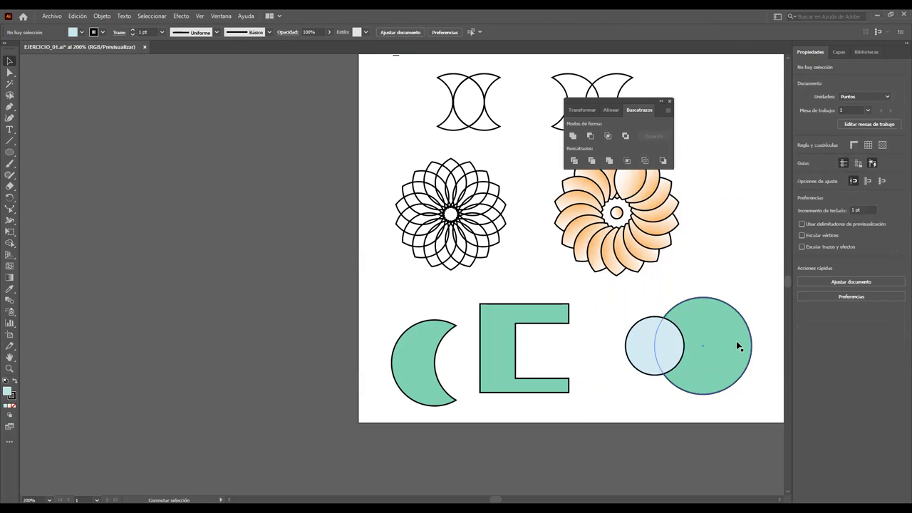
drag(667, 347, 763, 346)
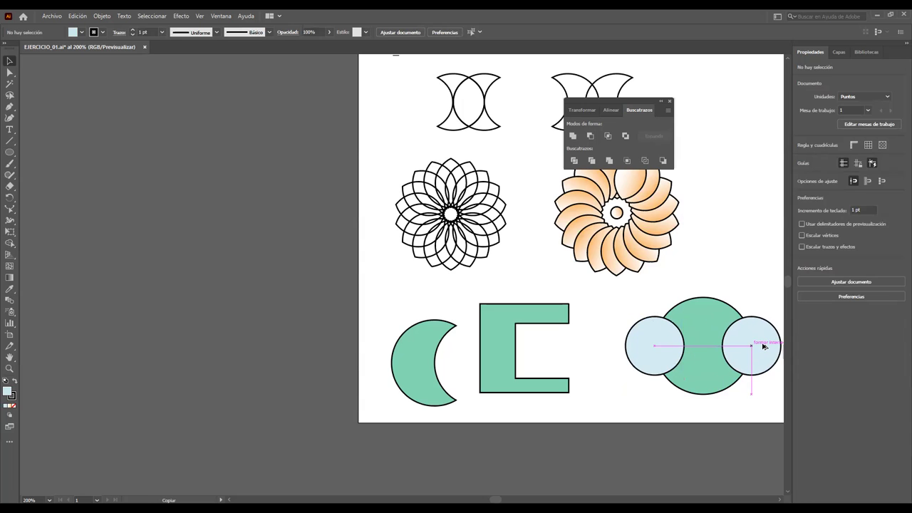
drag(763, 346, 763, 346)
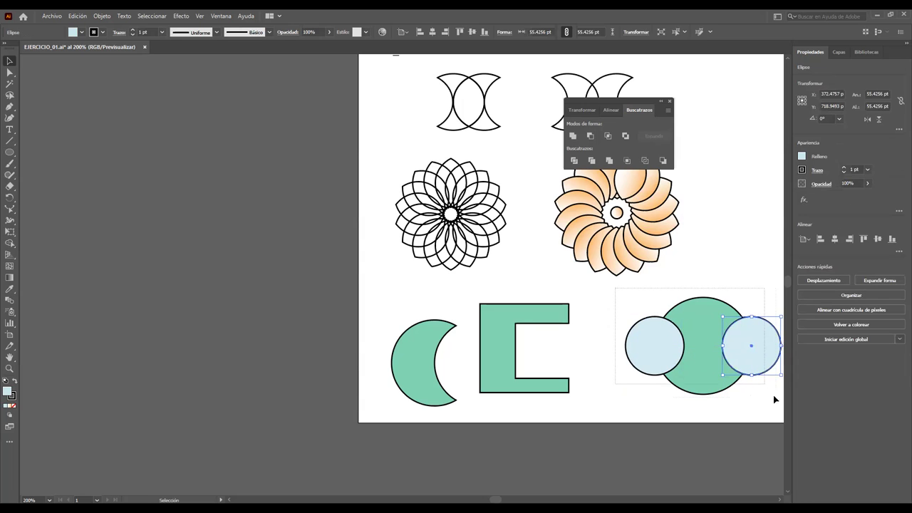
scroll(769, 406, right, 3)
drag(754, 415, 541, 334)
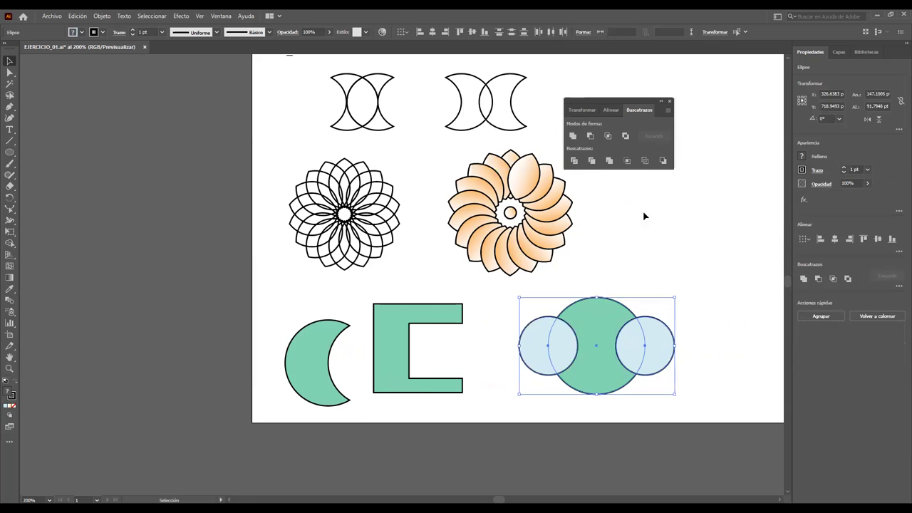
Step: Try intersecting all three circles, dismiss the warning, and move the left circle inward
click(610, 136)
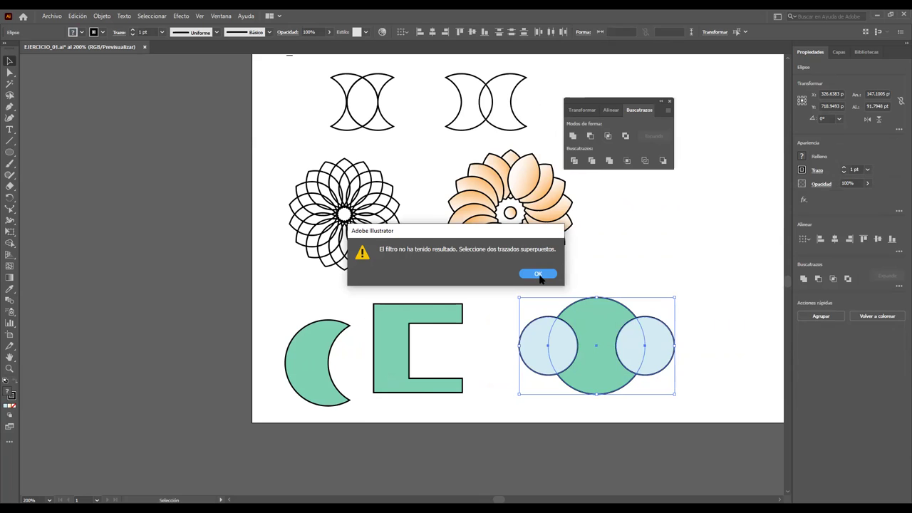
click(539, 275)
click(716, 290)
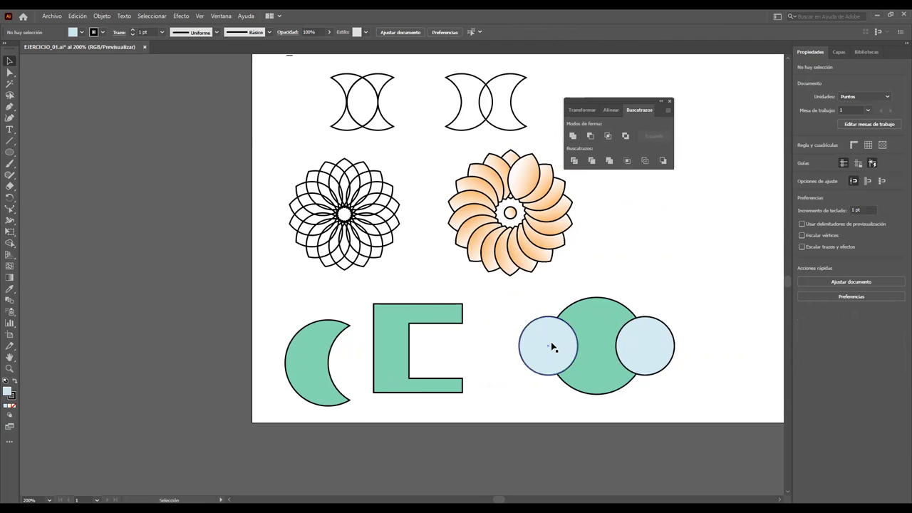
drag(554, 345, 567, 329)
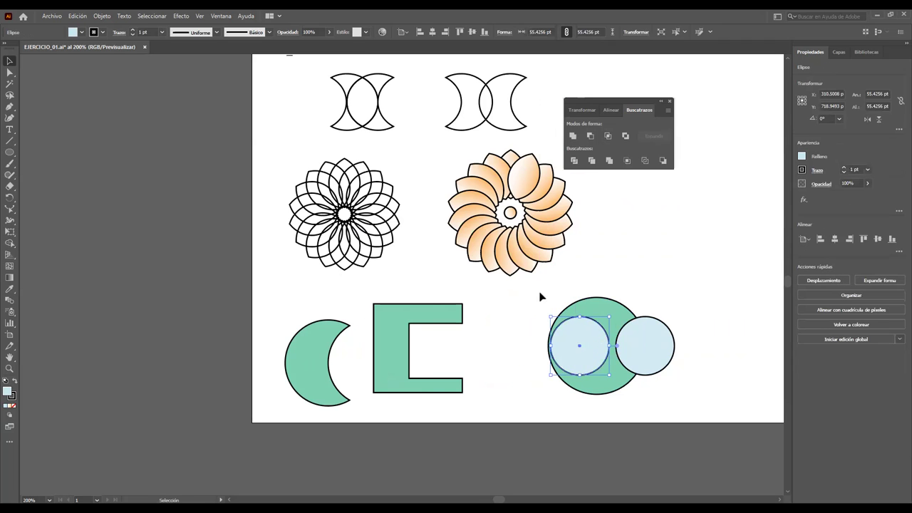
Step: Intersect the green circle with the left light-blue circle only
drag(535, 284, 714, 420)
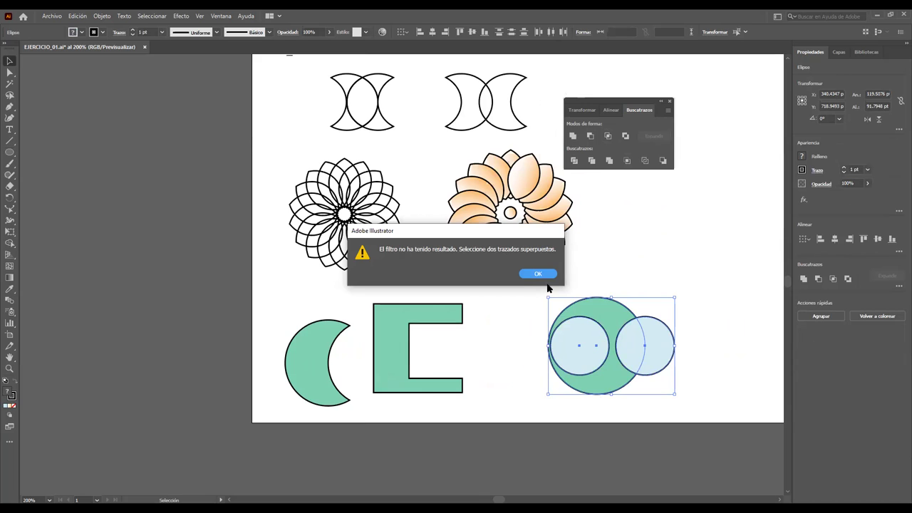
click(550, 277)
click(677, 318)
click(609, 316)
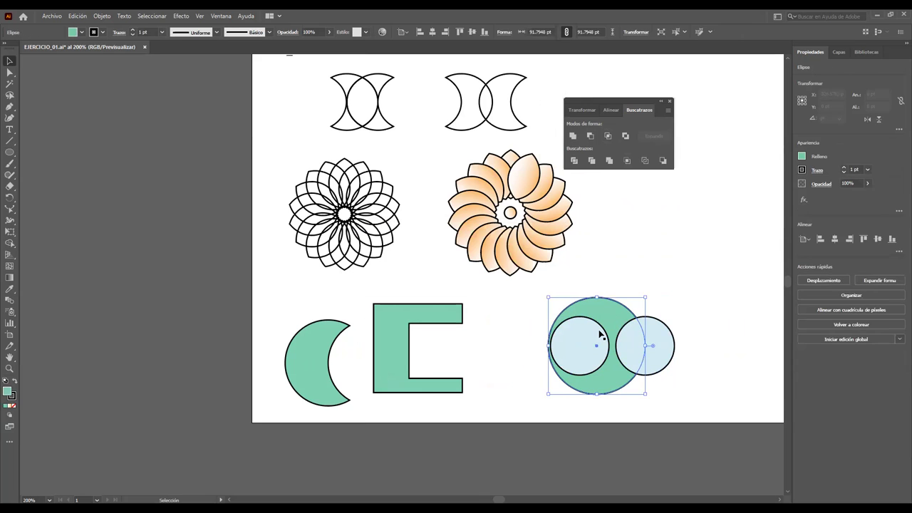
click(607, 136)
Step: Reposition the left light-blue circle and move the right one up and right
click(612, 347)
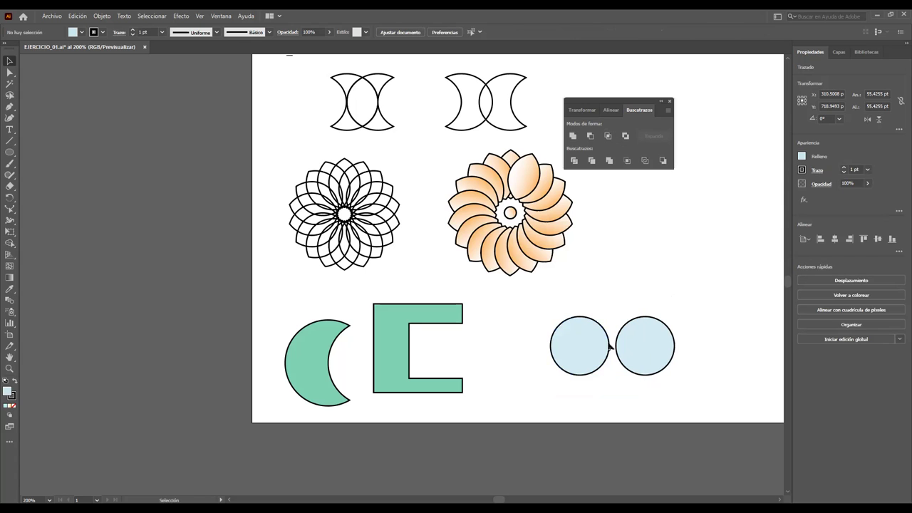
drag(607, 334, 603, 336)
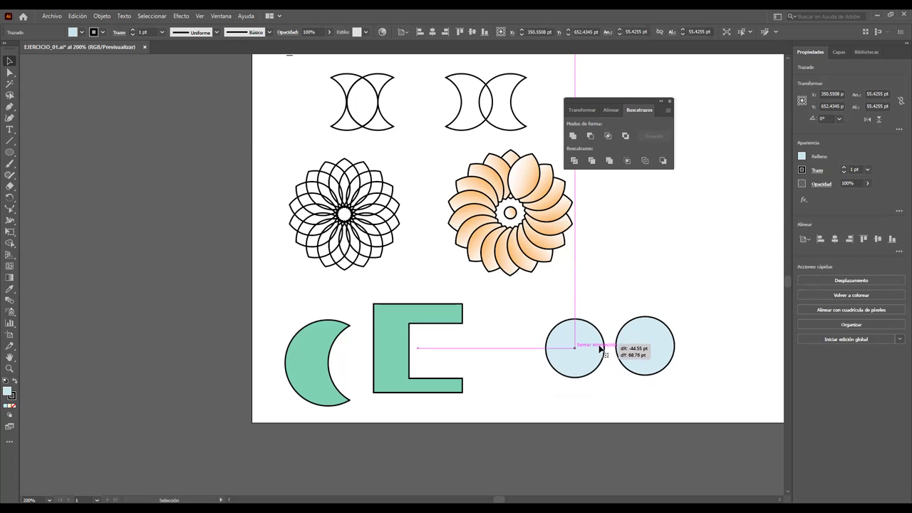
drag(575, 348, 579, 345)
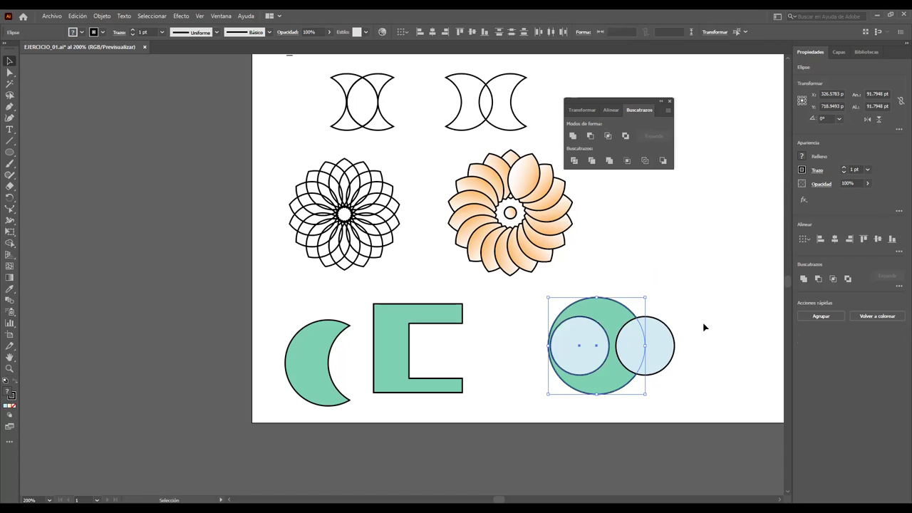
drag(666, 336, 747, 285)
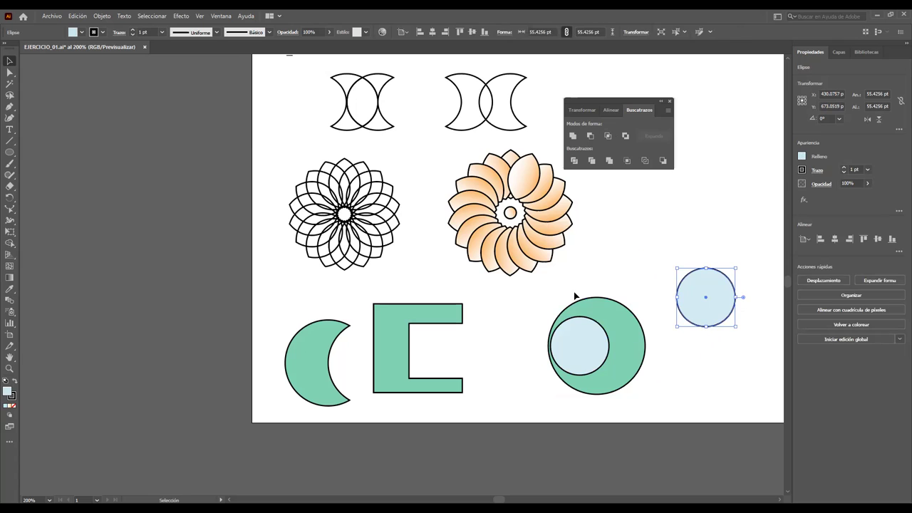
Step: Exclude the inner circle from the green circle, forming a light-blue ring, and nudge it up
drag(539, 286, 670, 412)
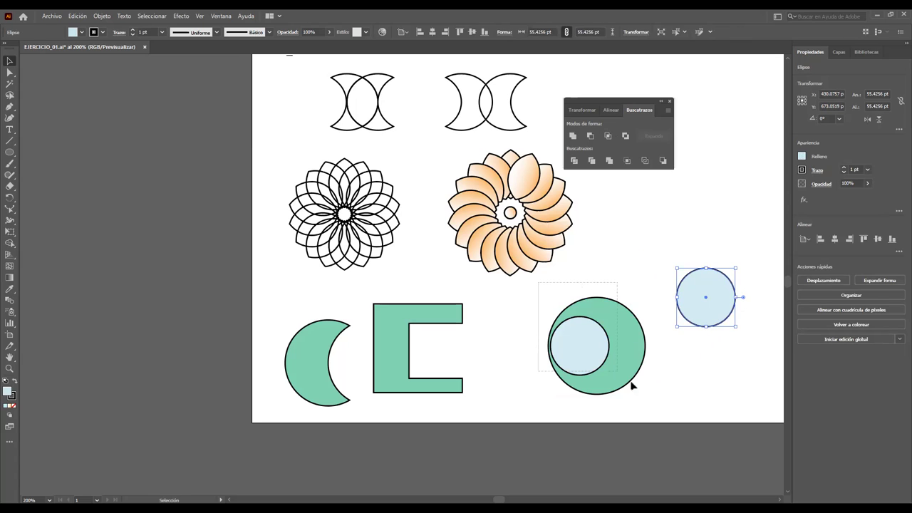
click(627, 137)
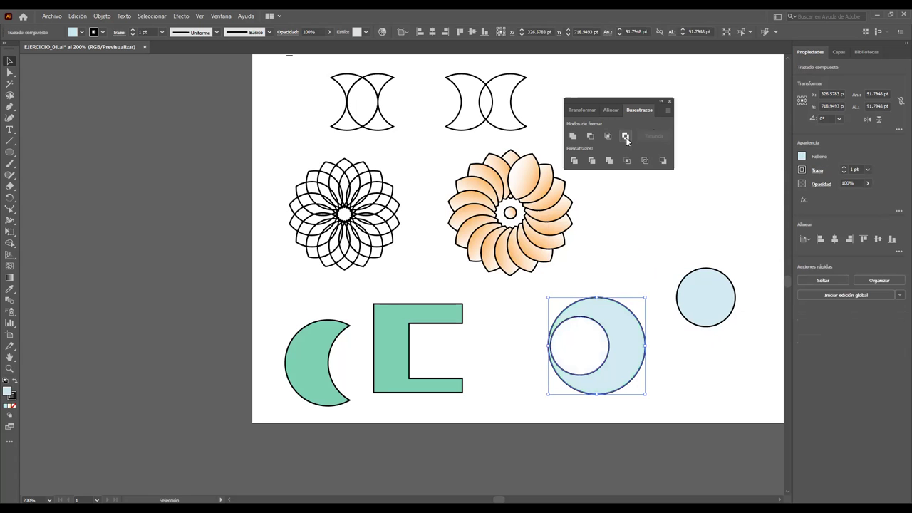
click(641, 288)
drag(597, 327, 595, 308)
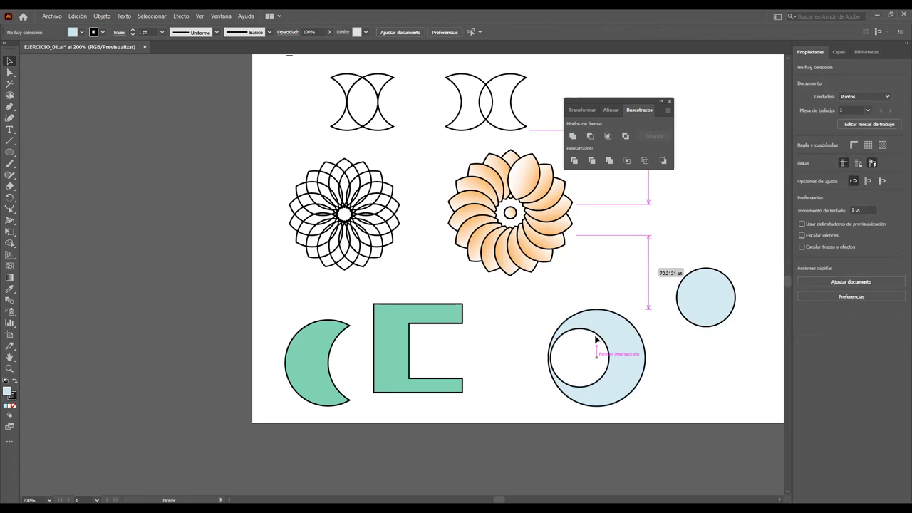
Step: Nudge the light-blue ring down-right, checking its context menu without changes
right_click(596, 309)
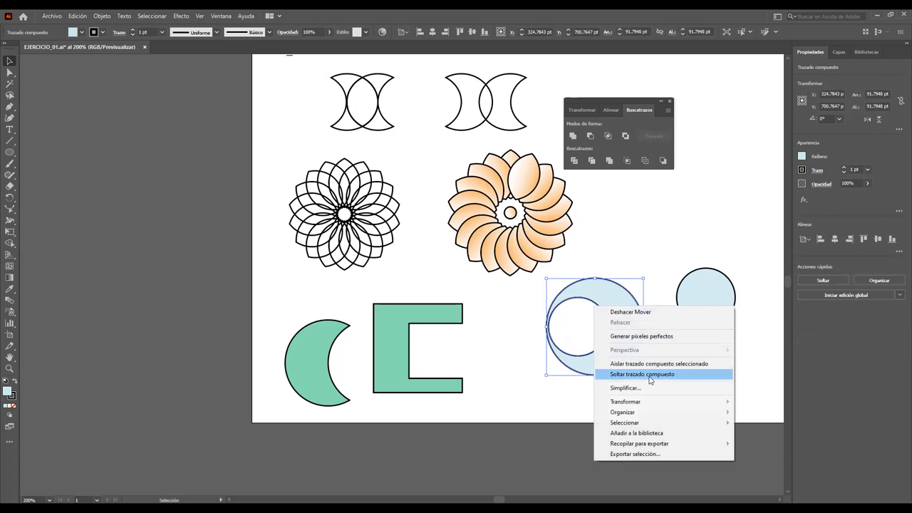
click(613, 306)
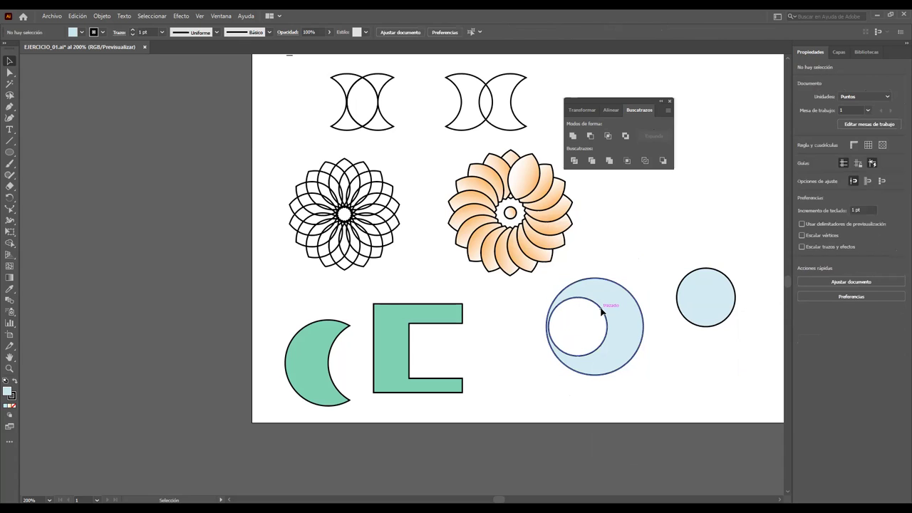
click(602, 311)
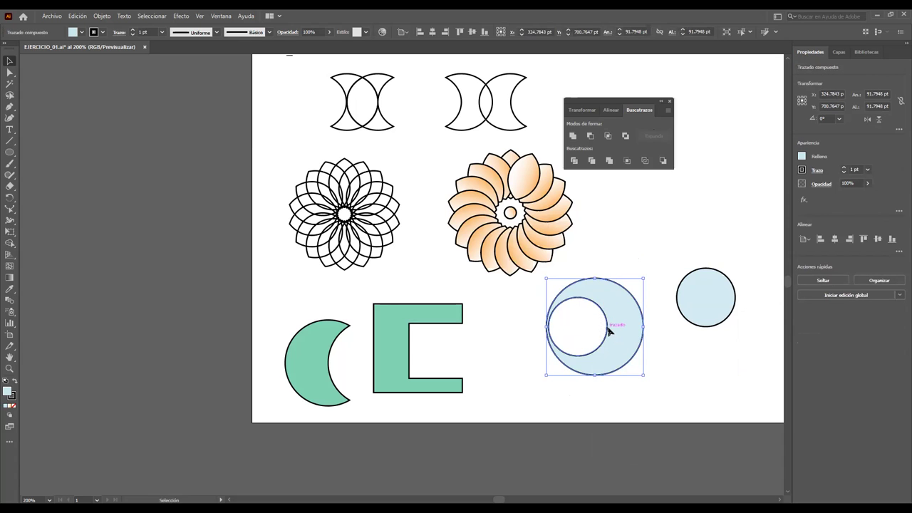
drag(609, 330, 621, 347)
right_click(619, 347)
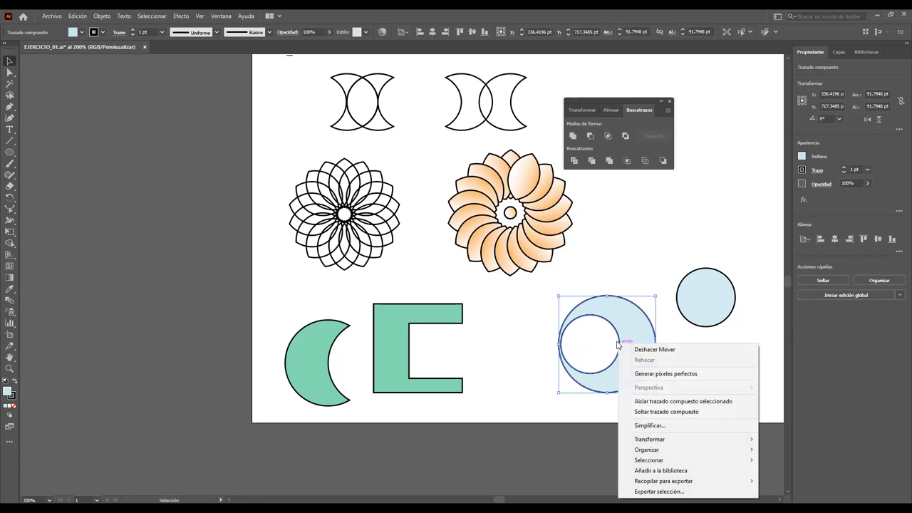
key(Escape)
Step: Move the ring below the flower, then undo the Exclude to restore both circles
click(639, 305)
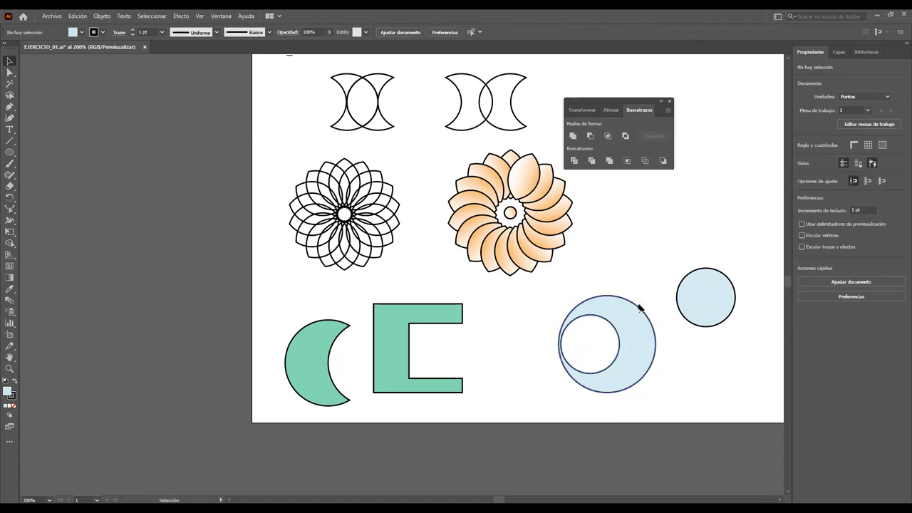
mouse_move(642, 309)
mouse_down()
mouse_move(745, 280)
mouse_move(500, 290)
mouse_move(617, 280)
mouse_move(644, 330)
mouse_move(688, 205)
mouse_up()
drag(667, 247, 606, 299)
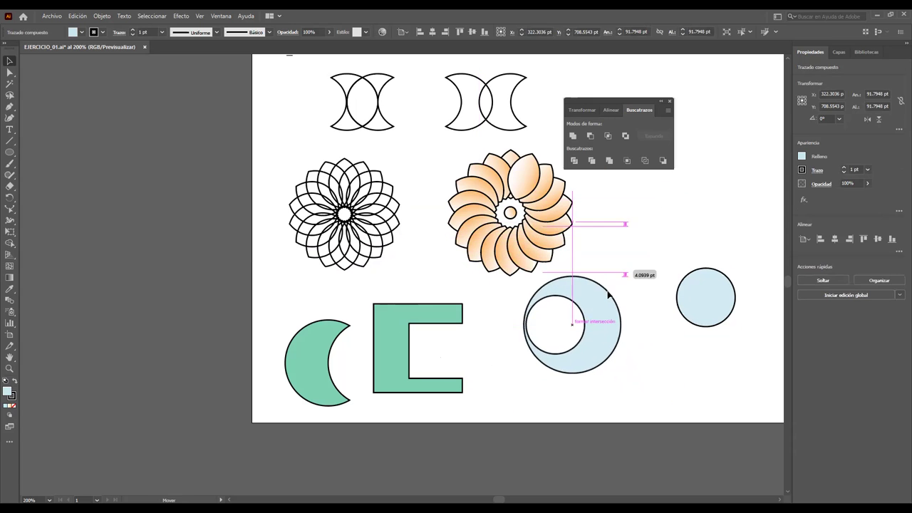
key(a)
key(ctrl+z)
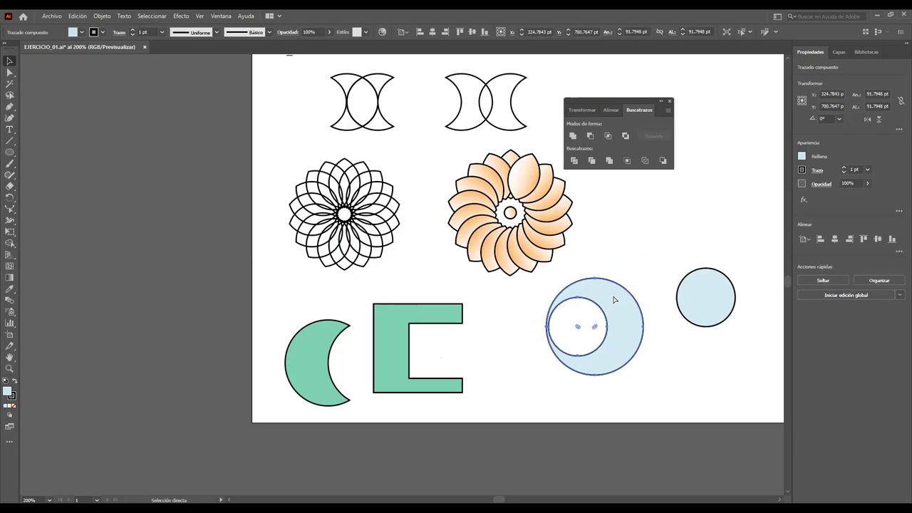
key(ctrl+z)
key(ctrl+z)
key(ctrl+z)
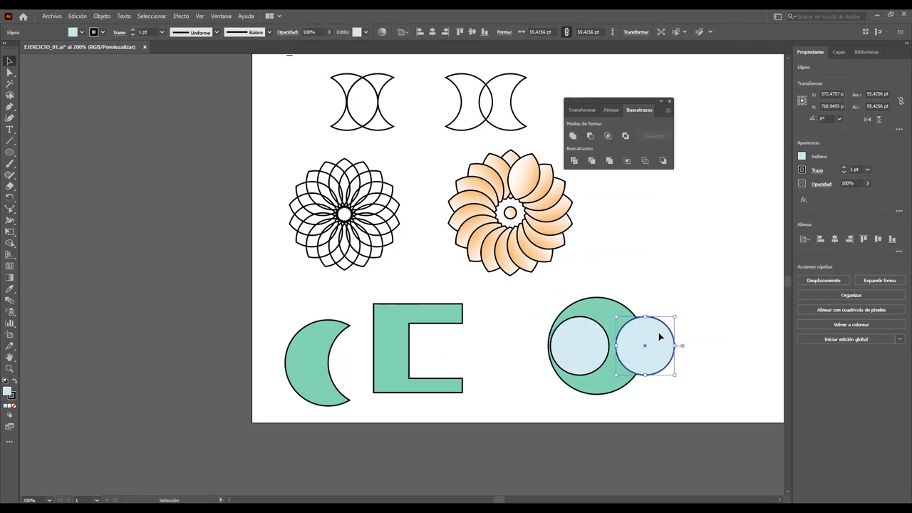
Step: Move the small blue circle up-right, divide it, and group the green and inner circles
drag(659, 332, 726, 261)
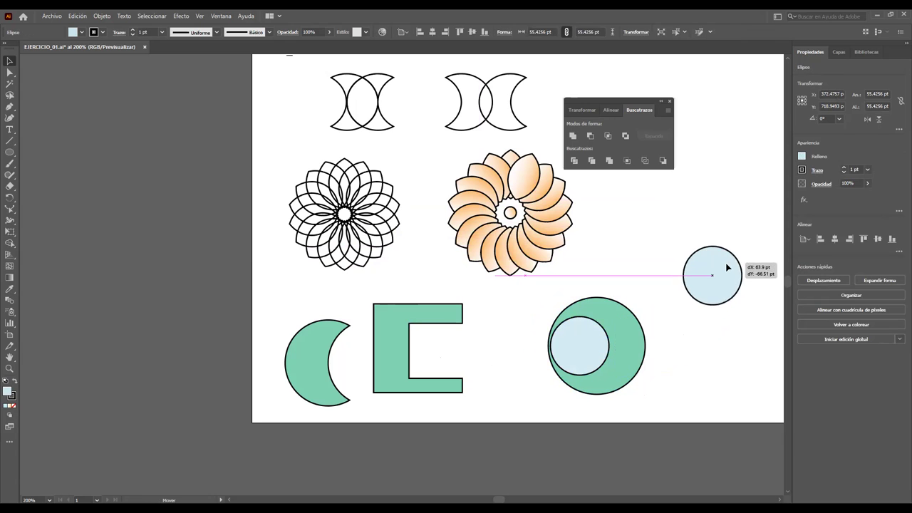
click(575, 161)
click(624, 284)
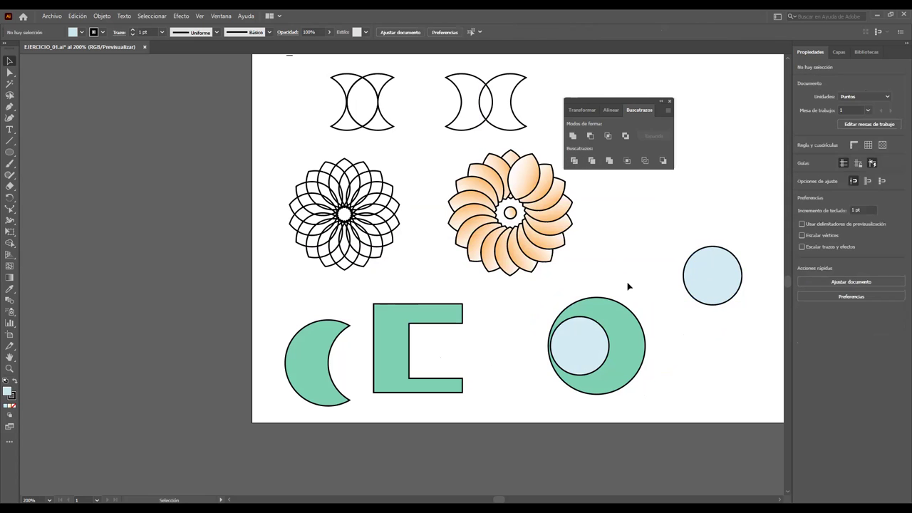
mouse_move(540, 291)
mouse_down()
mouse_move(613, 373)
mouse_move(681, 417)
mouse_up()
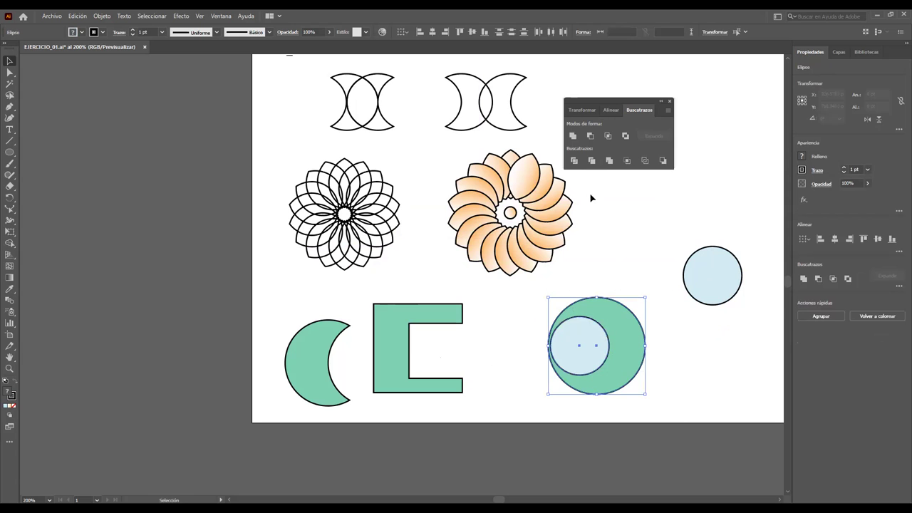
key(ctrl+g)
click(613, 235)
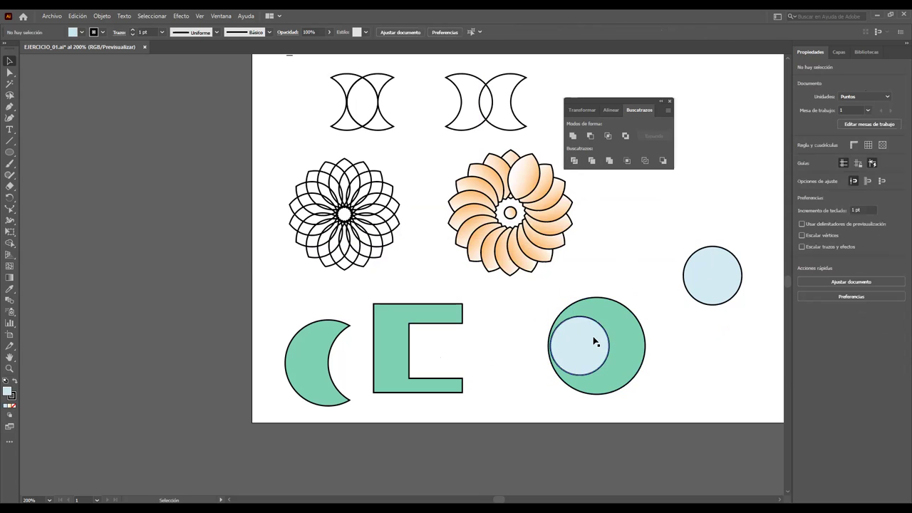
drag(596, 339, 550, 340)
Step: Ungroup, pull out the inner circle, make the green circle a ring, and overlap the blue circles
right_click(550, 339)
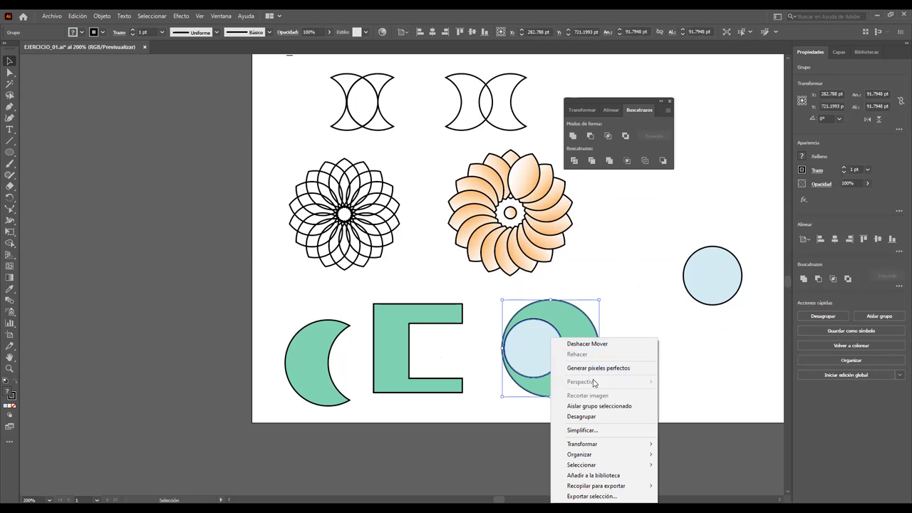
click(582, 416)
click(590, 317)
drag(553, 340, 637, 259)
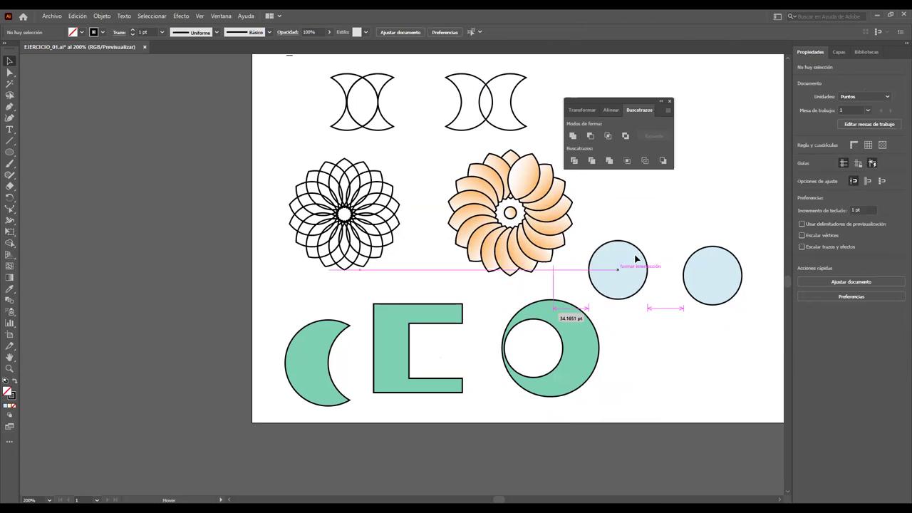
mouse_move(588, 335)
mouse_down()
mouse_move(510, 312)
mouse_move(628, 329)
mouse_up()
click(592, 161)
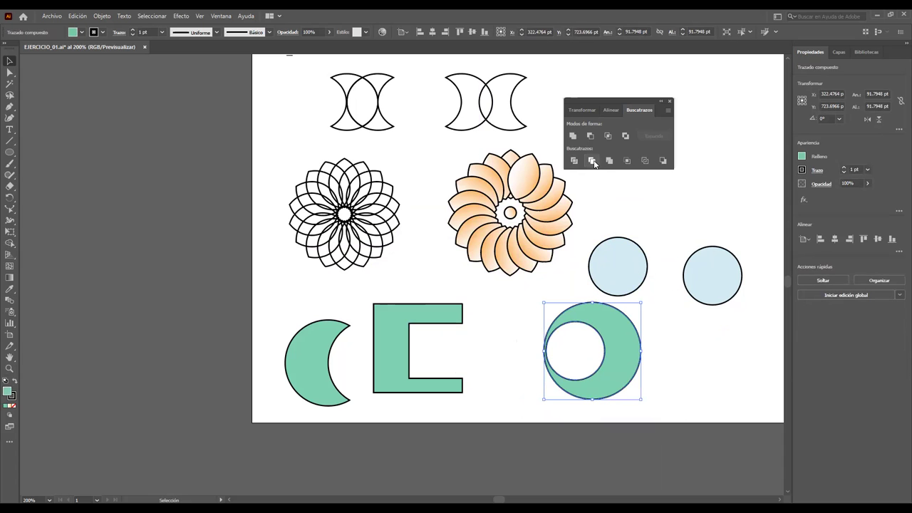
drag(631, 254, 695, 249)
Step: Trim the overlapping blue circles and green ring, then ungroup the result
drag(632, 218, 757, 332)
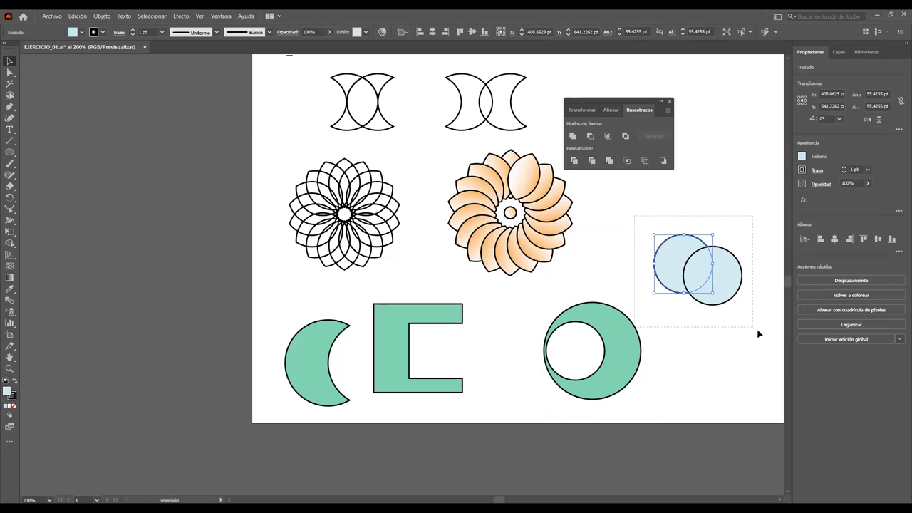
click(593, 162)
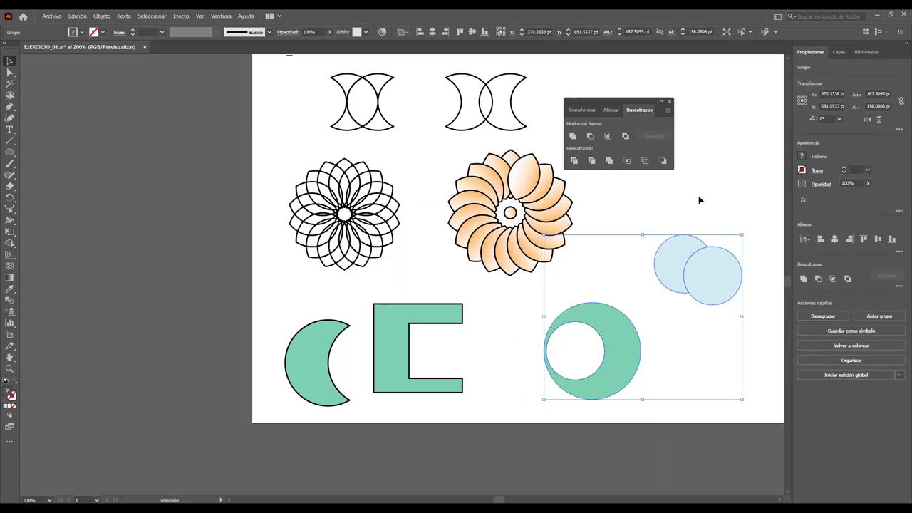
click(730, 216)
drag(706, 264, 699, 260)
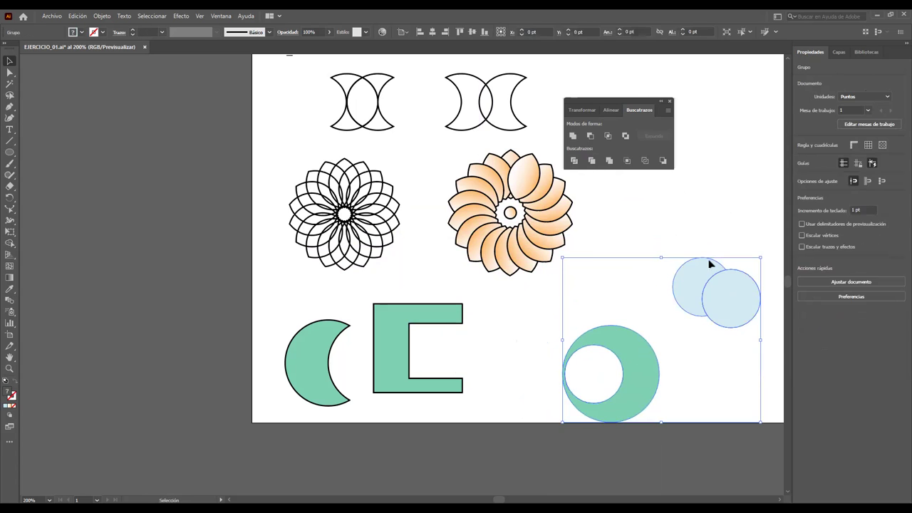
right_click(708, 262)
click(746, 343)
click(748, 214)
Step: Set the blue crescent on the ring's top-right edge, trim them, and ungroup
click(722, 273)
drag(721, 273, 740, 289)
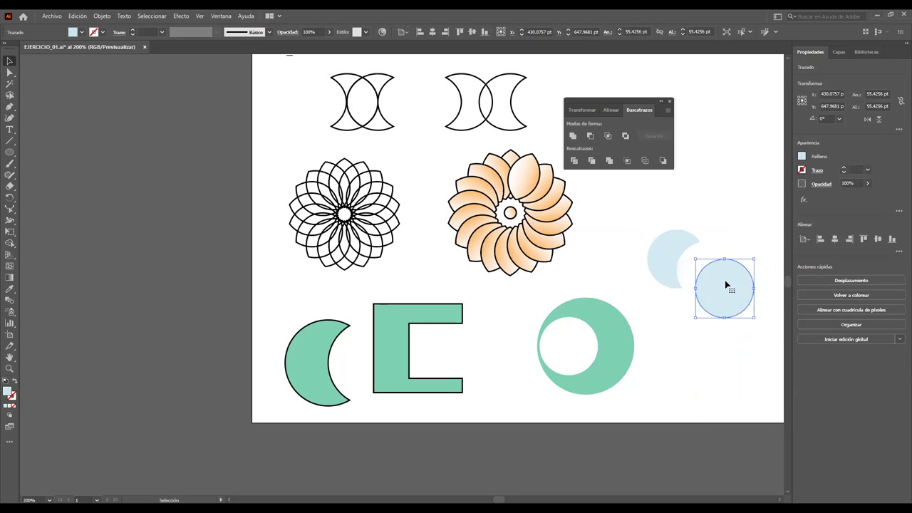
drag(666, 252, 689, 223)
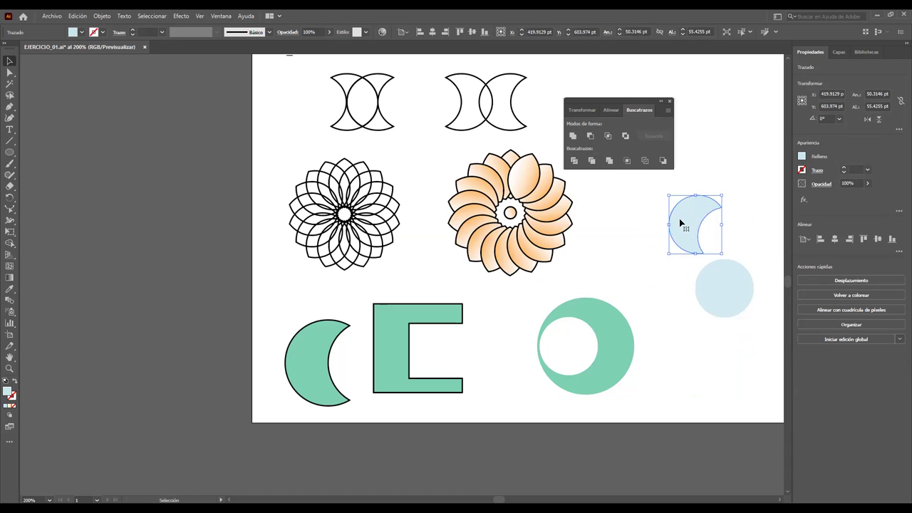
drag(682, 223, 612, 307)
drag(668, 250, 524, 406)
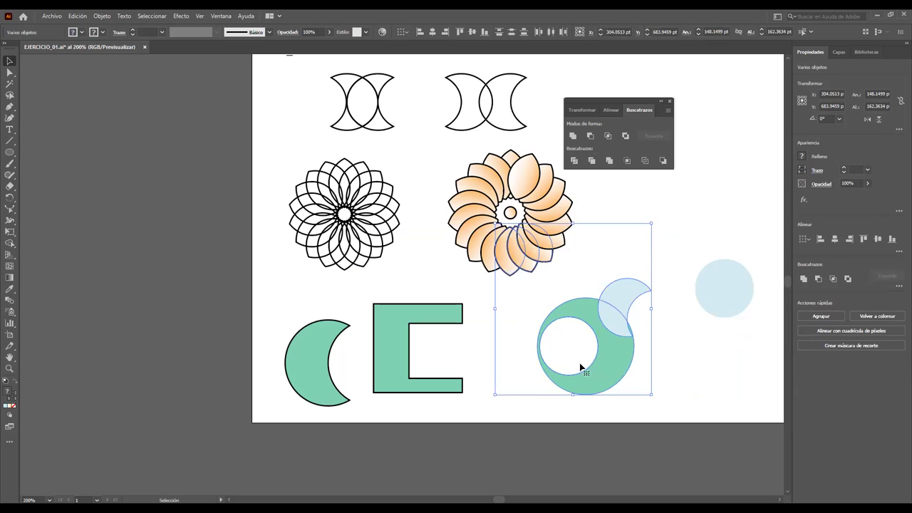
click(609, 160)
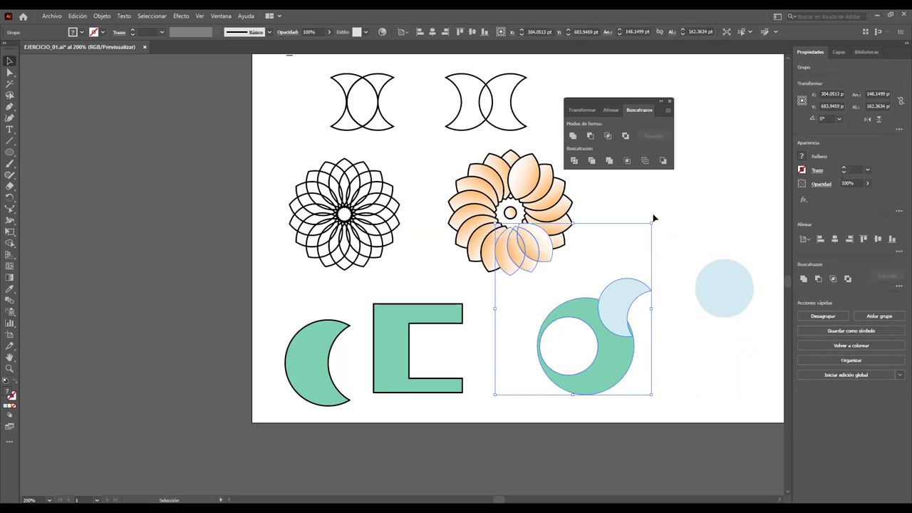
click(651, 288)
drag(651, 288, 643, 310)
right_click(643, 308)
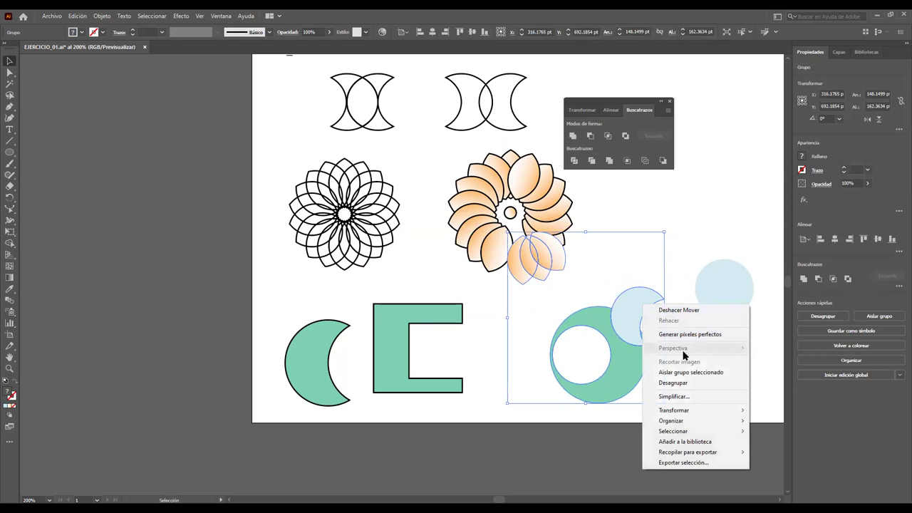
click(689, 382)
click(675, 229)
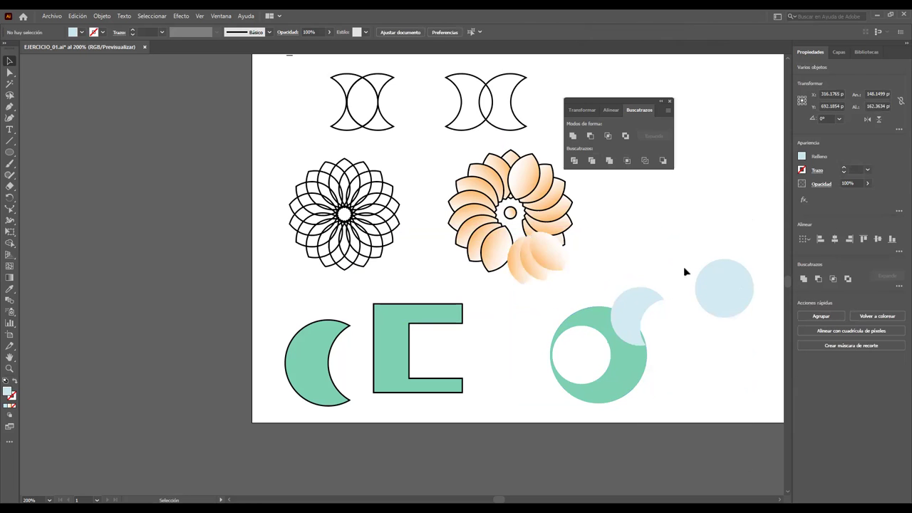
Step: Shuffle the crescent and green shape, then delete the green ring and pale blue shapes
drag(650, 302, 669, 275)
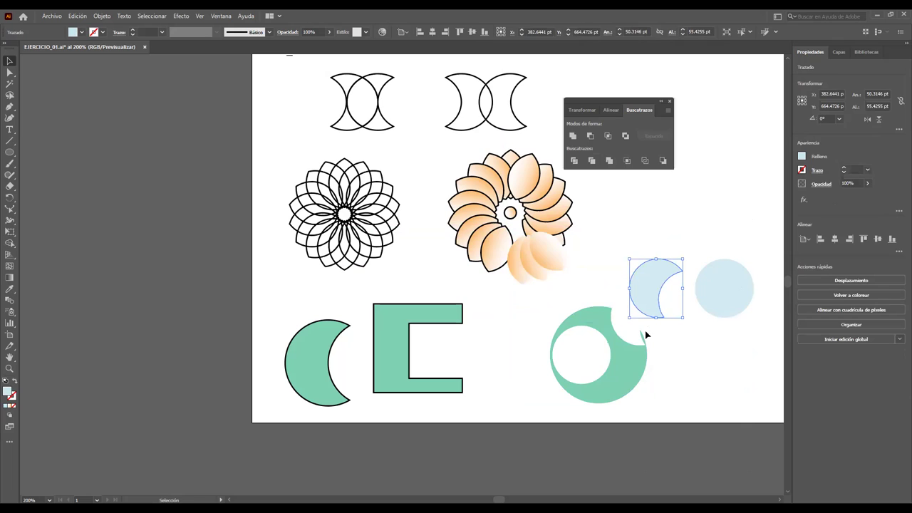
drag(626, 356, 626, 367)
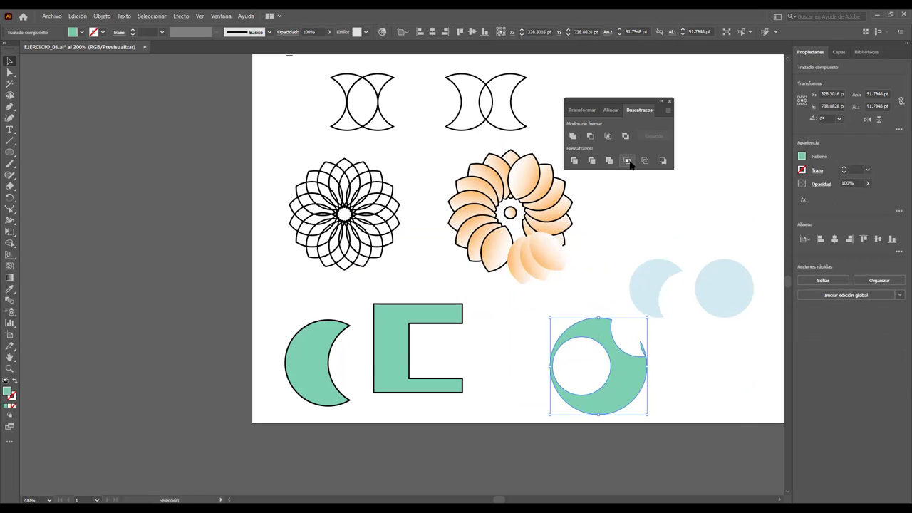
drag(661, 278, 678, 232)
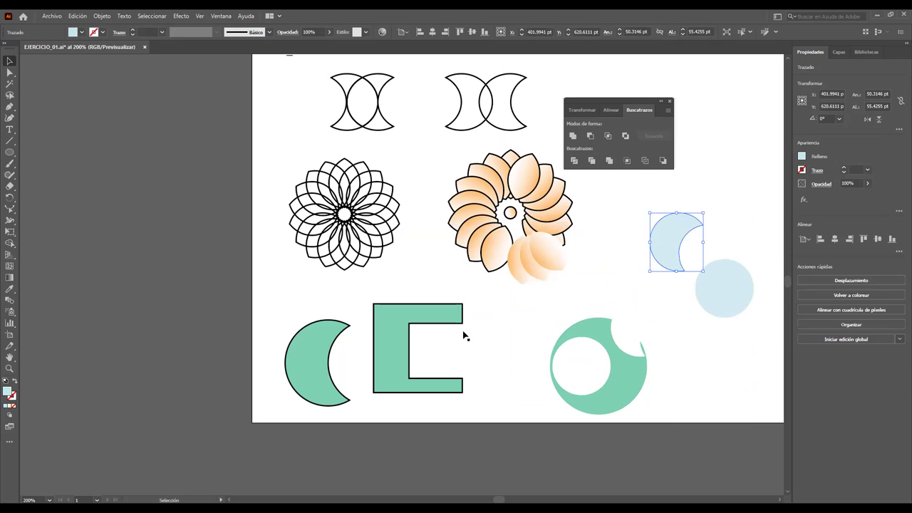
mouse_move(622, 360)
mouse_down()
mouse_move(690, 349)
mouse_move(721, 329)
mouse_up()
drag(604, 202, 793, 421)
key(Delete)
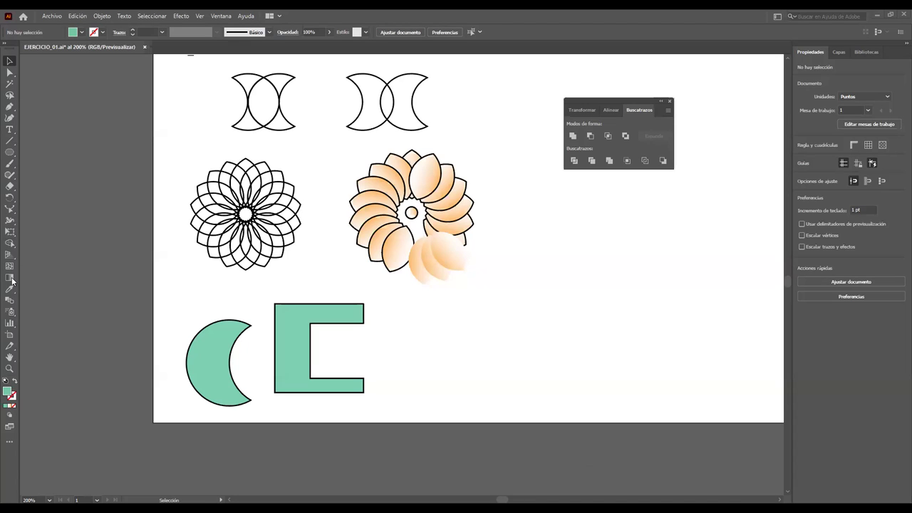
Step: Draw a green rectangle and duplicate it overlapping to the upper right
click(9, 153)
click(66, 153)
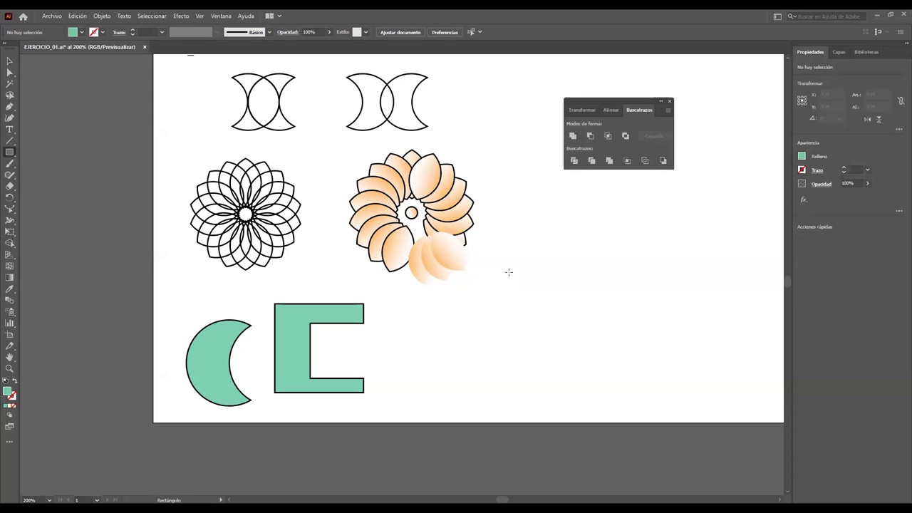
drag(521, 263, 618, 338)
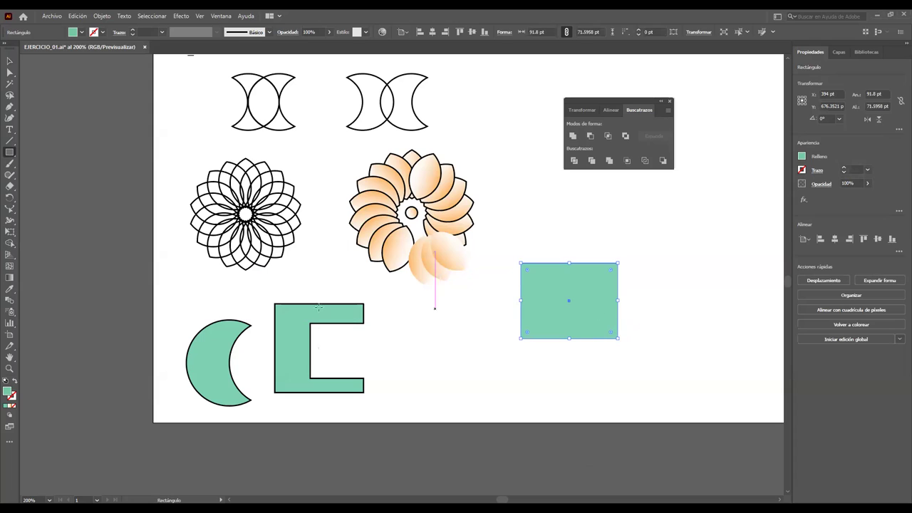
click(11, 62)
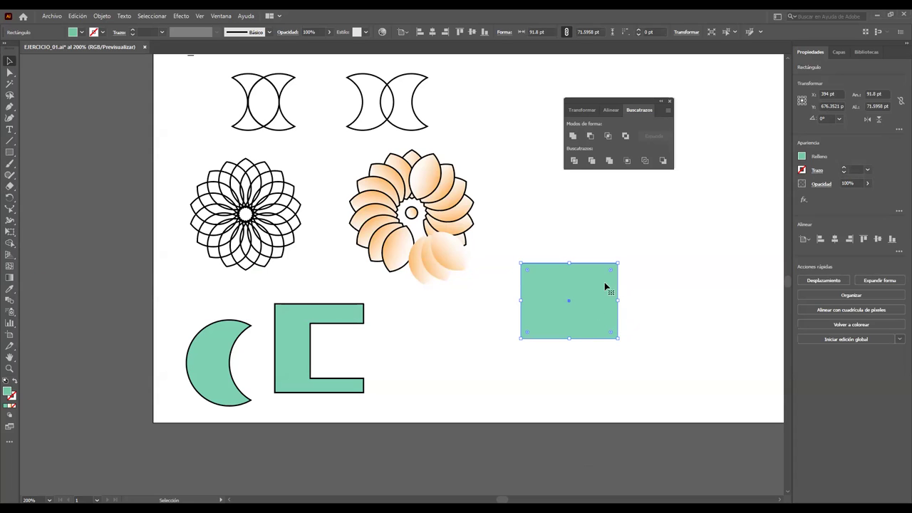
drag(595, 288, 661, 265)
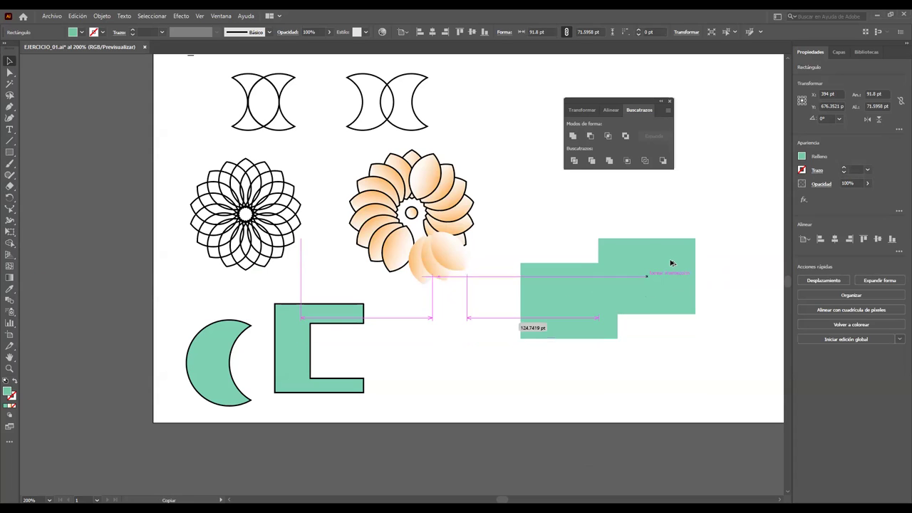
Step: Give the copy a darker green fill and move it across the first rectangle's lower-right corner
double_click(8, 390)
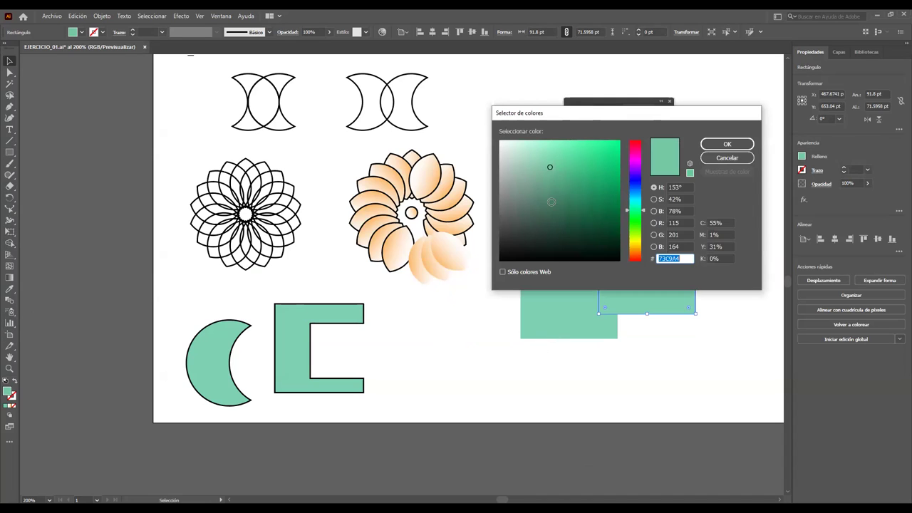
click(550, 202)
click(727, 144)
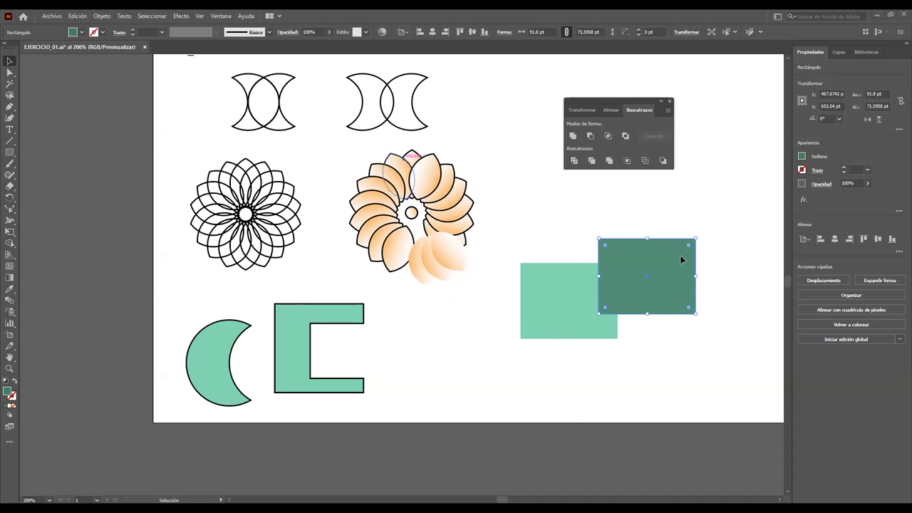
drag(683, 250, 690, 225)
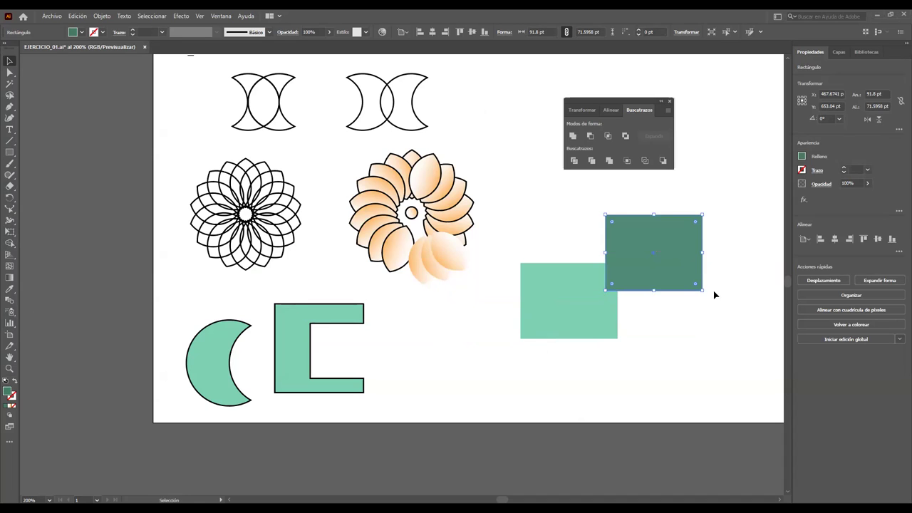
click(665, 321)
drag(660, 286, 625, 347)
click(629, 359)
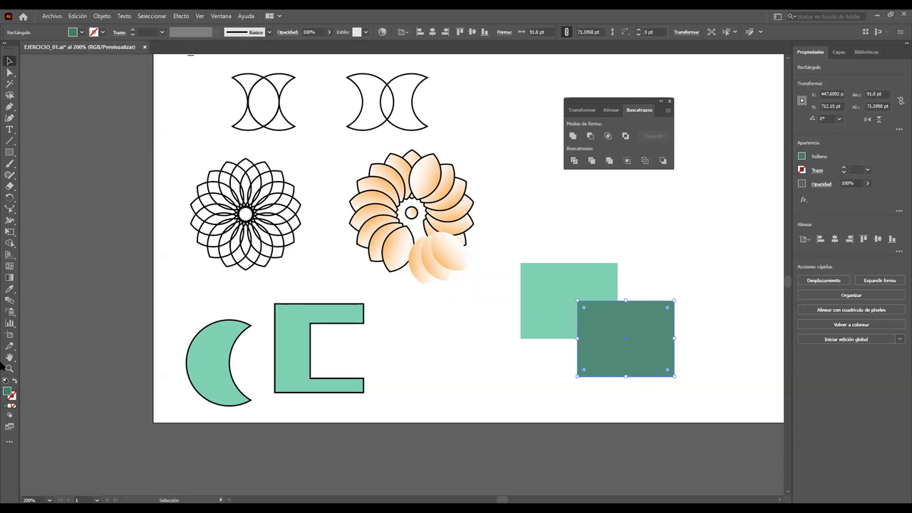
click(14, 399)
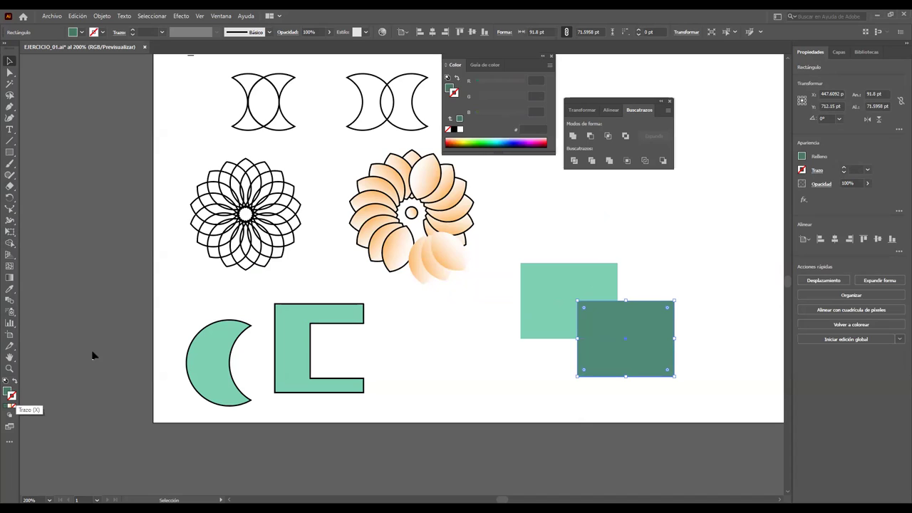
Step: Remove the rectangle's stroke and move the dark green rectangle up-right over the light one
click(451, 139)
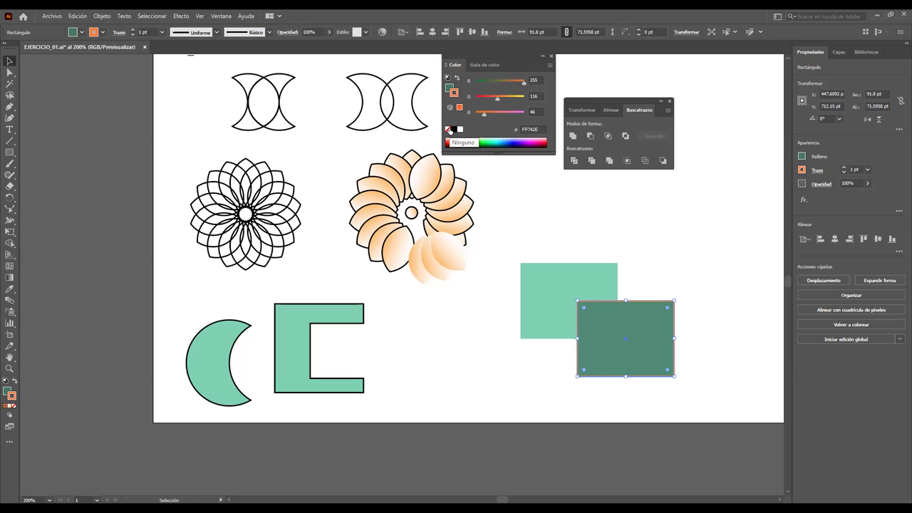
click(447, 130)
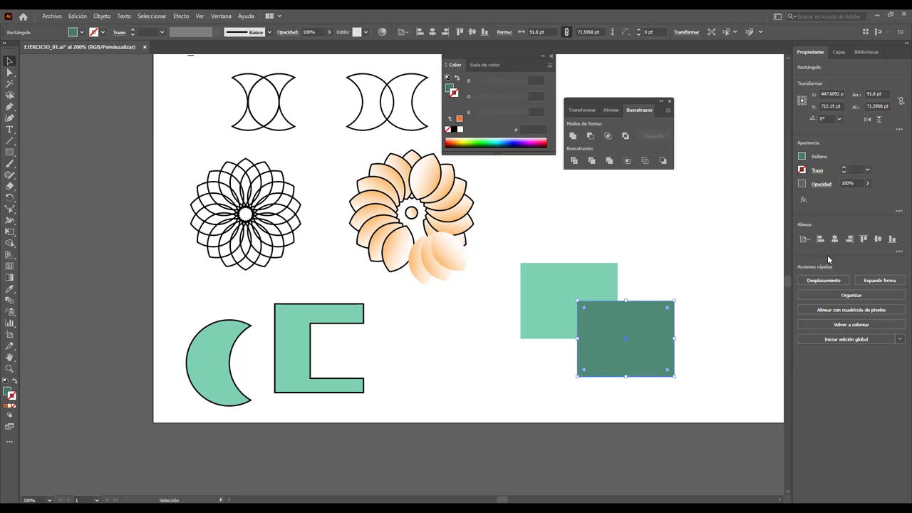
click(736, 237)
mouse_move(625, 316)
mouse_down()
mouse_move(649, 241)
mouse_move(630, 241)
mouse_up()
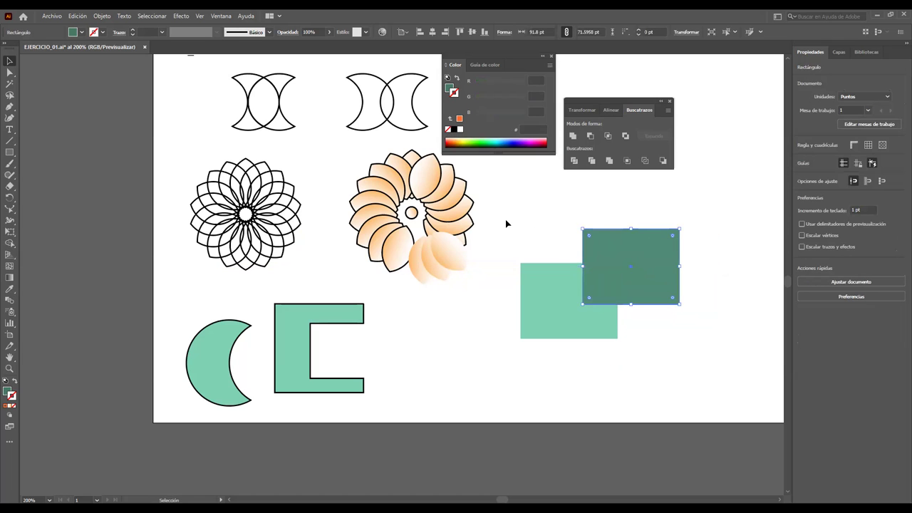
Step: Crop both rectangles into a small green square, move it up-right, and shift the C right
drag(501, 206, 710, 365)
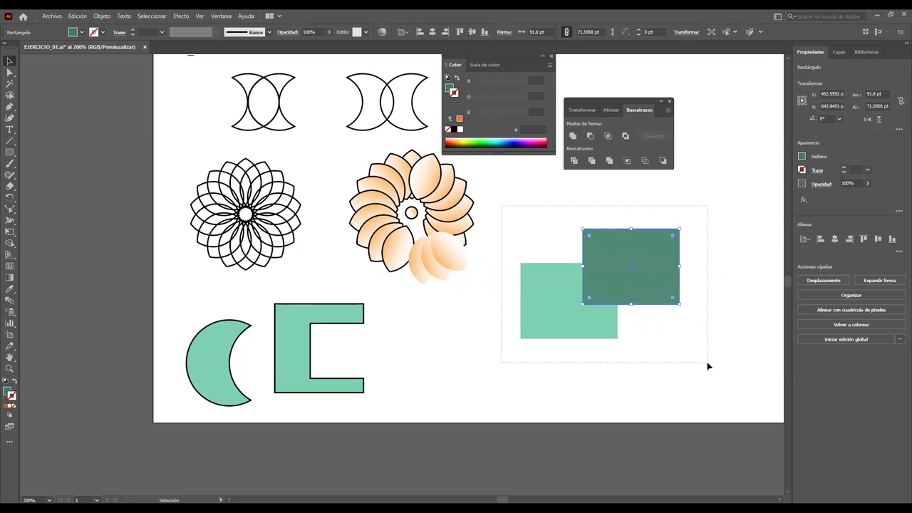
click(627, 161)
drag(611, 284, 719, 217)
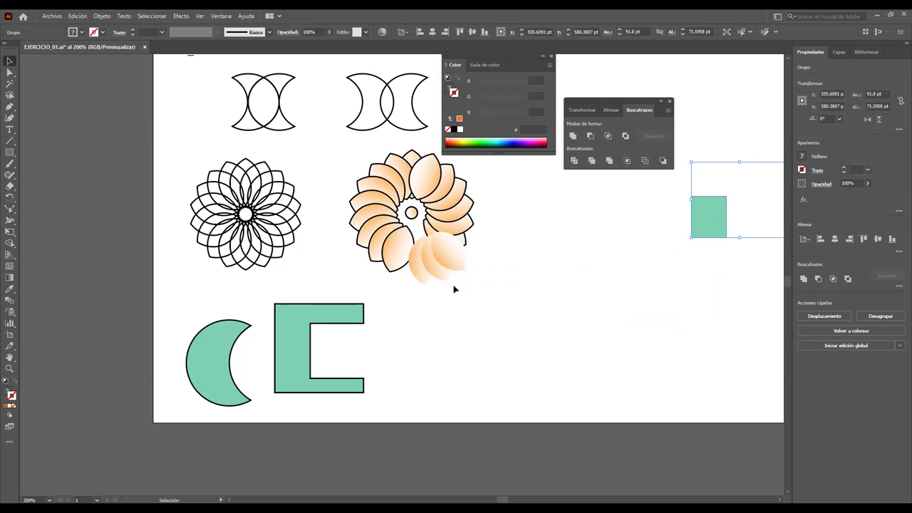
drag(282, 339, 496, 339)
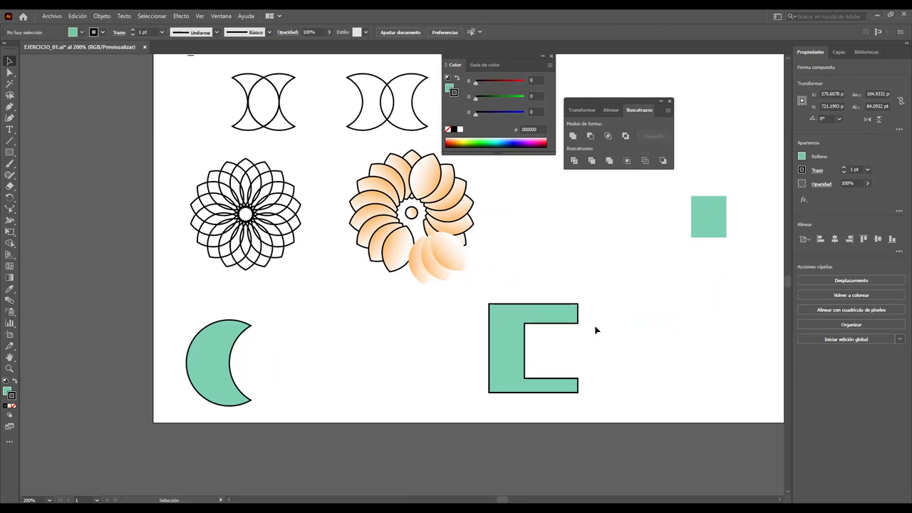
Step: Reposition the green C shape and move the crescent to the right side
drag(545, 323, 397, 333)
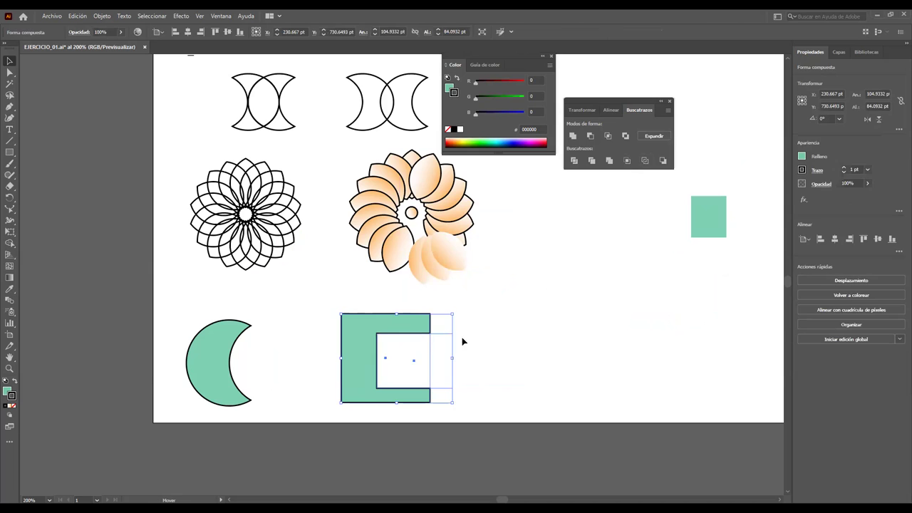
drag(462, 342, 510, 342)
mouse_move(228, 347)
mouse_down()
mouse_move(671, 347)
mouse_move(678, 324)
mouse_up()
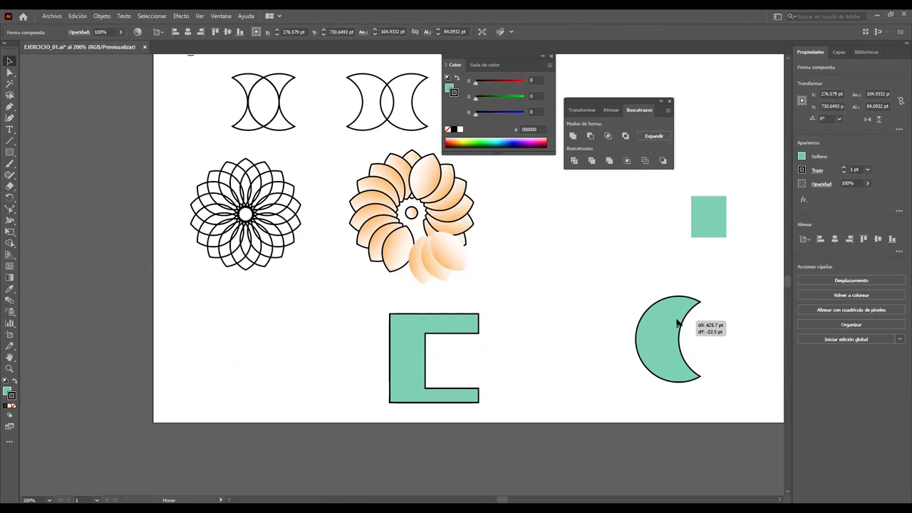
click(594, 335)
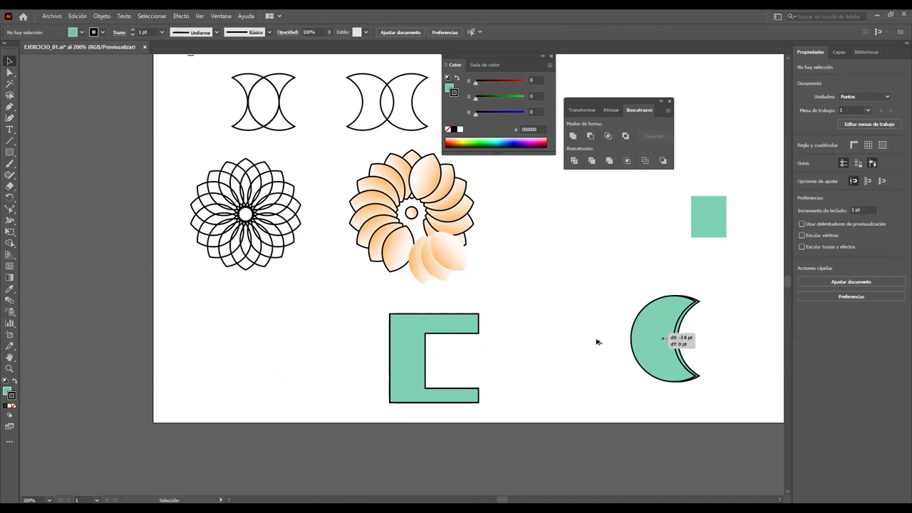
Step: Duplicate the crescent, overlap the pair, and convert them to outlines with Pathfinder Outline
drag(597, 342, 572, 336)
drag(656, 340, 588, 334)
drag(525, 271, 666, 392)
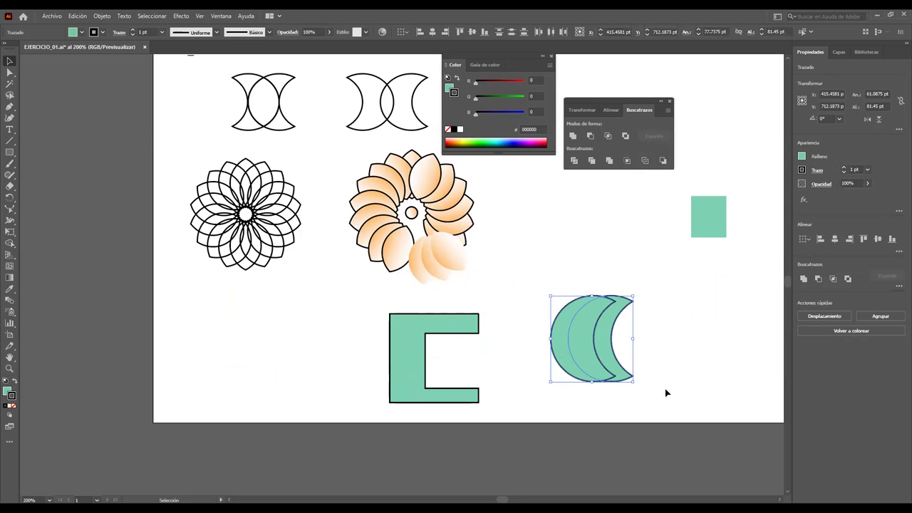
click(645, 160)
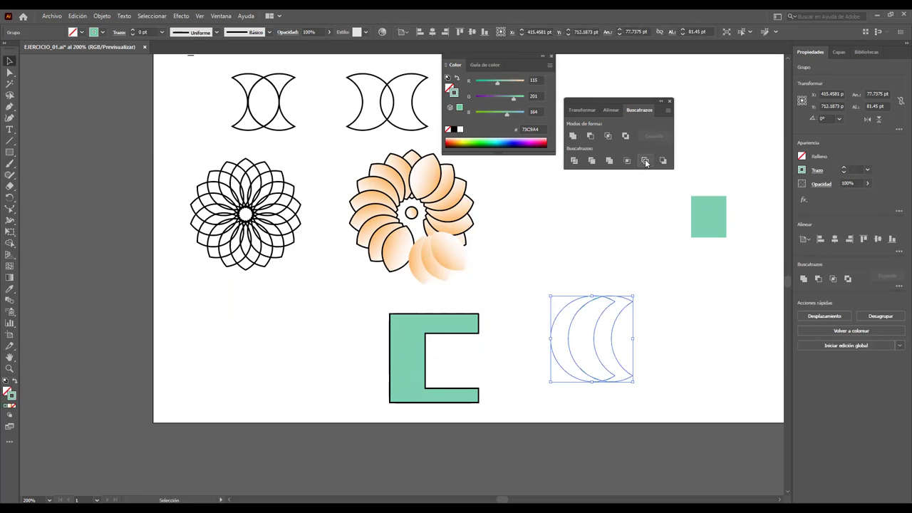
click(660, 269)
drag(602, 321, 626, 308)
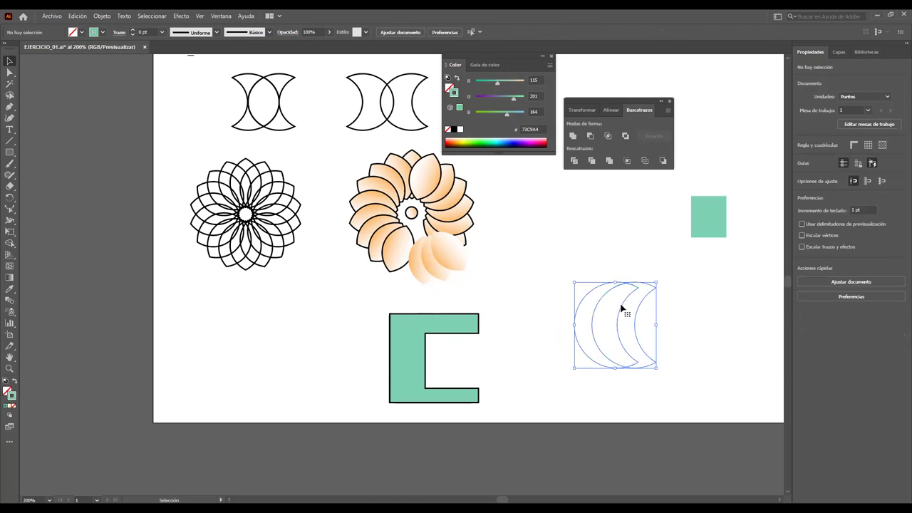
Step: Give the crescent outline group a dark green 13633F stroke
double_click(15, 395)
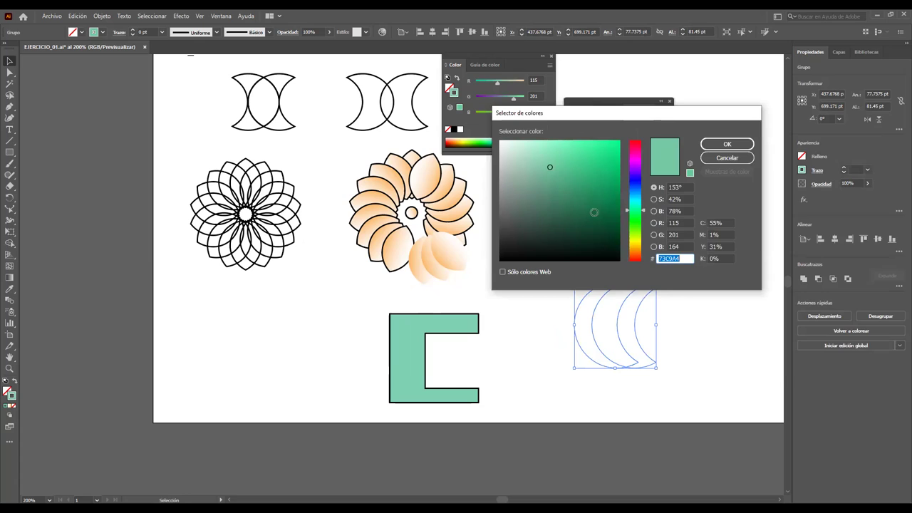
click(594, 212)
click(726, 144)
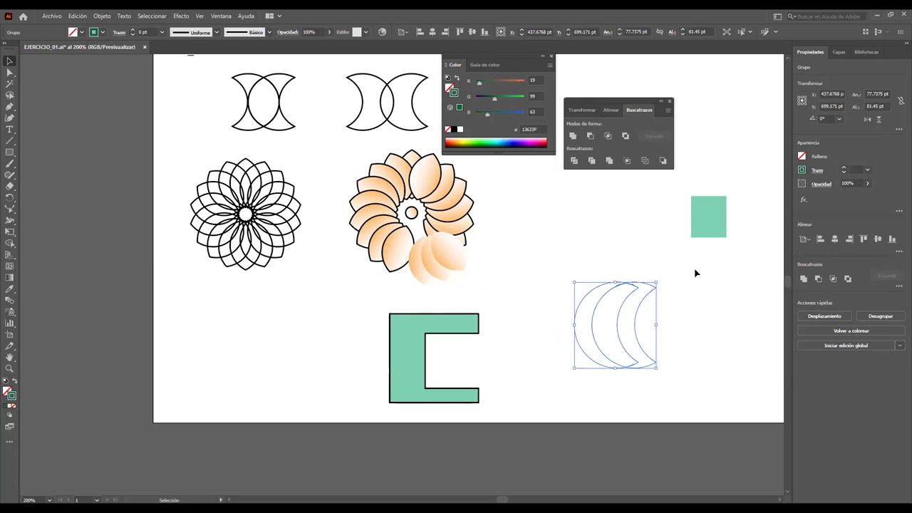
click(696, 273)
drag(527, 270, 698, 402)
click(868, 170)
Step: Set the crescent outlines to a 1 pt stroke and arrange them beside the green C shape
click(880, 211)
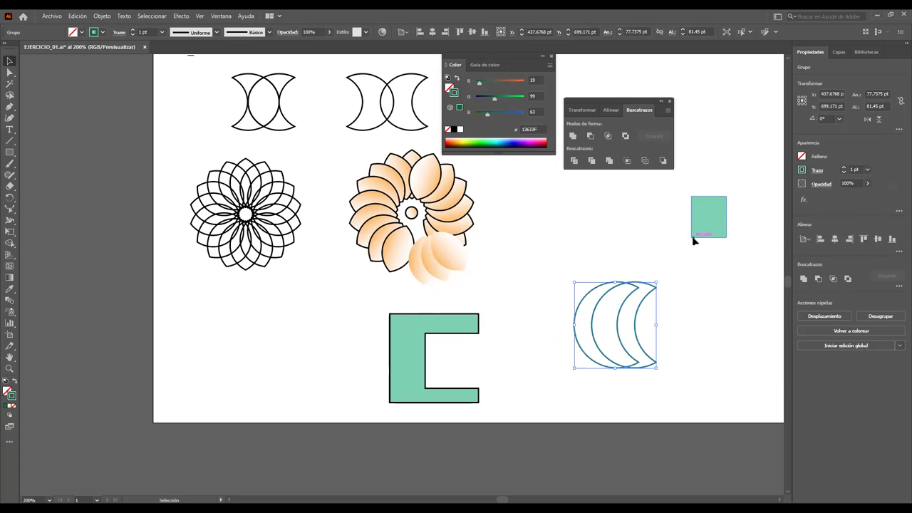
click(692, 235)
drag(613, 293, 529, 292)
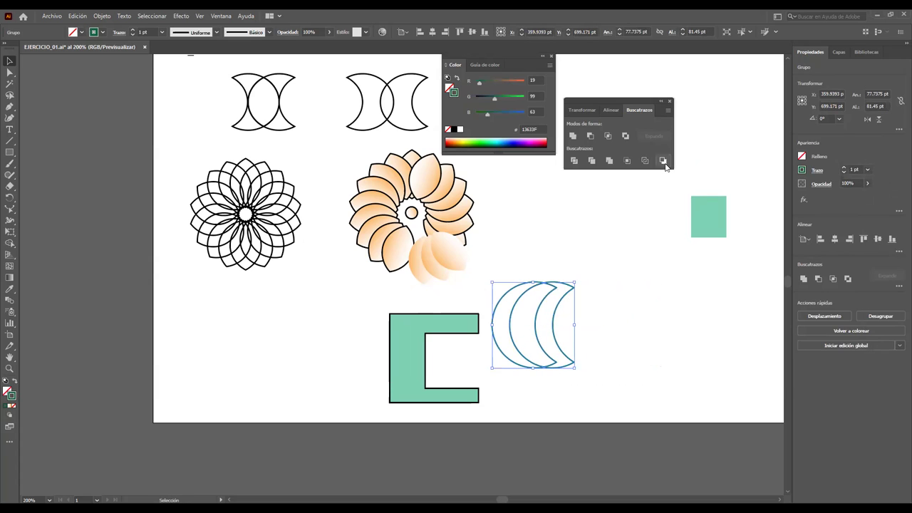
click(442, 321)
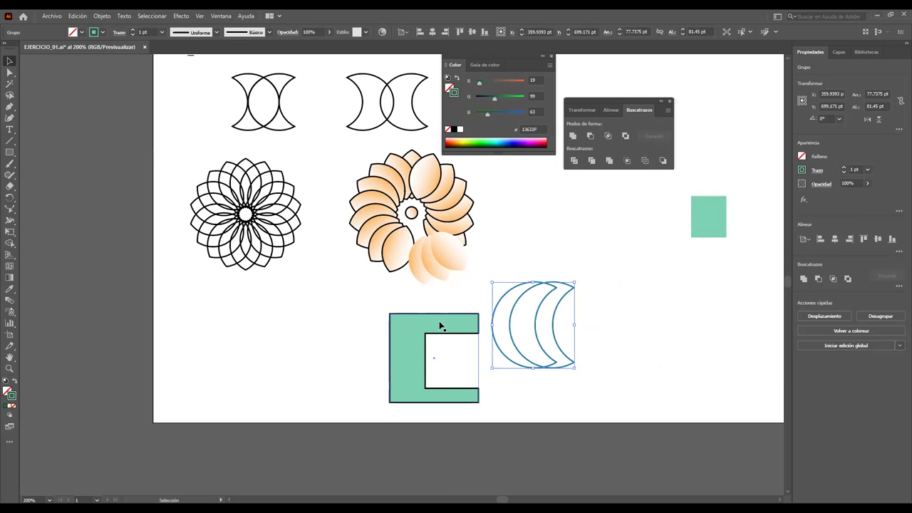
drag(413, 332, 690, 274)
Step: Rearrange the small green square and C shape, placing a copy of the C at left
drag(698, 214, 619, 297)
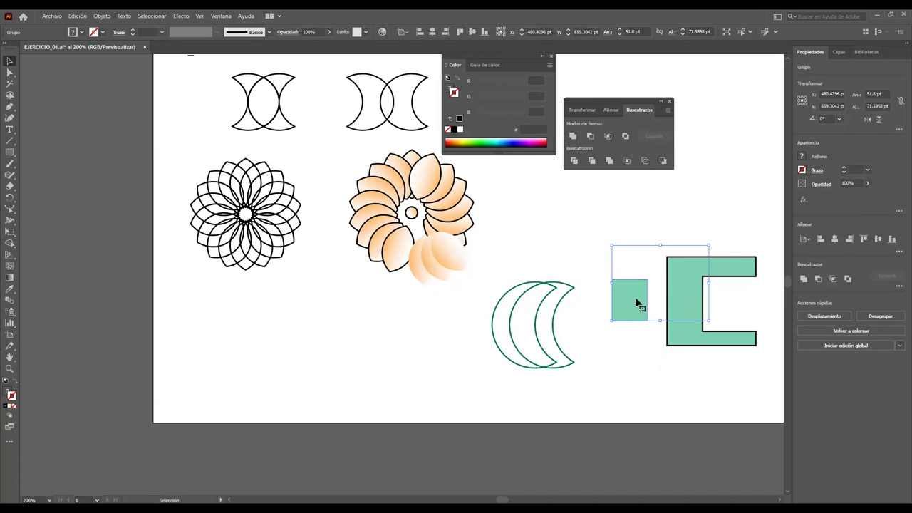
drag(638, 304, 721, 198)
mouse_move(687, 281)
mouse_down()
mouse_move(618, 315)
mouse_move(616, 307)
mouse_up()
click(588, 332)
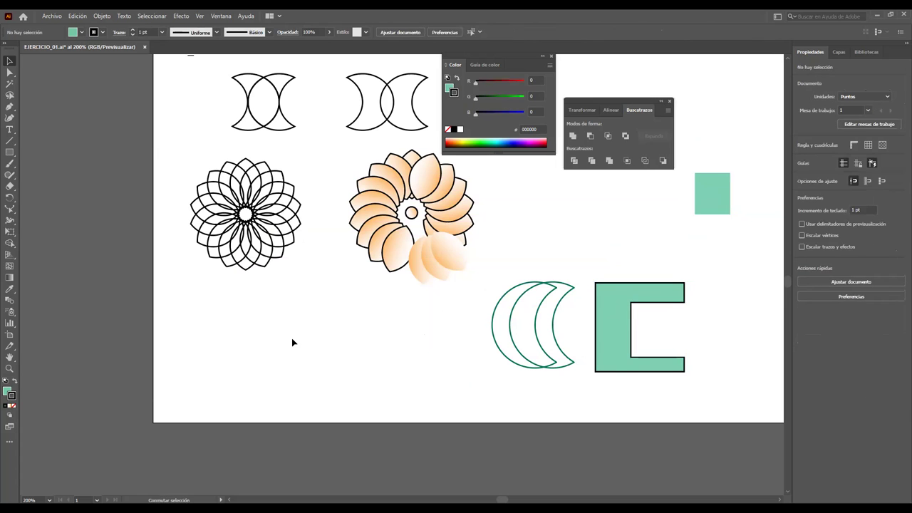
mouse_move(605, 331)
mouse_down()
mouse_move(223, 340)
mouse_move(244, 352)
mouse_move(285, 344)
mouse_up()
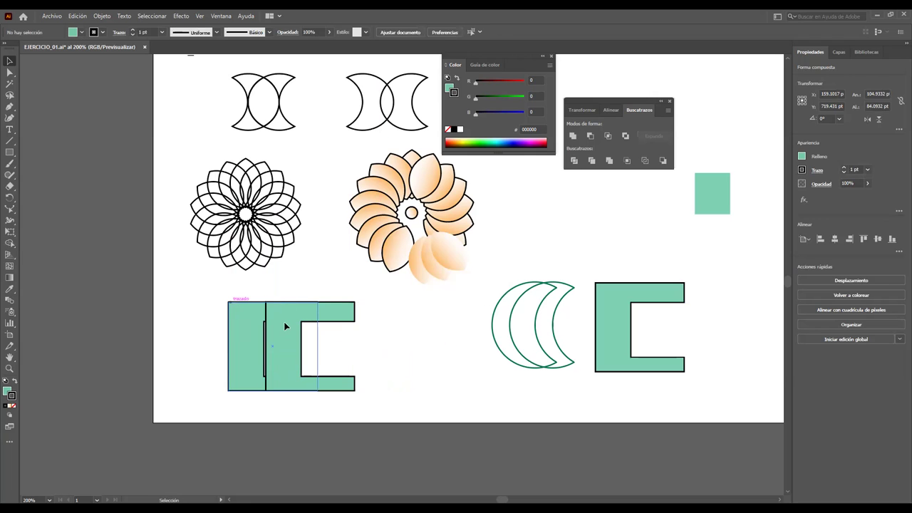
drag(285, 325, 292, 325)
Step: Pull the overlapping C shapes apart and delete both of them
mouse_move(199, 277)
mouse_down()
mouse_move(437, 389)
mouse_move(443, 413)
mouse_up()
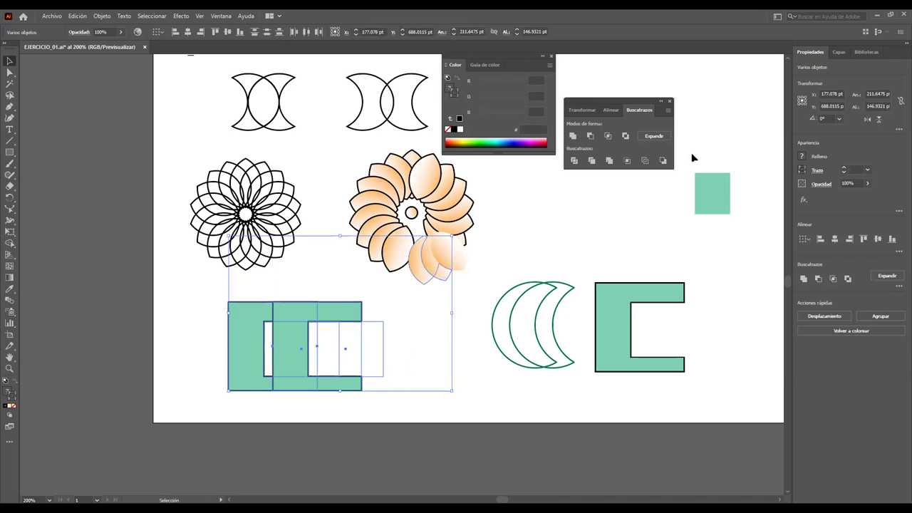
click(663, 162)
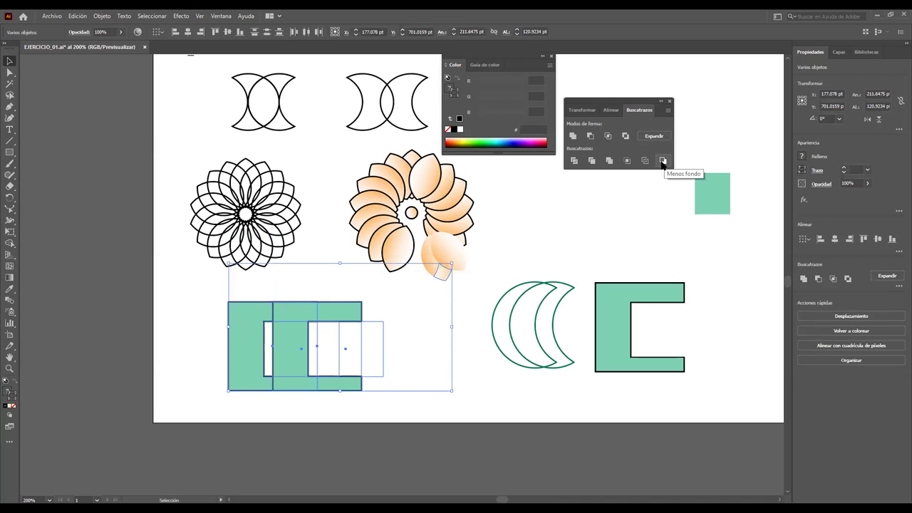
right_click(345, 305)
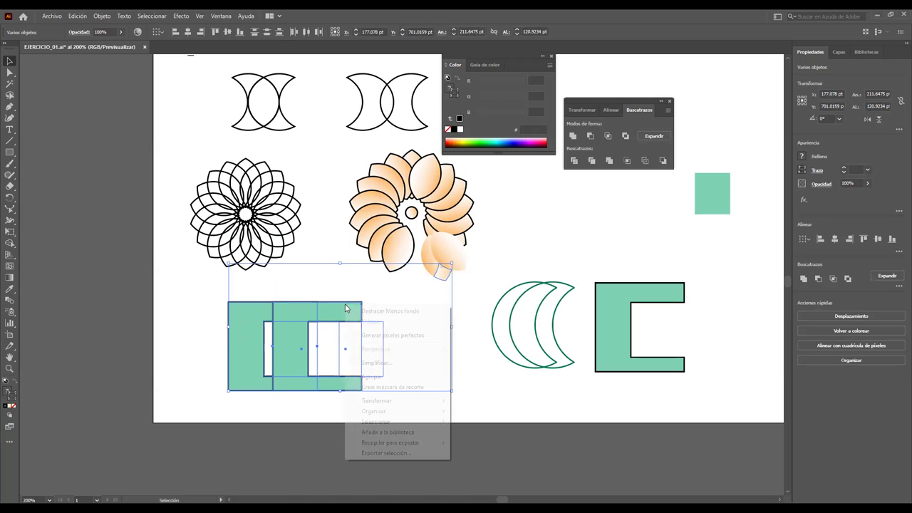
click(490, 320)
drag(321, 317, 435, 317)
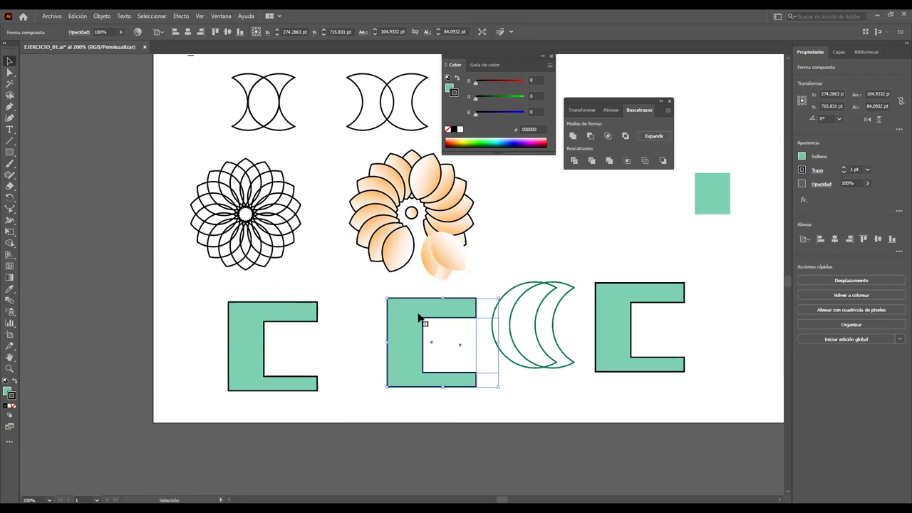
click(269, 317)
key(Delete)
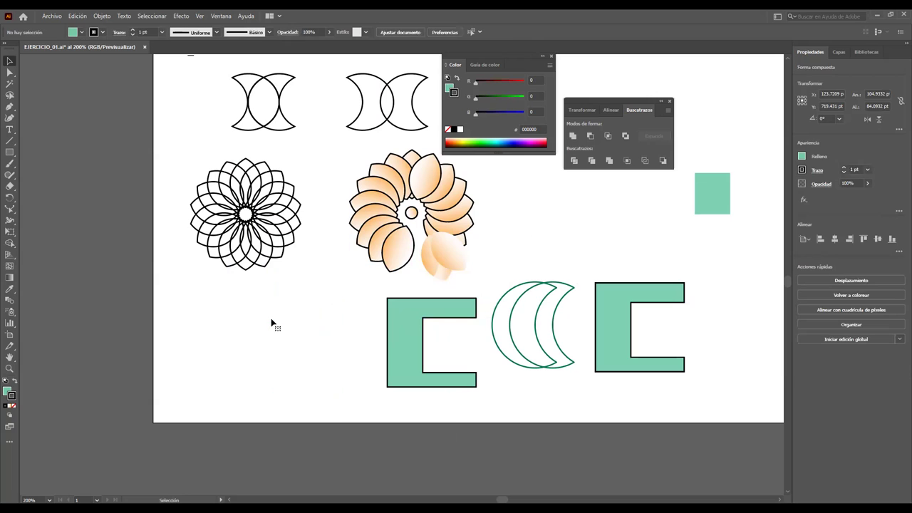
click(409, 312)
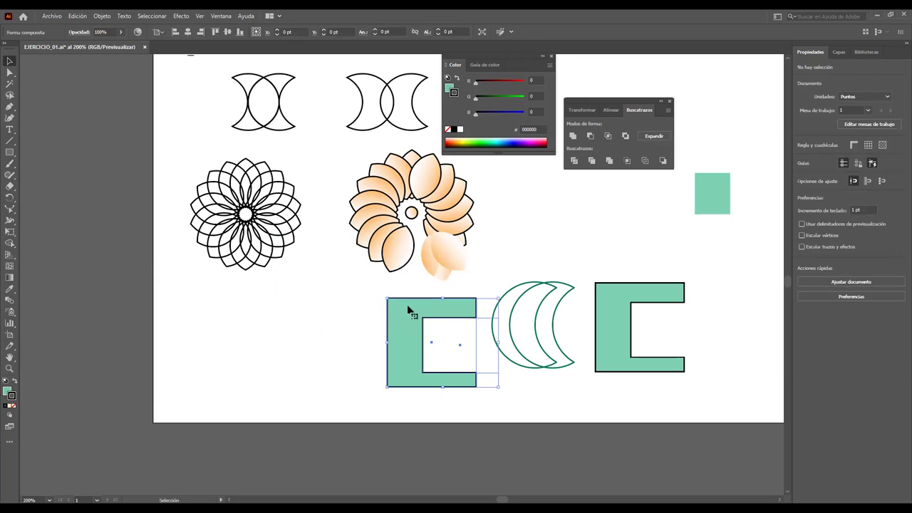
key(Delete)
Step: Draw a square at the lower left with a pale green 8FEFAC fill
click(9, 152)
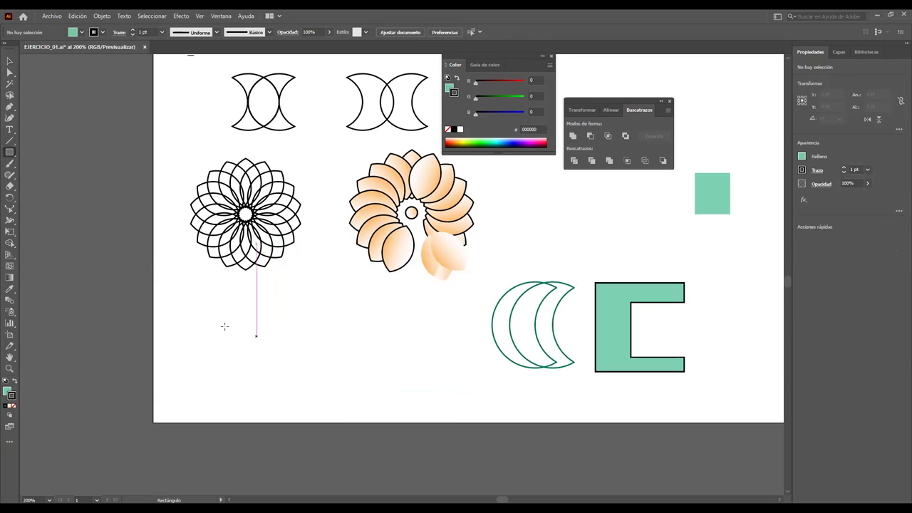
drag(224, 327, 277, 381)
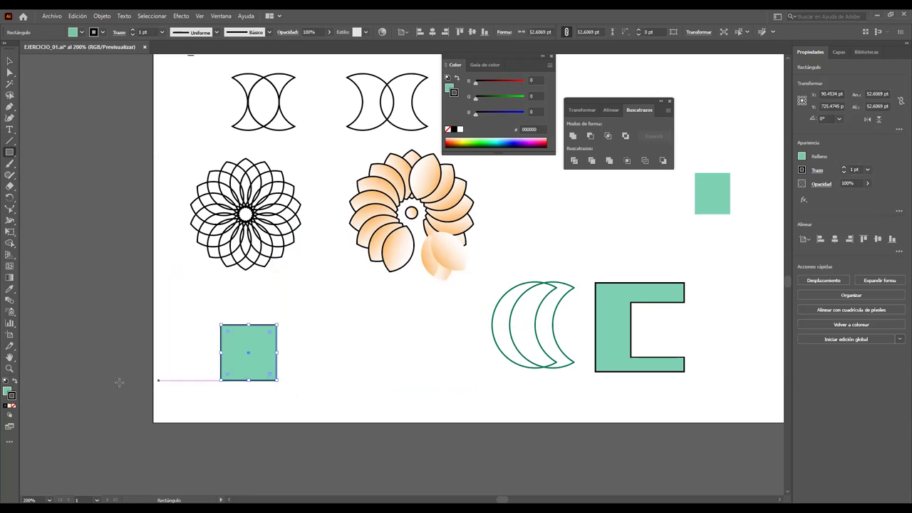
click(6, 390)
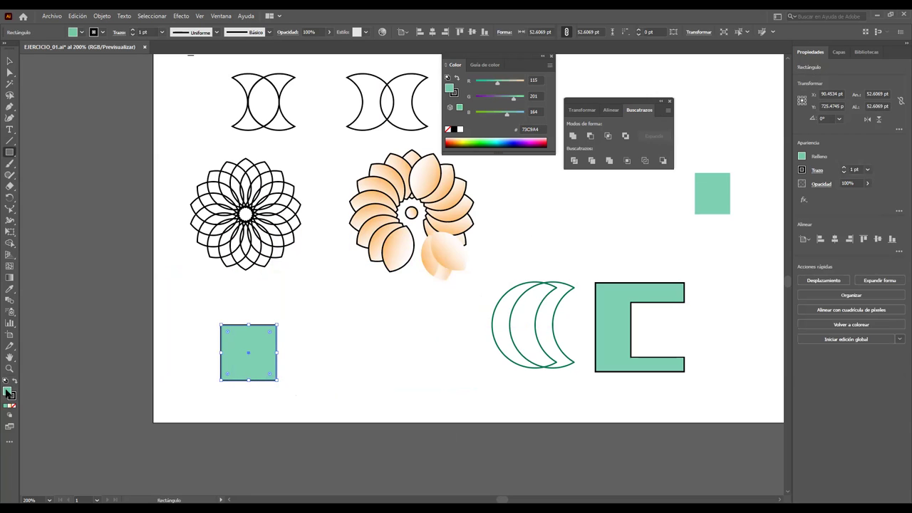
double_click(8, 390)
click(636, 214)
drag(554, 150, 547, 148)
click(716, 146)
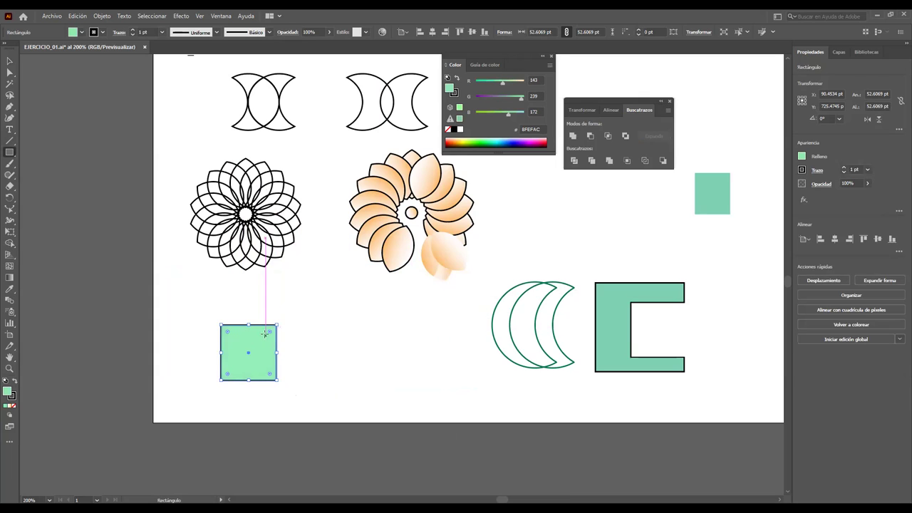
Step: Duplicate the square overlapping its corner and fill the copy bright green
key(v)
drag(245, 340, 291, 315)
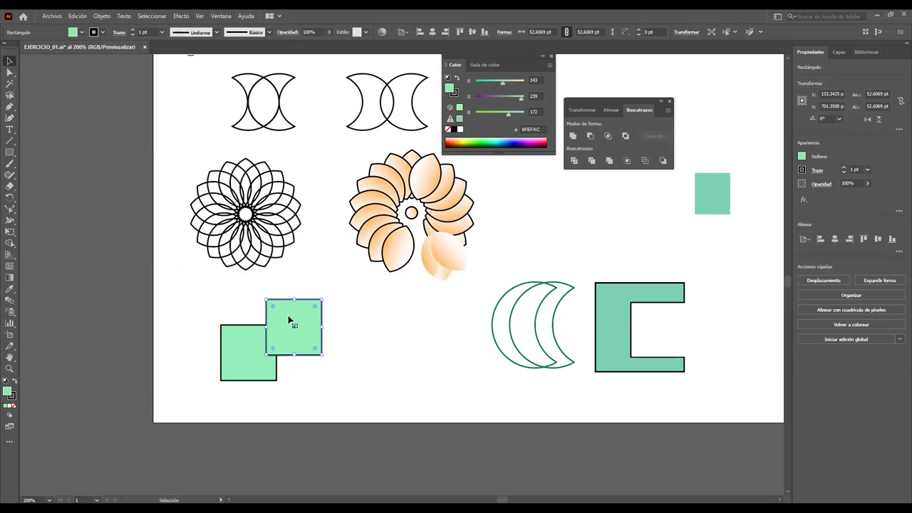
drag(290, 315, 261, 324)
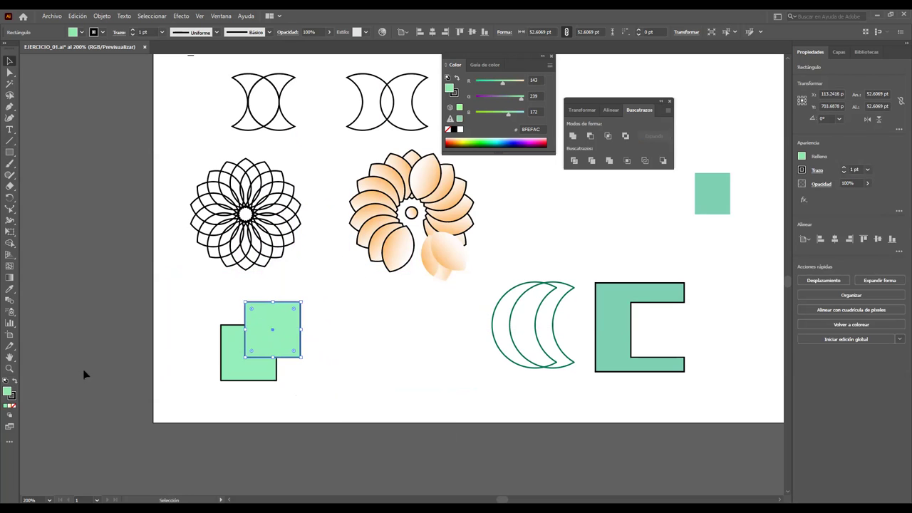
click(472, 140)
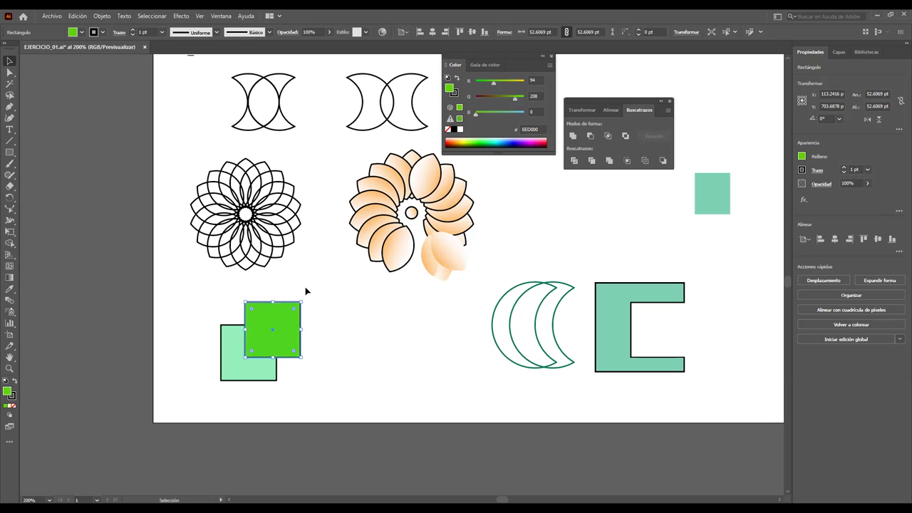
Step: Apply Minus Back to both squares and shift the resulting L shape slightly up-right
click(204, 288)
drag(236, 327, 357, 412)
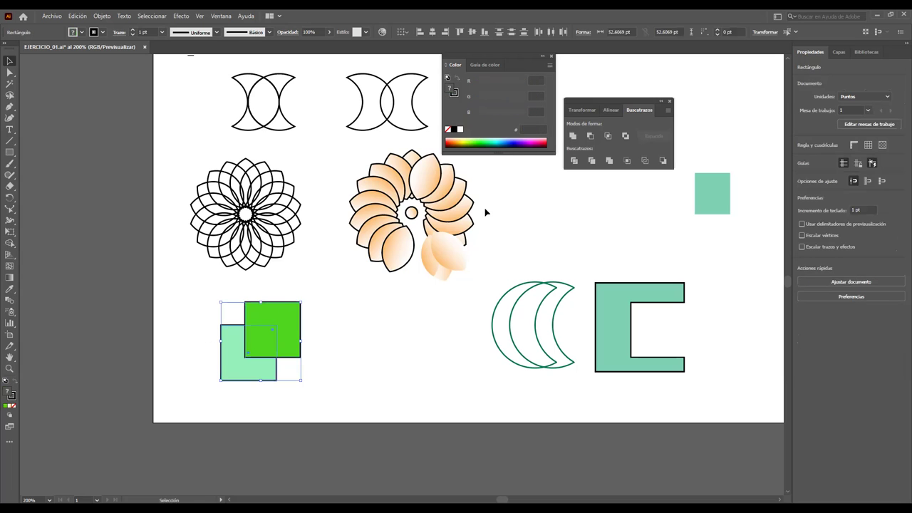
click(664, 161)
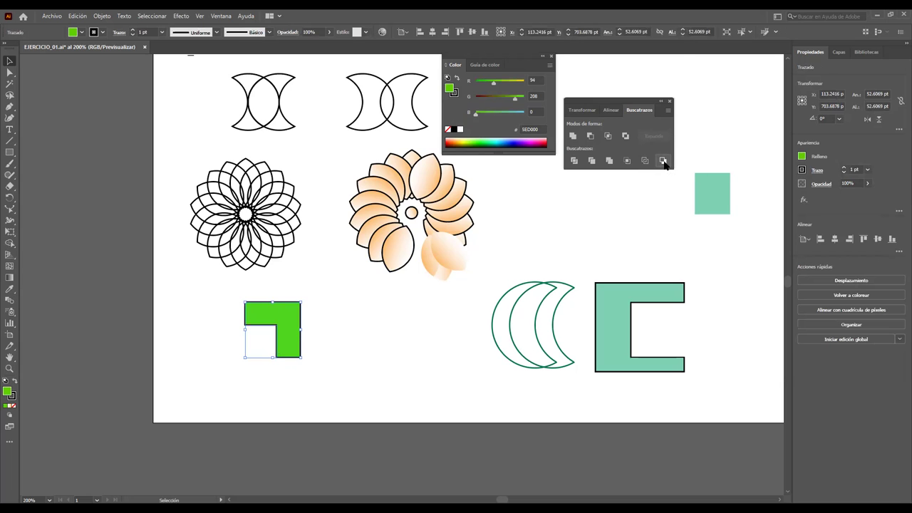
click(382, 339)
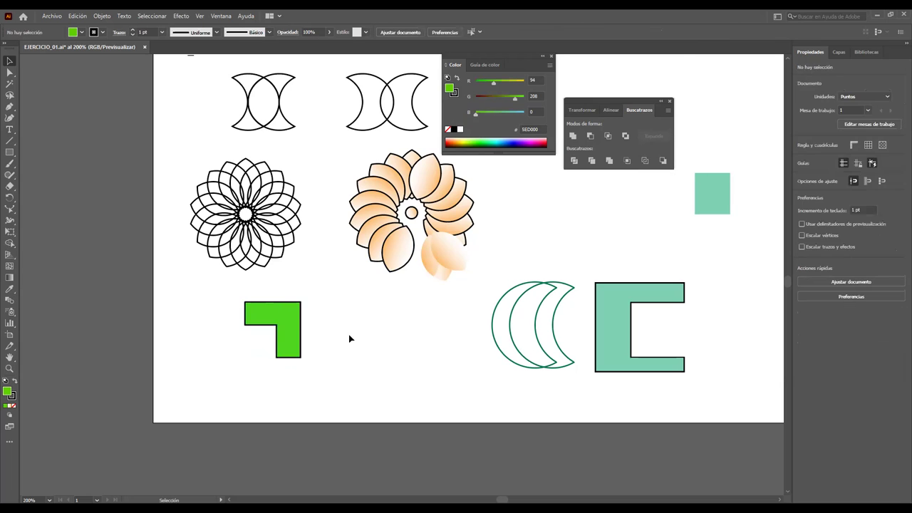
drag(297, 315, 332, 310)
click(369, 306)
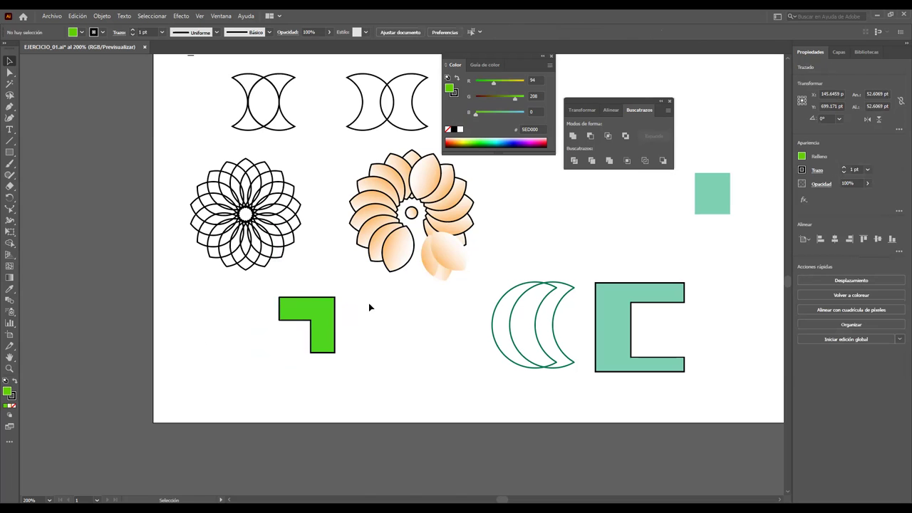
Step: Open the image file 1 from the CLASE 3 folder via Archivo > Abrir
scroll(416, 340, up, 3)
scroll(412, 351, up, 5)
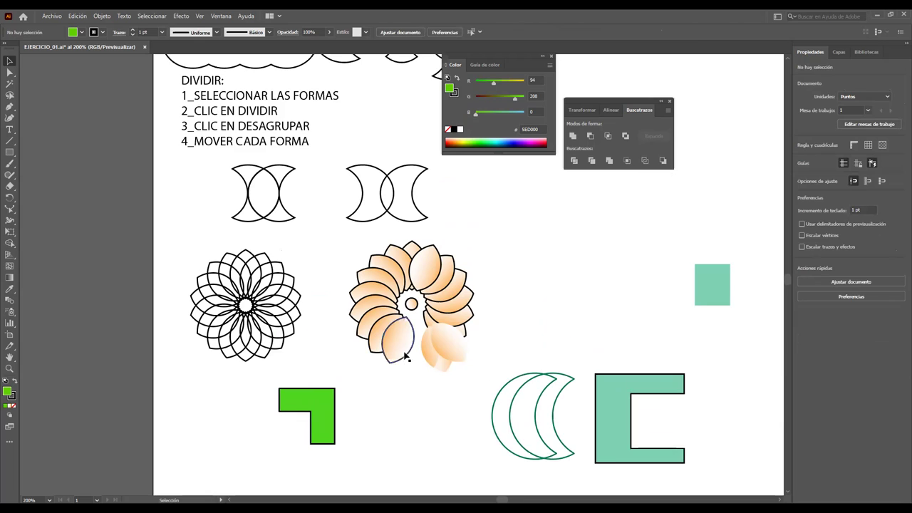
scroll(400, 356, up, 2)
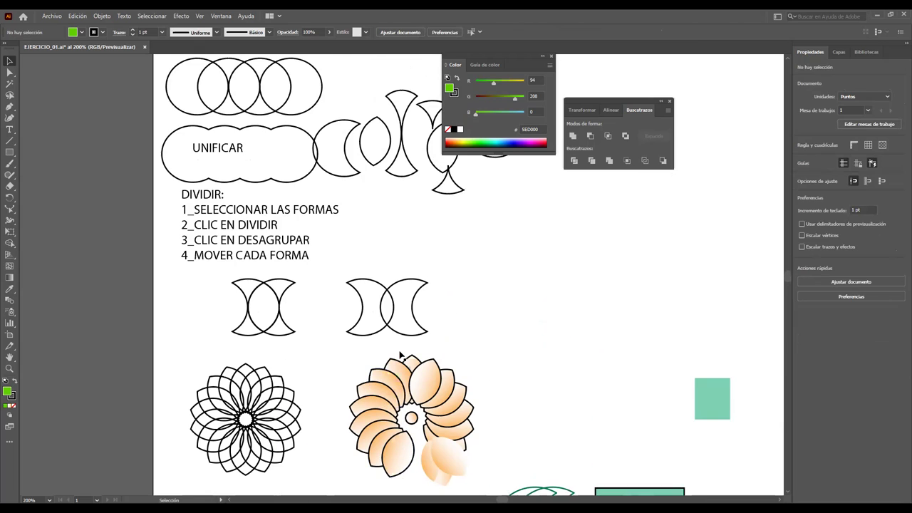
scroll(399, 353, up, 1)
scroll(400, 350, up, 2)
scroll(392, 332, up, 2)
scroll(391, 326, up, 2)
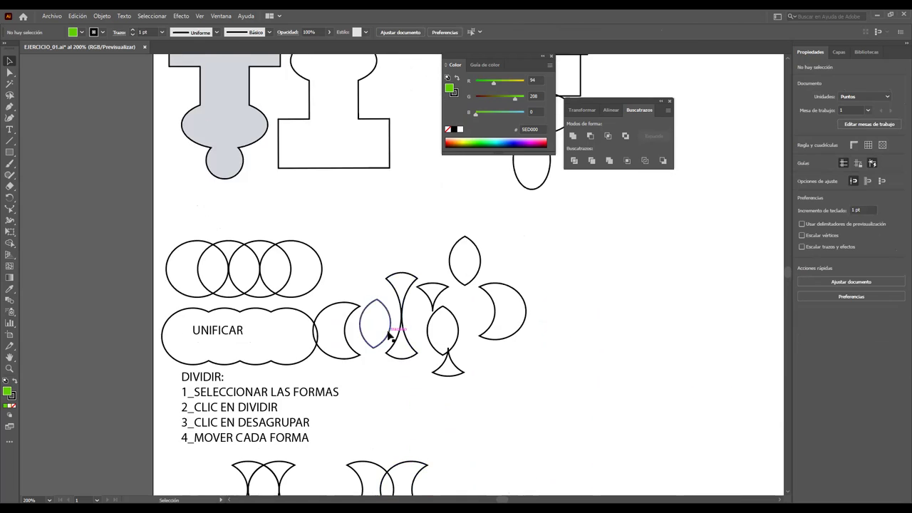
scroll(388, 333, up, 2)
scroll(385, 329, up, 2)
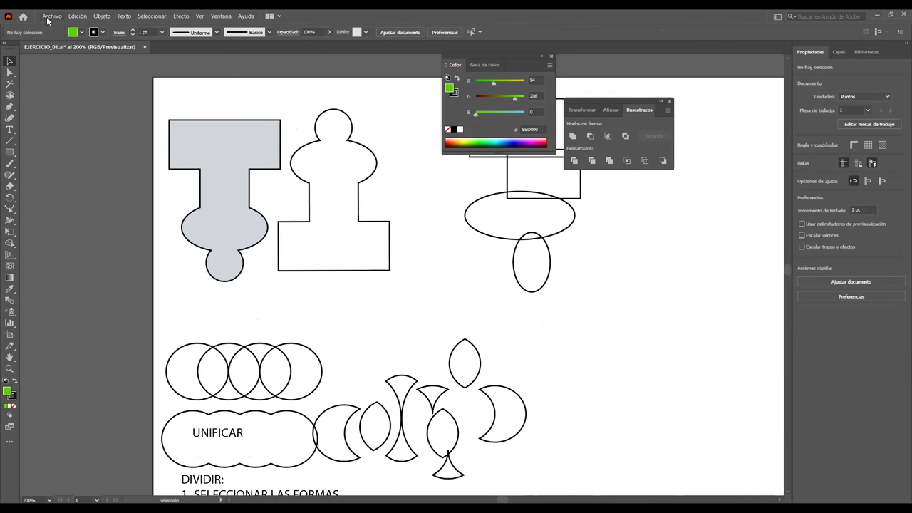
click(49, 16)
click(72, 47)
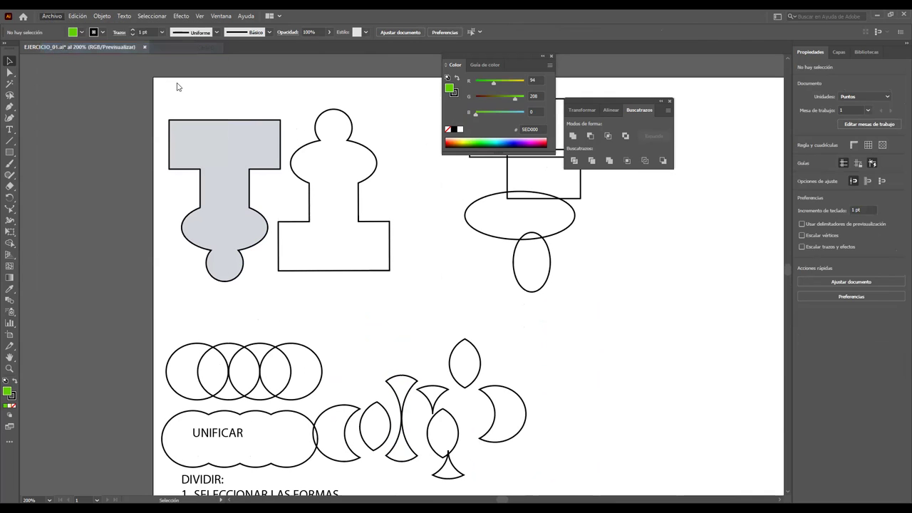
click(154, 87)
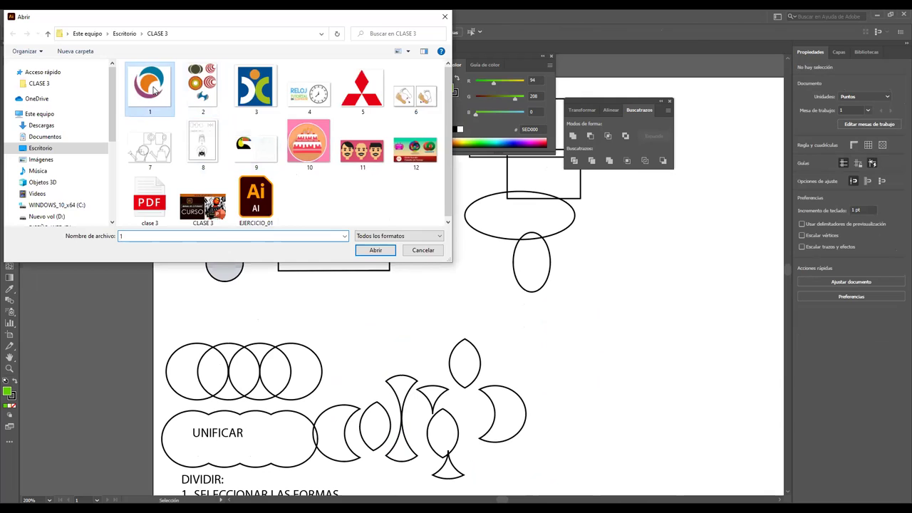
double_click(153, 86)
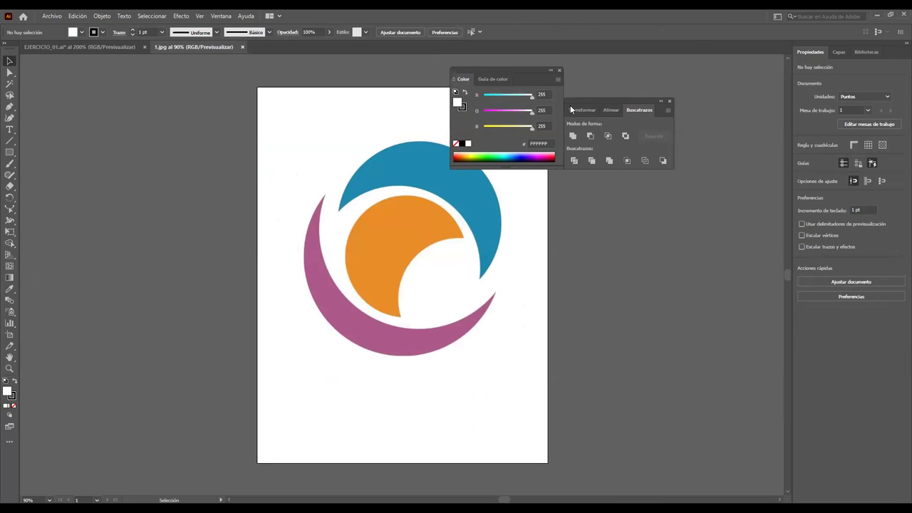
Step: Move the Color and Pathfinder panels aside and shift the logo image lower
drag(538, 62, 724, 213)
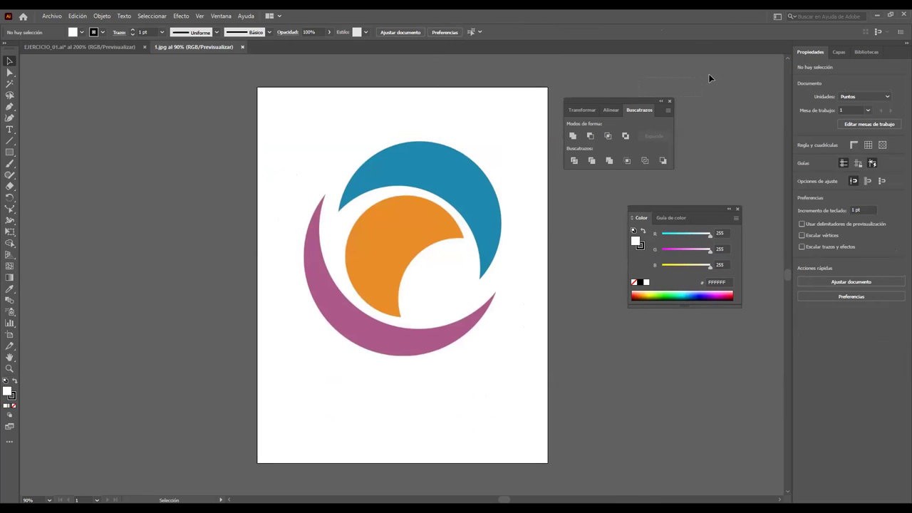
drag(635, 104, 737, 85)
click(414, 172)
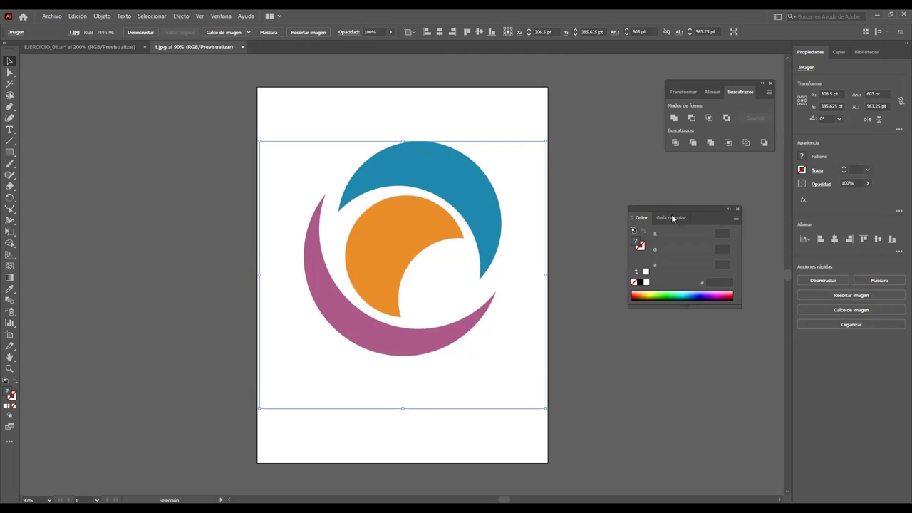
click(499, 106)
drag(473, 196, 475, 212)
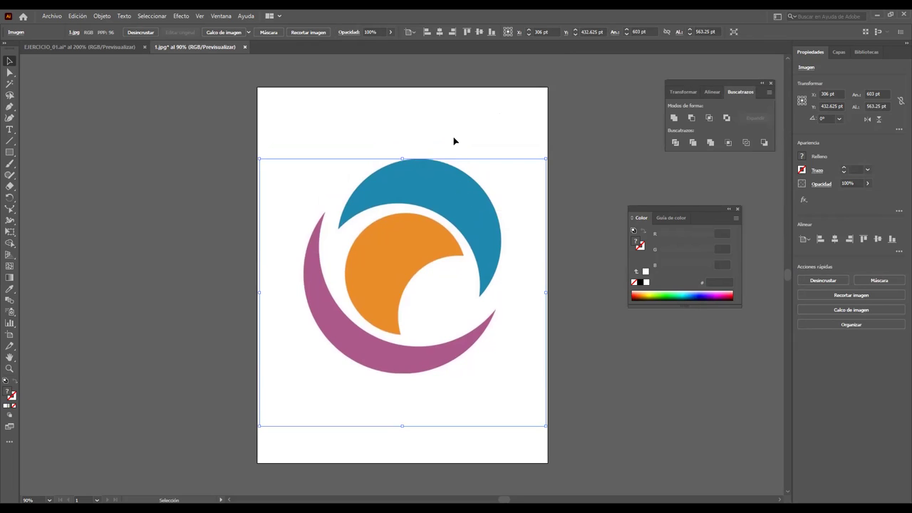
Step: Cancel the Desincrustar dialog, nudge the logo to X 301.5 pt, and show Capas
click(145, 32)
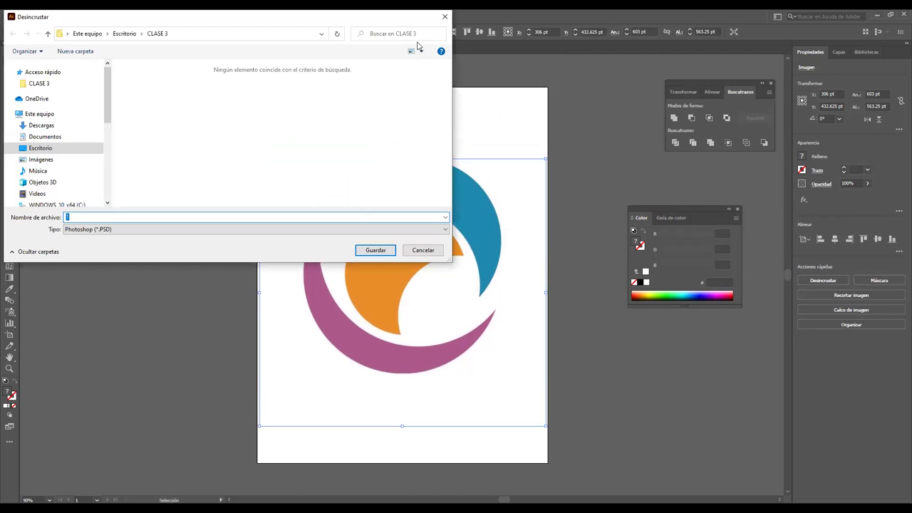
click(446, 18)
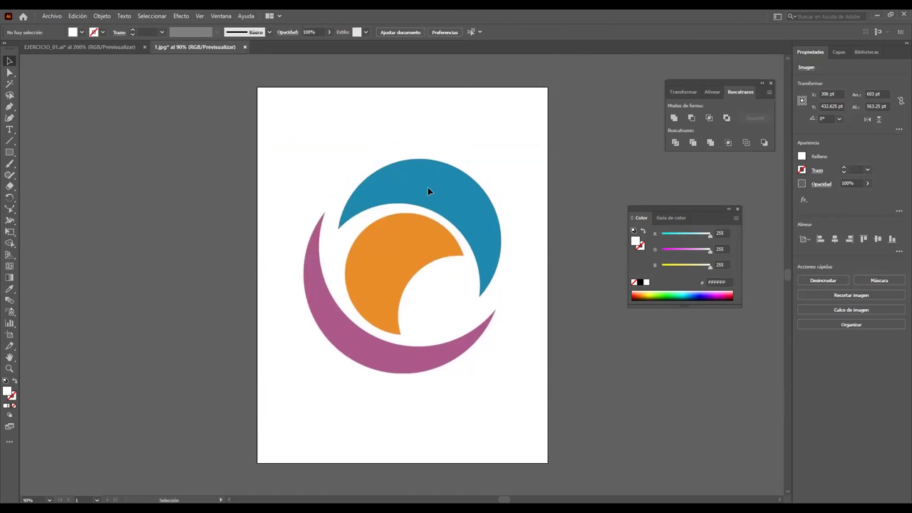
drag(427, 187, 431, 177)
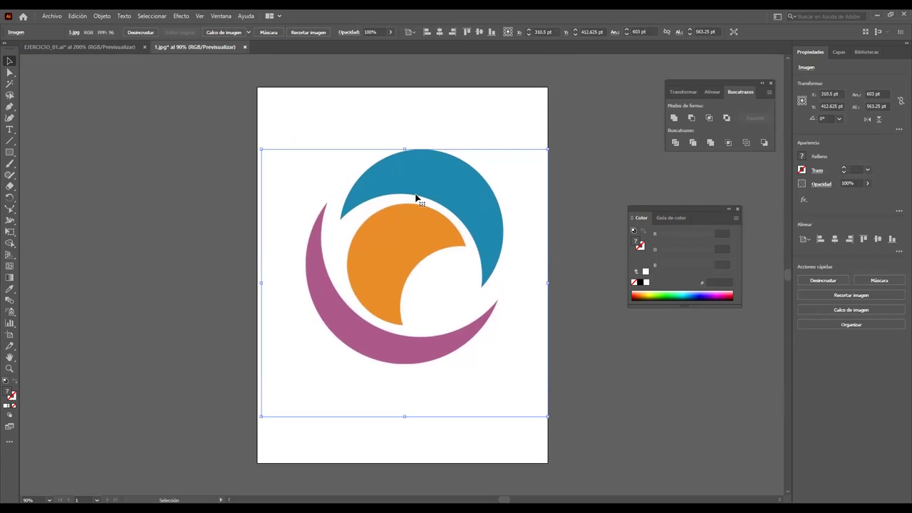
click(372, 484)
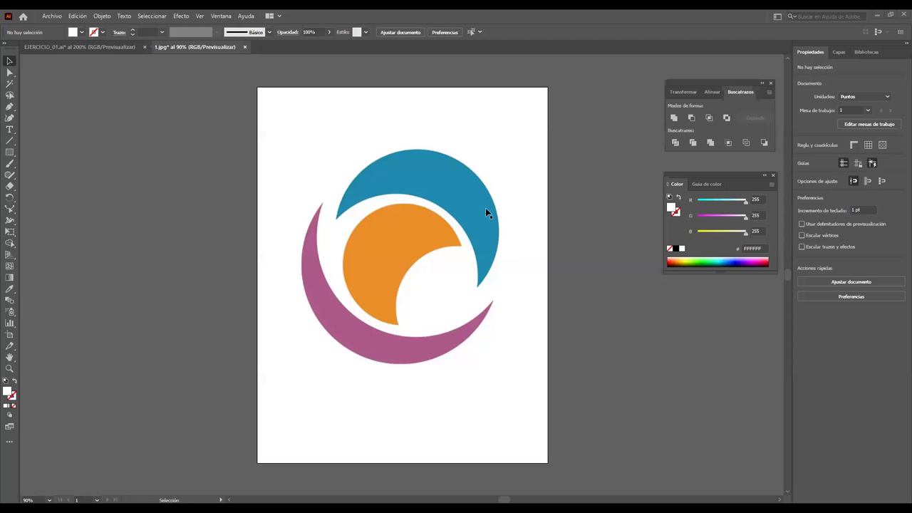
click(456, 195)
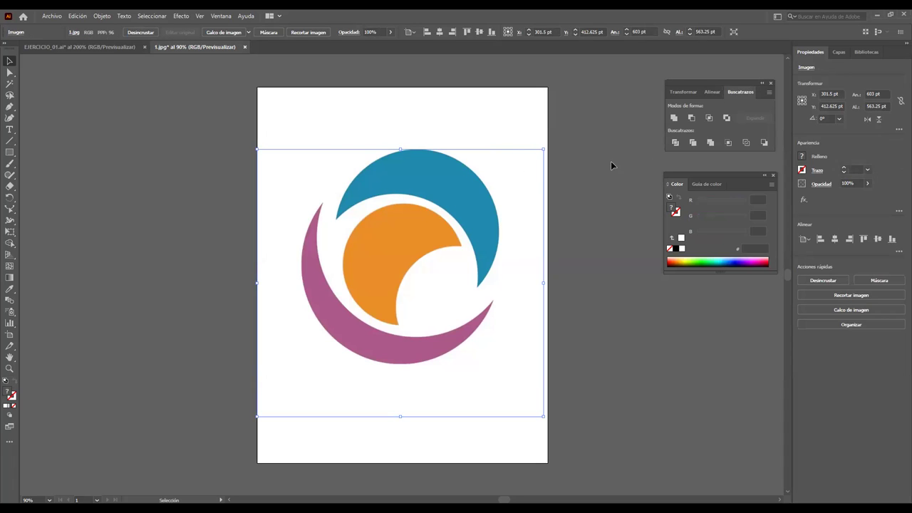
click(839, 52)
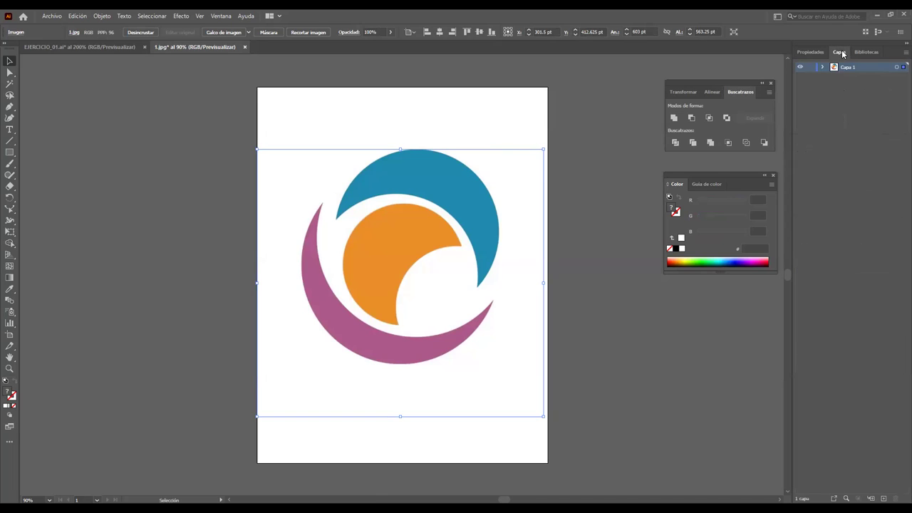
Step: Make Capa 1 a Plantilla layer with images dimmed to 50%
click(810, 52)
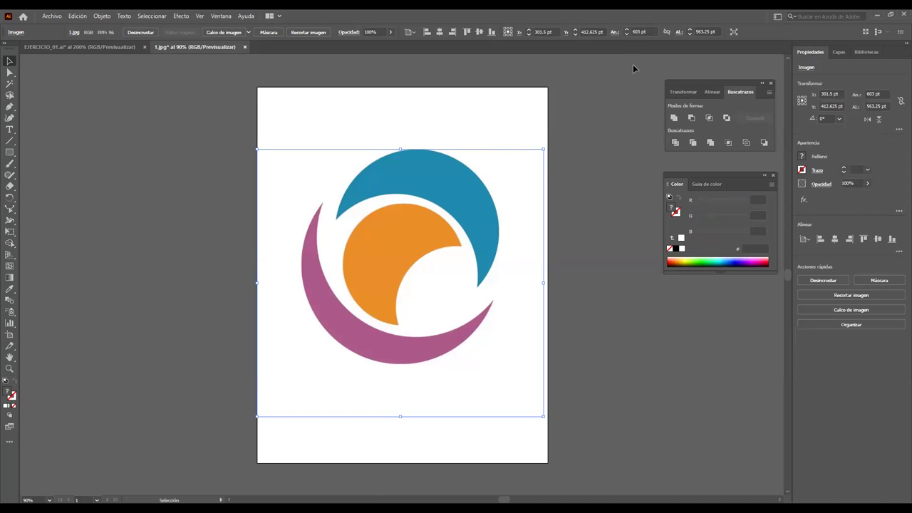
key(F7)
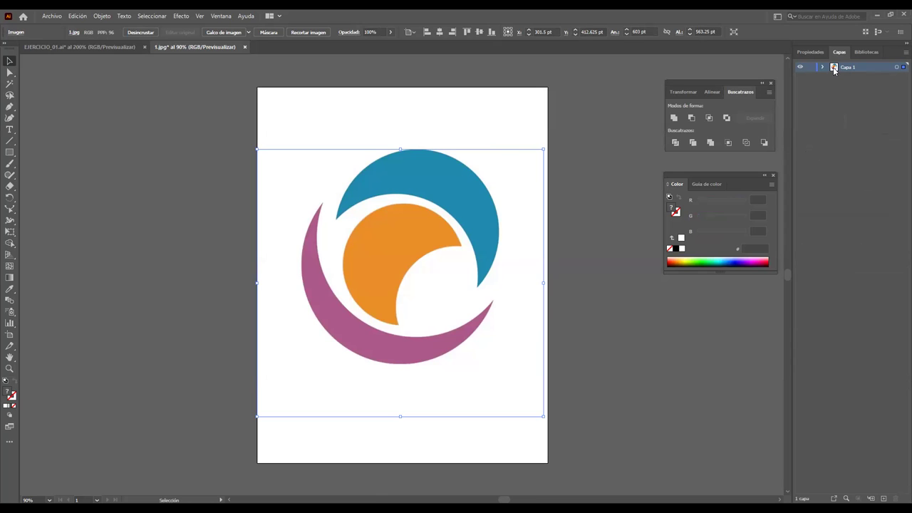
double_click(835, 69)
mouse_move(497, 199)
mouse_down()
mouse_move(310, 141)
mouse_move(369, 131)
mouse_up()
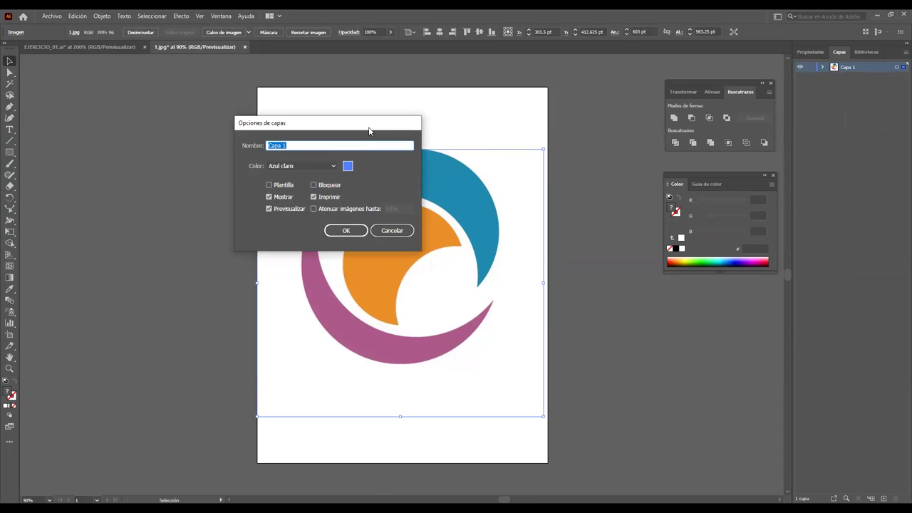
click(289, 185)
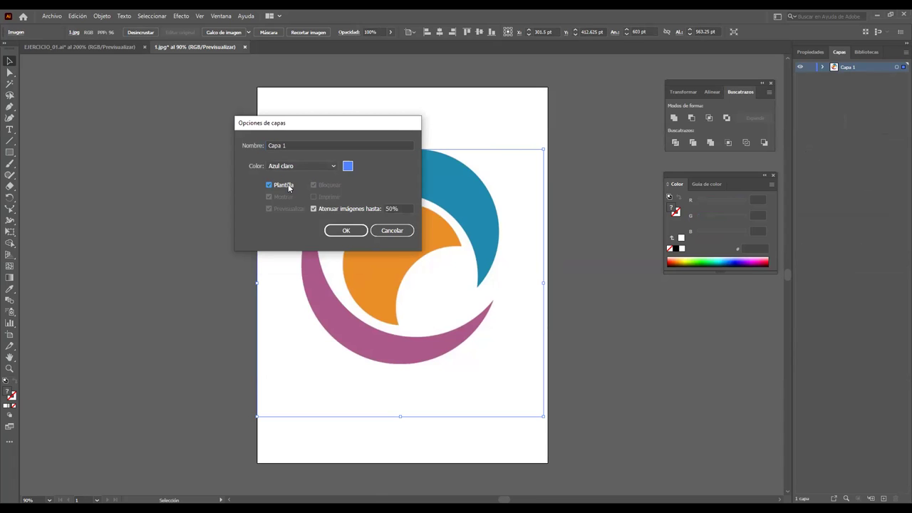
click(345, 231)
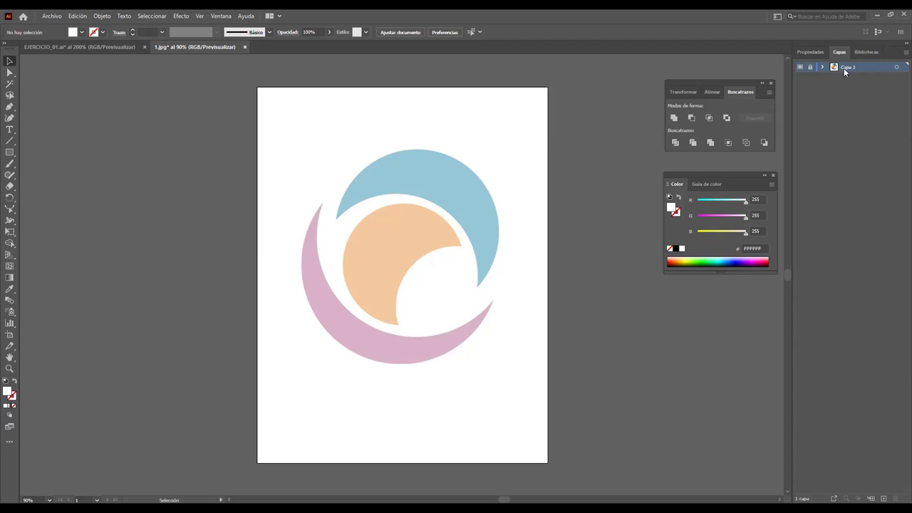
key(Return)
Step: Add a new layer above the template and rename it LOGO
click(883, 497)
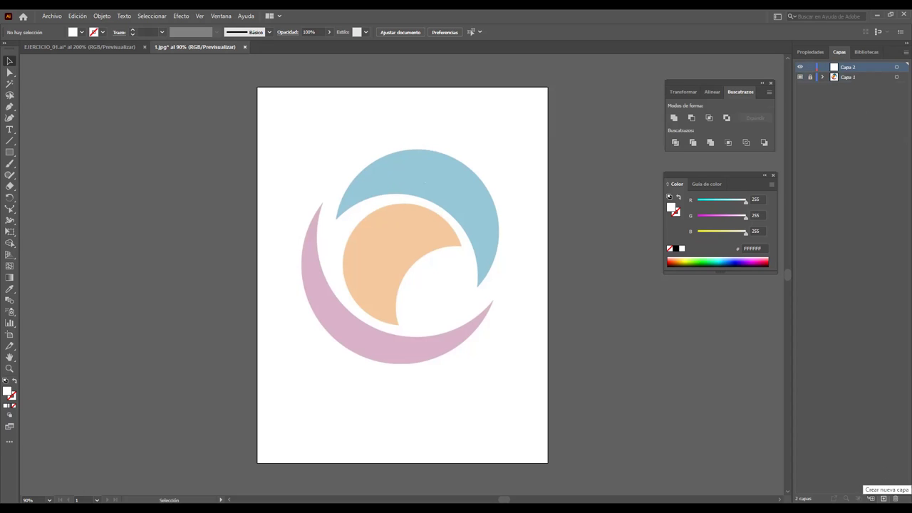
click(800, 77)
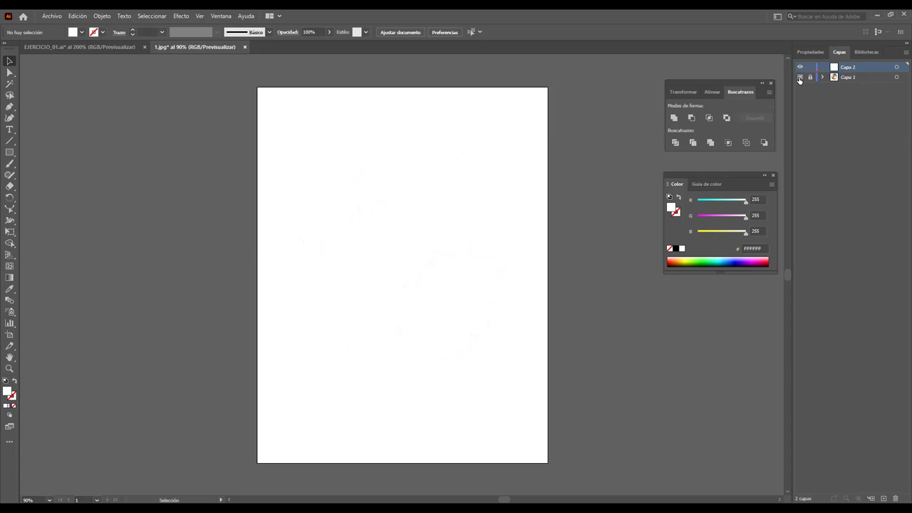
click(799, 77)
click(799, 77)
click(799, 77)
double_click(849, 67)
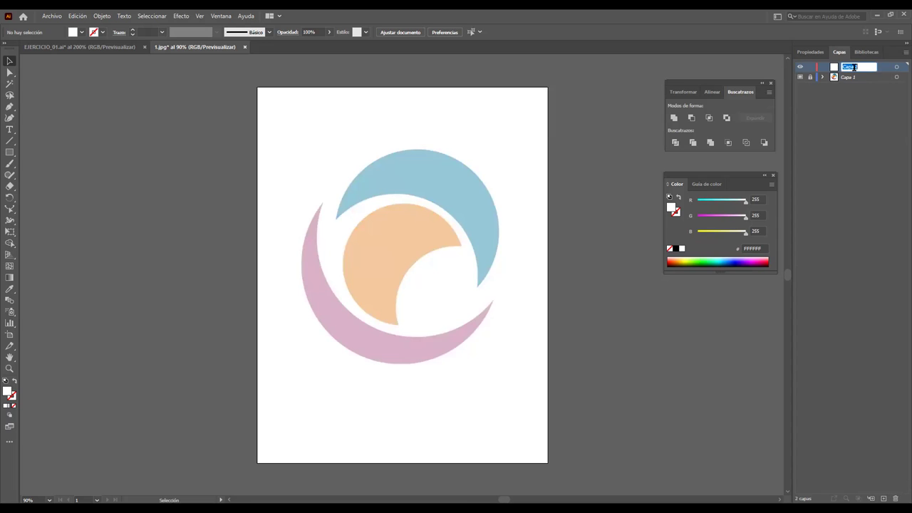
key(BackSpace)
text(LOGO)
Step: Set the LOGO layer's colour to blue
double_click(866, 72)
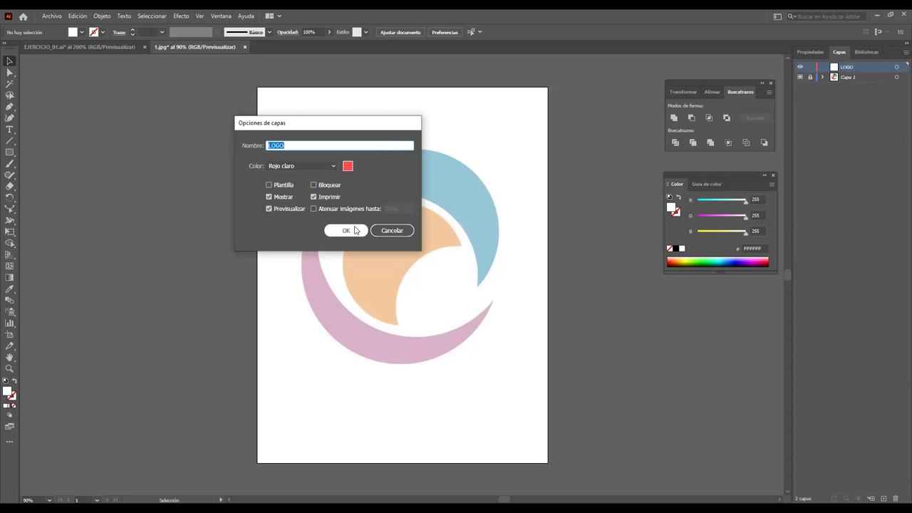
click(349, 166)
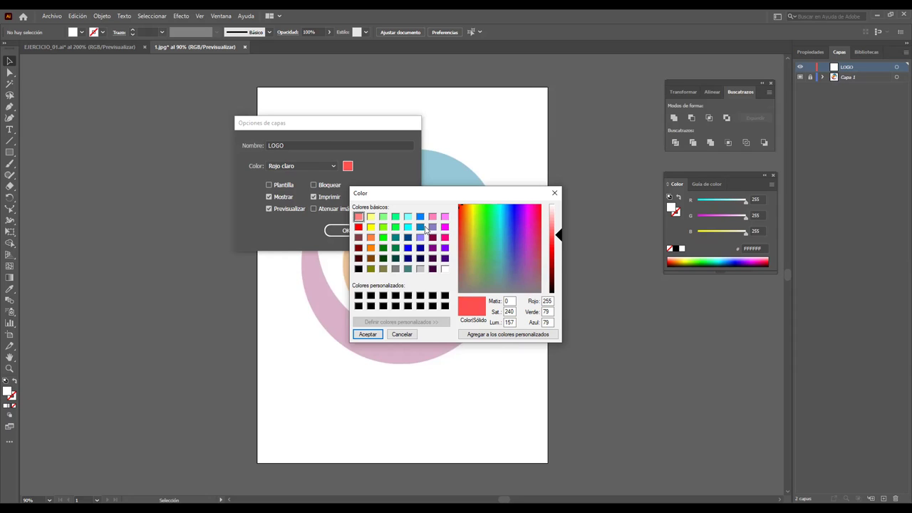
click(420, 227)
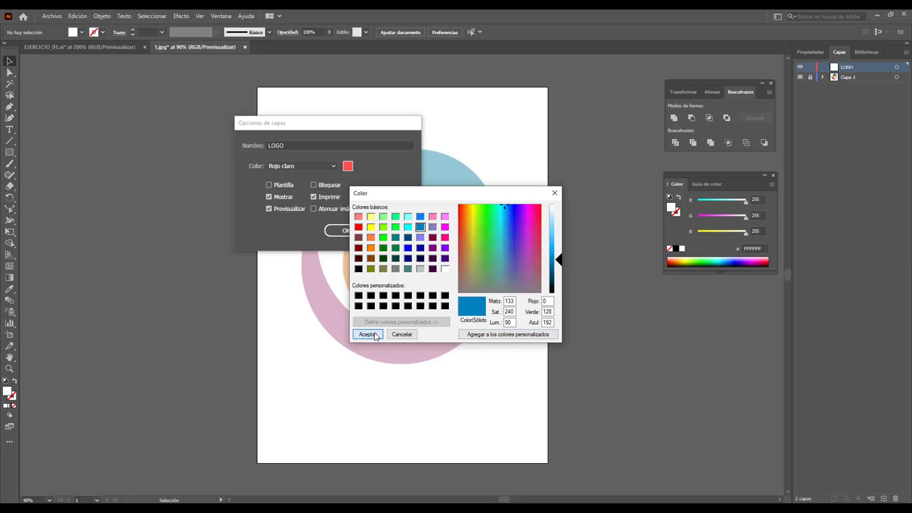
click(368, 334)
click(352, 233)
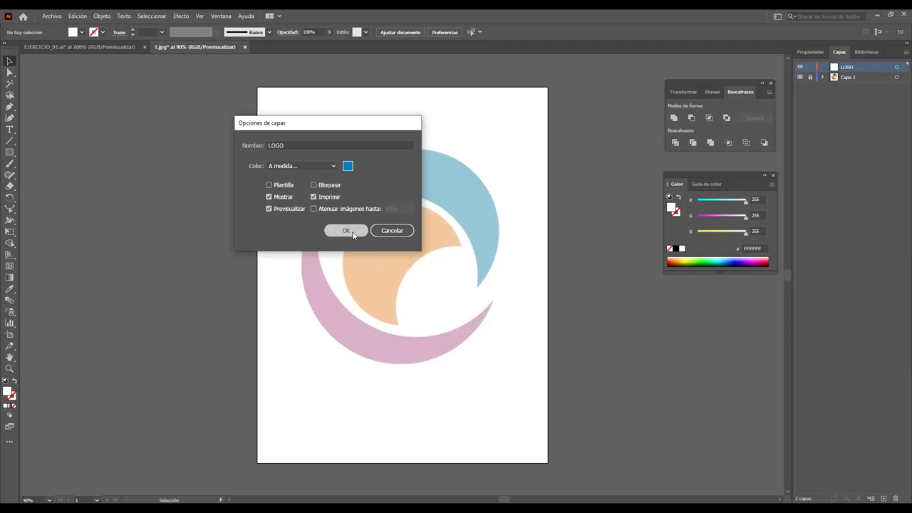
Step: Give Capa 1 a green layer colour and zoom the view to 150%
click(815, 76)
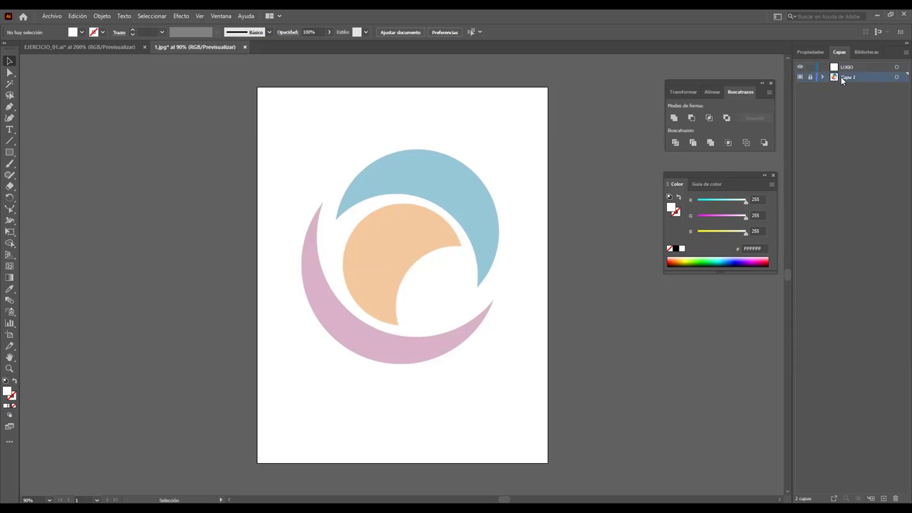
double_click(841, 78)
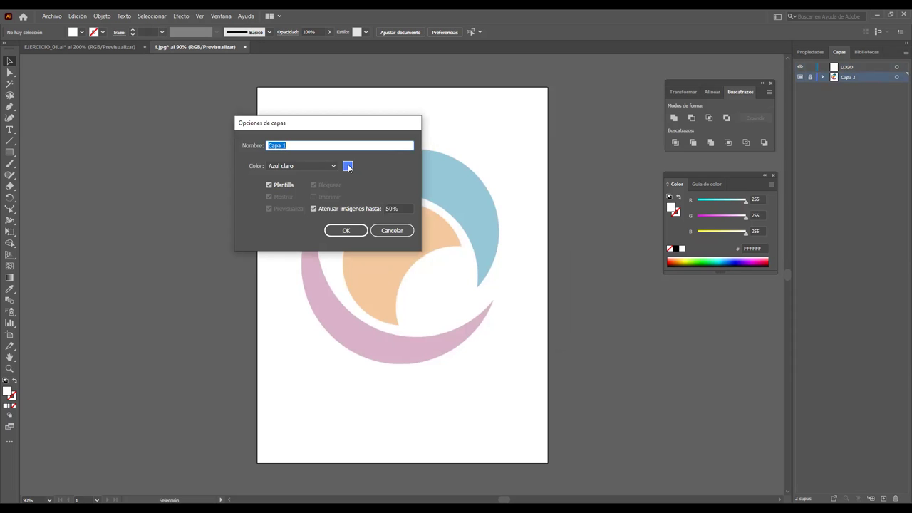
click(348, 166)
click(384, 226)
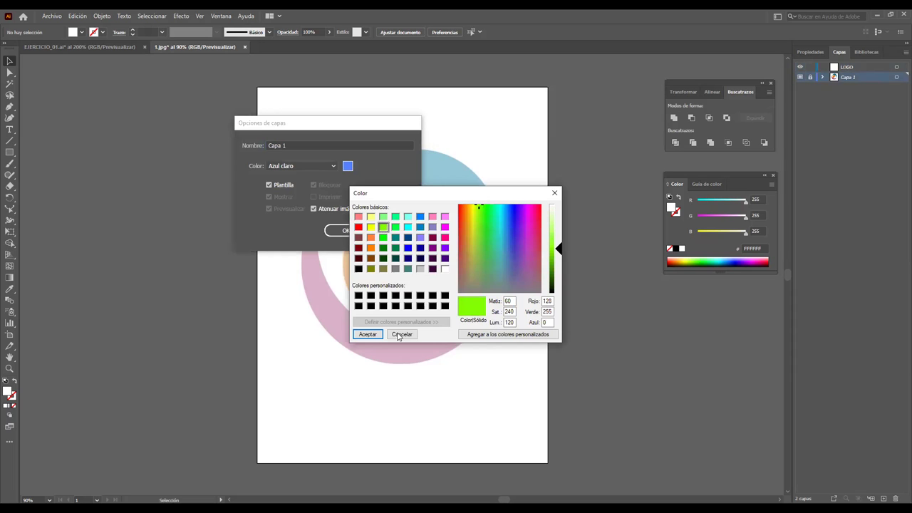
click(367, 334)
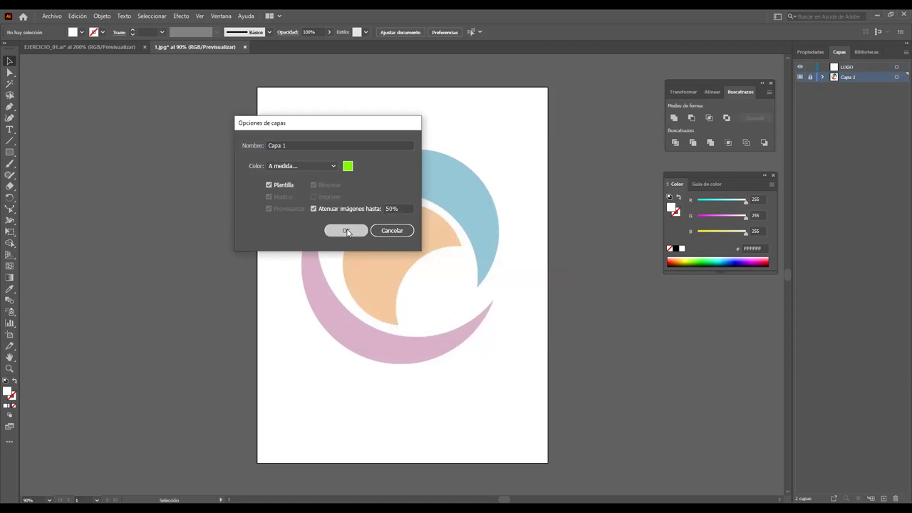
click(858, 64)
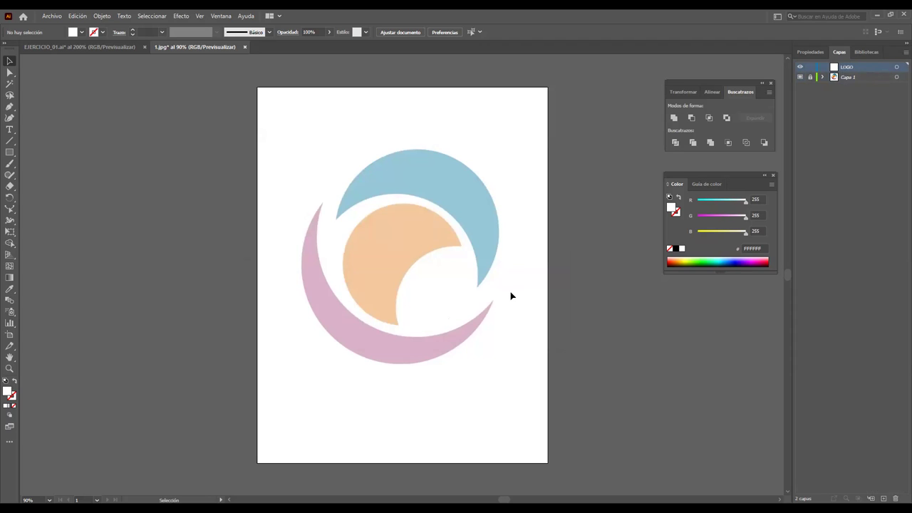
scroll(433, 237, up, 1)
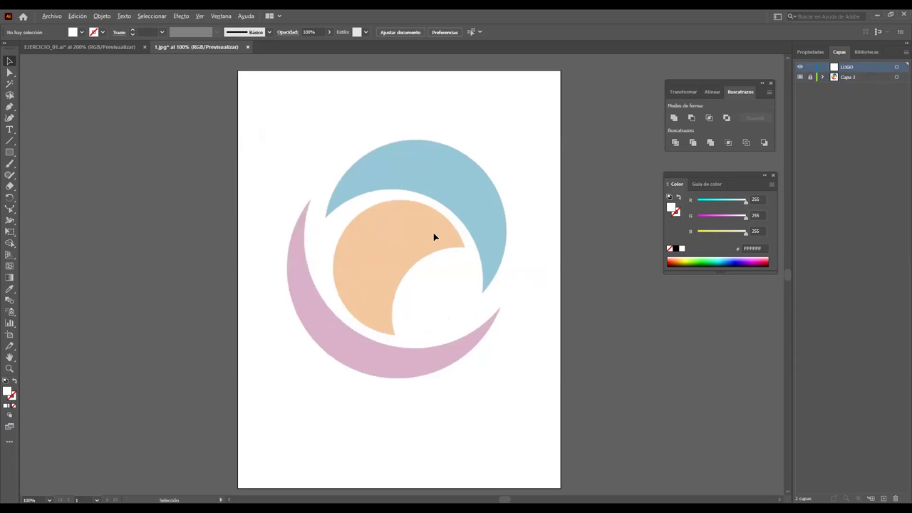
scroll(433, 237, up, 1)
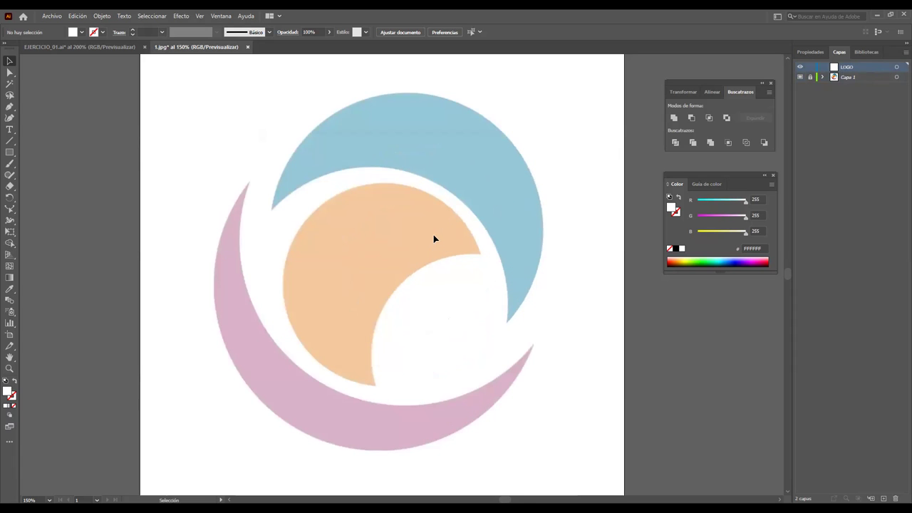
scroll(433, 238, down, 1)
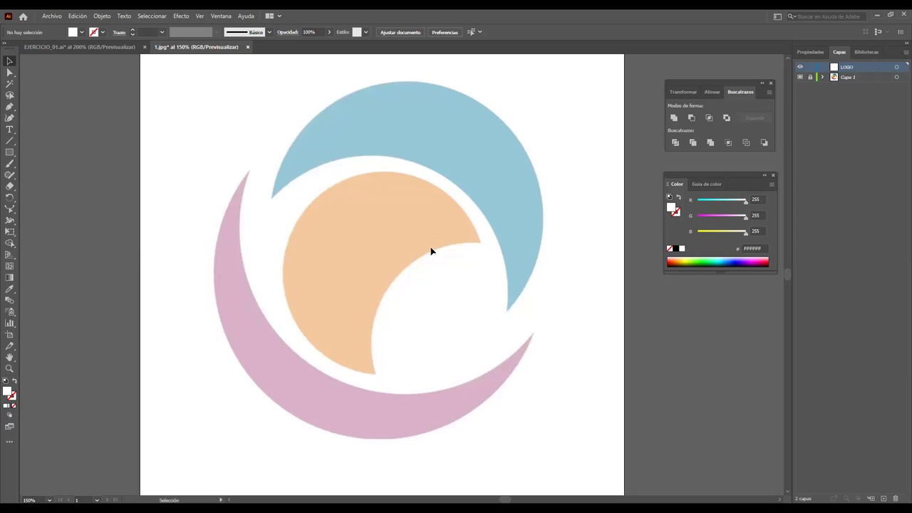
scroll(433, 238, down, 1)
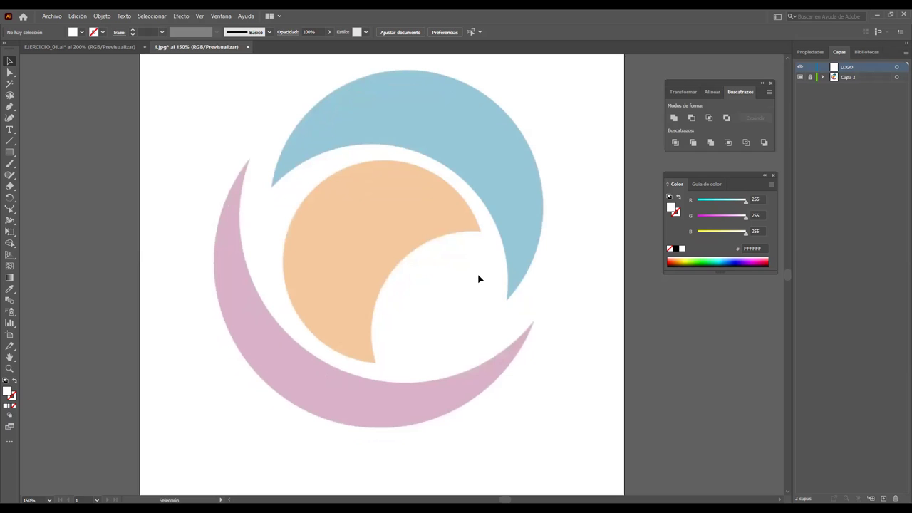
Step: Draw a circle with the Ellipse tool and fit it over the orange shape
click(10, 153)
click(69, 174)
drag(289, 174, 487, 366)
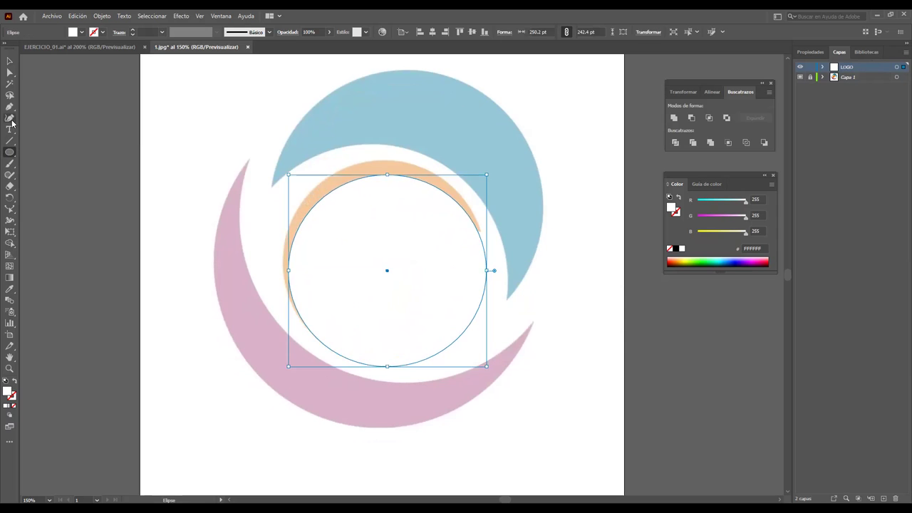
click(10, 60)
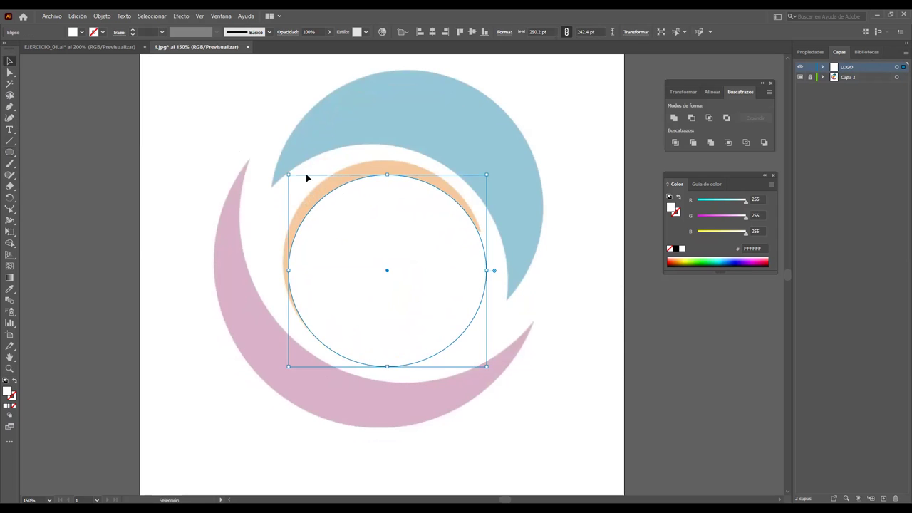
drag(366, 205, 363, 197)
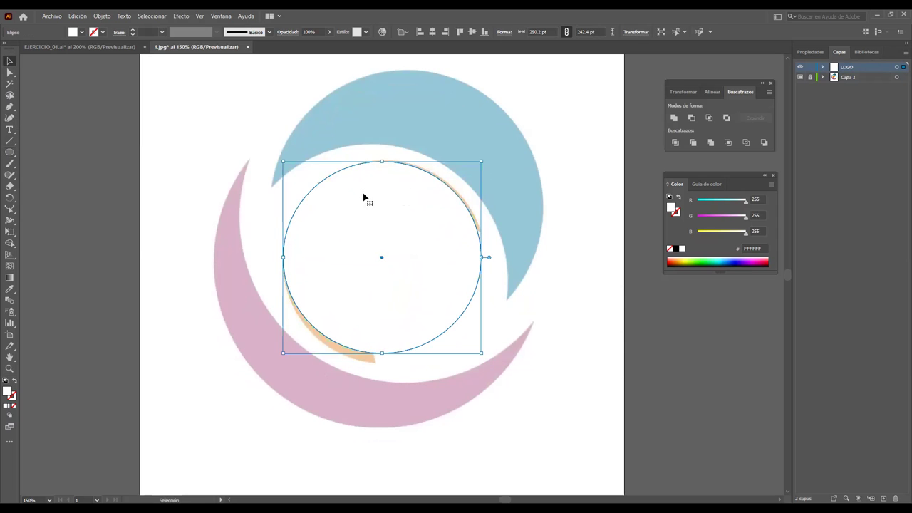
drag(481, 352, 490, 364)
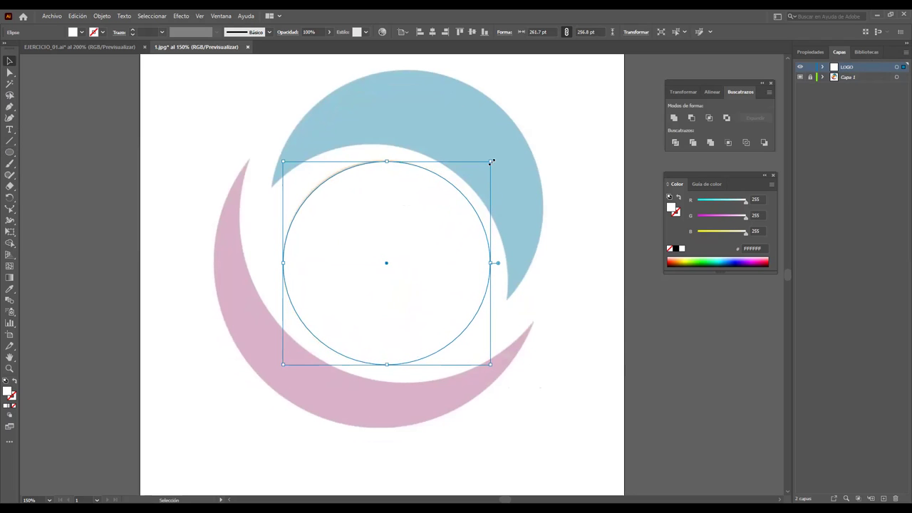
drag(490, 161, 491, 159)
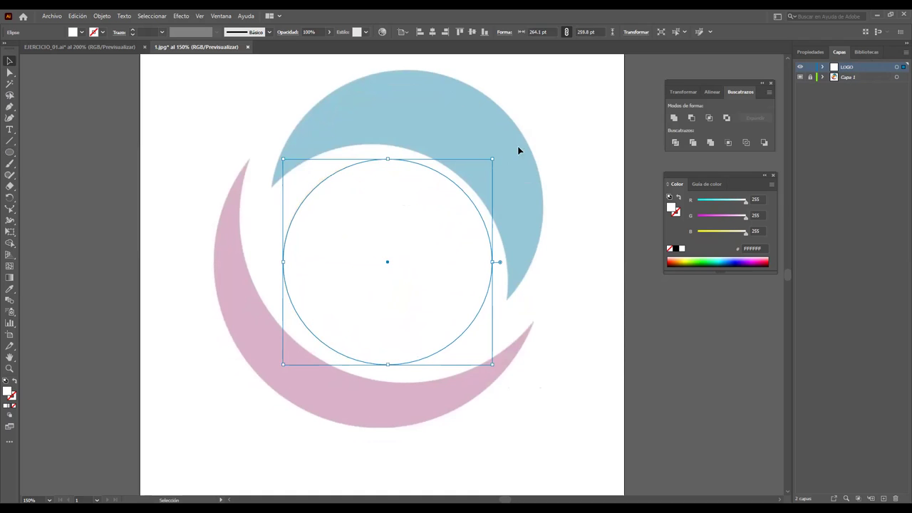
click(560, 132)
click(417, 215)
Step: Close the Color and Pathfinder panels, then bring the Color panel back with F6
drag(706, 179, 682, 179)
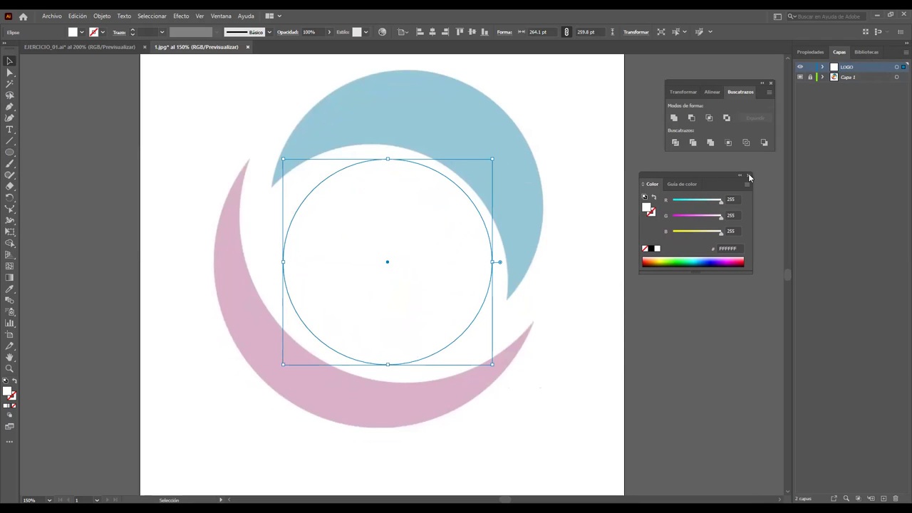
click(748, 176)
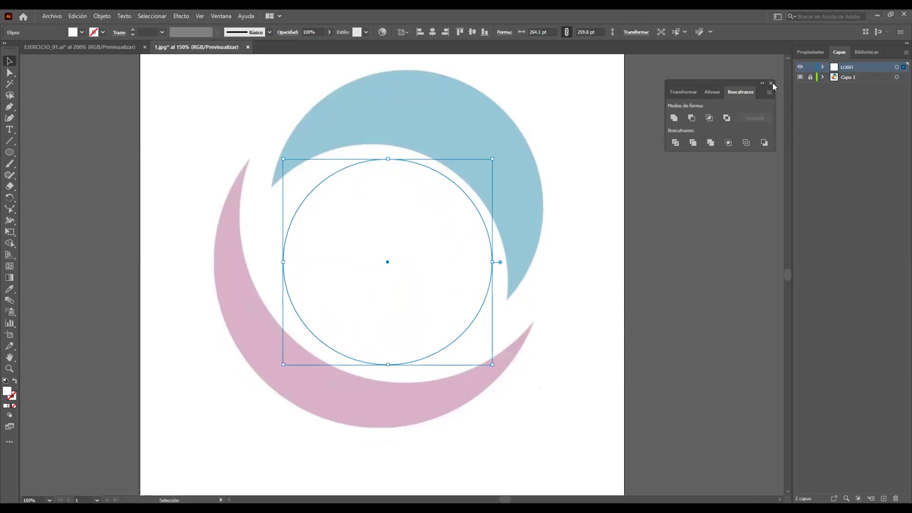
click(771, 84)
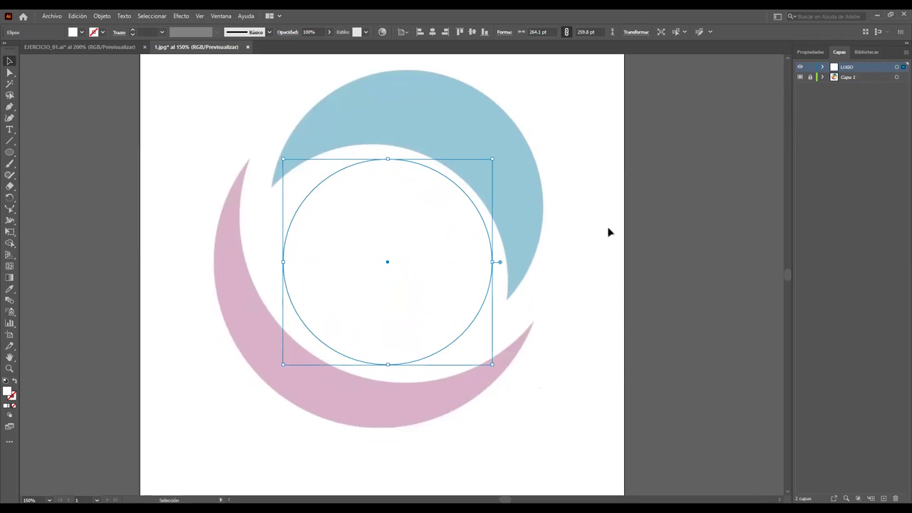
key(F8)
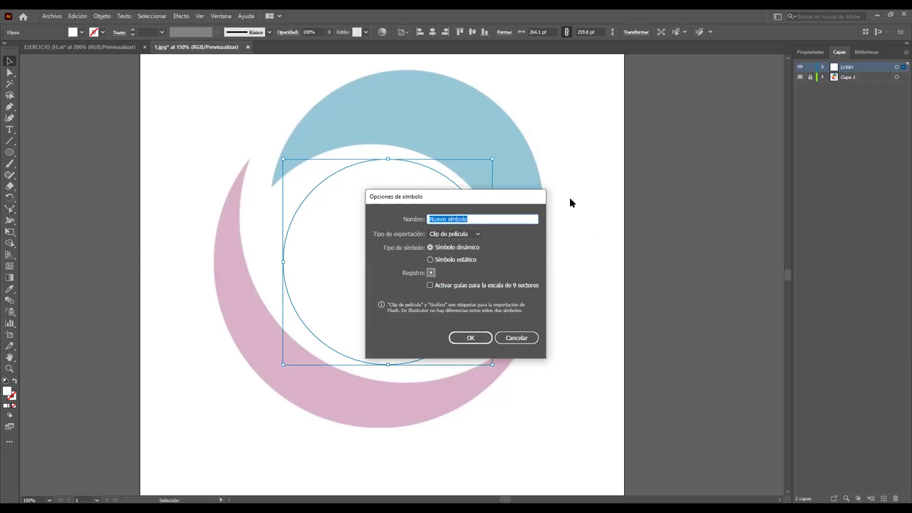
key(Escape)
click(539, 192)
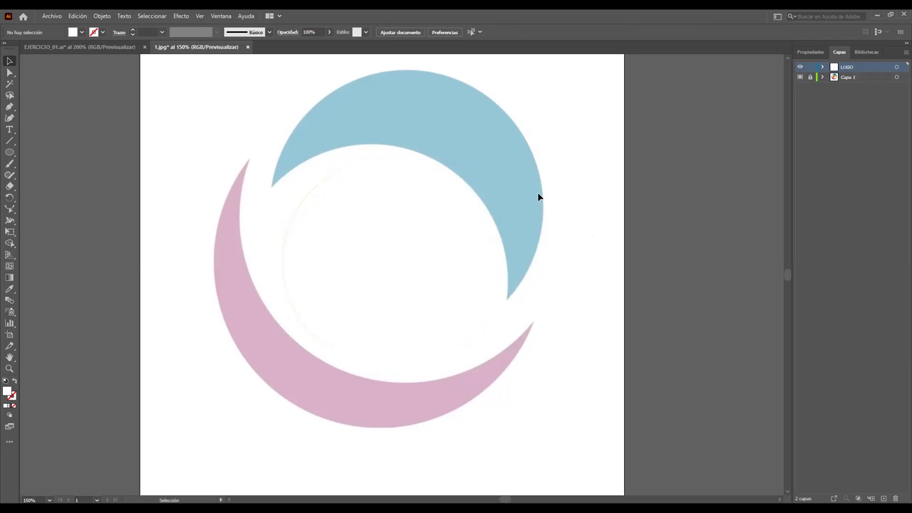
click(225, 15)
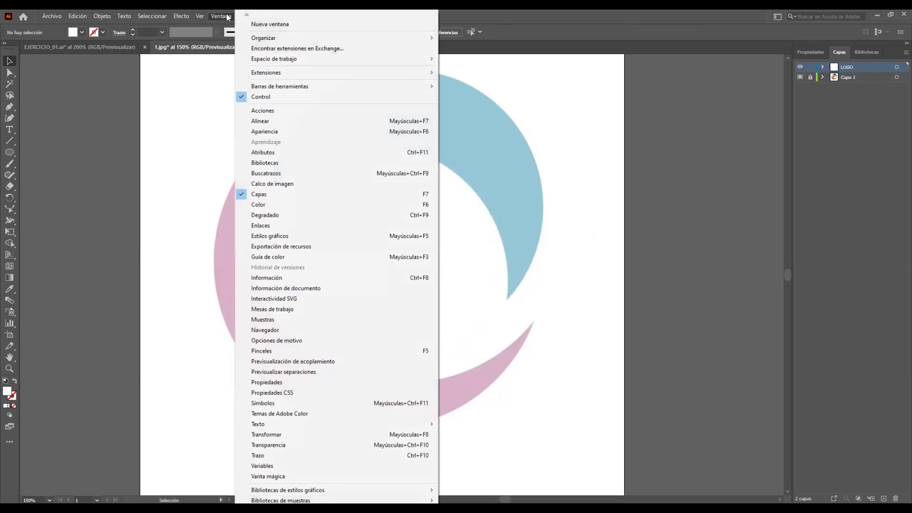
click(633, 150)
key(F6)
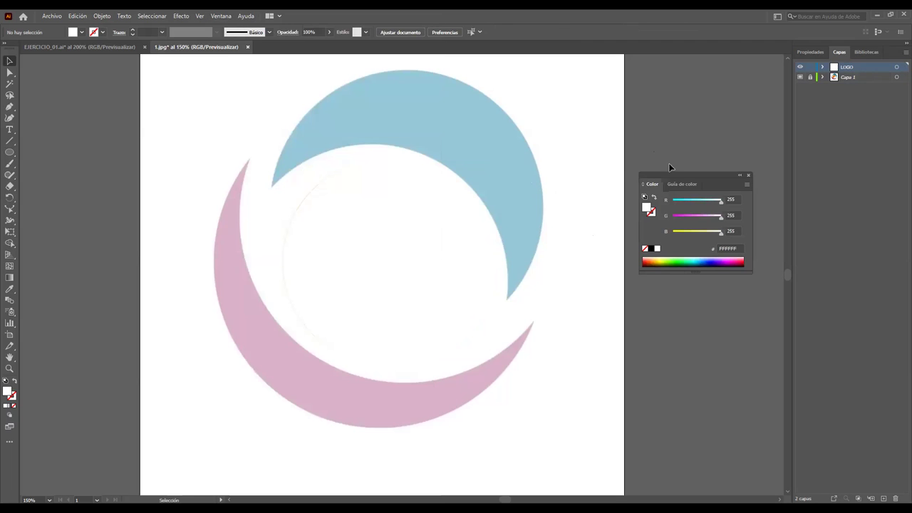
mouse_move(671, 179)
mouse_down()
mouse_move(695, 170)
mouse_move(692, 179)
mouse_up()
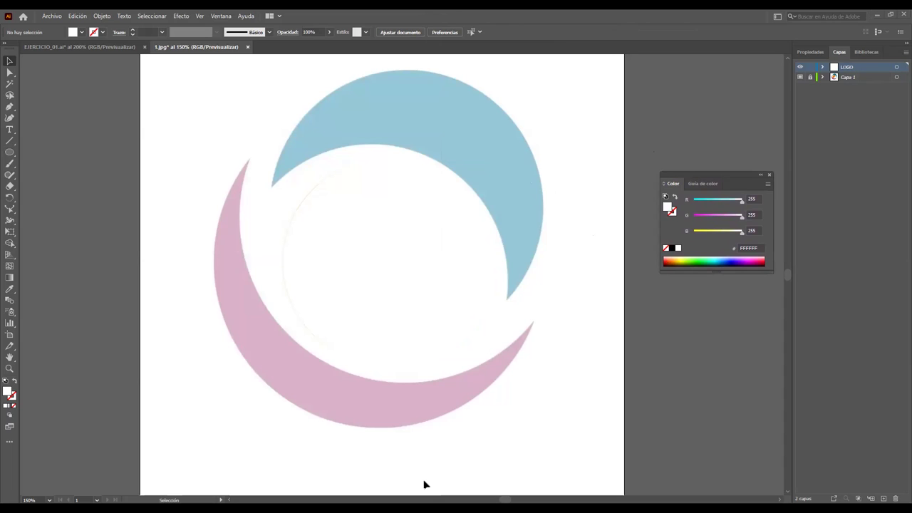
Step: Add a two-line note 'F7 - CAPAS' / 'F6 - COLORES' at the artboard's upper left
click(54, 117)
text(F7 -)
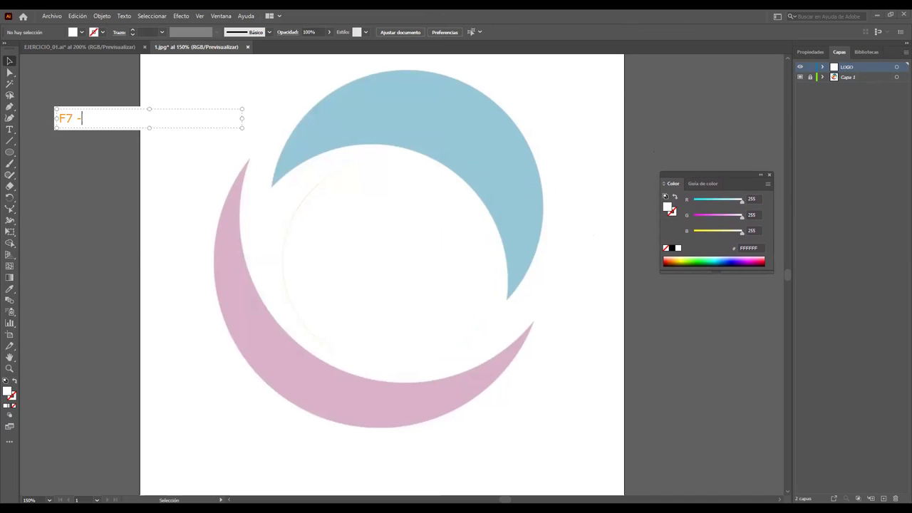
text( CAPAS)
key(Return)
text(F6)
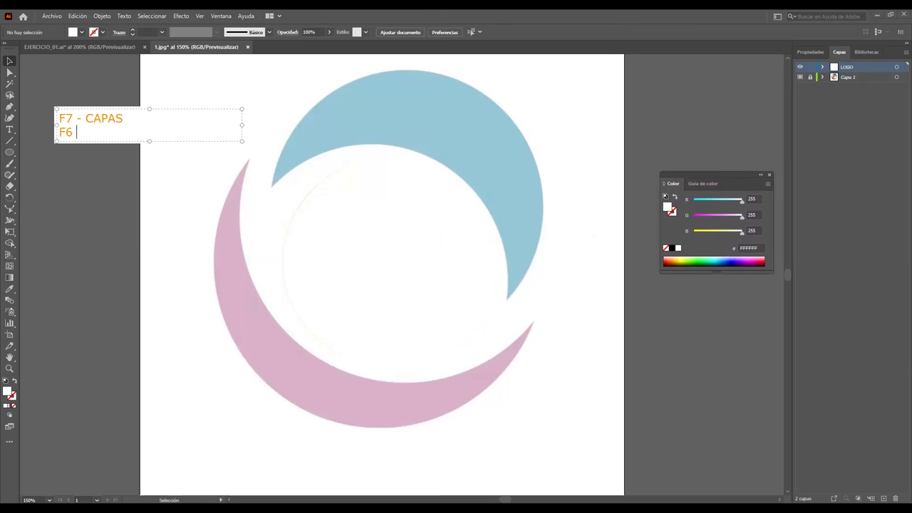
text( - COLORES)
drag(146, 109, 116, 86)
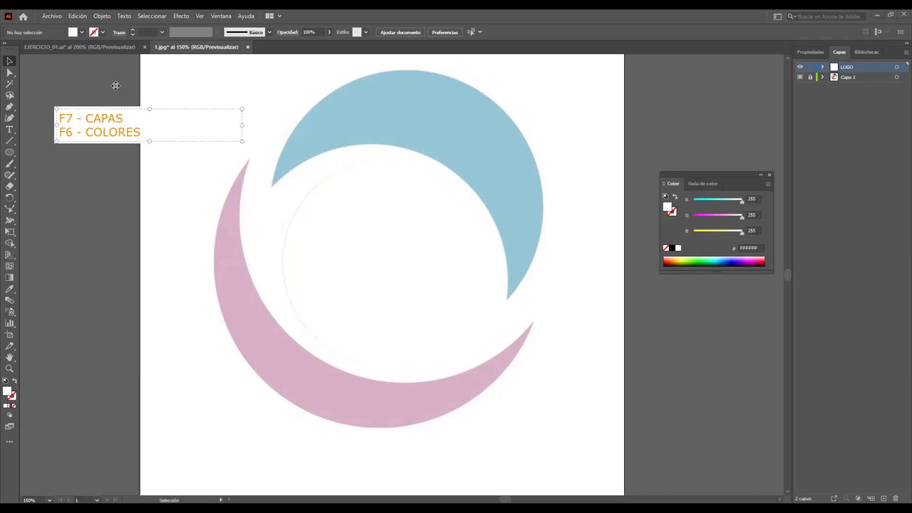
click(342, 78)
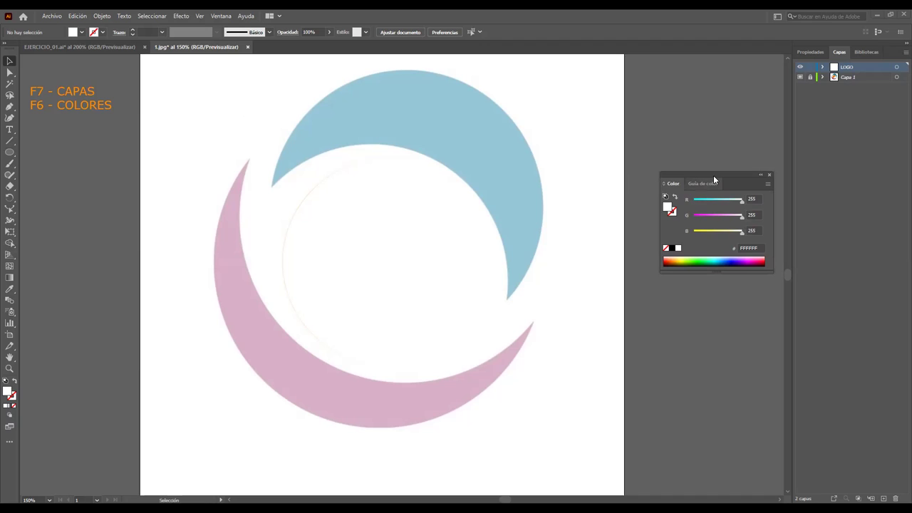
drag(713, 177, 703, 125)
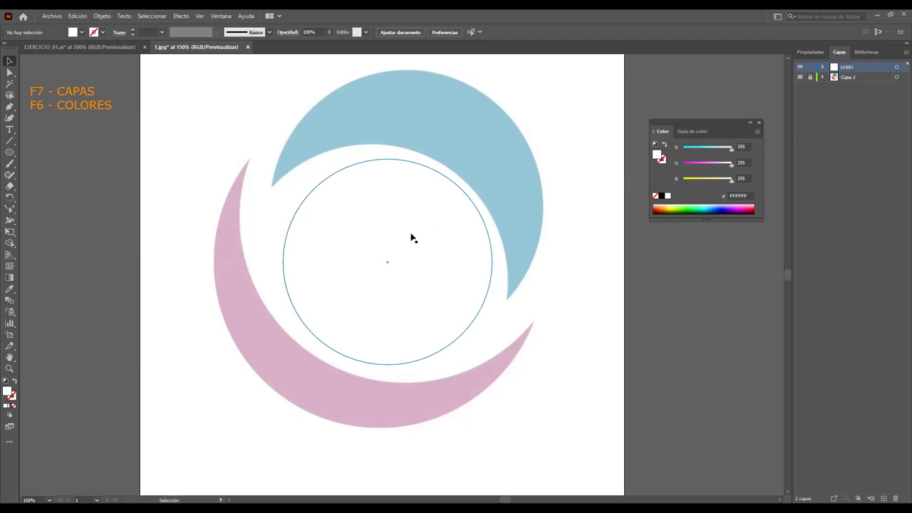
Step: Give the inner circle no fill and an olive #5C5600 stroke, then draw a small orange outlined square left of the artboard
click(656, 196)
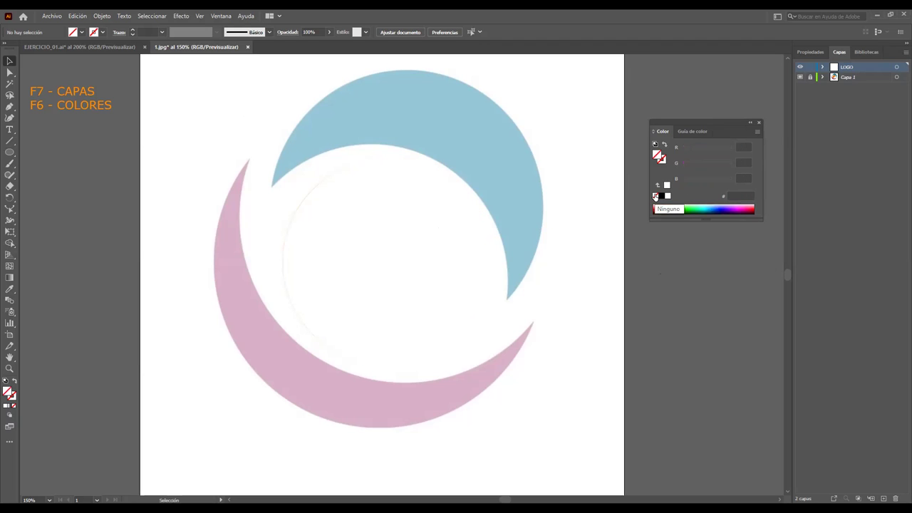
click(469, 226)
click(662, 160)
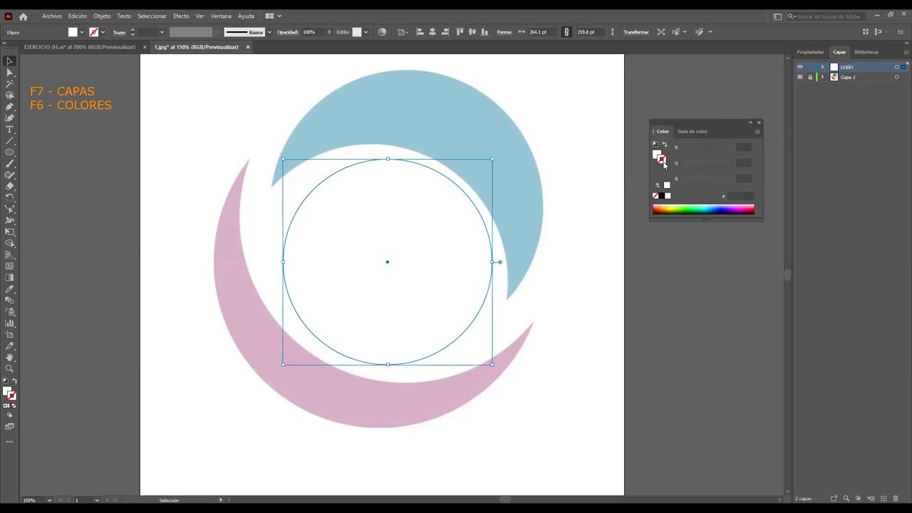
click(670, 207)
click(714, 326)
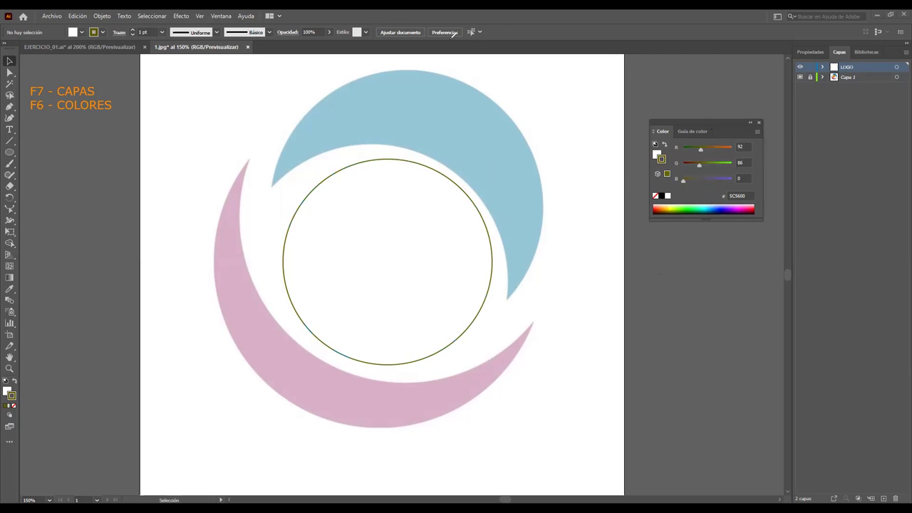
mouse_move(42, 183)
mouse_down()
mouse_move(74, 213)
mouse_move(61, 203)
mouse_up()
Step: Label the outlined square 'CONTORNO - TRAZO' and tighten its text frame
click(100, 193)
text(CONTR)
key(BackSpace)
text(ORNO )
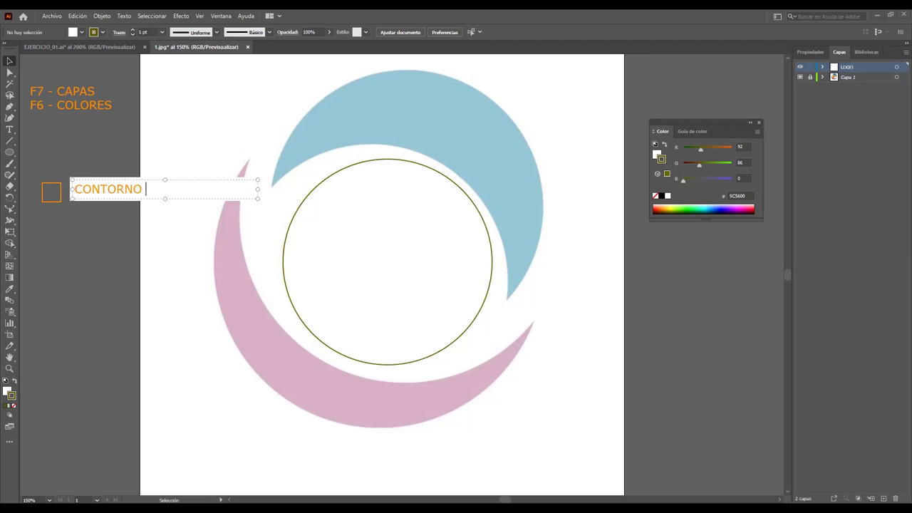
text(- TRAZO)
drag(257, 190, 201, 190)
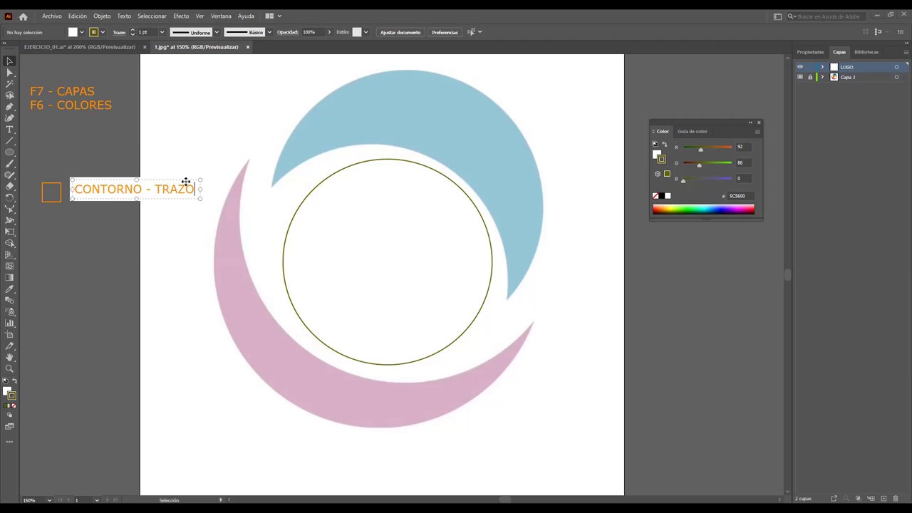
click(195, 159)
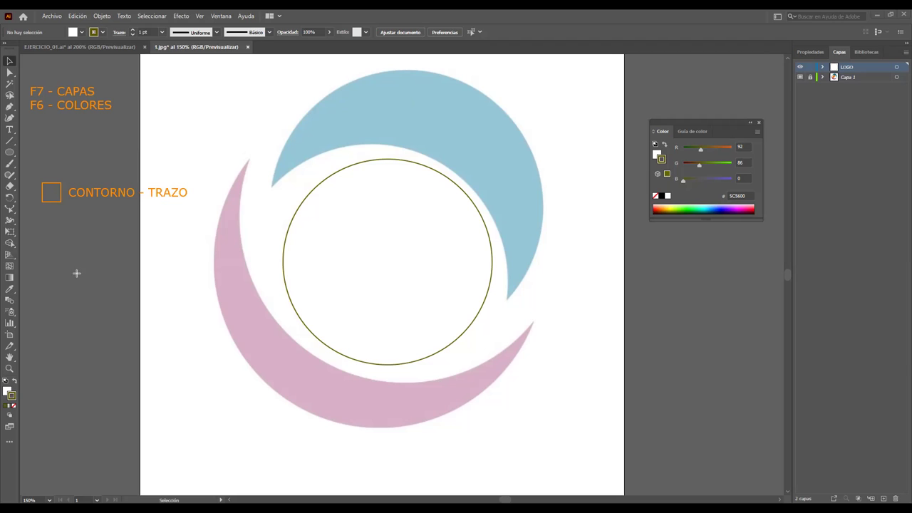
Step: Draw a filled brown square below it with an aligned 'RELLENO' label
drag(41, 219, 64, 241)
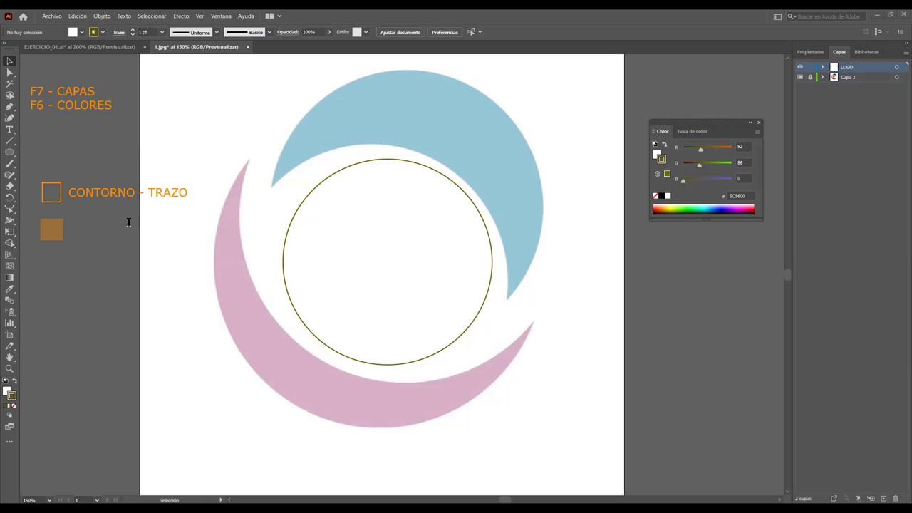
click(78, 228)
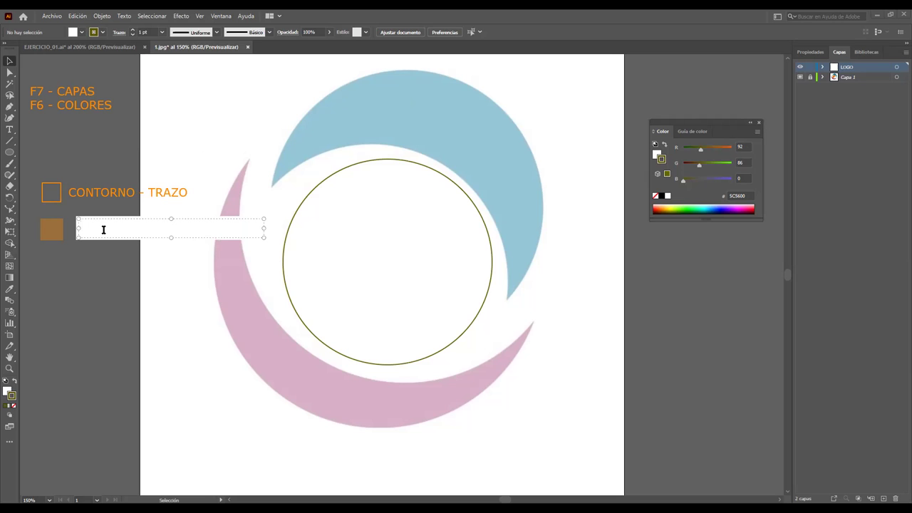
text(RELLENO)
drag(126, 222, 119, 225)
click(106, 261)
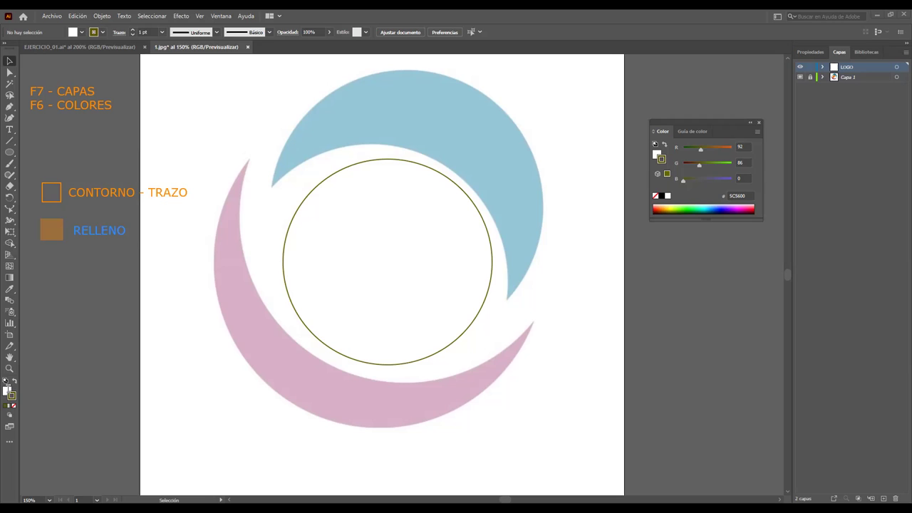
Step: Set the inner circle's fill to None and shrink it to 257.15 × 257.15 pt over the orange shape
key(ctrl+a)
click(7, 390)
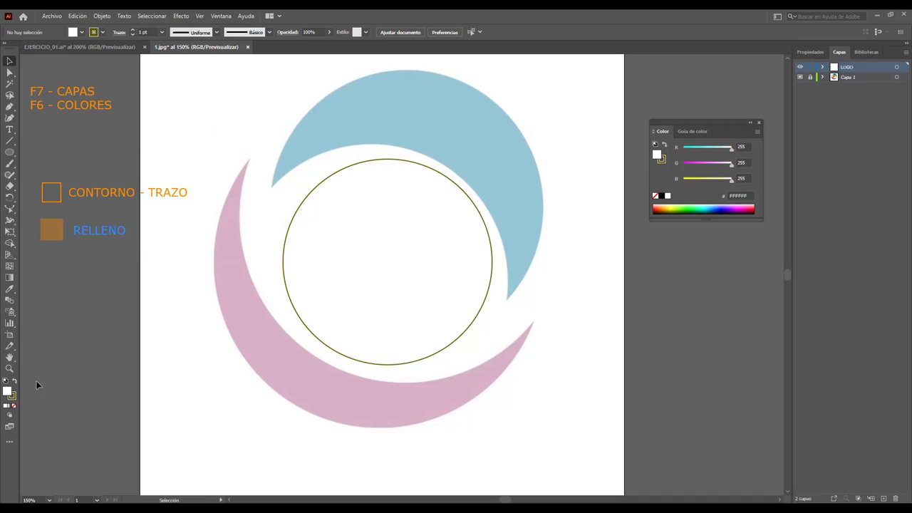
click(320, 285)
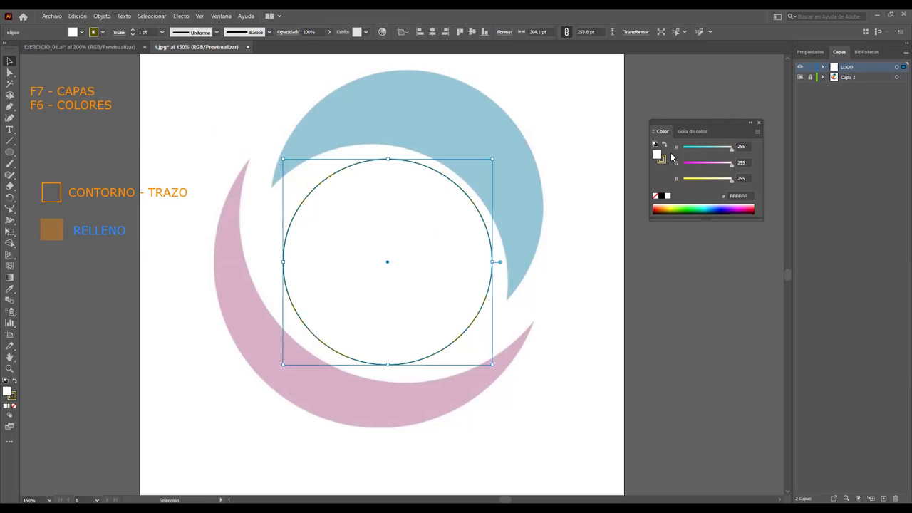
click(656, 196)
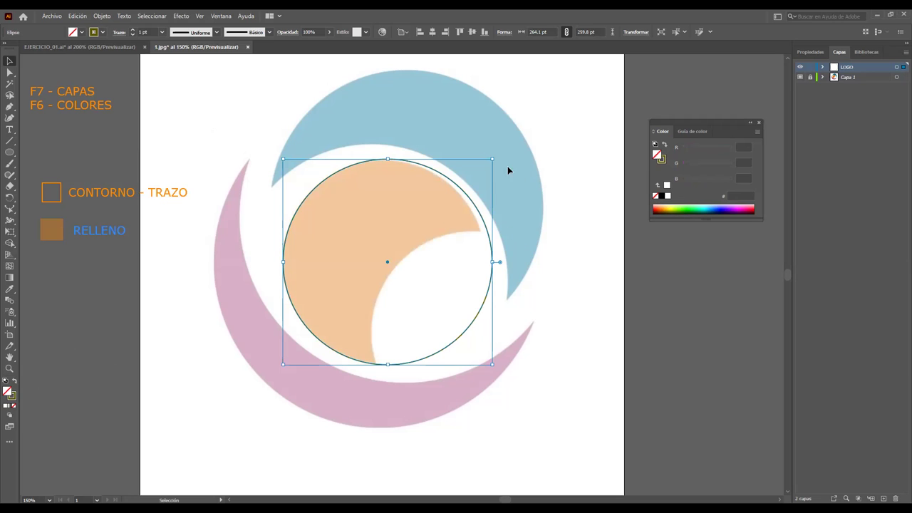
drag(491, 161, 486, 162)
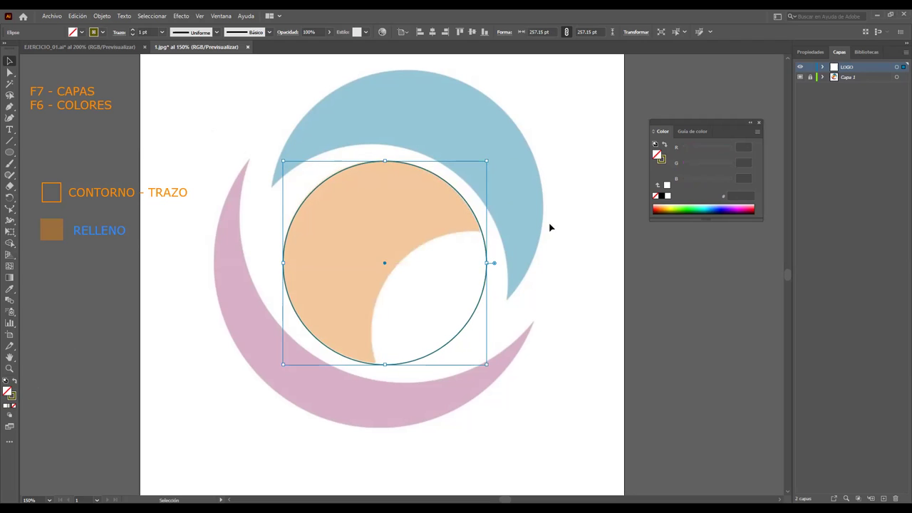
click(597, 257)
scroll(597, 278, up, 2)
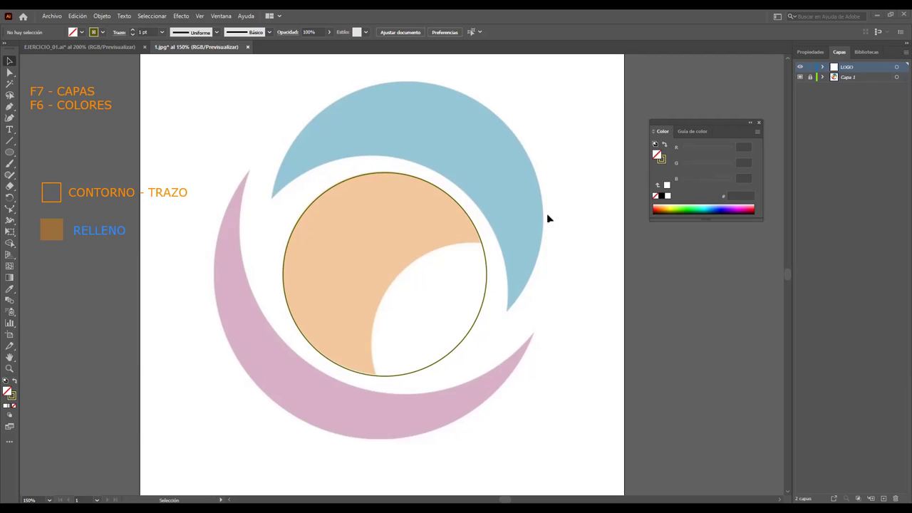
scroll(540, 249, down, 2)
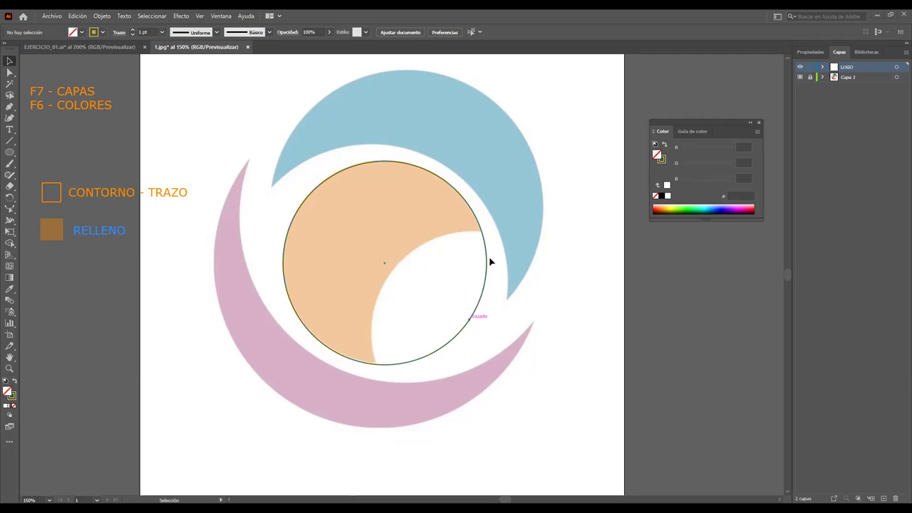
Step: Alt-drag a copy of the outlined circle down-right to overlap the original, then draw a note text frame
scroll(481, 253, down, 1)
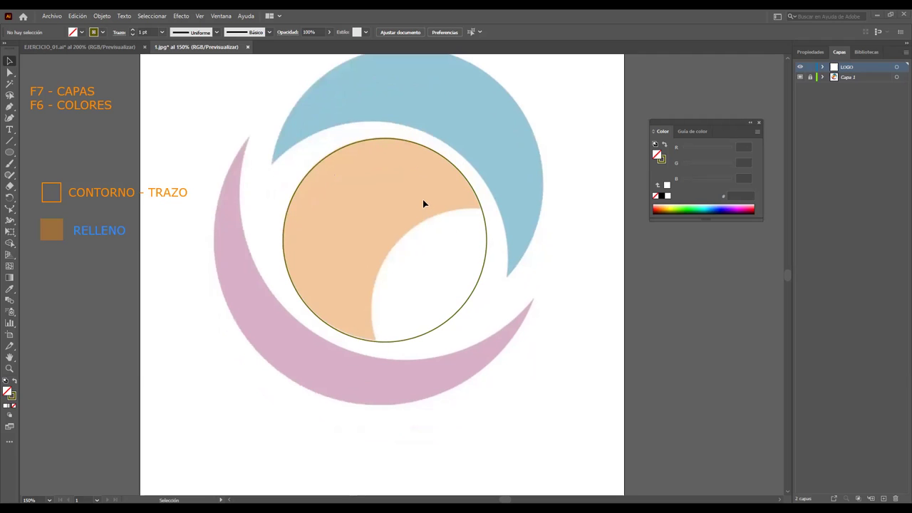
click(378, 142)
drag(378, 143, 468, 215)
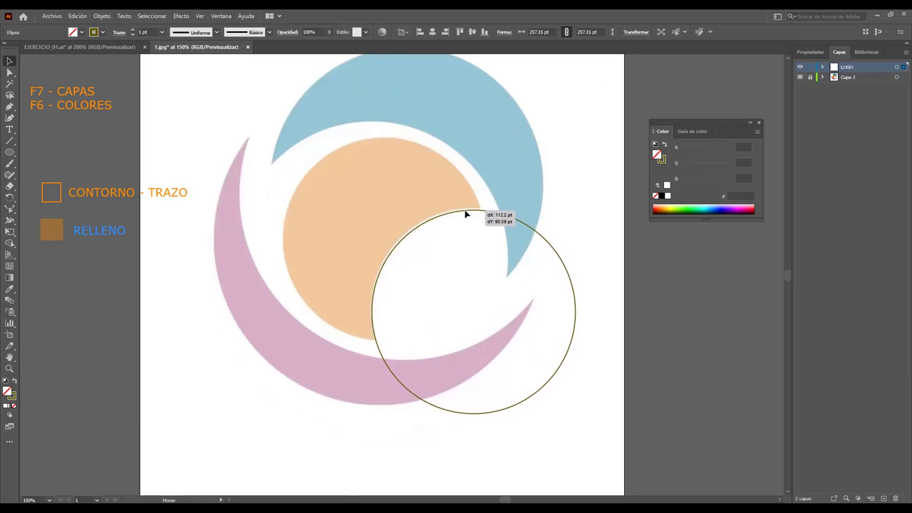
drag(467, 214, 464, 212)
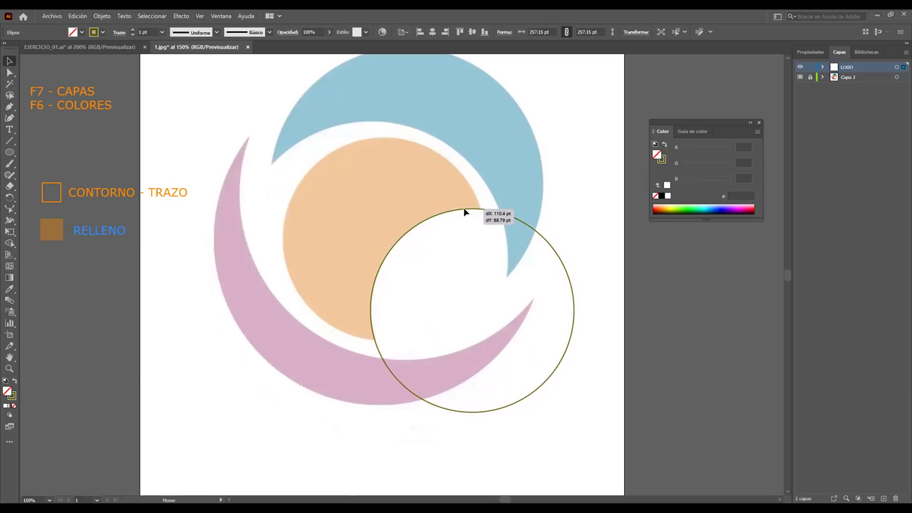
drag(464, 212, 464, 212)
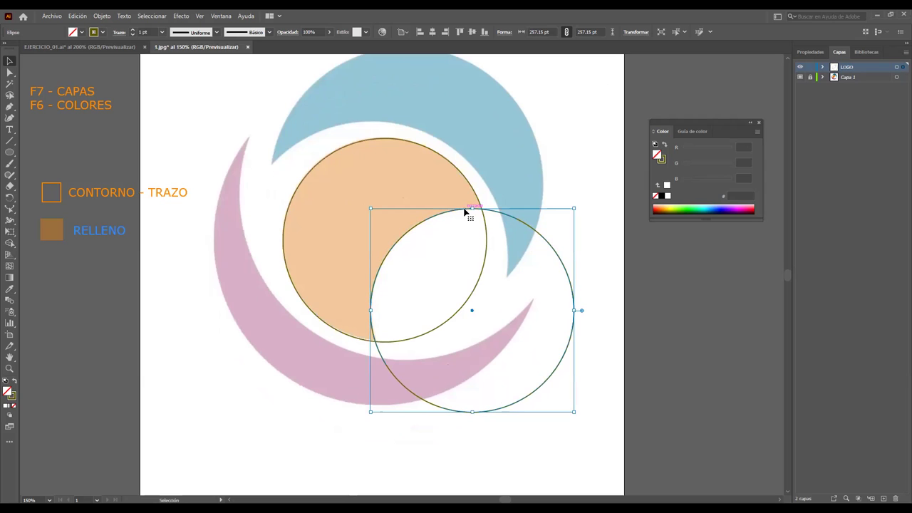
click(546, 160)
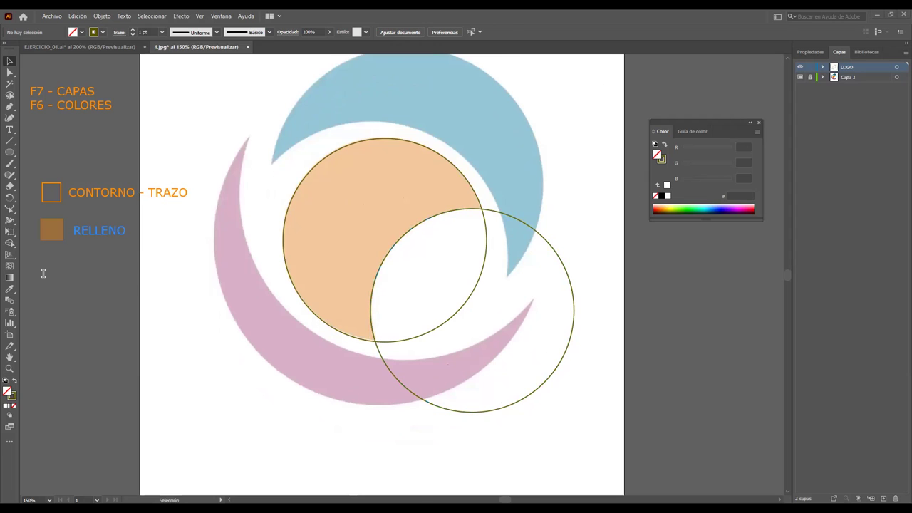
drag(43, 264, 232, 284)
Step: Type the two-line note 'PARA DUPLICAR' / 'PULSAR TECLA "ALT"'
text(PARA DUPLICAR:)
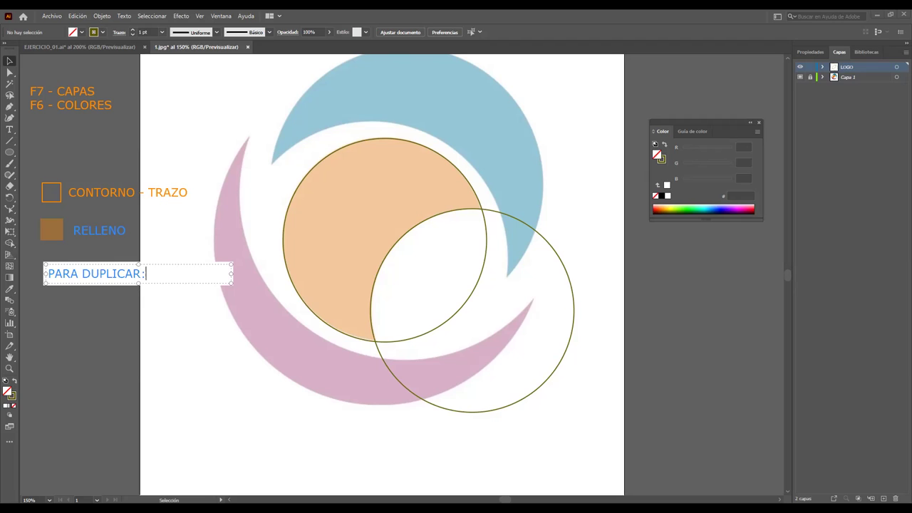
key(Return)
text(PULSAR TEC)
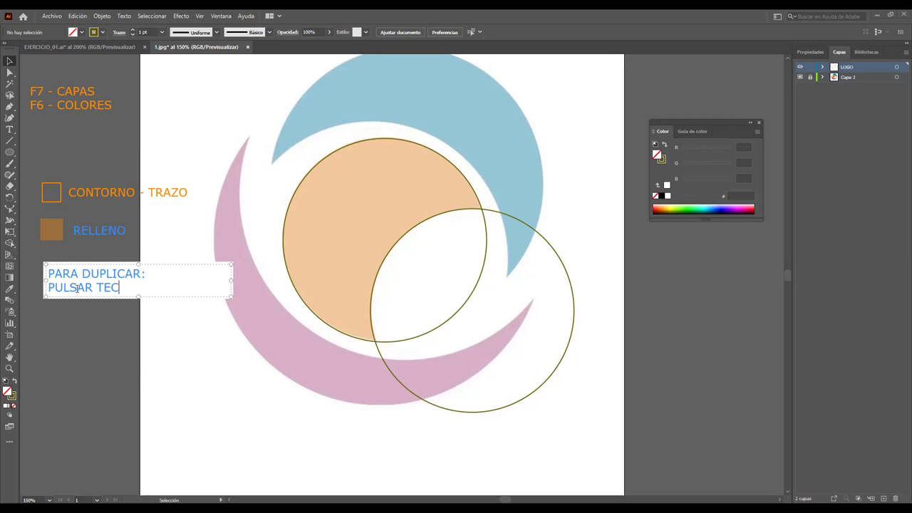
text(LA "ALT)
text(")
key(Escape)
click(187, 341)
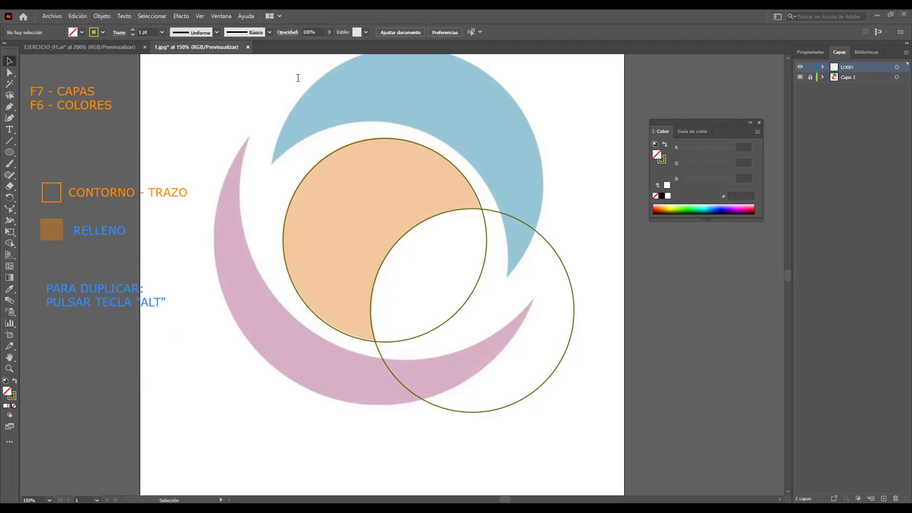
Step: Move the note onto the canvas at its top-left corner
drag(101, 288, 190, 418)
drag(238, 213, 206, 75)
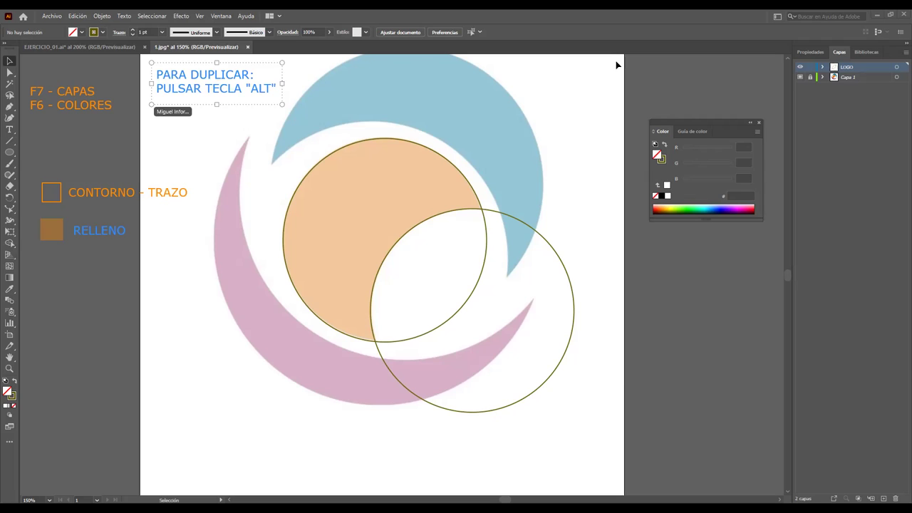
click(533, 358)
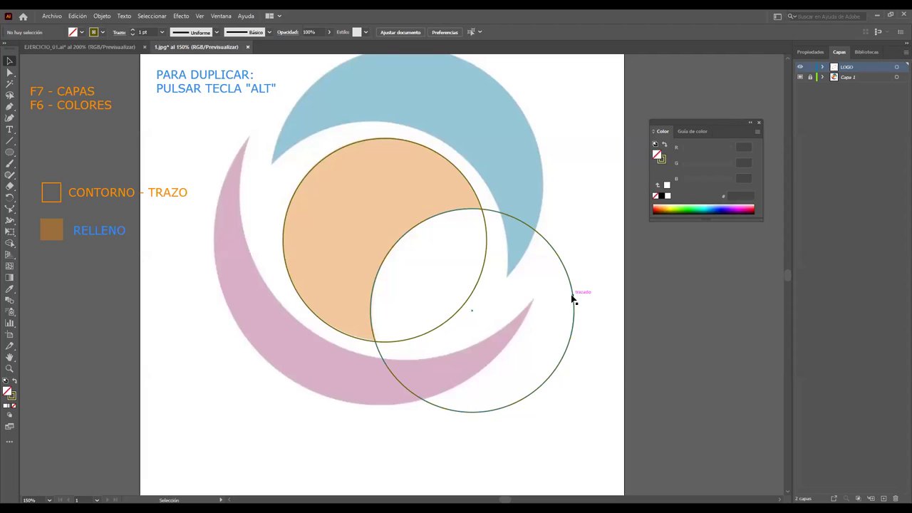
Step: Fill the lower-right circle yellow and the upper-left circle light blue
click(572, 300)
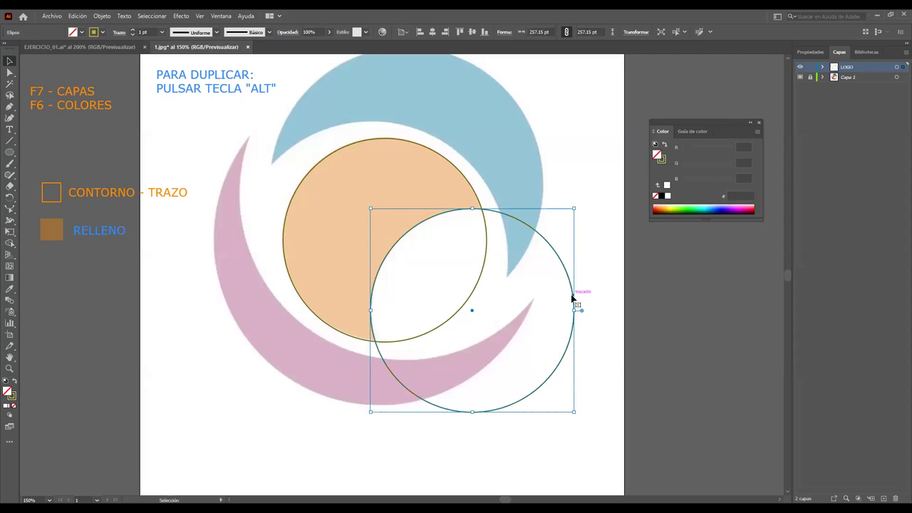
click(669, 205)
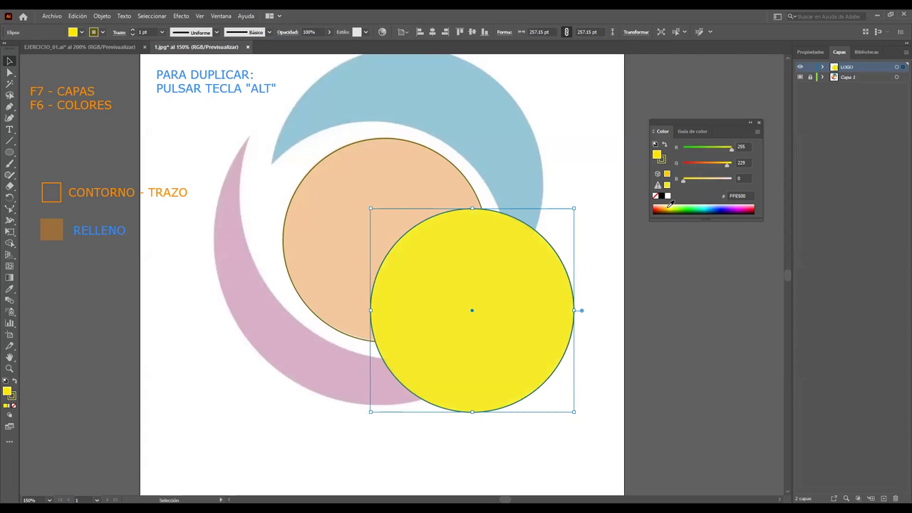
click(459, 172)
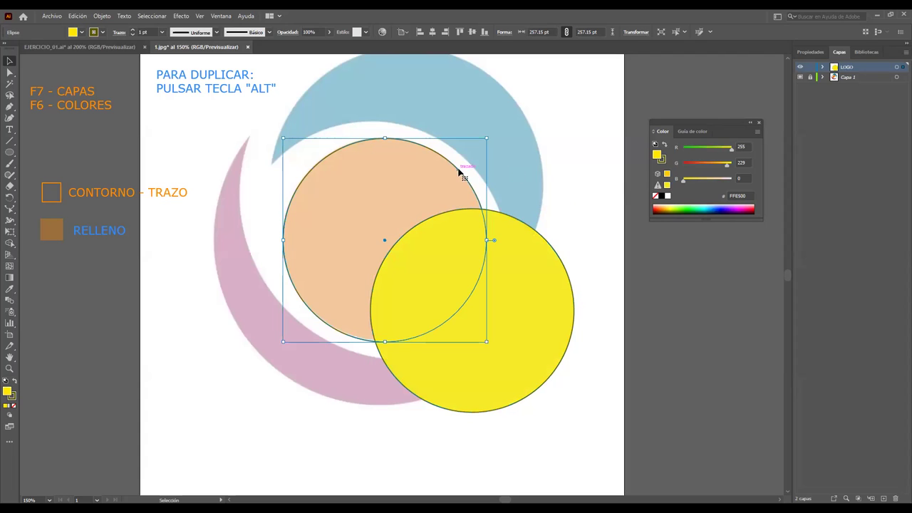
click(726, 207)
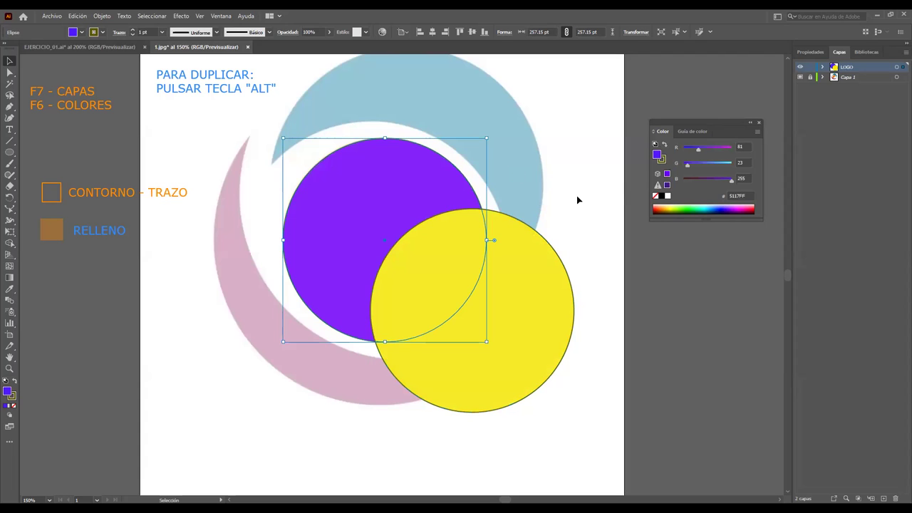
click(711, 207)
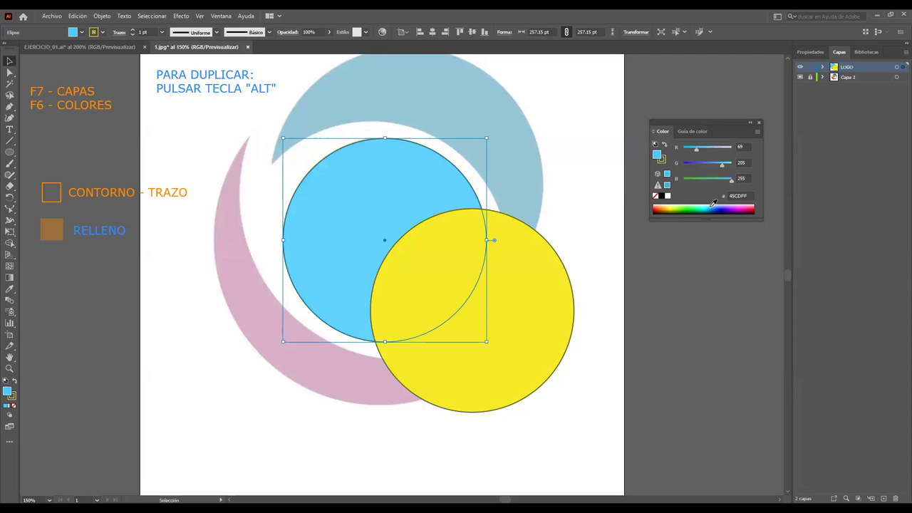
Step: Lighten the lower-right circle to pale yellow F5FFA2, then select both circles
click(523, 222)
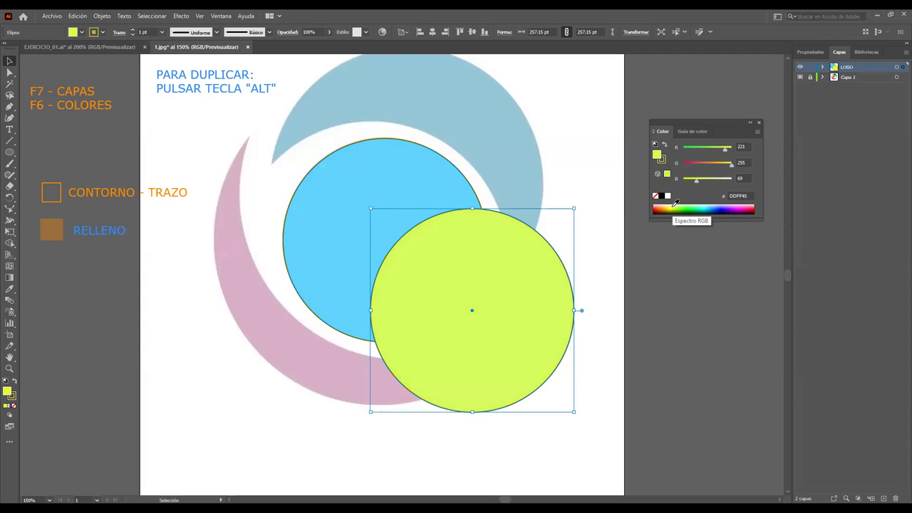
click(674, 205)
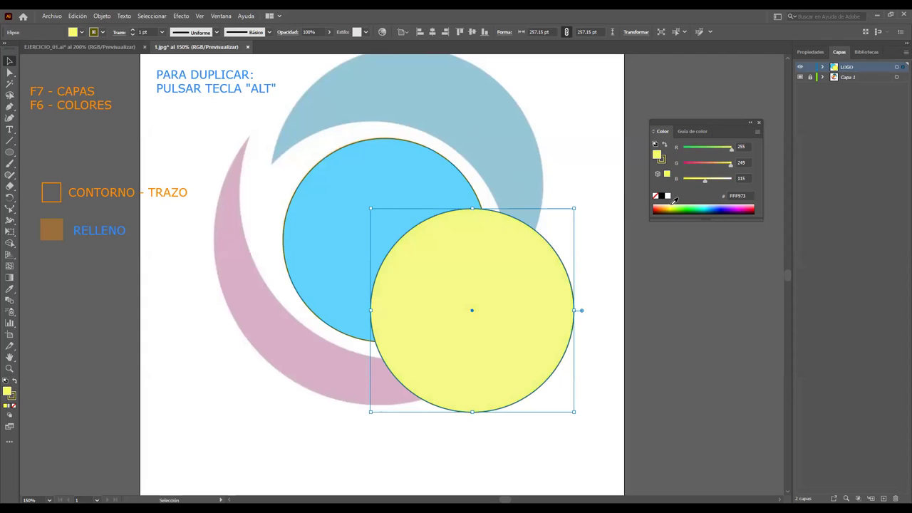
click(576, 133)
drag(227, 113, 621, 458)
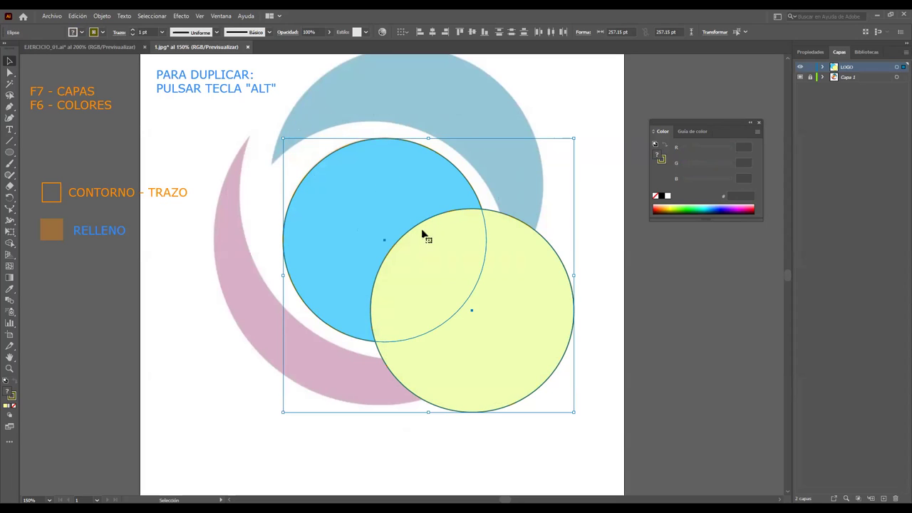
Step: Open the Pathfinder (Buscatrazos) panel and dock the Color panel above Capas
click(221, 15)
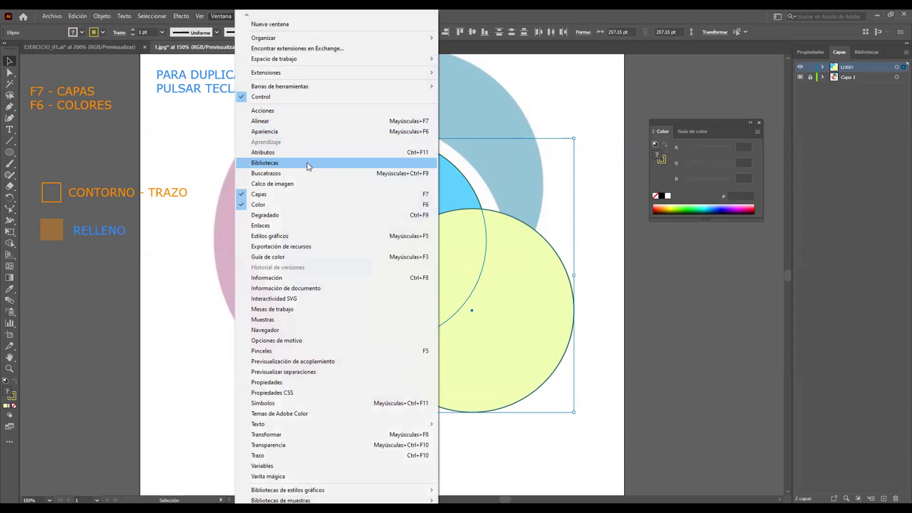
click(305, 173)
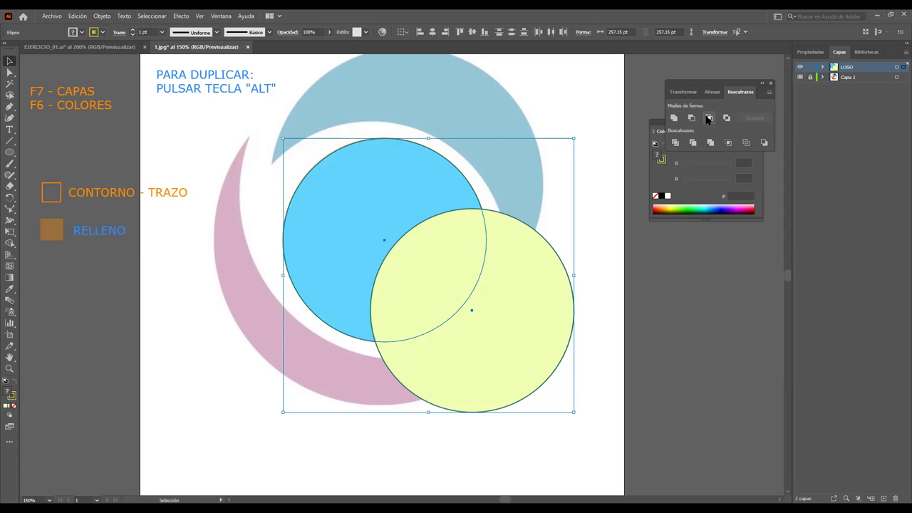
click(657, 131)
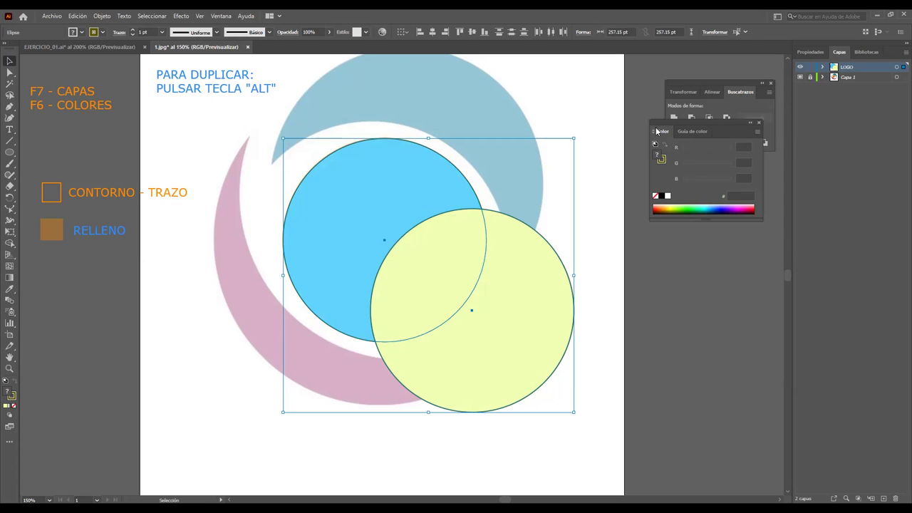
drag(698, 122, 708, 189)
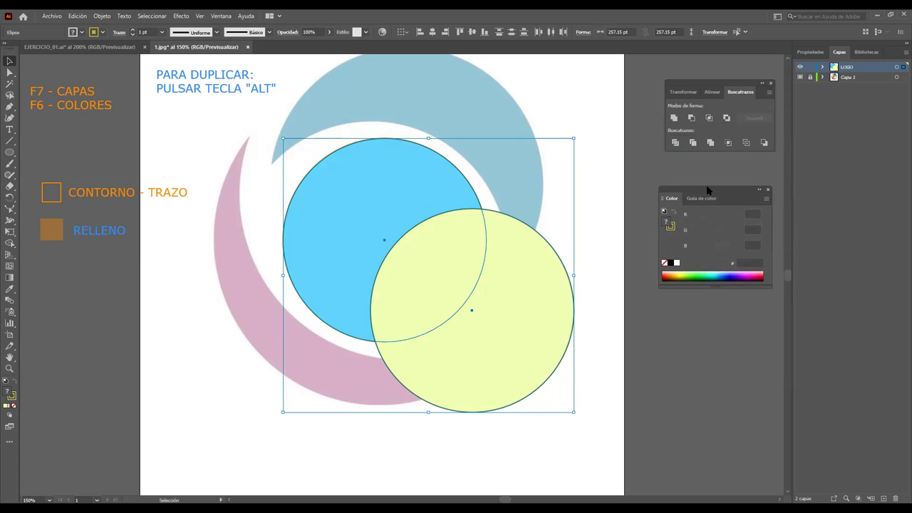
mouse_move(698, 187)
mouse_down()
mouse_move(880, 141)
mouse_move(884, 121)
mouse_up()
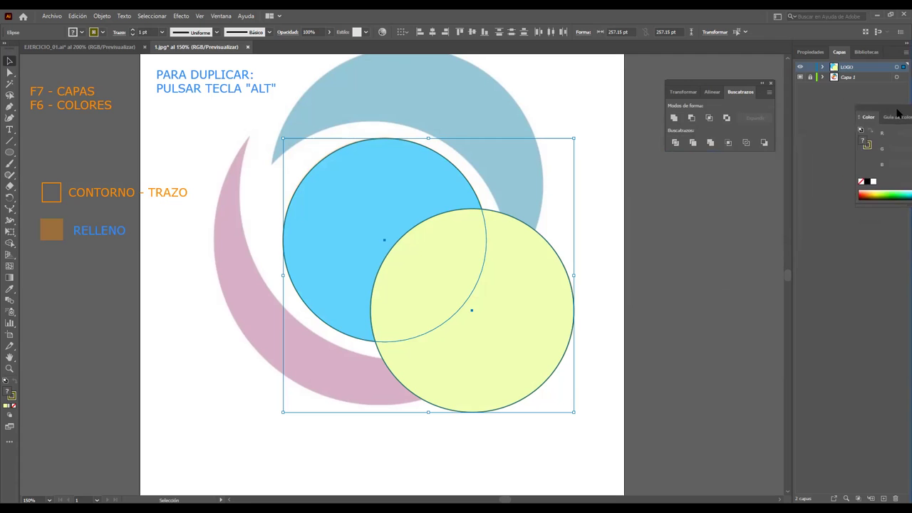
drag(883, 121, 838, 51)
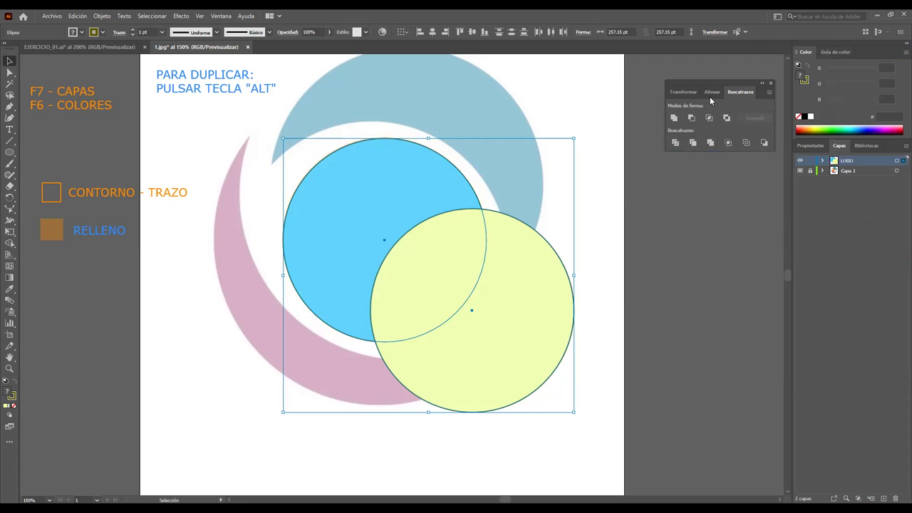
Step: Dock the Pathfinder panel above Color and select both circles
drag(701, 82, 818, 44)
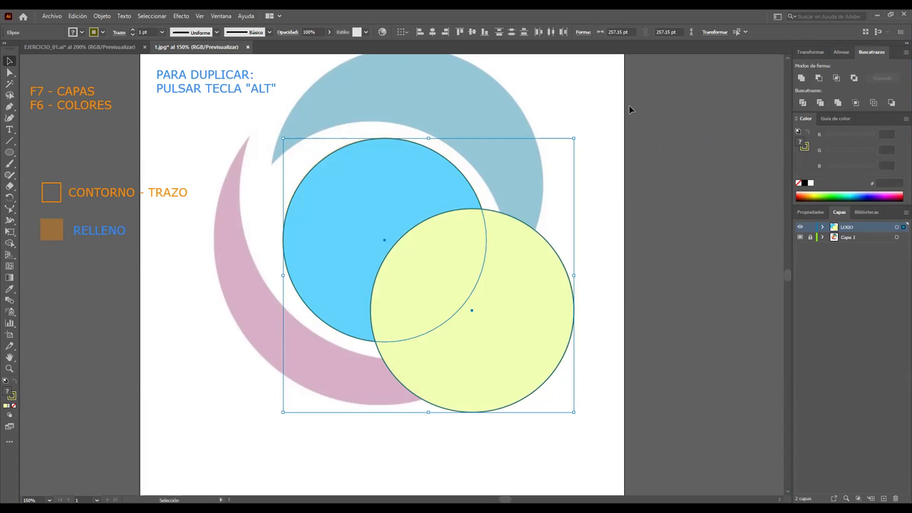
click(473, 120)
drag(247, 115, 621, 458)
Step: Subtract the yellow circle with Minus Front, clear the crescent's fill, and eyedrop the peach E67816
click(819, 78)
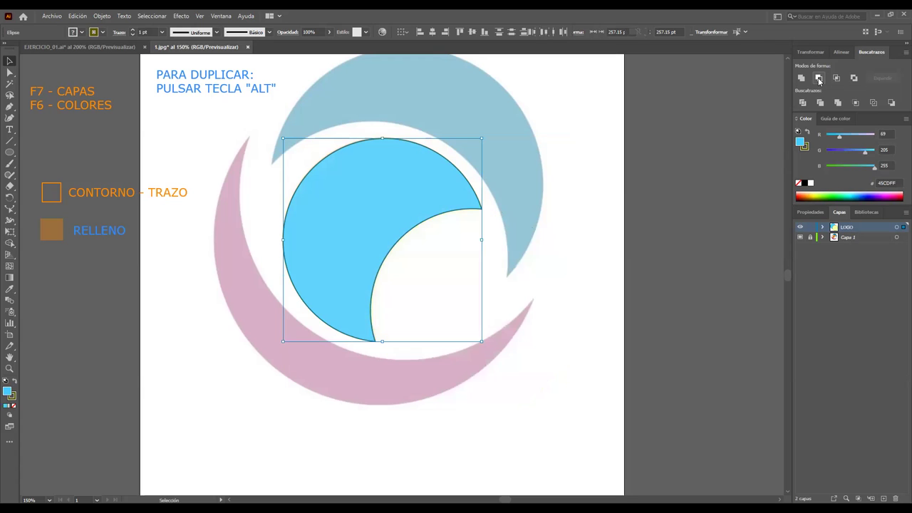
click(648, 174)
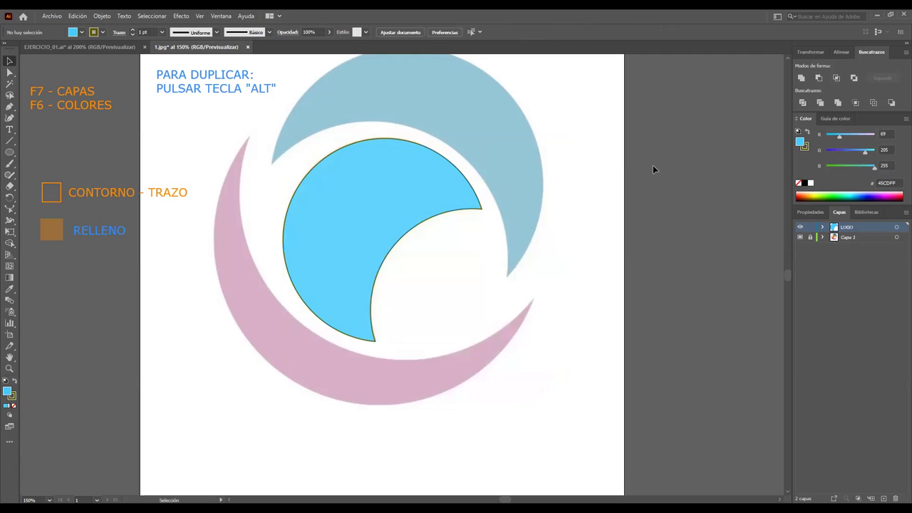
click(428, 204)
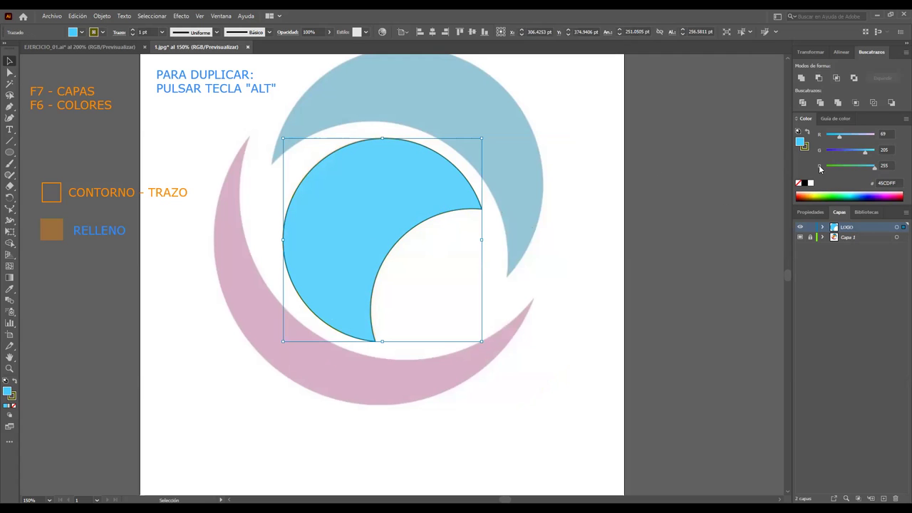
click(799, 183)
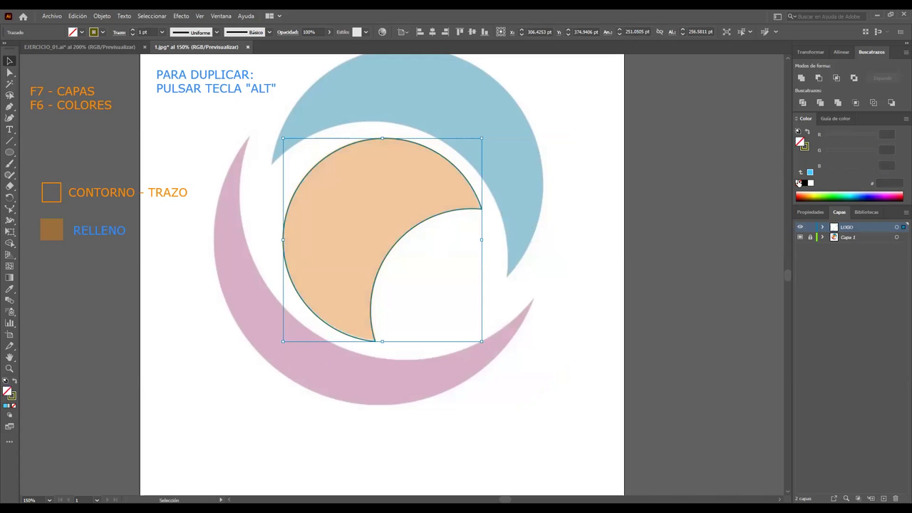
click(548, 176)
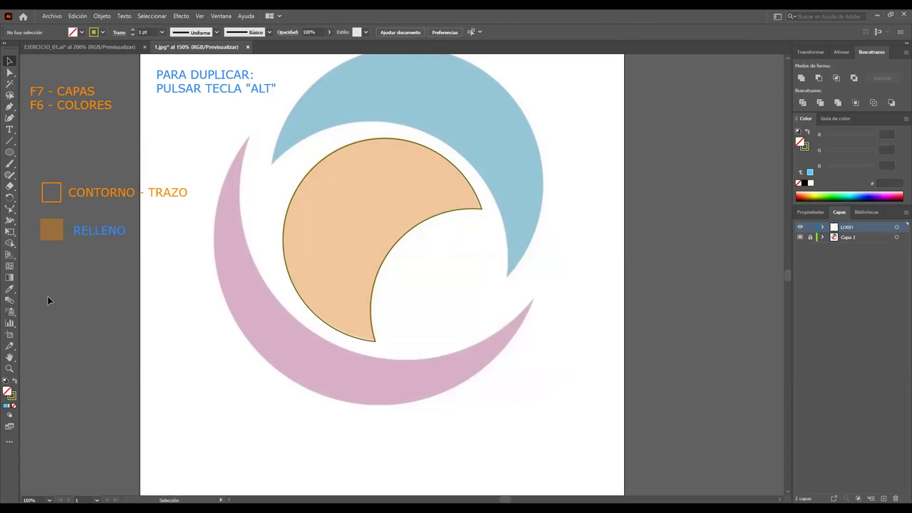
drag(9, 289, 29, 292)
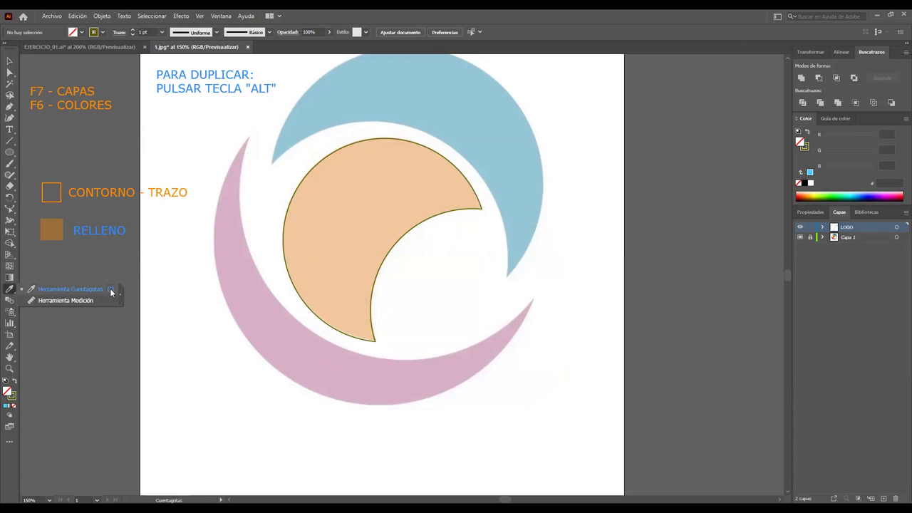
click(352, 216)
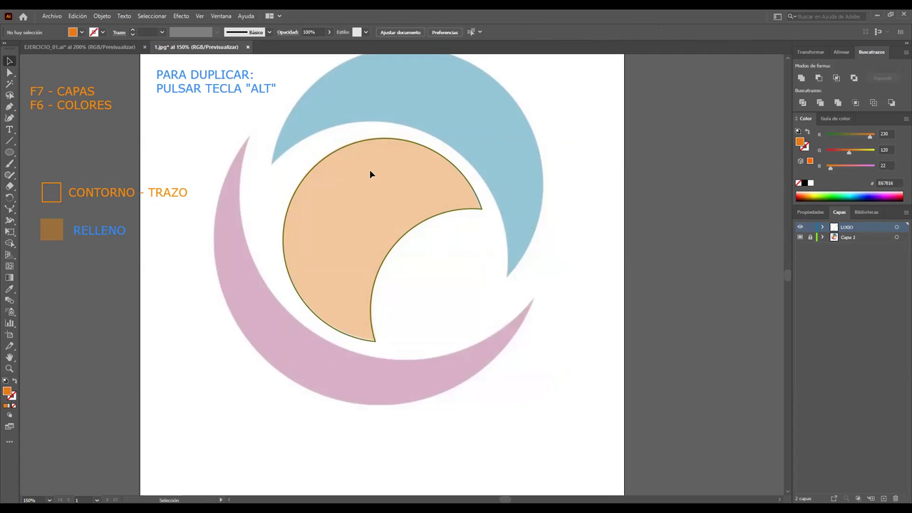
Step: Fill the crescent with the recent orange and set its stroke to None
click(368, 140)
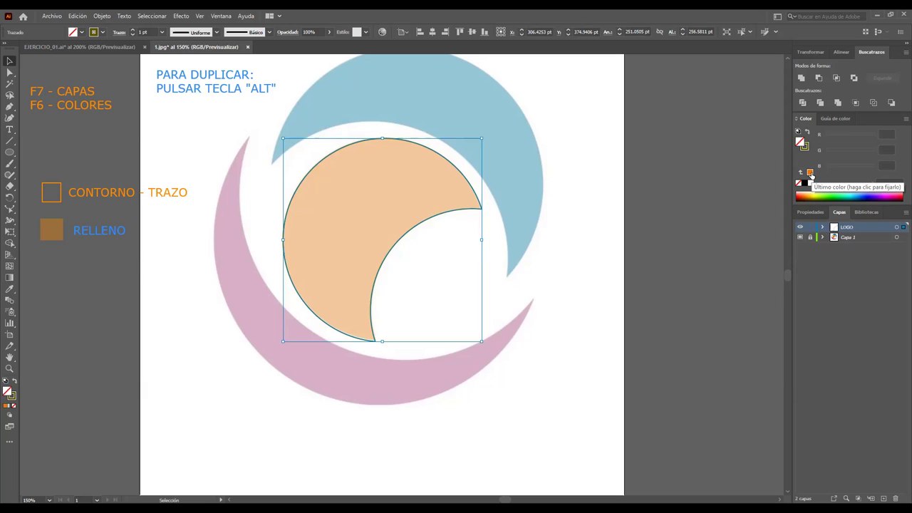
click(810, 174)
click(557, 179)
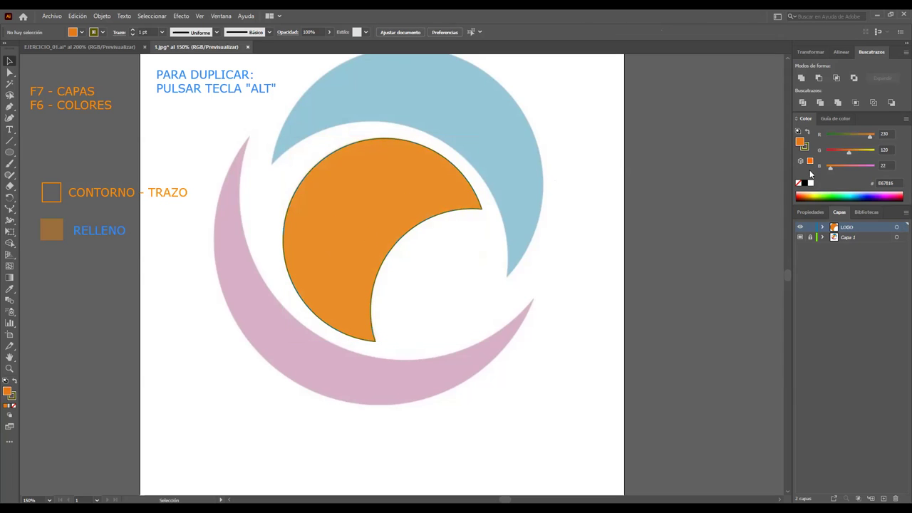
click(806, 147)
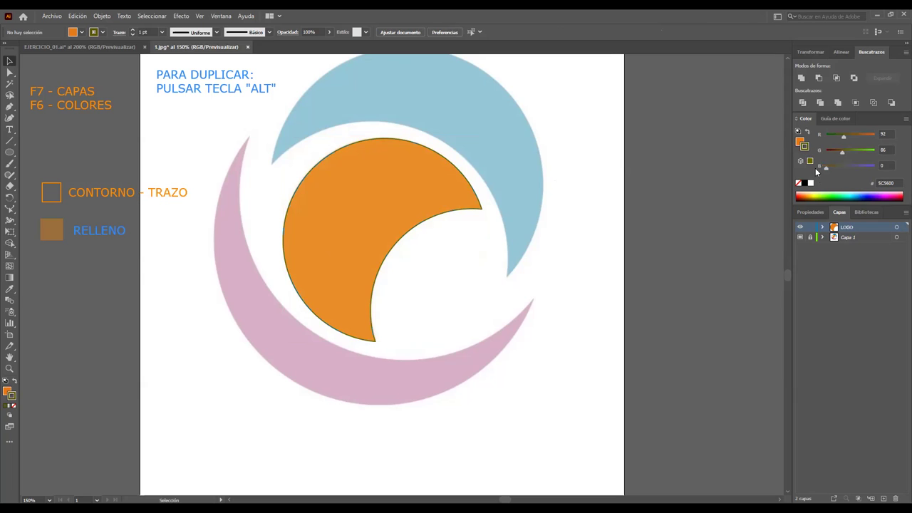
click(799, 183)
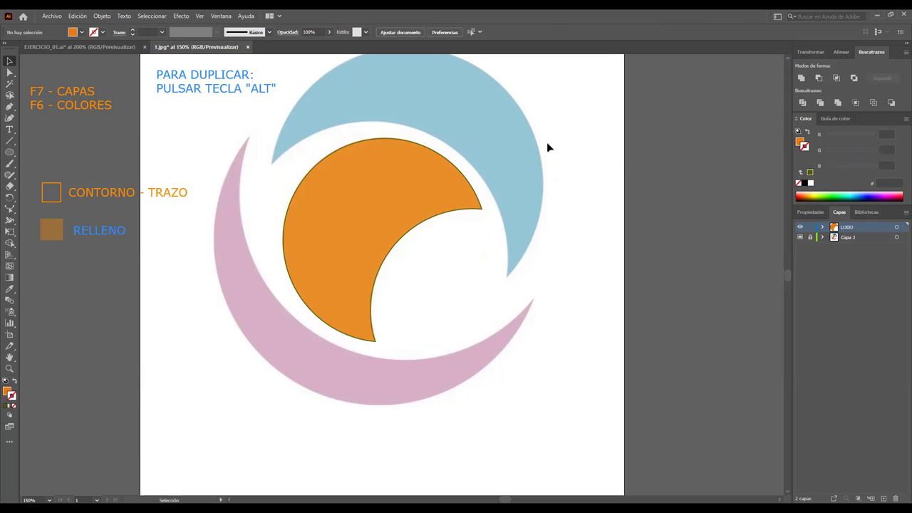
click(421, 197)
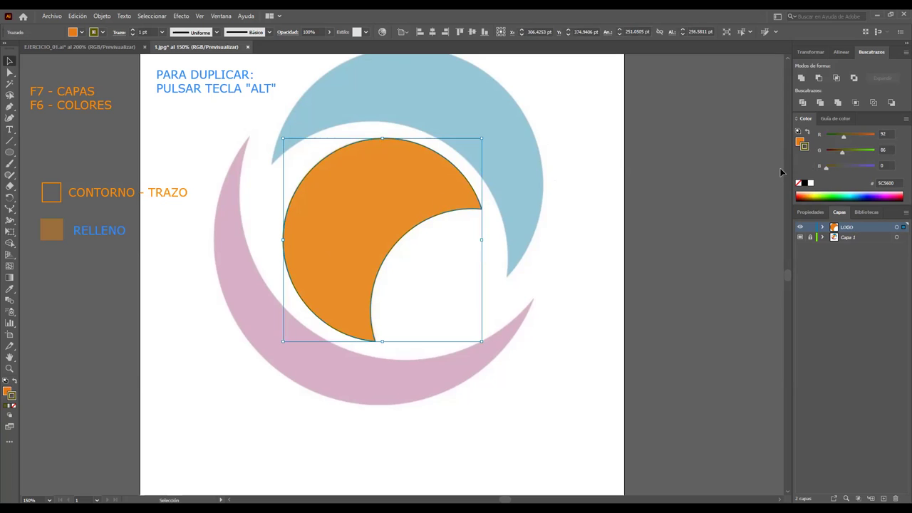
click(798, 183)
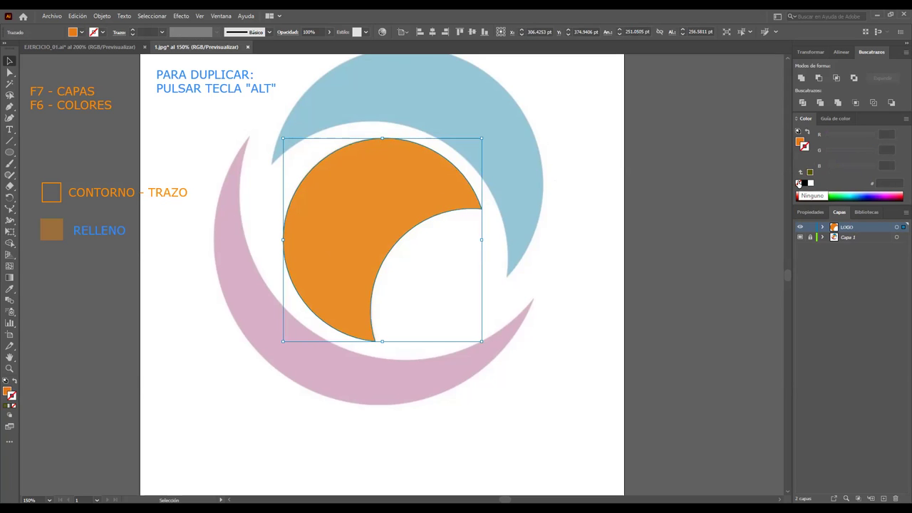
click(799, 141)
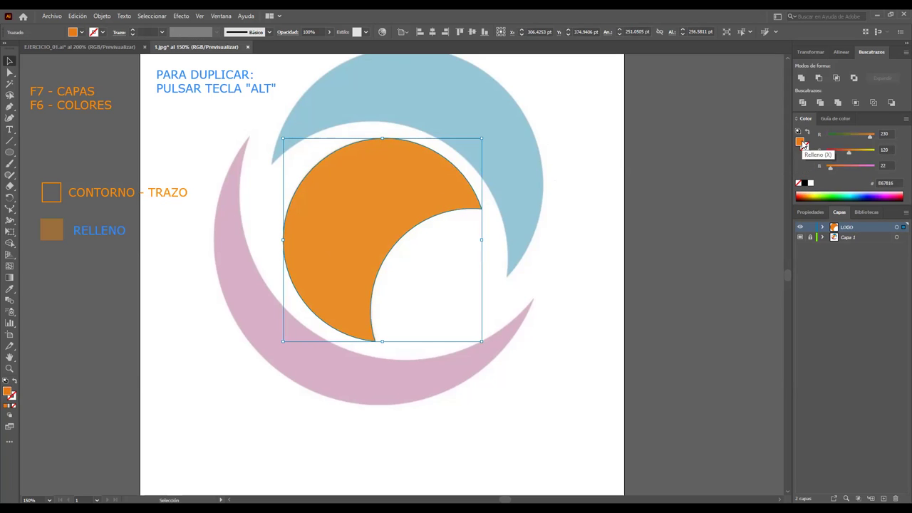
click(520, 141)
click(391, 190)
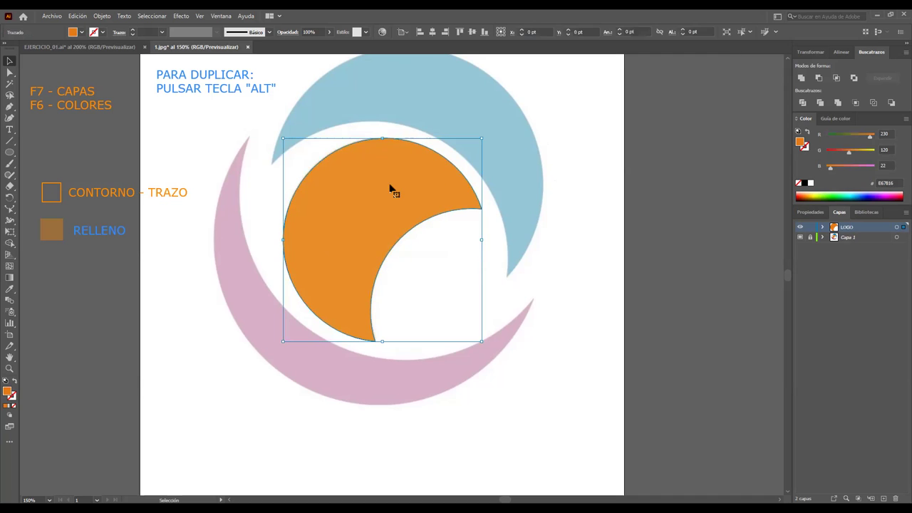
click(572, 171)
Step: Hide the LOGO layer and add a new empty layer, Capa 3
scroll(604, 261, up, 1)
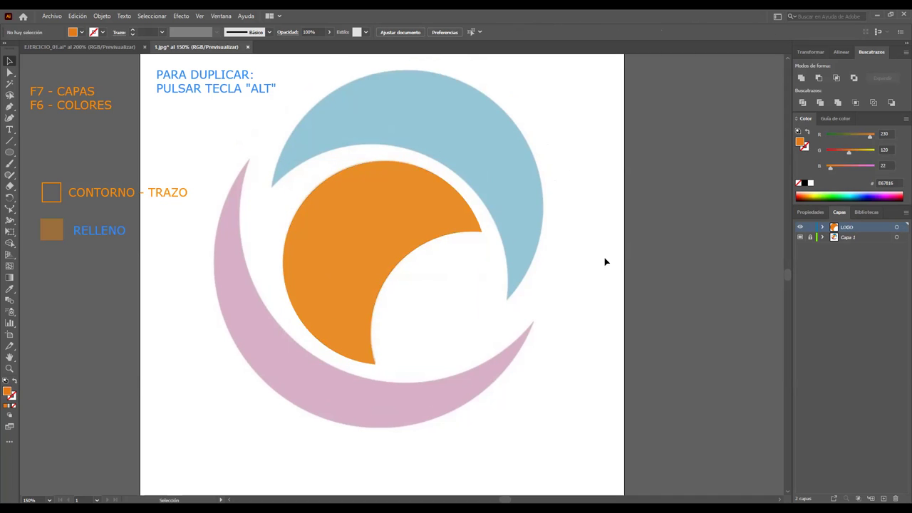
click(800, 238)
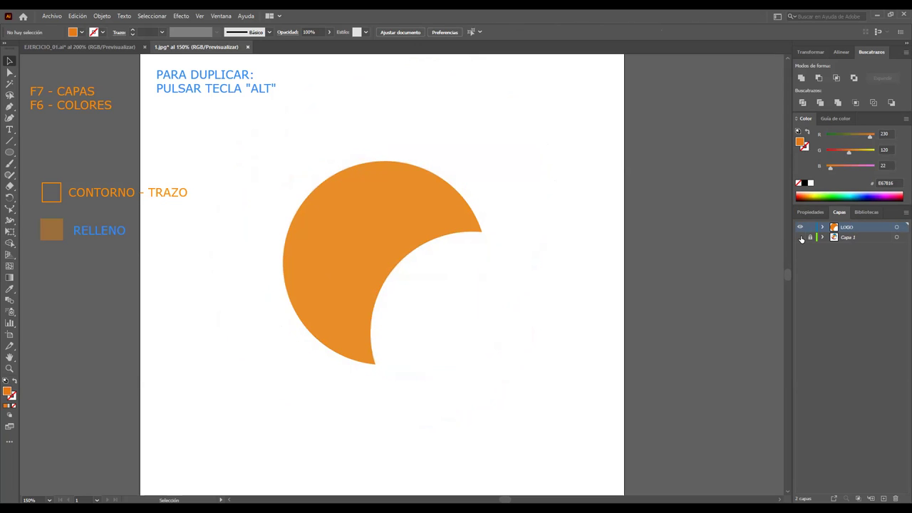
click(800, 237)
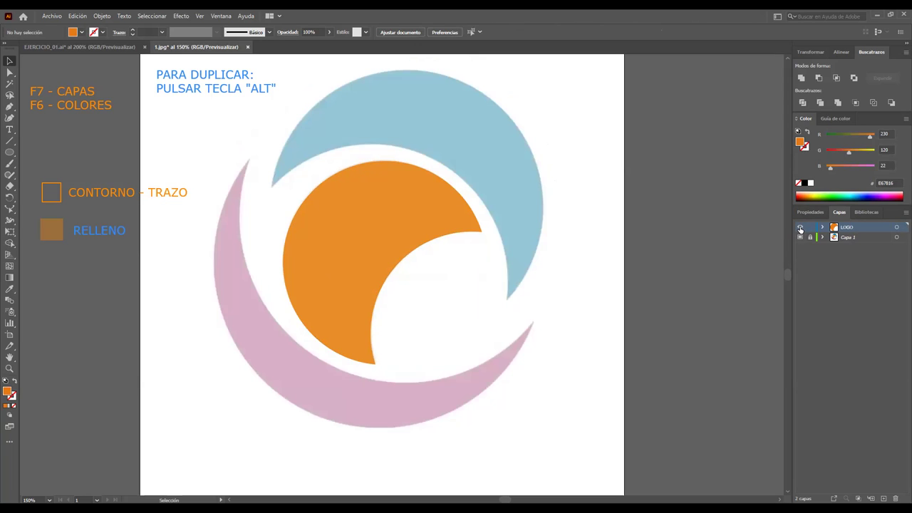
click(800, 228)
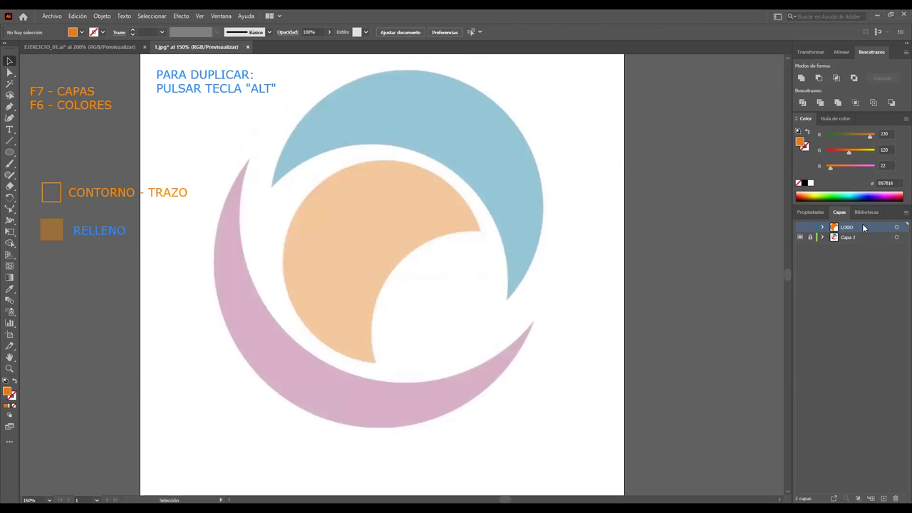
click(883, 498)
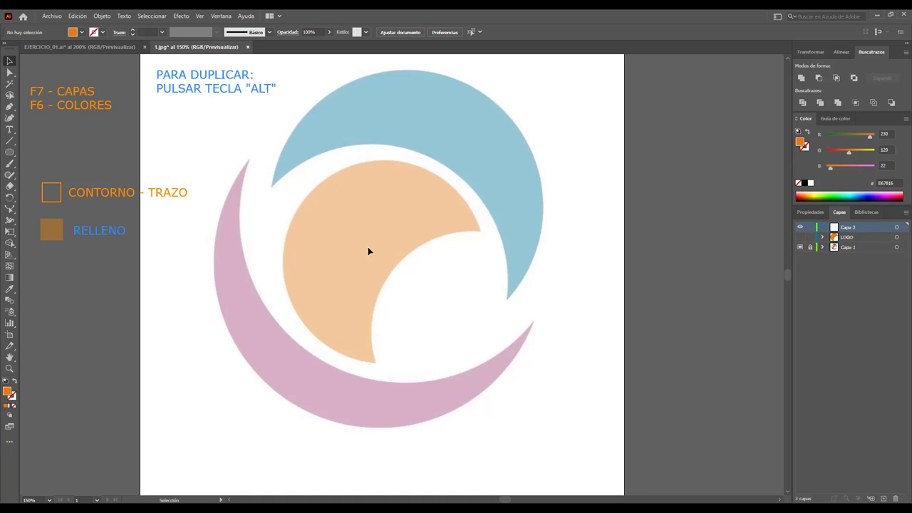
scroll(270, 204, up, 2)
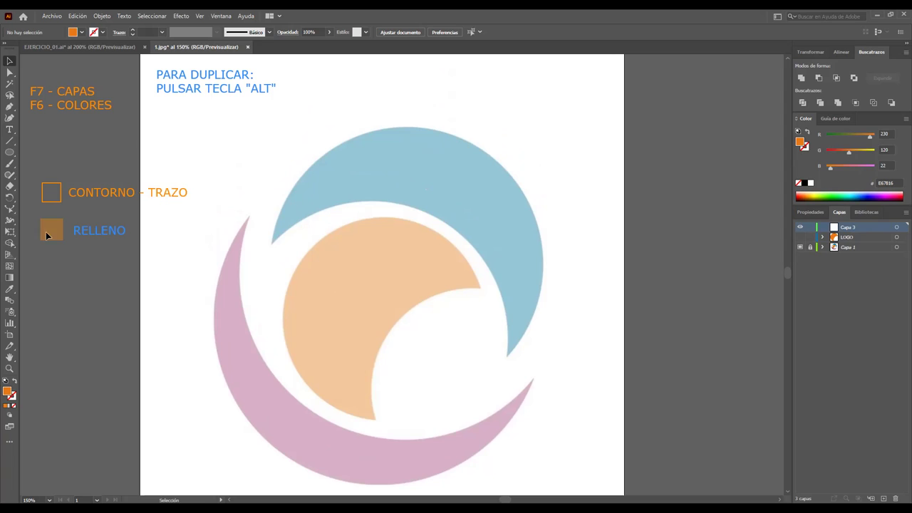
click(9, 152)
scroll(298, 151, down, 1)
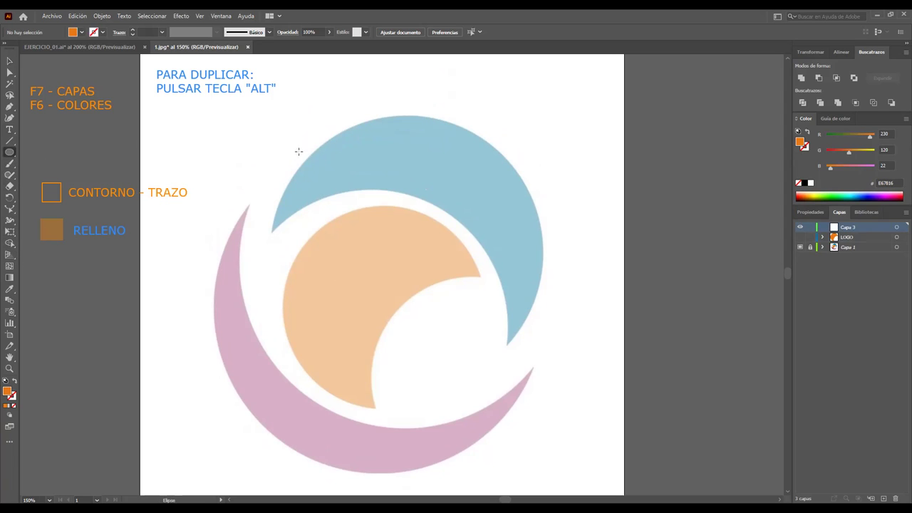
Step: Draw an ellipse over the reference logo and reshape it into a circle
mouse_move(324, 84)
mouse_down()
mouse_move(602, 414)
mouse_move(629, 422)
mouse_up()
click(11, 63)
drag(459, 253, 349, 297)
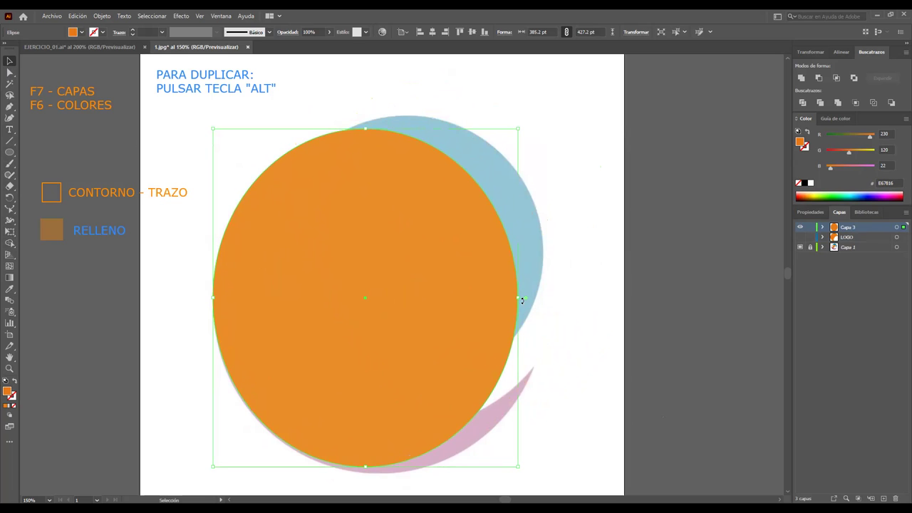
drag(518, 299, 551, 298)
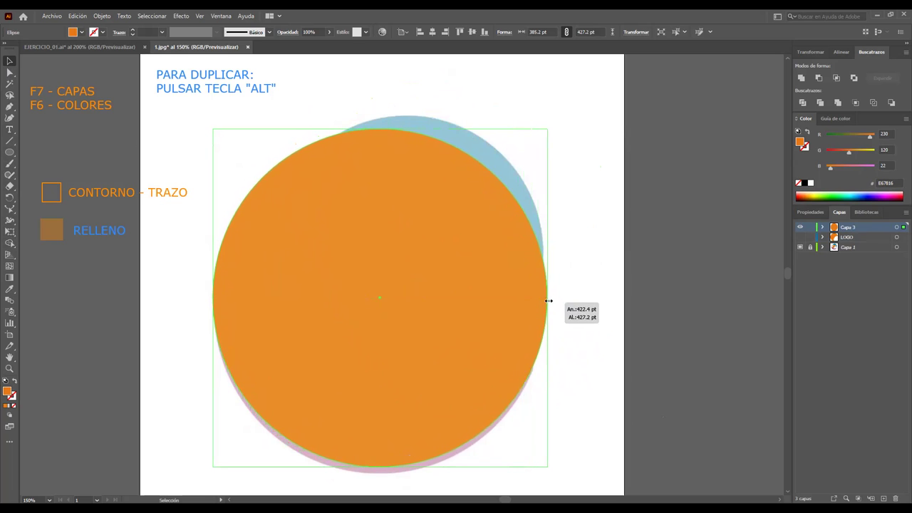
scroll(429, 415, down, 2)
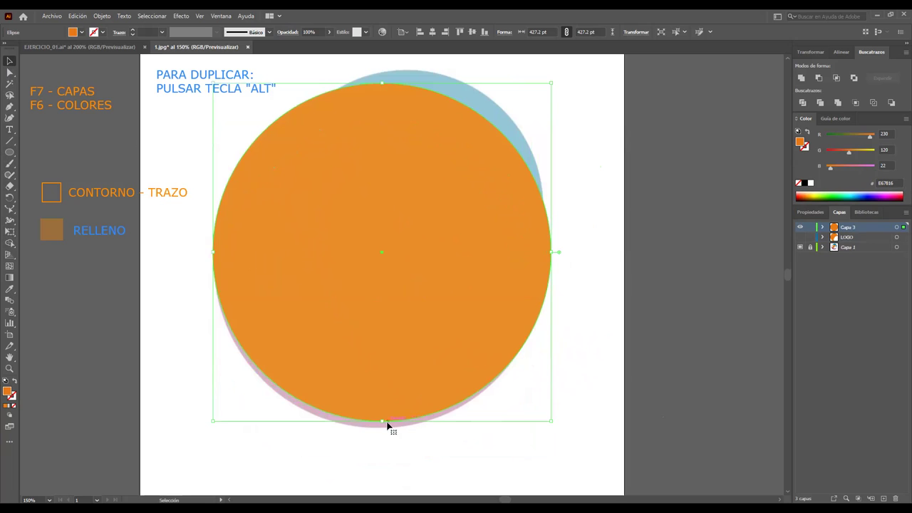
drag(387, 425, 382, 428)
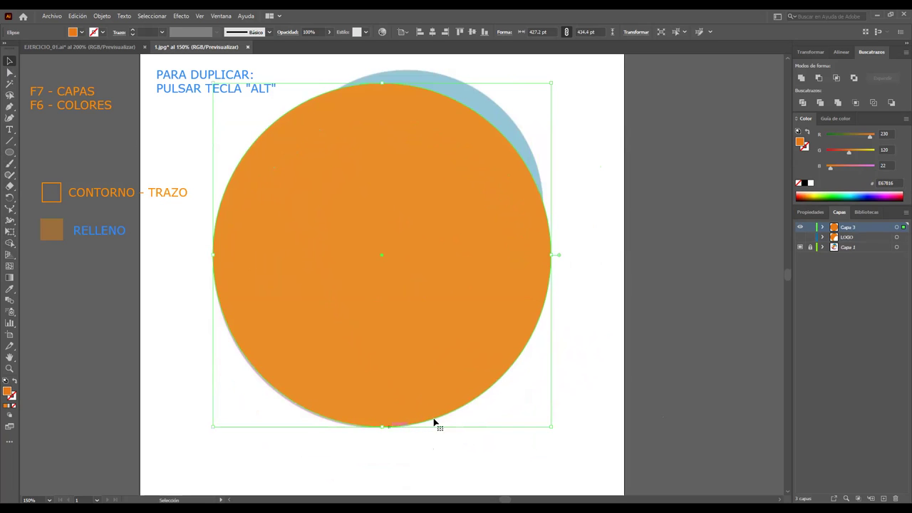
scroll(493, 377, up, 2)
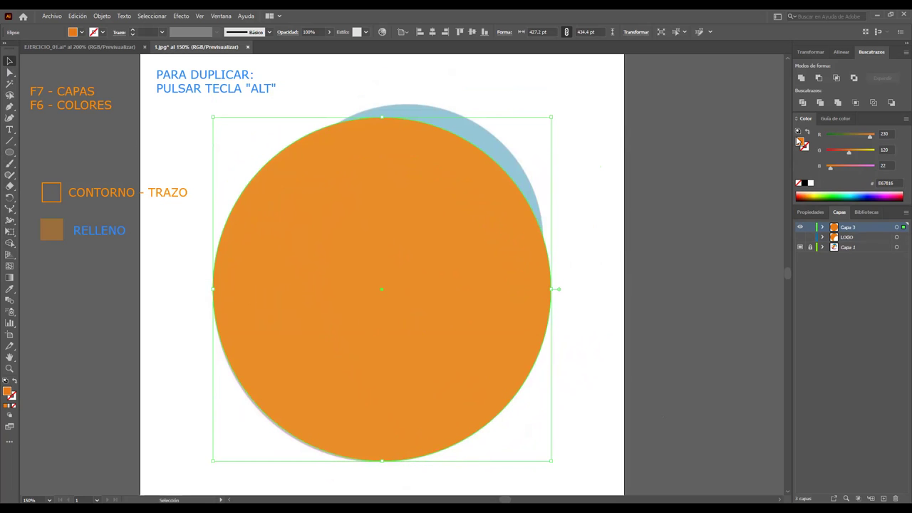
Step: Give the circle no fill and a green 13AA65 stroke
click(798, 183)
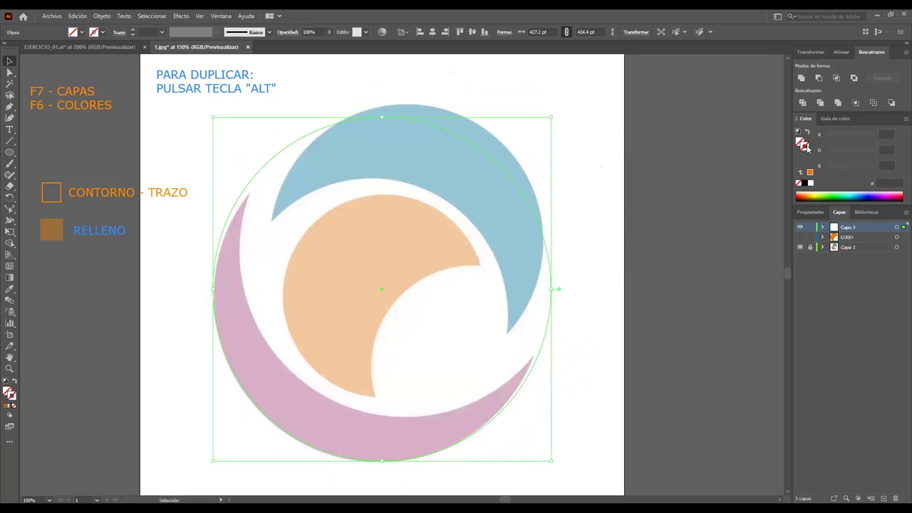
double_click(805, 146)
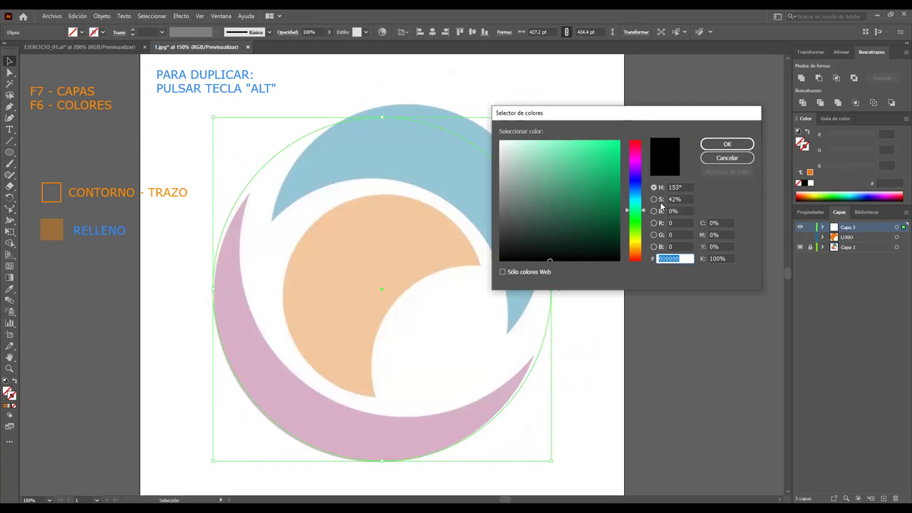
click(607, 180)
click(728, 145)
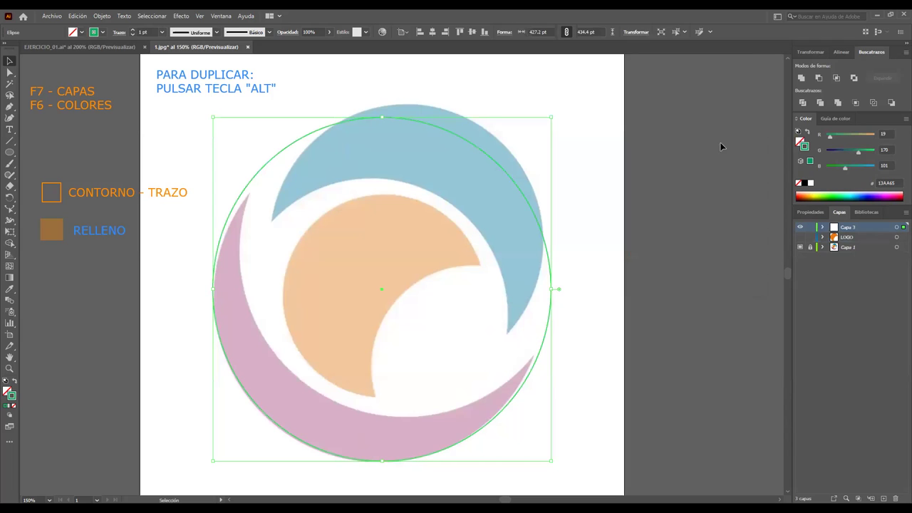
Step: Adjust the circle's edges to fit the pink ring, about 419.4 pt
drag(551, 287, 548, 289)
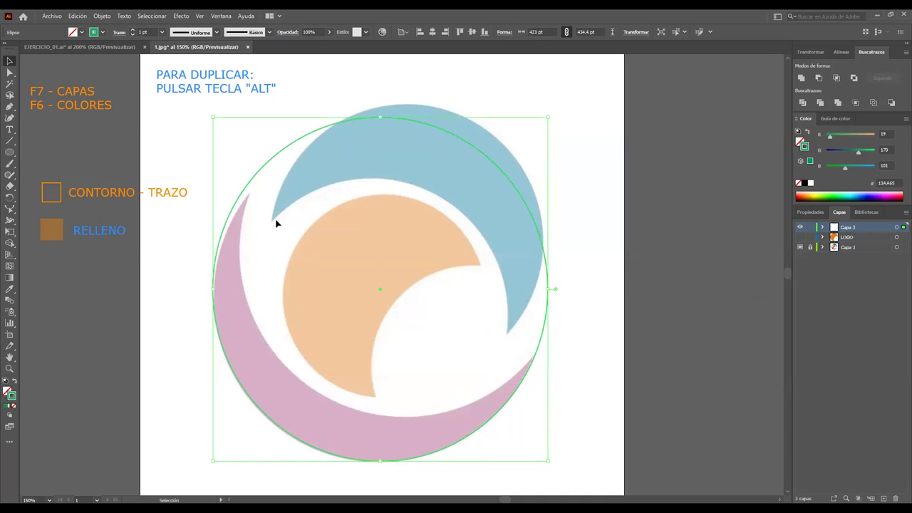
drag(212, 115, 214, 122)
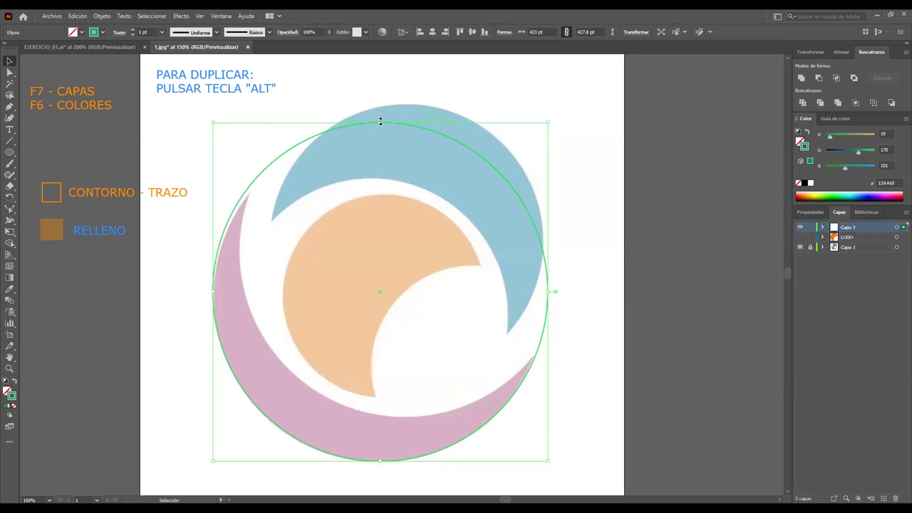
drag(380, 122, 370, 130)
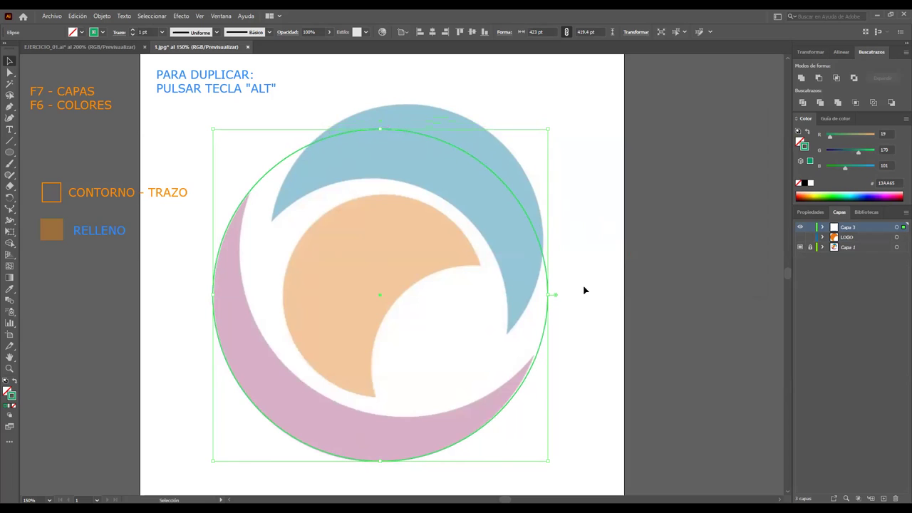
drag(547, 296, 545, 295)
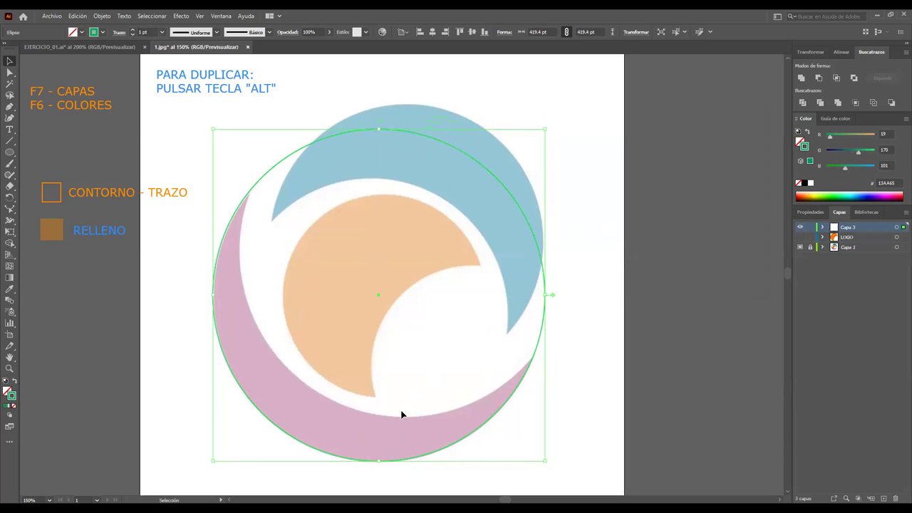
click(618, 271)
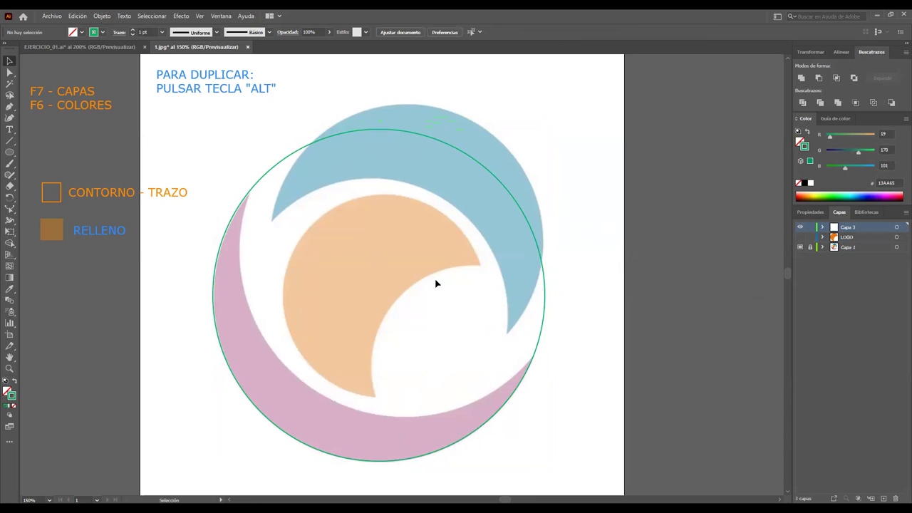
Step: Alt-drag a copy of the green circle up-right and fill it lime green
click(514, 204)
drag(514, 199, 543, 160)
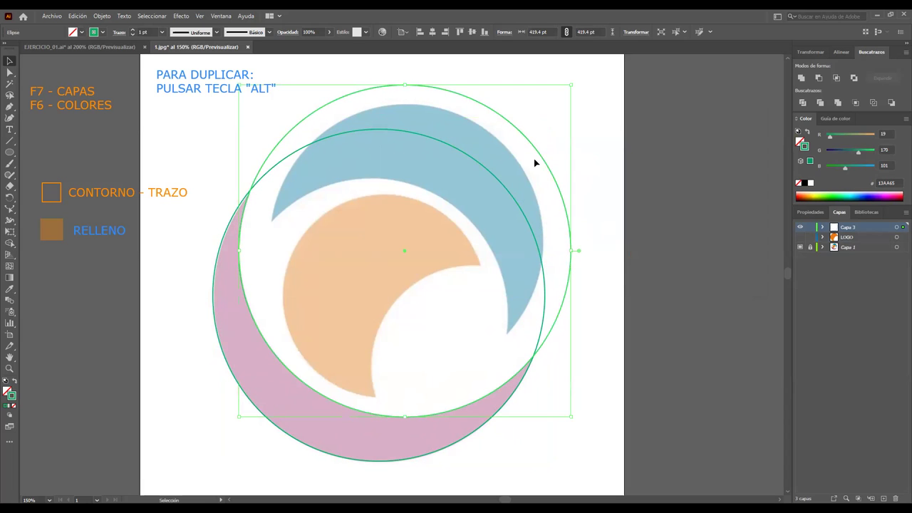
click(801, 143)
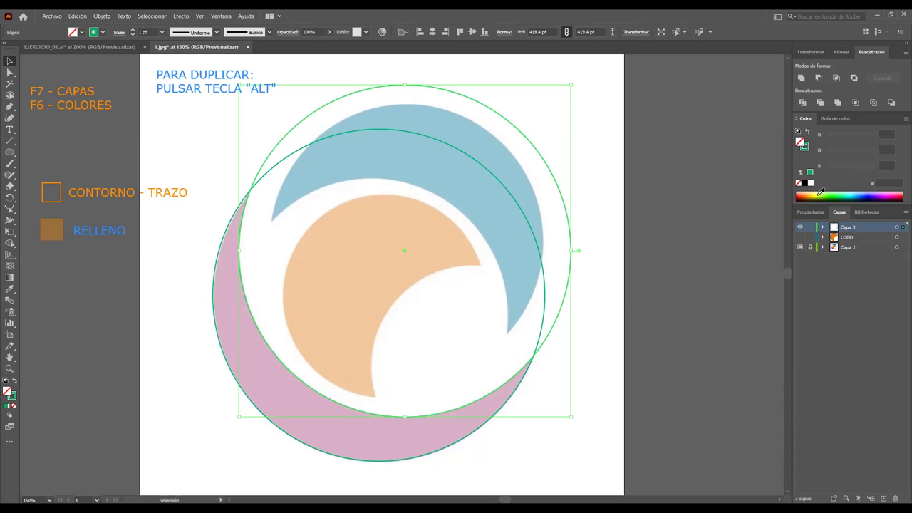
click(819, 193)
click(370, 440)
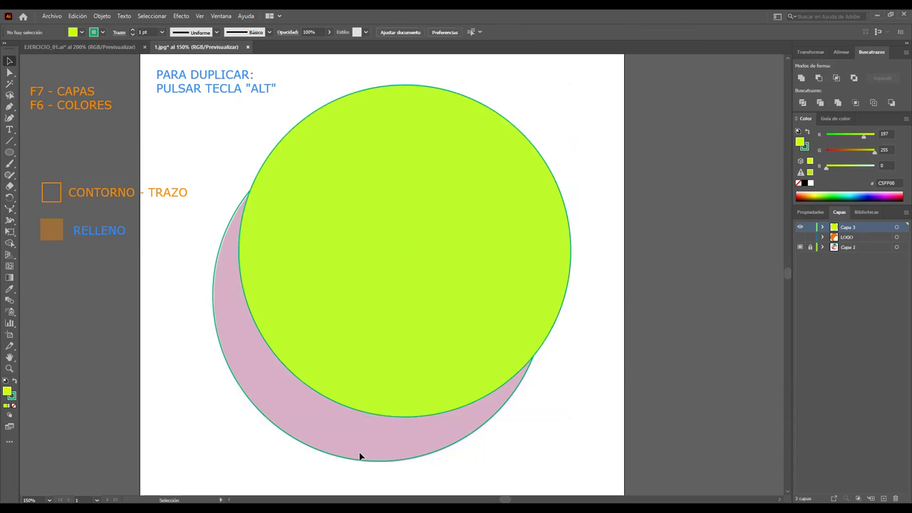
Step: Give the lower circle a light lime fill and the front circle a teal fill
click(356, 458)
click(816, 196)
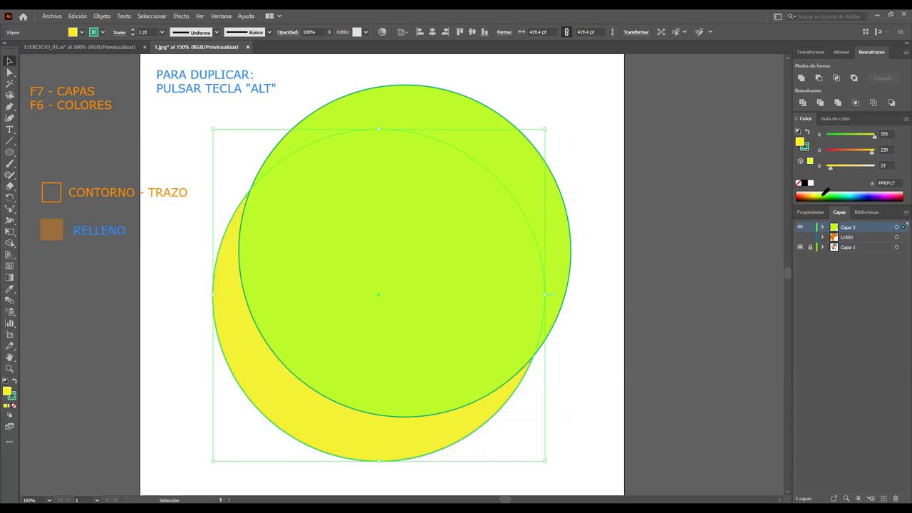
click(821, 193)
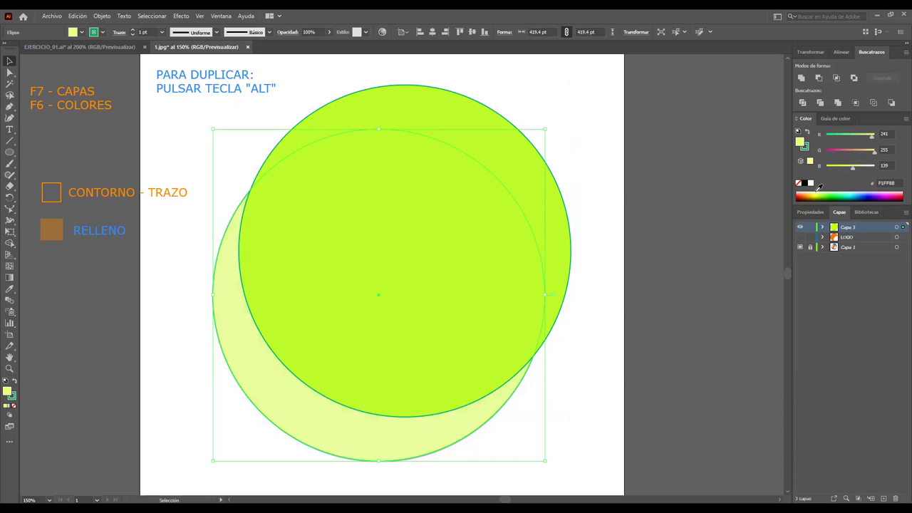
click(556, 185)
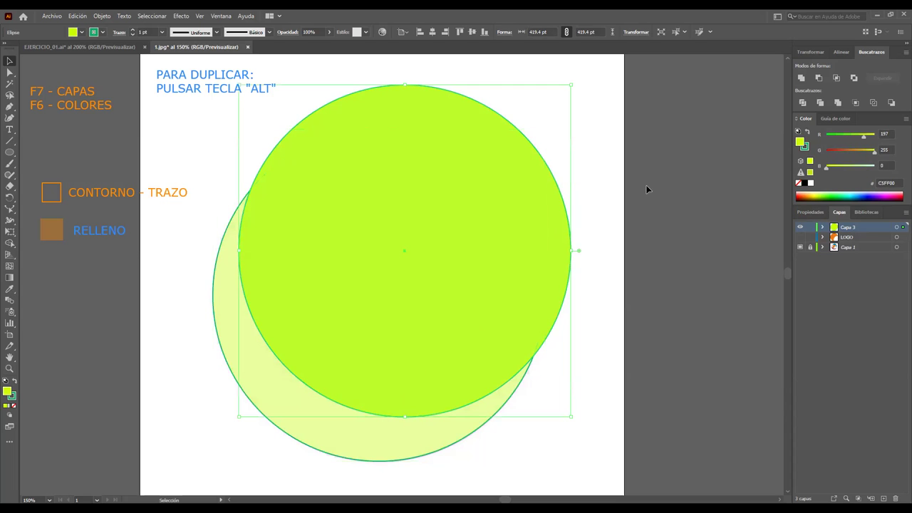
click(852, 193)
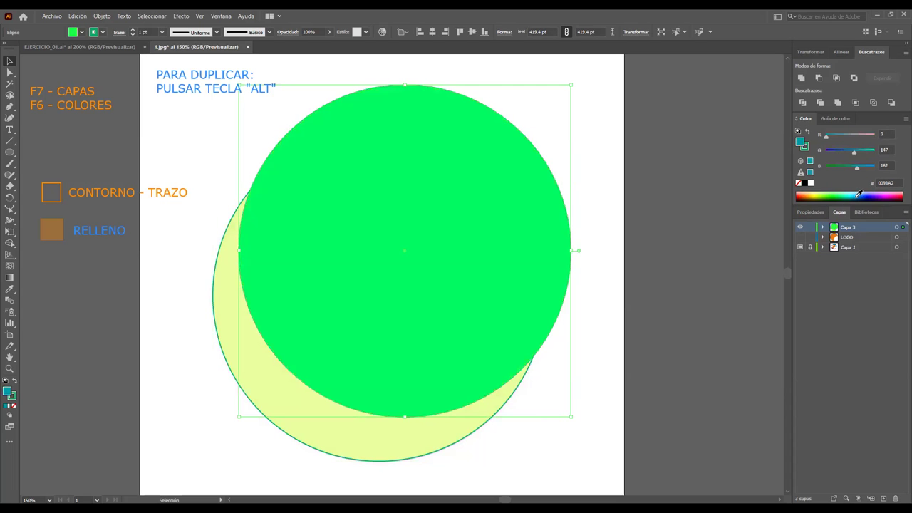
click(565, 168)
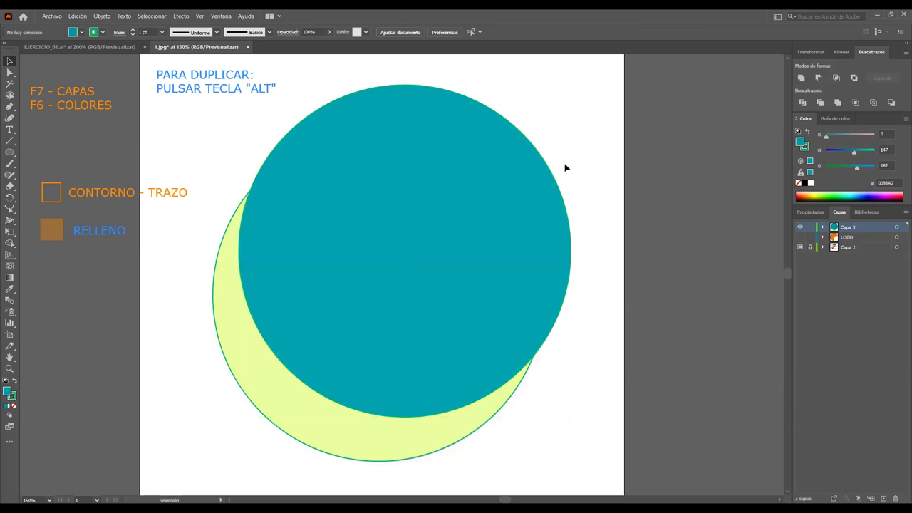
Step: Select both circles and apply Minus Front to leave a lime crescent
click(429, 283)
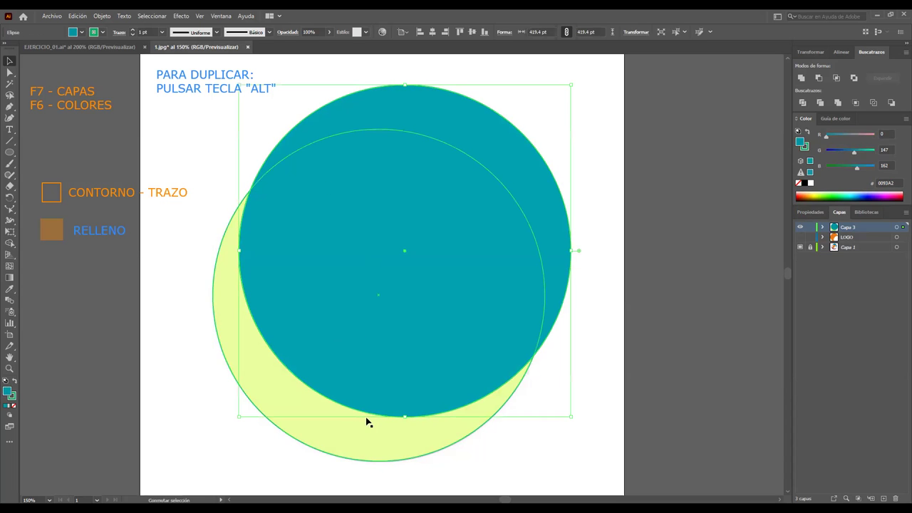
shift+click(342, 432)
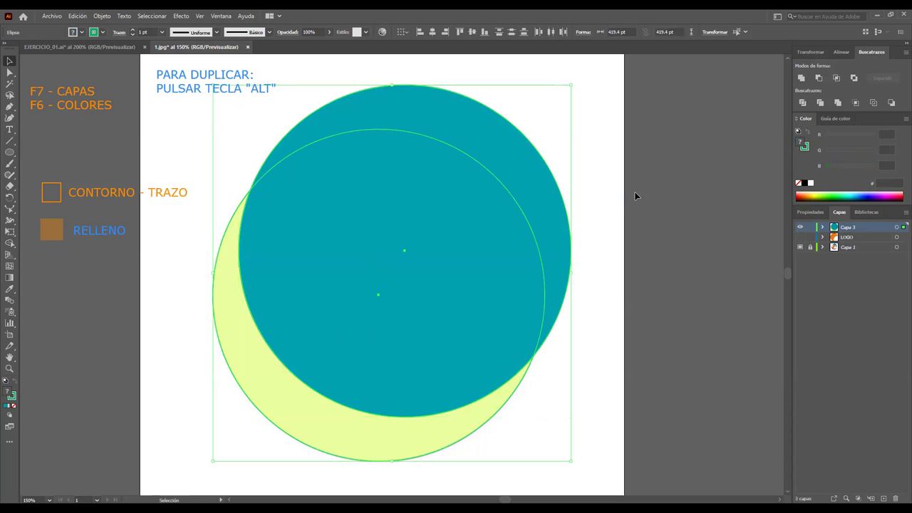
click(819, 79)
click(571, 172)
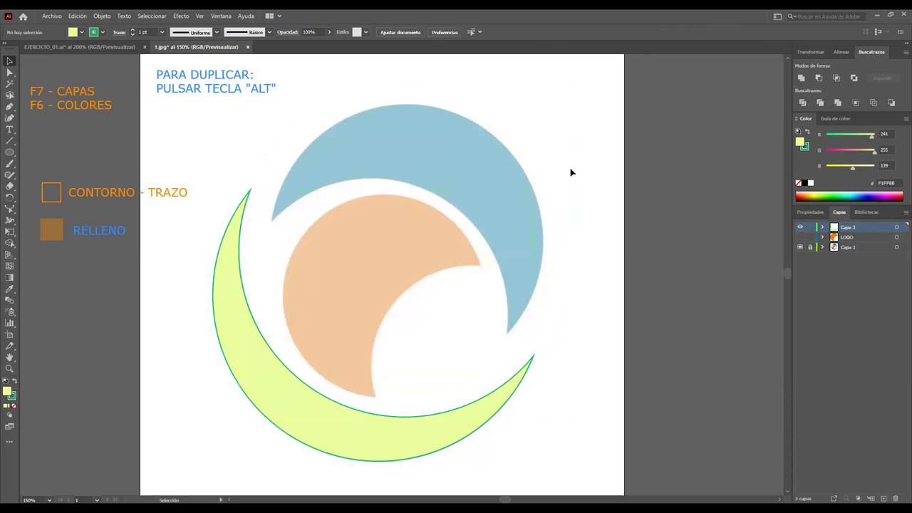
Step: Strip the crescent's fill and outline, then eyedrop the reference magenta 974479 into it
click(447, 428)
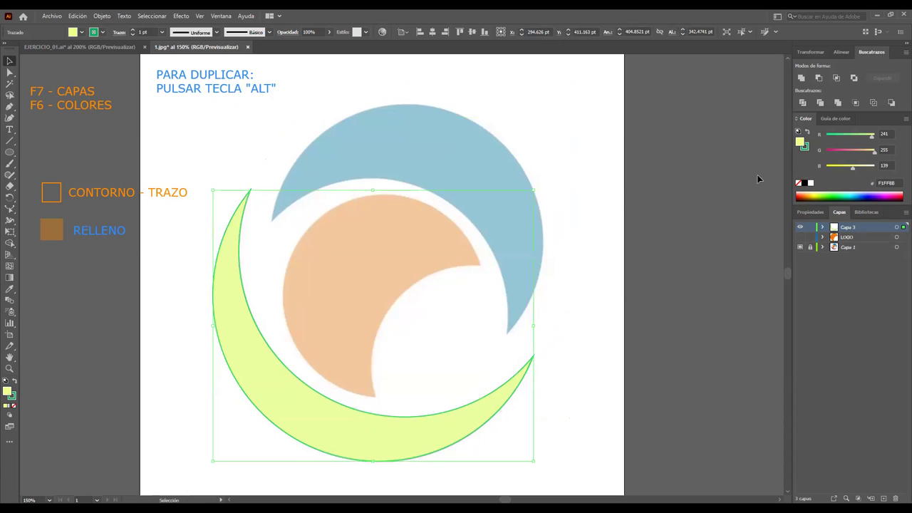
click(799, 183)
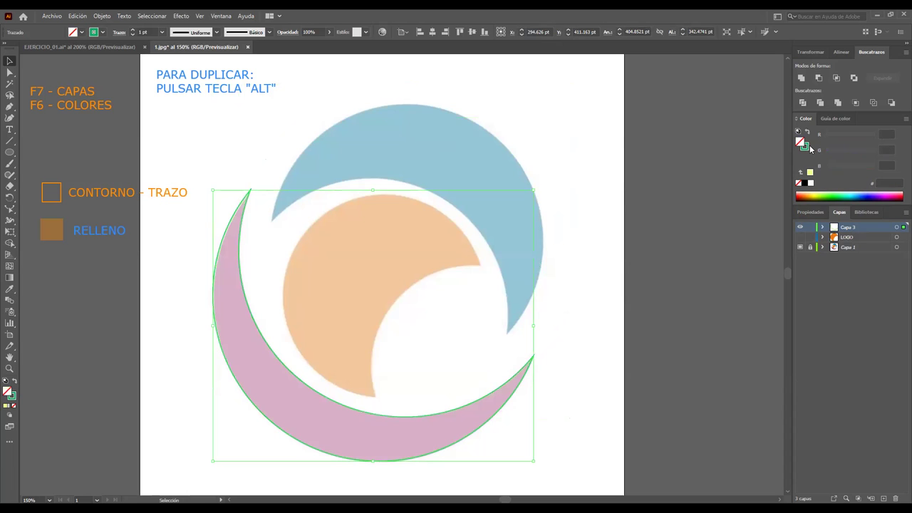
click(806, 146)
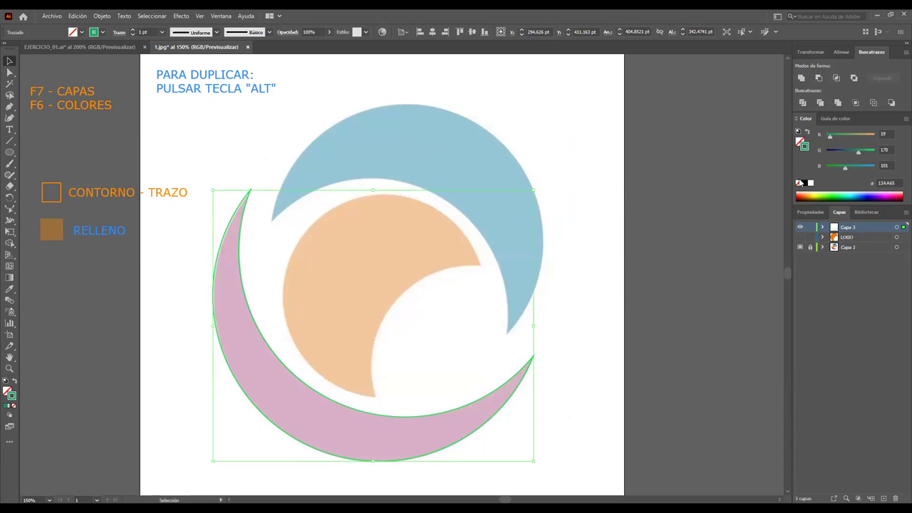
click(798, 183)
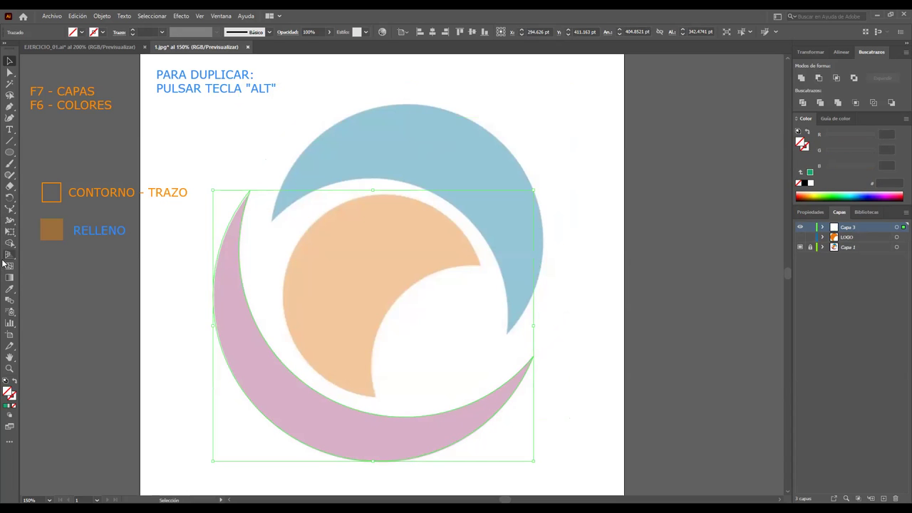
click(9, 287)
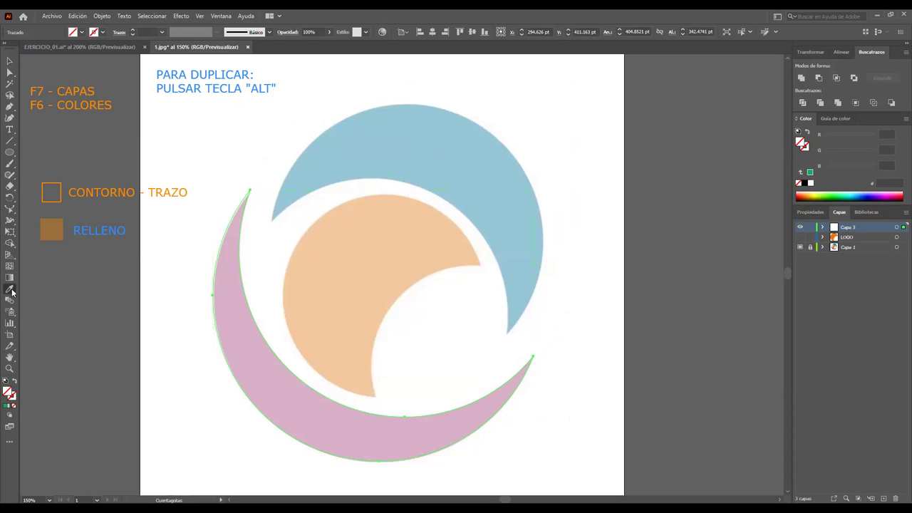
click(239, 330)
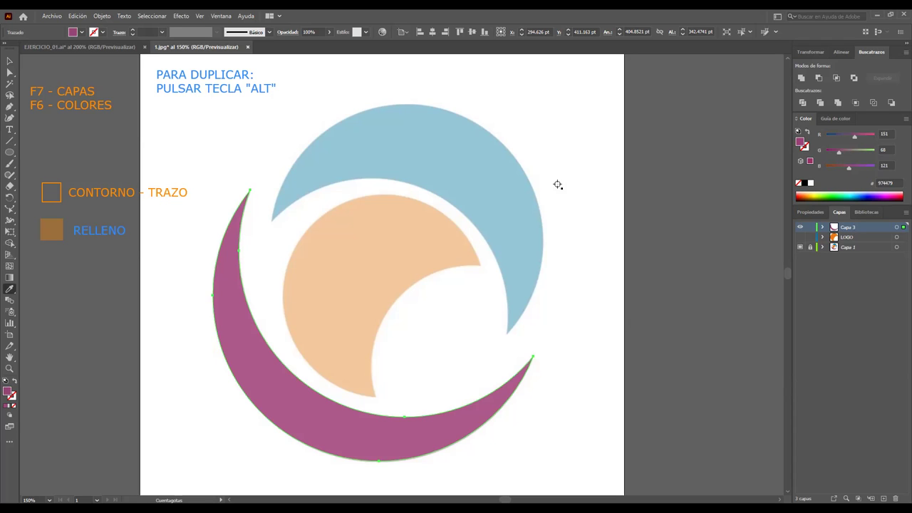
click(9, 62)
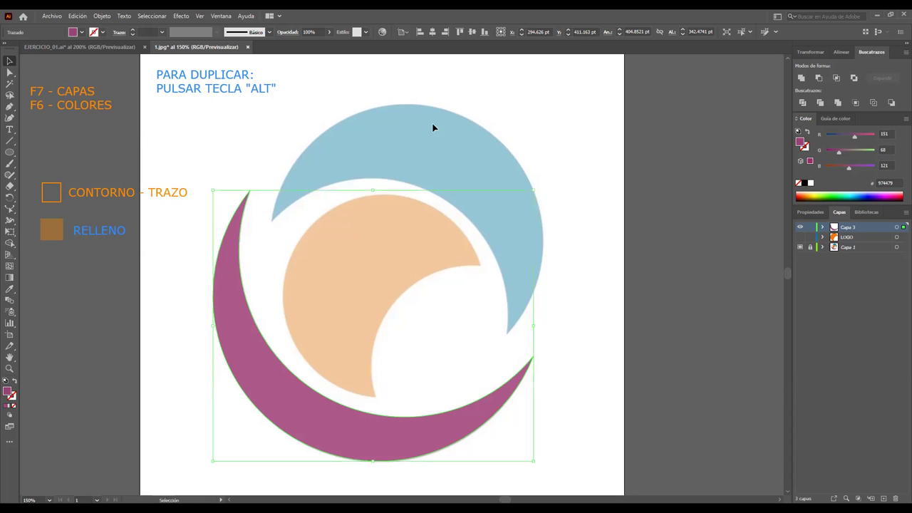
click(509, 103)
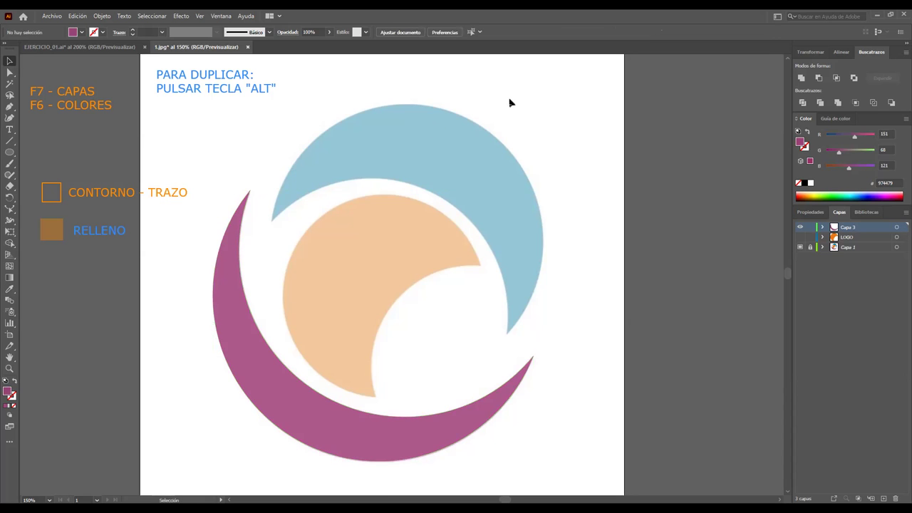
click(9, 152)
Step: Draw a circle over the blue shape with no fill and an orange E77500 stroke
drag(284, 116, 540, 380)
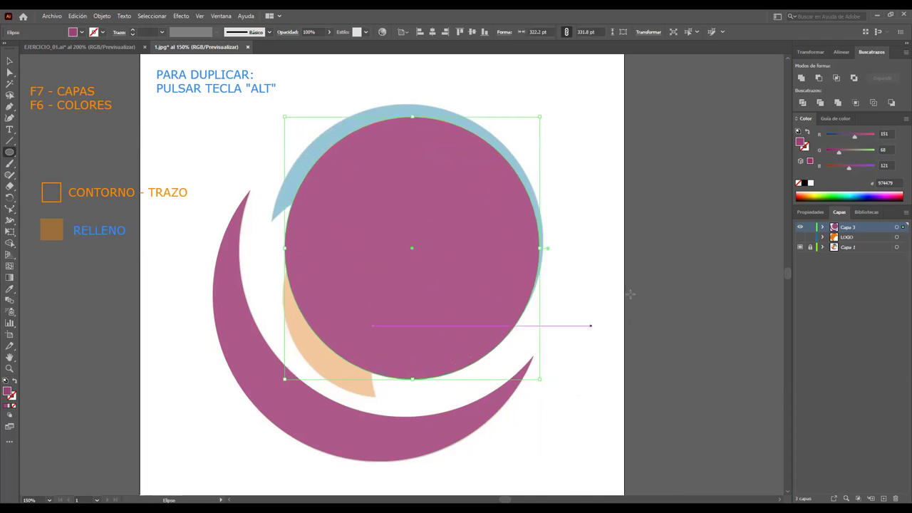
click(798, 183)
click(808, 146)
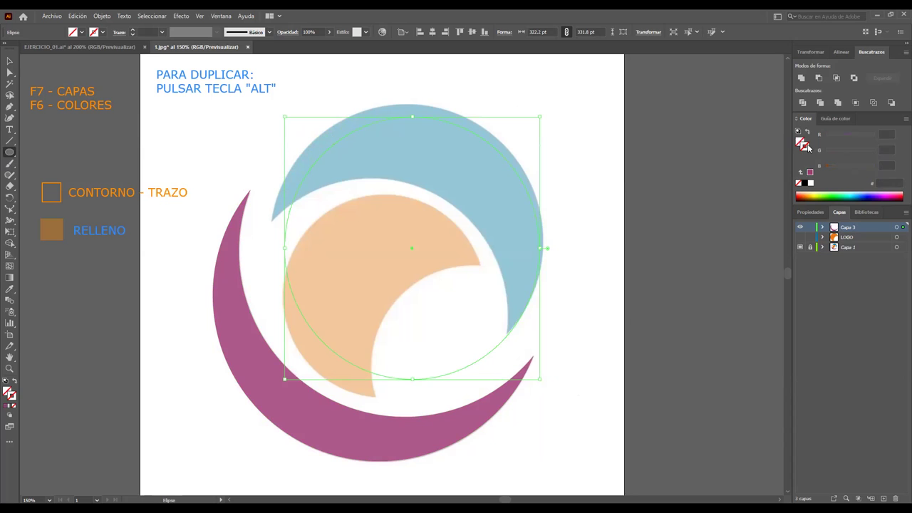
click(807, 191)
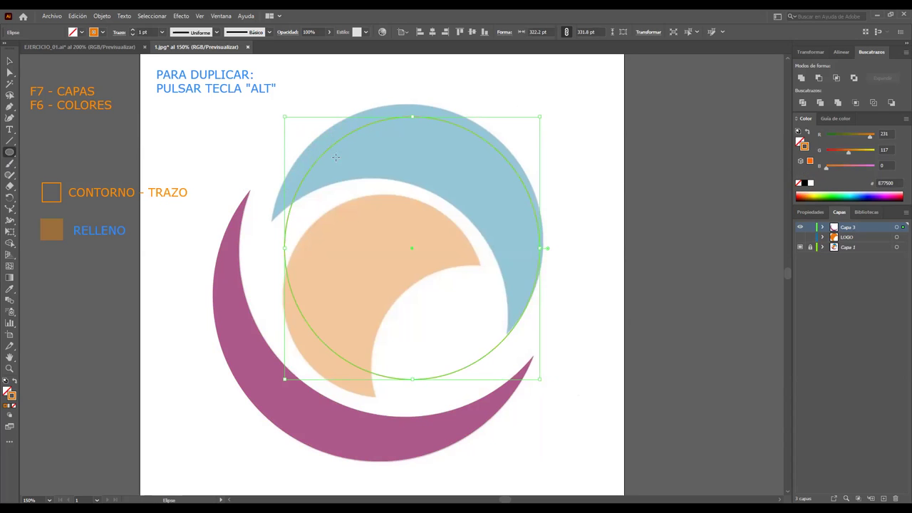
Step: Resize the circle to 345.6 × 349.4 pt to match the blue shape
drag(284, 116, 270, 104)
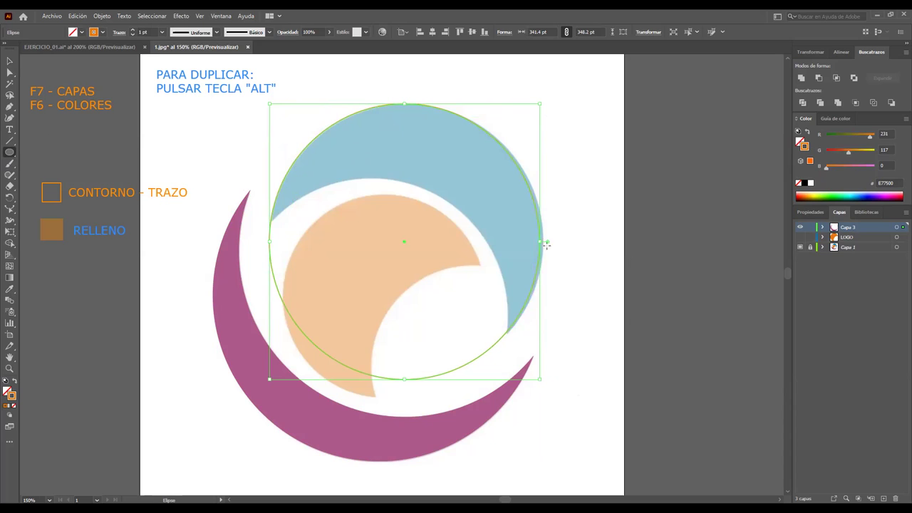
drag(541, 243, 545, 242)
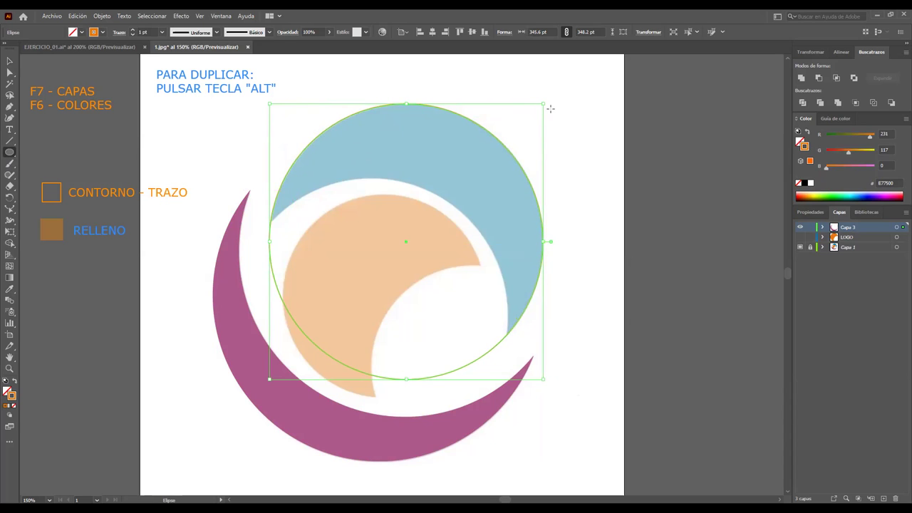
drag(543, 104, 539, 103)
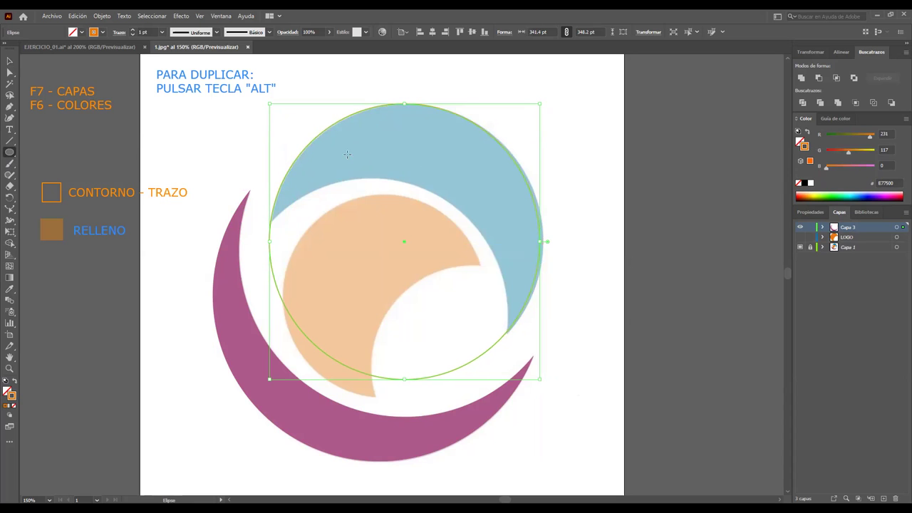
drag(270, 104, 269, 104)
drag(543, 382, 543, 380)
Step: Alt-drag a copy of the circle down-left along the blue shape's inner edge
key(v)
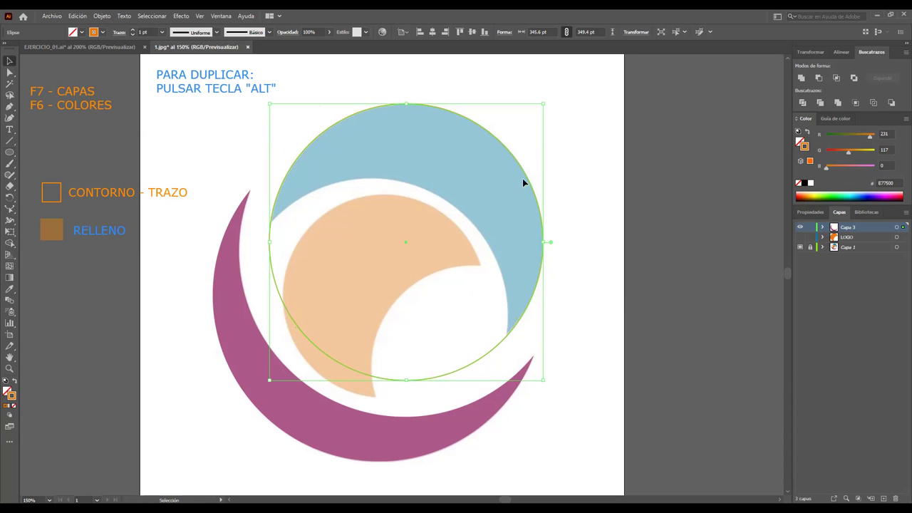
mouse_move(523, 179)
mouse_down()
mouse_move(479, 249)
mouse_move(488, 255)
mouse_up()
drag(492, 255, 490, 253)
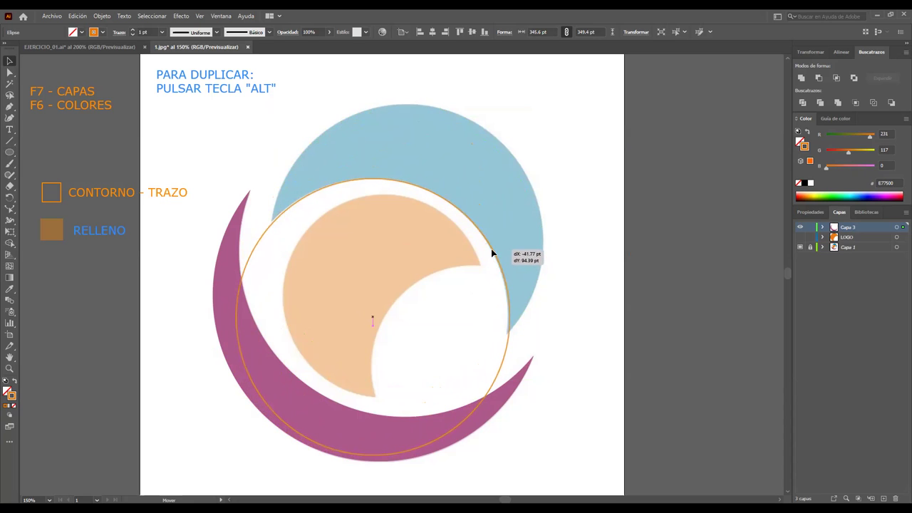
drag(491, 253, 492, 253)
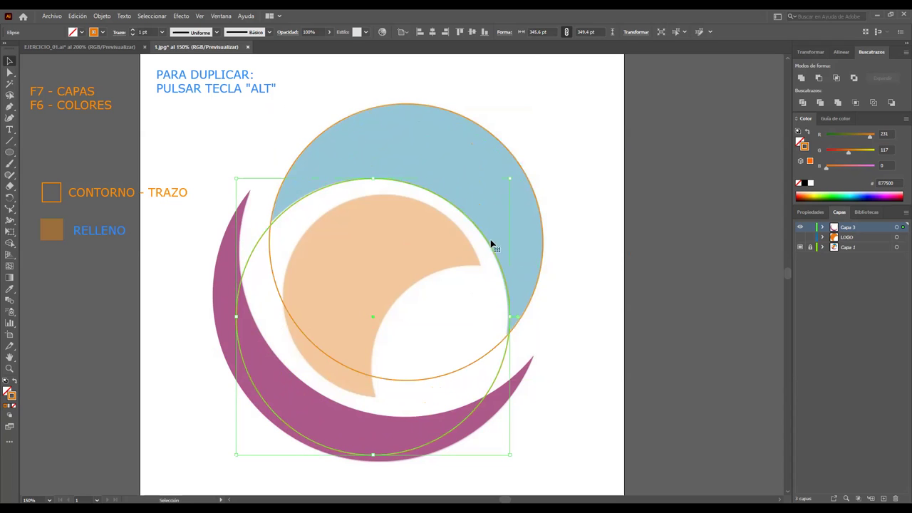
Step: Move both circles into a new layer and nudge them slightly left and down
shift+click(532, 301)
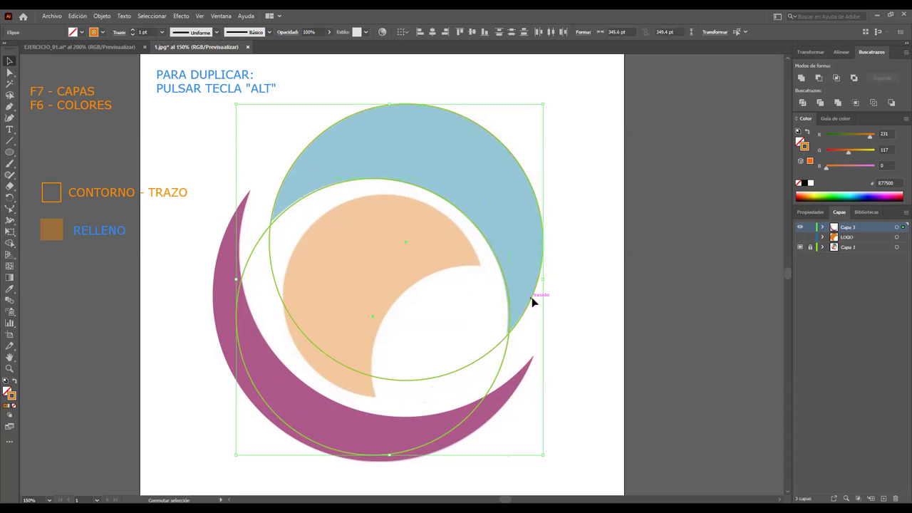
key(ctrl+shift+a)
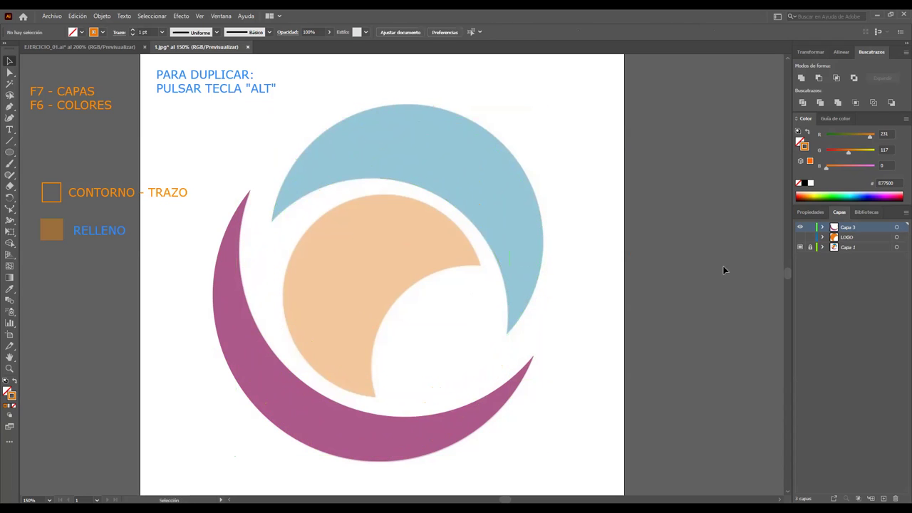
click(884, 498)
key(ctrl+f)
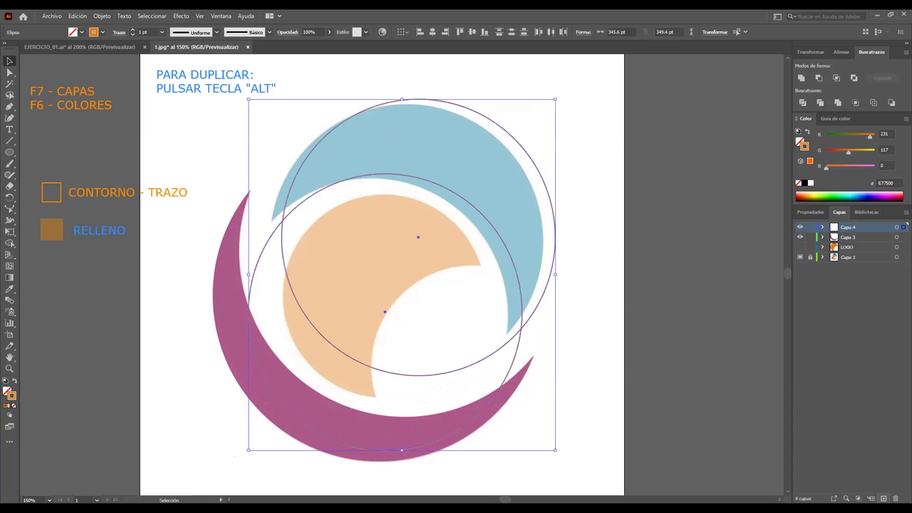
drag(554, 206, 539, 212)
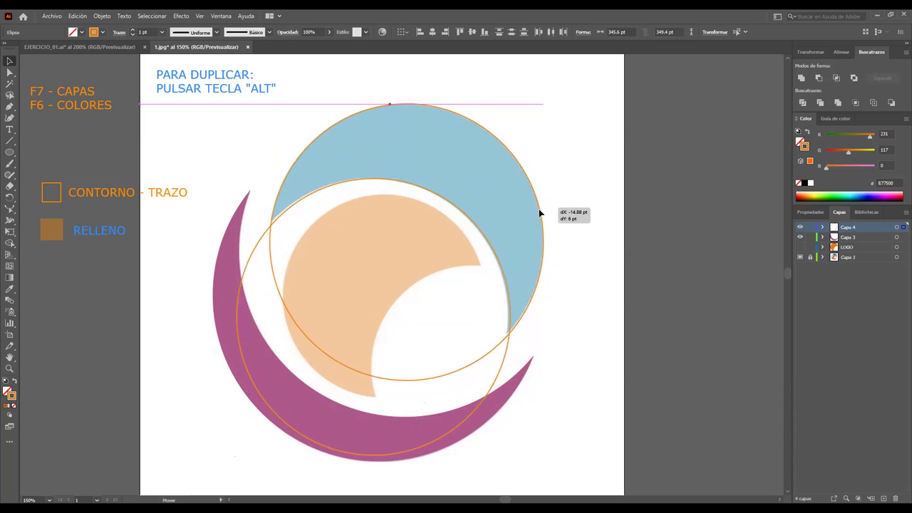
drag(539, 213, 538, 210)
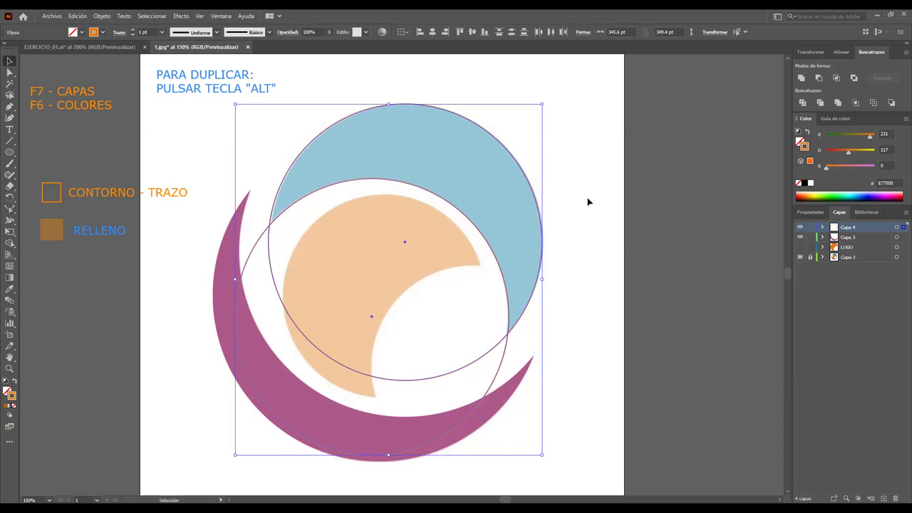
click(588, 202)
Step: Hide the magenta crescent layer and fill the front circle yellow-green E7FF5C with no outline
click(500, 372)
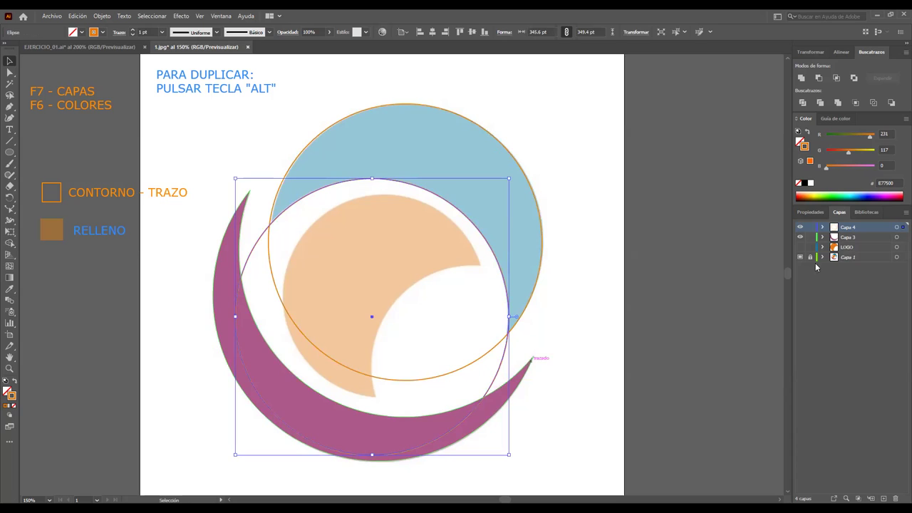
click(799, 237)
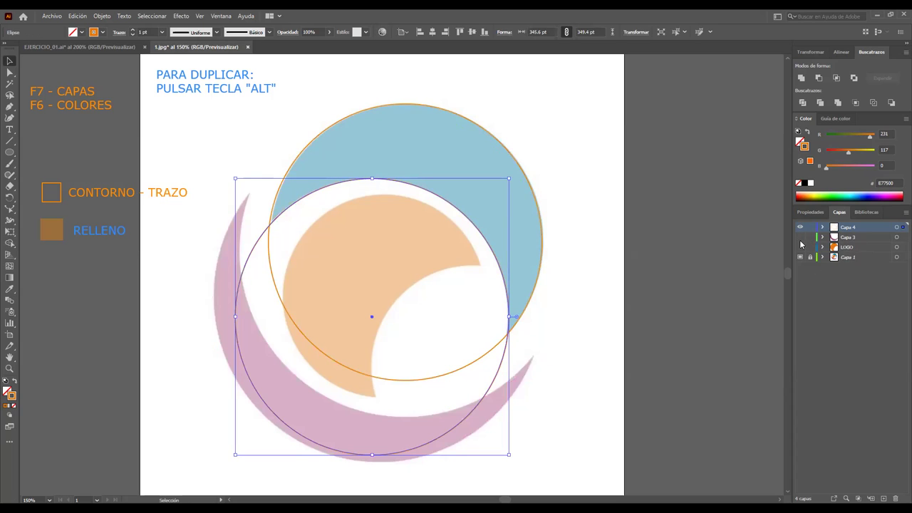
click(837, 194)
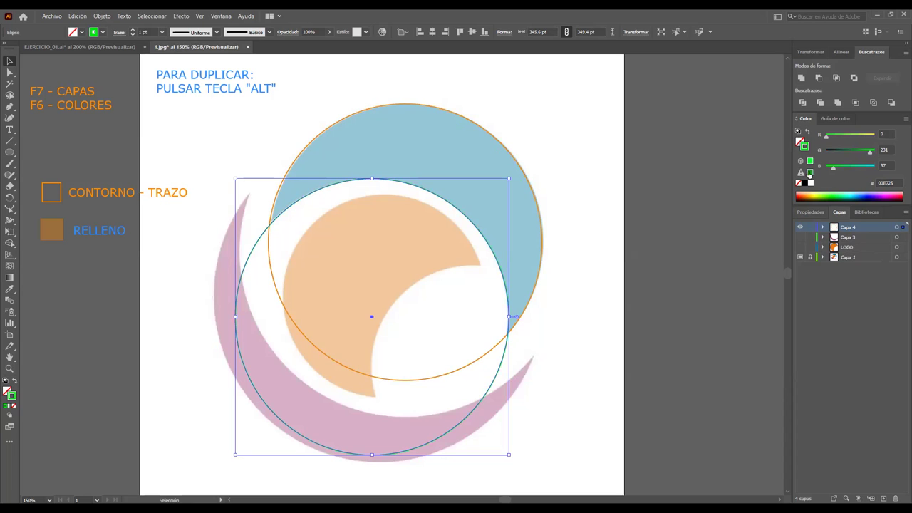
click(799, 183)
click(800, 142)
click(819, 191)
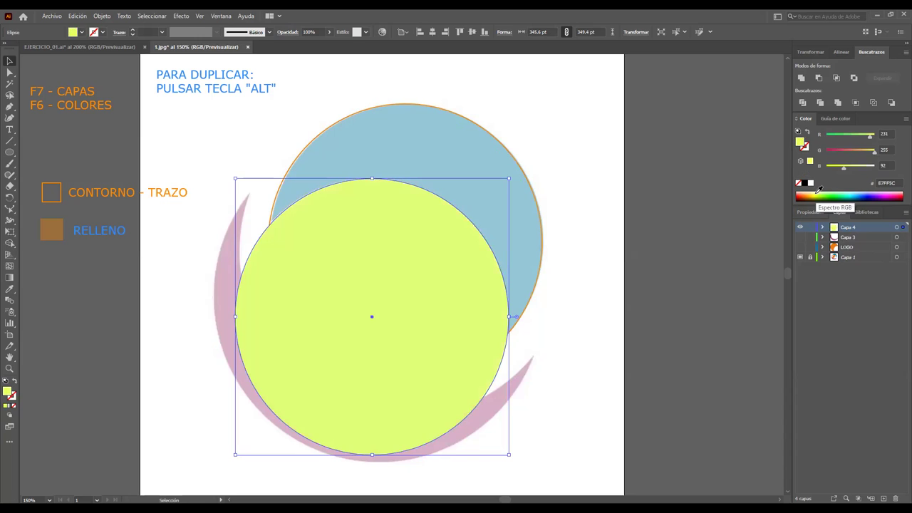
Step: Fill the back circle orange FF982E with no outline, then add the green circle to the selection
click(503, 146)
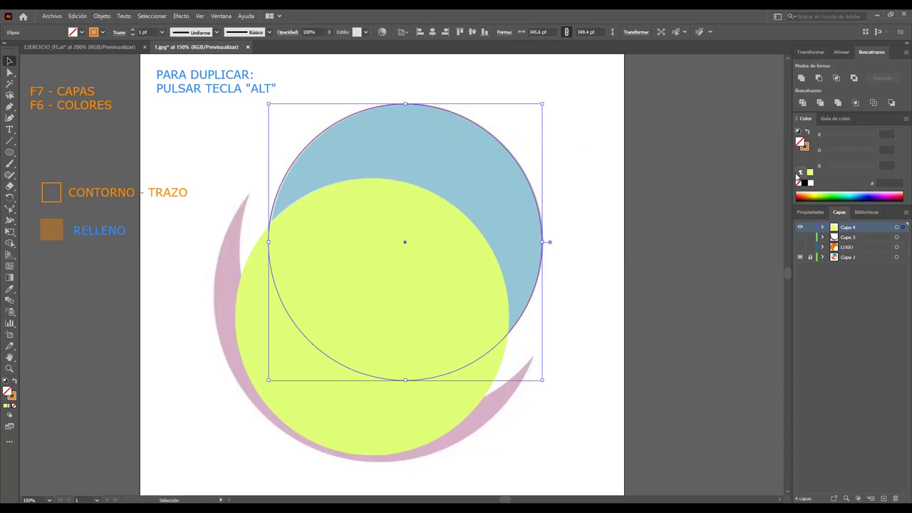
click(807, 193)
click(810, 149)
click(799, 184)
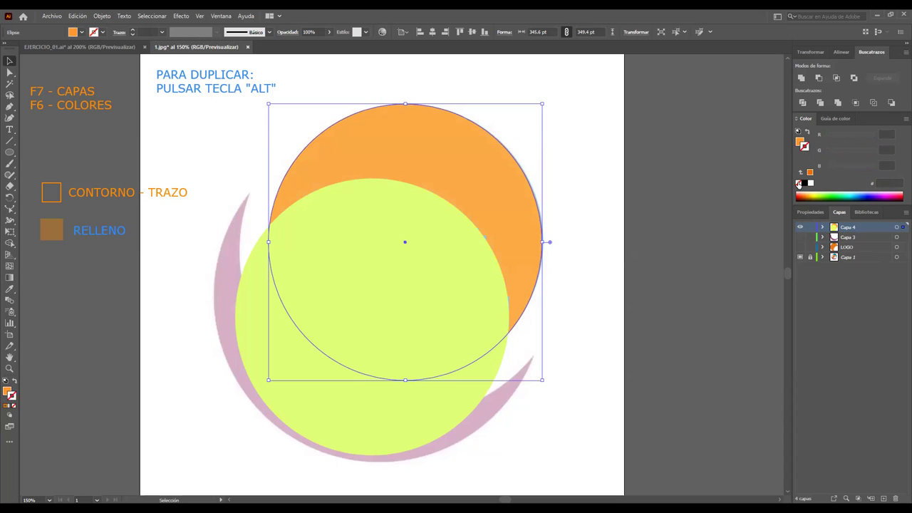
shift+click(468, 232)
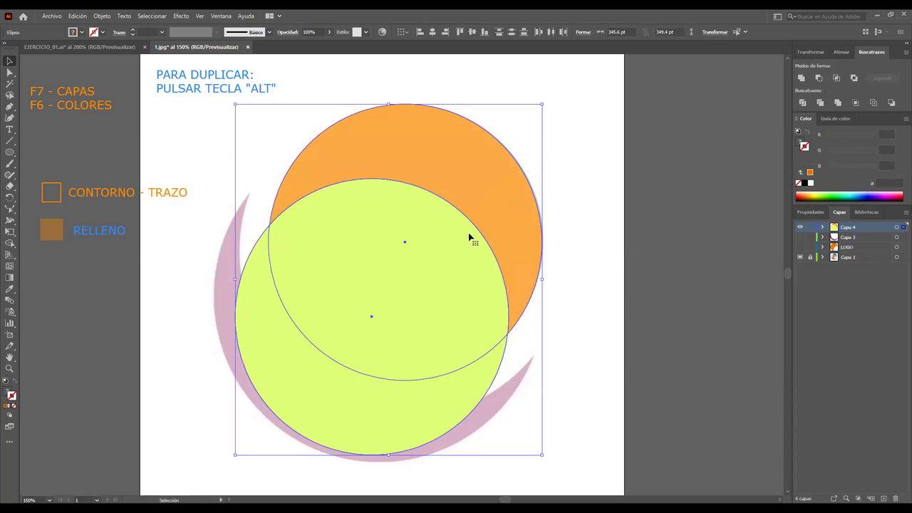
Step: Subtract the front circle from the orange one with Minus Front and clear the crescent's fill
click(818, 79)
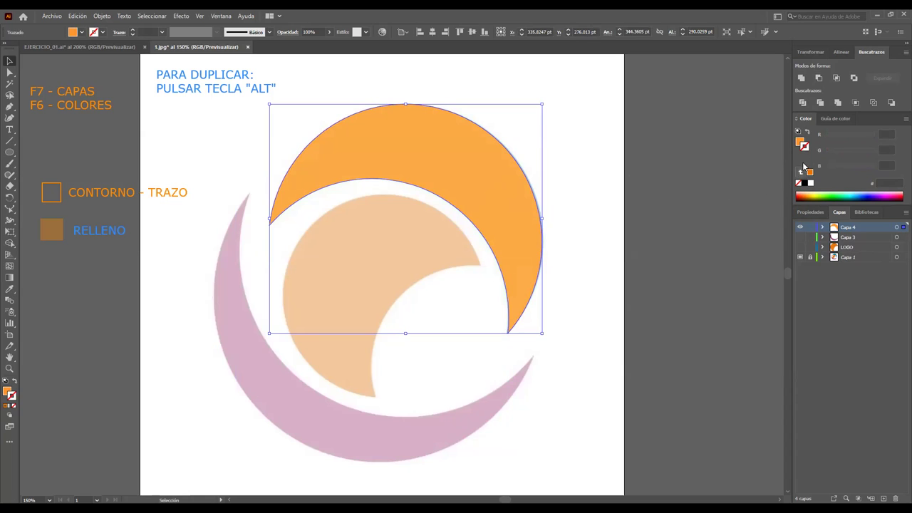
click(800, 141)
click(798, 183)
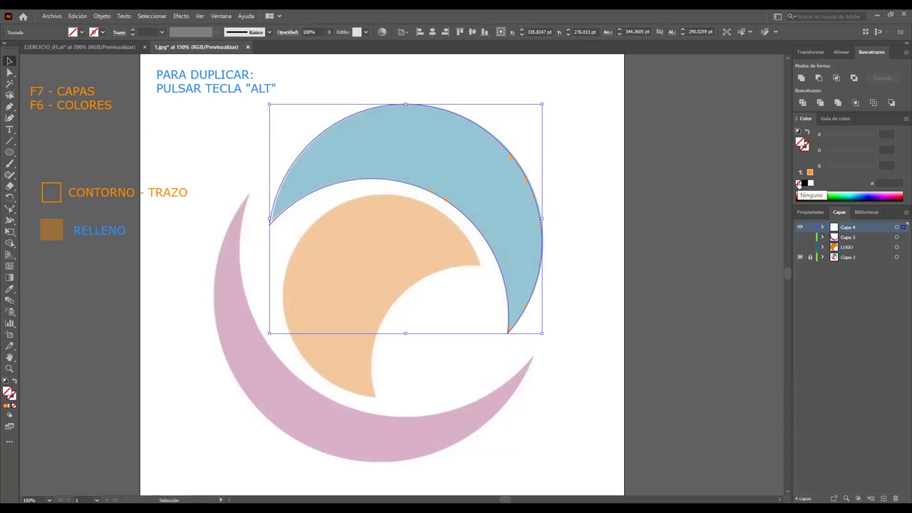
Step: Fill the crescent with the reference's sampled blue 0379A0 and show the Capa 3 and LOGO layers
click(10, 288)
click(433, 166)
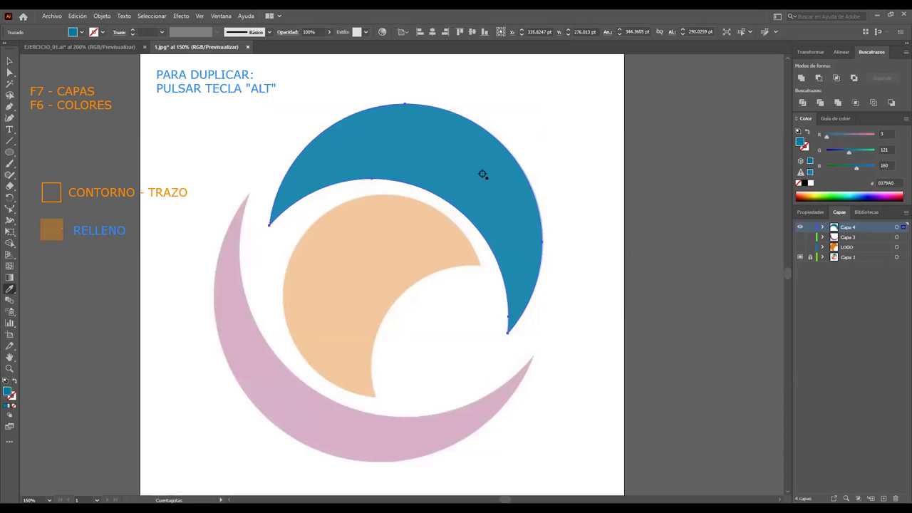
click(10, 62)
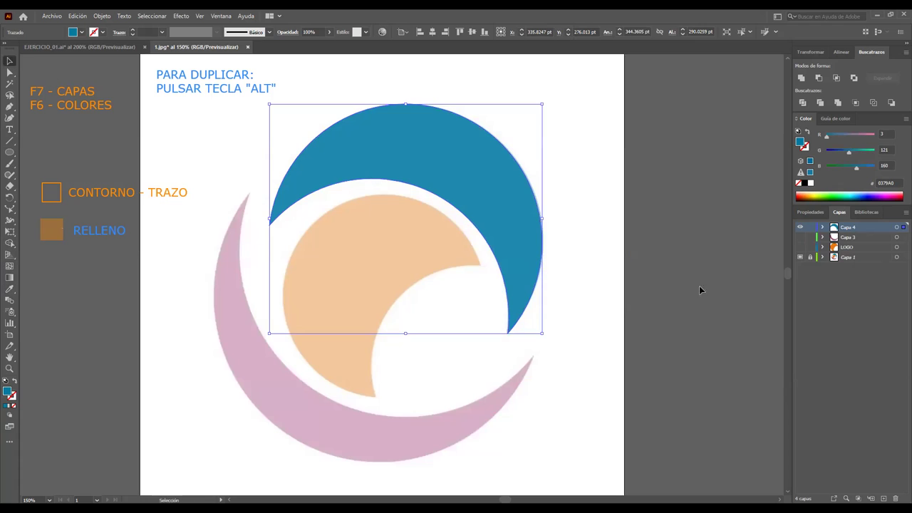
click(799, 238)
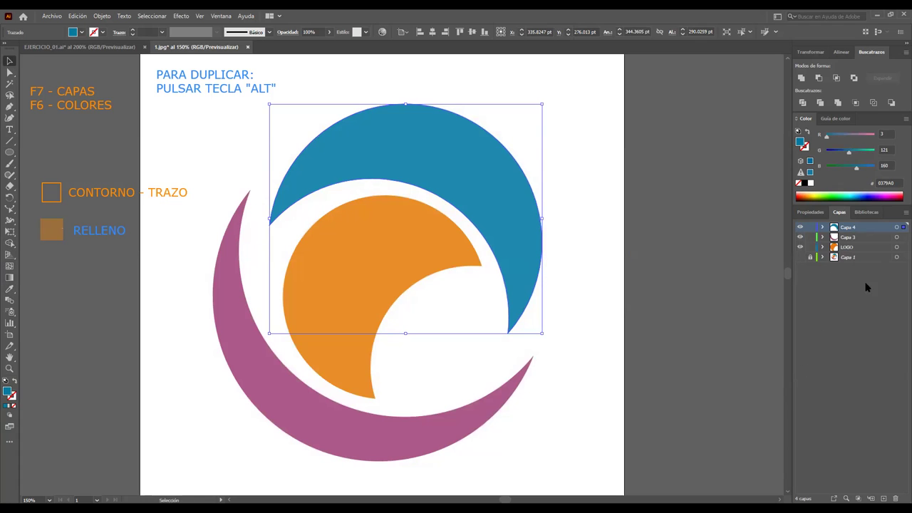
alt+scroll(602, 352, down, 1)
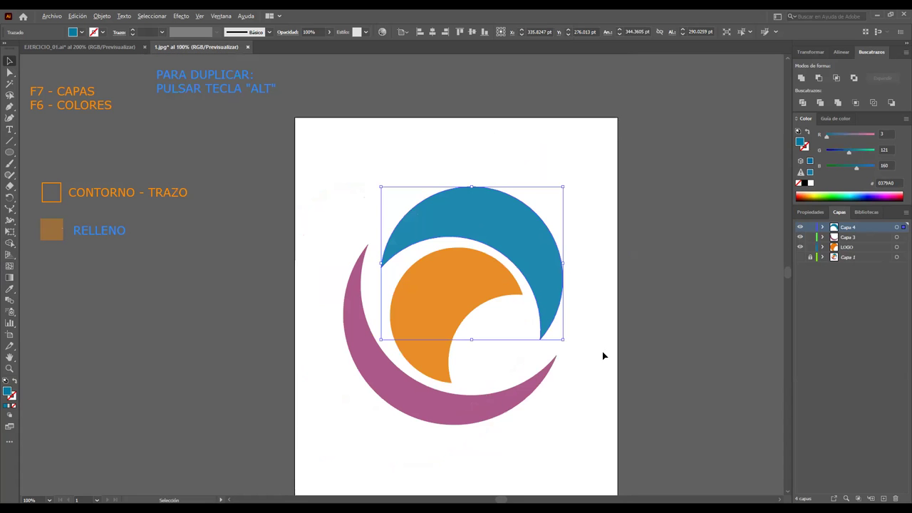
click(622, 256)
drag(302, 164, 619, 461)
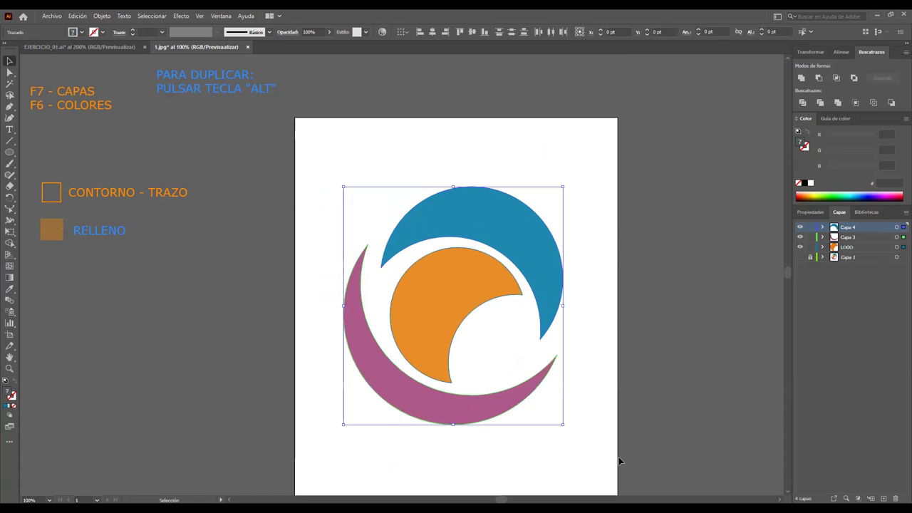
shift+click(857, 250)
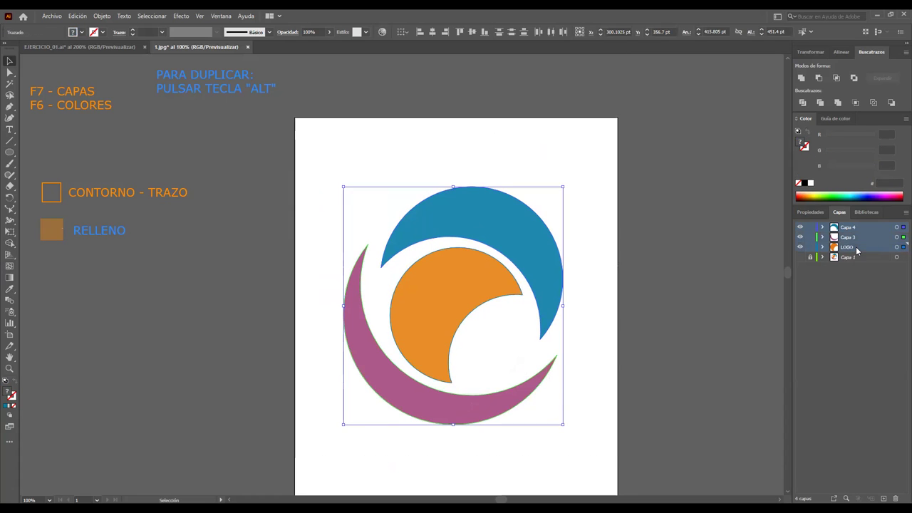
click(899, 247)
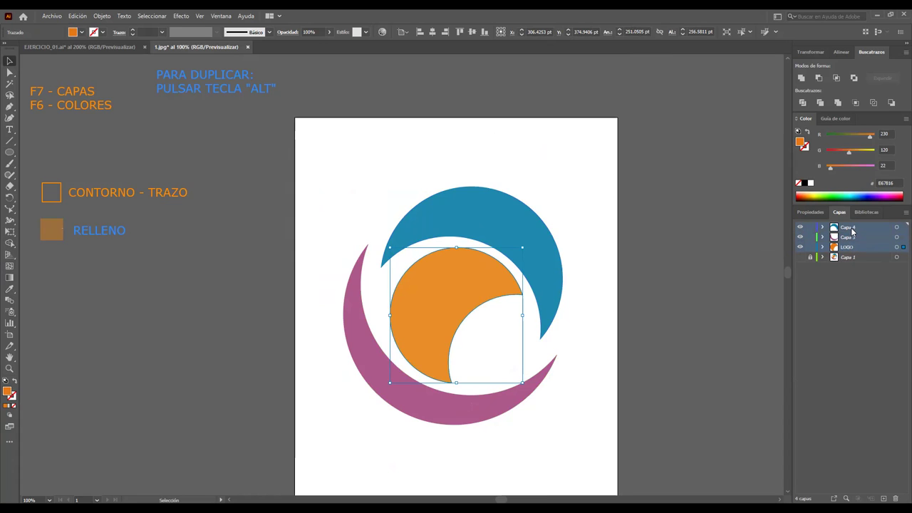
mouse_move(310, 147)
mouse_down()
mouse_move(465, 364)
mouse_move(640, 467)
mouse_up()
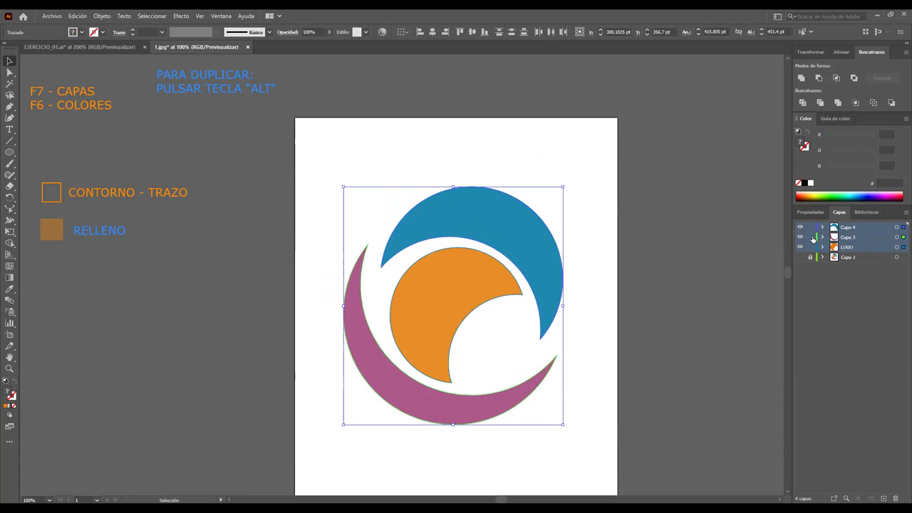
click(898, 228)
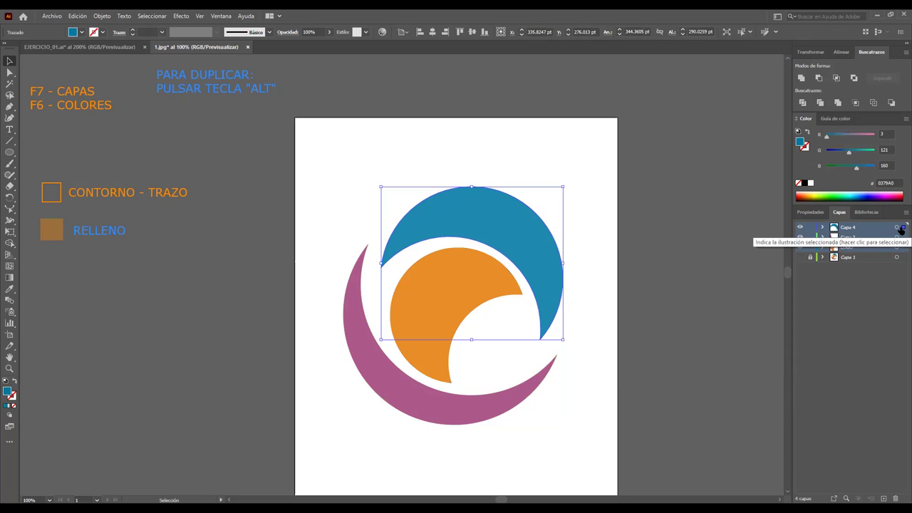
click(899, 237)
click(897, 247)
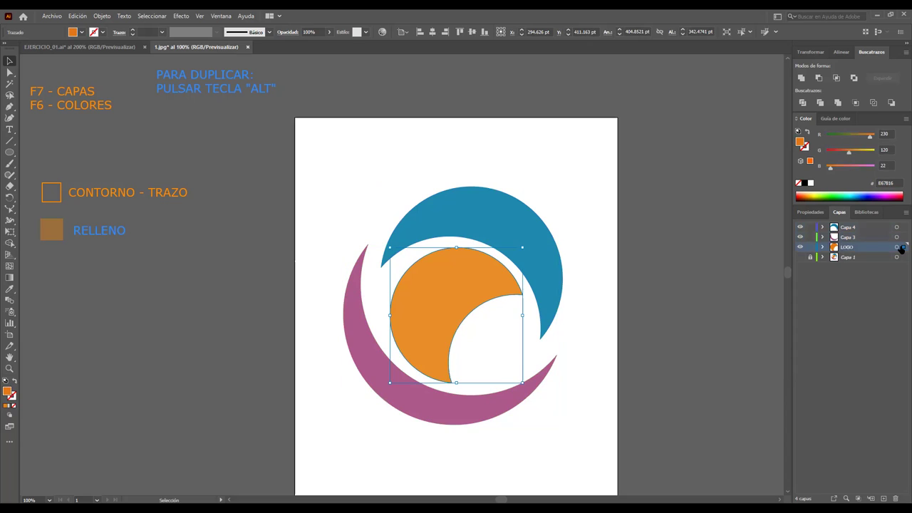
click(902, 237)
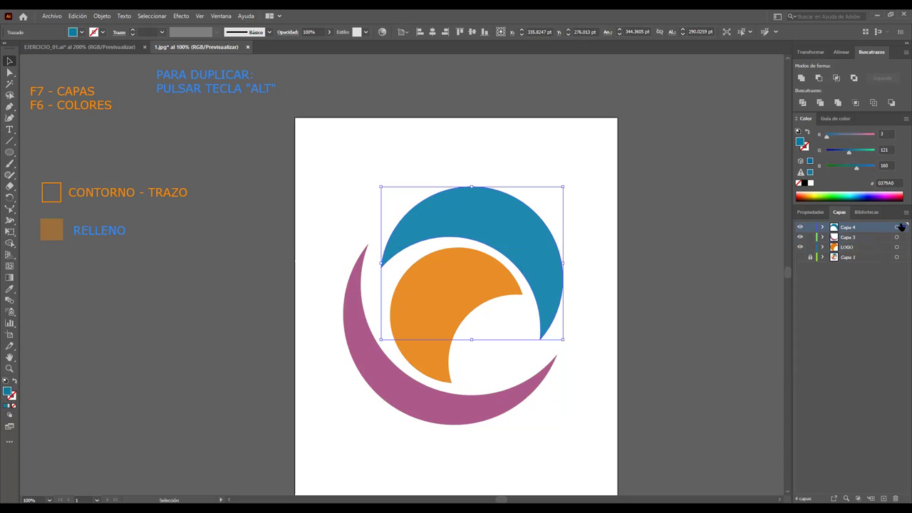
shift+click(899, 237)
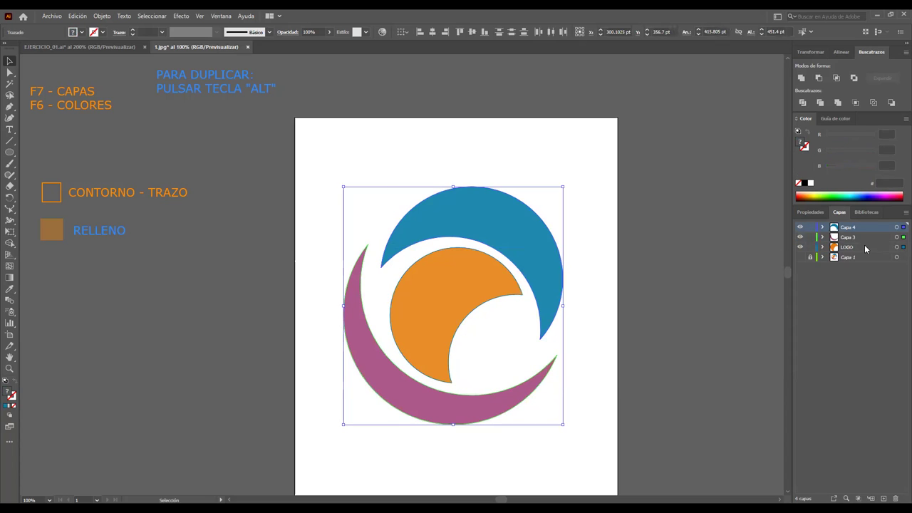
shift+click(865, 245)
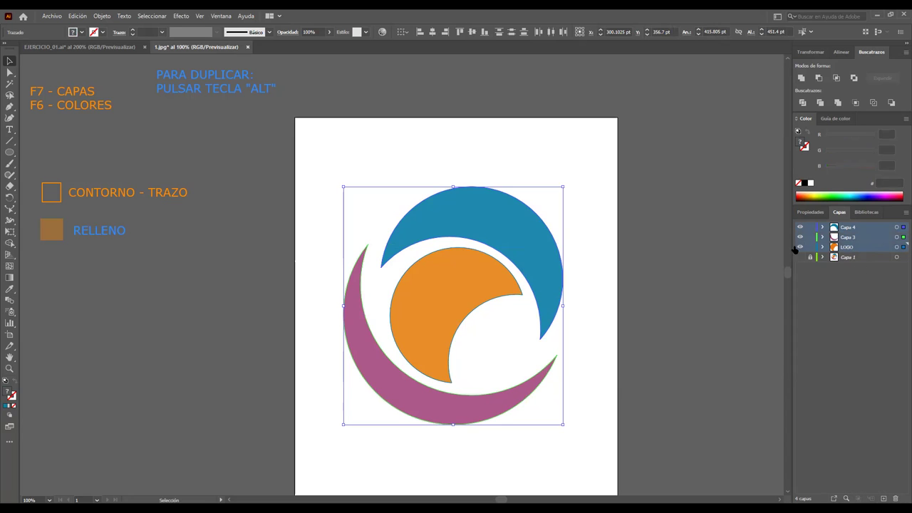
click(593, 163)
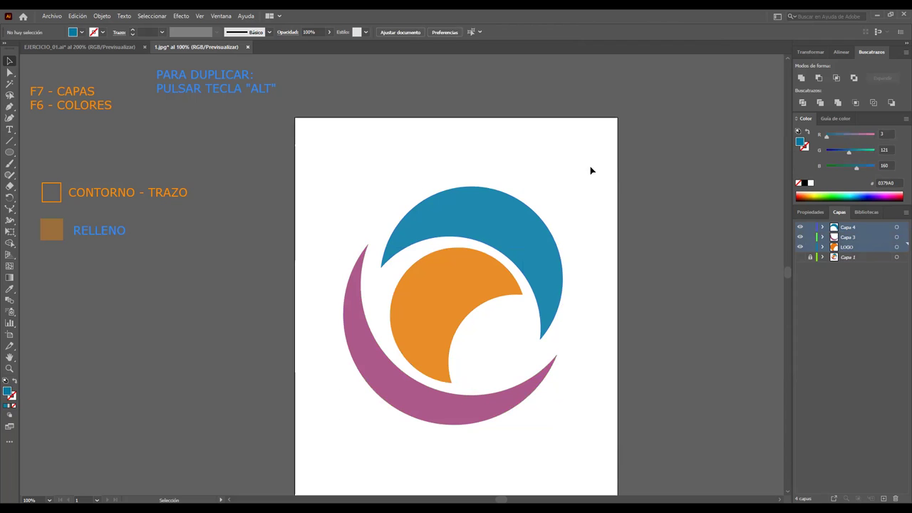
click(498, 205)
click(479, 295)
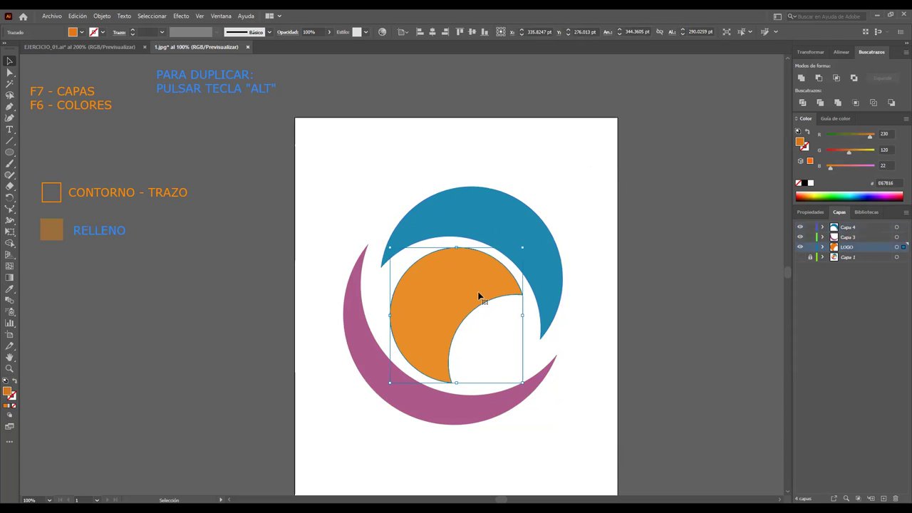
click(477, 392)
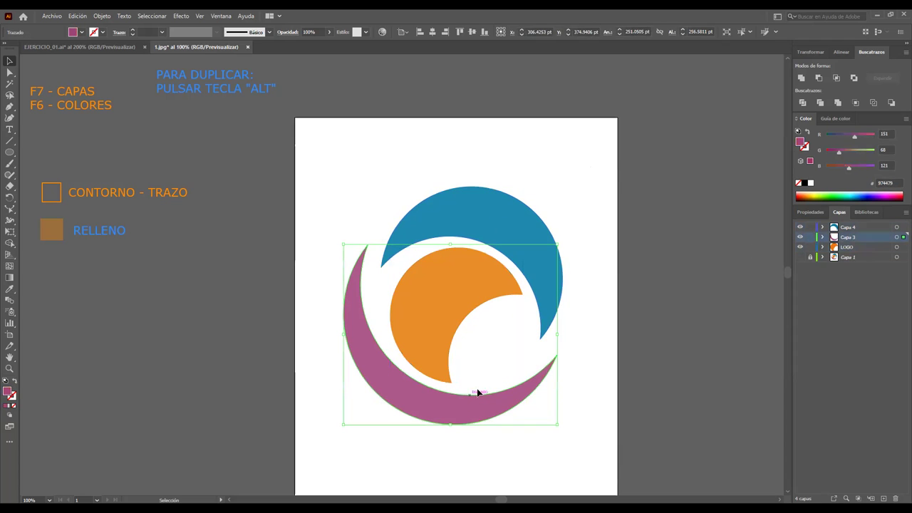
click(601, 192)
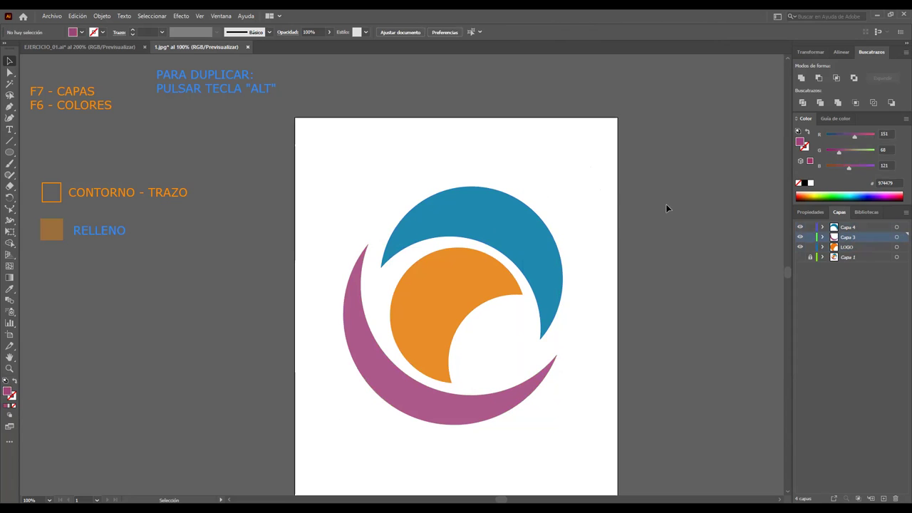
scroll(611, 317, down, 1)
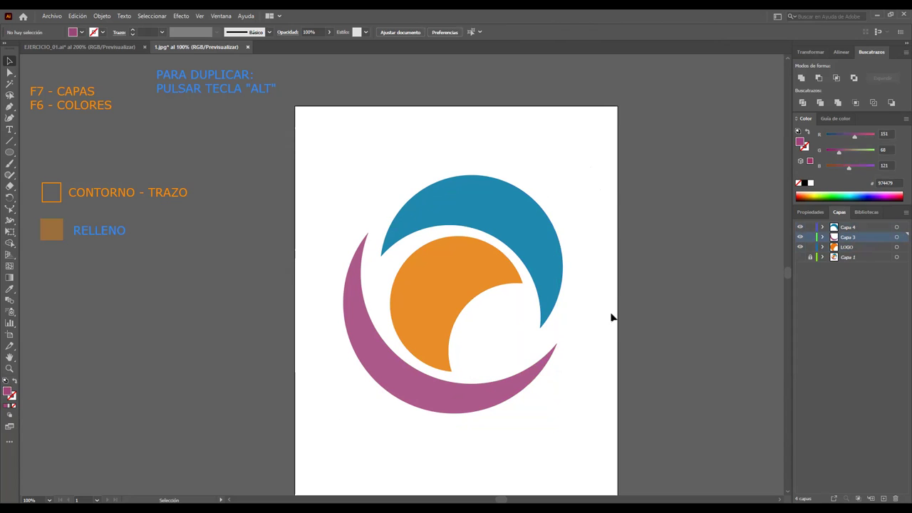
scroll(616, 306, down, 1)
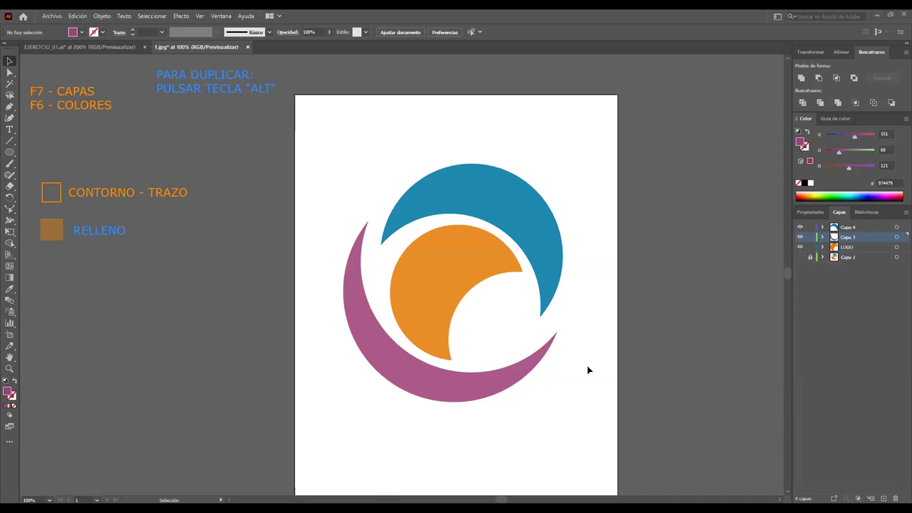
Step: Save the logo to the Desktop as an Illustrator 2020 .ai file named EJERCICIO_1 plus the author's surname
click(51, 16)
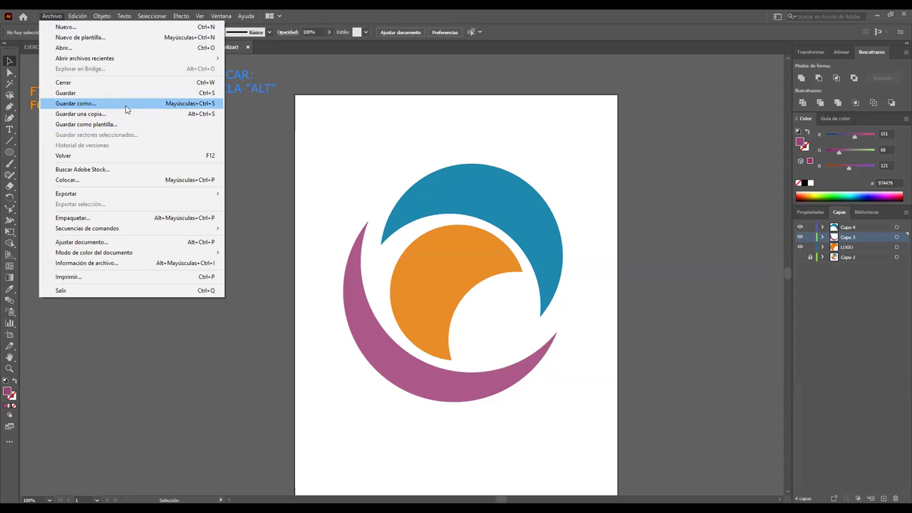
click(127, 104)
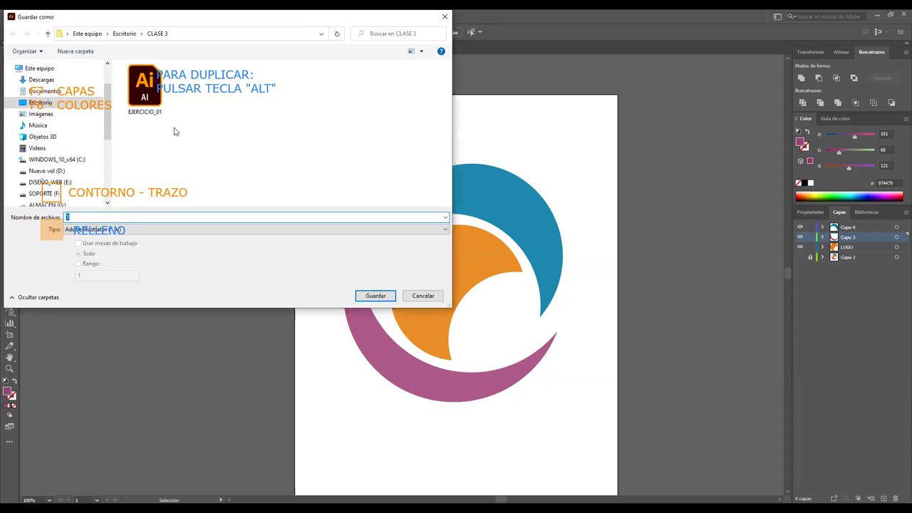
click(35, 102)
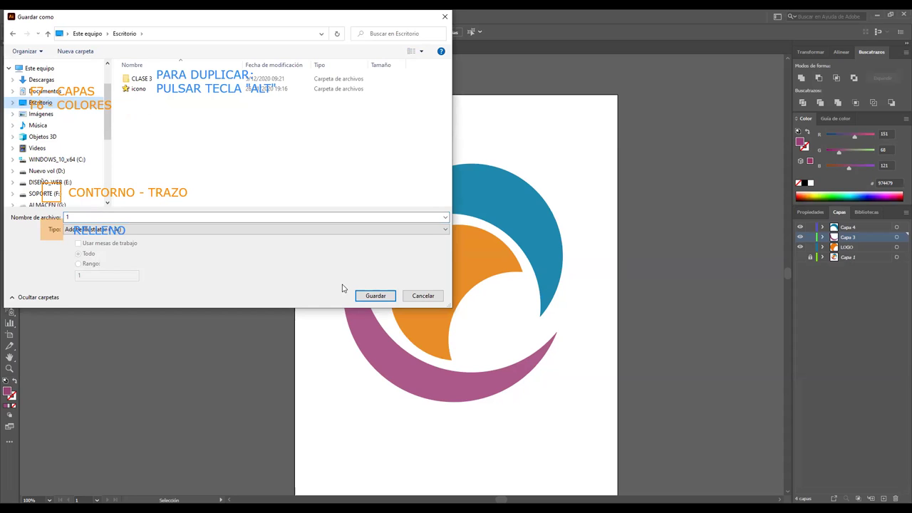
click(300, 216)
text(EJERCICIO_1_CÉSPEDES)
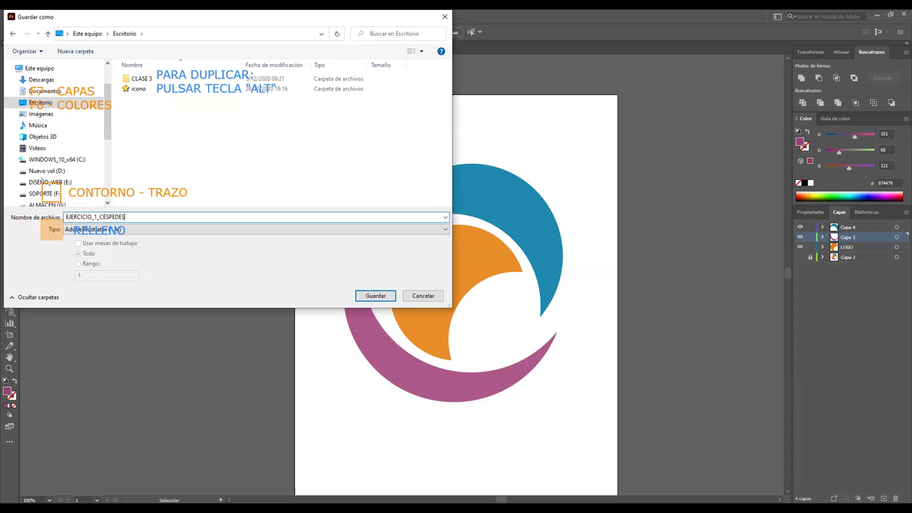
click(375, 296)
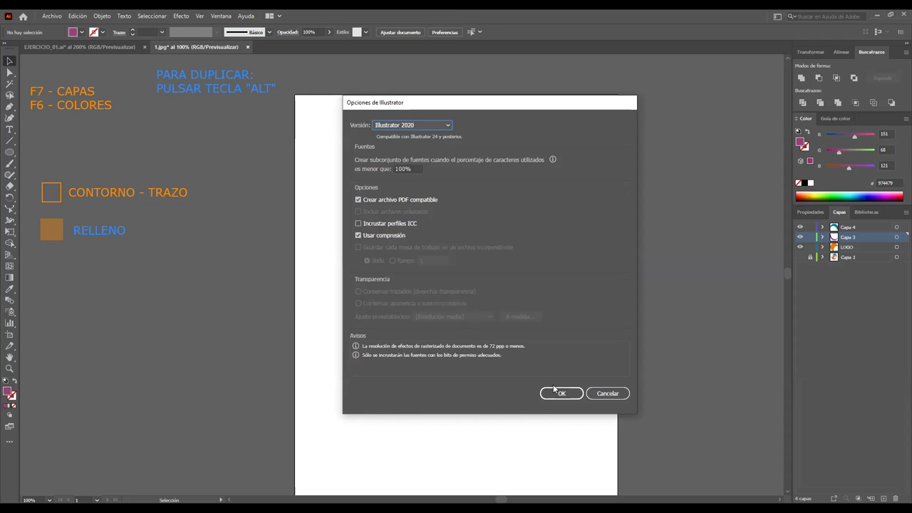
click(558, 394)
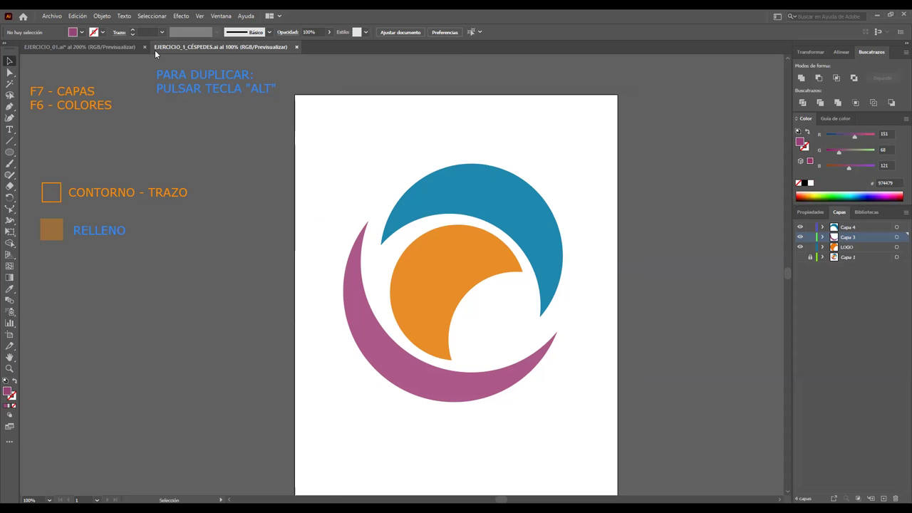
Step: Close the EJERCICIO_01 document without saving changes
click(114, 47)
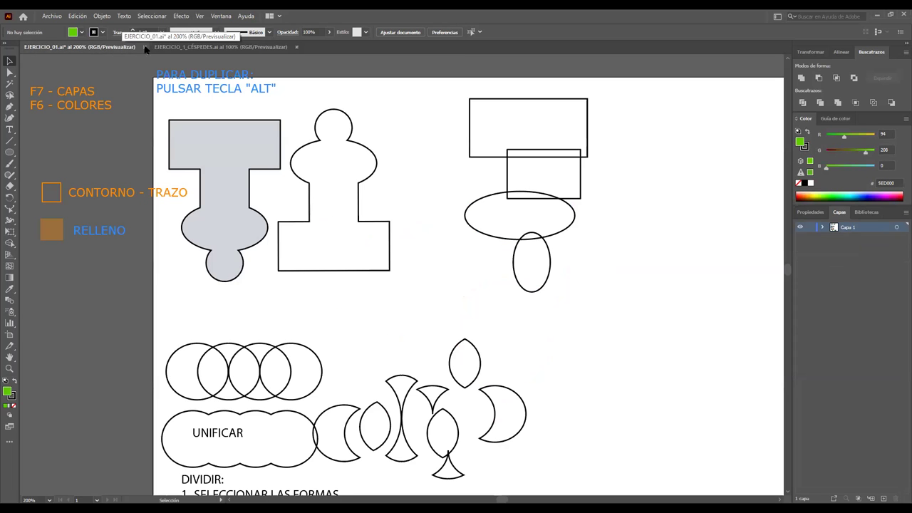
click(145, 48)
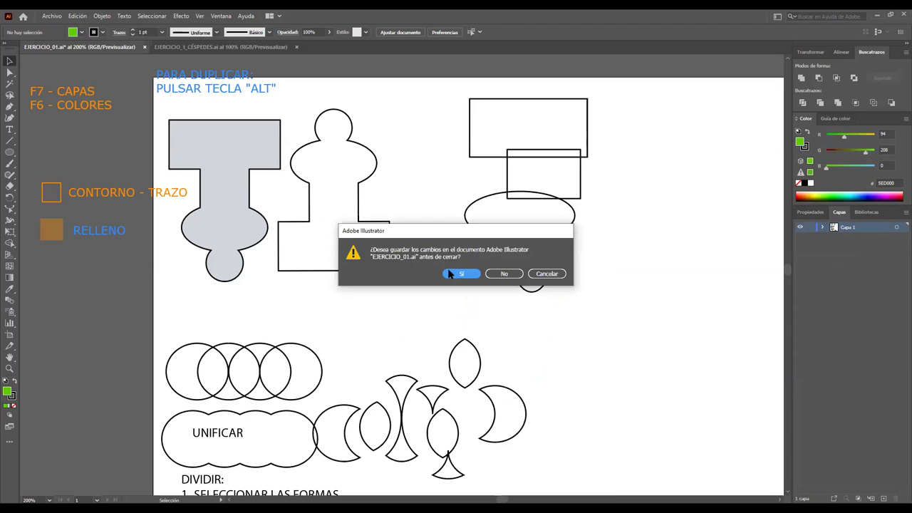
click(507, 274)
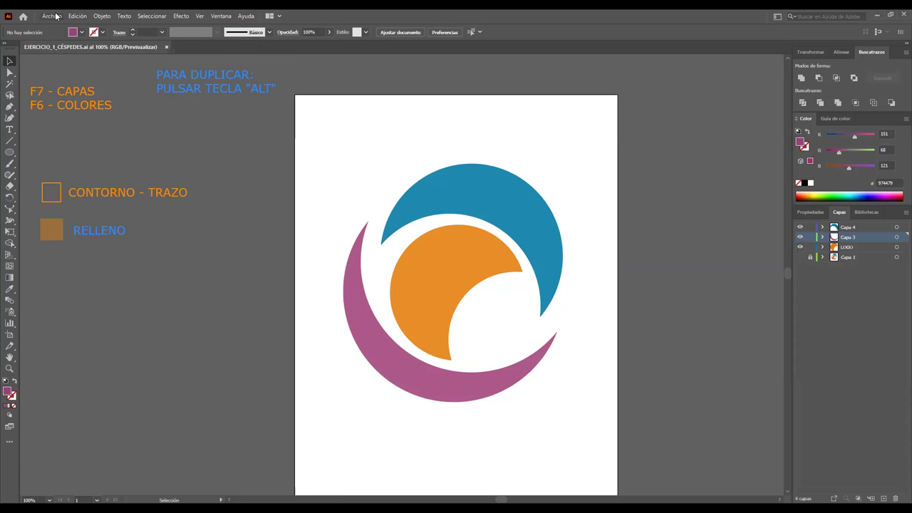
Step: Open reference image 2 from the CLASE 3 folder
click(52, 16)
click(65, 45)
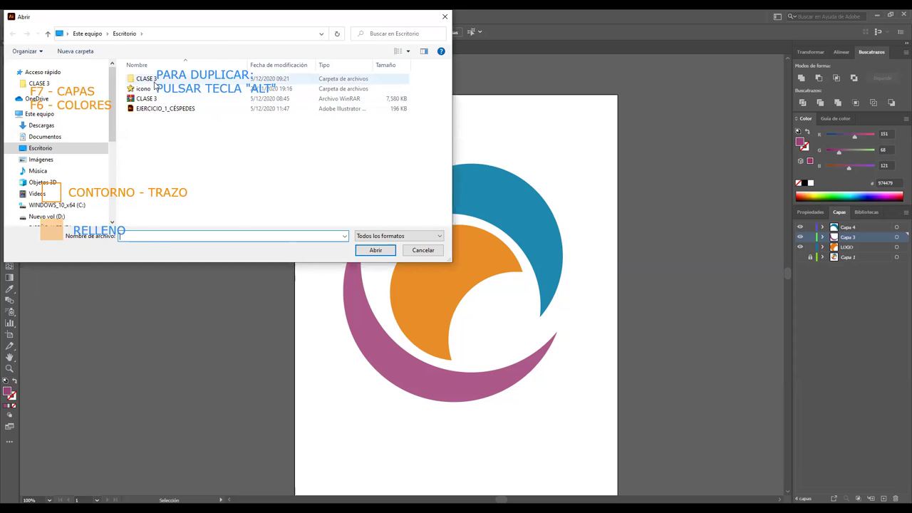
double_click(152, 80)
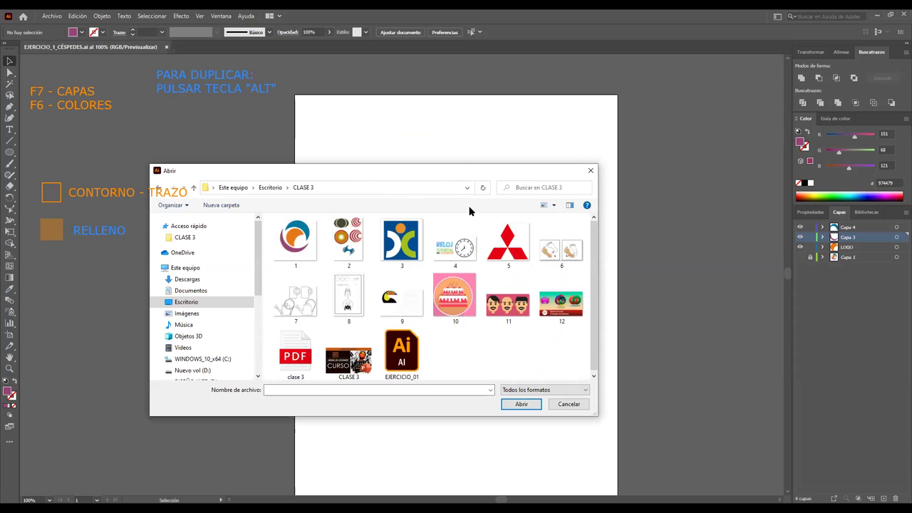
click(349, 242)
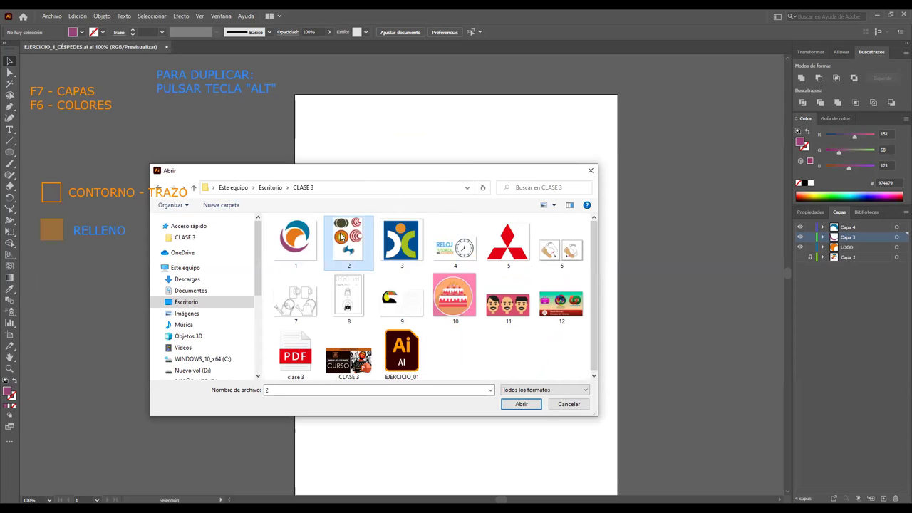
click(528, 407)
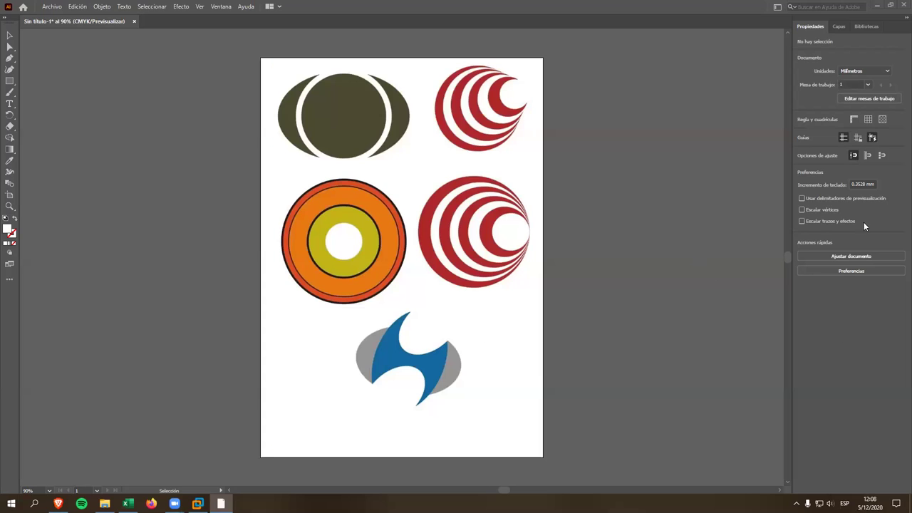
Step: Add a new layer Capa 2 and bring the blue-grey logo into view
click(840, 27)
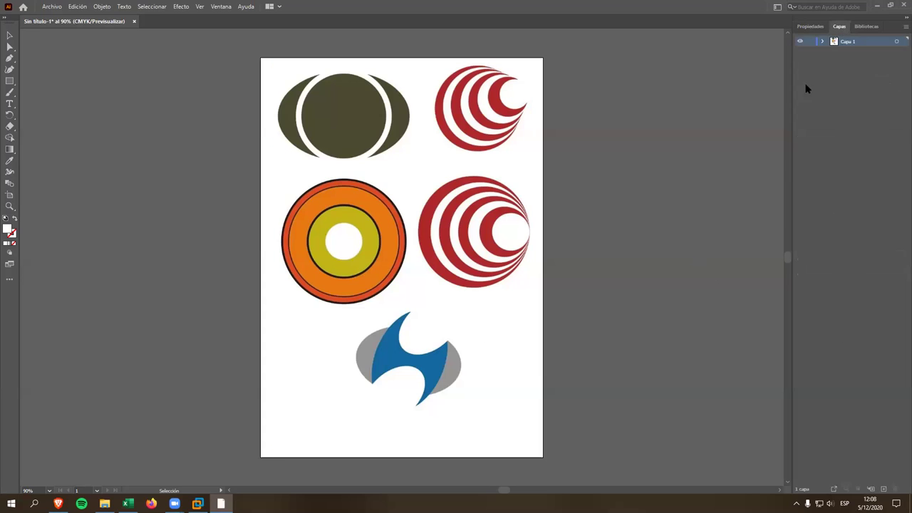
click(885, 488)
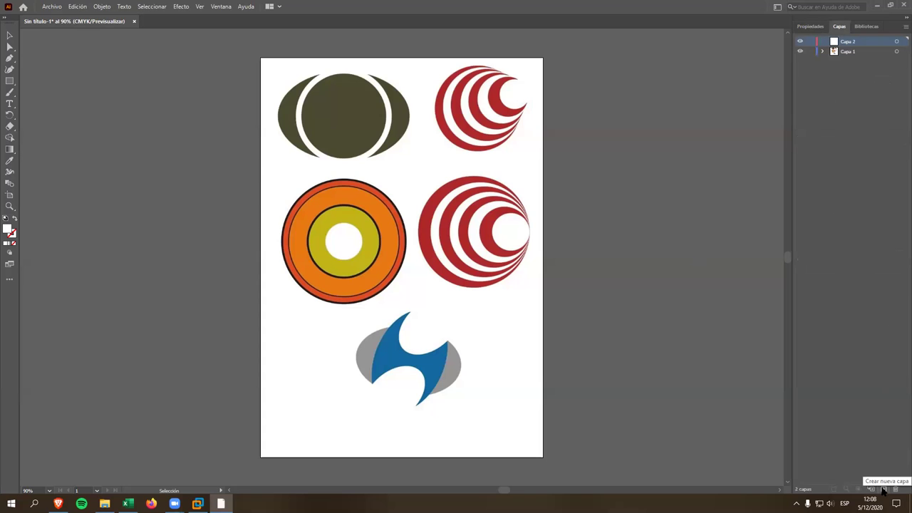
key(a)
scroll(502, 277, left, 1)
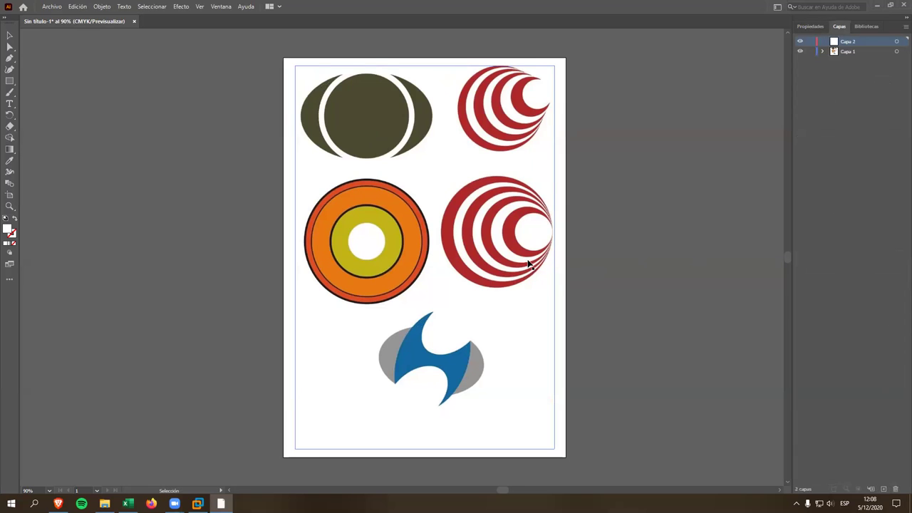
scroll(531, 267, up, 1)
scroll(522, 277, up, 4)
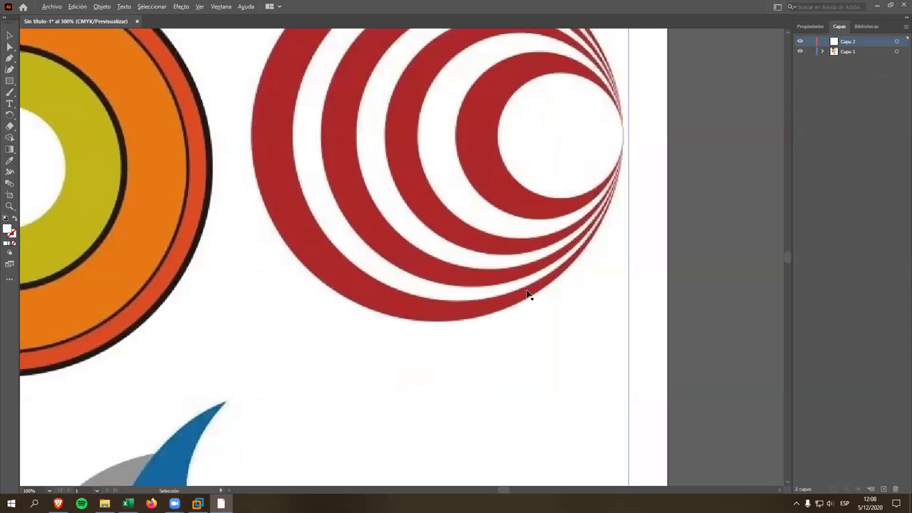
scroll(534, 332, down, 5)
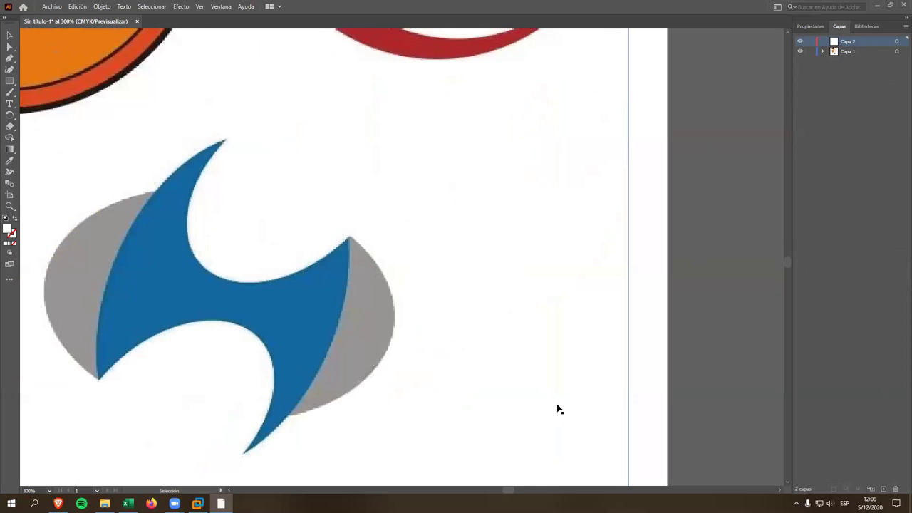
scroll(558, 409, down, 1)
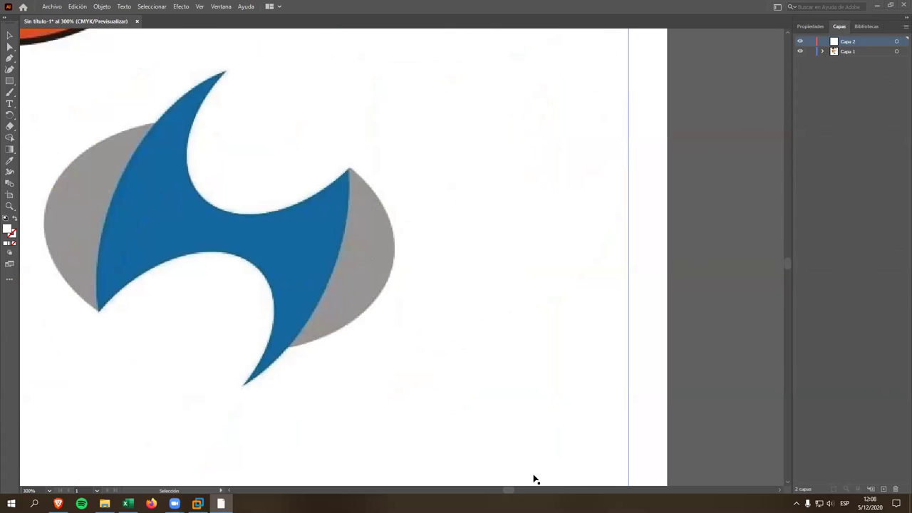
scroll(534, 479, left, 3)
scroll(534, 478, left, 2)
scroll(535, 479, right, 4)
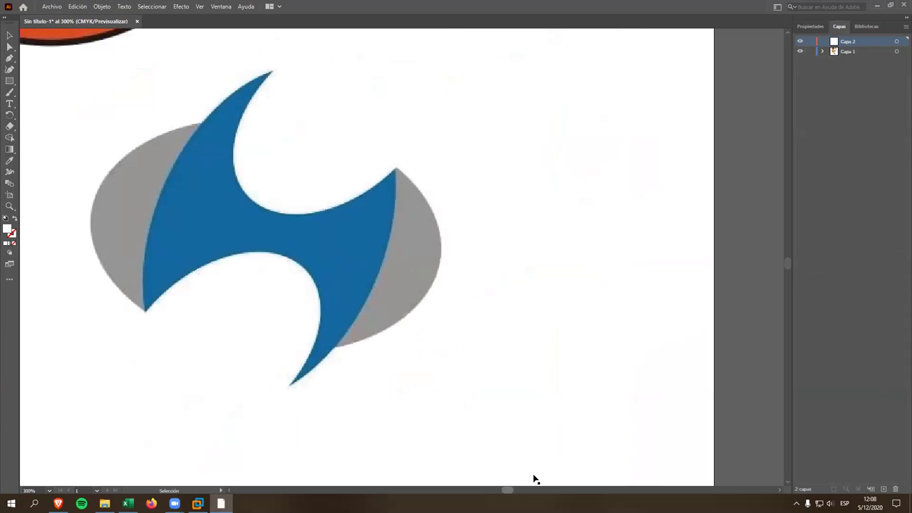
scroll(538, 421, left, 2)
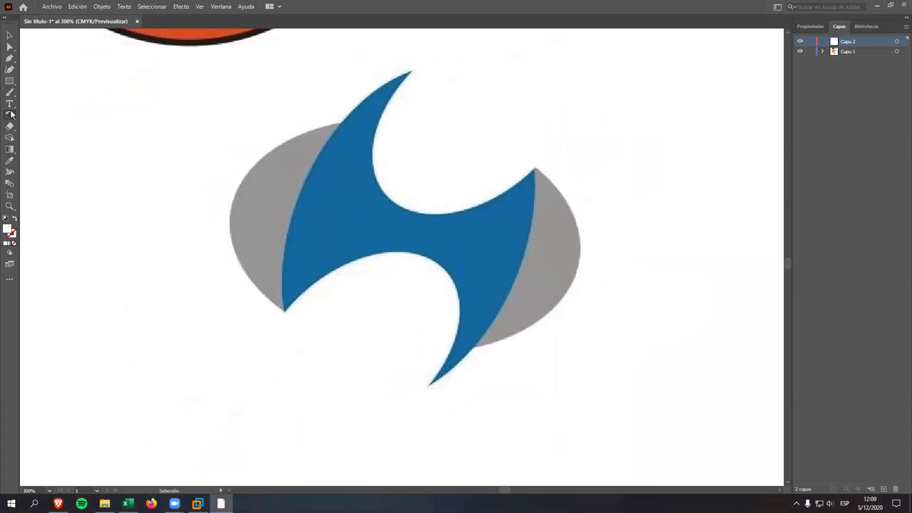
Step: Draw an ellipse of about 74 × 53 mm covering the logo's grey oval
drag(9, 80, 60, 104)
drag(5, 83, 88, 94)
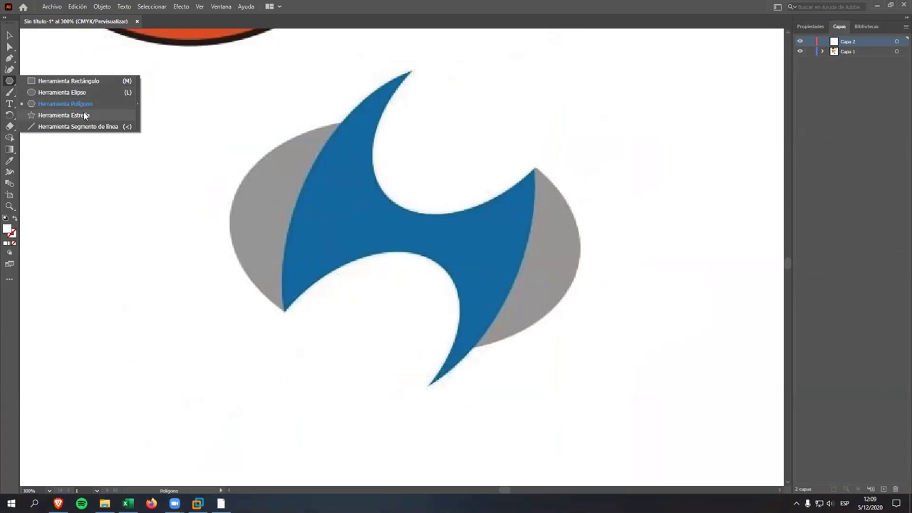
mouse_move(246, 122)
mouse_down()
mouse_move(476, 270)
mouse_move(573, 354)
mouse_up()
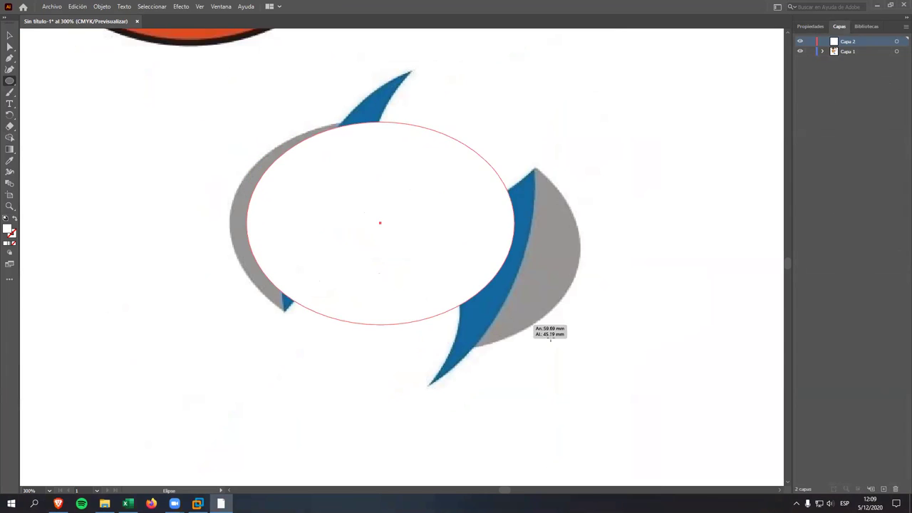
drag(573, 354, 579, 360)
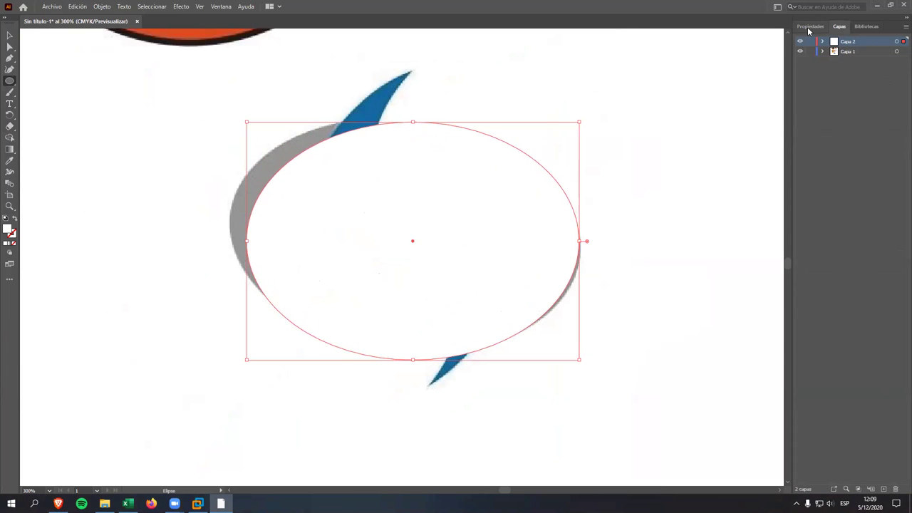
Step: Open the Pathfinder (Buscatrazos) panel and dock it in the right-hand dock
click(220, 7)
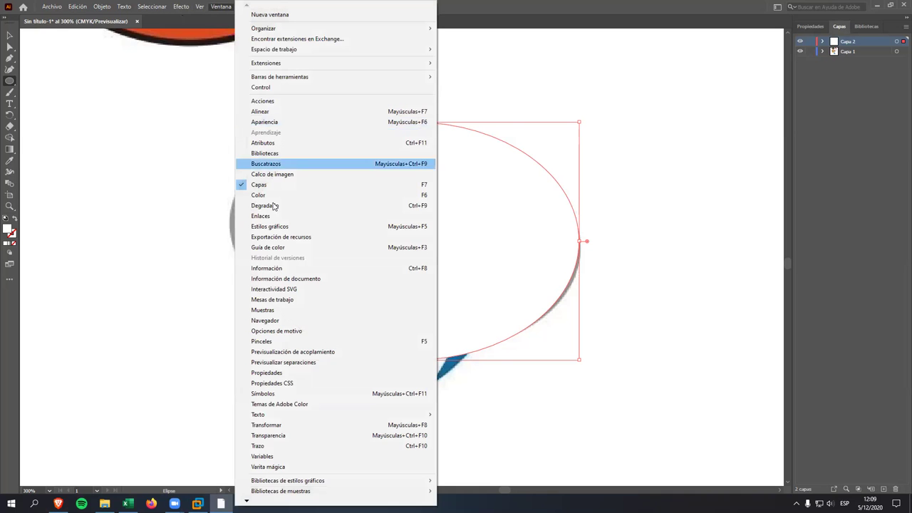
click(291, 165)
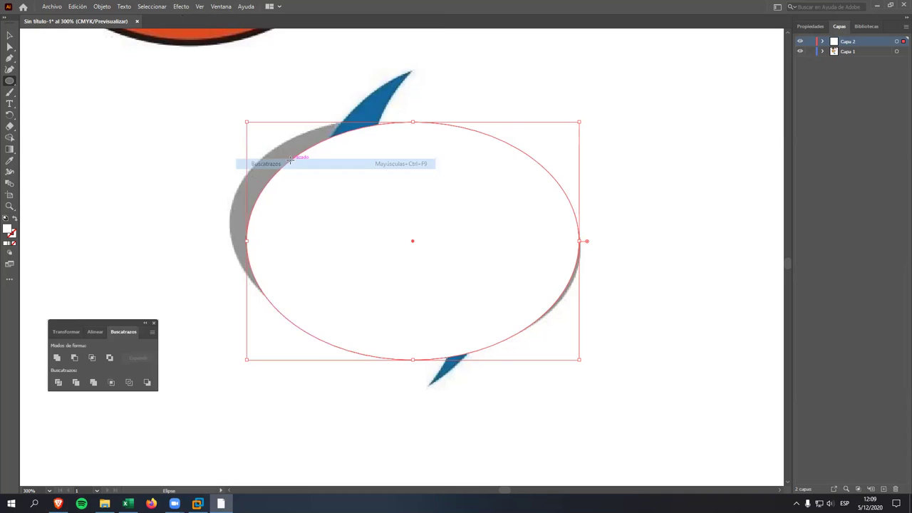
click(221, 7)
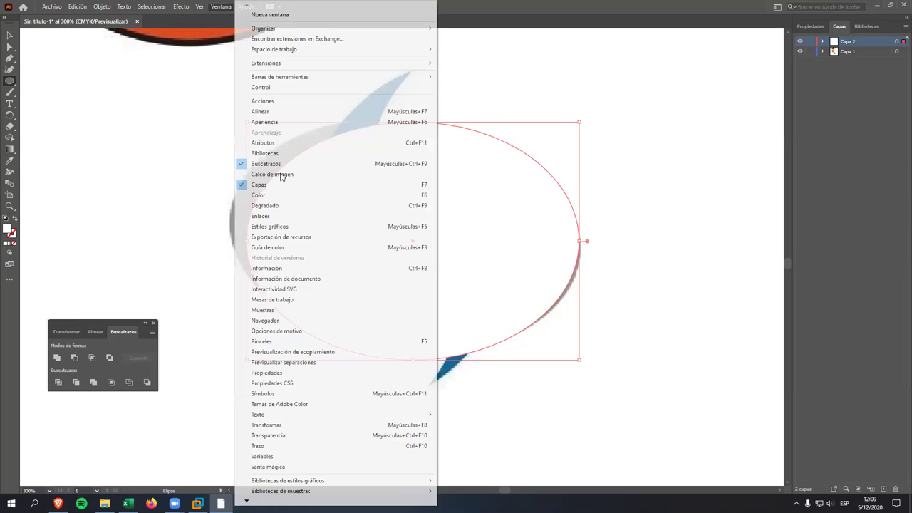
click(97, 324)
drag(97, 324, 832, 25)
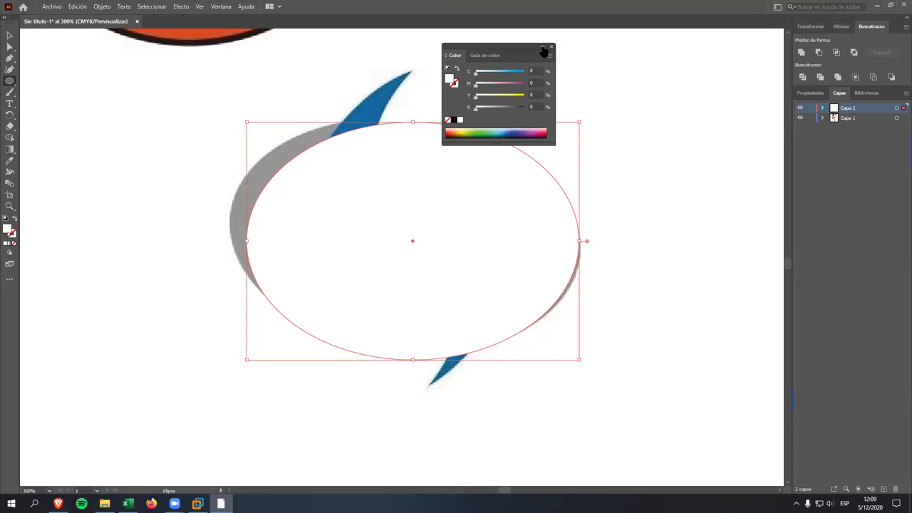
Step: Dock the Color panel with CMYK sliders above the layers list and fill the ellipse black
drag(507, 49, 855, 94)
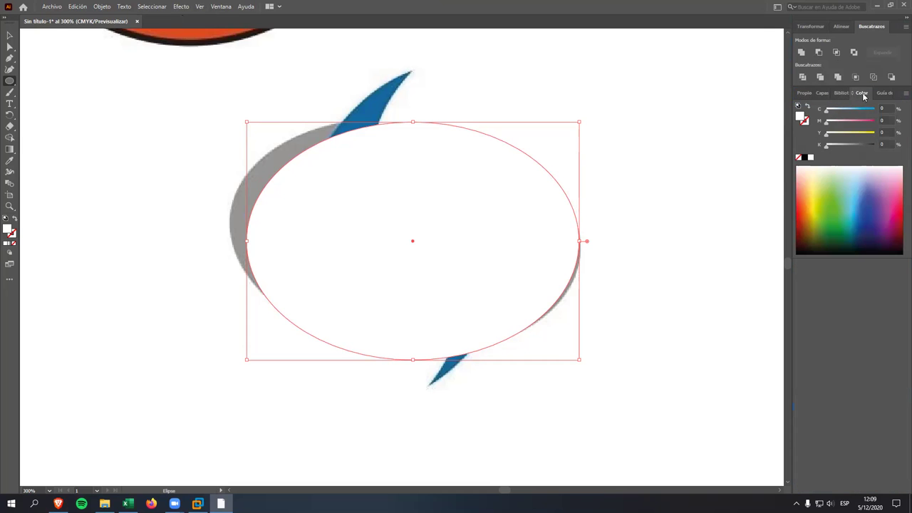
drag(862, 96, 755, 126)
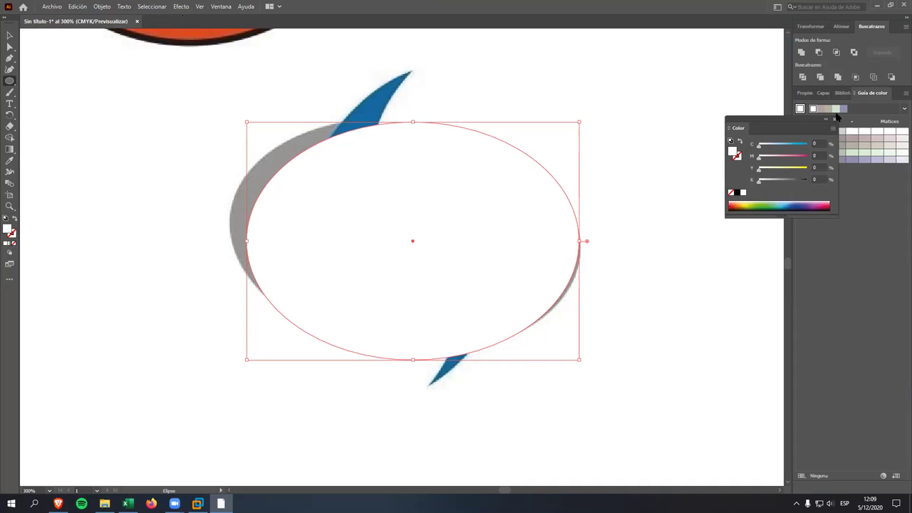
mouse_move(872, 94)
mouse_down()
mouse_move(782, 121)
mouse_move(774, 218)
mouse_up()
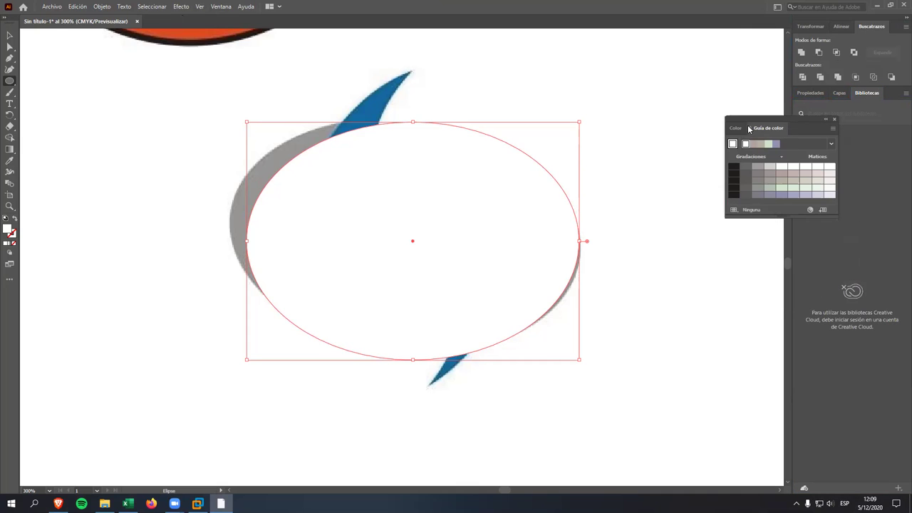
click(735, 128)
mouse_move(757, 118)
mouse_down()
mouse_move(788, 117)
mouse_move(830, 88)
mouse_up()
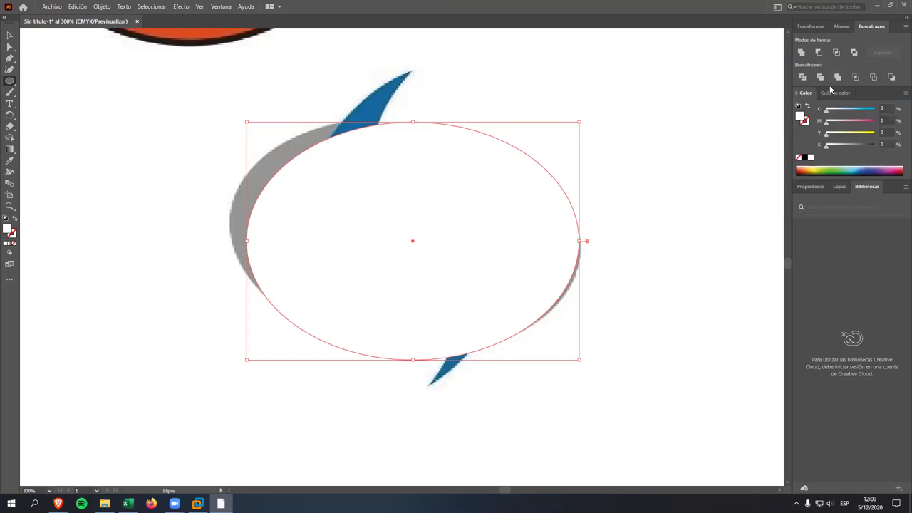
click(839, 186)
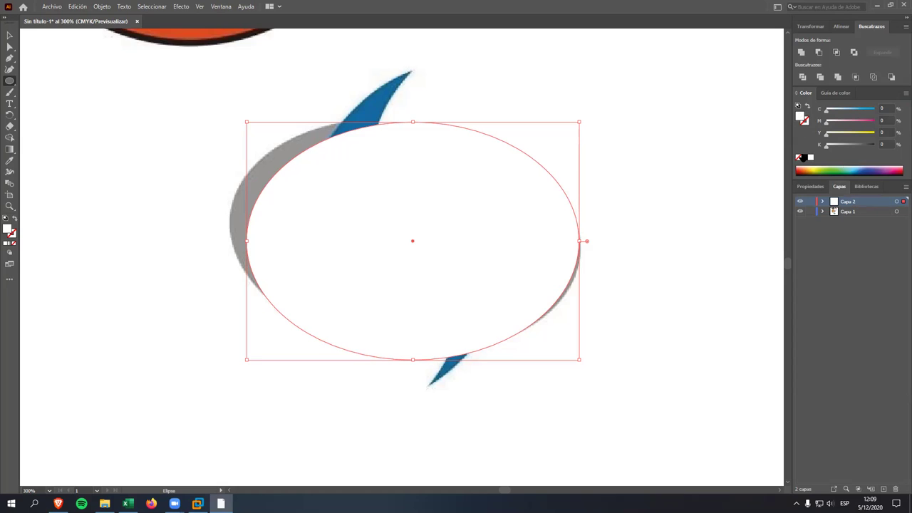
click(803, 157)
Step: Give the ellipse a gold outline and no fill
click(831, 169)
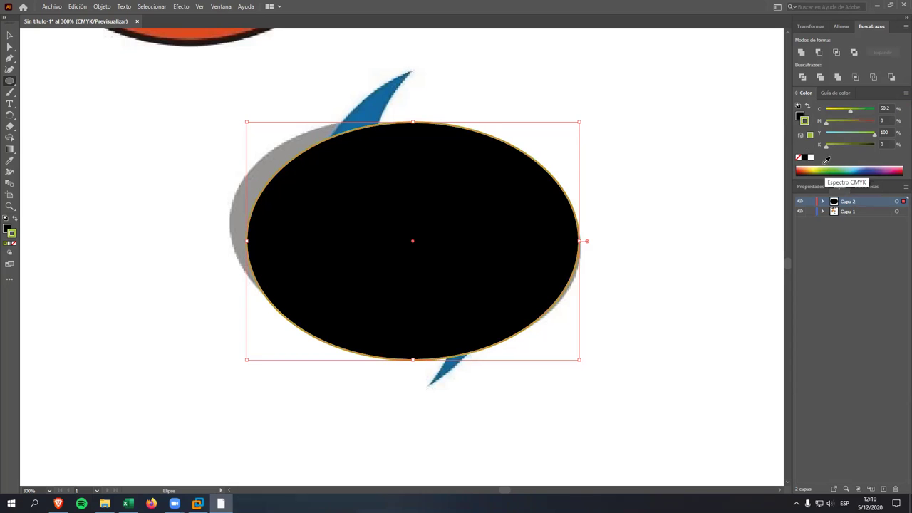
click(800, 117)
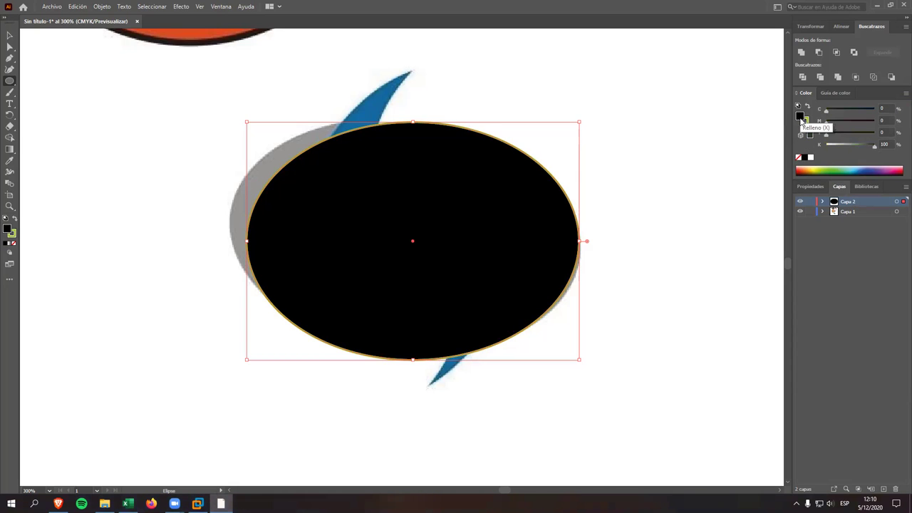
click(799, 157)
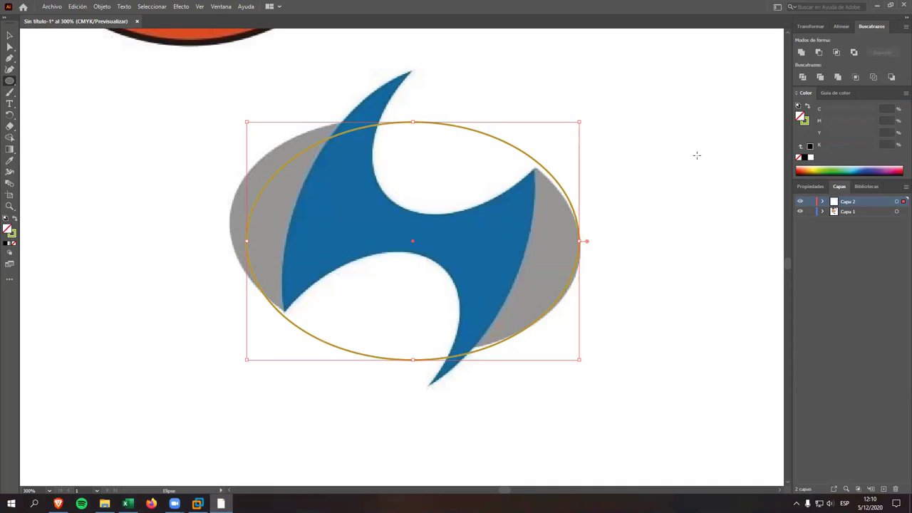
Step: Position and stretch the ellipse on Capa 2 to match the reference's grey oval
click(10, 35)
drag(488, 148, 504, 166)
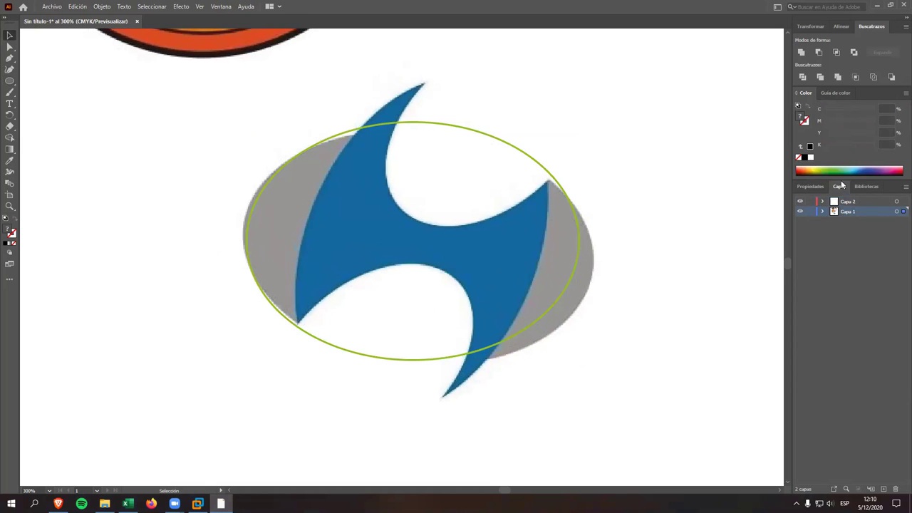
click(846, 203)
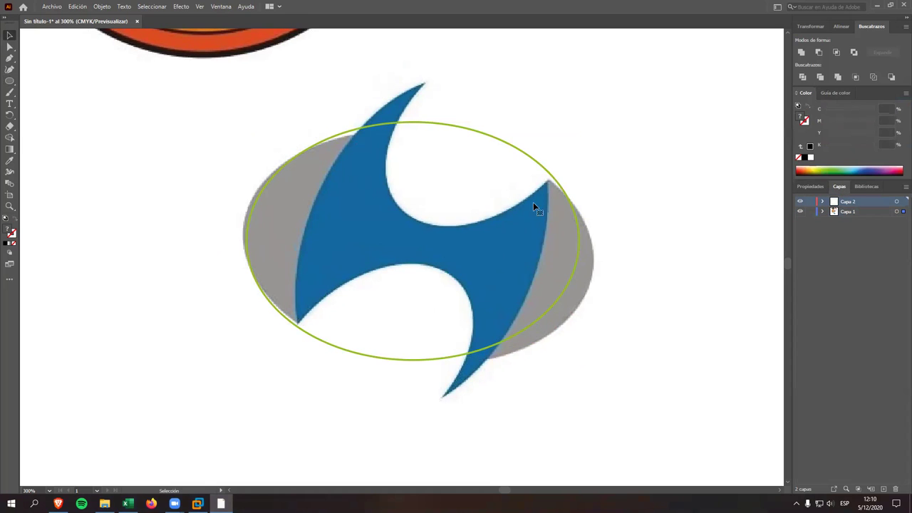
drag(540, 167, 537, 168)
drag(577, 240, 597, 244)
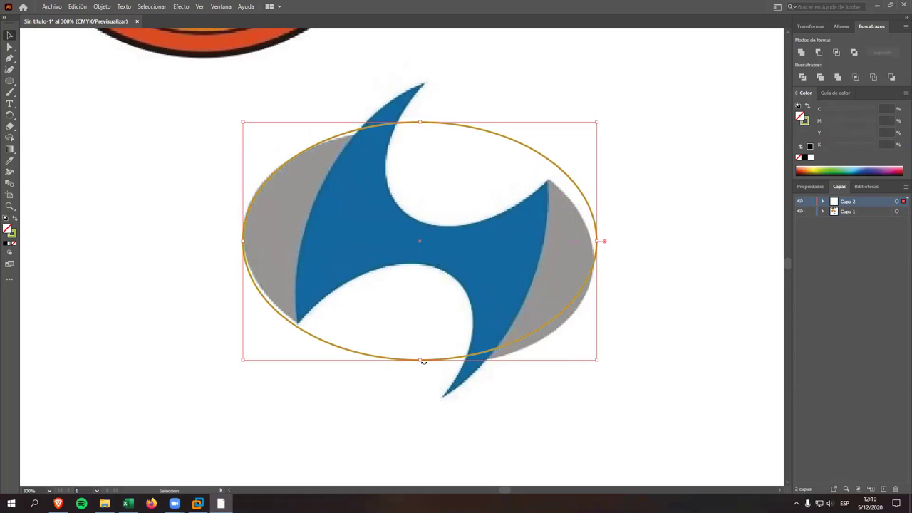
drag(422, 362, 423, 367)
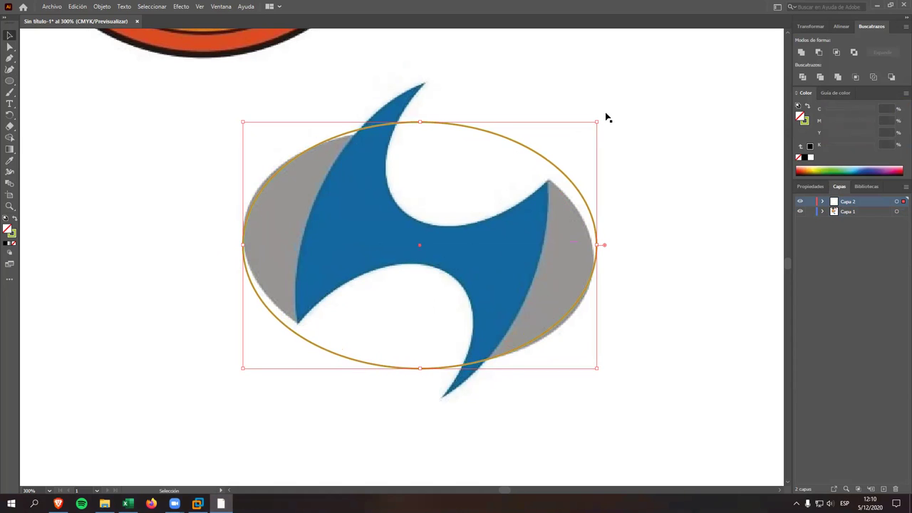
Step: Rotate the ellipse to about 349° and shift it slightly right to align with the oval
drag(598, 119, 617, 152)
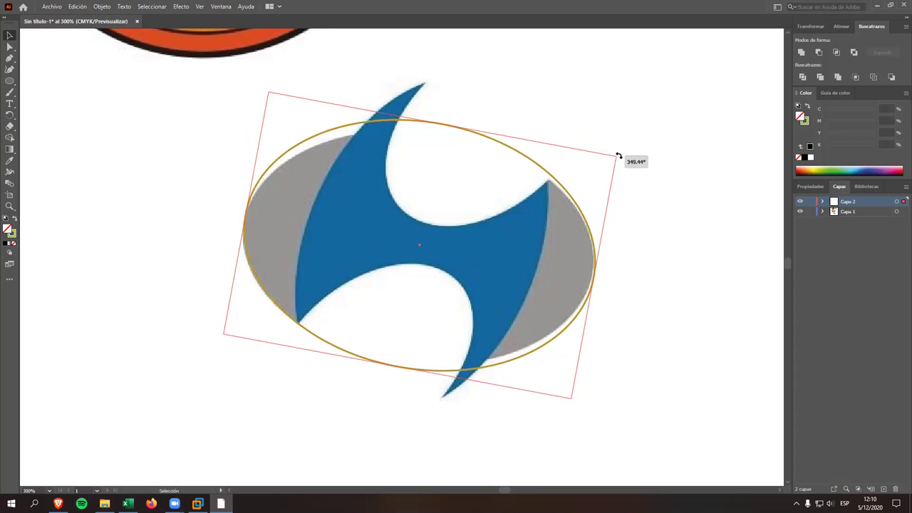
drag(617, 153, 617, 151)
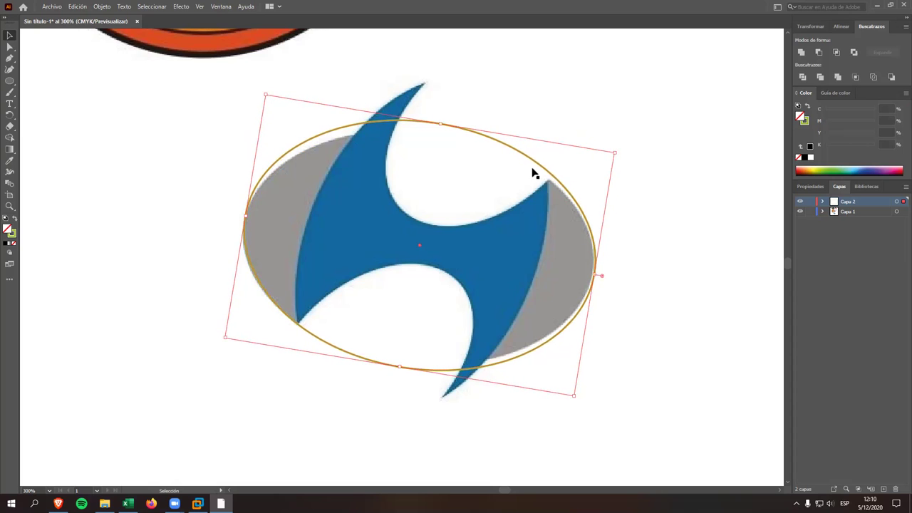
click(513, 180)
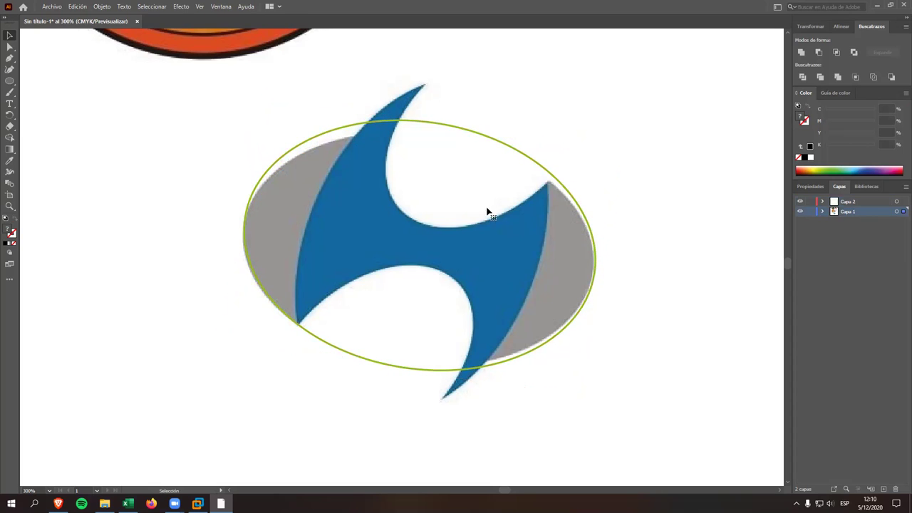
drag(485, 221, 490, 215)
click(828, 202)
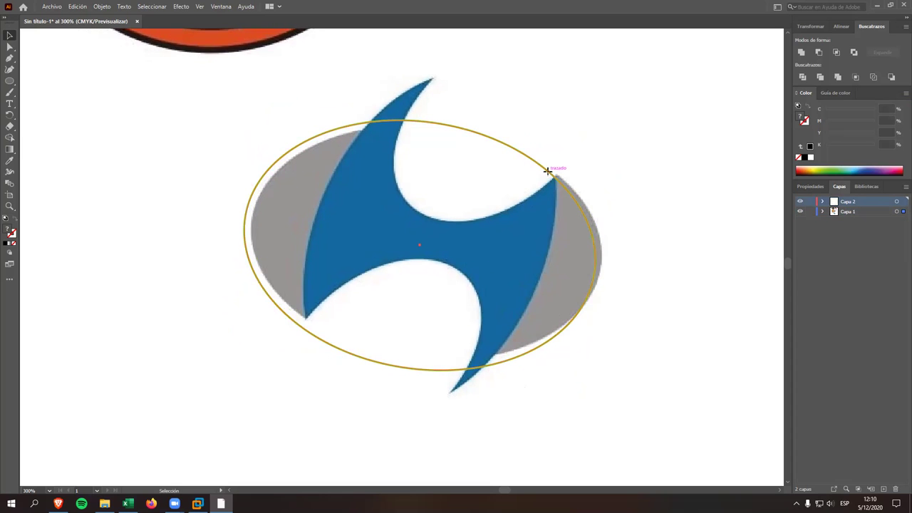
drag(549, 173, 555, 173)
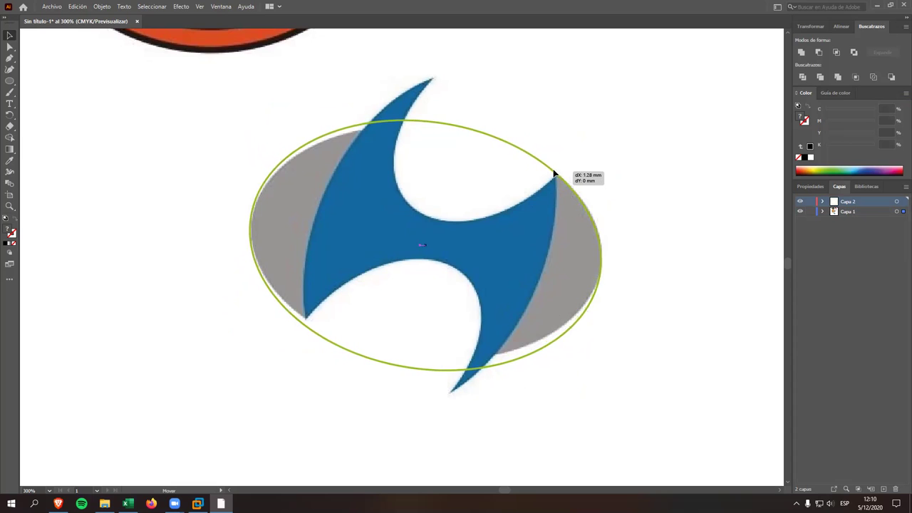
Step: Make Capa 1 a dimmed Plantilla (template) layer
click(834, 211)
double_click(833, 212)
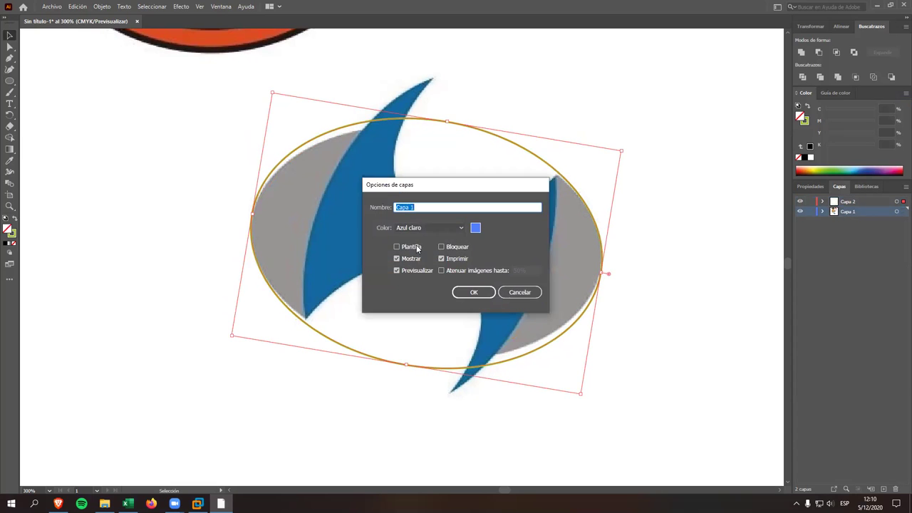
click(417, 249)
click(473, 292)
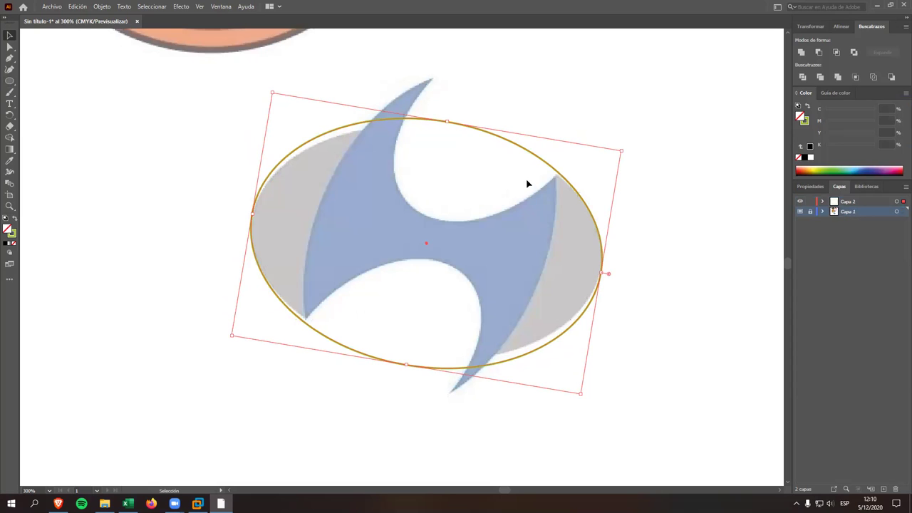
Step: Move, resize and slightly rotate the ellipse to closely trace the grey oval, then deselect it
drag(536, 158, 533, 154)
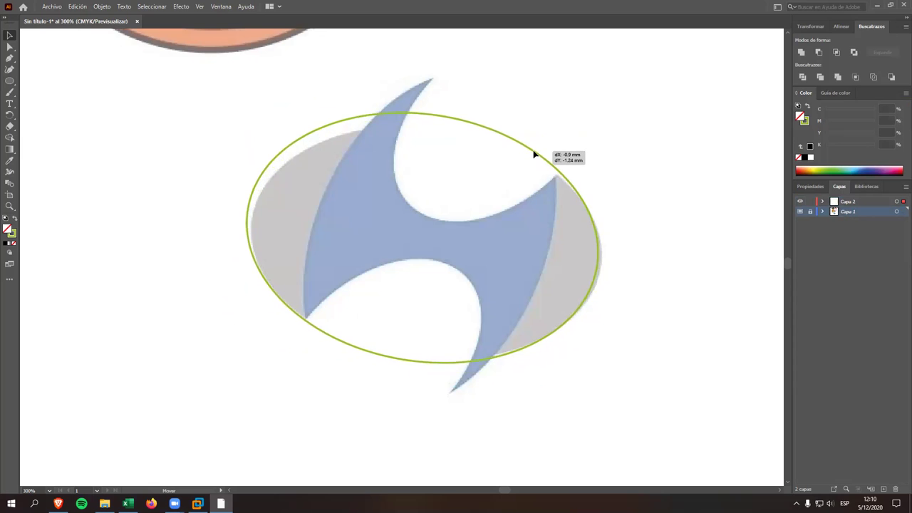
drag(534, 154, 529, 154)
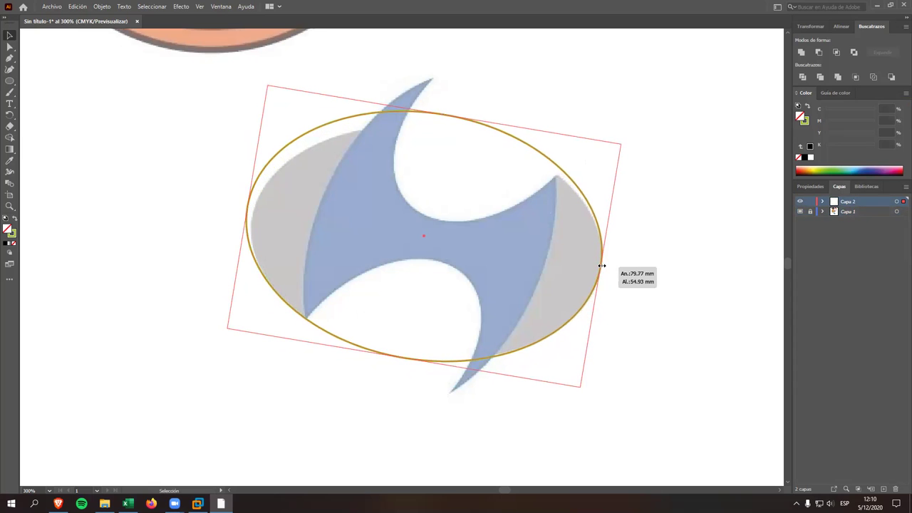
drag(606, 270, 609, 268)
drag(248, 207, 247, 210)
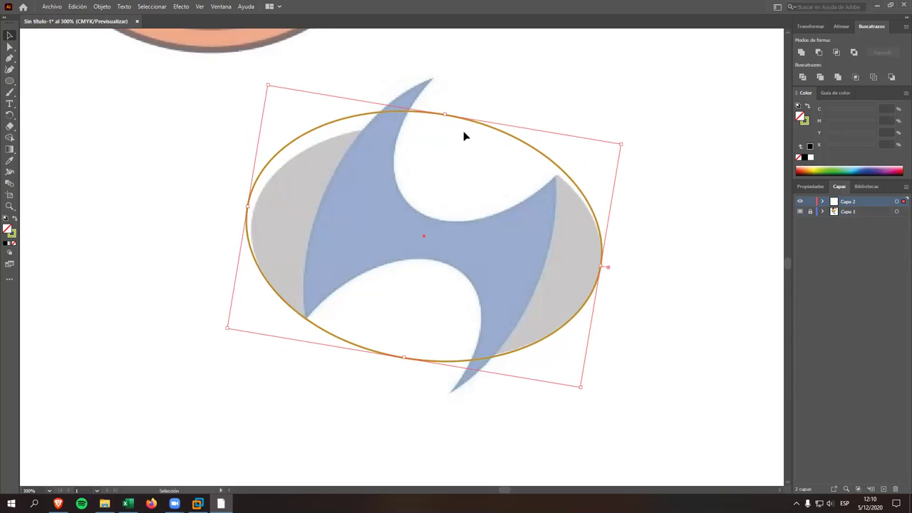
drag(446, 116, 443, 131)
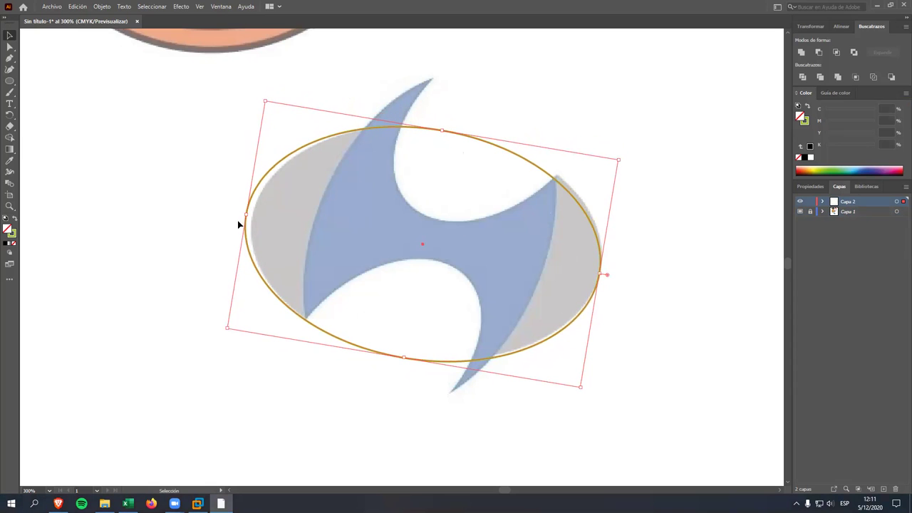
drag(246, 215, 251, 215)
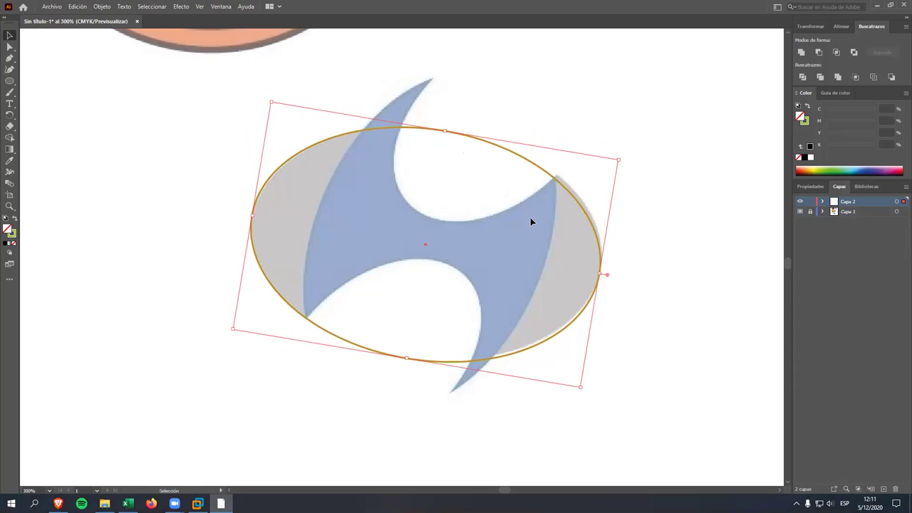
drag(618, 162, 625, 159)
drag(606, 276, 597, 273)
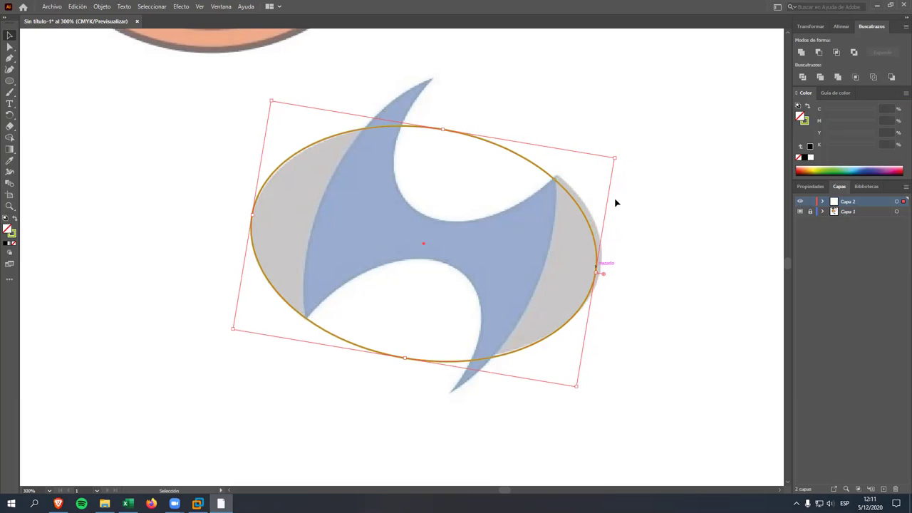
drag(616, 158, 621, 155)
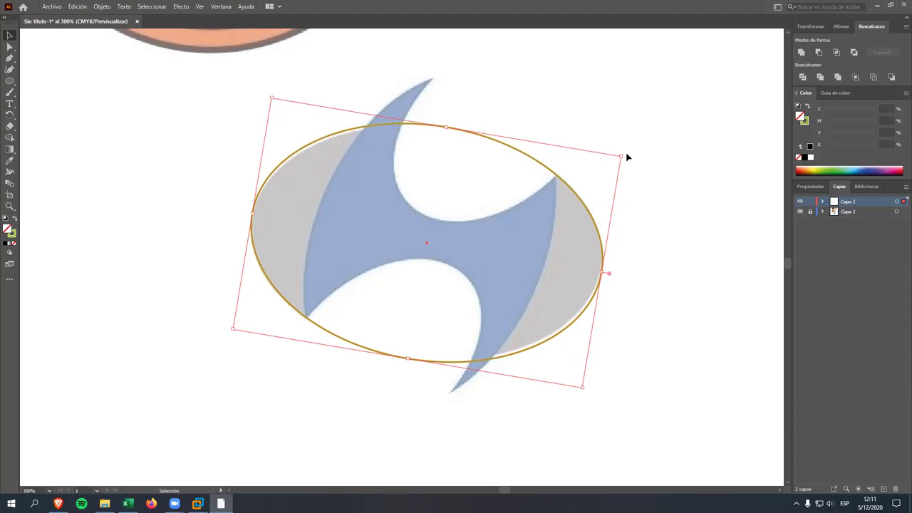
drag(622, 152, 622, 147)
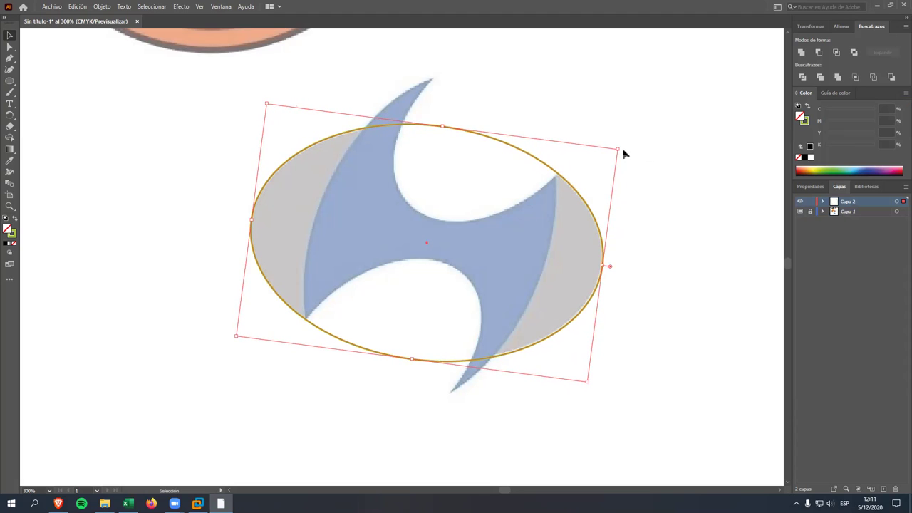
click(657, 170)
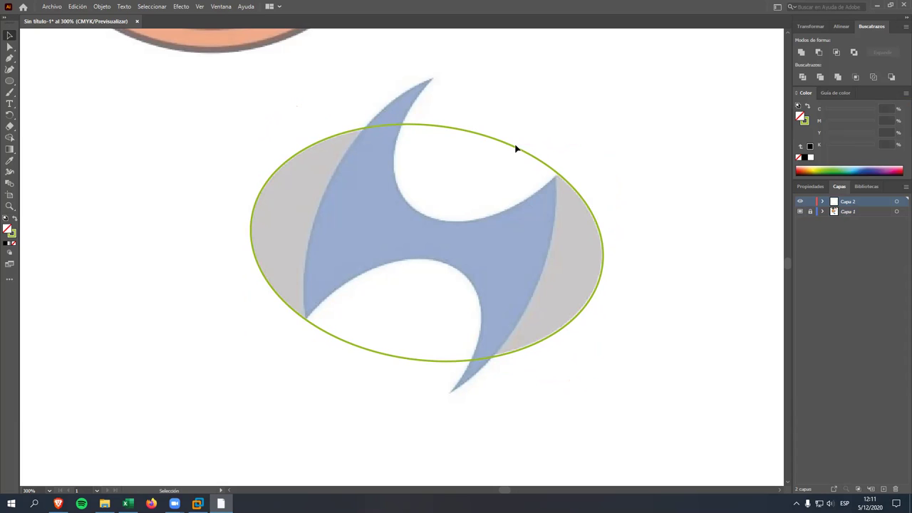
Step: Duplicate the fitted ellipse and rotate the copy to a steep, near-vertical tilt
click(532, 152)
mouse_move(530, 155)
mouse_down()
mouse_move(503, 200)
mouse_move(489, 205)
mouse_up()
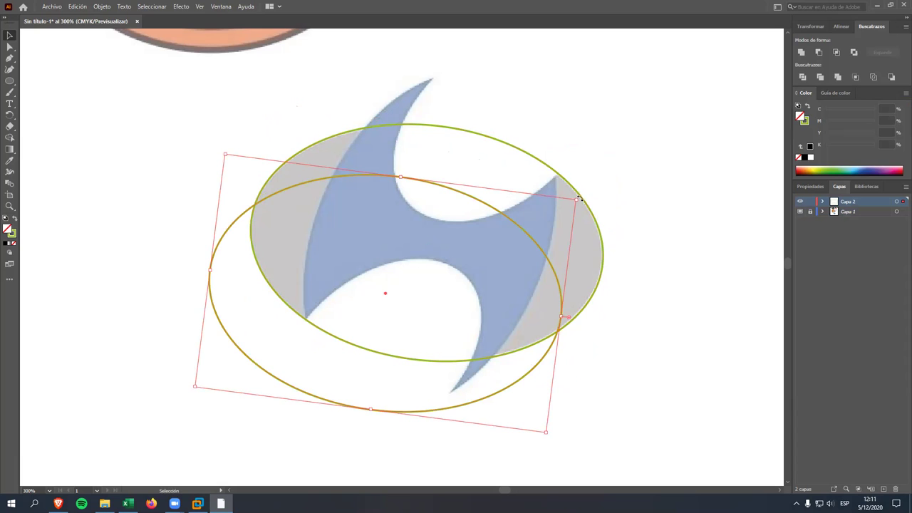
mouse_move(548, 436)
mouse_down()
mouse_move(503, 464)
mouse_move(286, 447)
mouse_up()
mouse_move(248, 420)
mouse_down()
mouse_move(307, 383)
mouse_move(320, 360)
mouse_up()
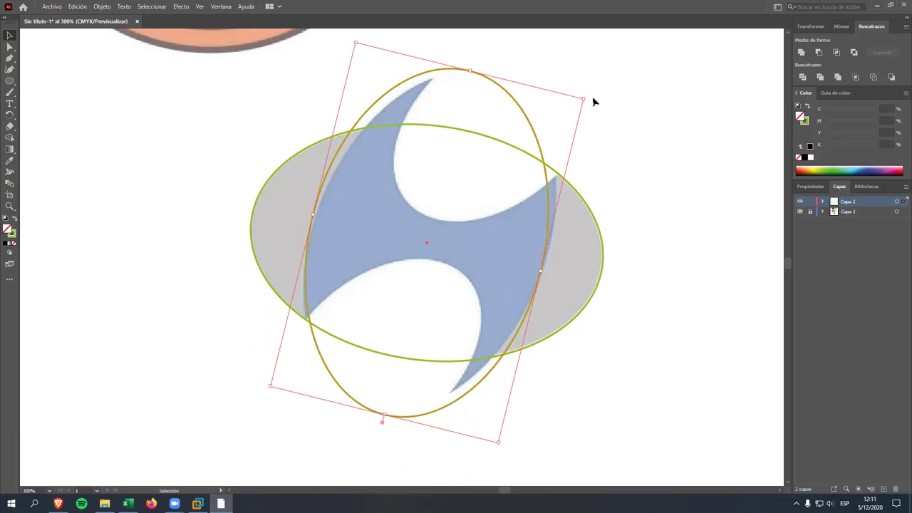
drag(586, 97, 594, 108)
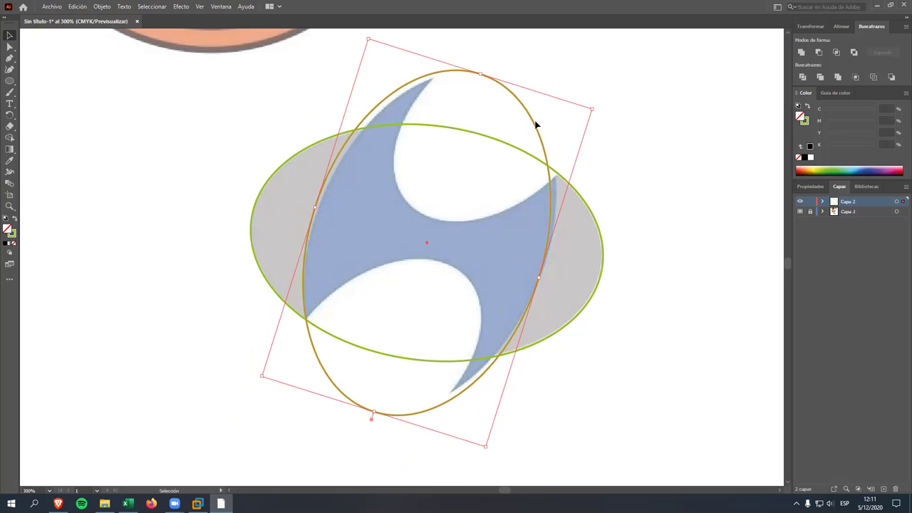
Step: Fine-tune the second ellipse's position, rotation and size over the blue shape
drag(535, 127, 542, 121)
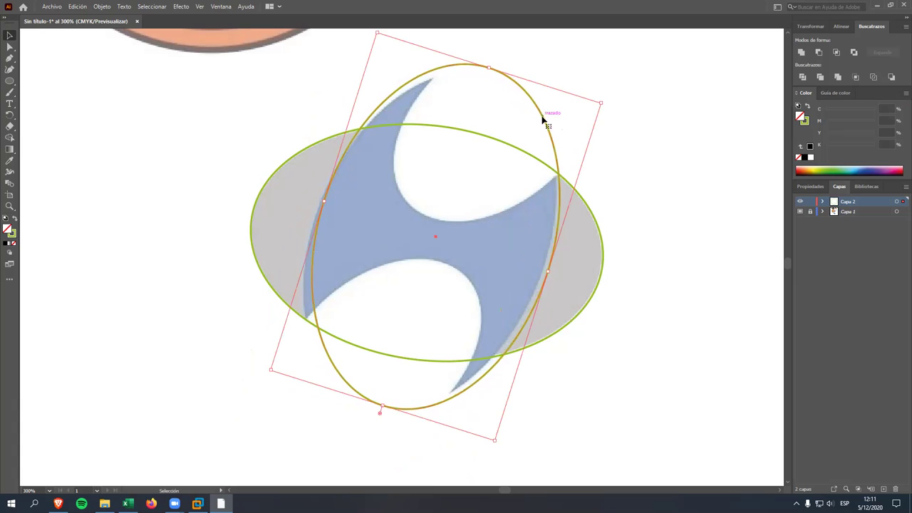
drag(603, 102, 607, 109)
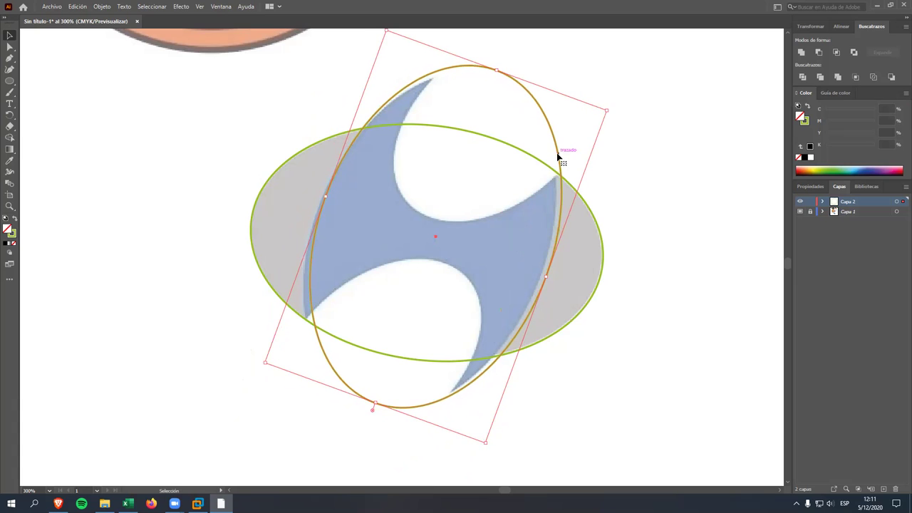
drag(558, 157, 554, 163)
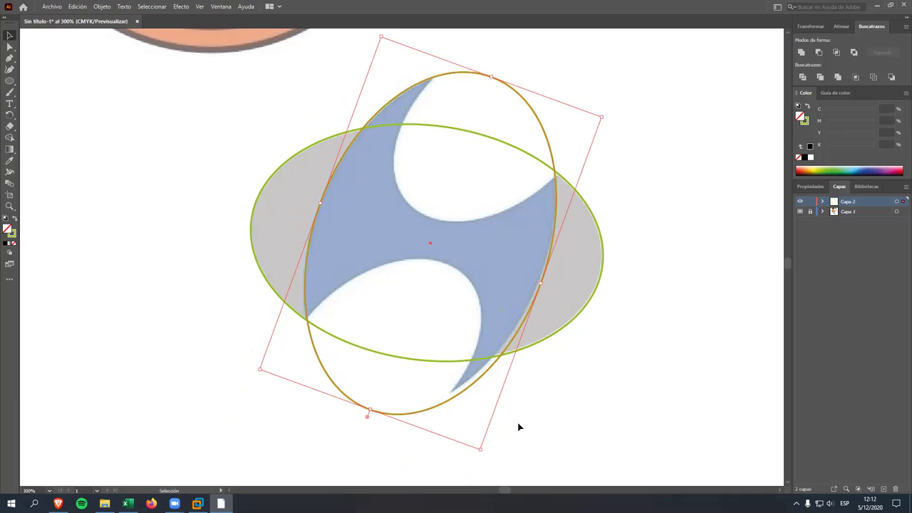
drag(481, 451, 478, 444)
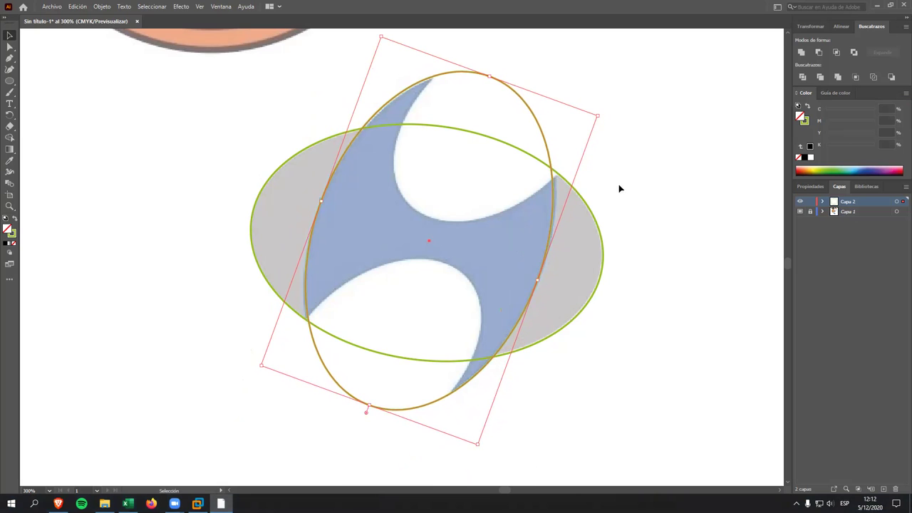
drag(597, 116, 601, 112)
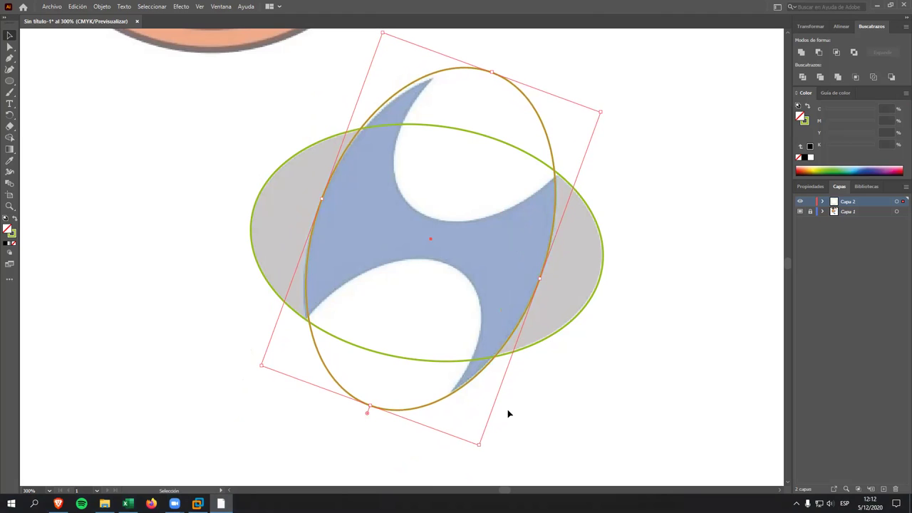
drag(481, 445, 474, 445)
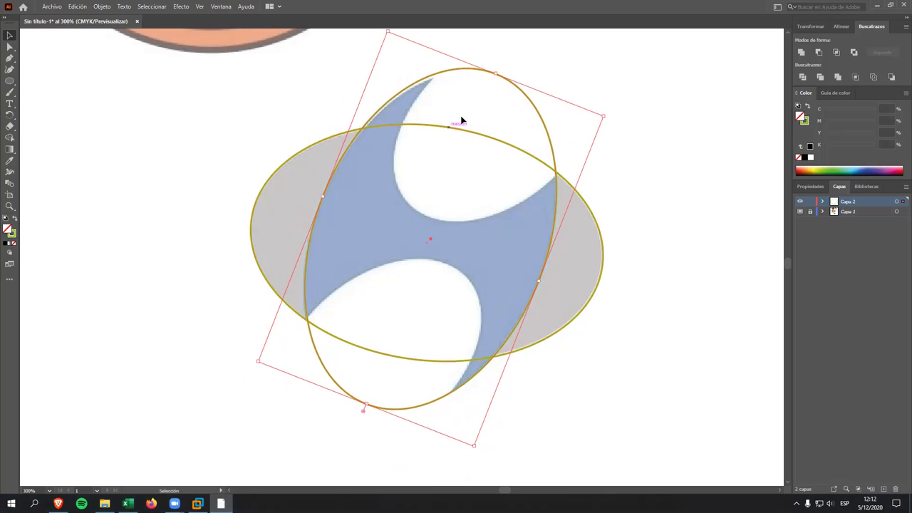
Step: Resize the tilted ellipse to trace the blue shape's outer curves, then deselect it
drag(389, 33, 404, 87)
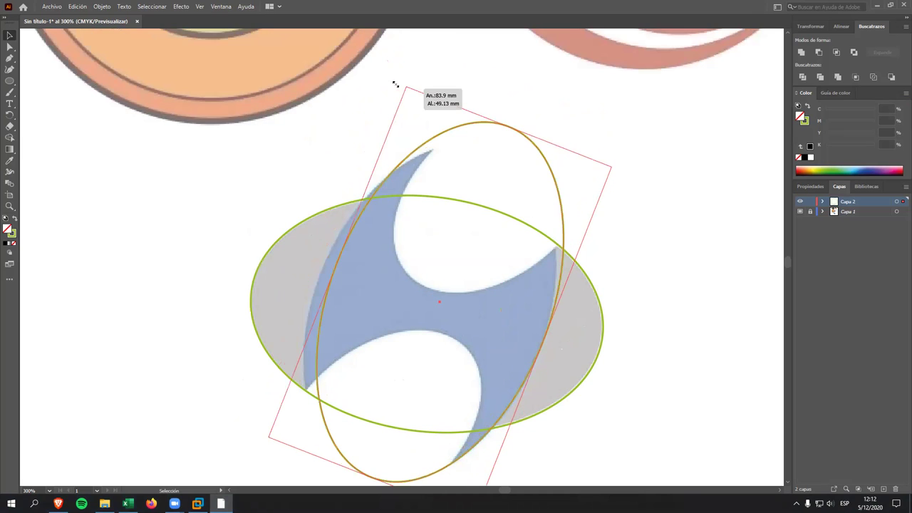
drag(395, 84, 398, 89)
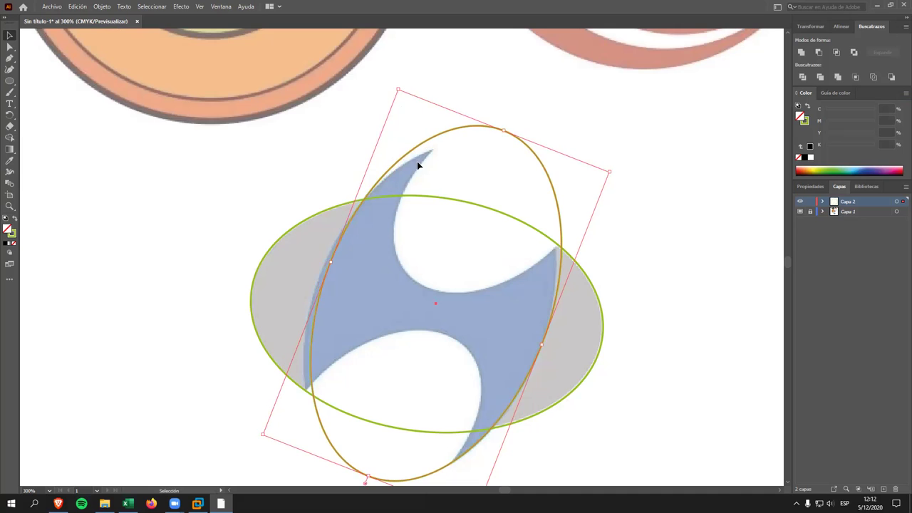
scroll(340, 399, down, 1)
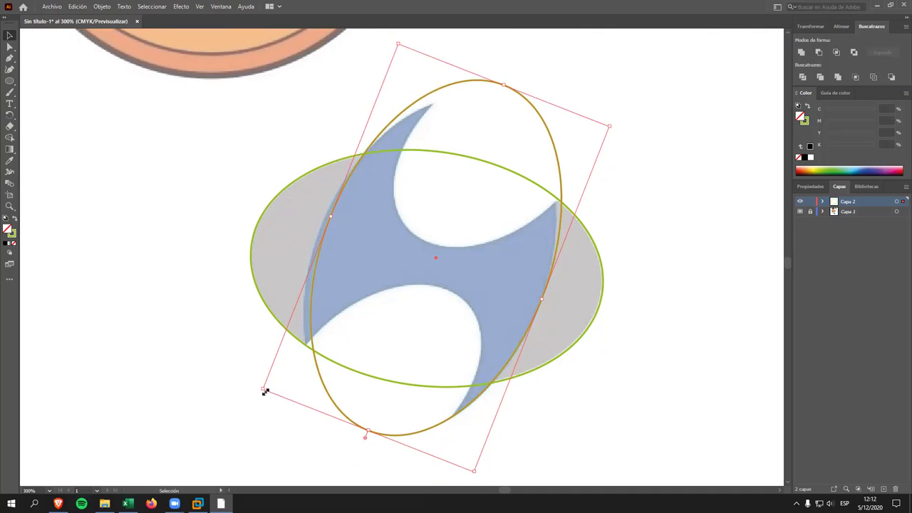
drag(263, 391, 256, 389)
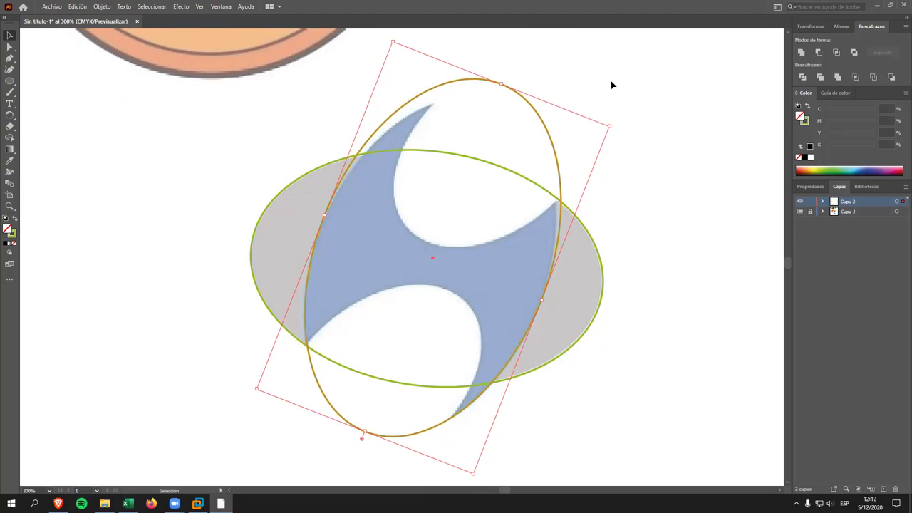
drag(612, 126, 605, 133)
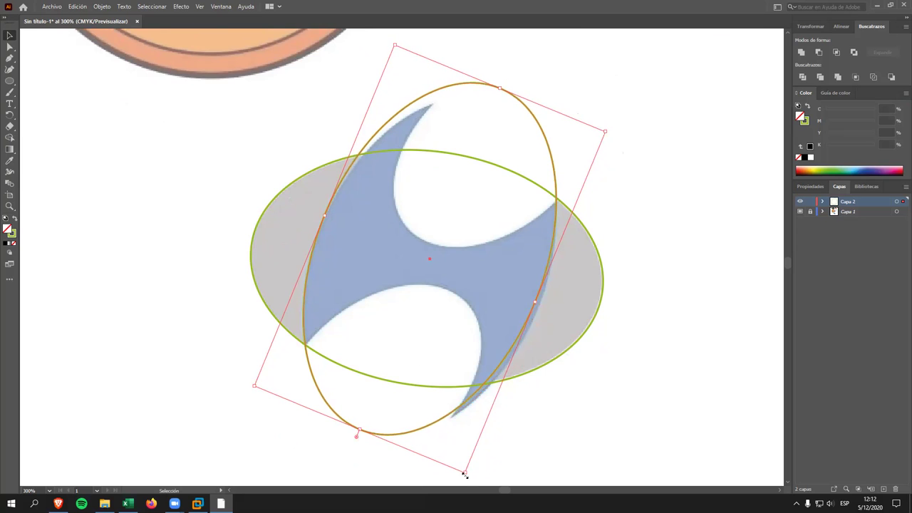
drag(463, 473, 467, 478)
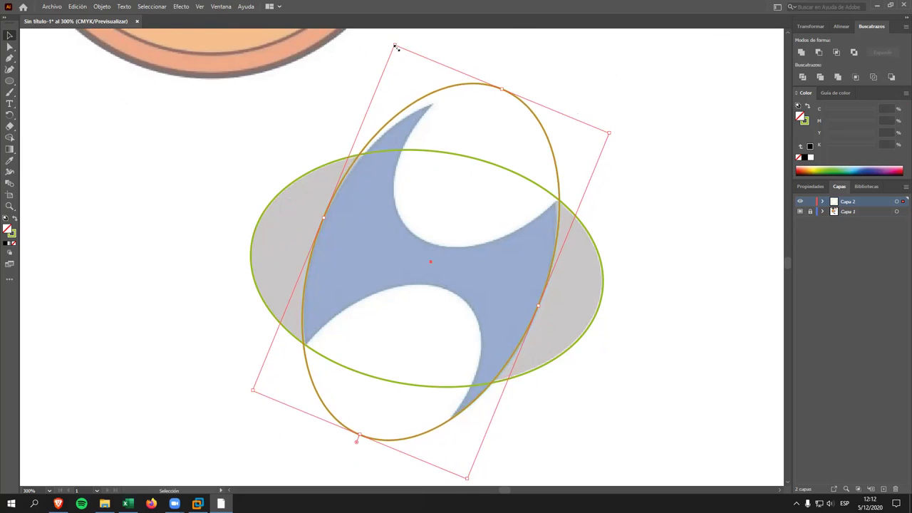
drag(395, 46, 396, 50)
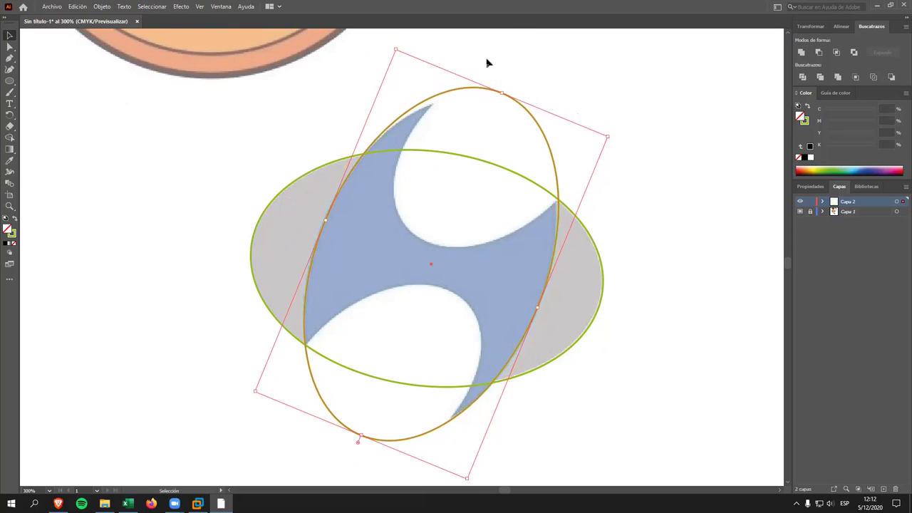
click(586, 71)
scroll(591, 173, down, 1)
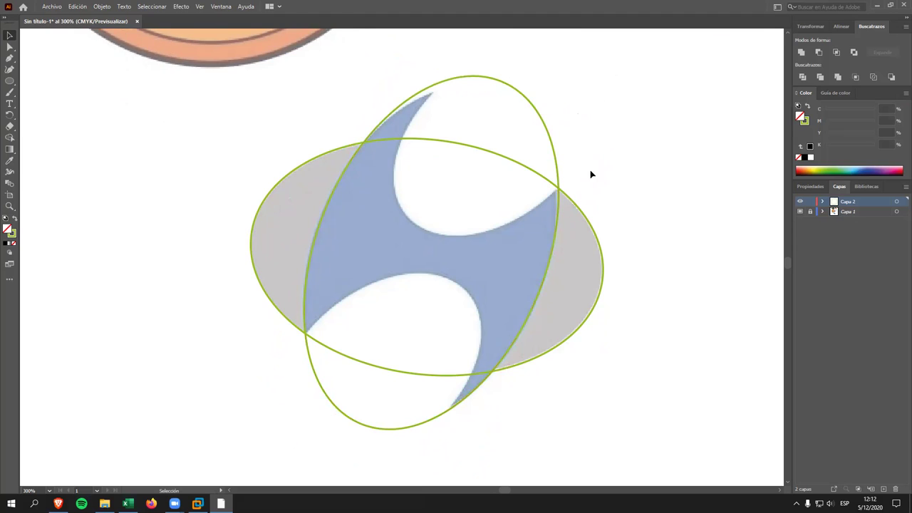
click(585, 218)
shift+click(553, 146)
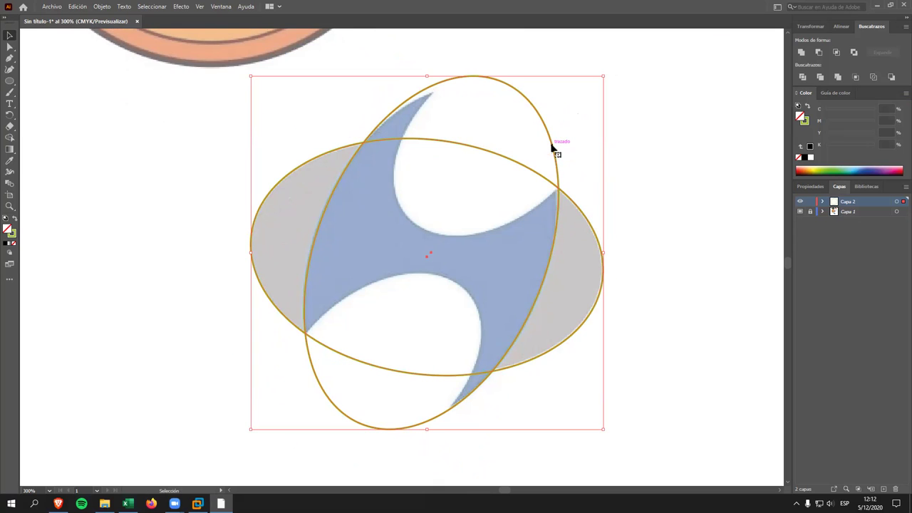
right_click(552, 146)
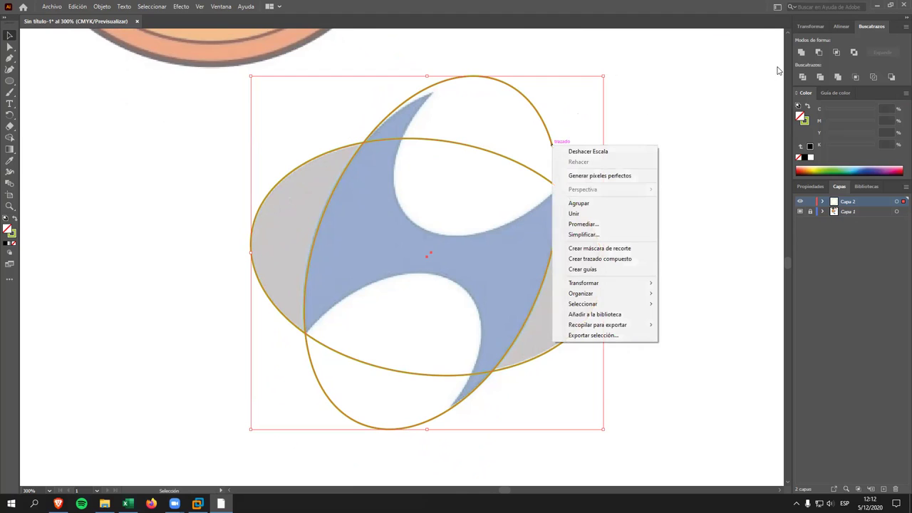
click(746, 15)
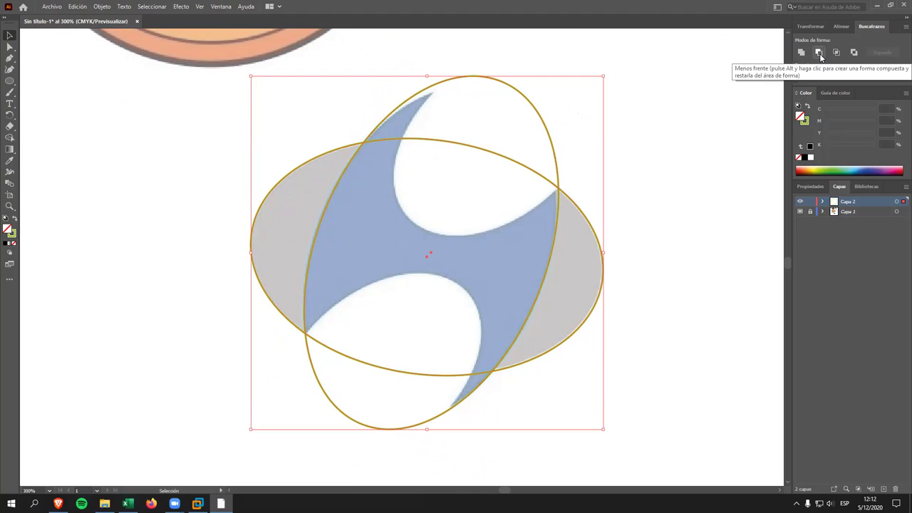
click(803, 78)
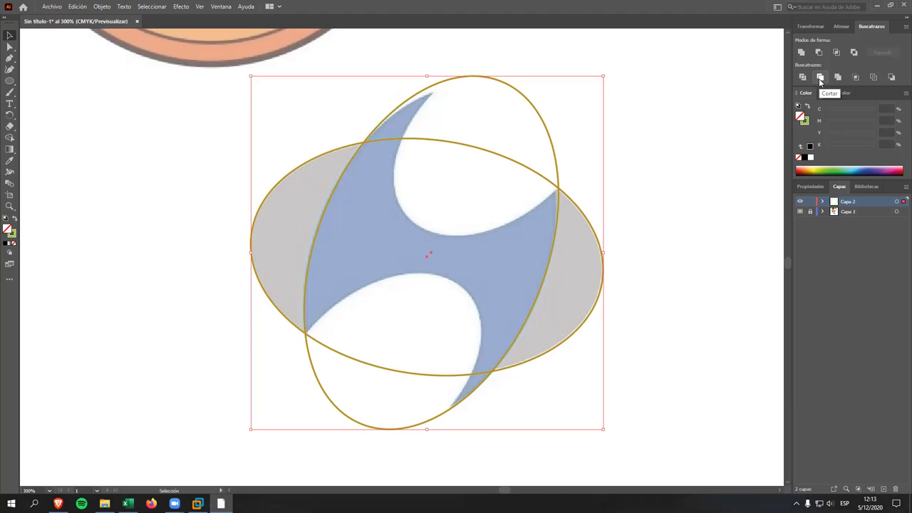
click(819, 78)
click(544, 265)
click(624, 217)
click(593, 232)
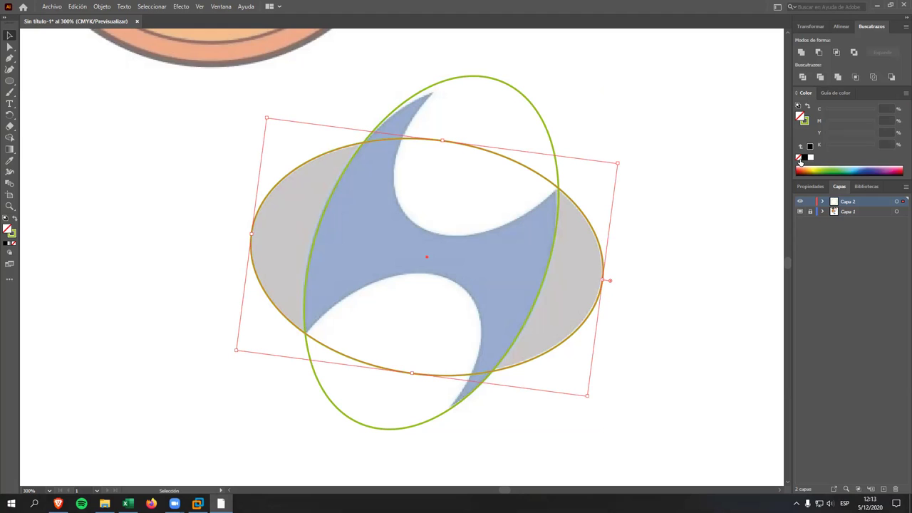
Step: Give the horizontal ellipse no outline and a yellow-green fill
click(805, 120)
click(800, 157)
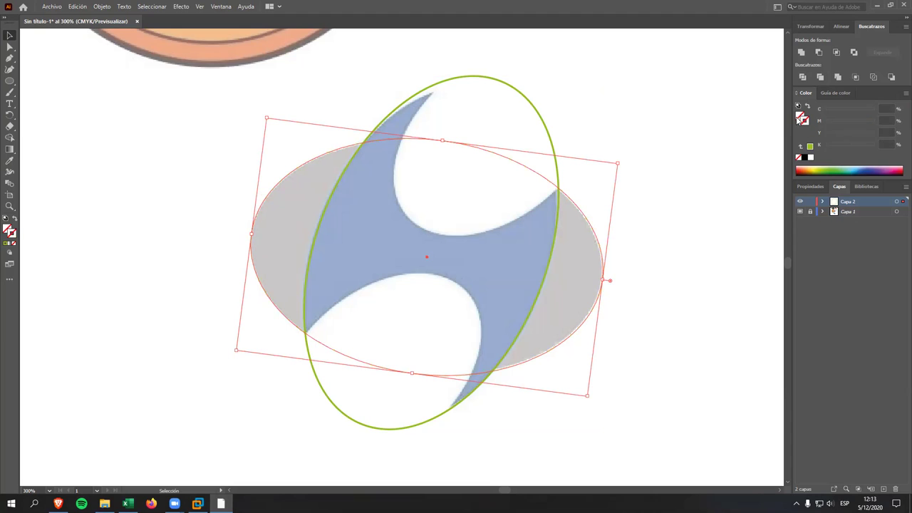
click(817, 169)
click(819, 167)
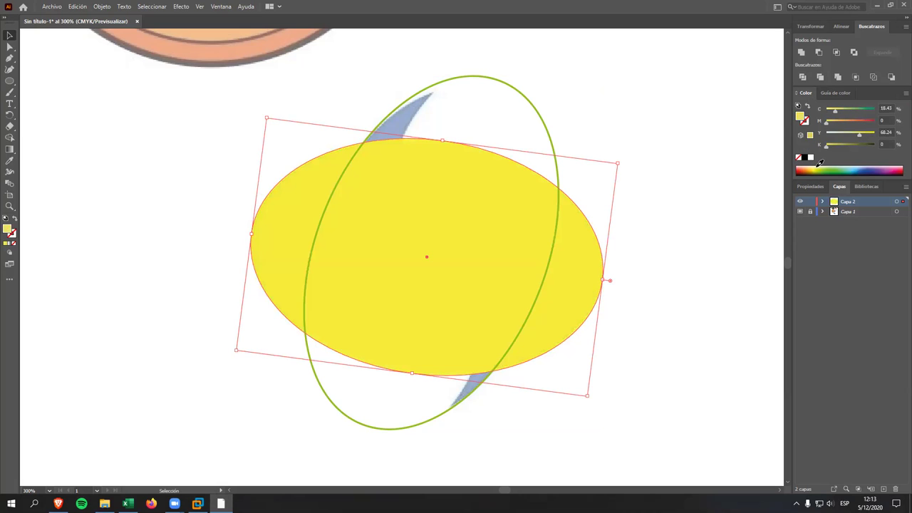
Step: Fill the tilted ellipse green, then divide both ellipses with Pathfinder Divide
click(540, 117)
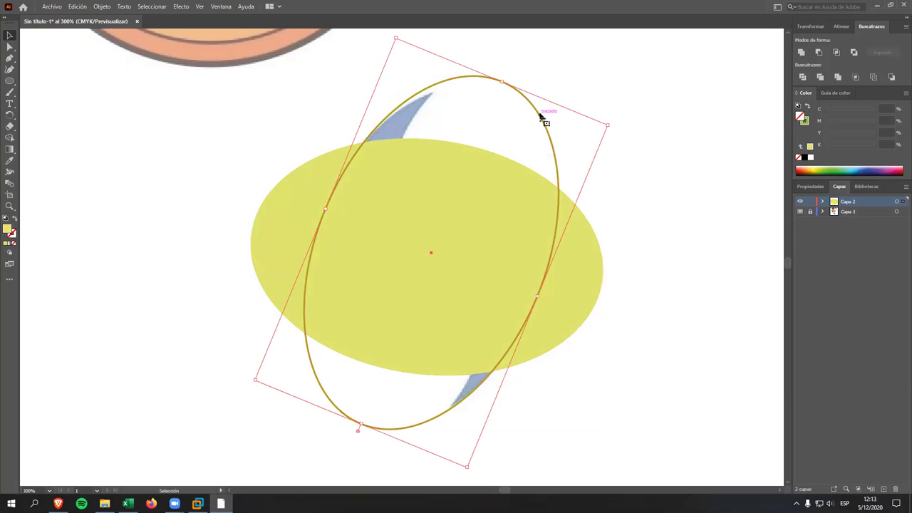
click(843, 165)
click(660, 124)
scroll(417, 102, down, 1)
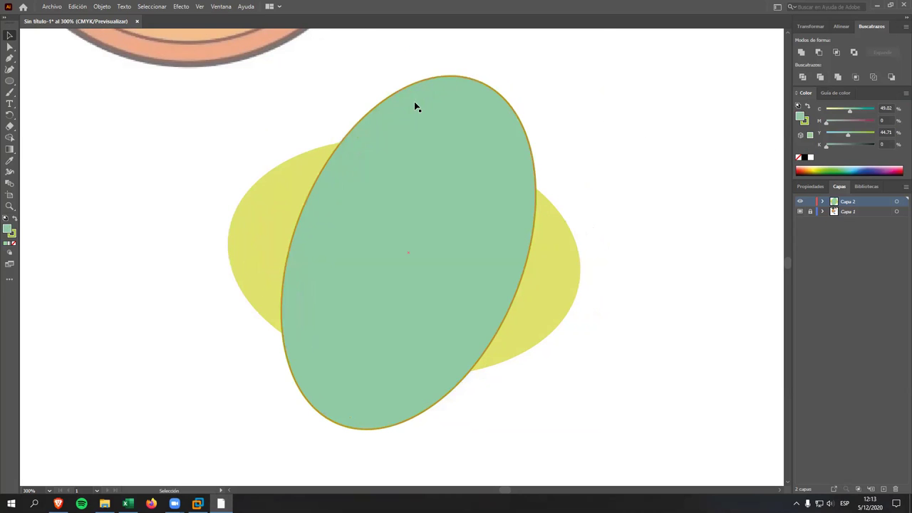
scroll(416, 105, down, 1)
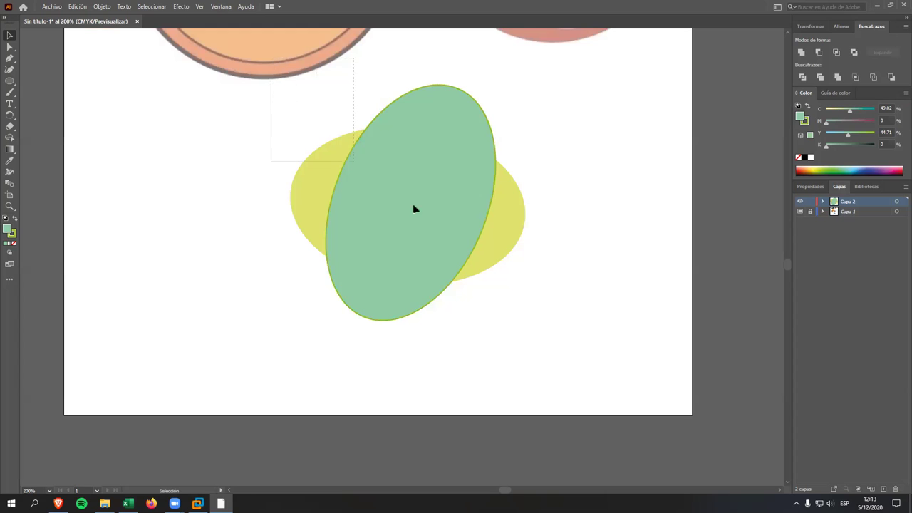
drag(271, 61, 567, 338)
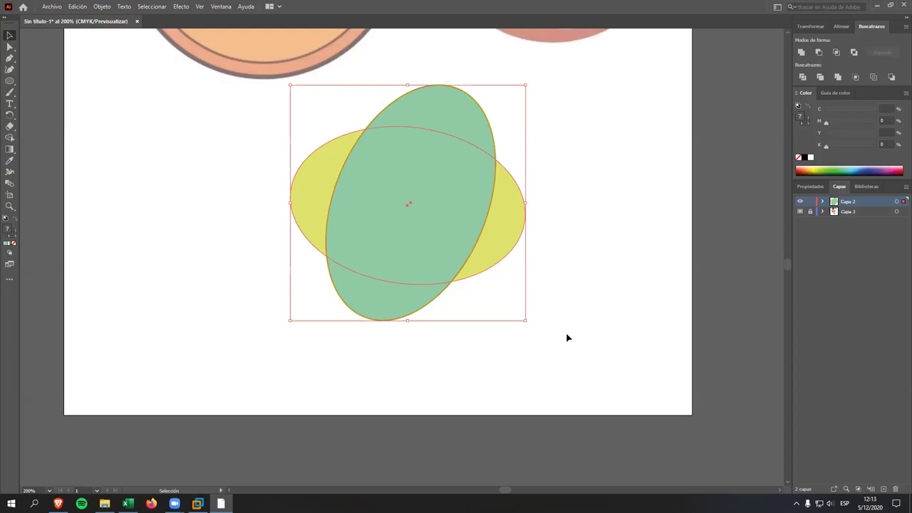
click(803, 77)
Step: Ungroup the divided pieces and remove the tall ellipse piece's fill
click(588, 135)
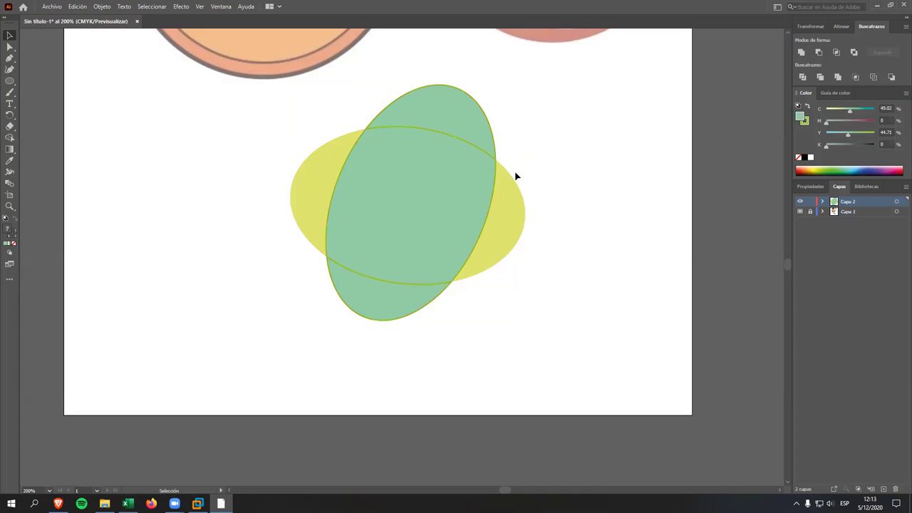
click(477, 134)
right_click(476, 133)
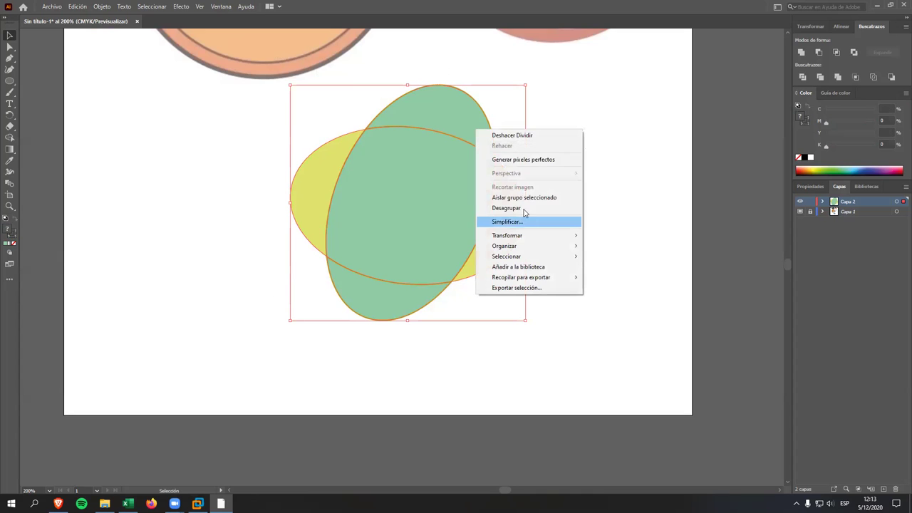
click(531, 207)
click(578, 159)
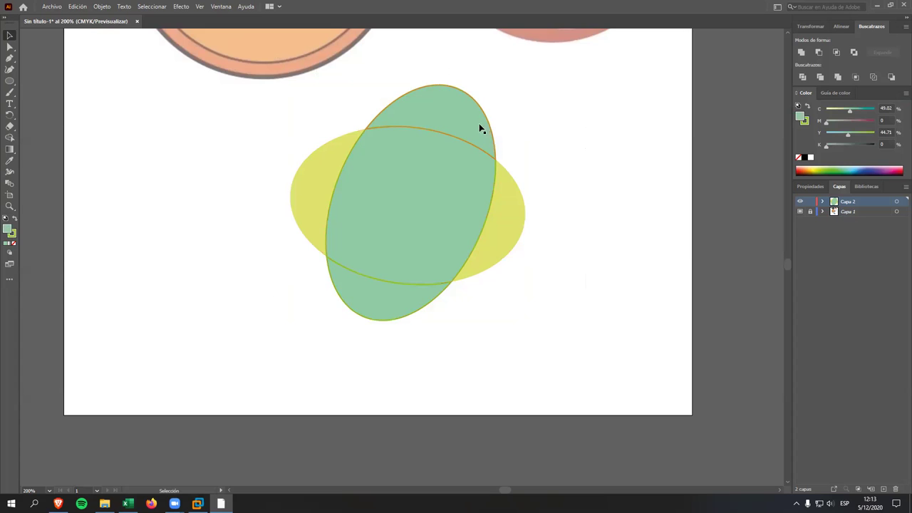
click(491, 131)
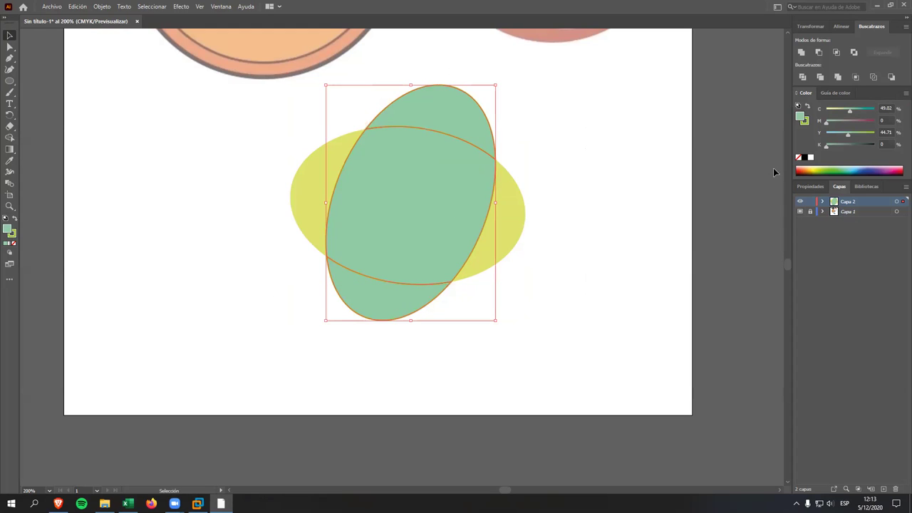
click(799, 157)
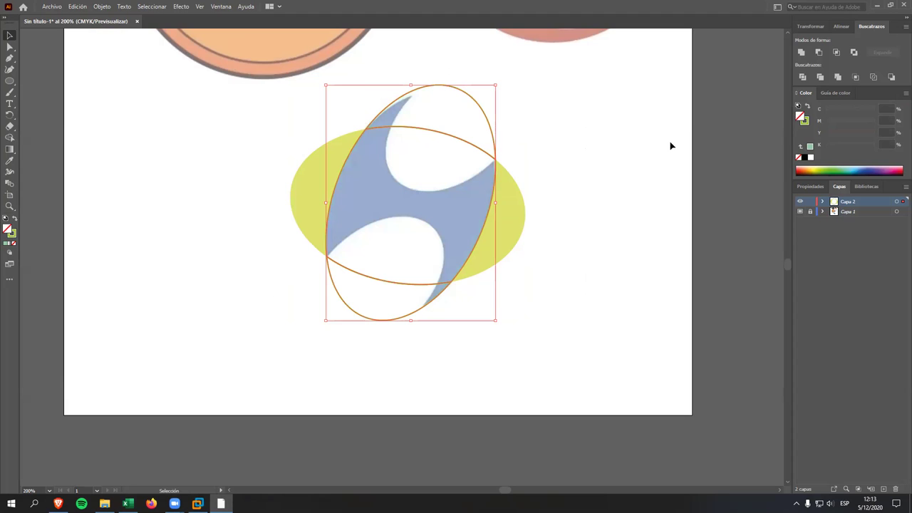
Step: Select the left and right yellow crescents and switch to the Paintbrush
click(639, 146)
click(516, 205)
shift+click(313, 193)
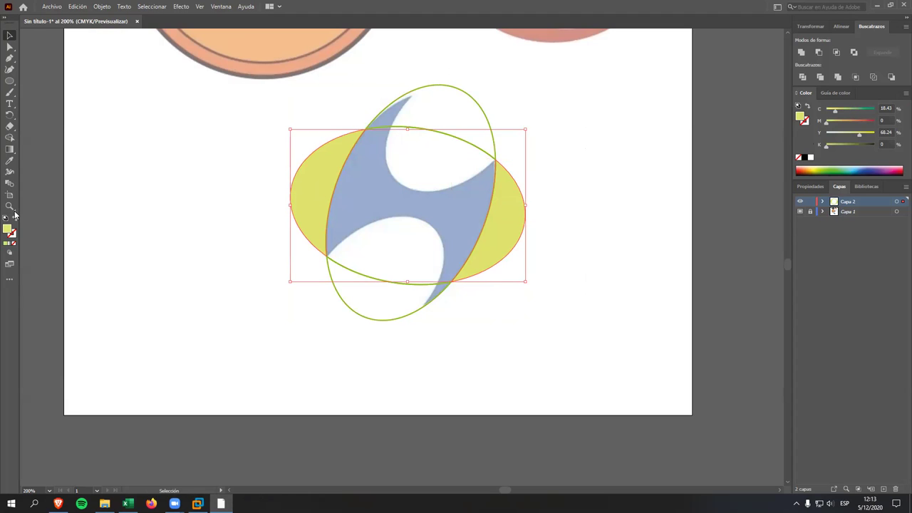
click(10, 93)
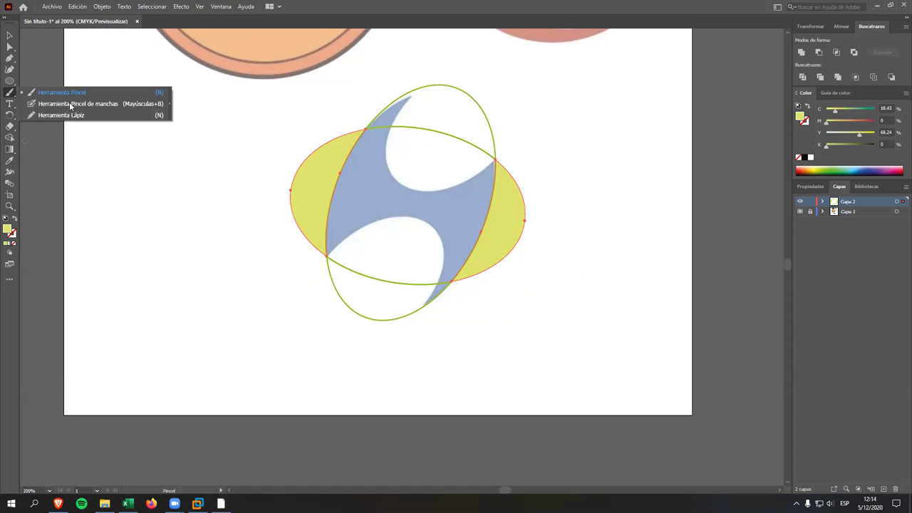
Step: Show the Advanced toolbar and the Control bar from the Window menu
click(221, 6)
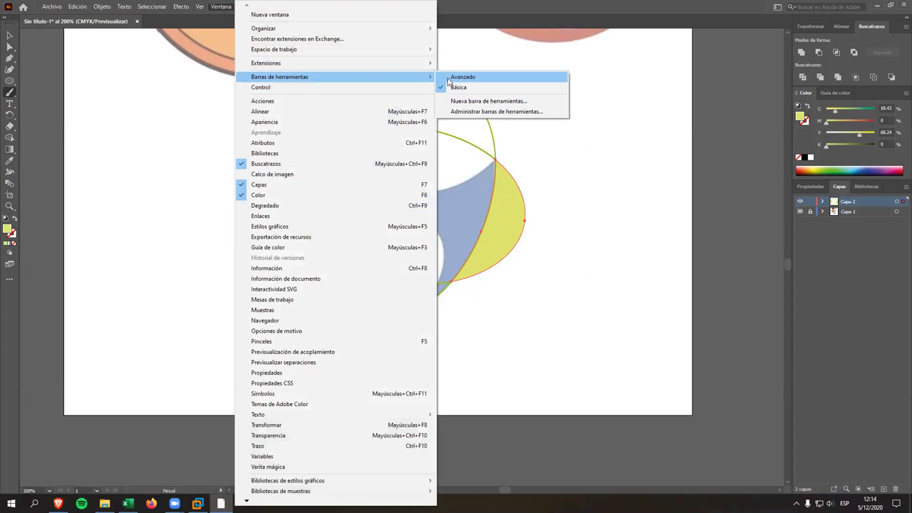
mouse_move(279, 77)
click(470, 76)
click(221, 6)
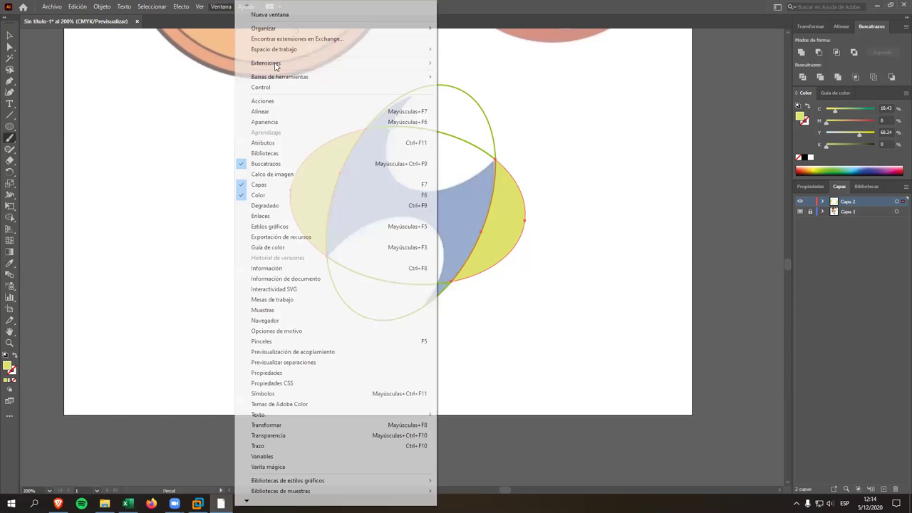
click(261, 87)
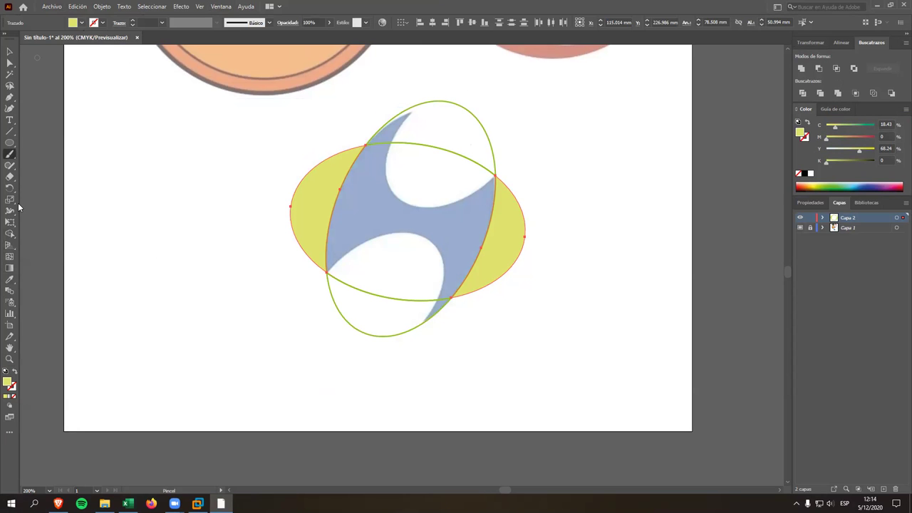
Step: Sample the yellow-green colour from the left piece with the Eyedropper
click(9, 279)
click(61, 280)
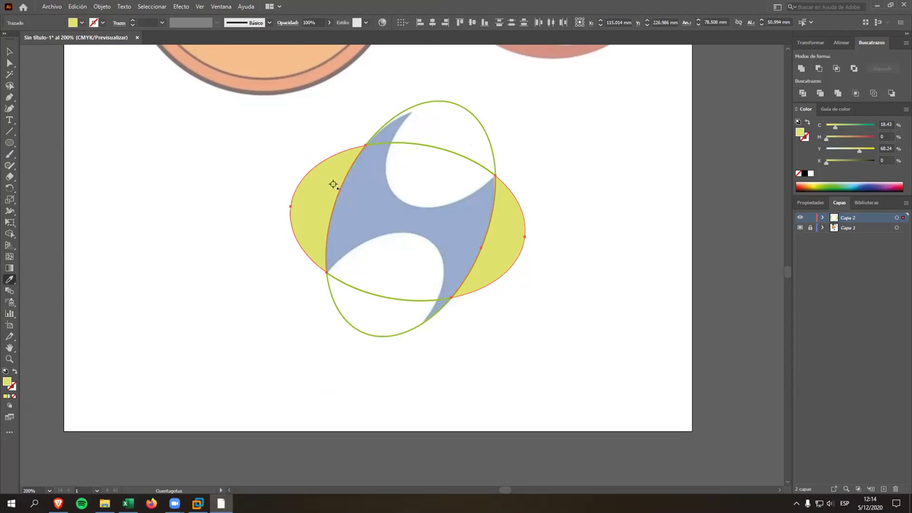
click(327, 179)
Step: Reselect the left and right yellow pieces with the Selection tool, then deselect
click(9, 52)
click(292, 146)
click(323, 171)
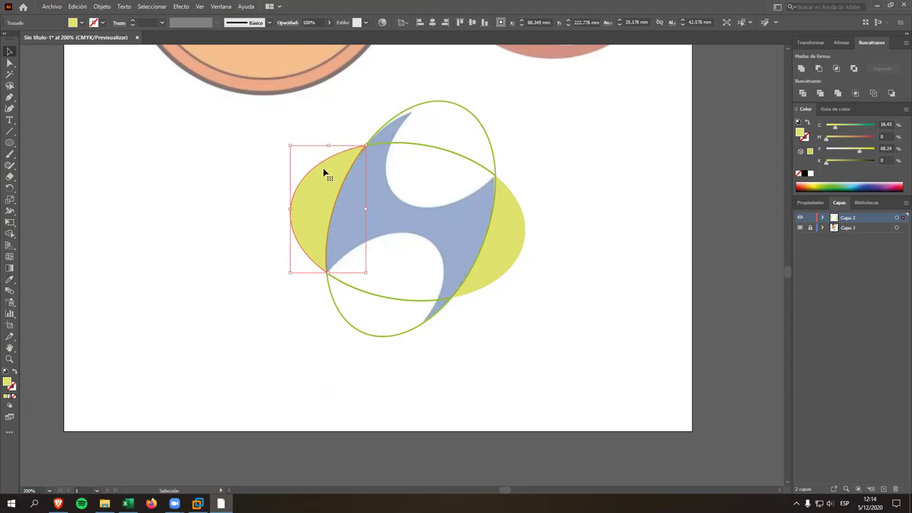
click(501, 218)
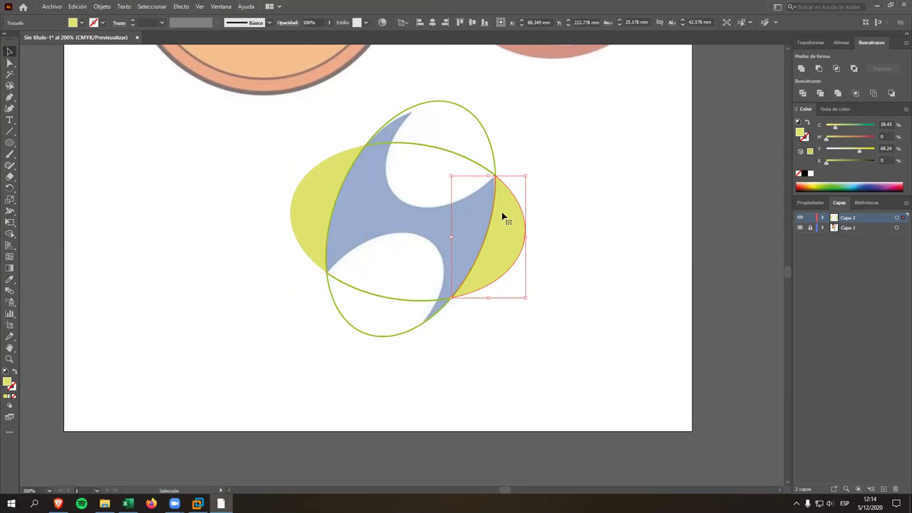
click(575, 135)
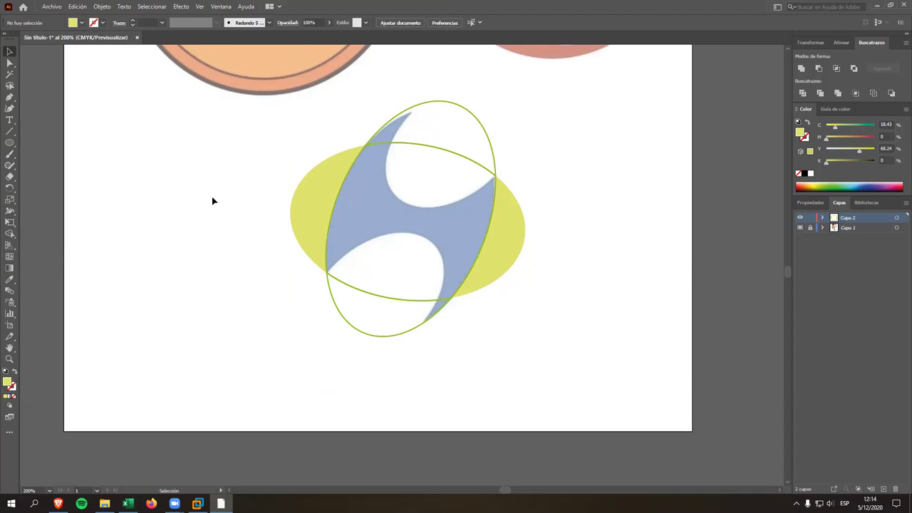
Step: Browse the Scale, Width, Free Transform and Shape Builder tool groups, then return to Selection
drag(10, 199, 70, 202)
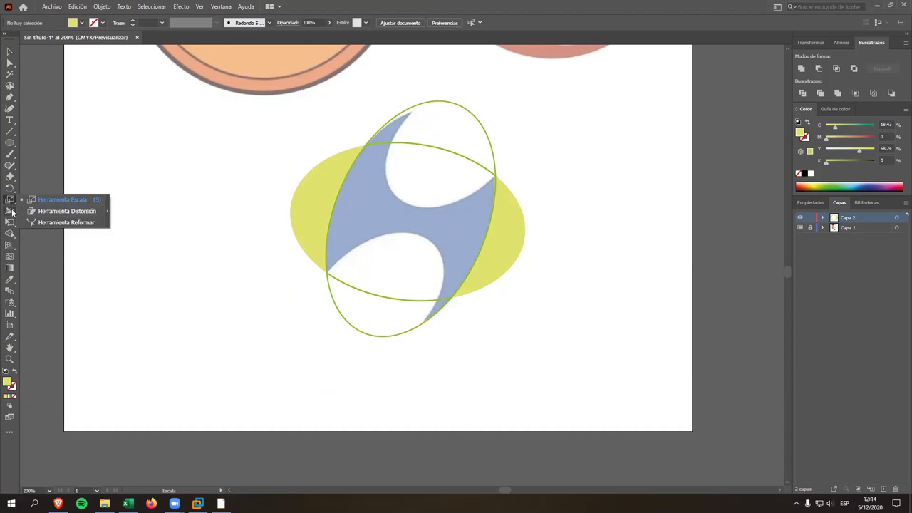
click(11, 212)
click(10, 223)
click(10, 234)
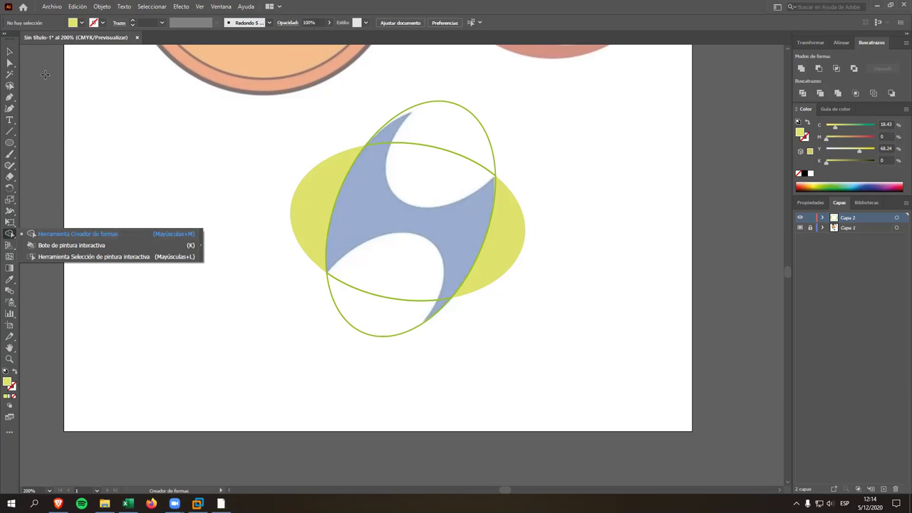
click(8, 54)
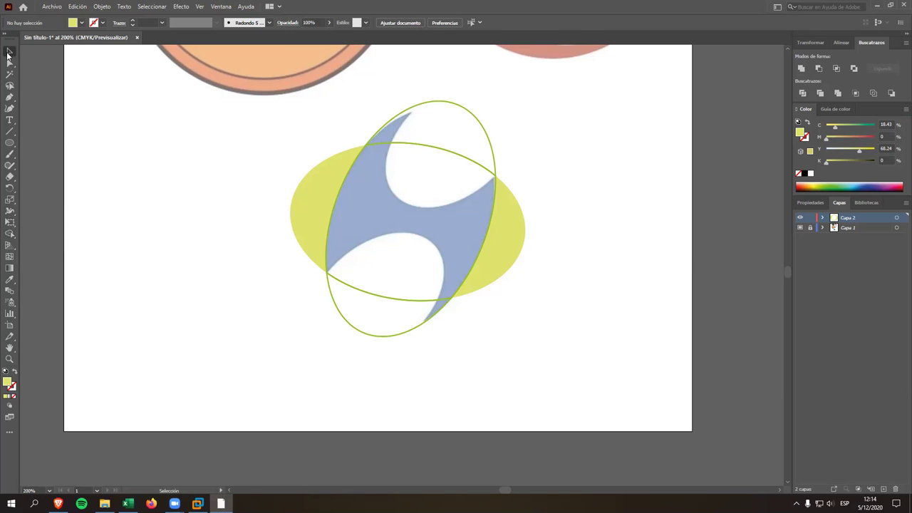
Step: Select the three ellipse outlines and merge them into one tall tilted ellipse with Shape Builder
click(452, 107)
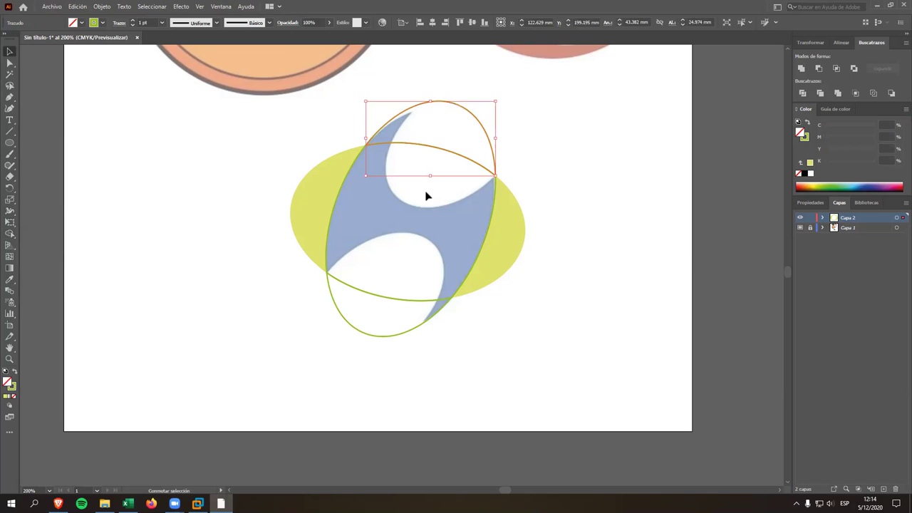
shift+click(373, 297)
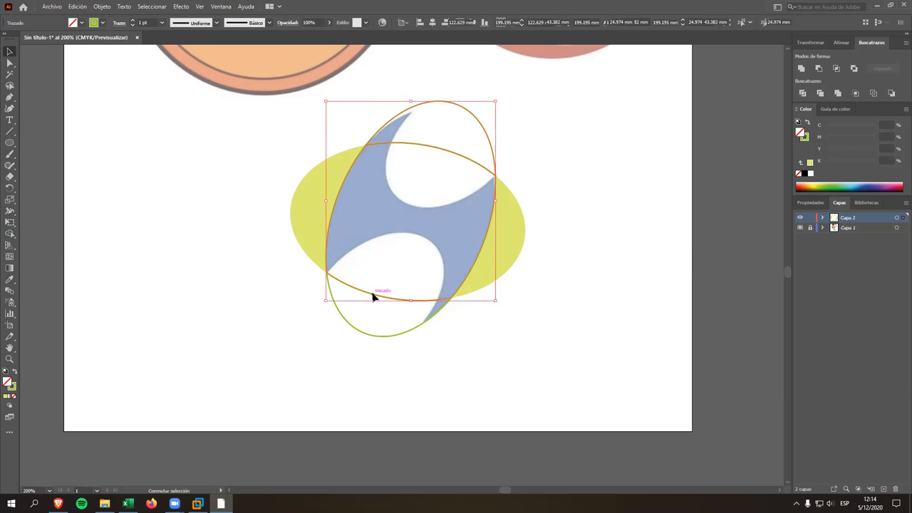
shift+click(358, 333)
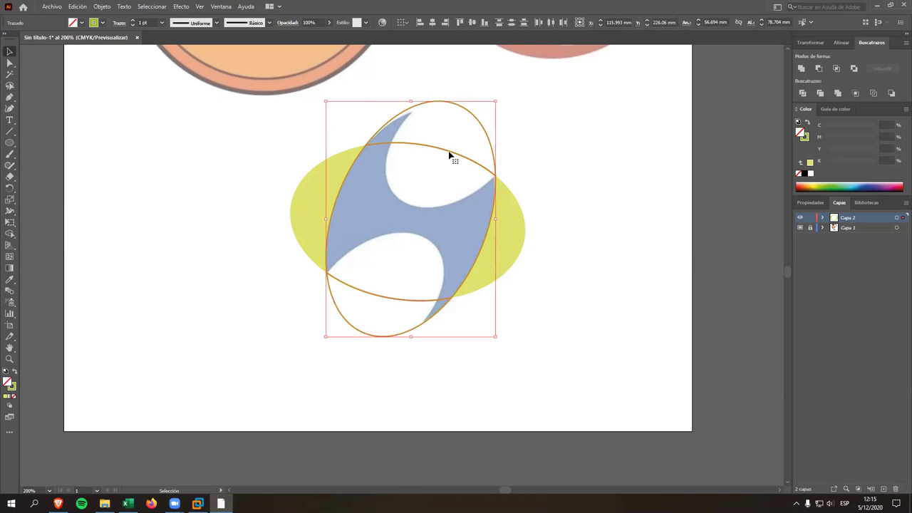
click(9, 234)
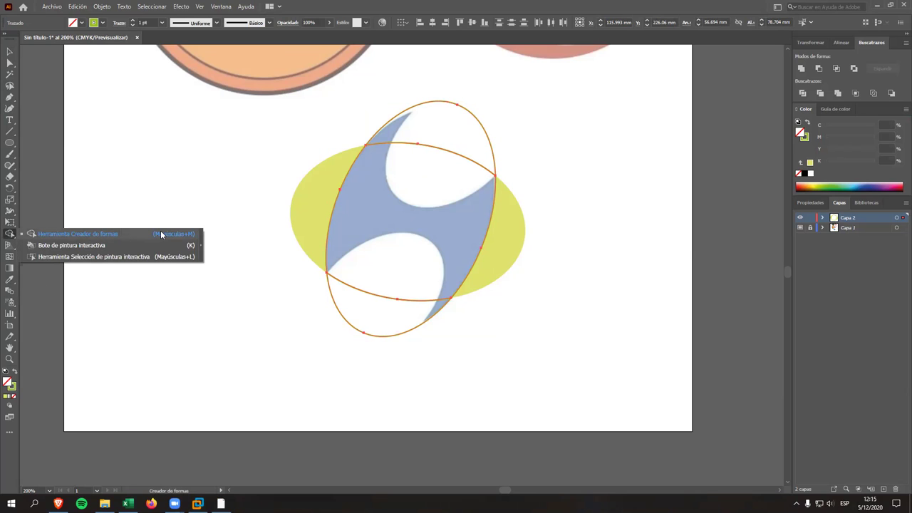
click(116, 235)
drag(436, 125, 371, 318)
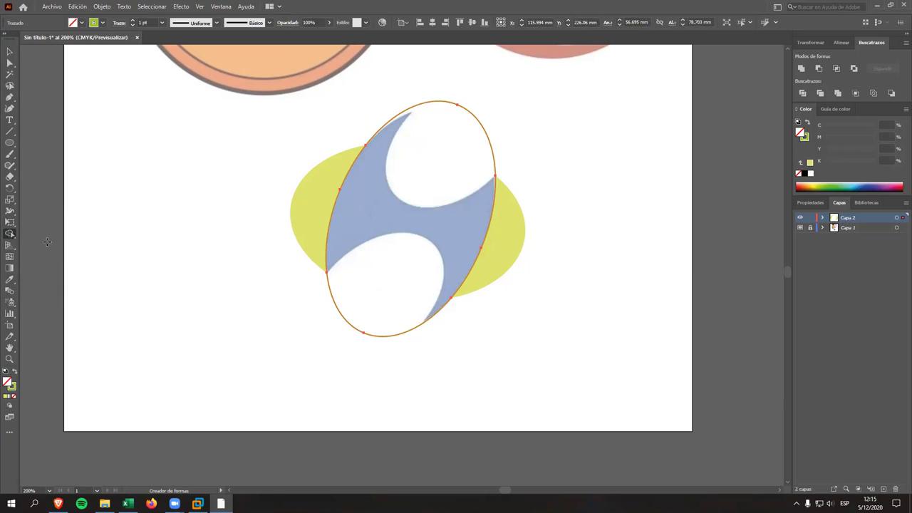
click(9, 143)
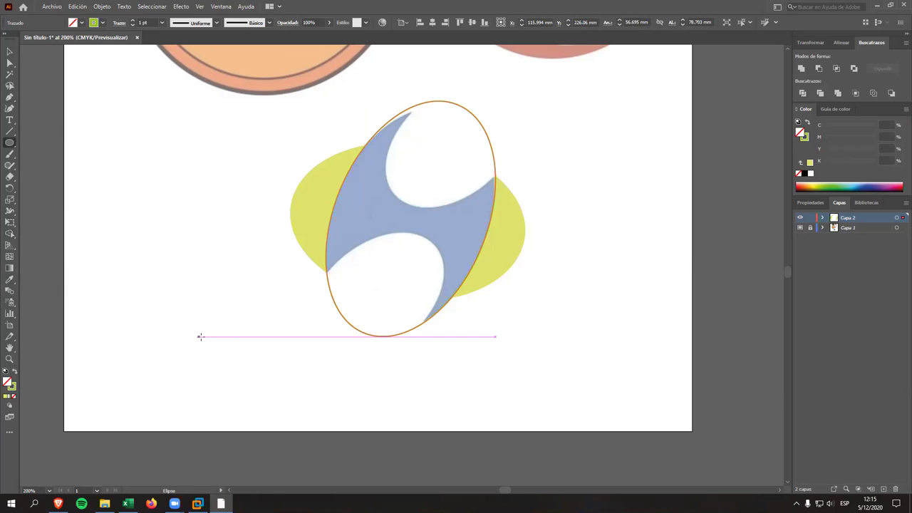
Step: Draw a small ellipse, rotate it about 45°, and widen it over the tall ellipse's lower end
drag(366, 280, 273, 400)
click(10, 52)
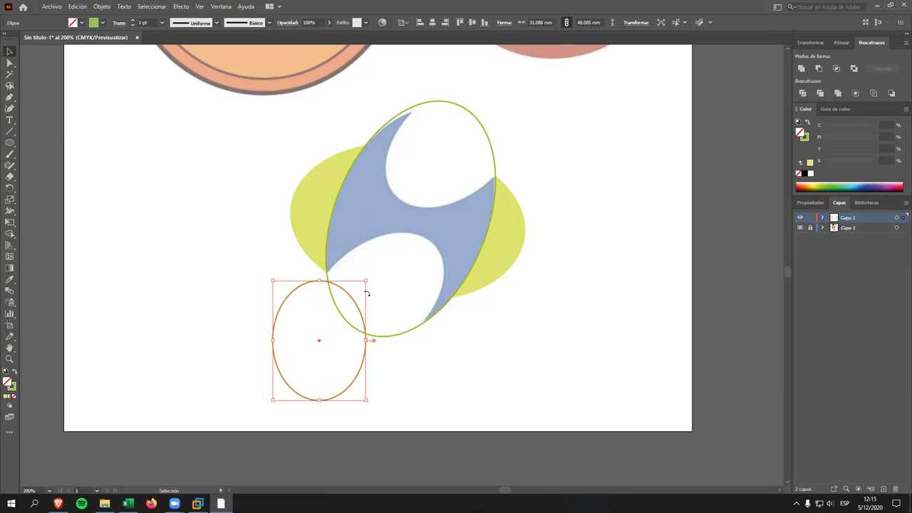
drag(368, 401, 312, 374)
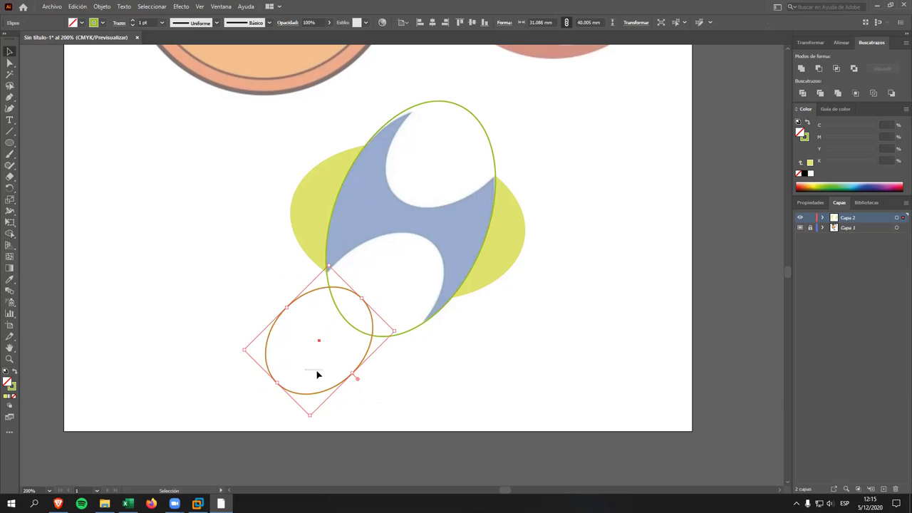
click(318, 374)
drag(287, 386, 348, 342)
drag(352, 340, 354, 332)
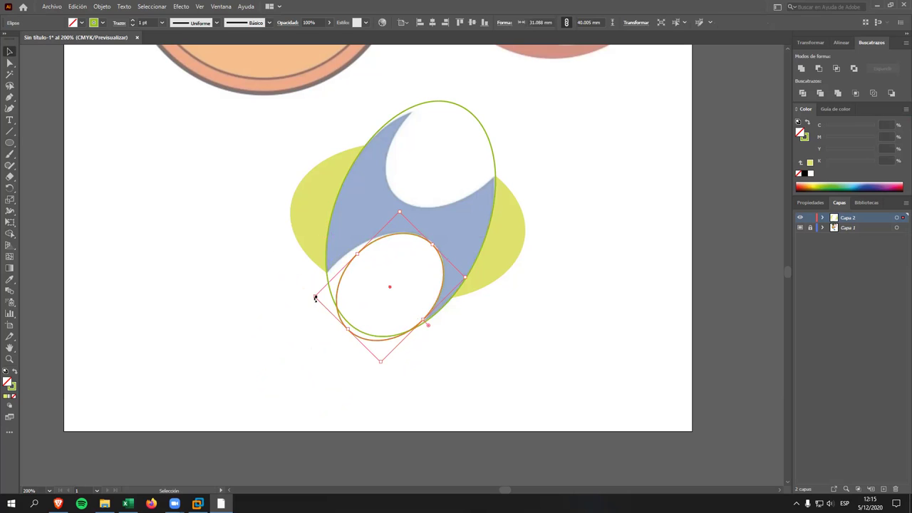
drag(315, 298, 293, 306)
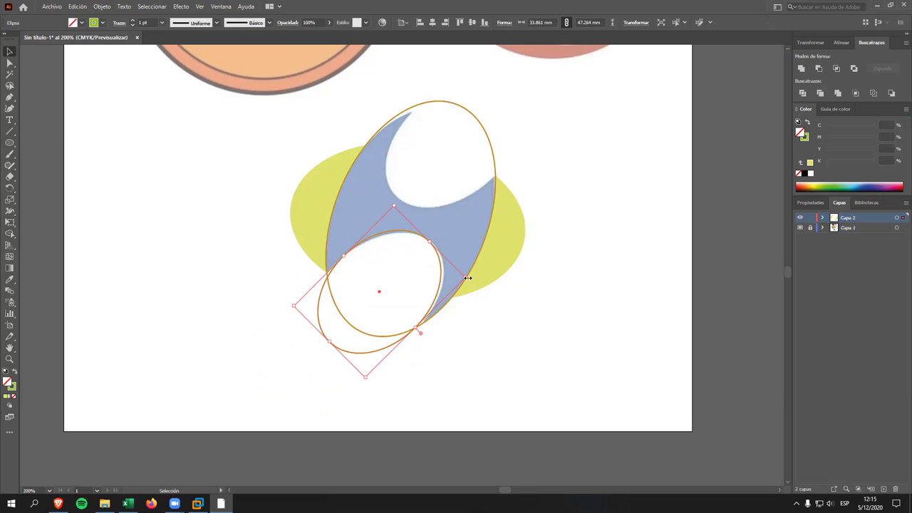
drag(469, 274, 466, 282)
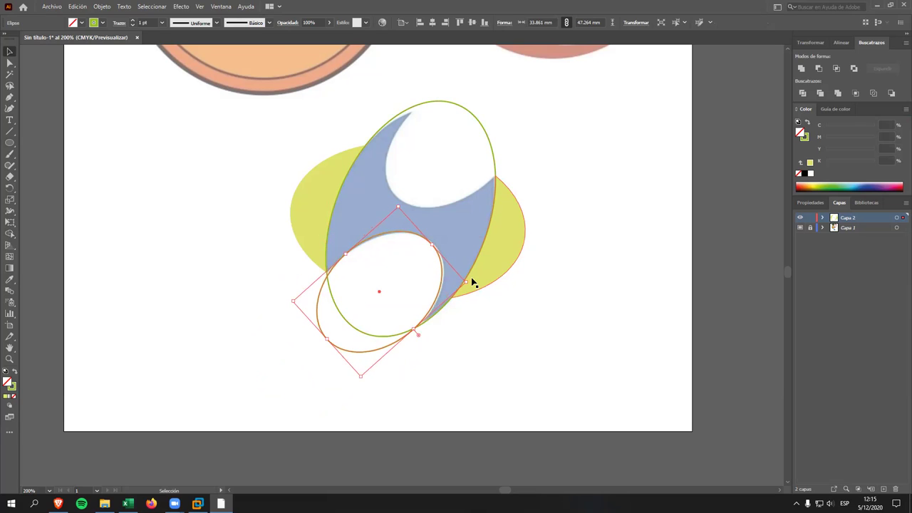
drag(469, 283, 468, 287)
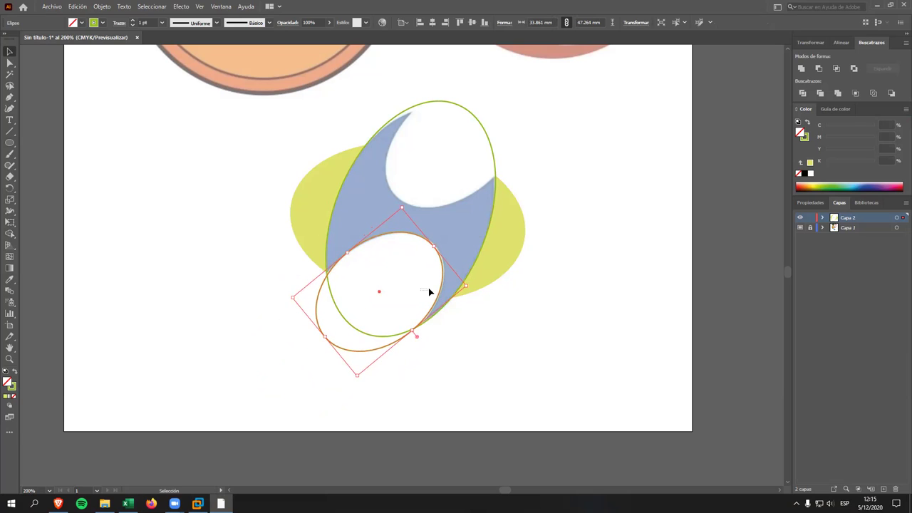
Step: Nudge the small ellipse into final position and fill the tall ellipse yellow
key(ctrl+shift+a)
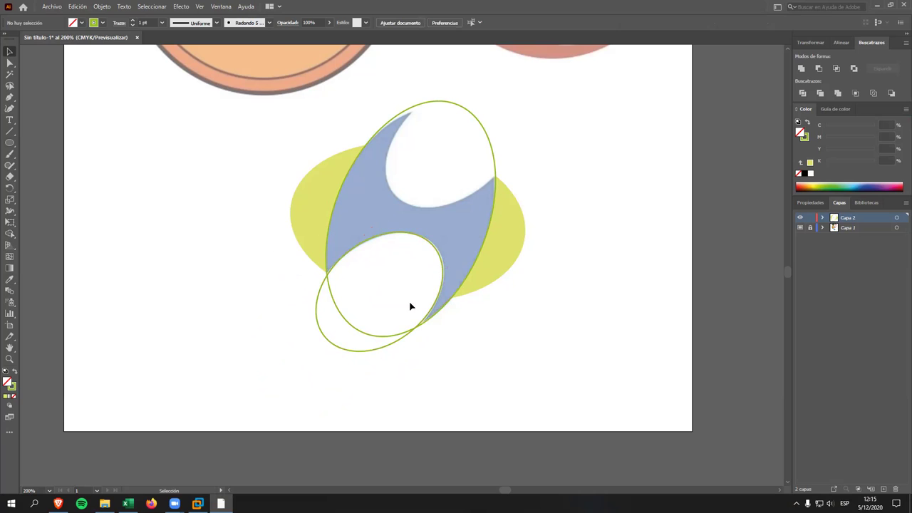
drag(338, 347, 340, 347)
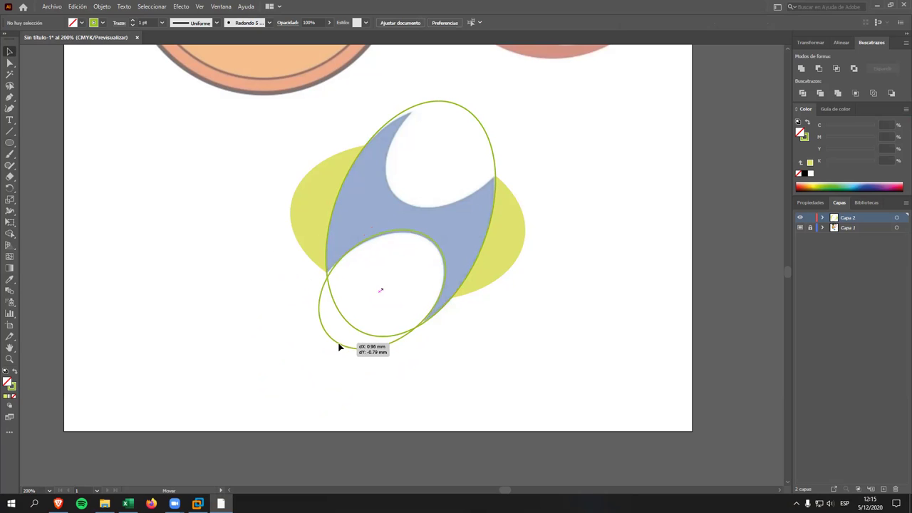
drag(339, 347, 338, 345)
click(453, 343)
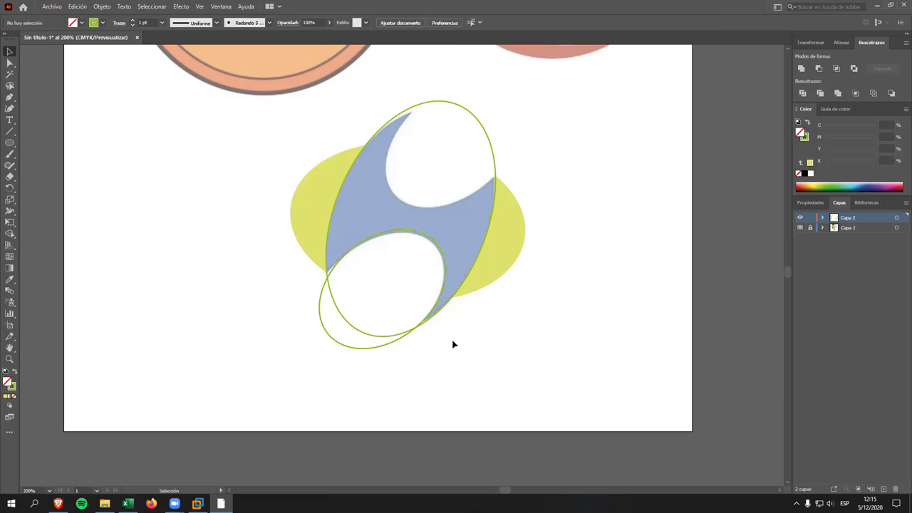
click(487, 138)
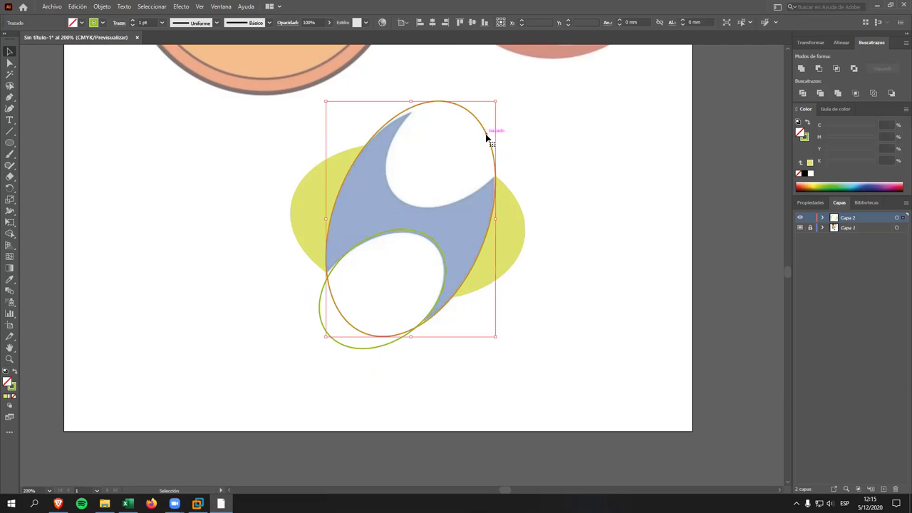
click(816, 183)
Step: Recolor the tall ellipse light blue and fill the small ellipse purple
click(619, 183)
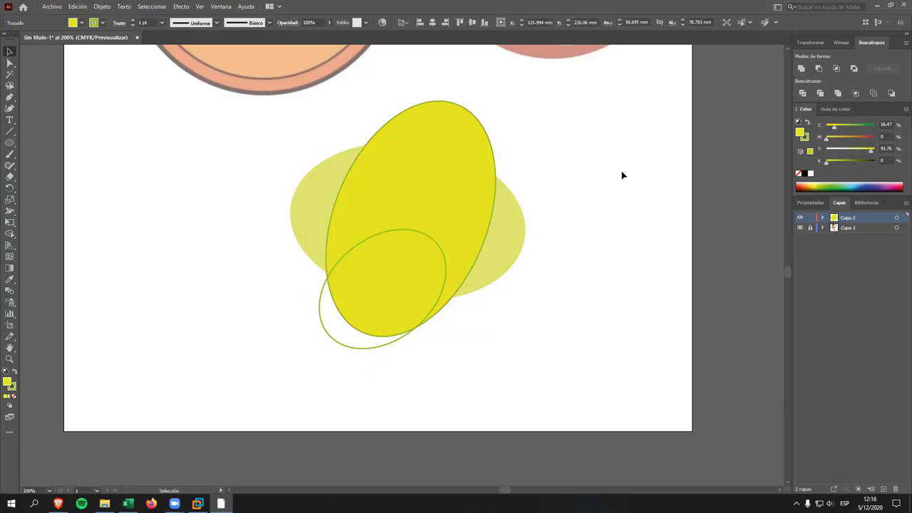
click(804, 184)
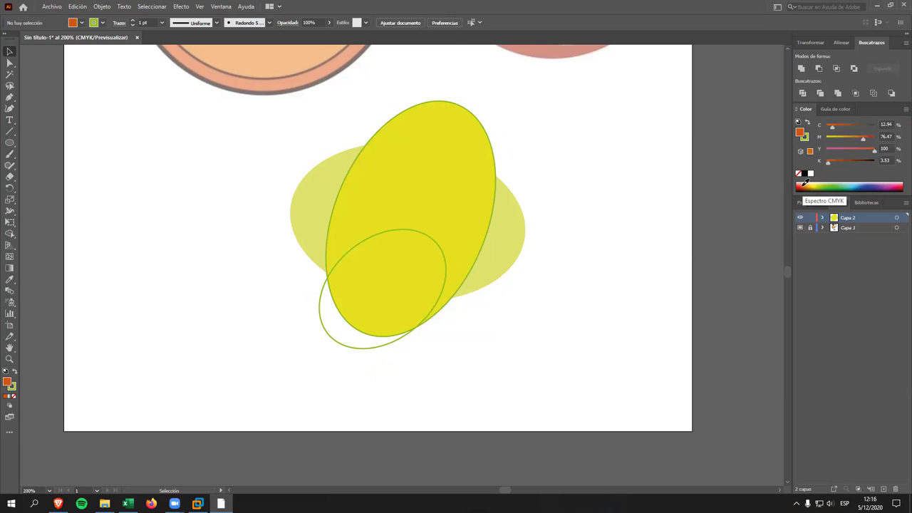
click(489, 150)
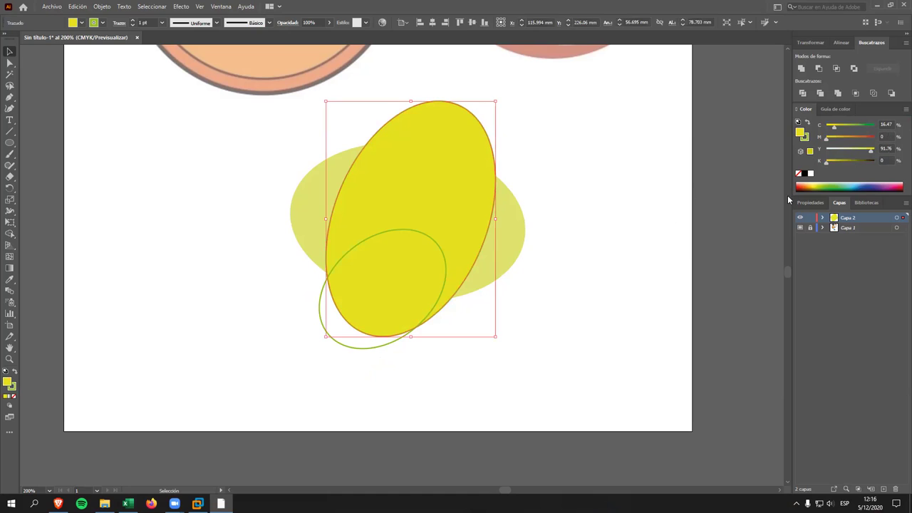
click(857, 183)
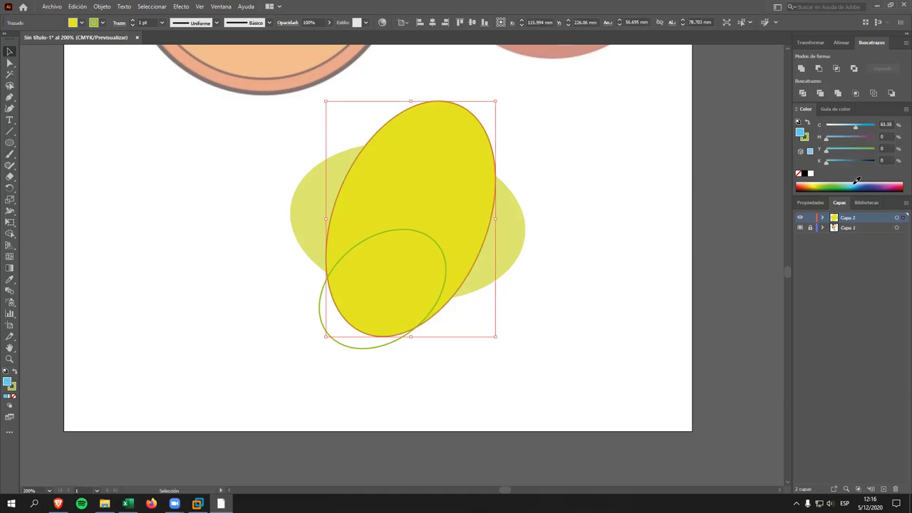
click(374, 344)
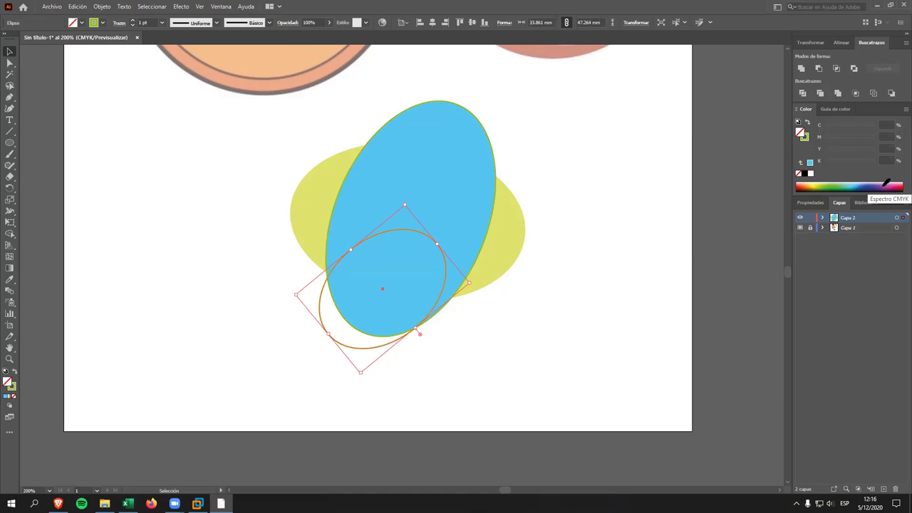
click(878, 182)
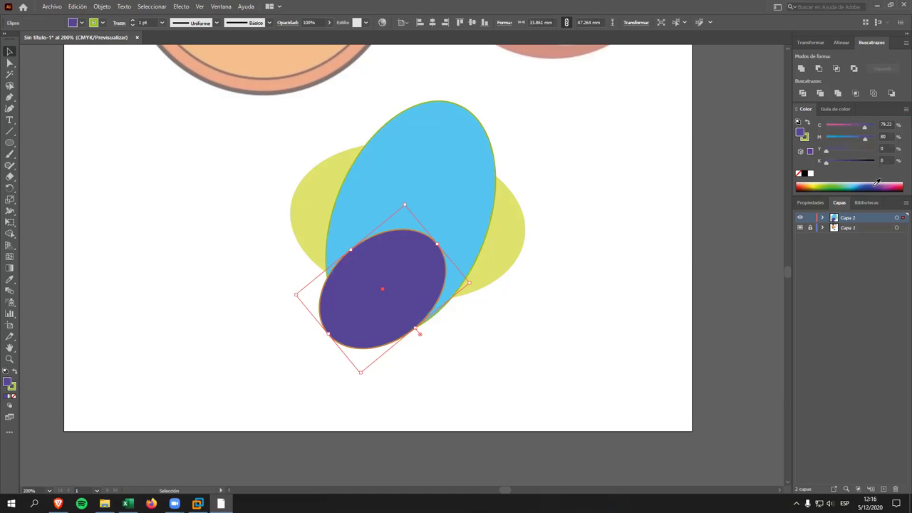
Step: Divide the blue and purple ellipses with Pathfinder and ungroup the resulting pieces
shift+click(425, 140)
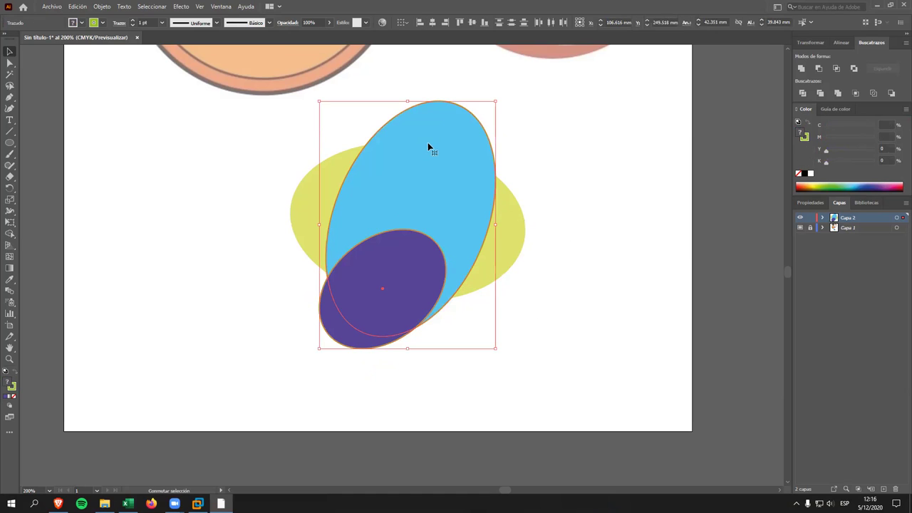
click(803, 96)
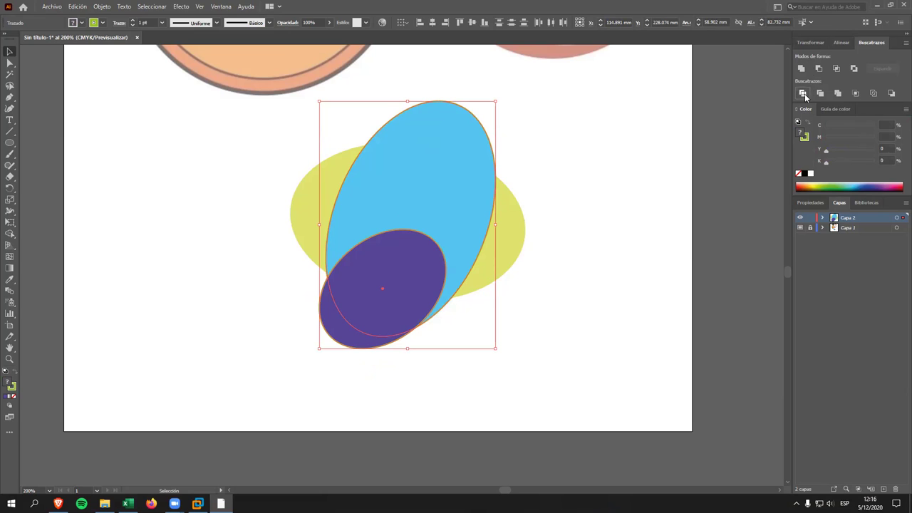
click(622, 159)
click(411, 279)
right_click(411, 279)
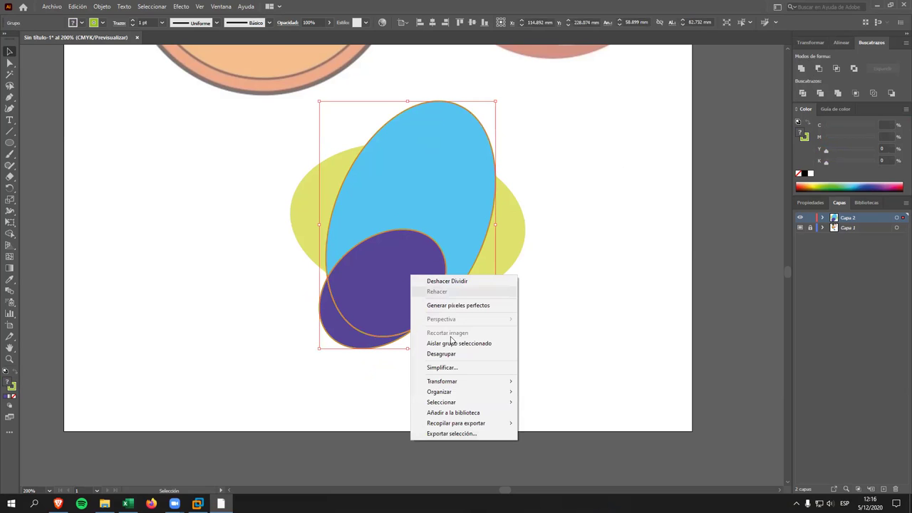
click(462, 354)
Step: Pull the purple pieces out to the left and delete them, keeping the blue crescent
drag(362, 334, 281, 384)
drag(349, 321, 178, 300)
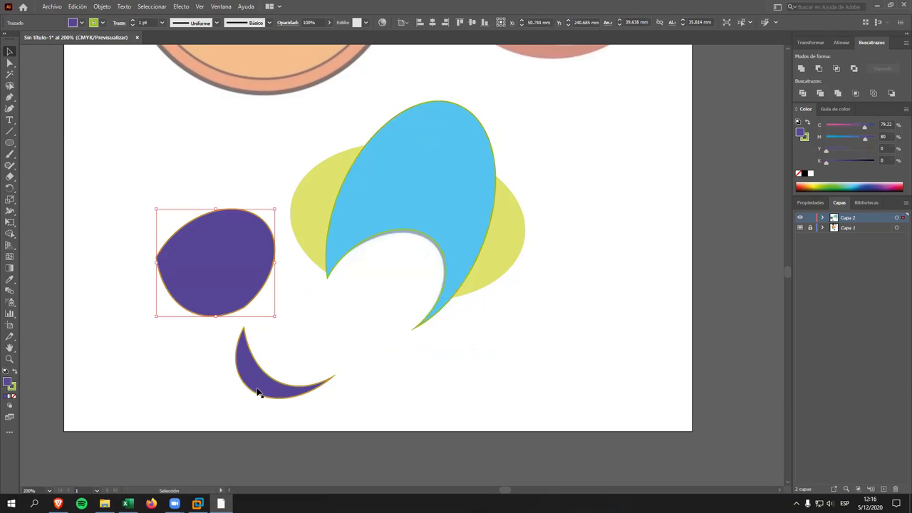
drag(258, 392, 220, 279)
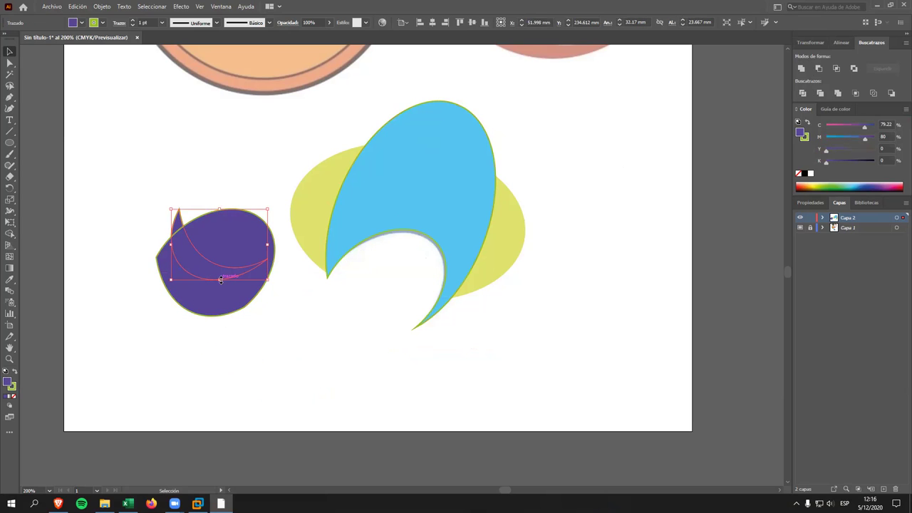
click(222, 280)
key(Delete)
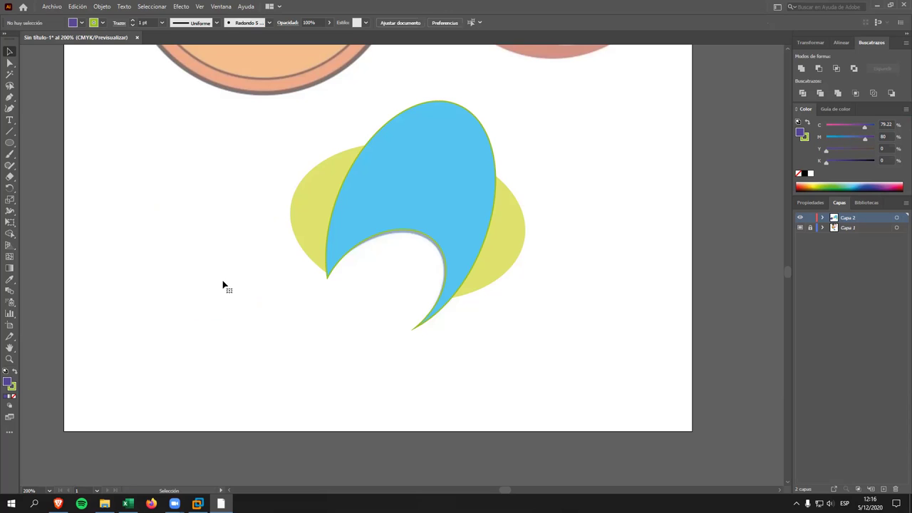
click(474, 118)
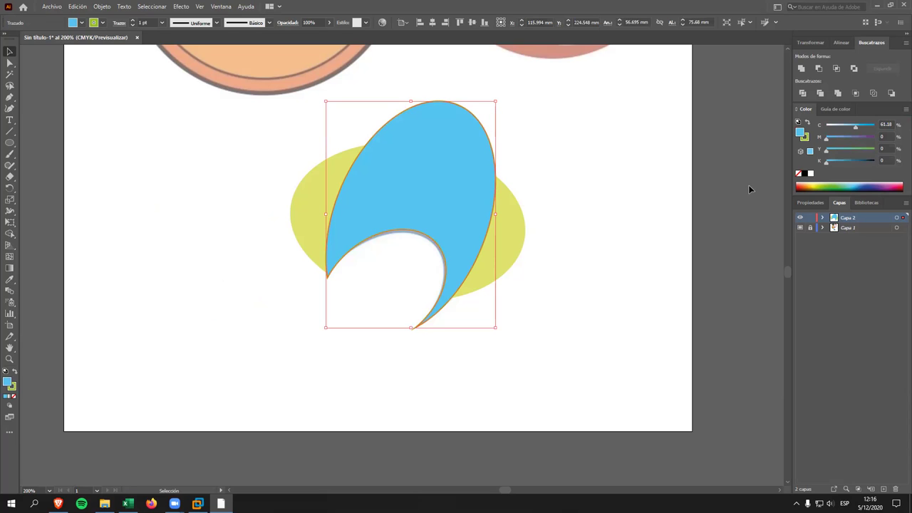
Step: Set the blue crescent's fill to None and zoom in on its lower-left tip with Direct Selection
click(798, 173)
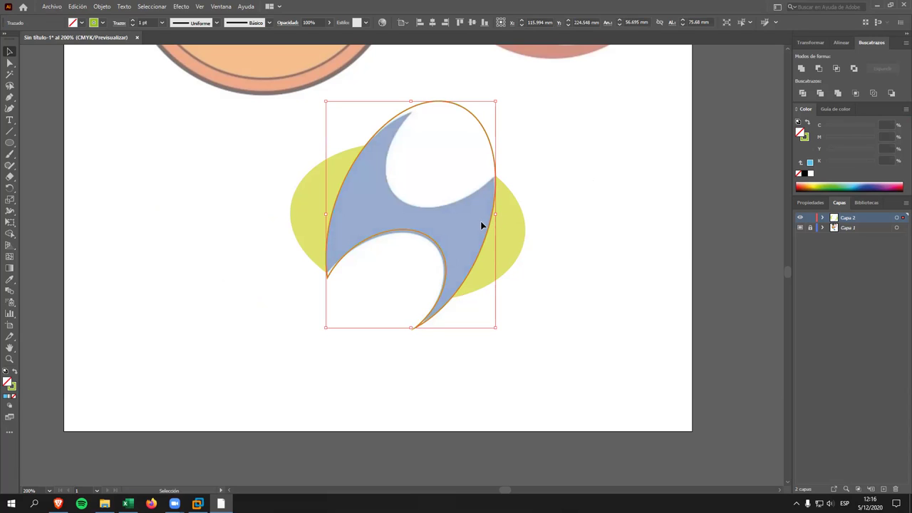
key(ctrl+plus)
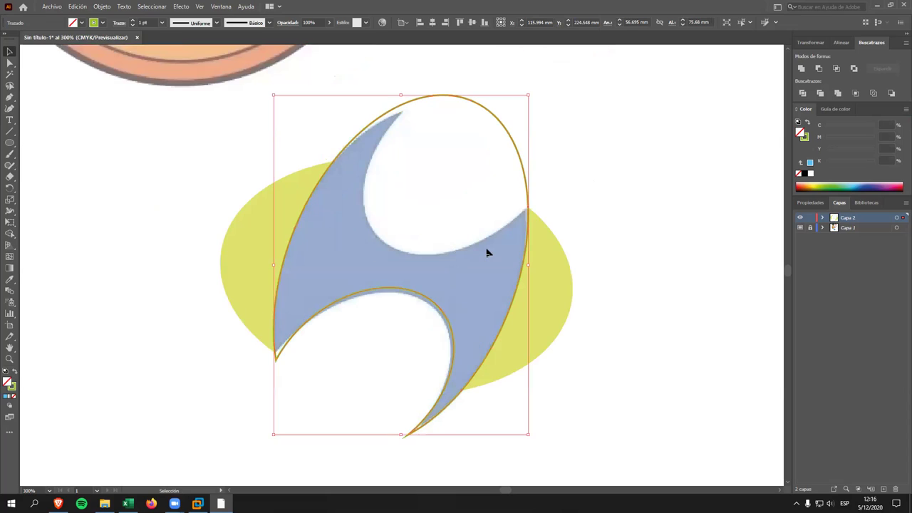
scroll(479, 319, up, 1)
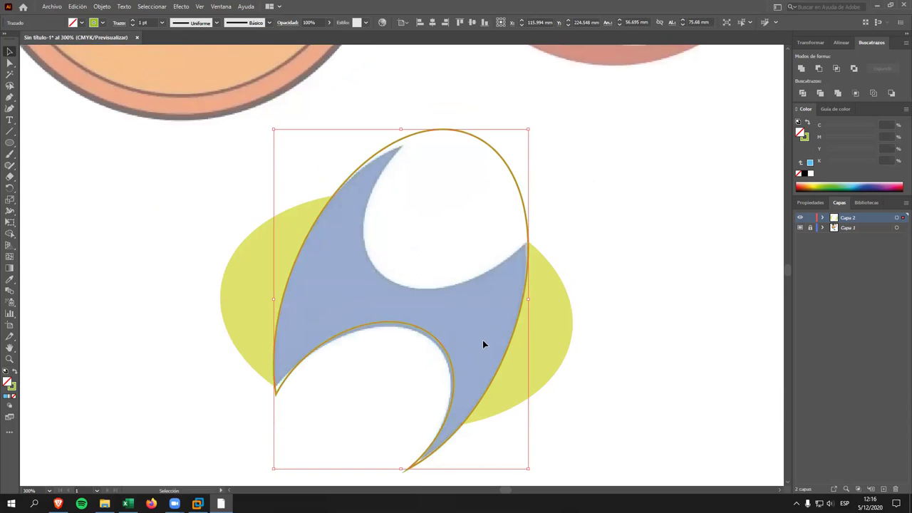
key(a)
key(v)
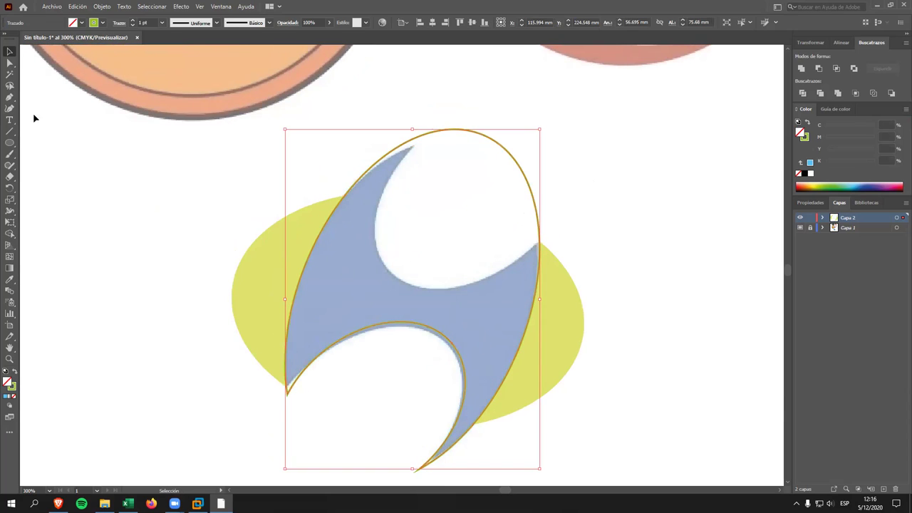
click(10, 64)
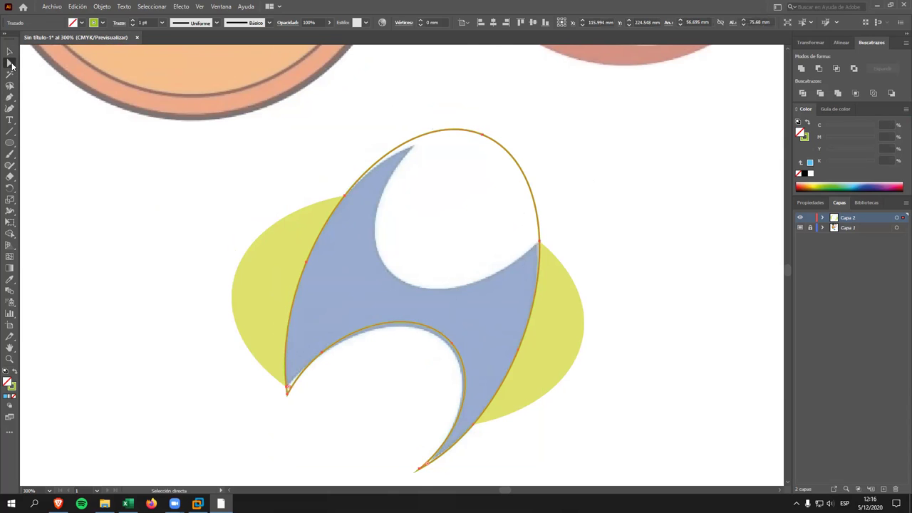
click(287, 390)
key(v)
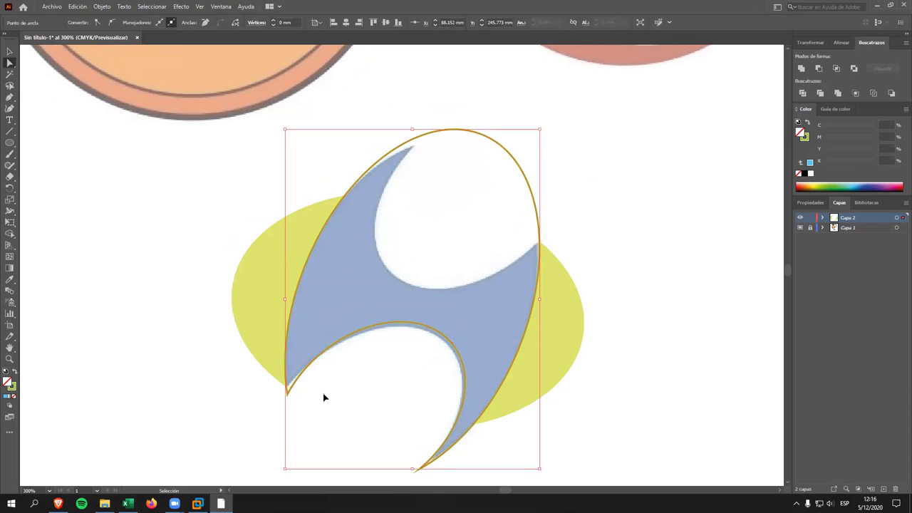
key(ctrl+plus)
key(a)
scroll(402, 404, up, 1)
scroll(499, 373, up, 2)
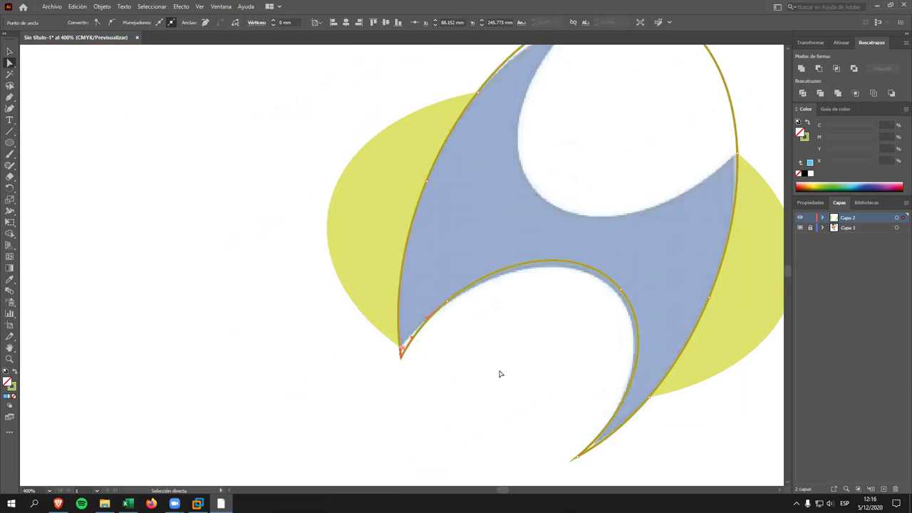
Step: Bend the lower inner curve upward and delete the extra anchor near the bottom-left tip
click(448, 304)
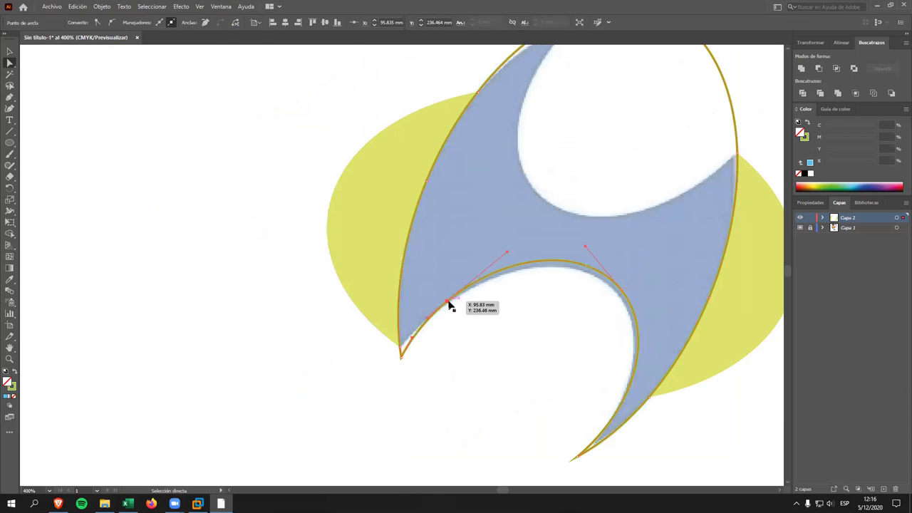
click(621, 290)
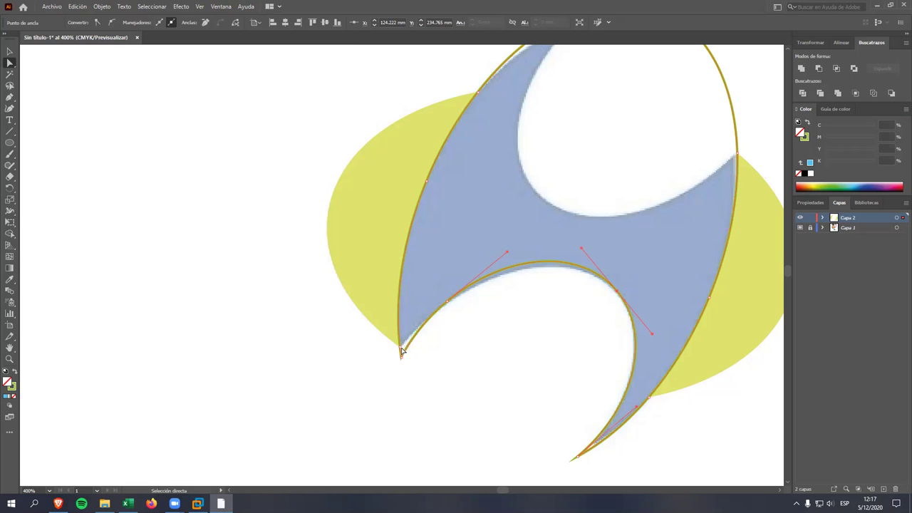
drag(402, 348, 401, 349)
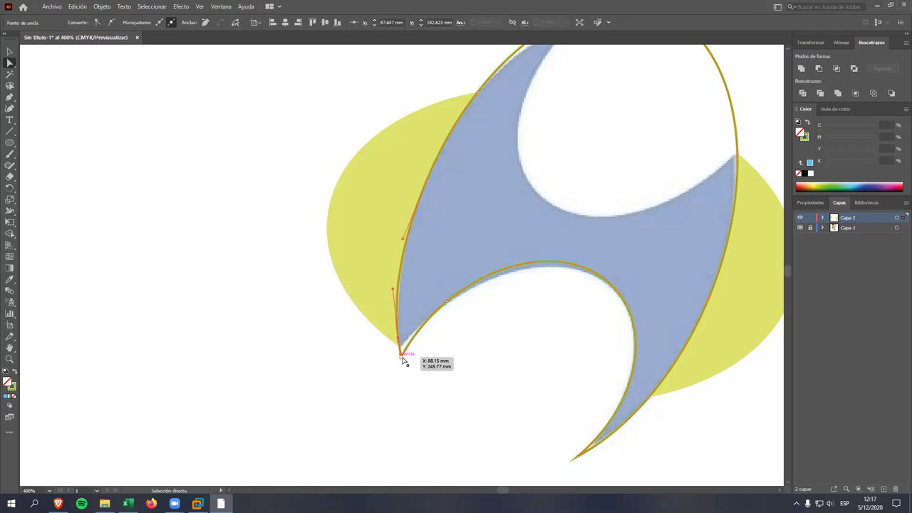
click(432, 321)
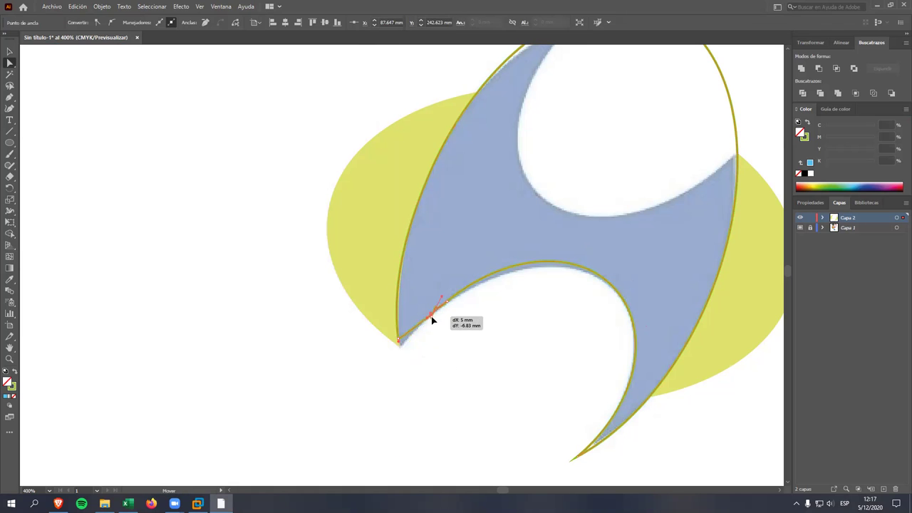
drag(398, 348, 400, 347)
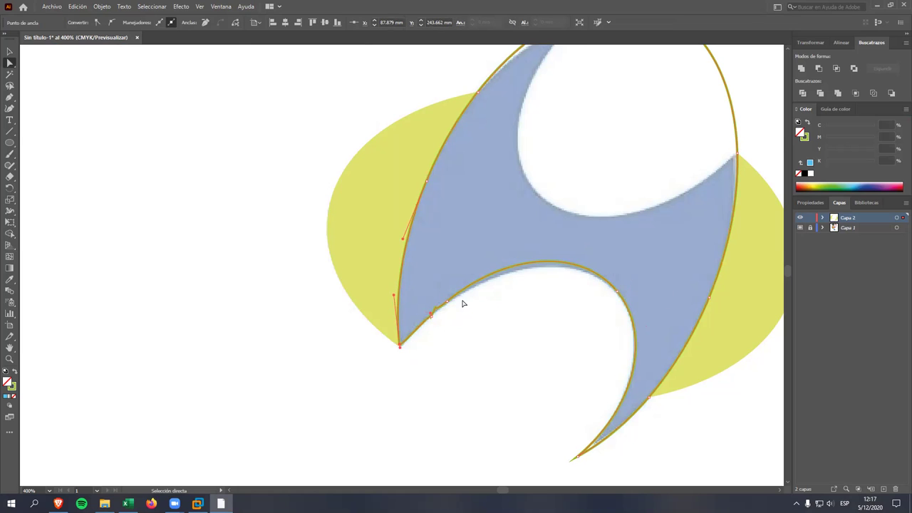
drag(444, 306, 500, 278)
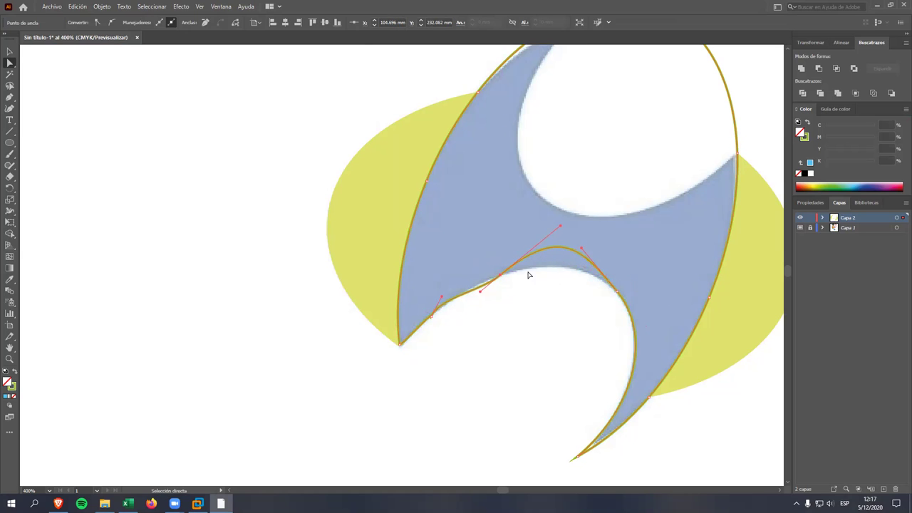
click(500, 276)
click(205, 22)
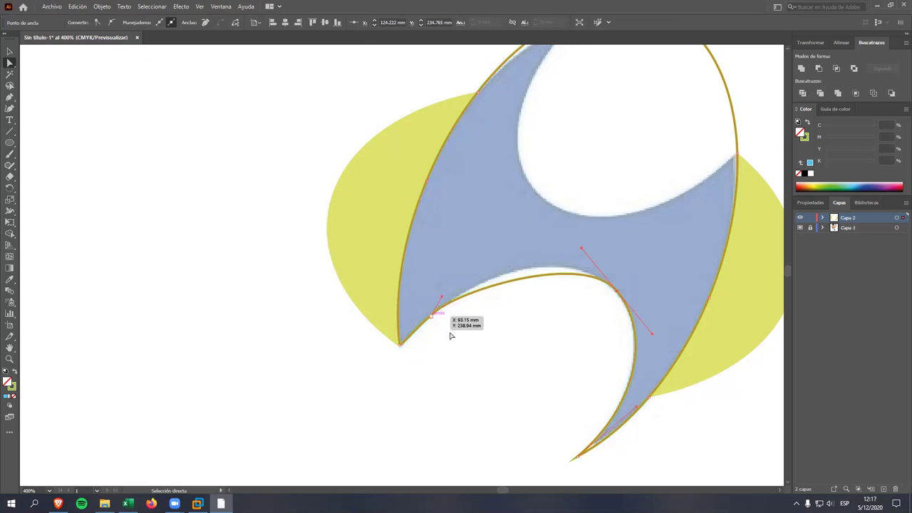
key(minus)
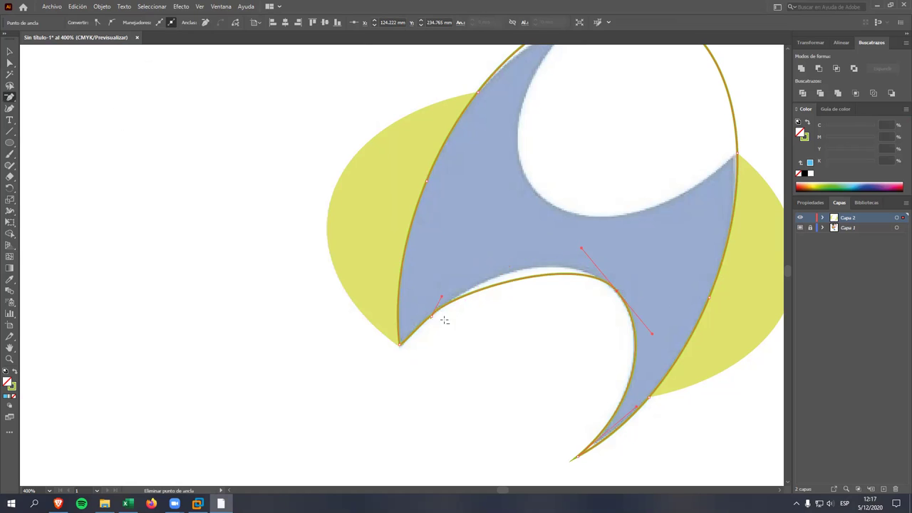
click(430, 314)
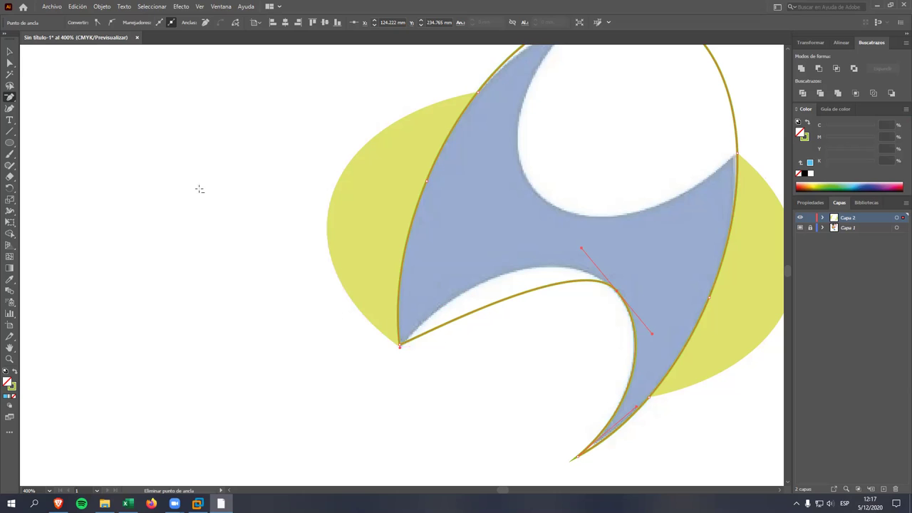
Step: Drag the bottom tip's handles to reshape and smooth the lower inner curve
click(12, 64)
click(401, 345)
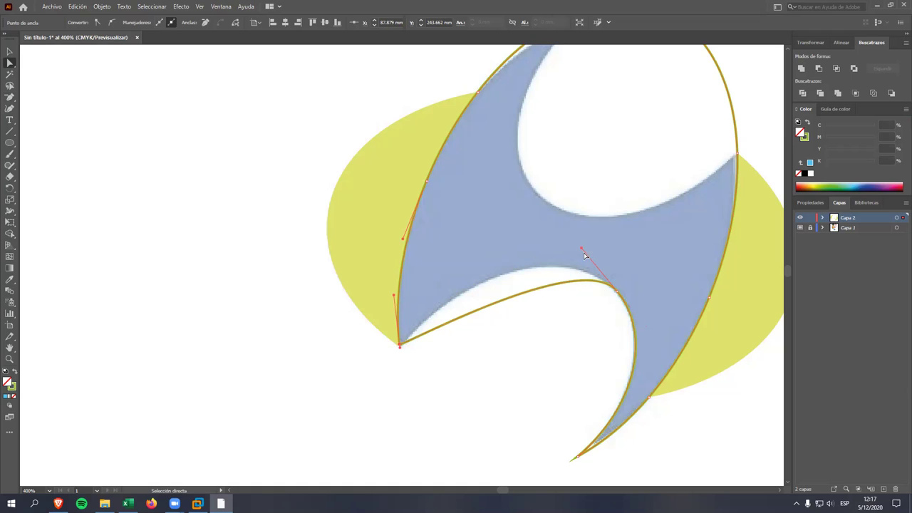
drag(581, 247, 513, 212)
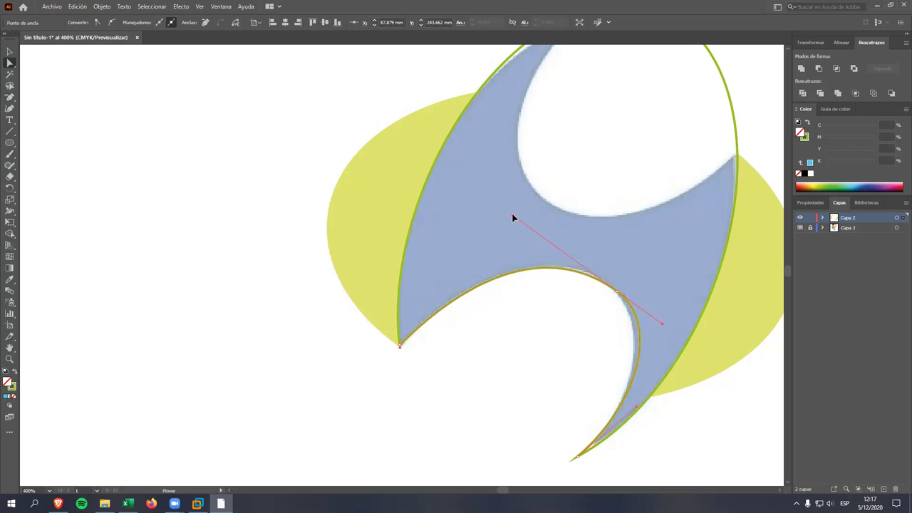
drag(513, 213, 517, 212)
mouse_move(618, 292)
mouse_down()
mouse_move(657, 325)
mouse_move(652, 342)
mouse_up()
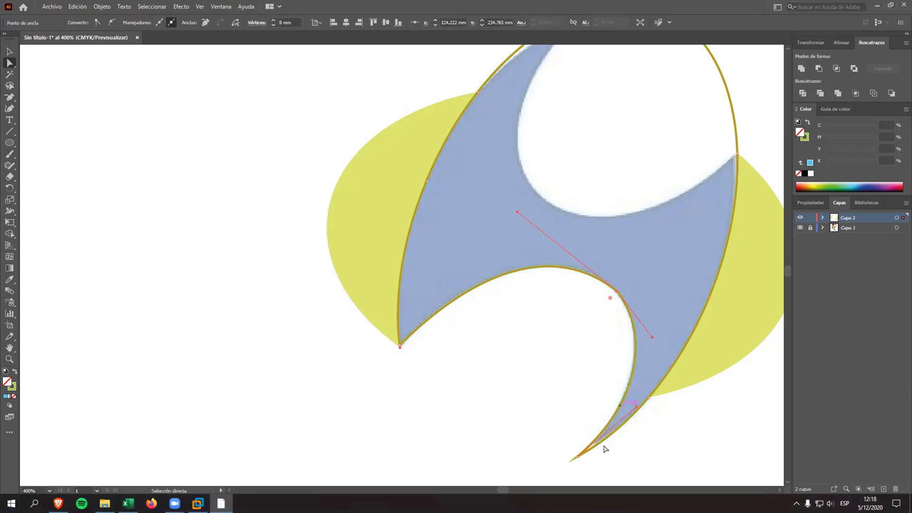
drag(579, 456, 594, 446)
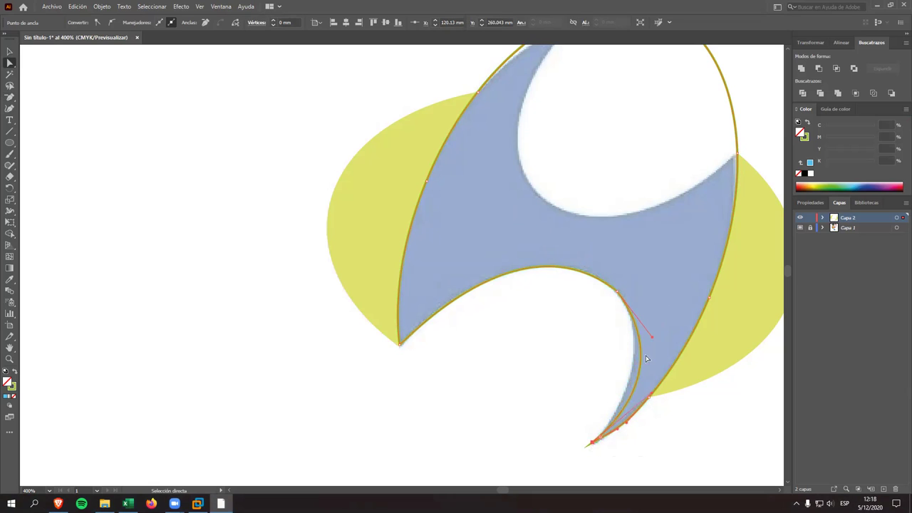
drag(651, 338, 642, 330)
Step: Refine the bottom-right and bottom-left anchors and handles into a smooth lower arc
click(643, 328)
drag(653, 394, 645, 384)
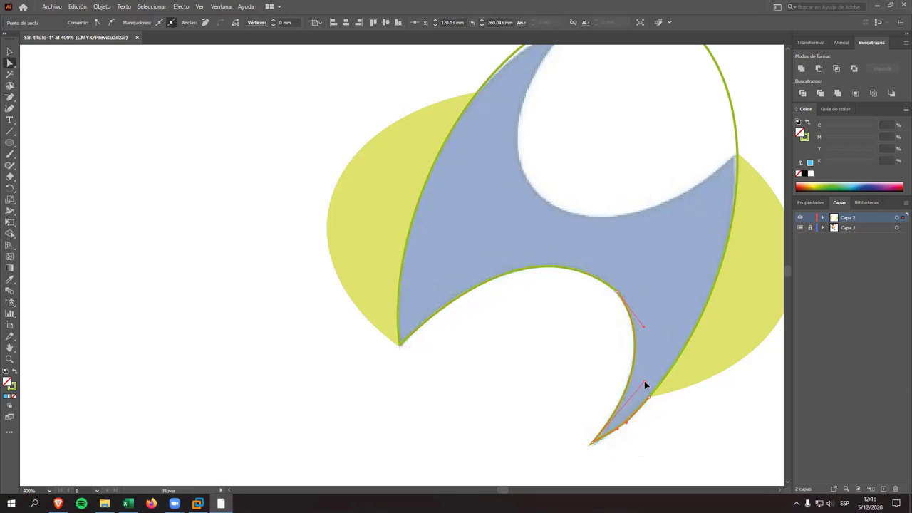
click(401, 347)
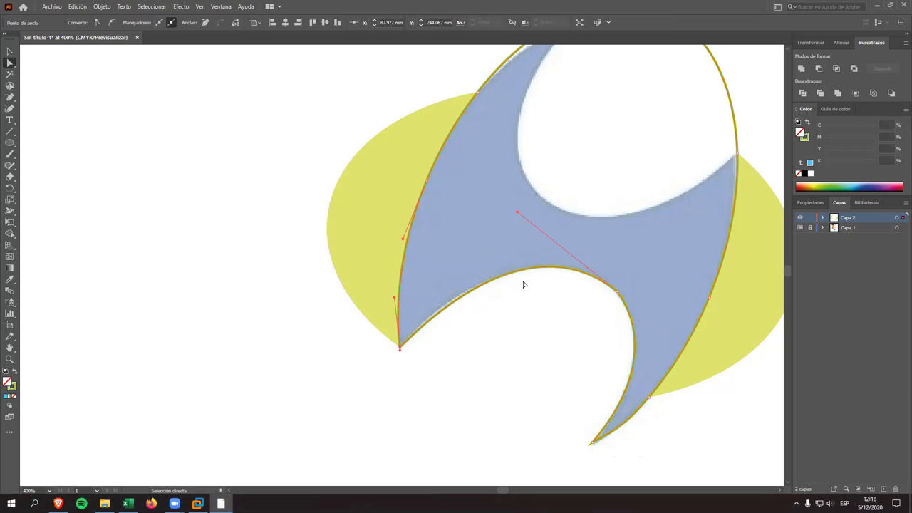
drag(394, 299, 393, 298)
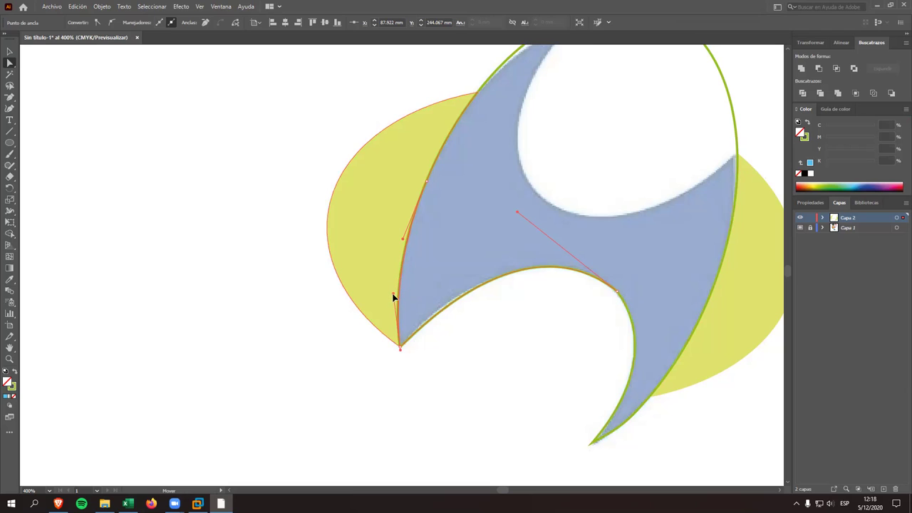
mouse_move(518, 216)
mouse_down()
mouse_move(507, 215)
mouse_move(516, 208)
mouse_up()
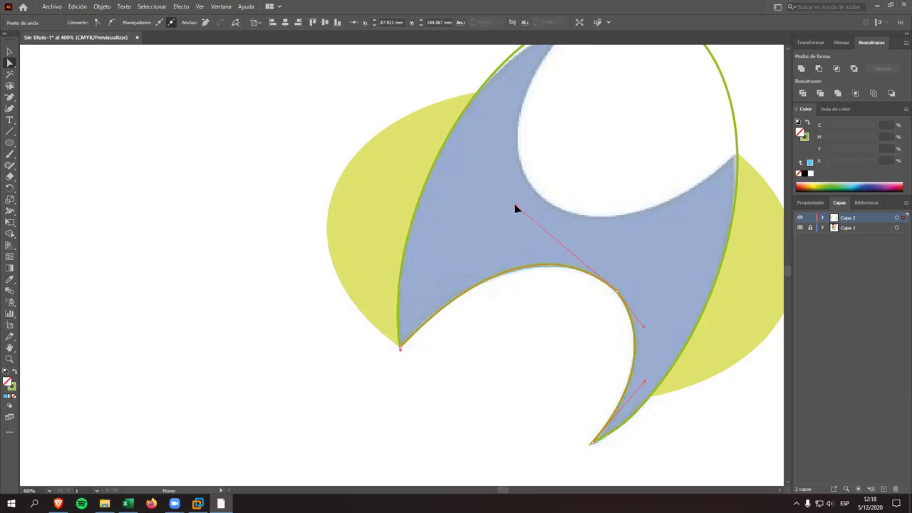
drag(516, 209, 506, 214)
drag(612, 292, 611, 287)
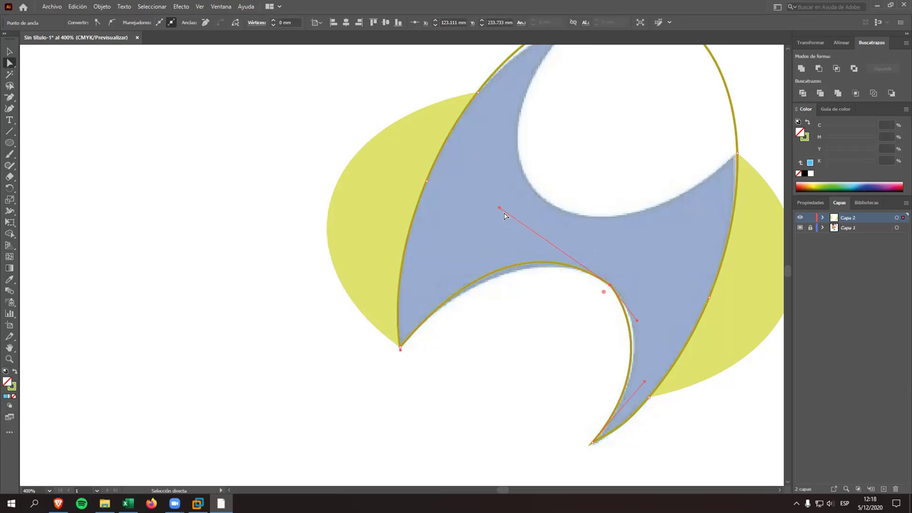
drag(499, 208, 502, 216)
drag(638, 322, 646, 325)
Step: Drag the top curve's handle and right anchor to round the outline around the white hole, then deselect
scroll(646, 326, up, 3)
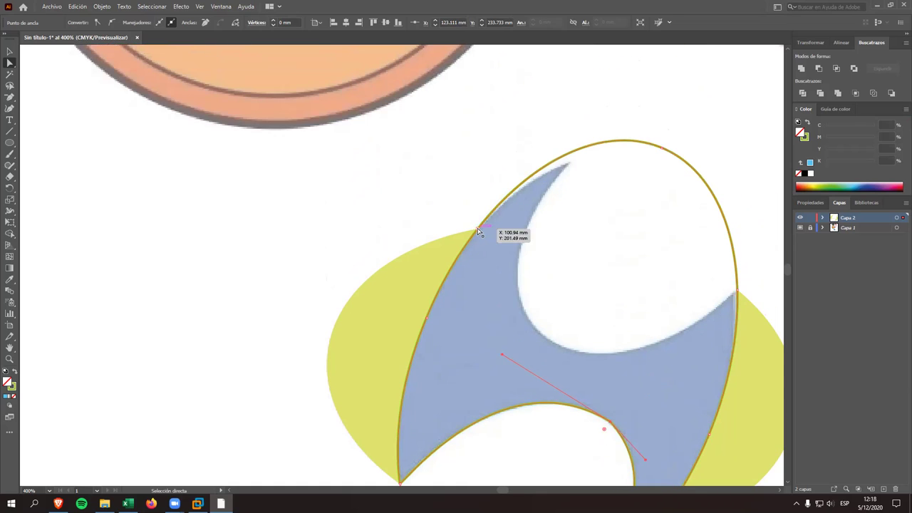
click(488, 222)
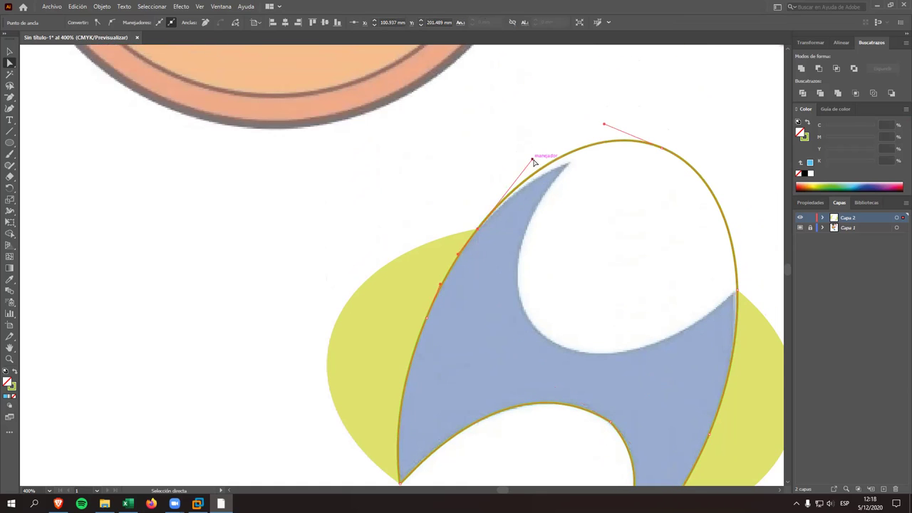
drag(540, 165, 541, 164)
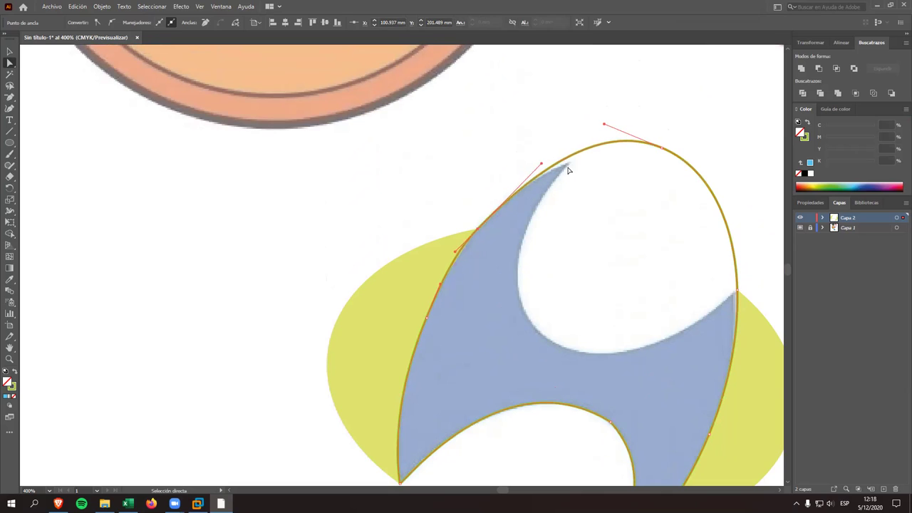
drag(605, 124, 601, 137)
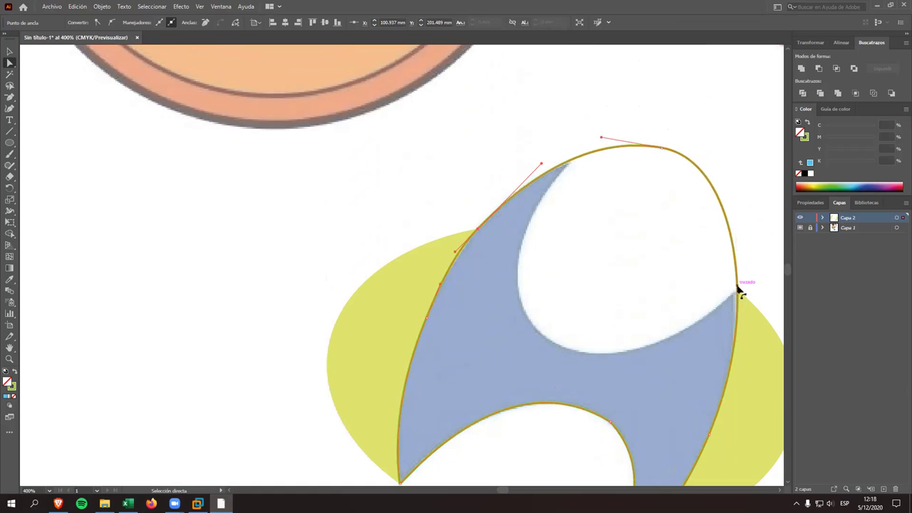
drag(737, 291, 738, 290)
click(641, 258)
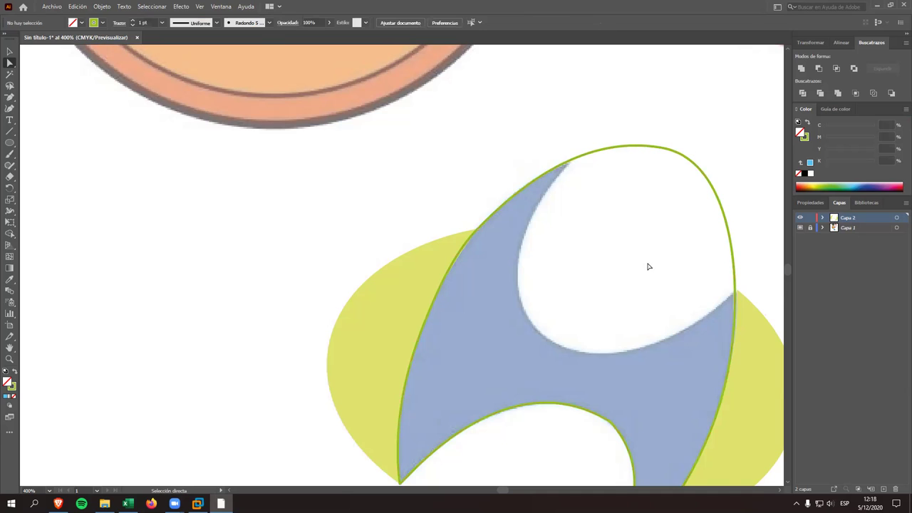
scroll(641, 285, down, 2)
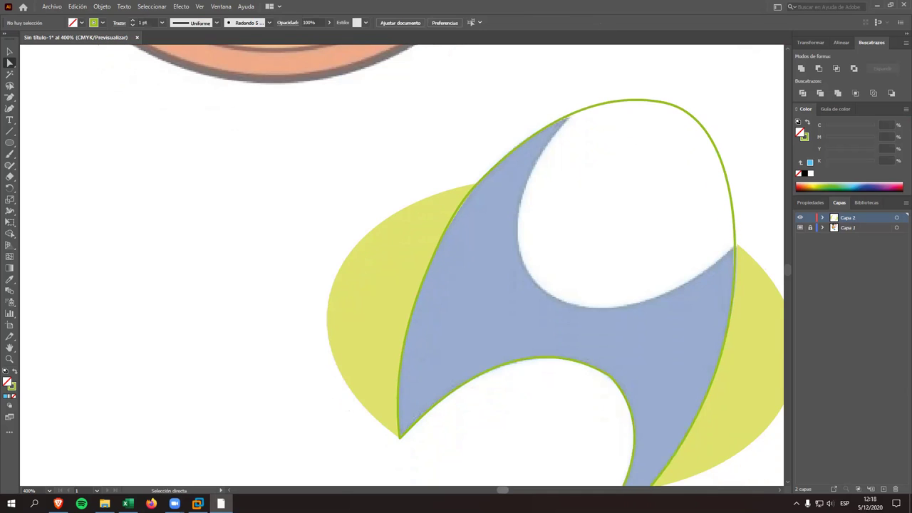
scroll(456, 285, right, 5)
scroll(515, 408, right, 5)
scroll(508, 423, up, 3)
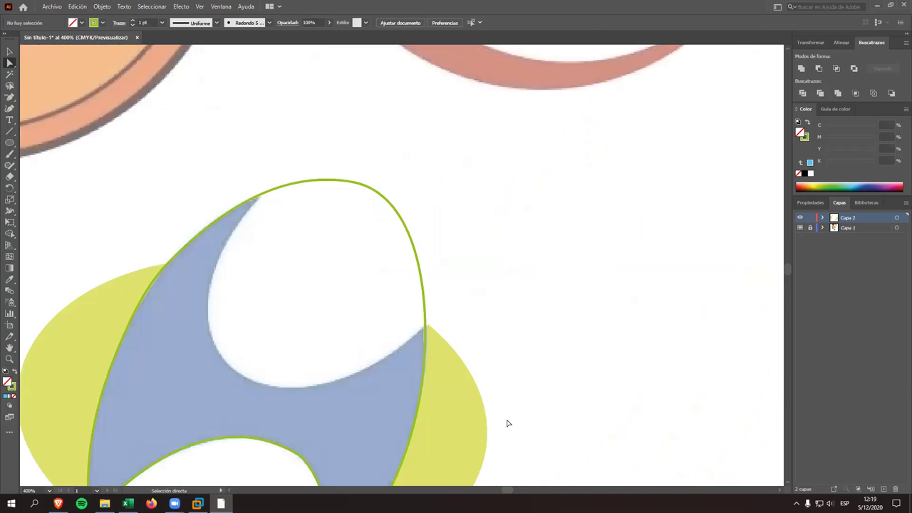
scroll(250, 288, up, 1)
Step: Draw a new ellipse and move it over the white hole in the blue shape
click(9, 143)
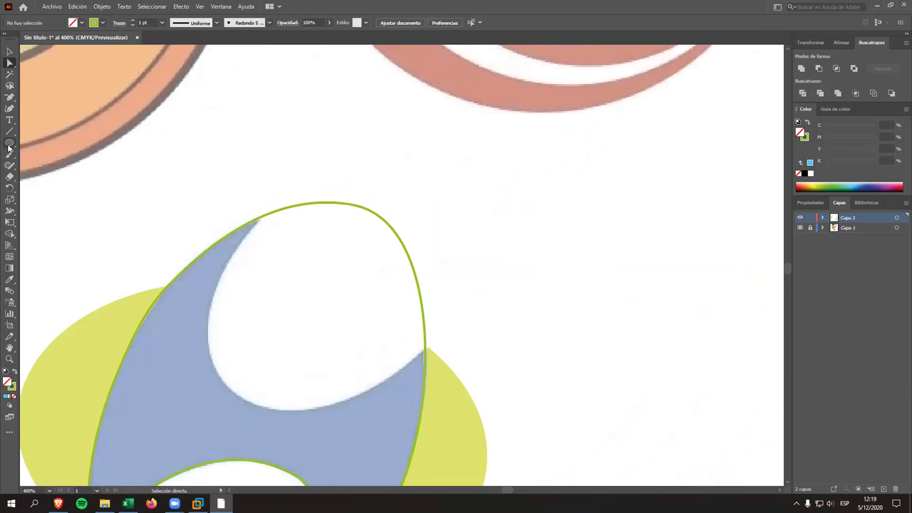
drag(524, 155, 613, 268)
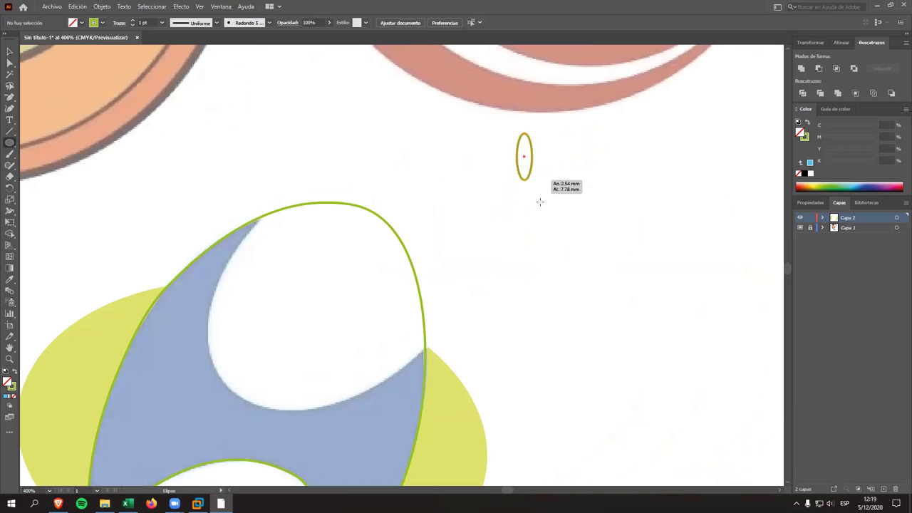
drag(639, 298, 641, 300)
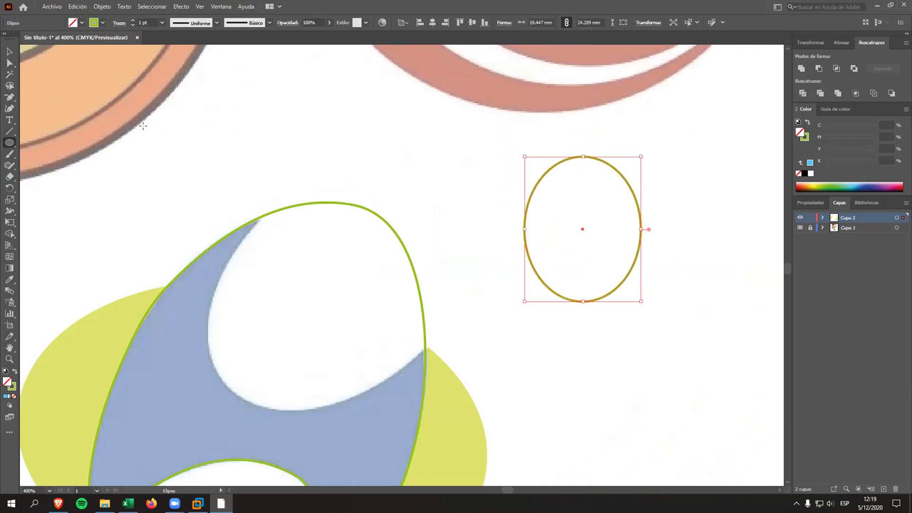
click(9, 52)
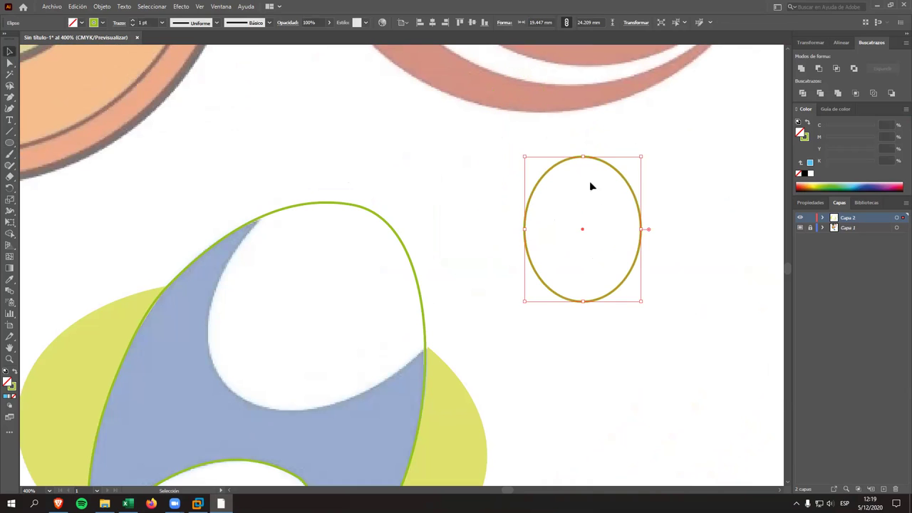
click(454, 185)
drag(557, 171, 302, 175)
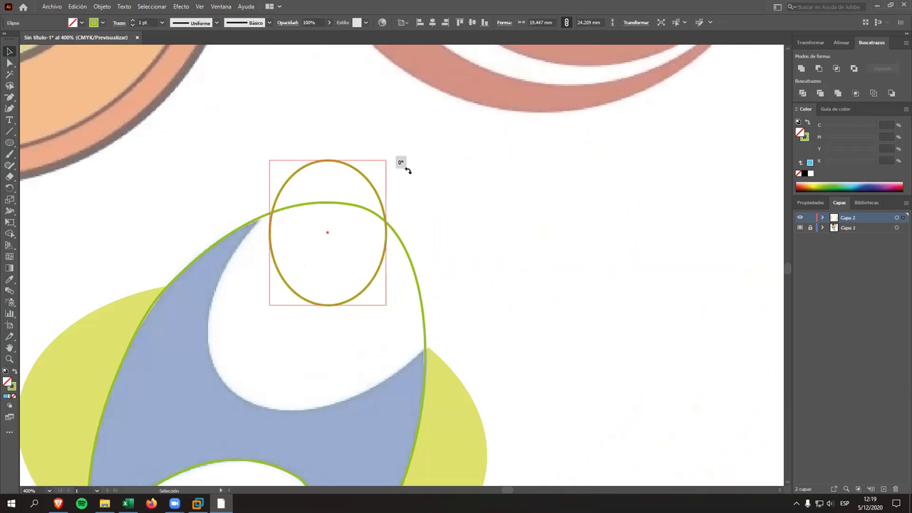
Step: Rotate, enlarge and narrow the ellipse so it fits snugly inside the hole
drag(390, 155, 421, 208)
mouse_move(543, 186)
mouse_down()
mouse_move(508, 189)
mouse_move(410, 277)
mouse_up()
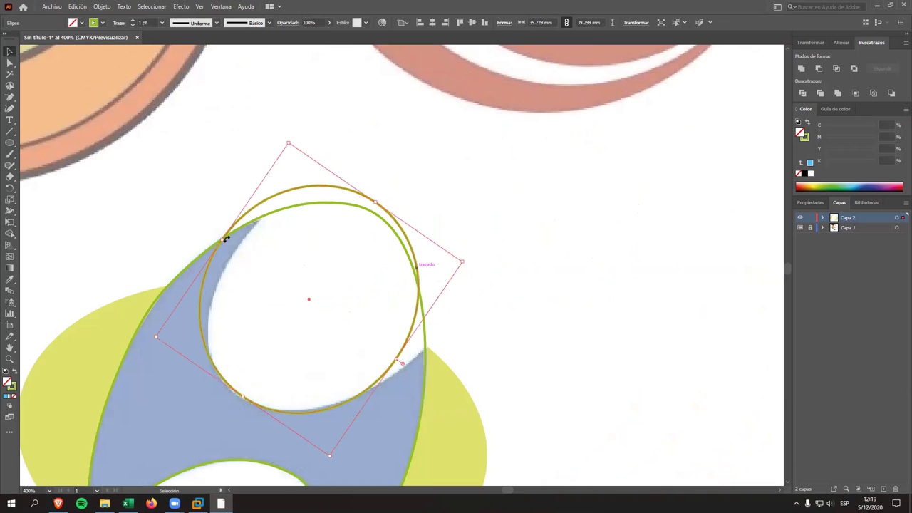
drag(223, 242, 233, 251)
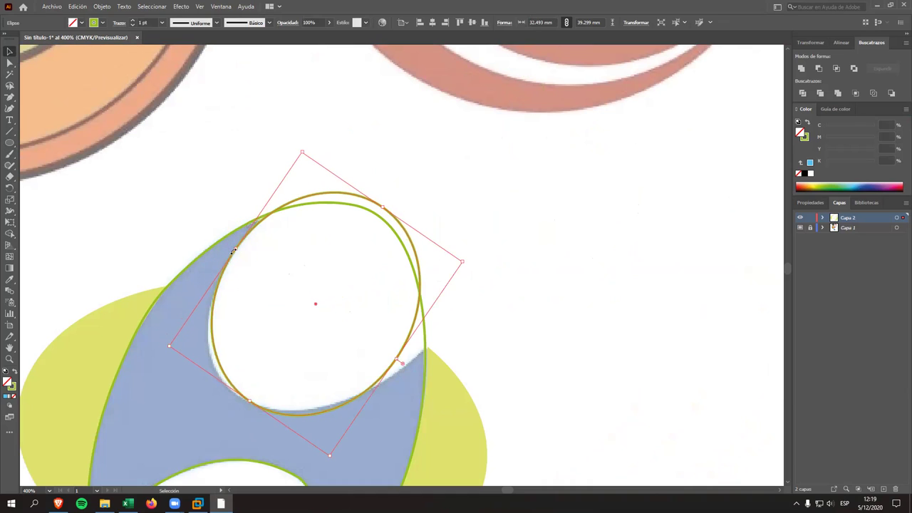
drag(465, 262, 448, 265)
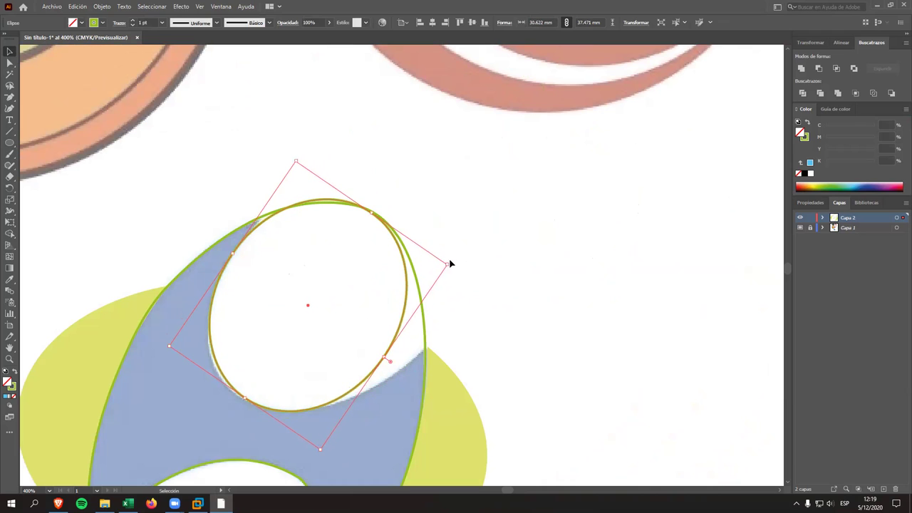
drag(450, 263, 463, 278)
drag(407, 265, 410, 275)
Step: Stretch the ellipse past the outline, fill it yellow-green, and fill the blue shape cyan-blue
click(450, 211)
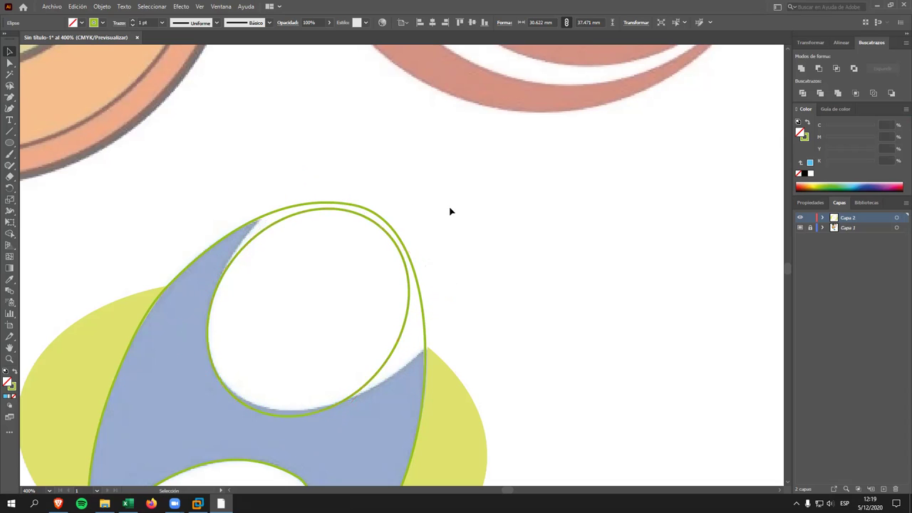
click(382, 231)
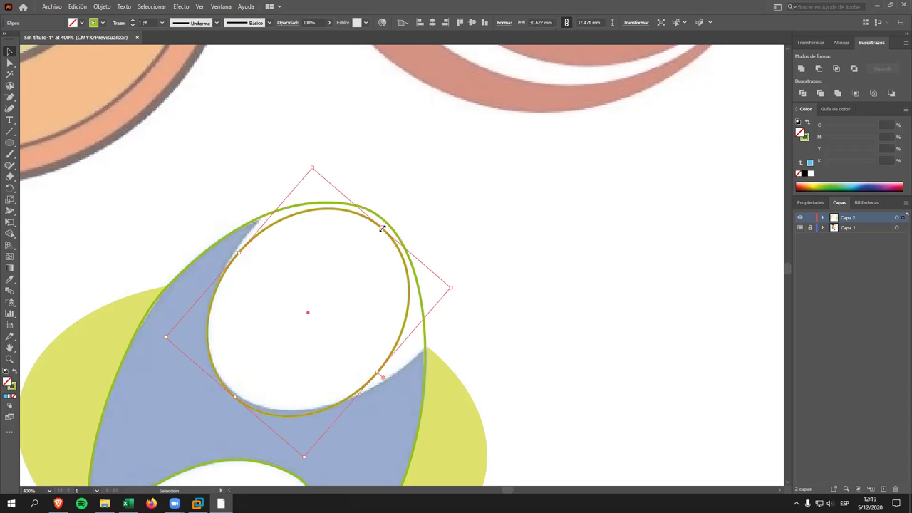
drag(383, 228, 420, 200)
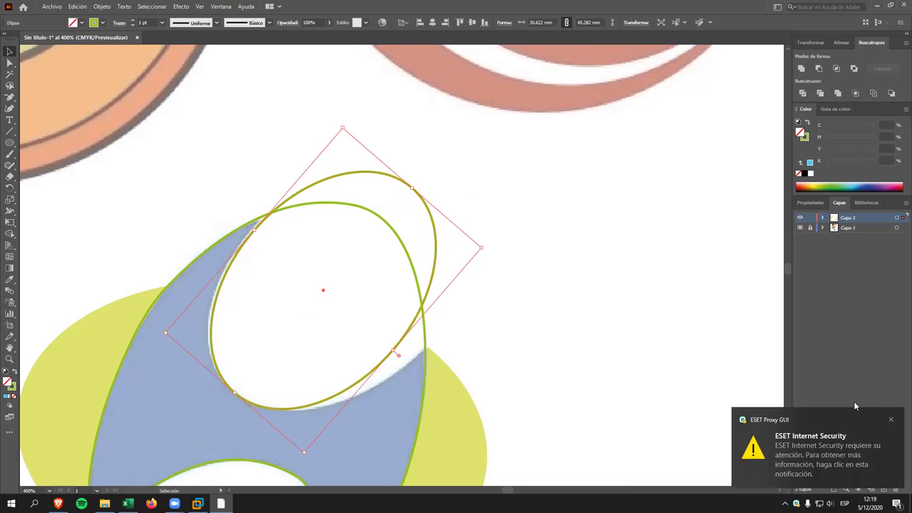
click(892, 421)
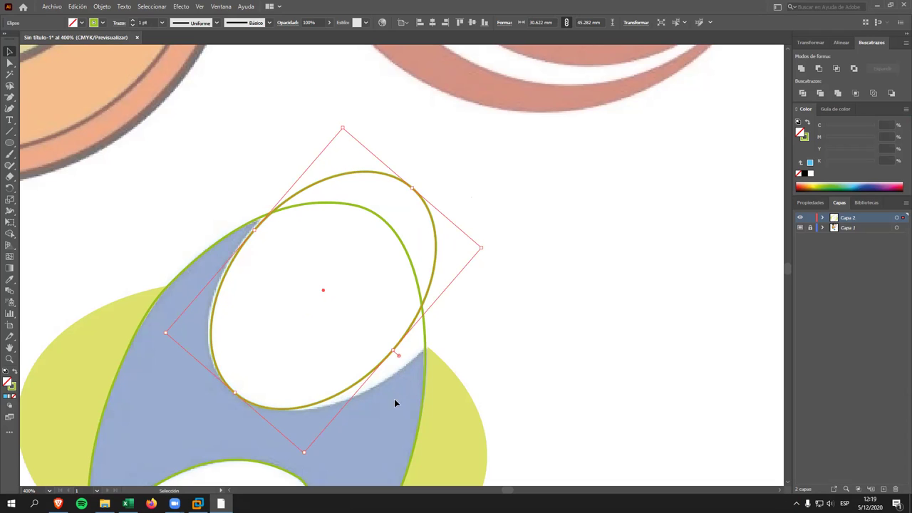
click(823, 184)
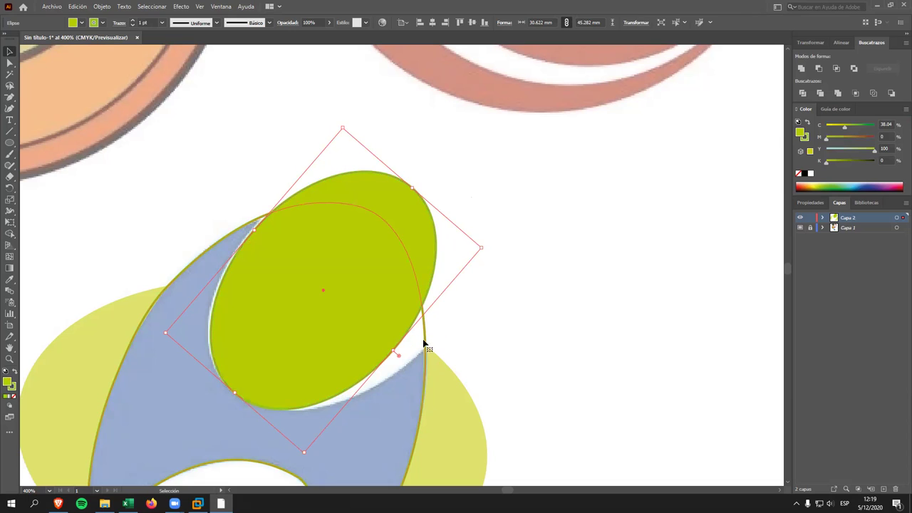
click(425, 347)
click(858, 184)
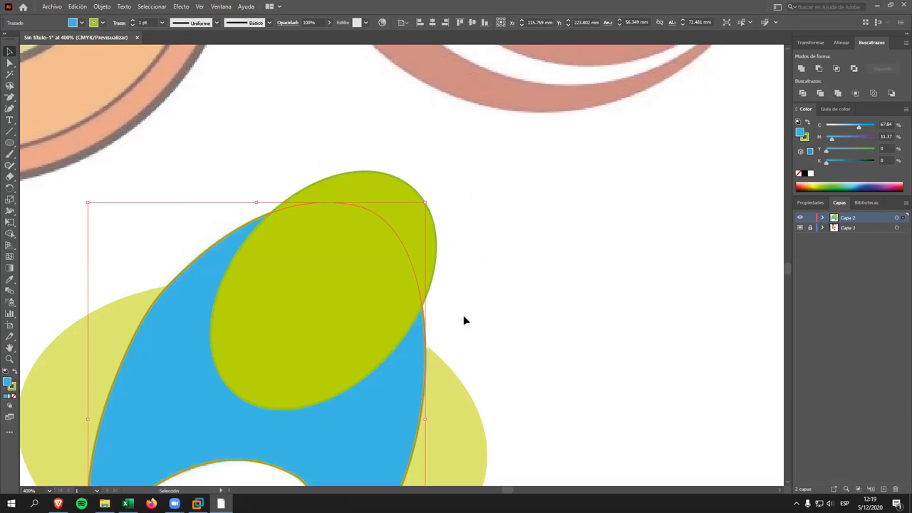
Step: Select the ellipse and blue shape and apply Pathfinder Trim, undoing an accidental move
click(433, 245)
shift+click(411, 389)
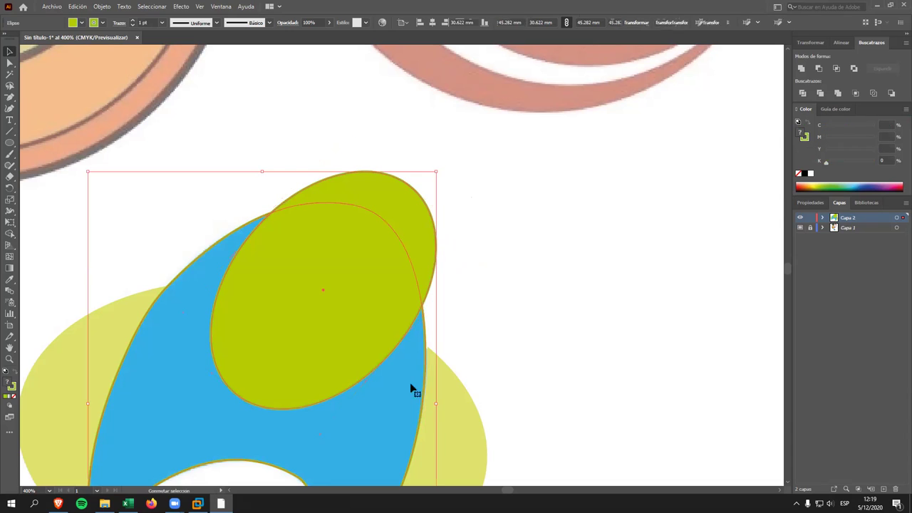
click(820, 96)
click(536, 176)
drag(460, 213, 540, 187)
key(ctrl+z)
Step: Ungroup the trimmed pieces and delete the green ellipse
key(v)
click(411, 210)
right_click(412, 205)
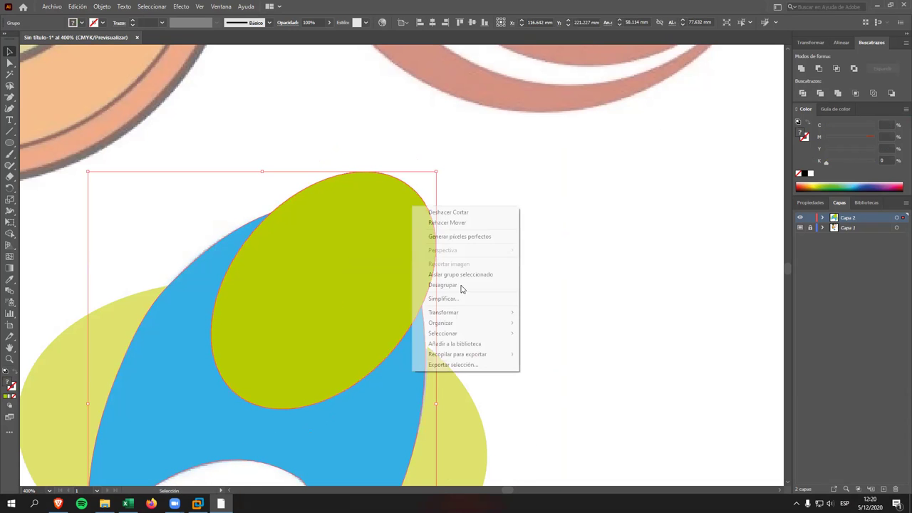
click(466, 285)
drag(417, 228, 517, 180)
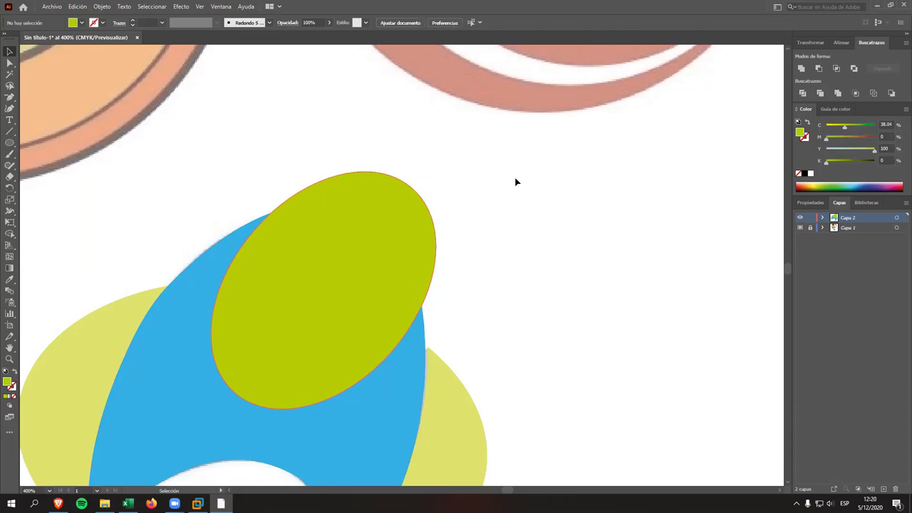
key(Delete)
Step: Give the remaining piece no fill and an olive green stroke
click(373, 423)
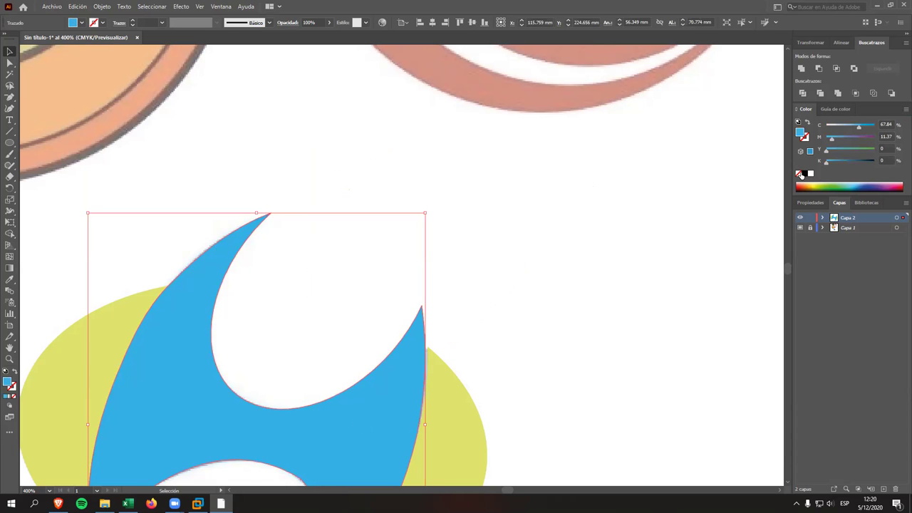
click(798, 173)
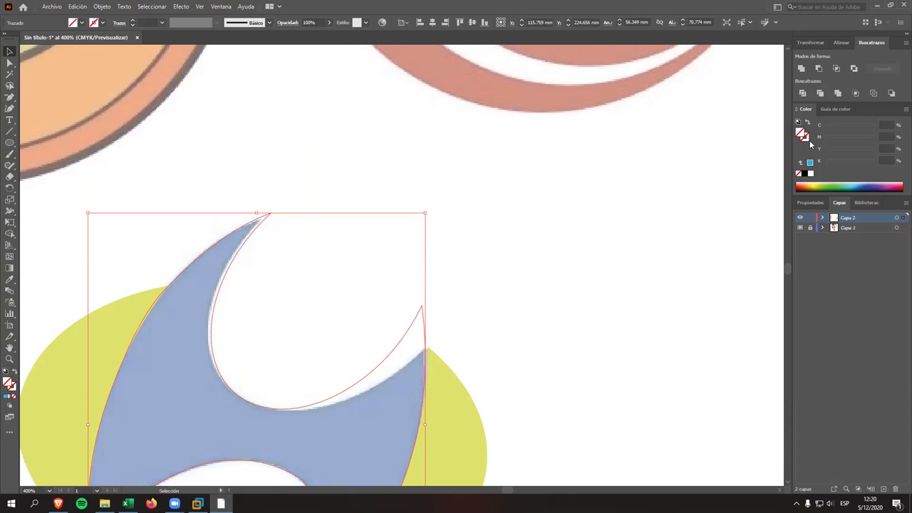
click(807, 139)
click(827, 185)
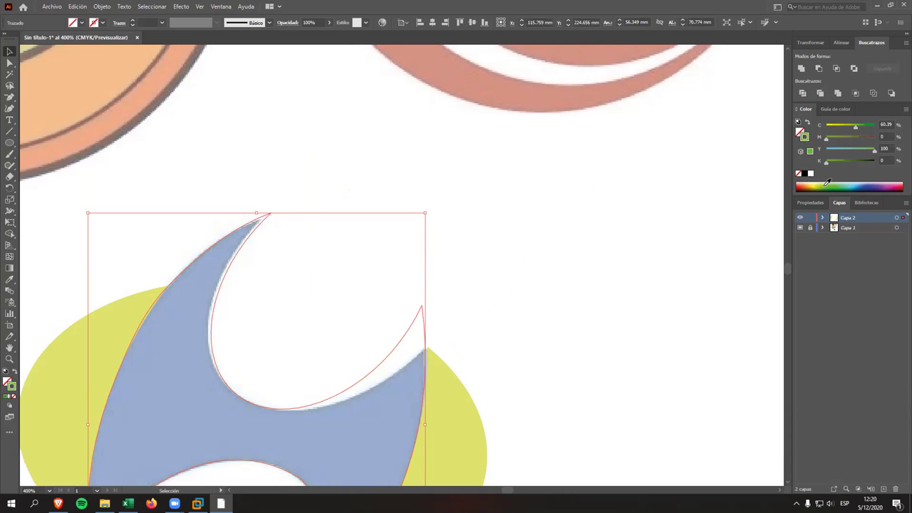
Step: Delete the sharp top anchor and the two anchors near the tip and inner curve
click(9, 63)
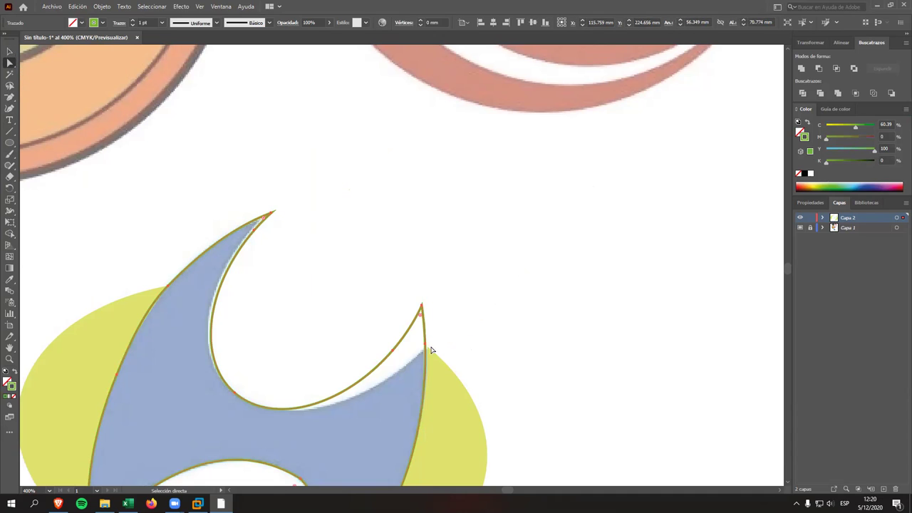
key(minus)
click(423, 305)
click(392, 349)
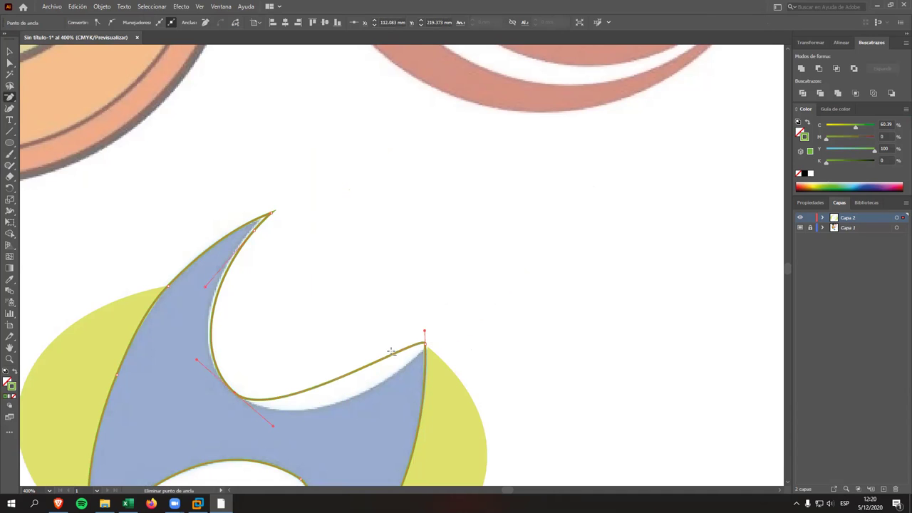
click(256, 229)
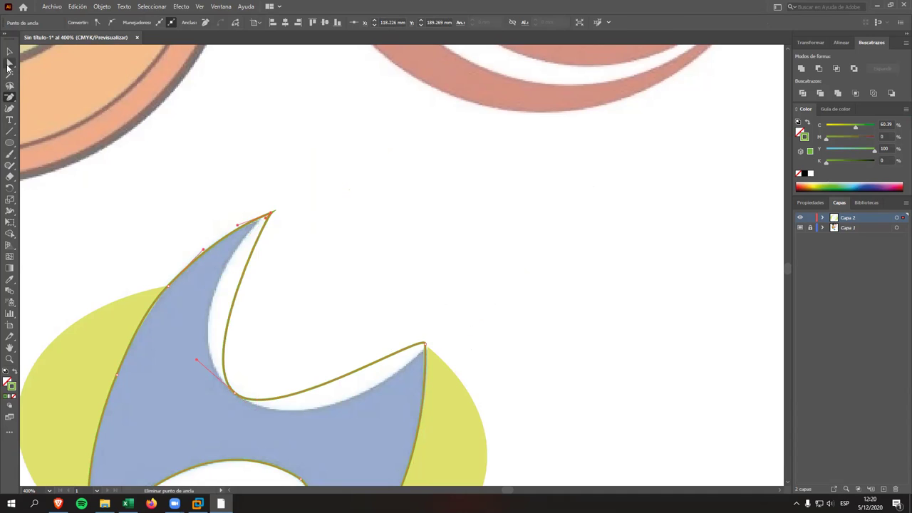
Step: Drag direction handles to smooth the blue shape's inner curve and top tip
click(9, 63)
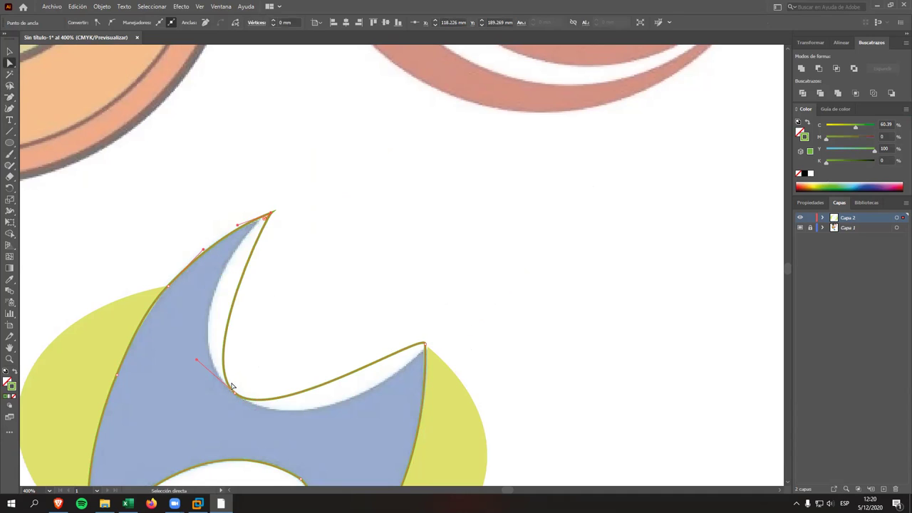
drag(199, 363, 166, 326)
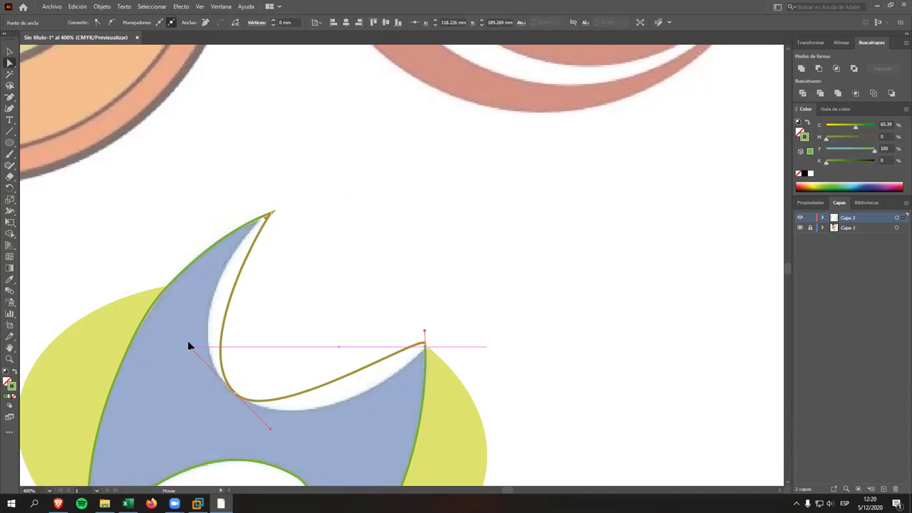
drag(167, 326, 158, 321)
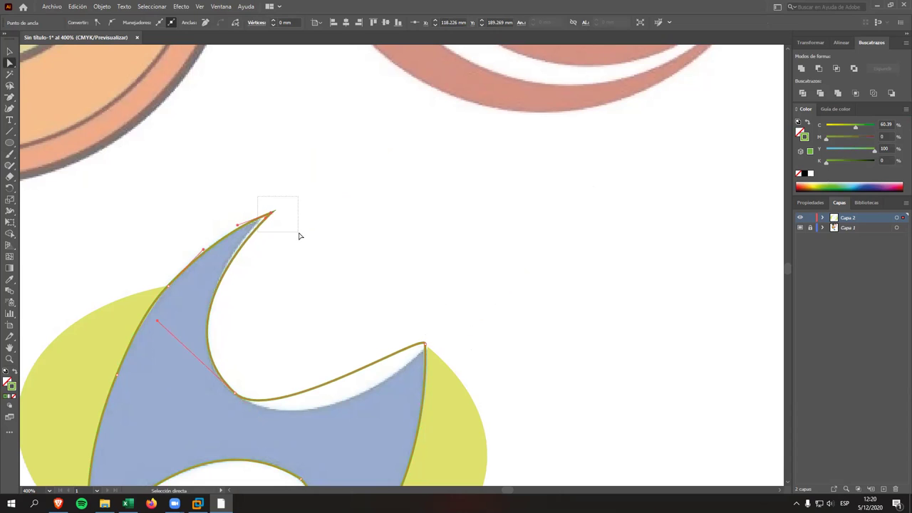
click(272, 213)
mouse_move(256, 191)
mouse_down()
mouse_move(279, 225)
mouse_move(261, 224)
mouse_up()
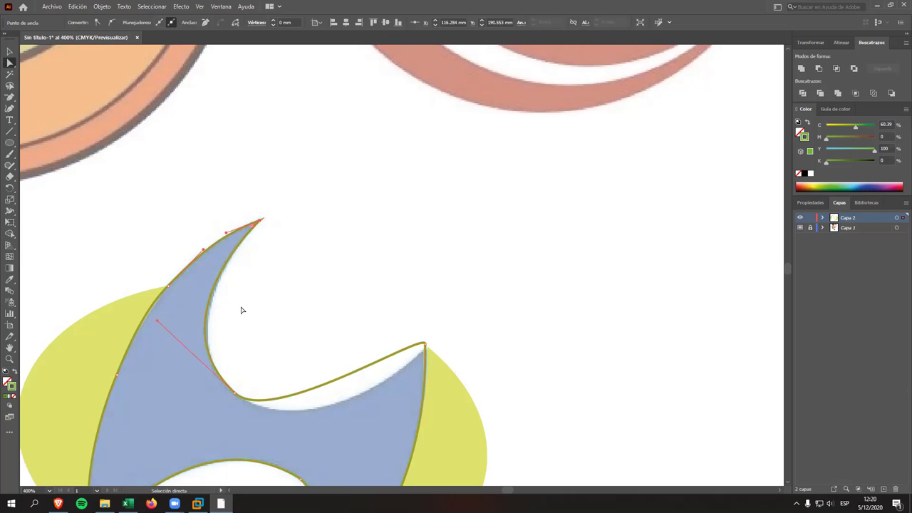
drag(158, 322, 164, 323)
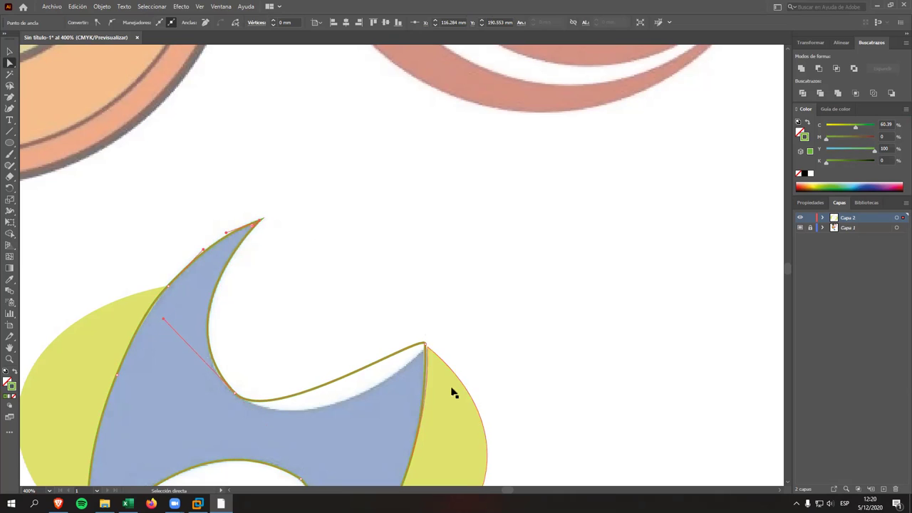
Step: Reshape the curve into the right tip and the inner left curve
click(425, 344)
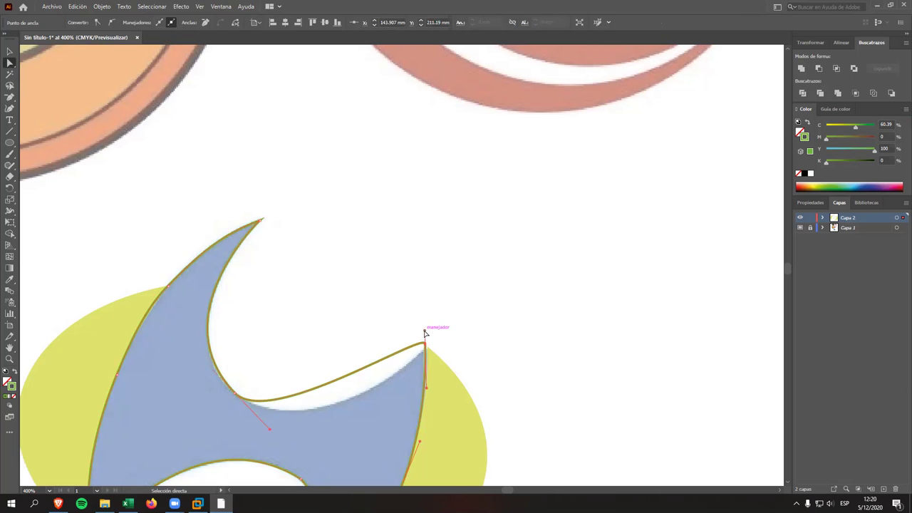
click(396, 350)
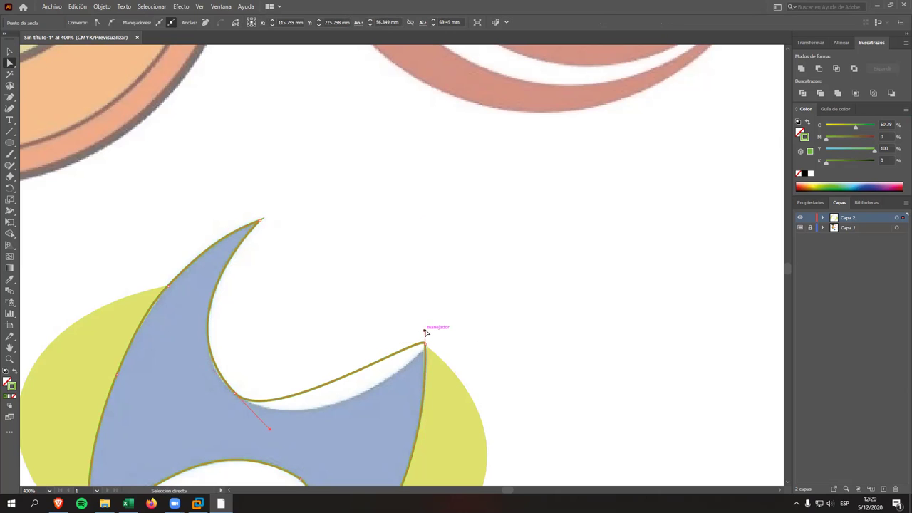
mouse_move(425, 332)
mouse_down()
mouse_move(385, 382)
mouse_move(385, 407)
mouse_up()
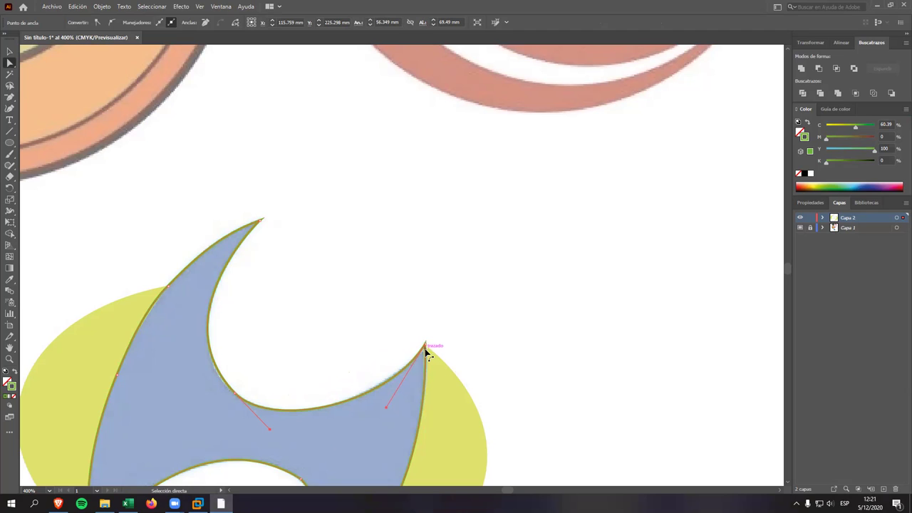
click(235, 391)
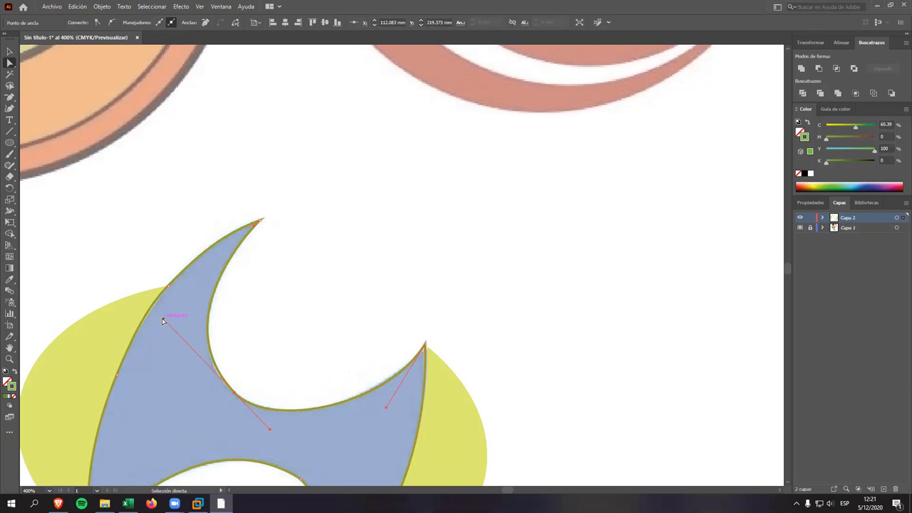
drag(163, 321, 163, 329)
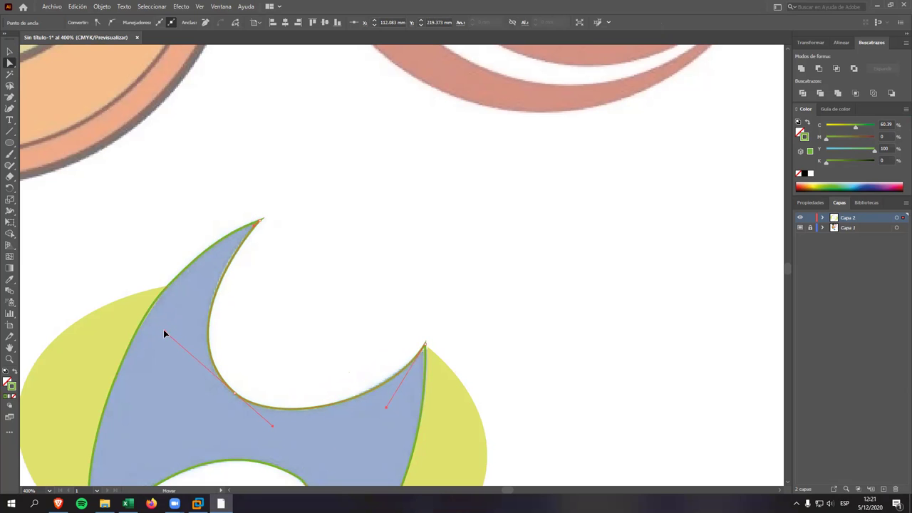
click(401, 283)
scroll(440, 320, down, 1)
scroll(442, 327, down, 2)
scroll(424, 356, down, 1)
Step: Fill the blue shape with dark blue sampled by the Eyedropper
scroll(407, 385, down, 1)
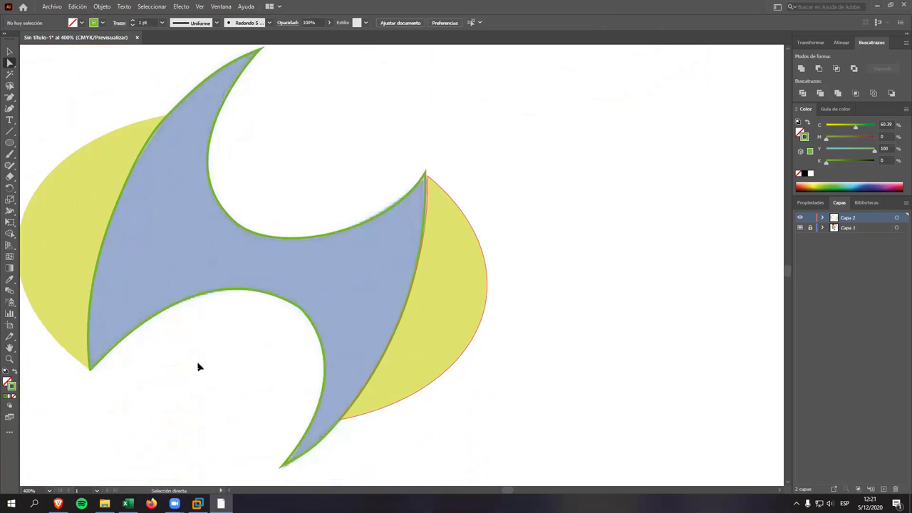
key(v)
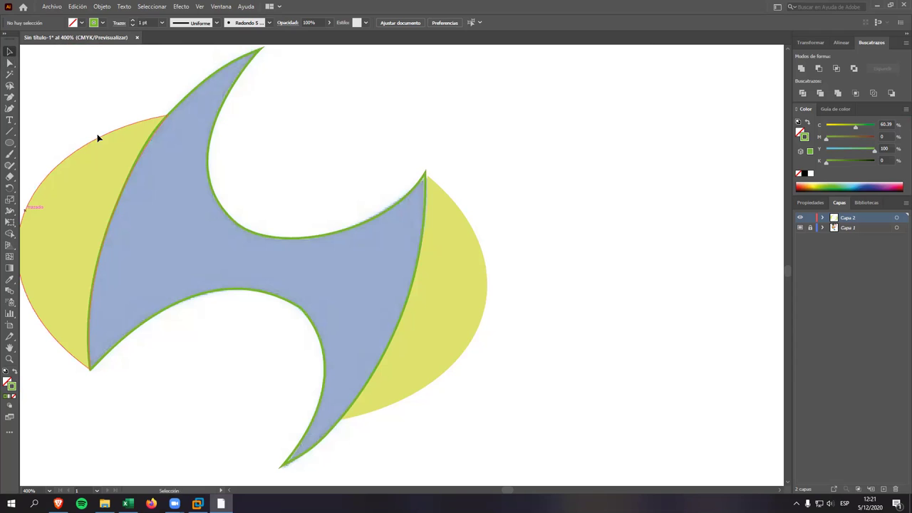
click(209, 192)
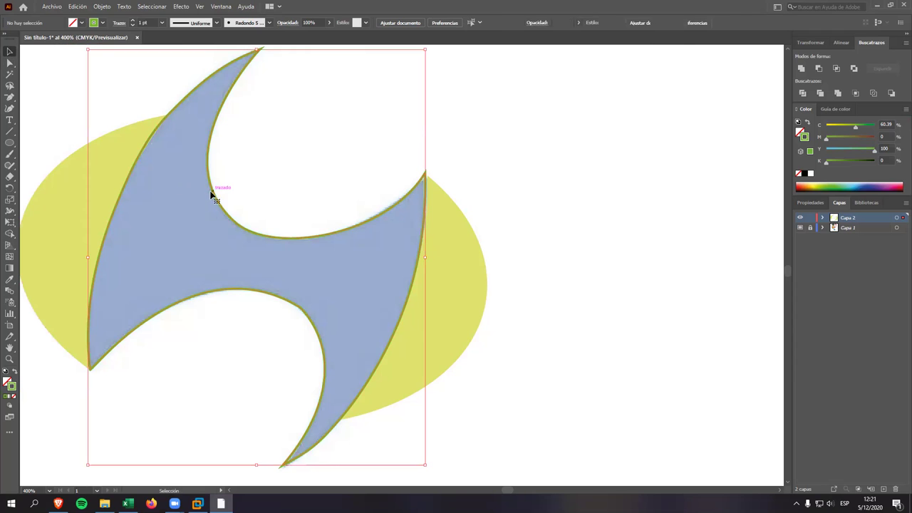
click(10, 280)
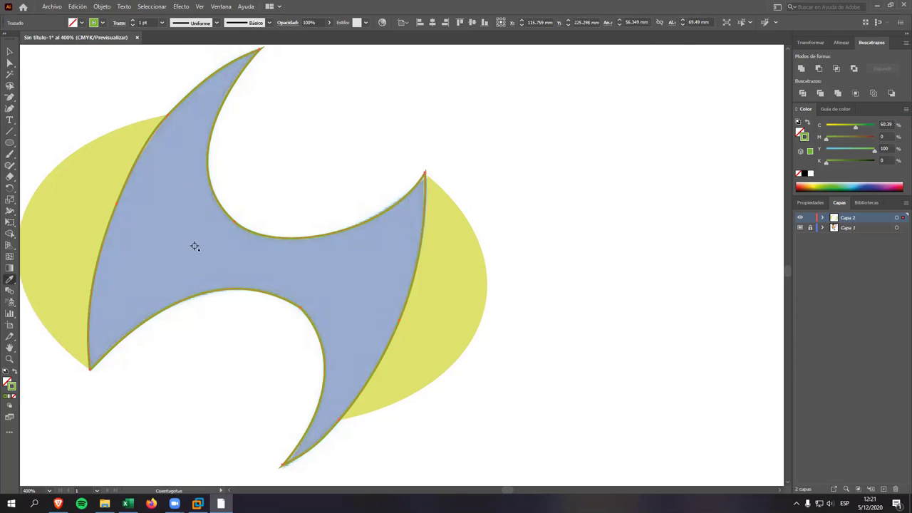
click(195, 246)
click(10, 52)
Step: Select the blue shape and yellow ellipse together, and hide the Capa 1 reference layer
scroll(367, 267, down, 1)
scroll(588, 279, up, 1)
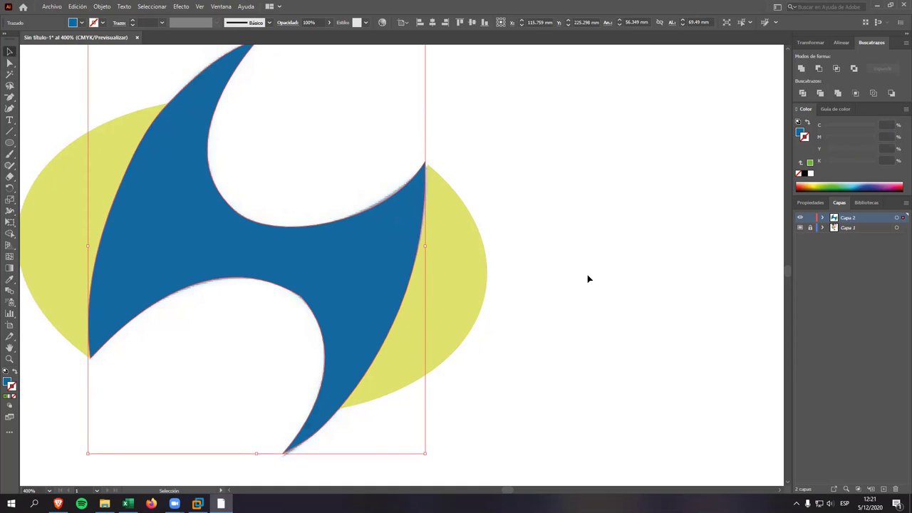
scroll(579, 290, down, 1)
scroll(570, 292, down, 1)
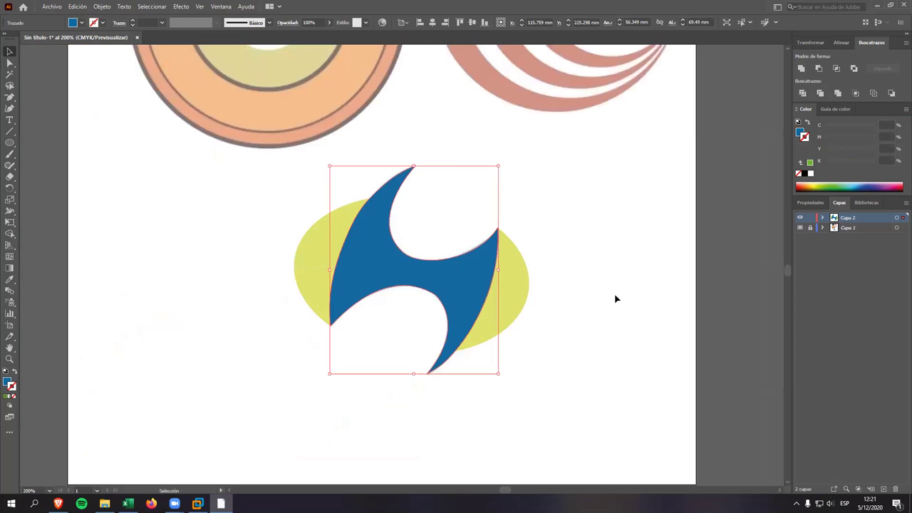
click(354, 173)
drag(252, 155, 597, 389)
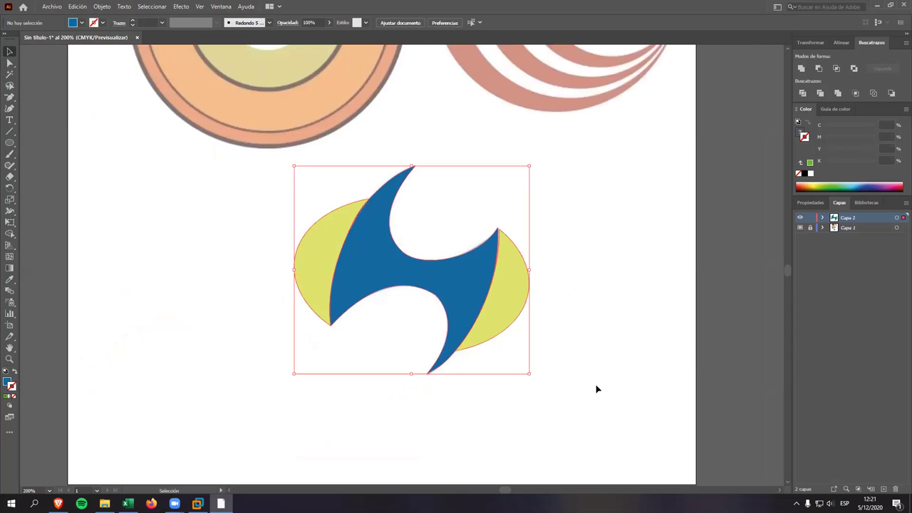
click(799, 228)
click(660, 250)
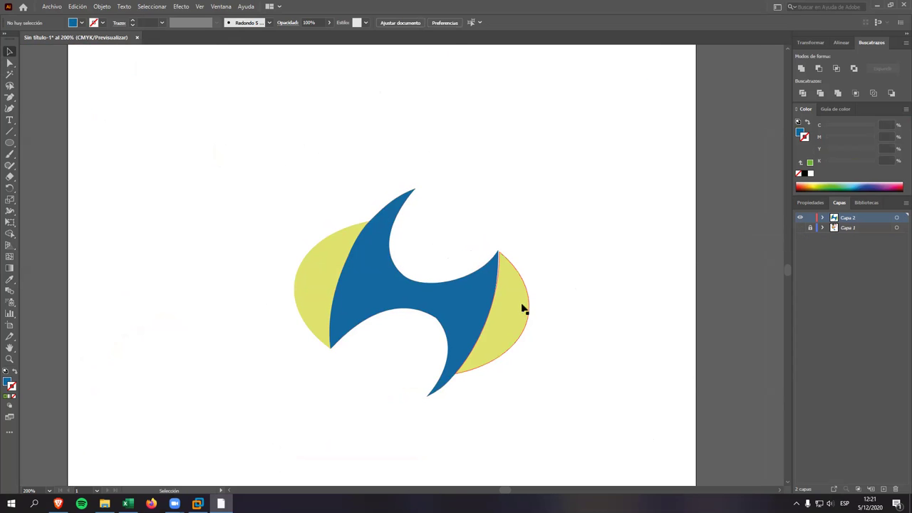
Step: Nudge the blue shape's top-right tip anchor toward the yellow crescent, undoing a bad handle move
alt+scroll(523, 309, up, 2)
alt+scroll(492, 214, up, 2)
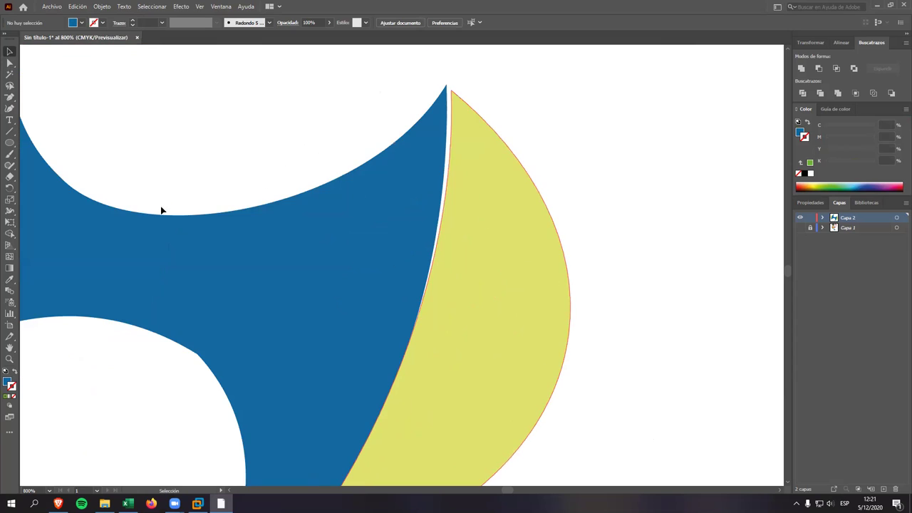
click(10, 62)
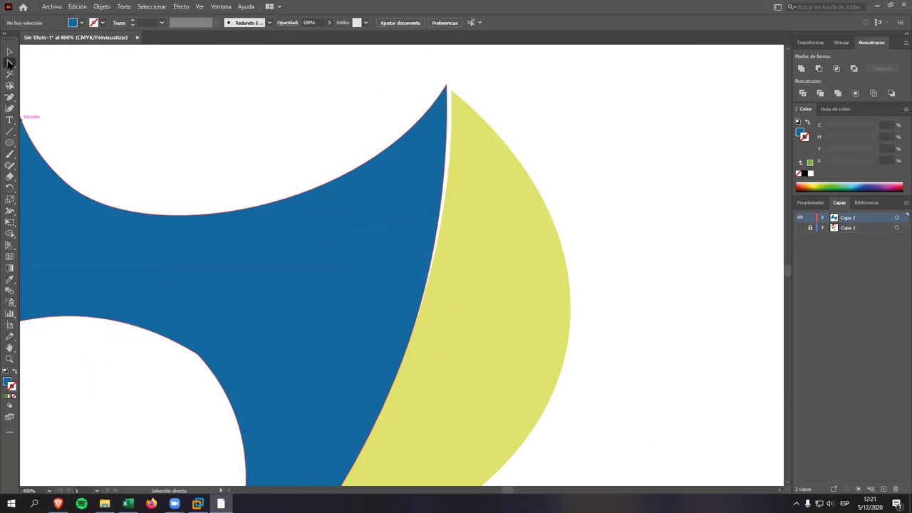
click(445, 95)
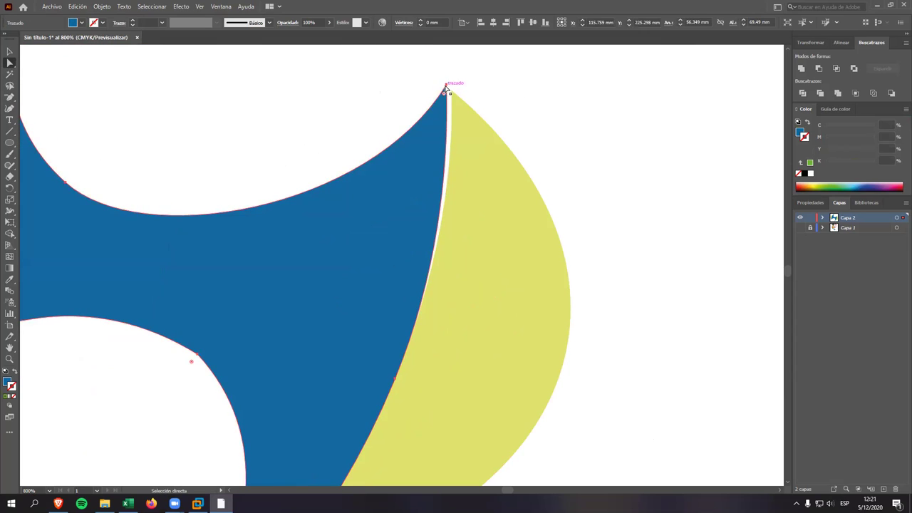
click(448, 93)
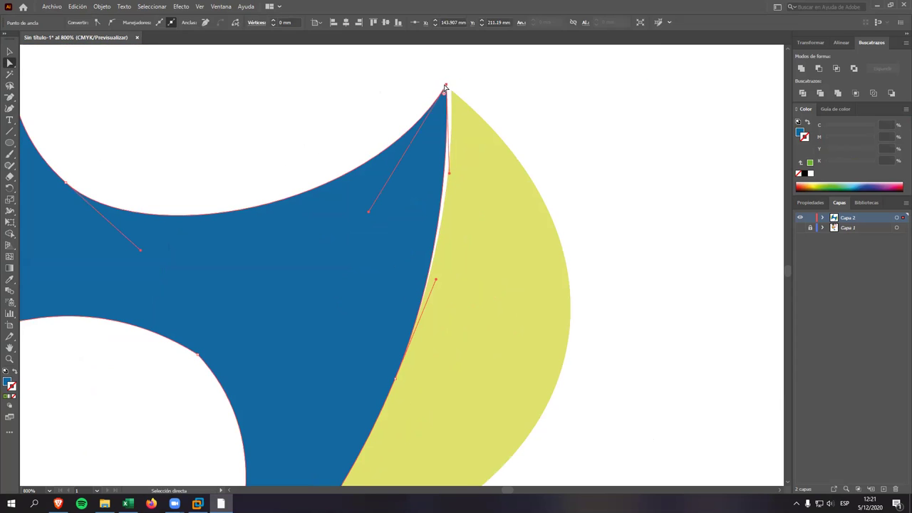
drag(446, 87, 450, 90)
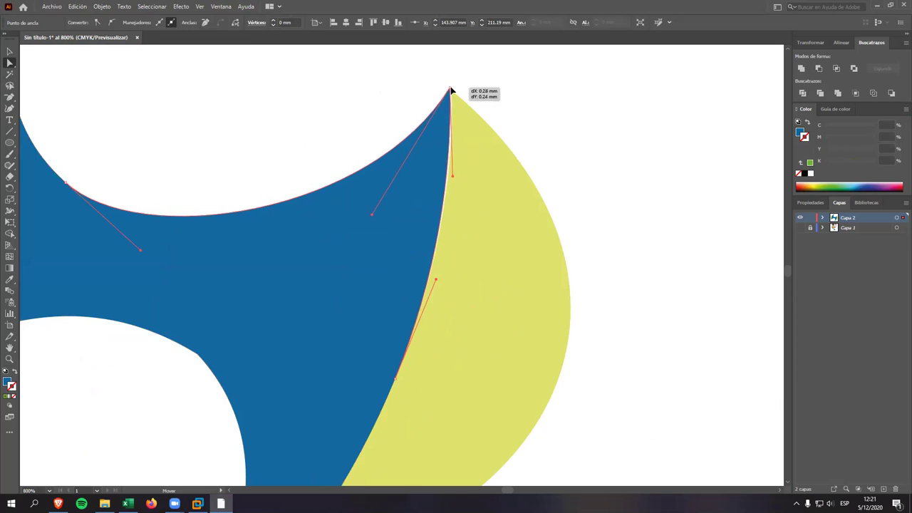
drag(450, 91, 451, 92)
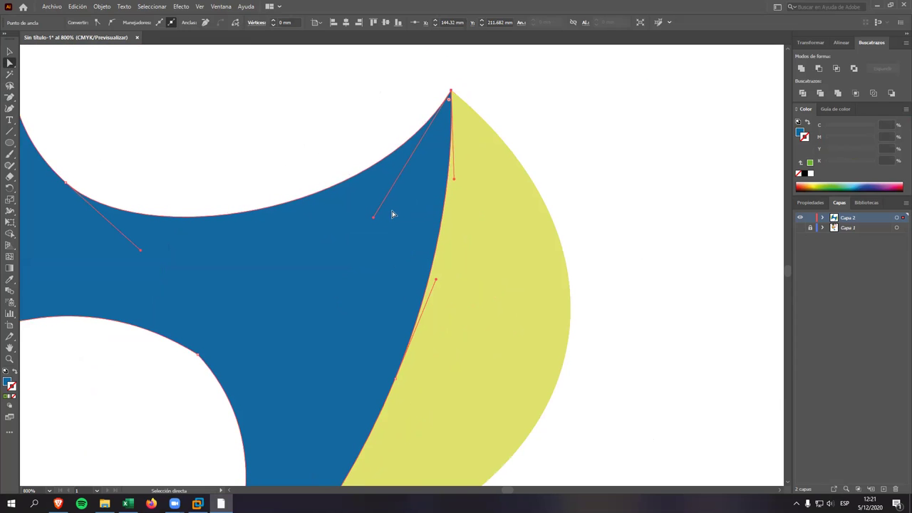
drag(373, 217, 372, 214)
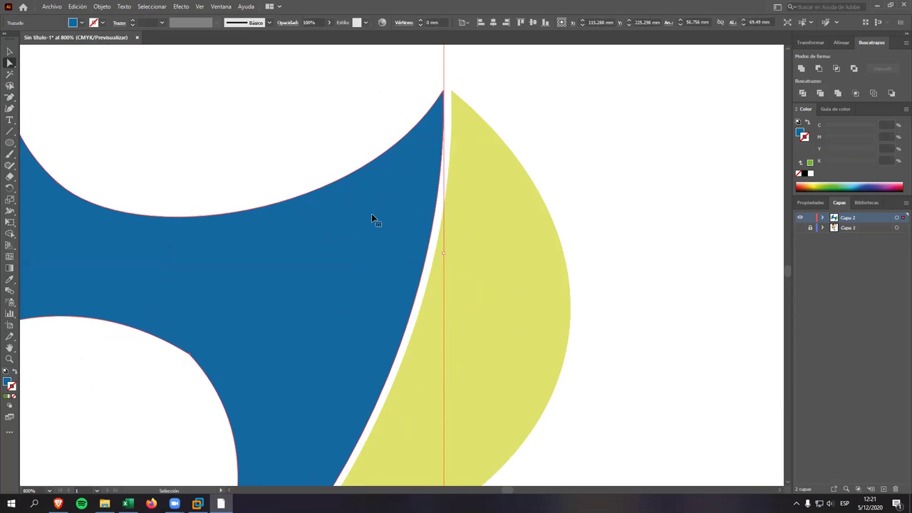
key(ctrl+z)
Step: Pull the top-right tip's handle to smooth the blue shape's top curve
click(460, 97)
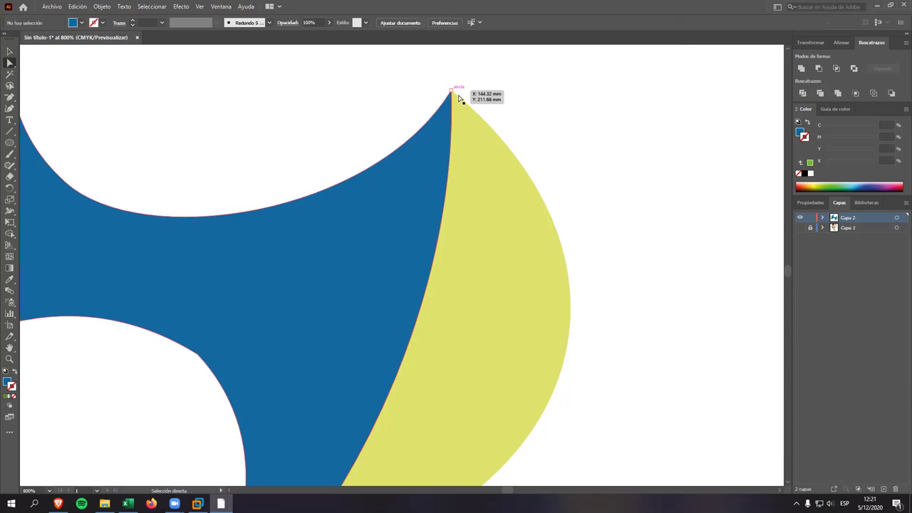
click(451, 91)
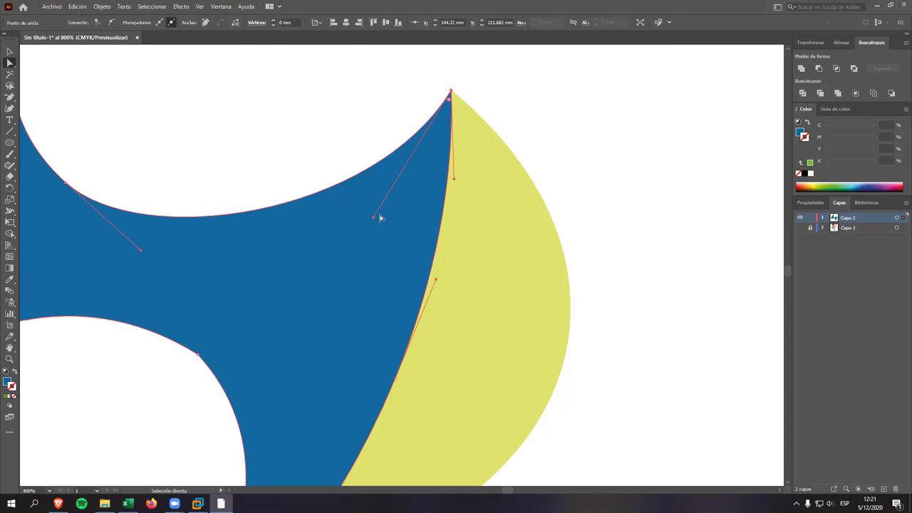
drag(373, 217, 358, 205)
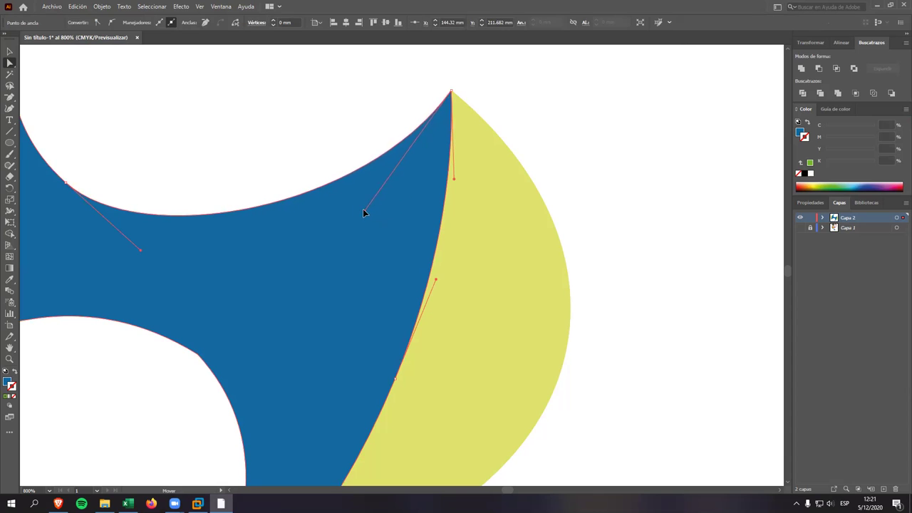
scroll(397, 259, down, 2)
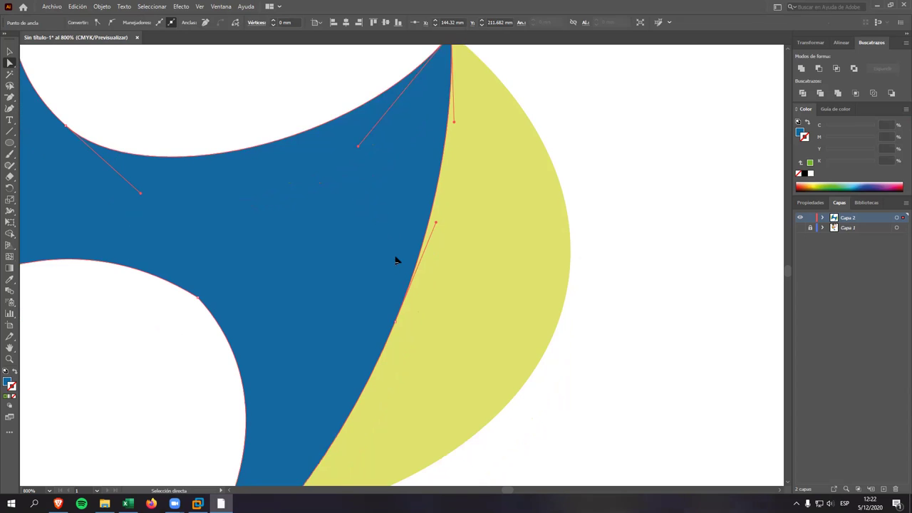
scroll(392, 271, down, 3)
click(693, 299)
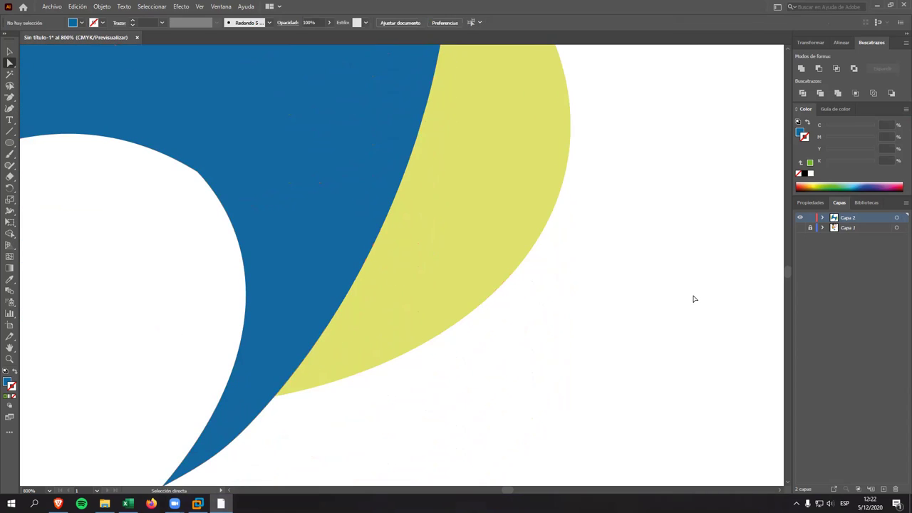
scroll(634, 342, down, 2)
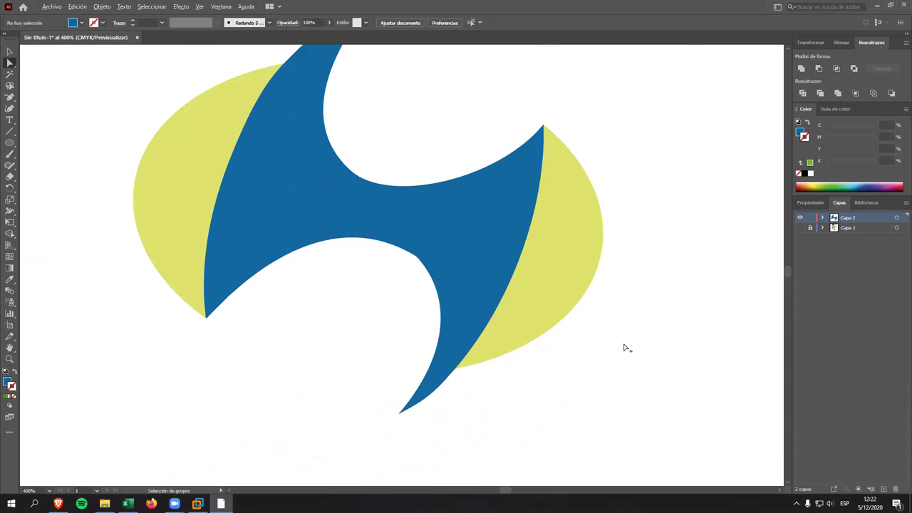
scroll(626, 347, down, 1)
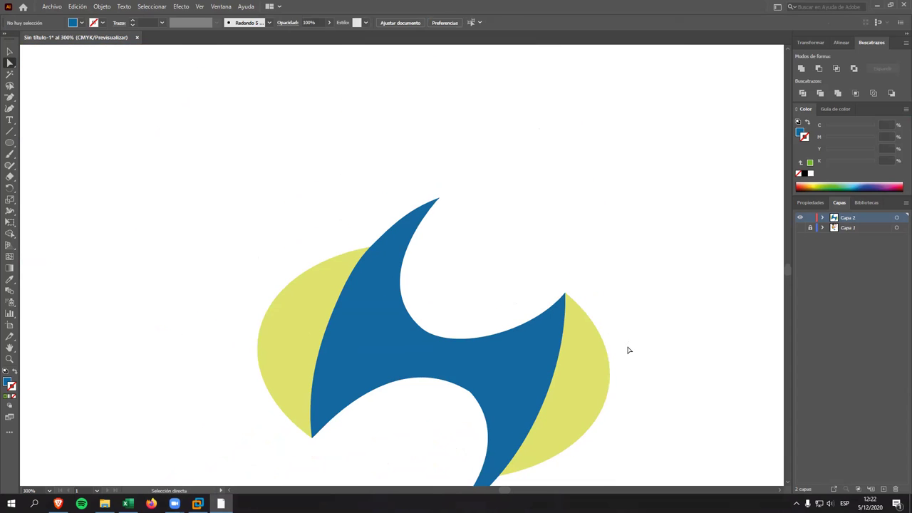
scroll(627, 350, down, 3)
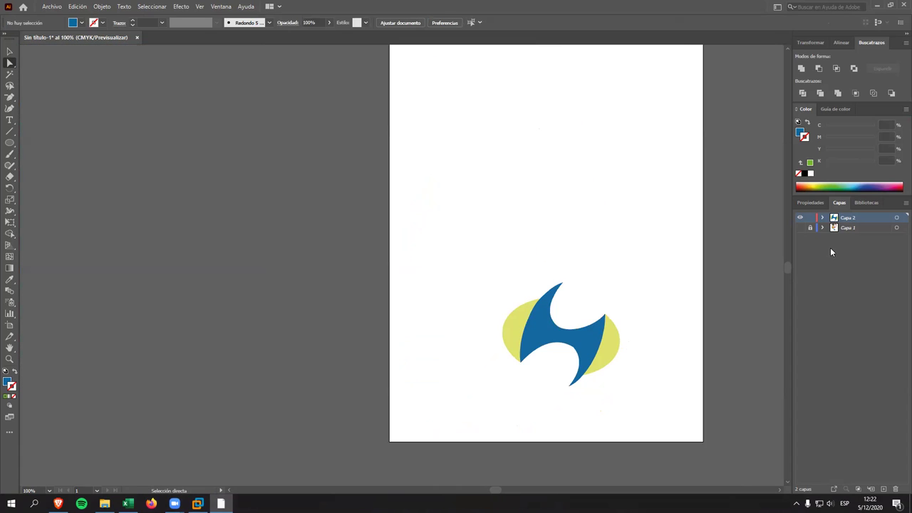
Step: Show the Capa 1 reference artwork layer again and pan around the logo
click(799, 227)
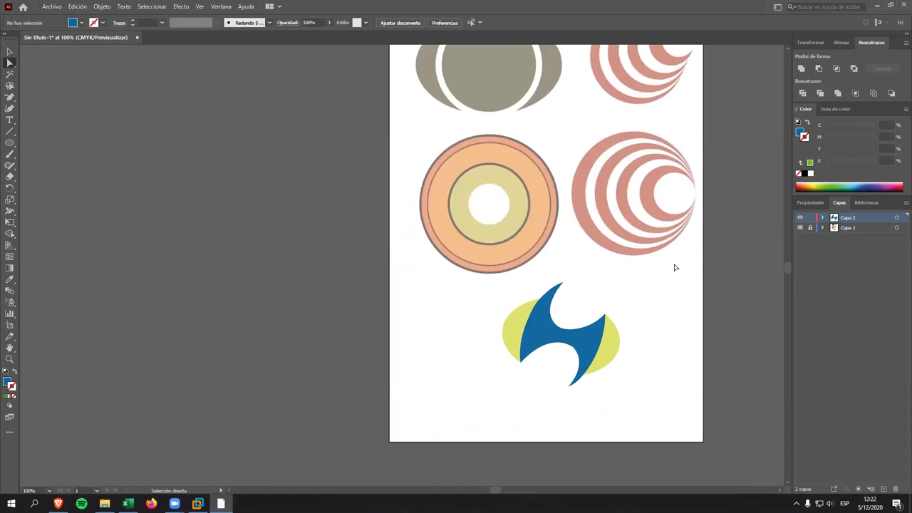
scroll(663, 281, up, 2)
scroll(659, 288, up, 1)
scroll(622, 349, up, 1)
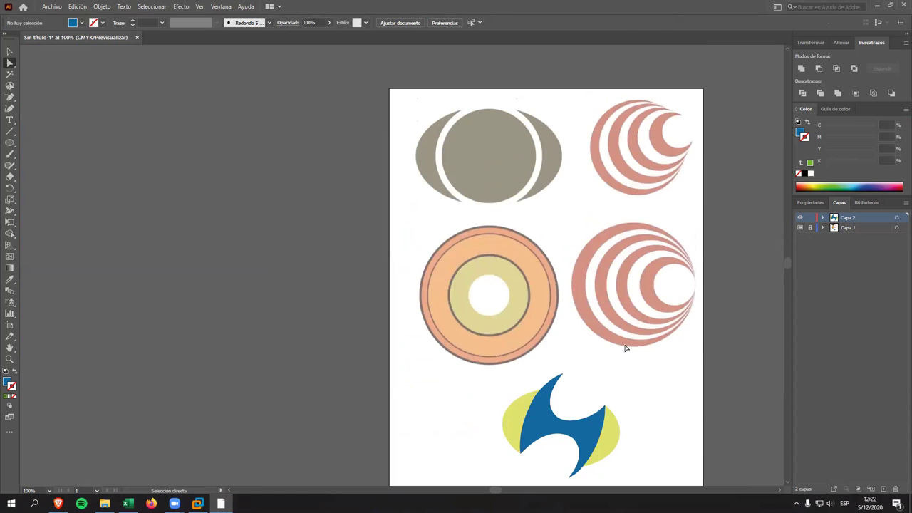
scroll(512, 481, right, 2)
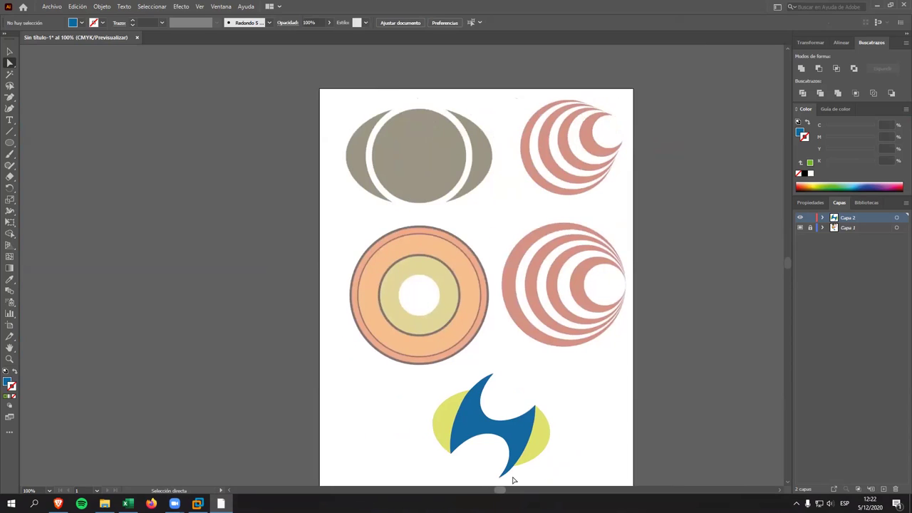
scroll(512, 480, right, 3)
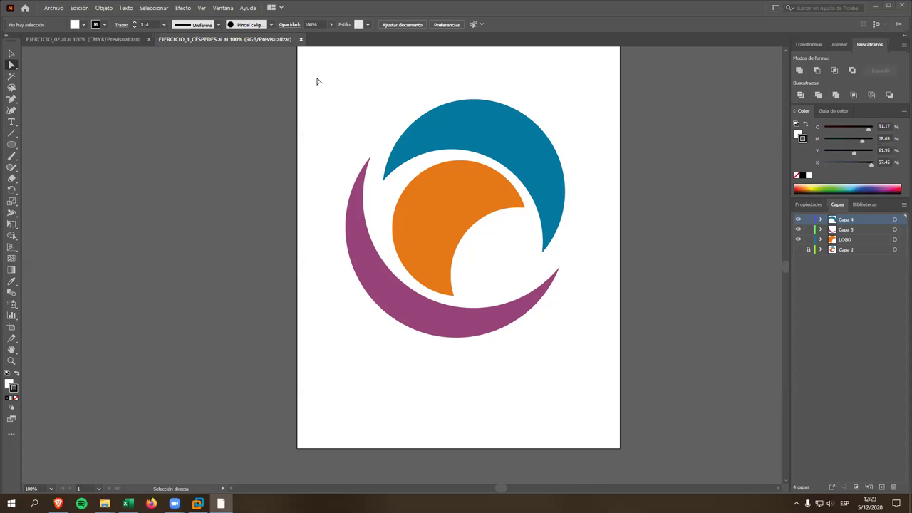
scroll(389, 106, up, 1)
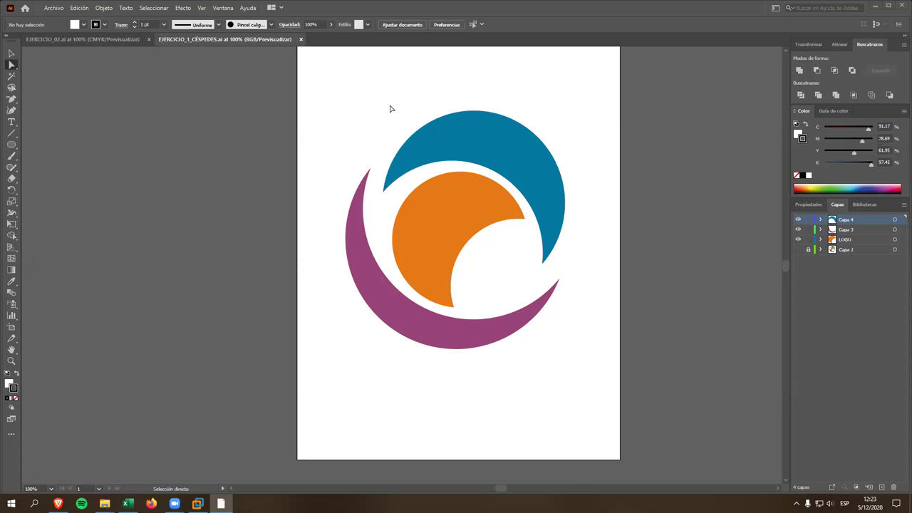
Step: Compare EJERCICIO_02 with EJERCICIO_1_CÉSPEDES and select all four layers down to Capa 1
click(111, 39)
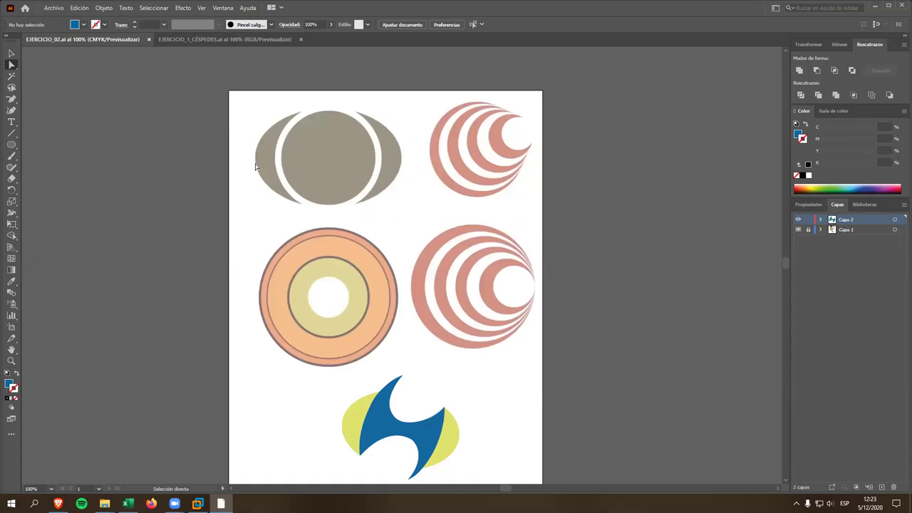
scroll(257, 165, down, 1)
scroll(257, 156, down, 2)
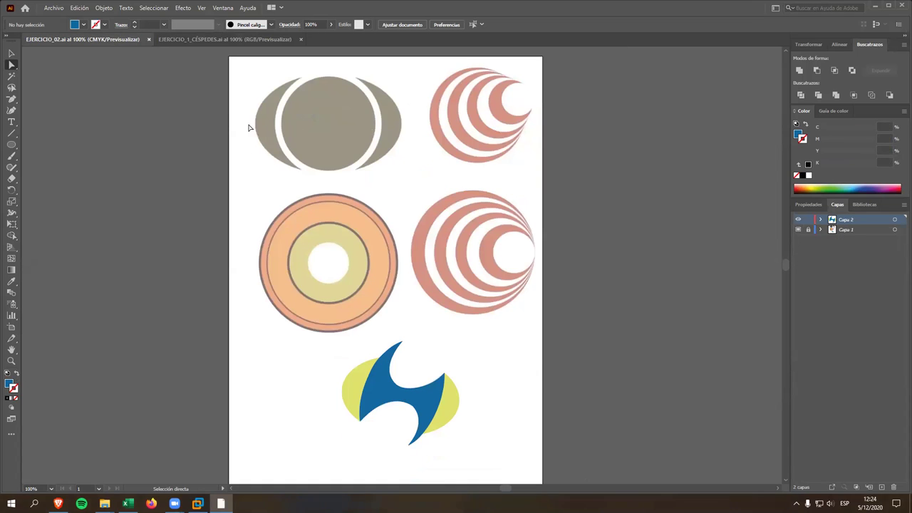
click(234, 39)
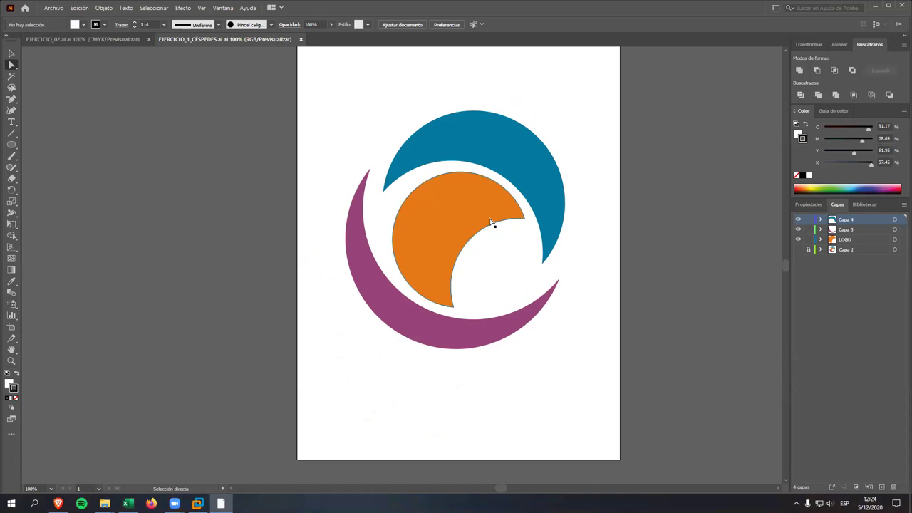
scroll(491, 217, up, 1)
mouse_move(500, 488)
mouse_down()
mouse_move(511, 487)
mouse_move(506, 480)
mouse_up()
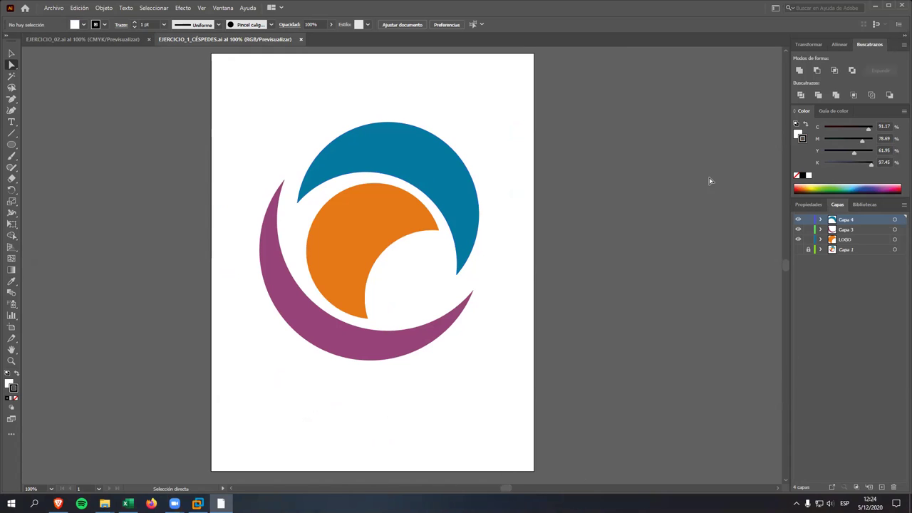
shift+click(843, 252)
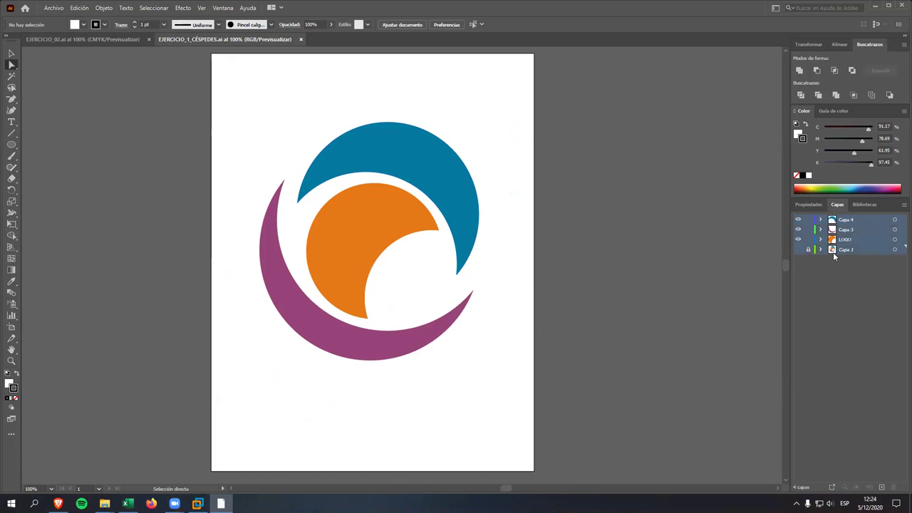
Step: Paste the full-colour reference image into EJERCICIO_02 and try moving it off the artboard
click(128, 41)
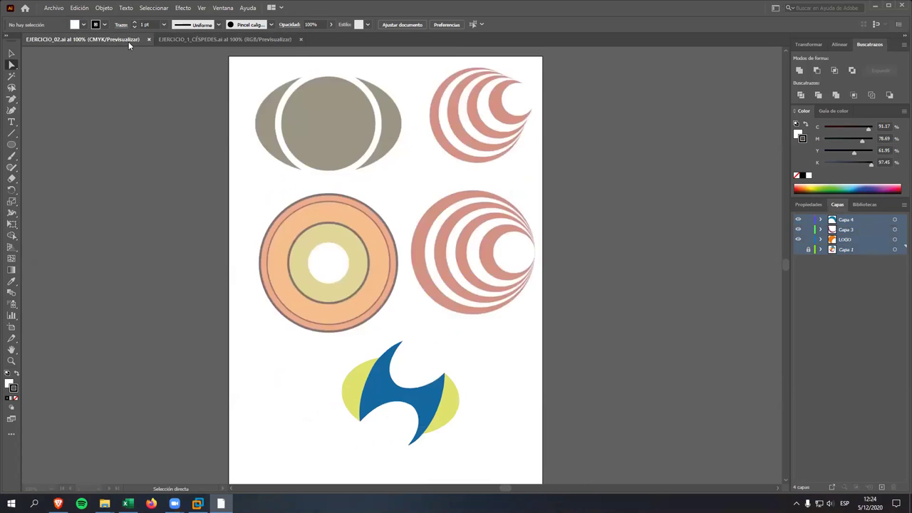
click(848, 266)
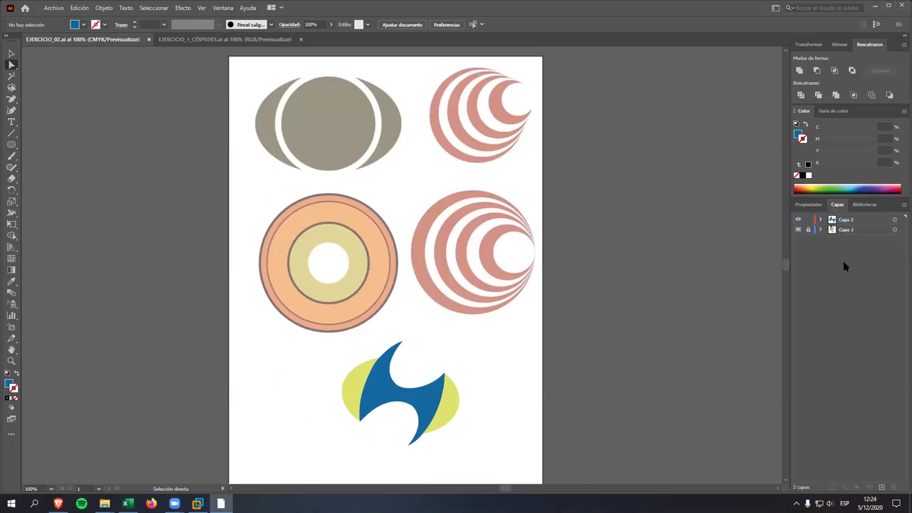
key(ctrl+v)
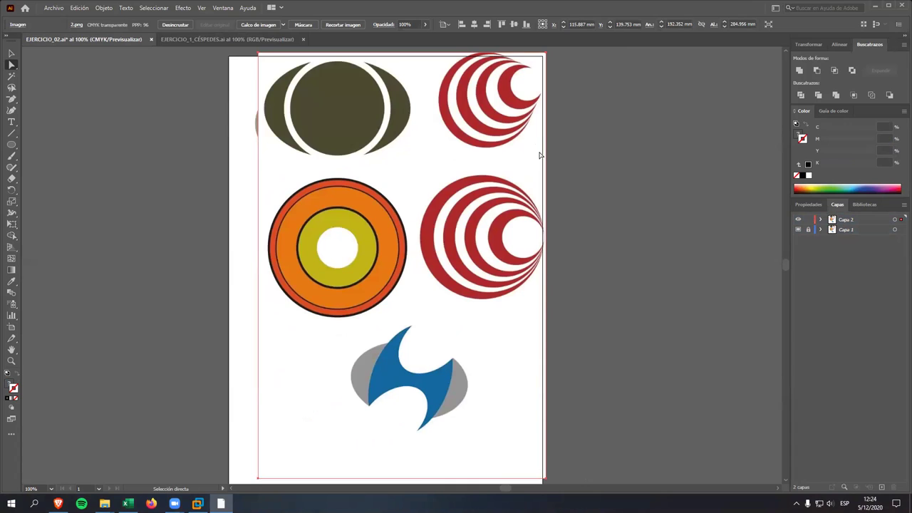
alt+scroll(241, 163, down, 1)
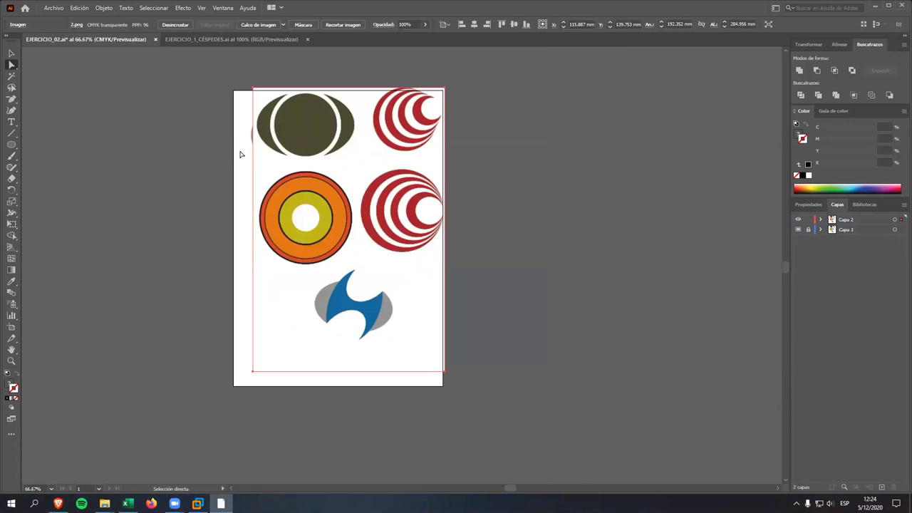
click(235, 151)
drag(299, 126, 556, 141)
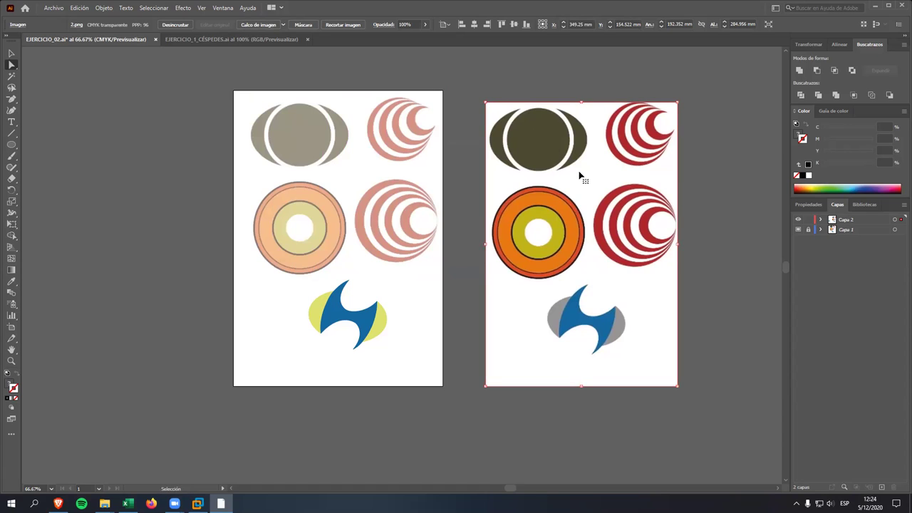
key(ctrl+z)
Step: Move the colour image beside the artboard, delete it, and return to EJERCICIO_1_CÉSPEDES
click(544, 128)
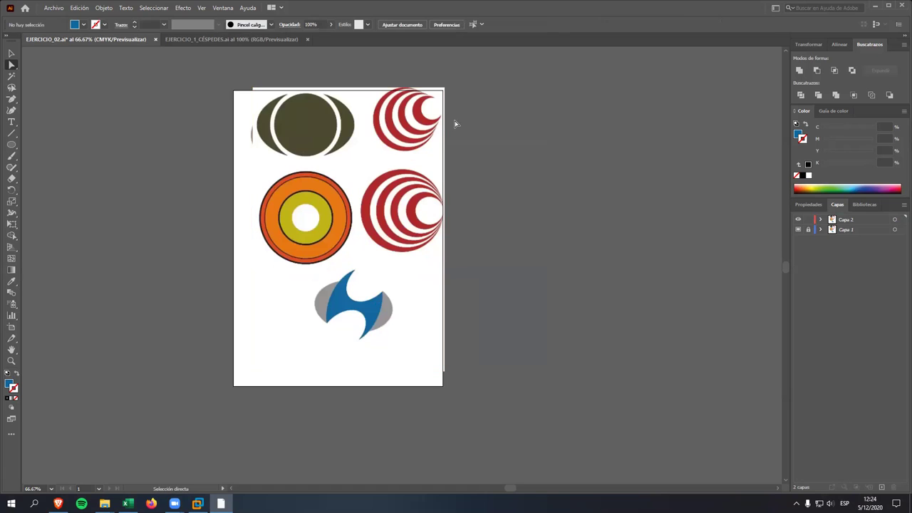
drag(441, 100, 659, 115)
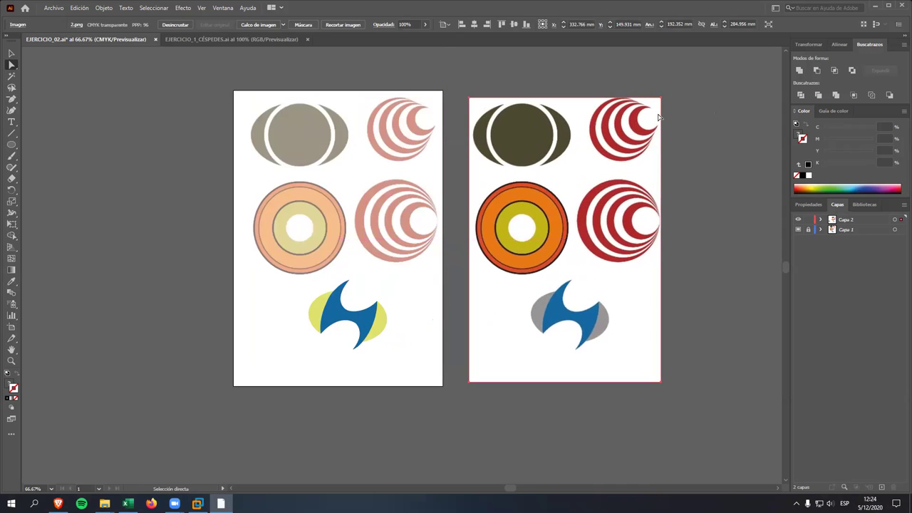
key(Delete)
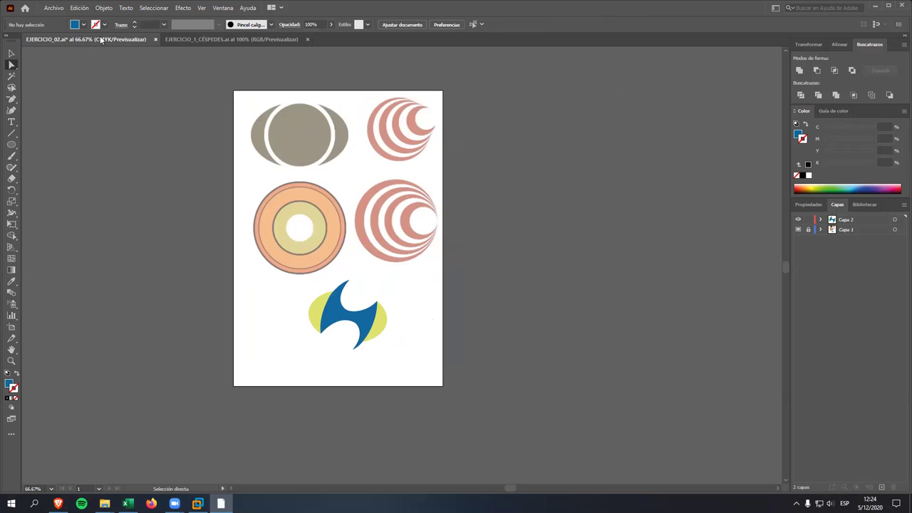
click(196, 39)
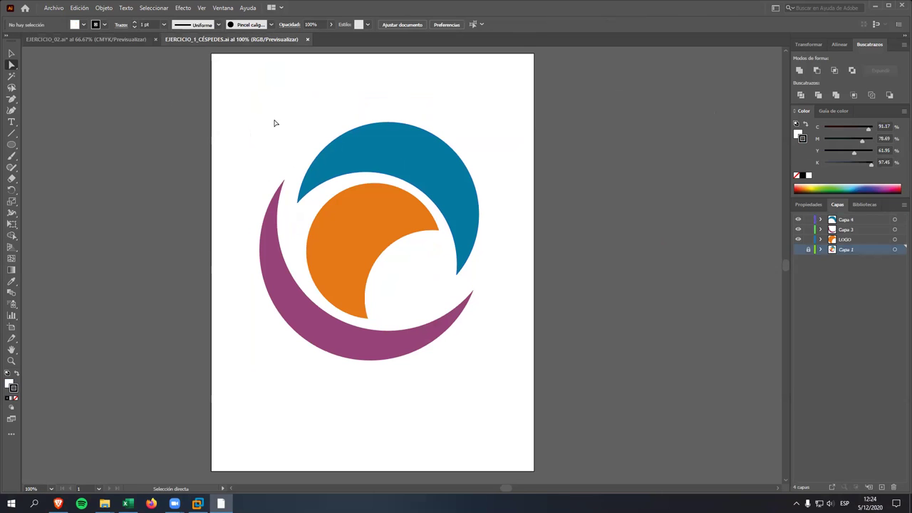
drag(229, 94, 262, 147)
click(11, 53)
drag(212, 68, 649, 436)
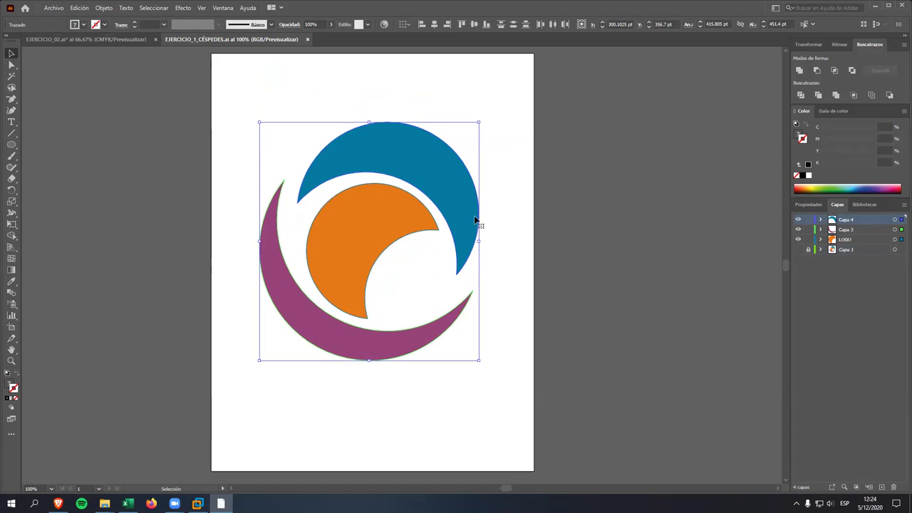
shift+click(847, 242)
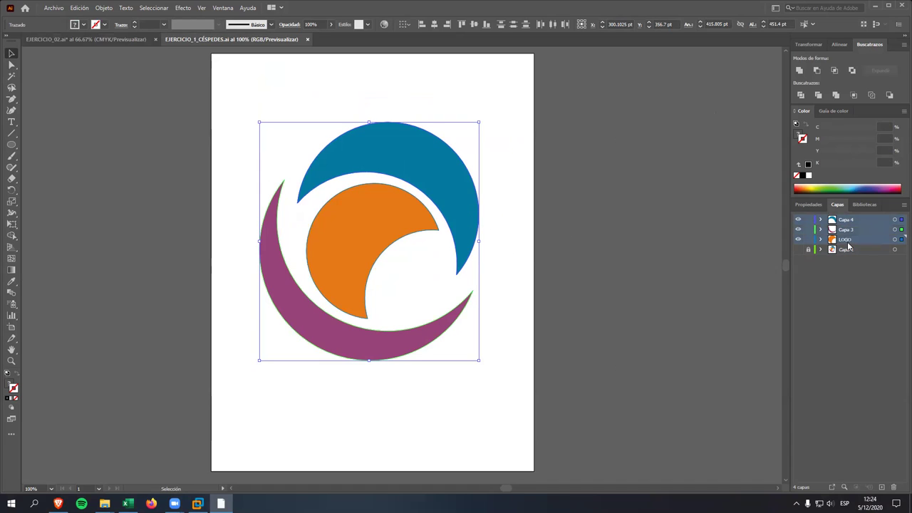
right_click(465, 207)
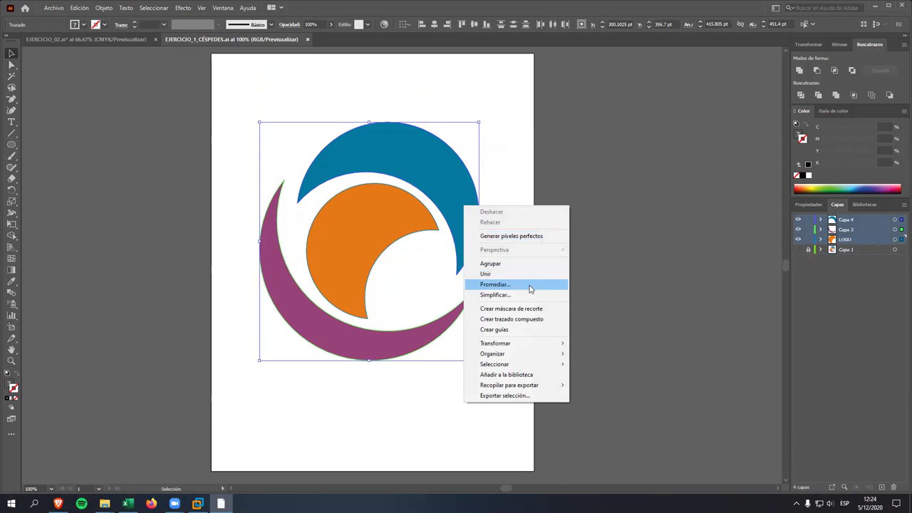
click(684, 246)
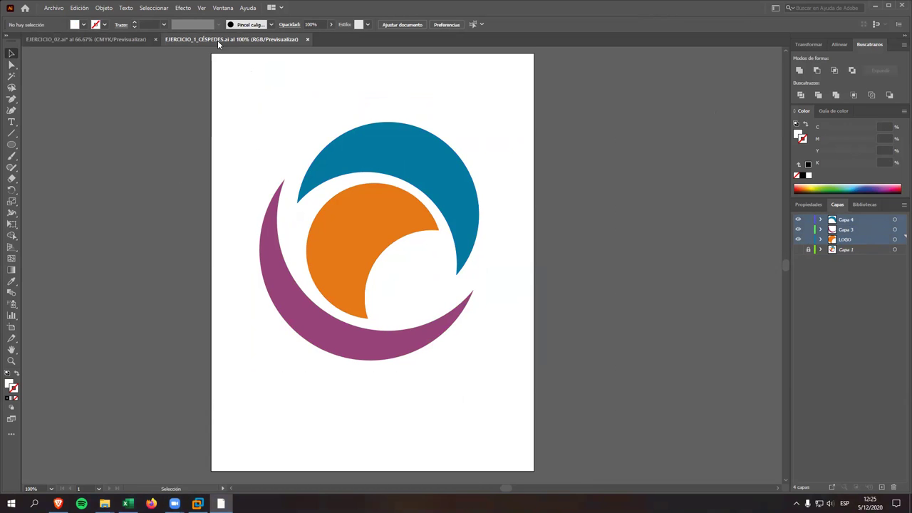
Step: Cycle through the Libraries, Properties and Layers panel tabs
click(863, 206)
click(837, 204)
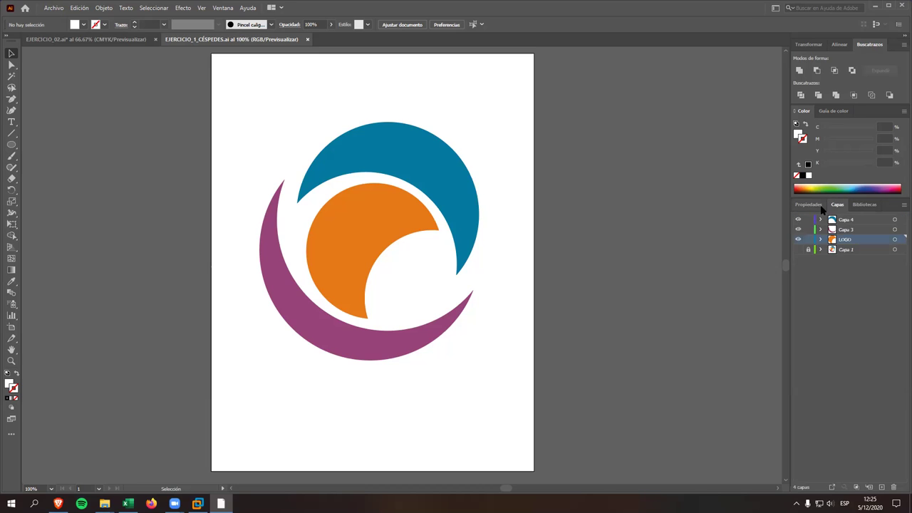
click(837, 205)
click(897, 205)
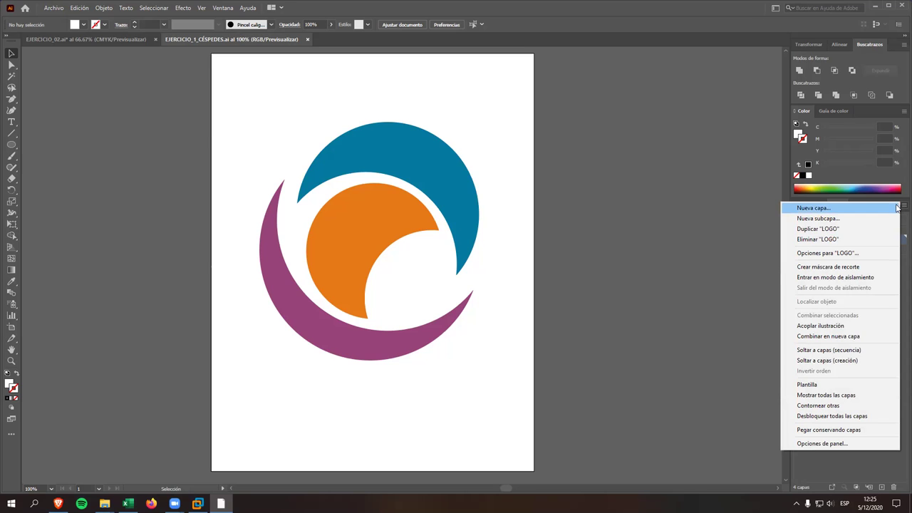
Step: Open the Artboards panel, move it off the logo, and open Mesa de trabajo 1's options
click(217, 11)
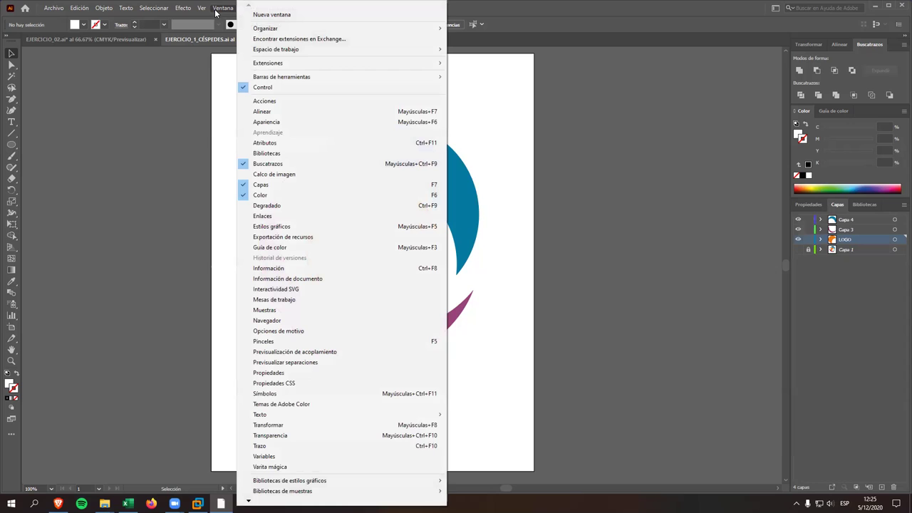
click(337, 299)
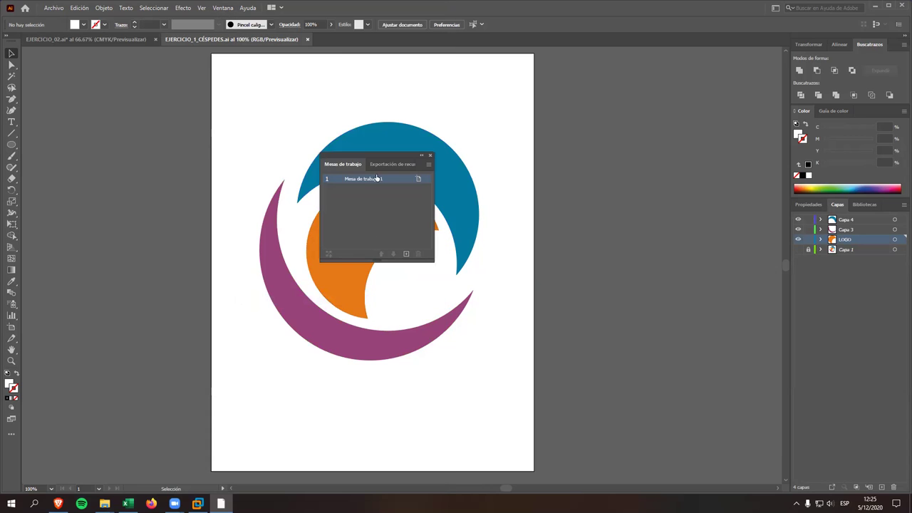
drag(368, 155, 624, 232)
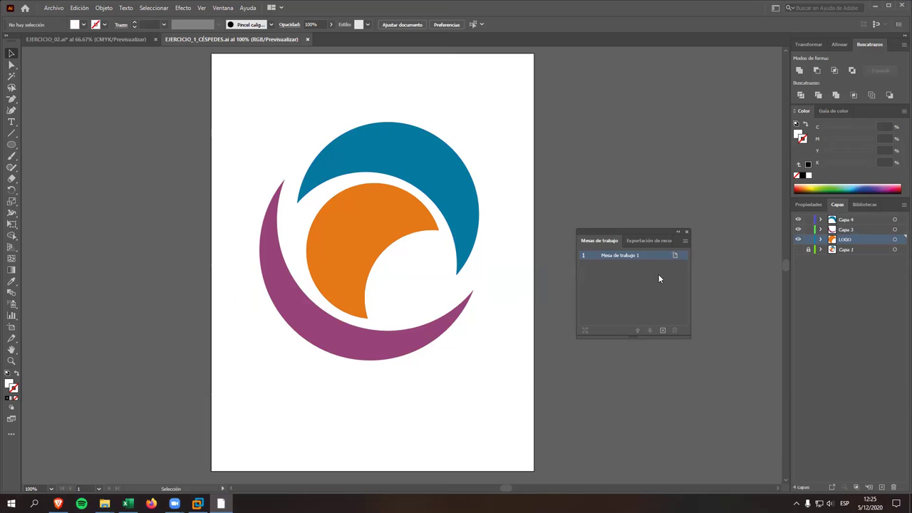
click(675, 255)
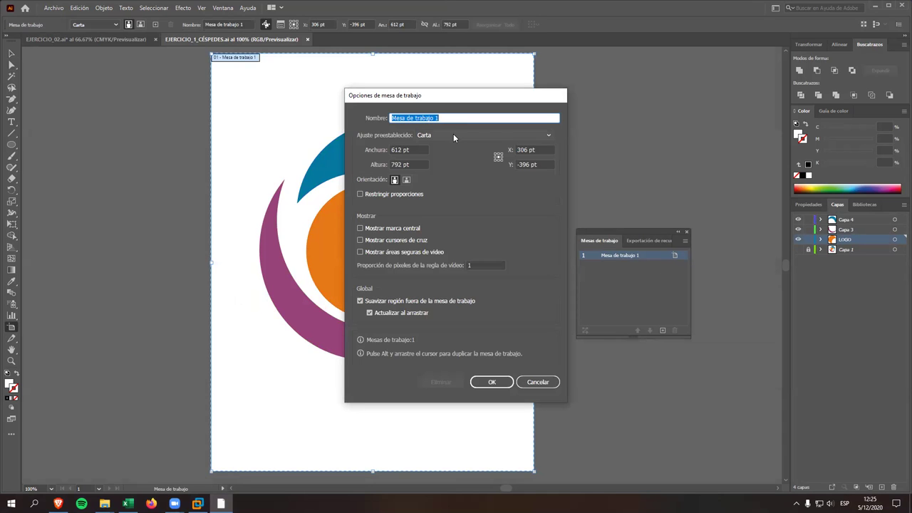
Step: Set Mesa de trabajo 1 to the A4 preset and fit the artboard in the window
click(525, 135)
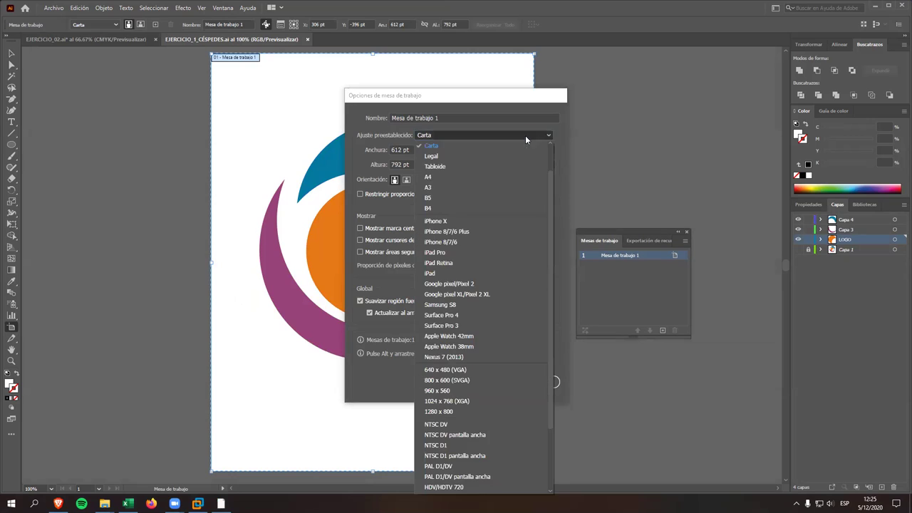
click(490, 179)
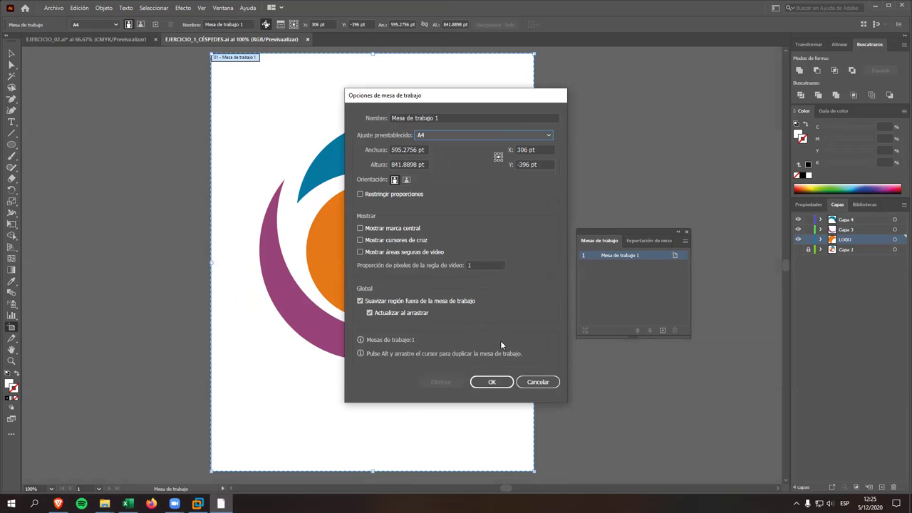
click(491, 382)
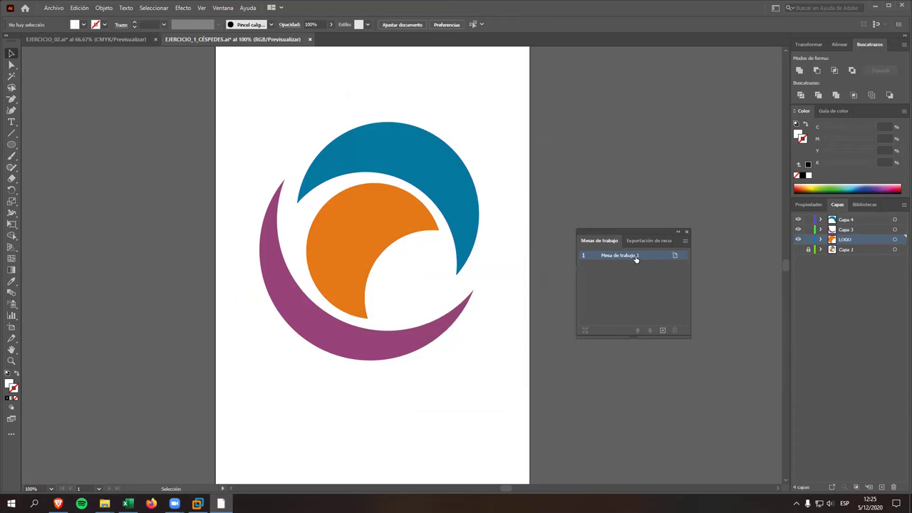
click(608, 258)
Step: Recheck the artboard options and name, leaving Mesa de trabajo 1 unchanged
double_click(606, 255)
key(Return)
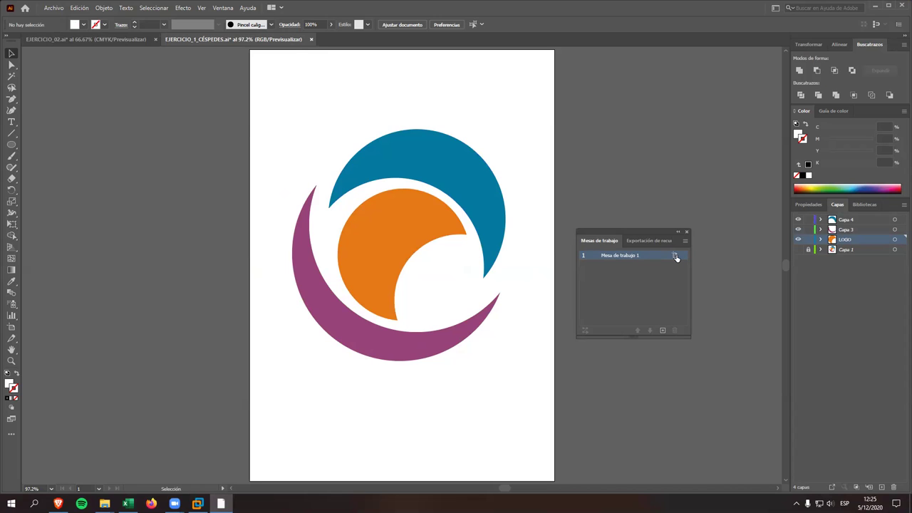
click(675, 255)
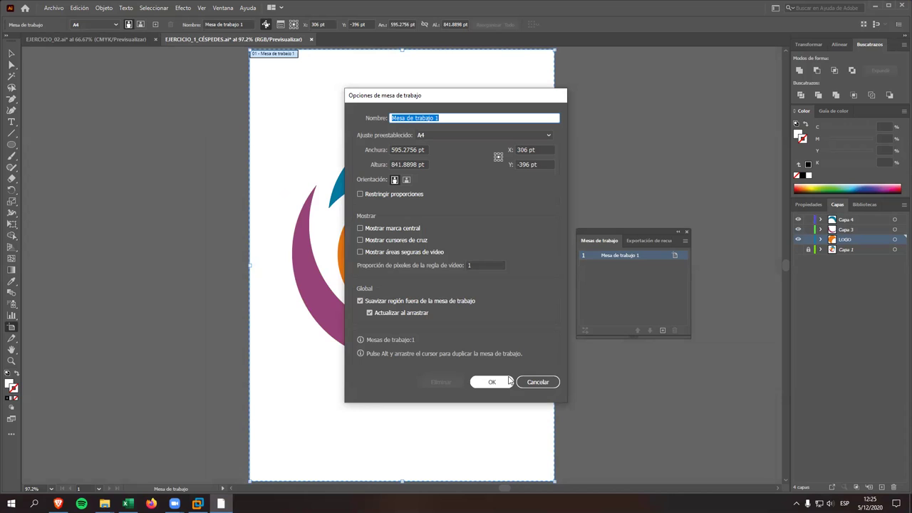
click(508, 382)
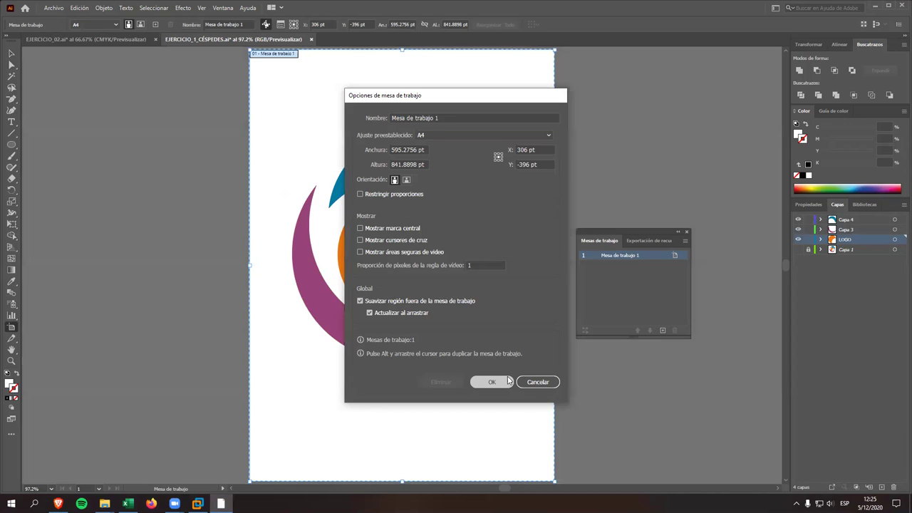
double_click(622, 258)
click(529, 268)
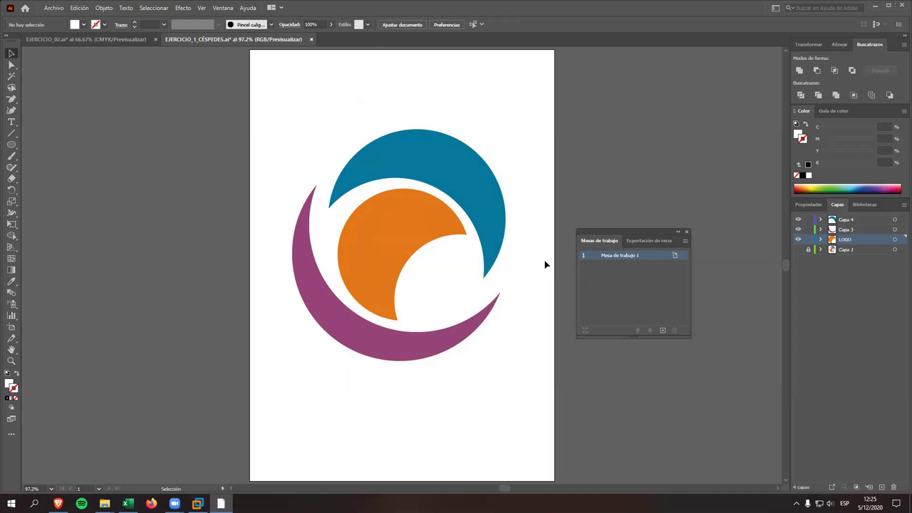
Step: Drag the artboard's right edge inward to a custom size narrower than A4
click(13, 328)
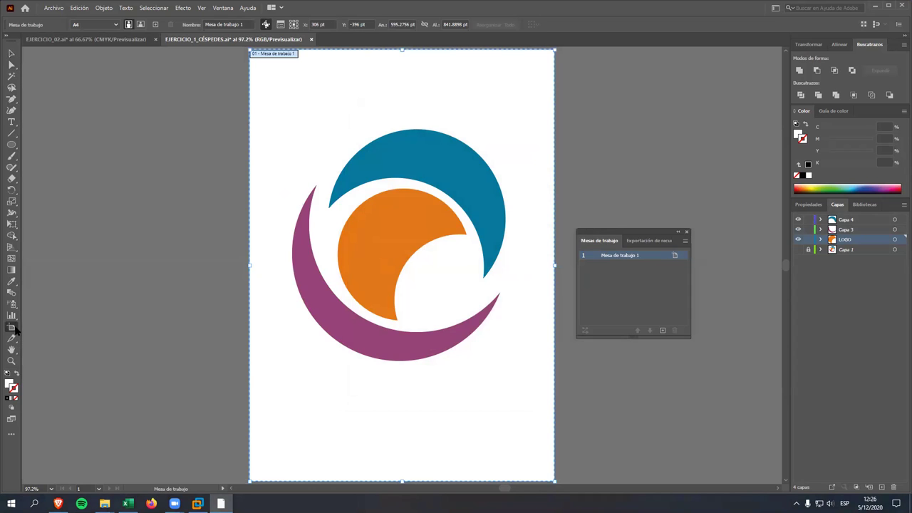
right_click(271, 99)
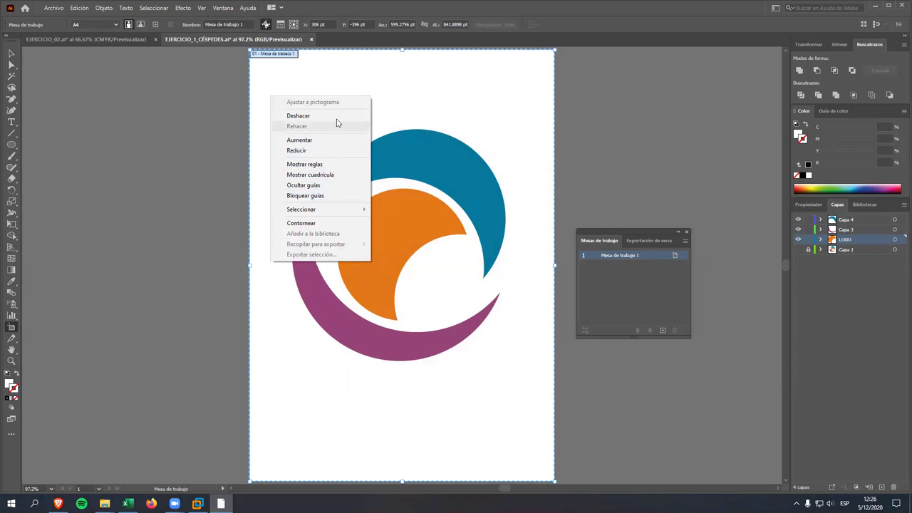
click(335, 52)
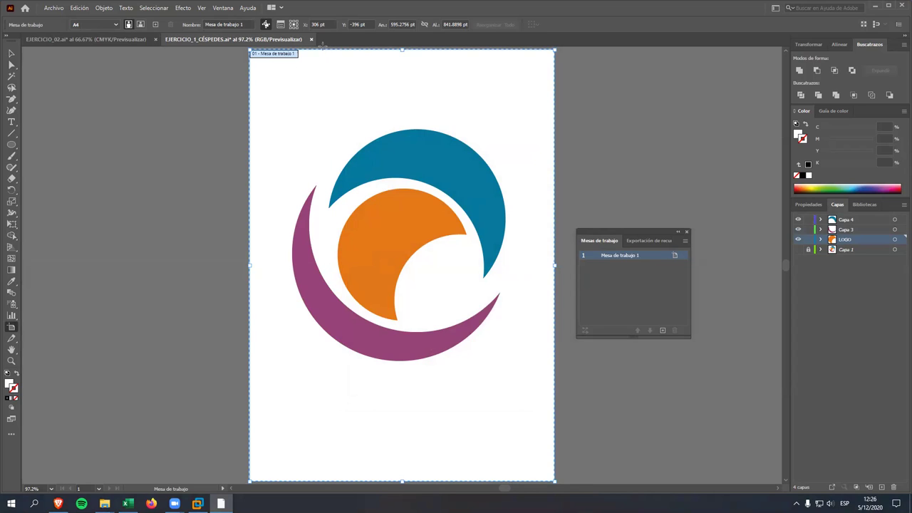
right_click(322, 50)
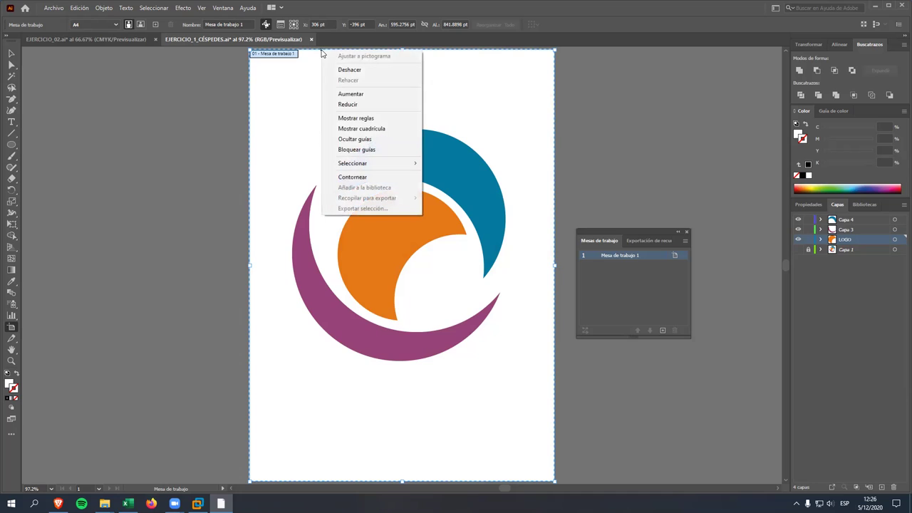
click(481, 64)
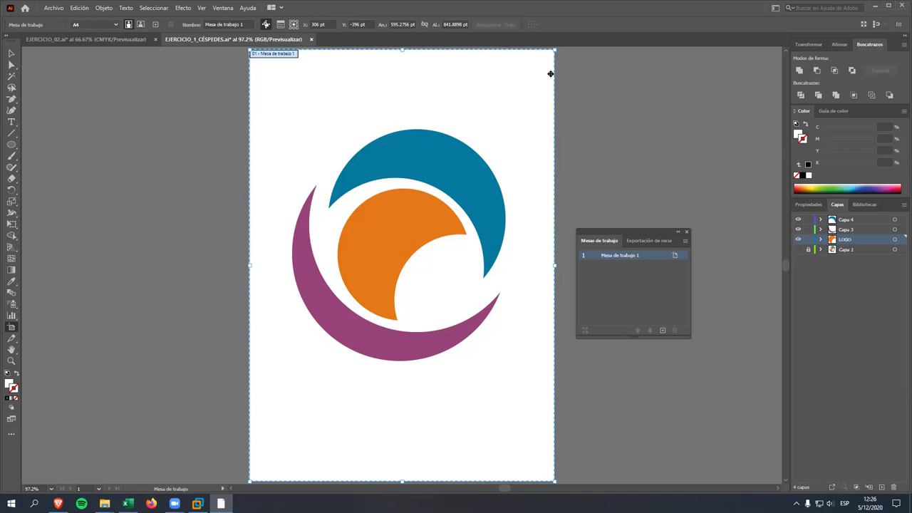
mouse_move(555, 74)
mouse_down()
mouse_move(518, 77)
mouse_move(552, 81)
mouse_up()
right_click(552, 81)
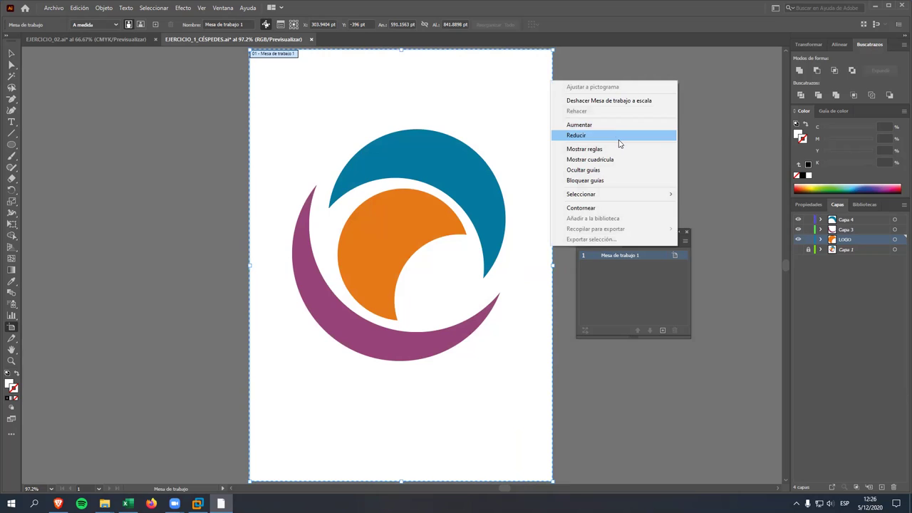
click(702, 195)
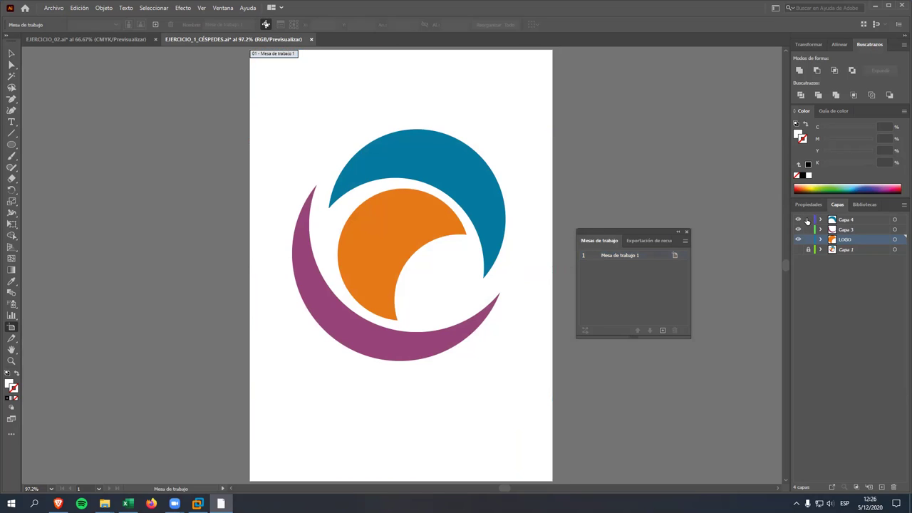
Step: Browse the Libraries and Asset Export panels, then select Mesa de trabajo 1 in Artboards
click(863, 205)
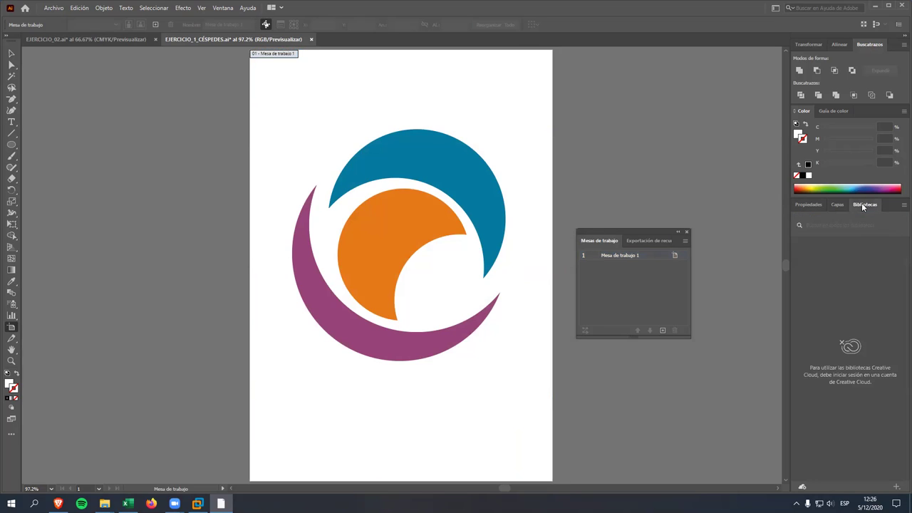
click(647, 240)
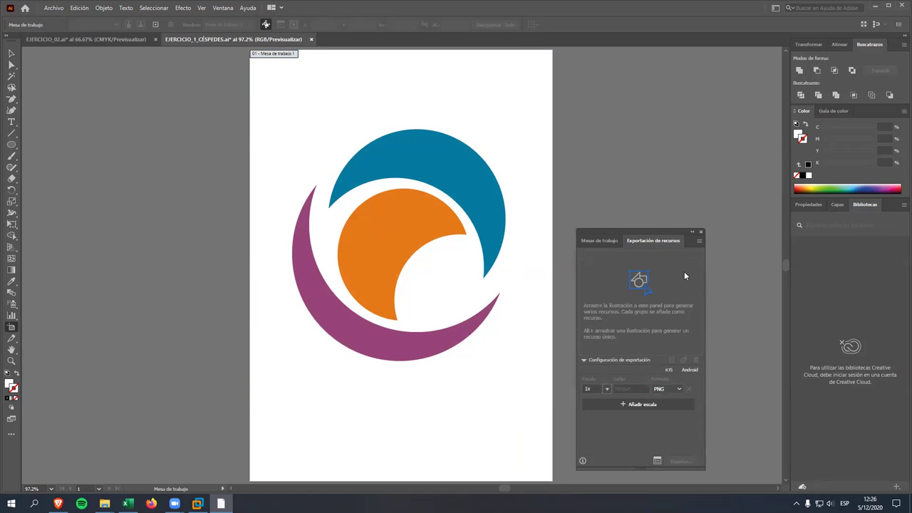
click(585, 360)
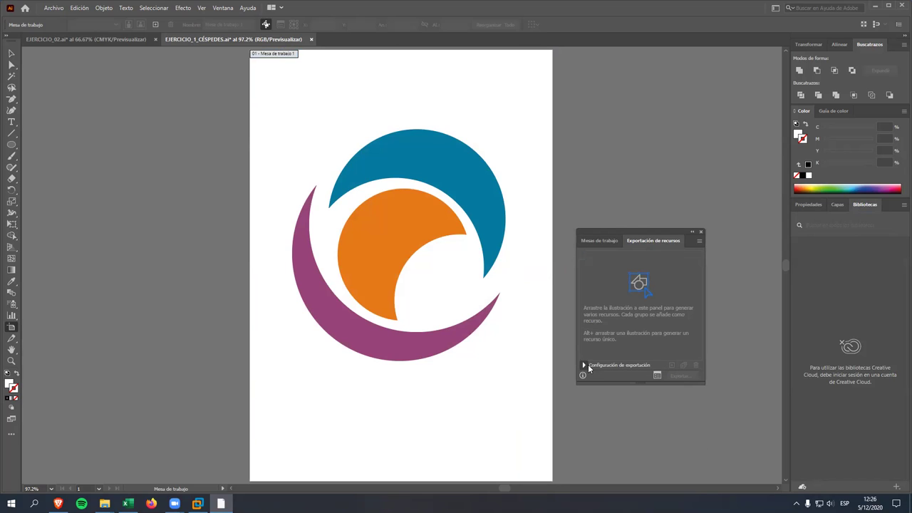
click(585, 365)
click(602, 242)
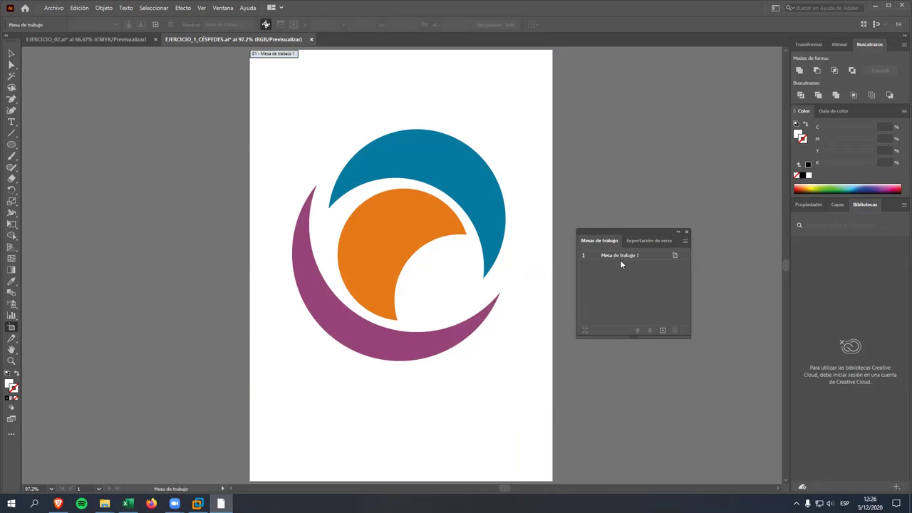
click(619, 258)
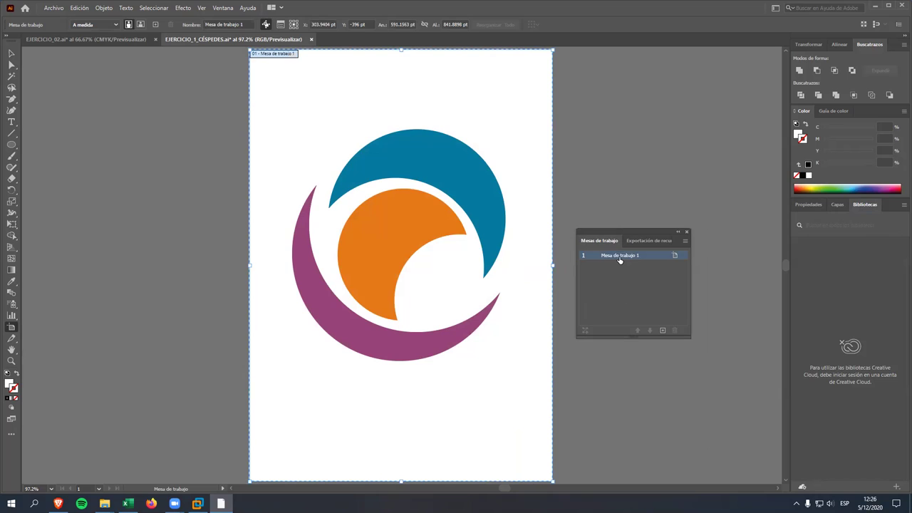
Step: Review Artboard Options for Mesa de trabajo 1 and cancel, keeping the custom size
click(684, 241)
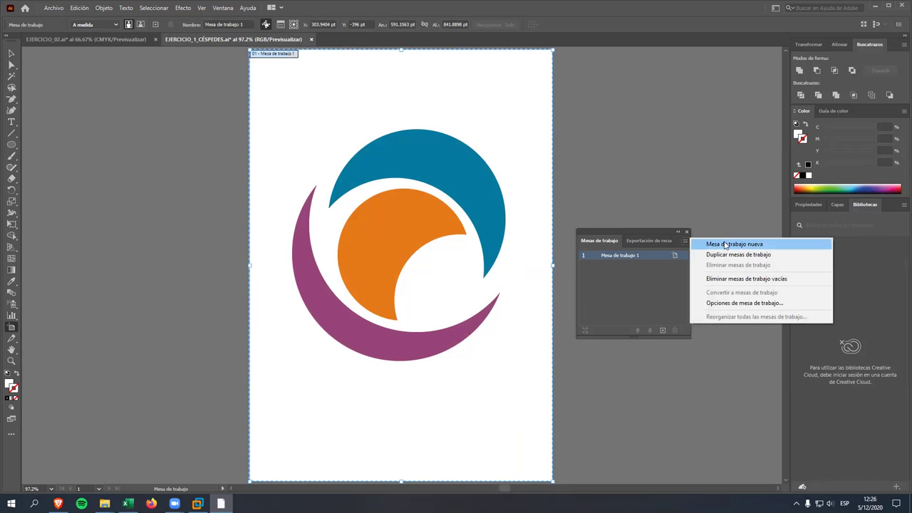
click(780, 303)
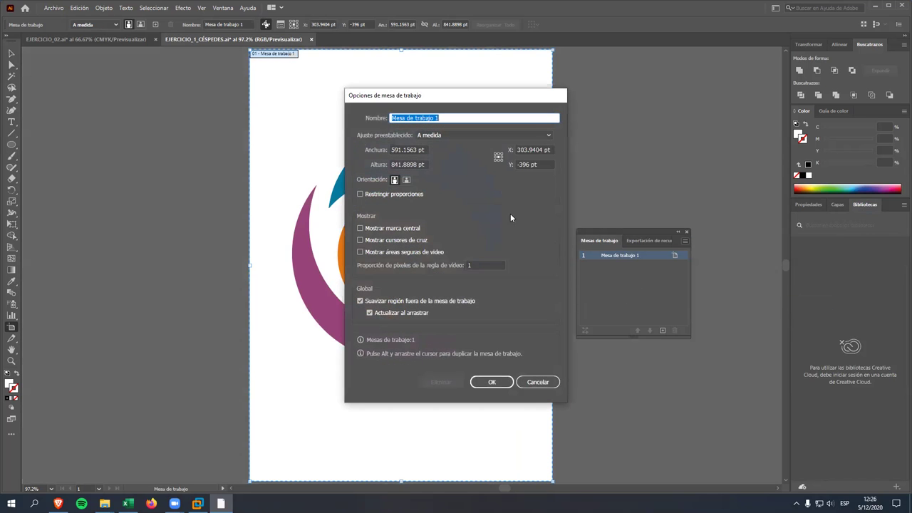
click(550, 136)
click(550, 134)
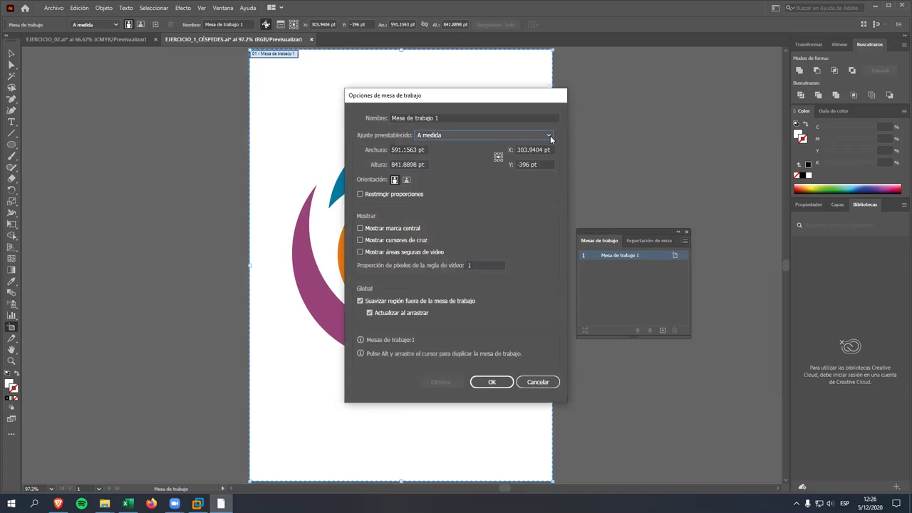
click(538, 383)
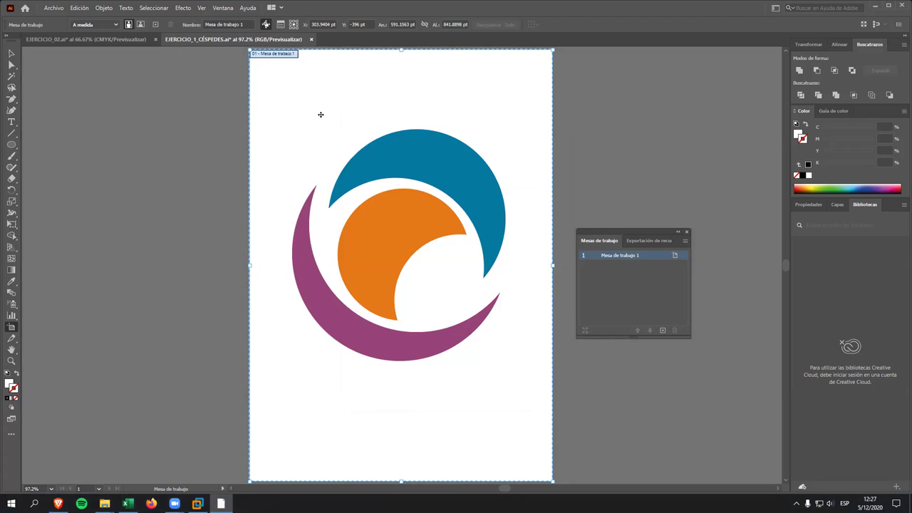
Step: Close the EJERCICIO_1_CÉSPEDES document, saving its changes
key(v)
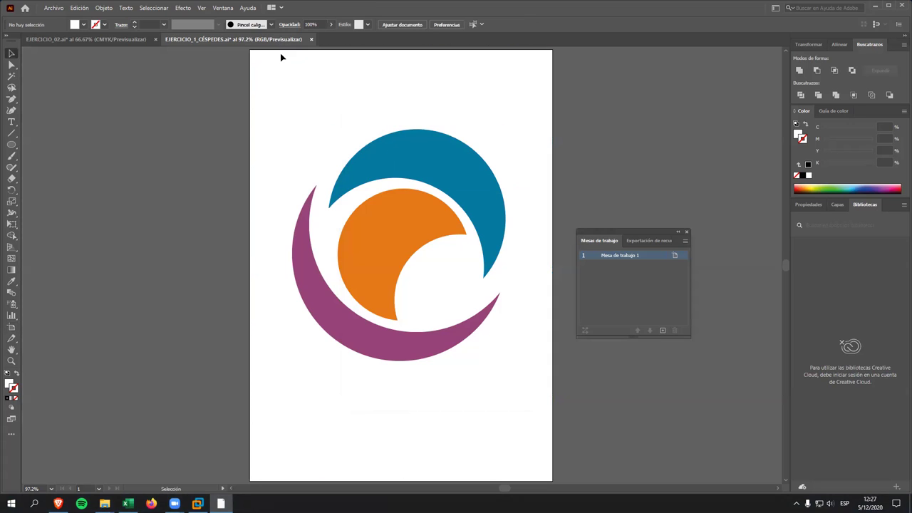
right_click(209, 42)
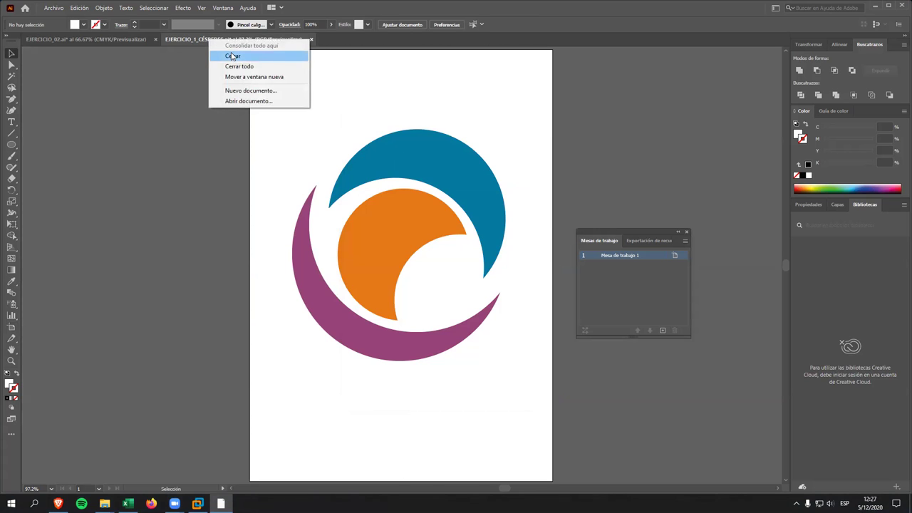
click(232, 56)
click(459, 265)
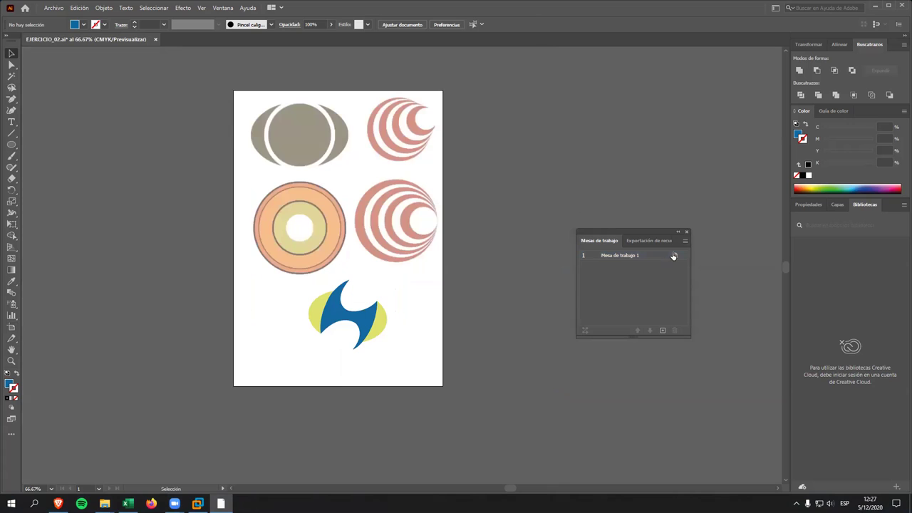
Step: Close the floating Artboards panel and zoom into EJERCICIO_02's striped circle
click(686, 232)
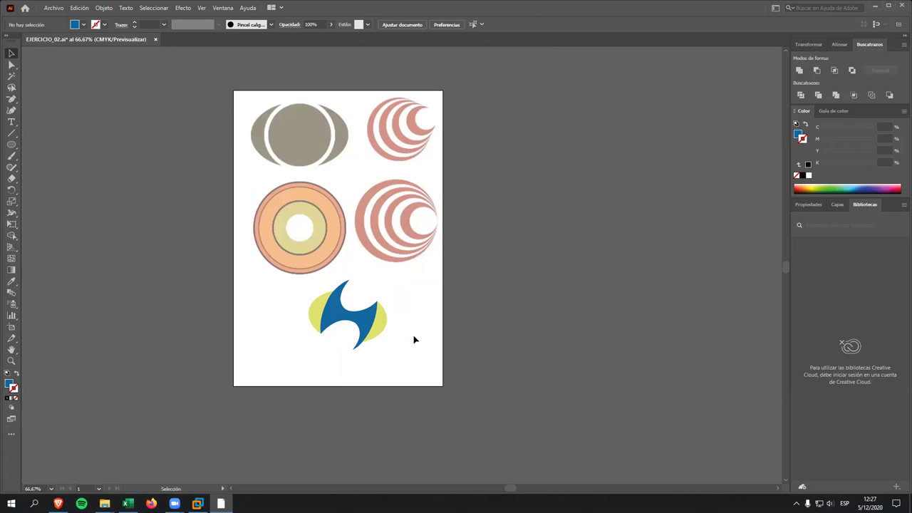
scroll(414, 339, up, 1)
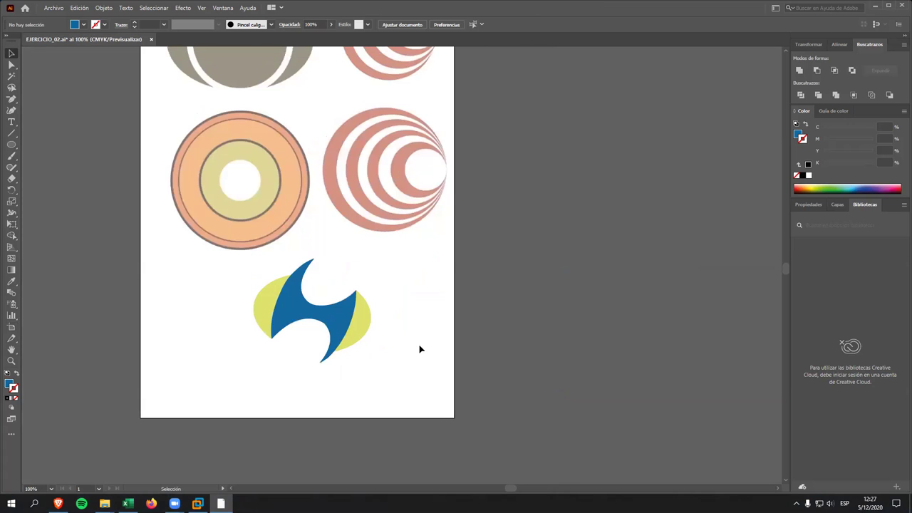
scroll(420, 349, up, 3)
scroll(419, 373, up, 3)
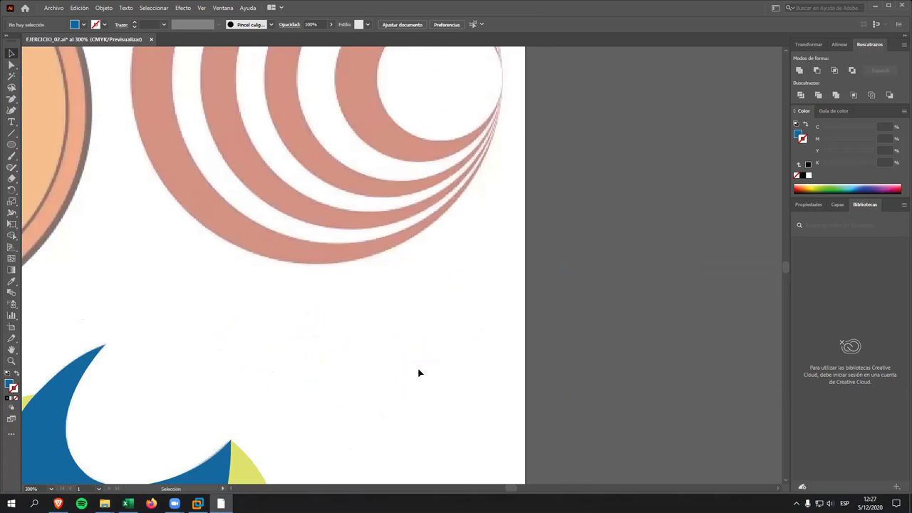
scroll(418, 371, up, 1)
scroll(421, 374, up, 3)
scroll(423, 379, up, 1)
scroll(423, 379, up, 1)
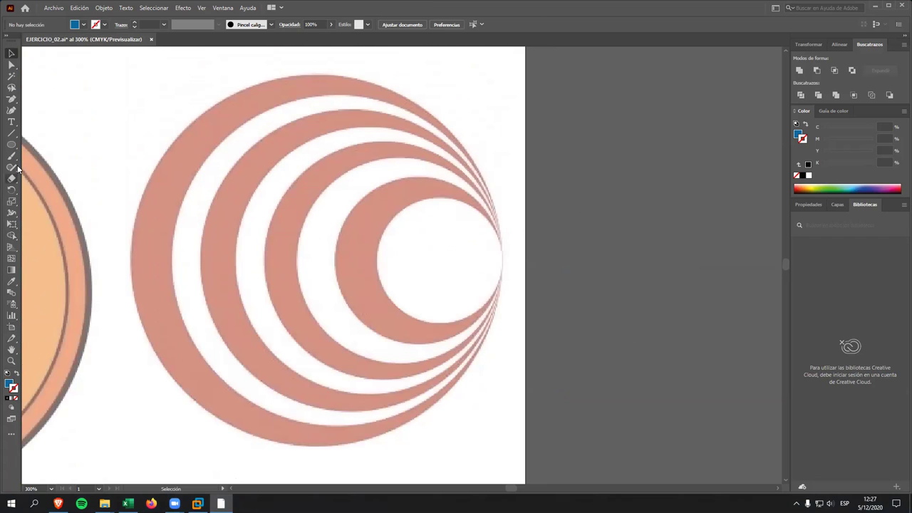
Step: Draw a new circle with no fill and a dark blue-grey stroke
click(11, 146)
drag(12, 146, 73, 167)
drag(361, 193, 506, 339)
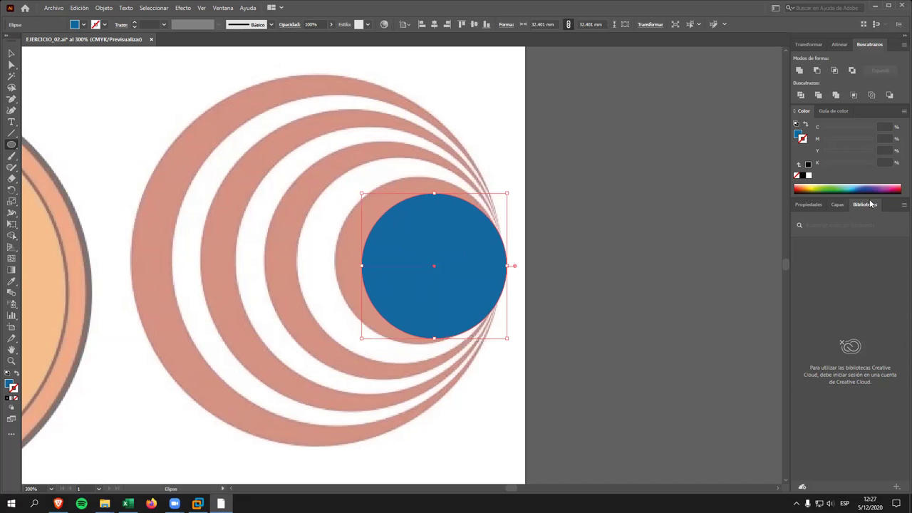
click(799, 139)
click(796, 176)
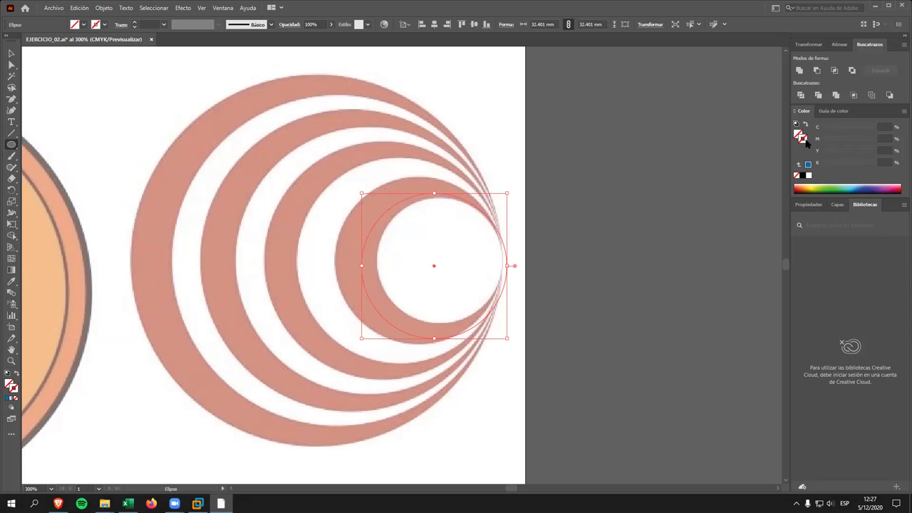
click(815, 186)
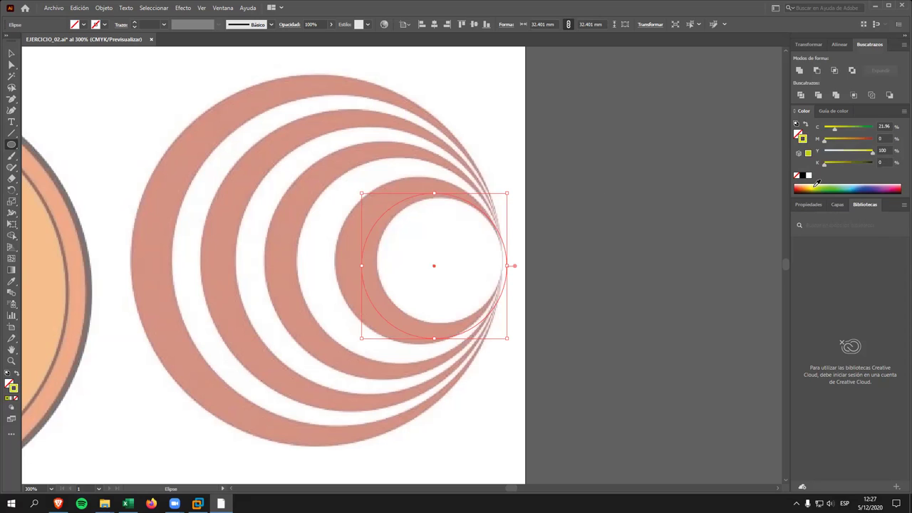
click(852, 188)
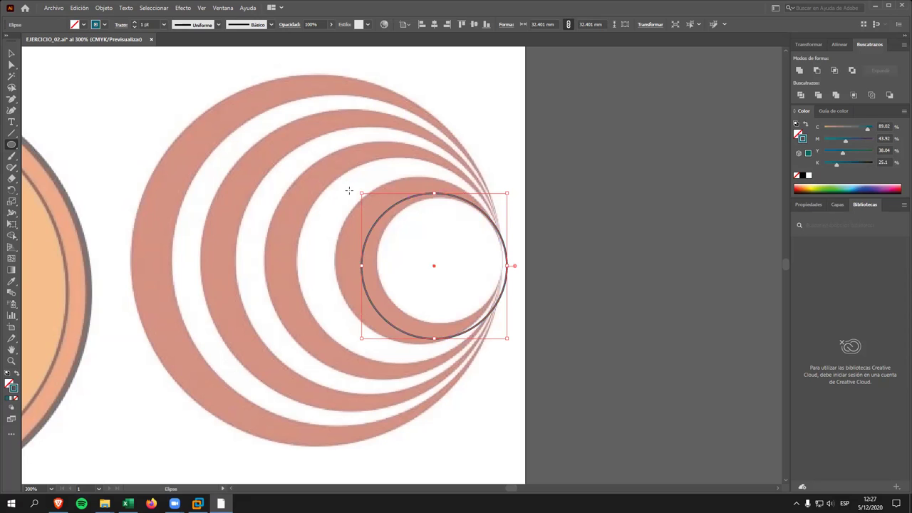
Step: Resize the outlined circle to a 37.04 mm circle fitting the innermost crescent
drag(362, 192, 336, 178)
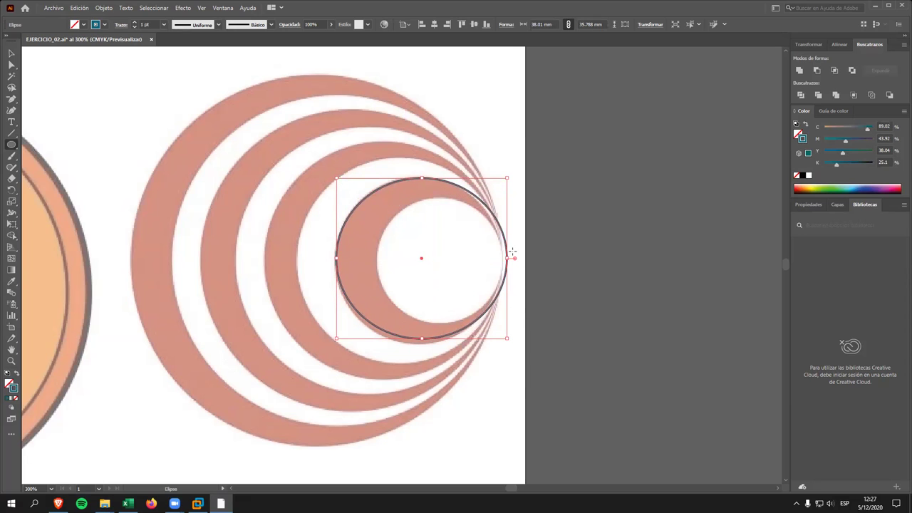
drag(508, 257, 502, 258)
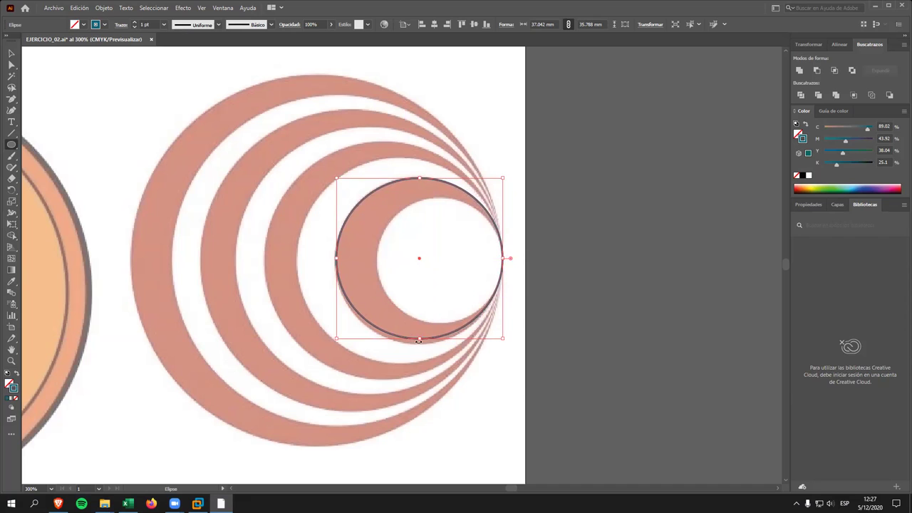
drag(419, 340, 421, 344)
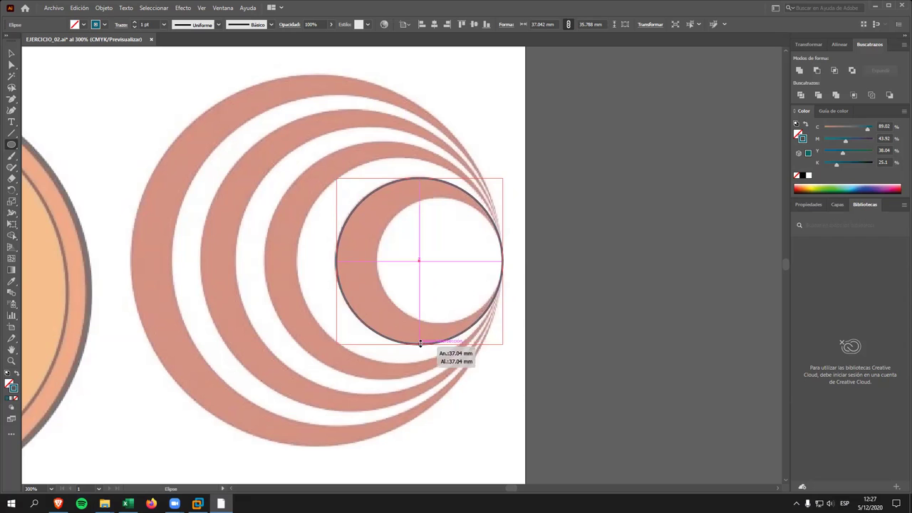
click(528, 230)
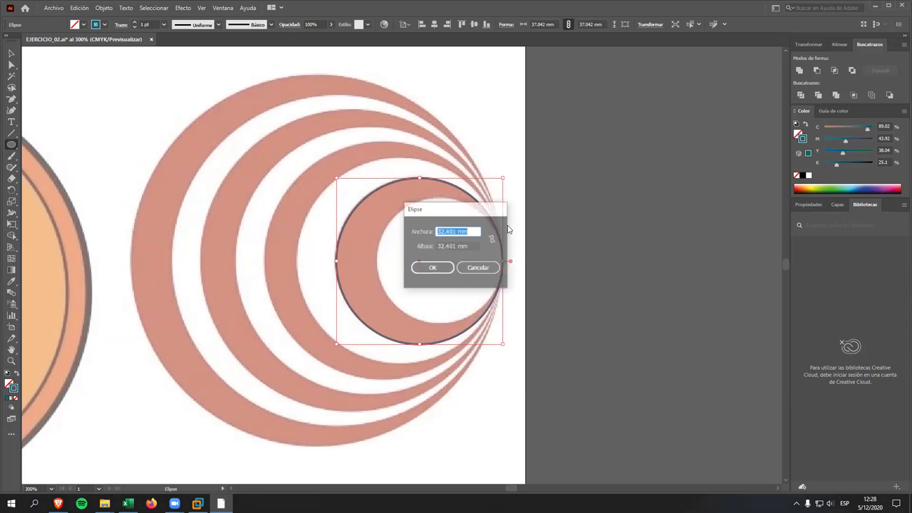
click(473, 267)
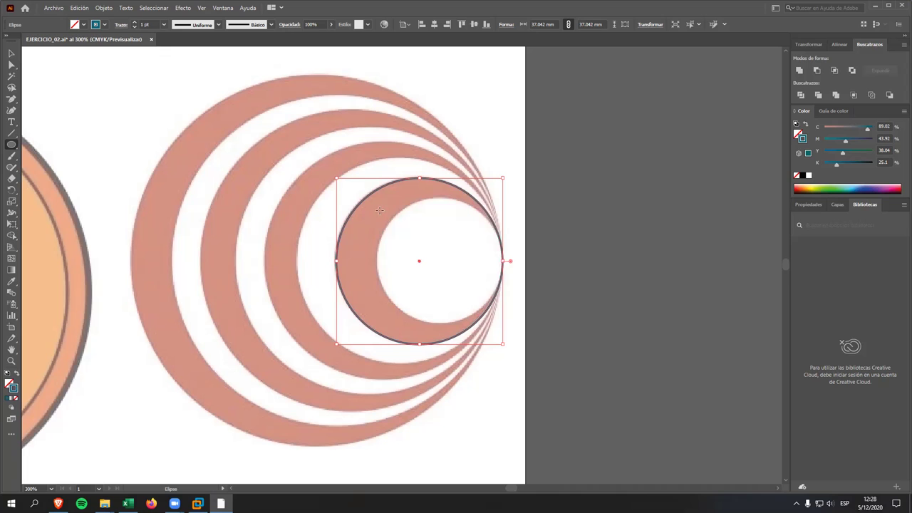
click(16, 54)
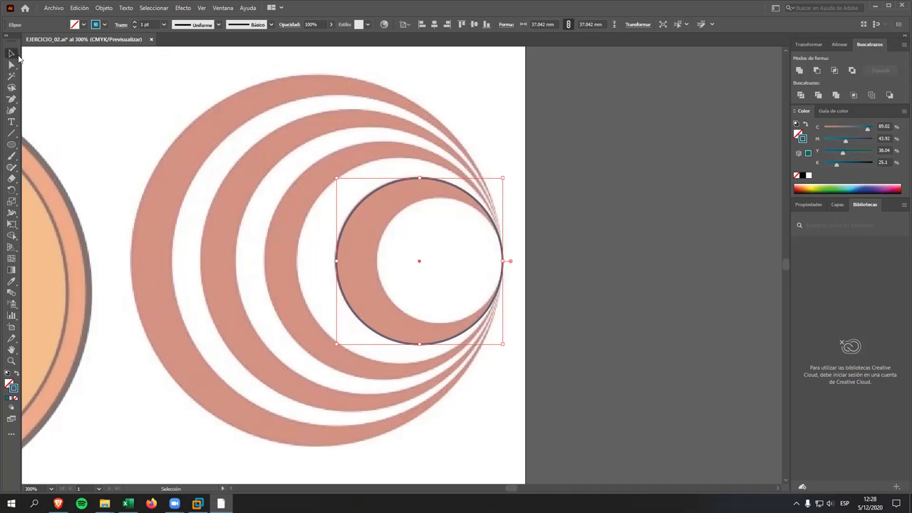
drag(335, 176, 374, 186)
key(ctrl+z)
drag(337, 178, 362, 198)
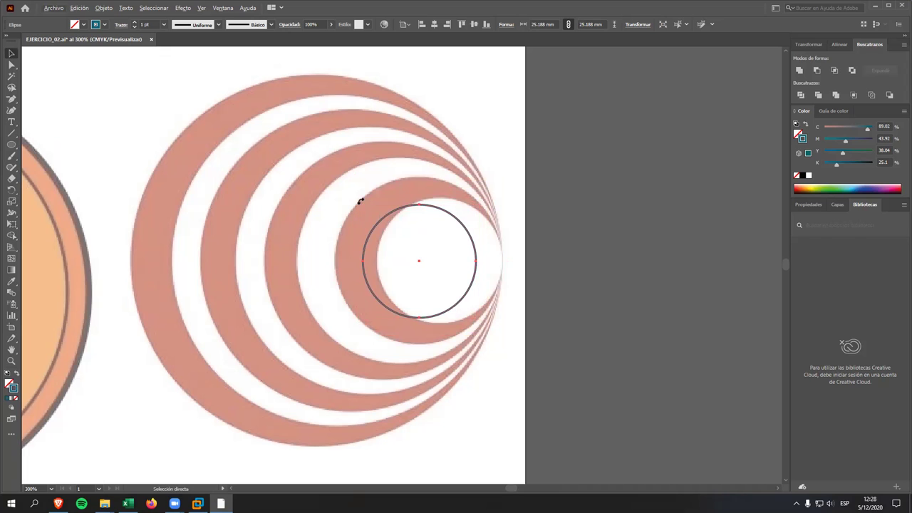
key(ctrl+z)
Step: Paste a copy and scale it proportionally to sit in the white hole
key(a)
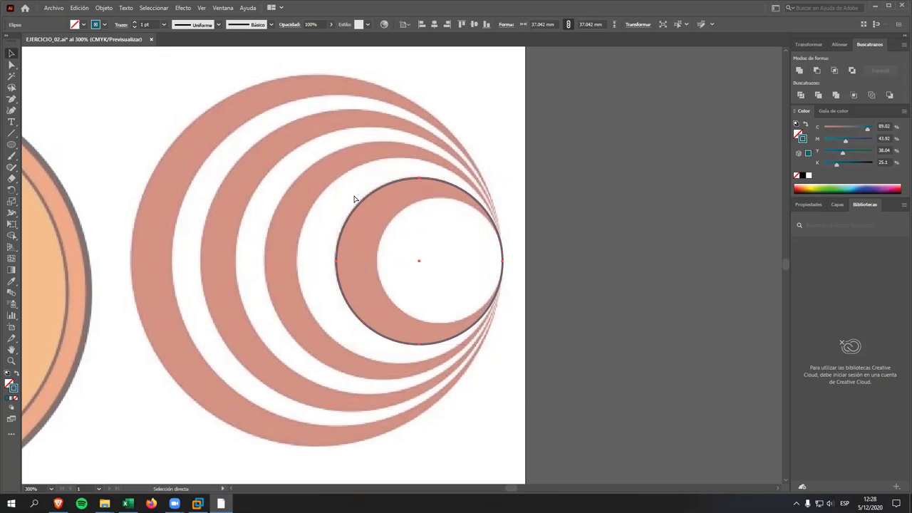
key(ctrl+v)
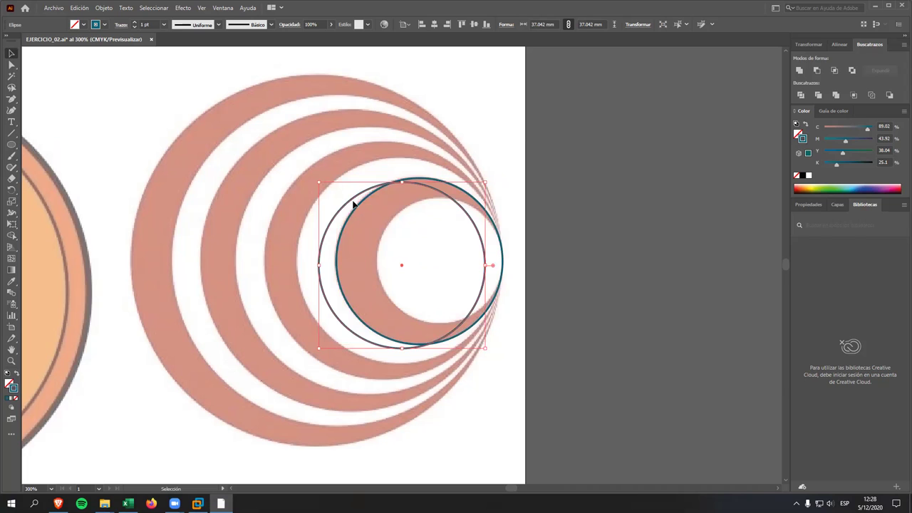
mouse_move(342, 207)
mouse_down()
mouse_move(374, 189)
mouse_move(378, 203)
mouse_up()
key(shift)
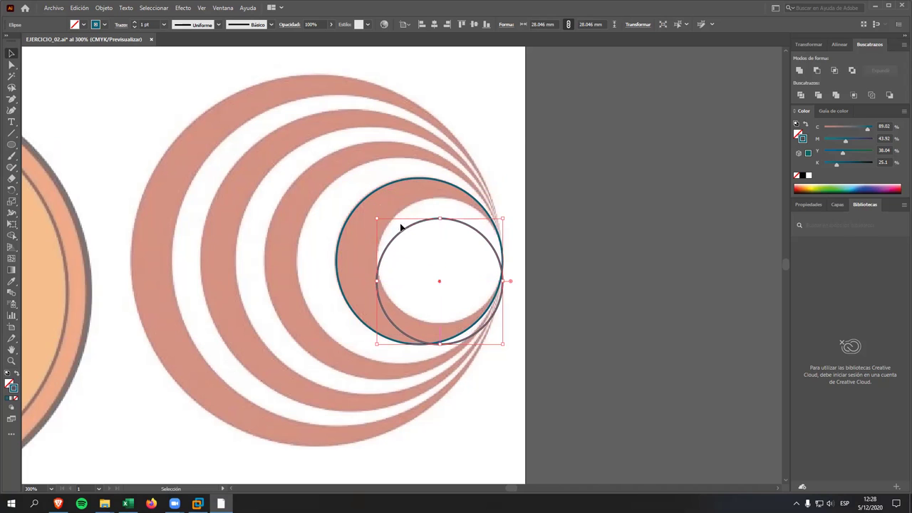
drag(403, 235, 402, 215)
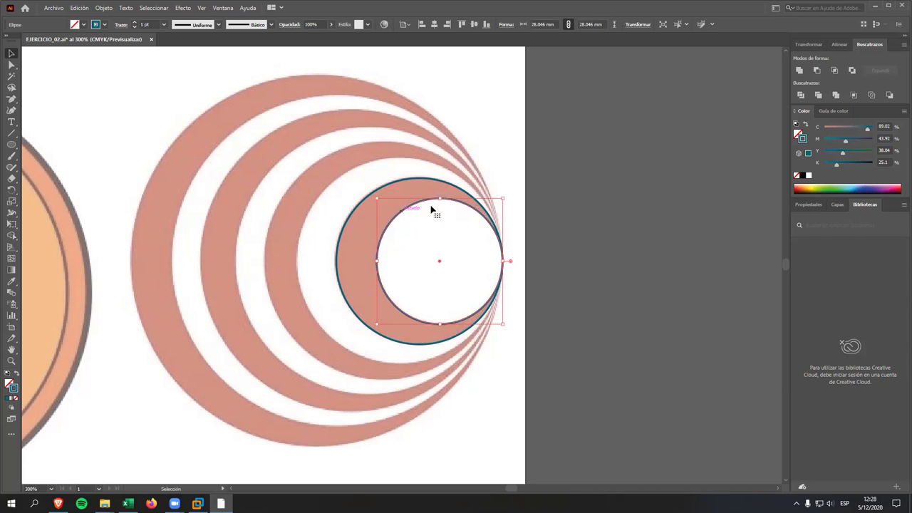
Step: Give the smaller inner circle a light blue outline
click(496, 165)
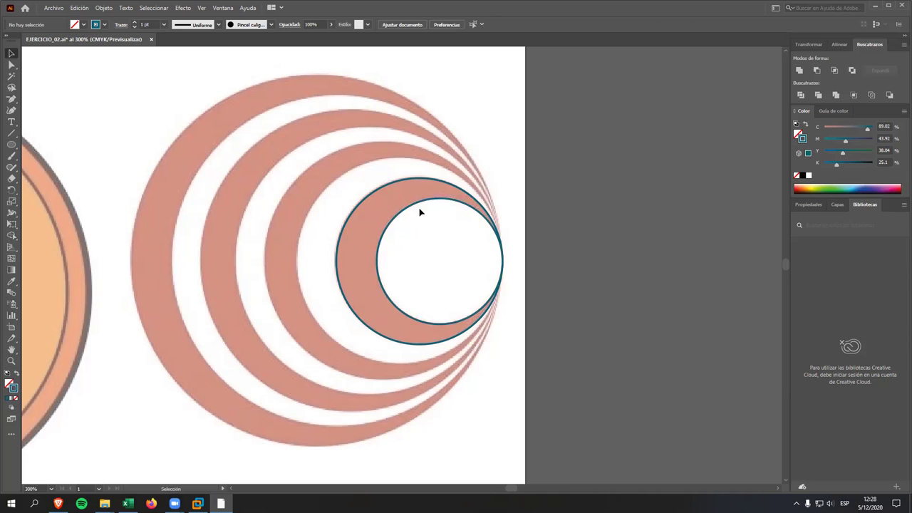
click(847, 186)
click(420, 203)
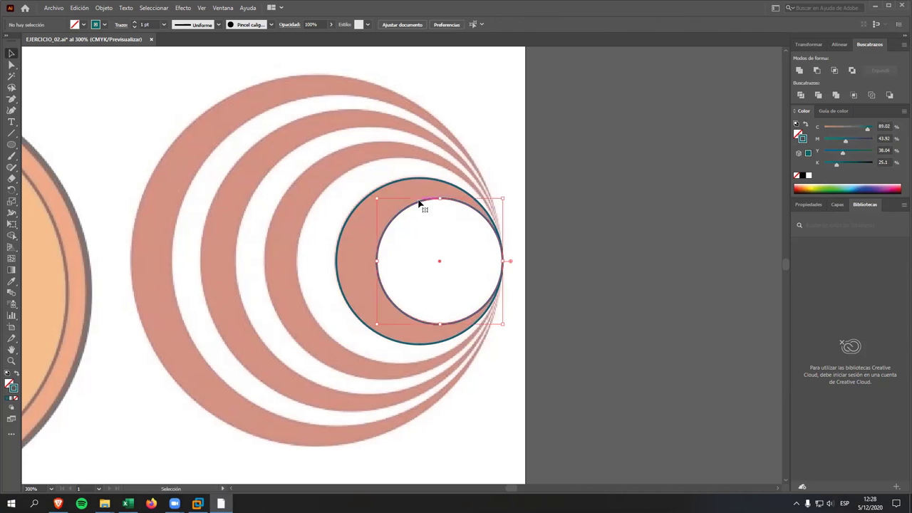
click(852, 186)
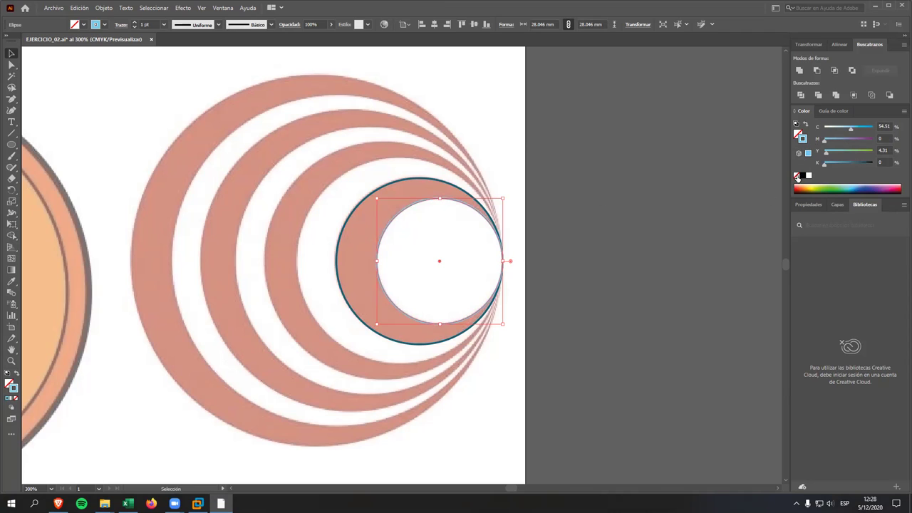
Step: Make the inner circle green and outer circle pale yellow, both strokeless, then Pathfinder Trim them
click(796, 176)
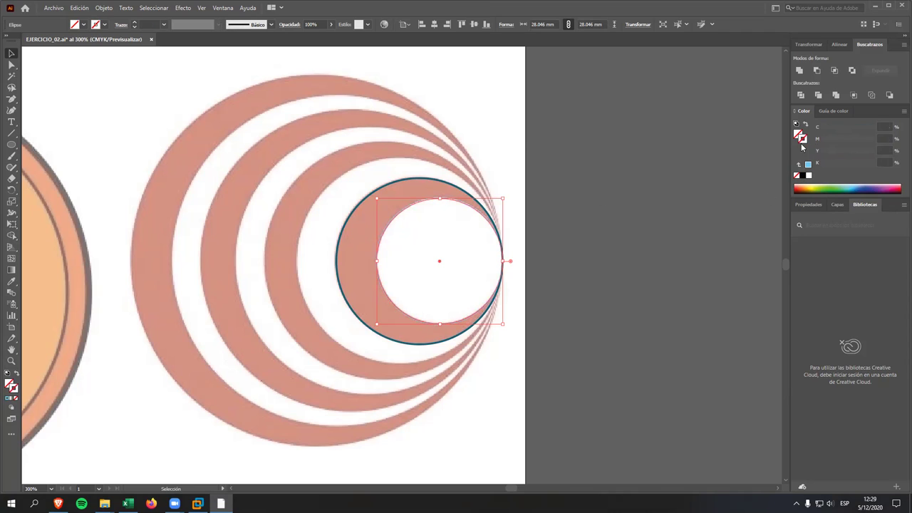
click(830, 187)
click(432, 189)
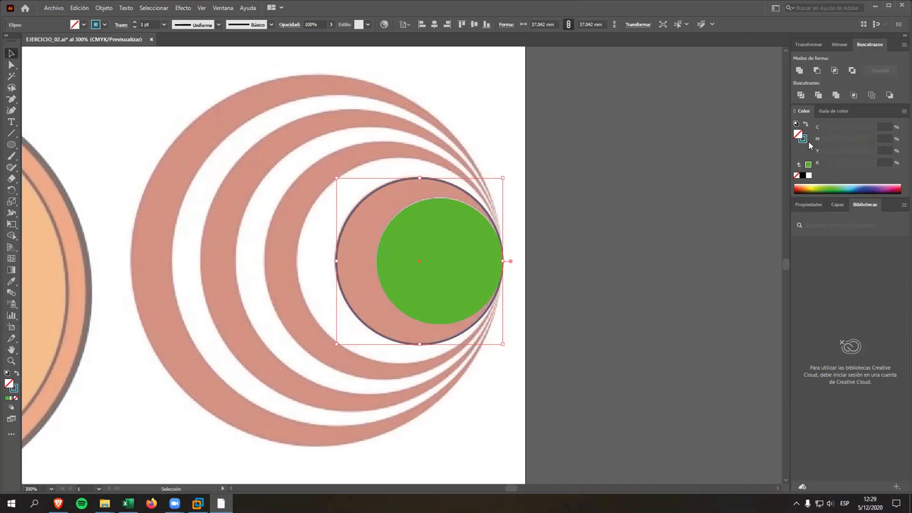
click(813, 184)
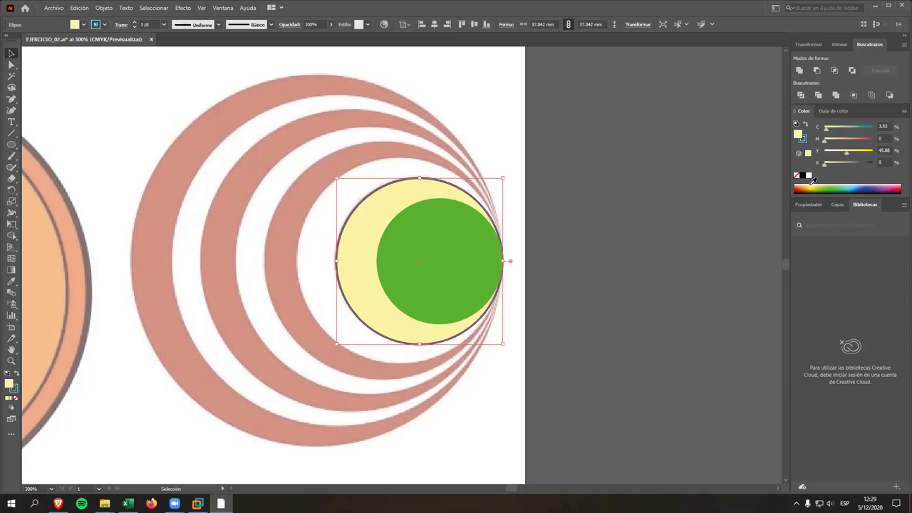
click(803, 139)
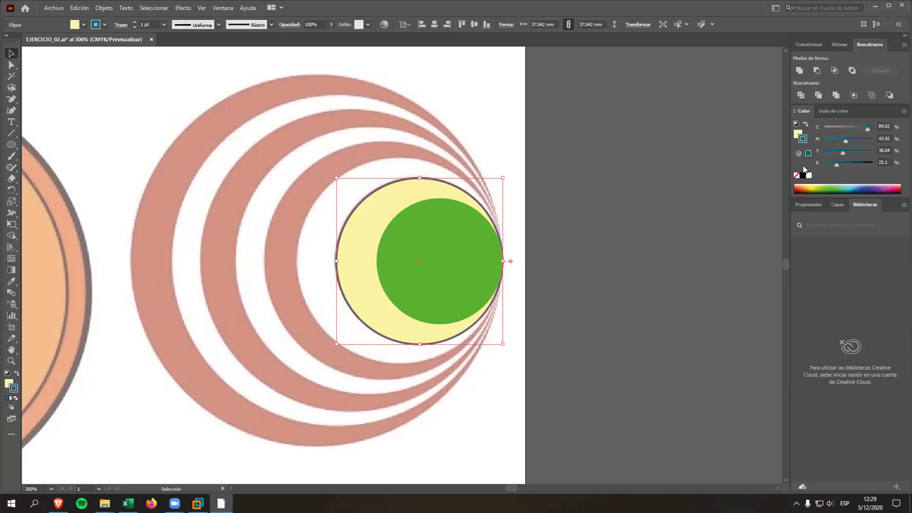
click(797, 175)
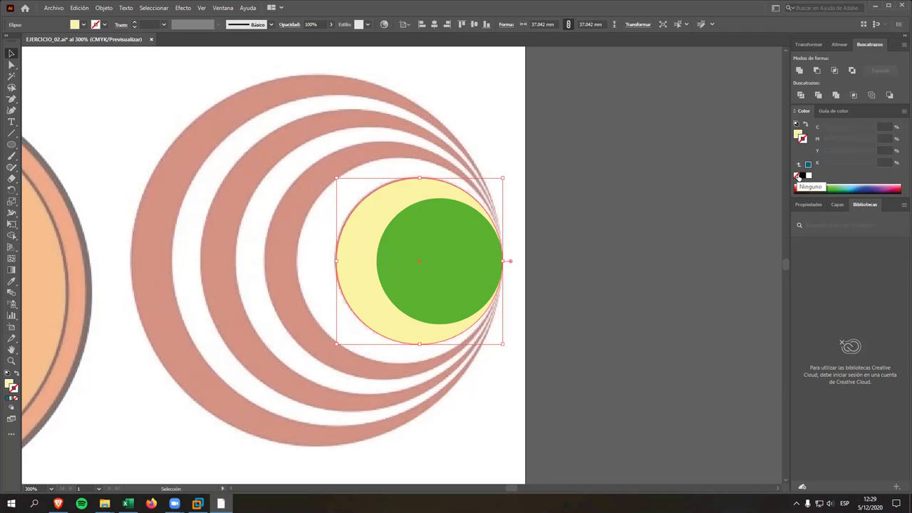
shift+click(426, 220)
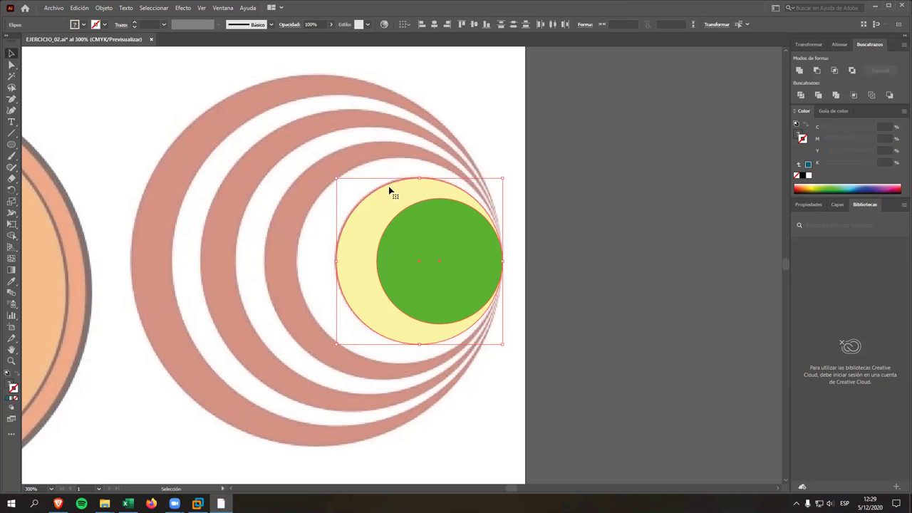
click(818, 97)
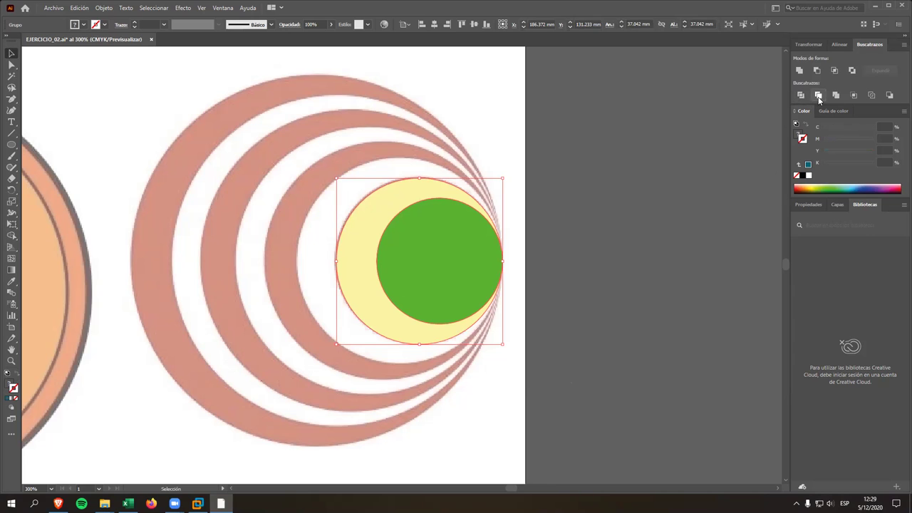
Step: Ungroup the trimmed pieces and delete the green circle
click(639, 198)
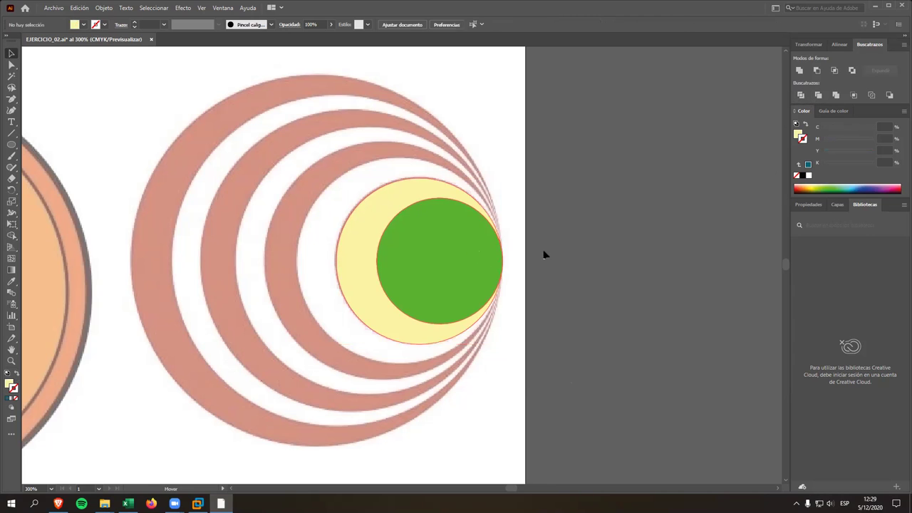
key(ctrl+z)
key(ctrl+z)
key(ctrl+shift+z)
key(ctrl+shift+z)
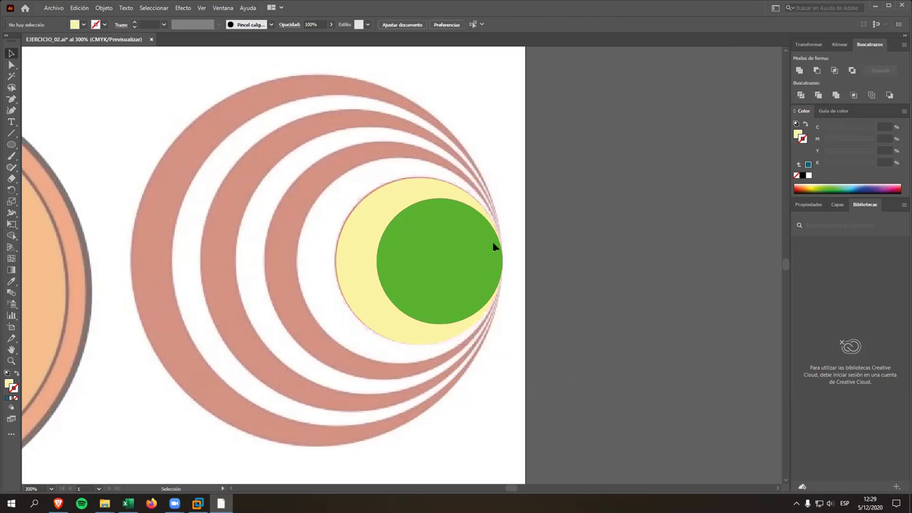
drag(489, 244, 568, 244)
key(ctrl+z)
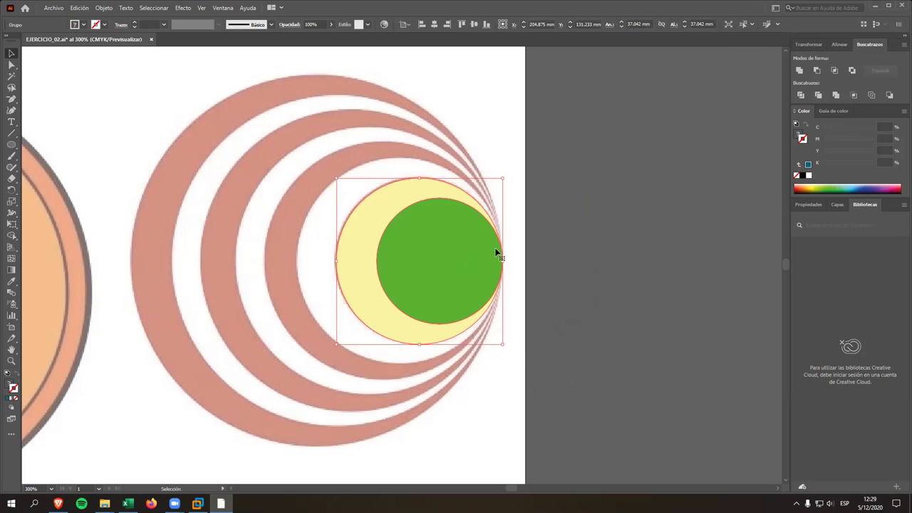
click(560, 202)
click(473, 223)
right_click(470, 218)
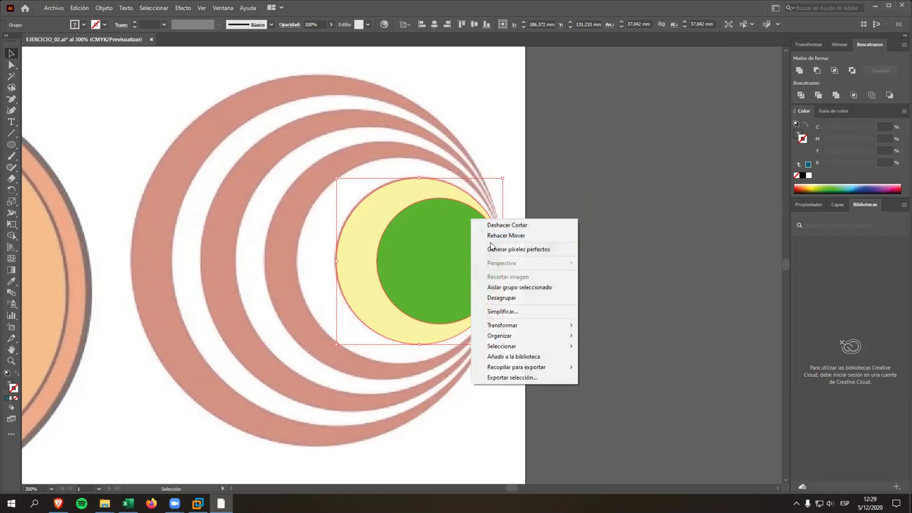
click(519, 298)
click(514, 205)
mouse_move(464, 236)
mouse_down()
mouse_move(617, 243)
mouse_move(564, 250)
mouse_up()
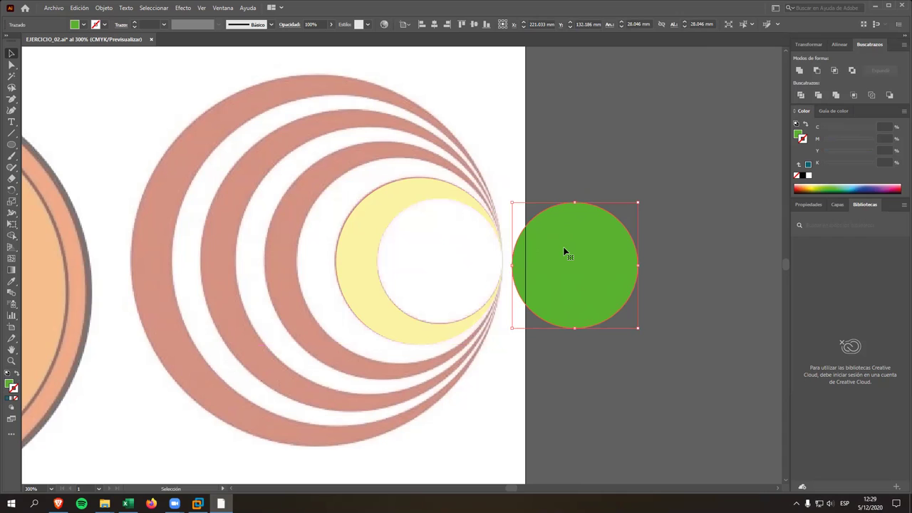
key(Delete)
Step: Color the yellow crescent with the rings' dark red using the Eyedropper
click(386, 230)
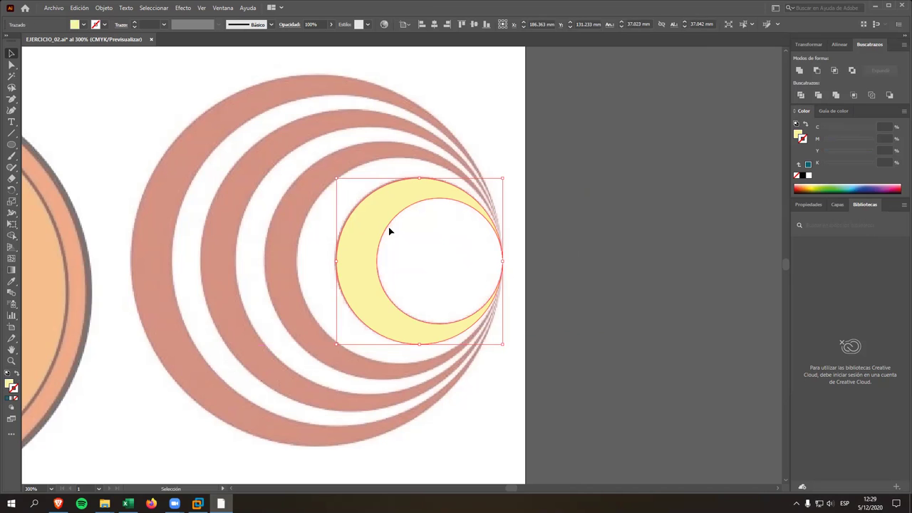
click(12, 281)
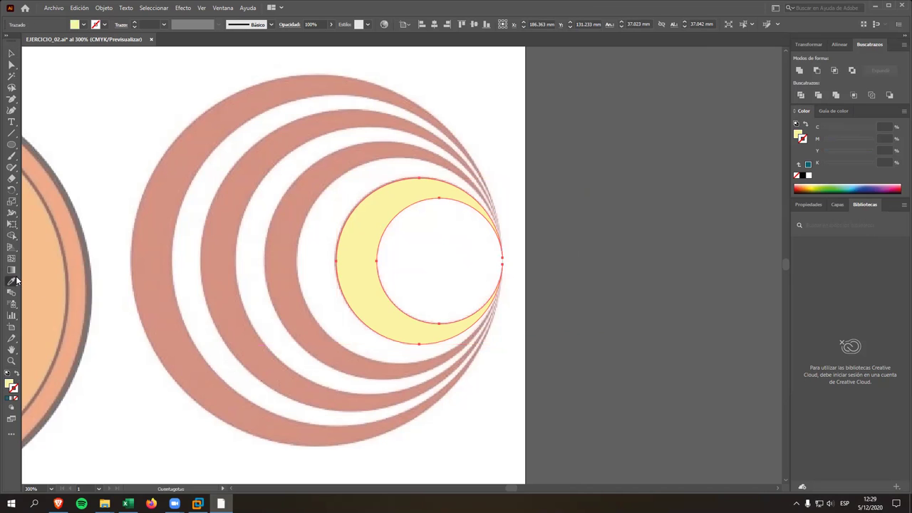
click(233, 221)
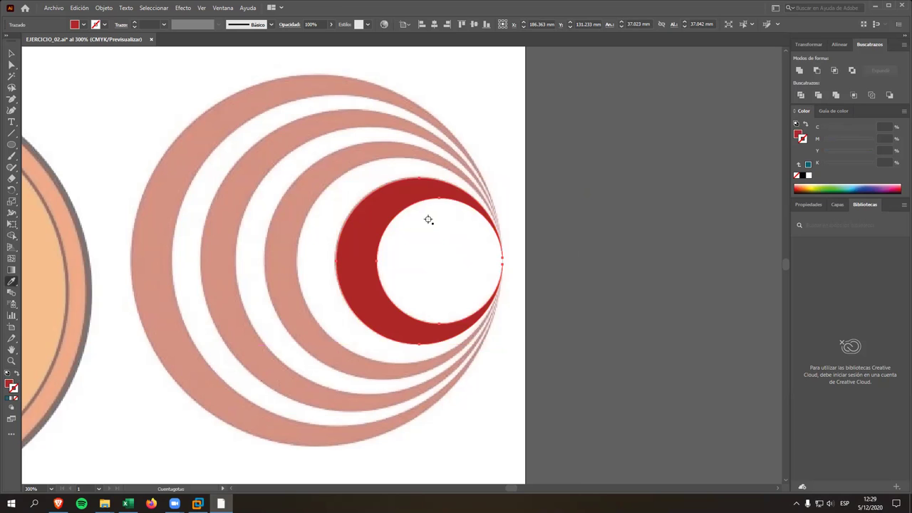
Step: Scale the red crescent up by its corner handles to fill the outermost ring
click(12, 54)
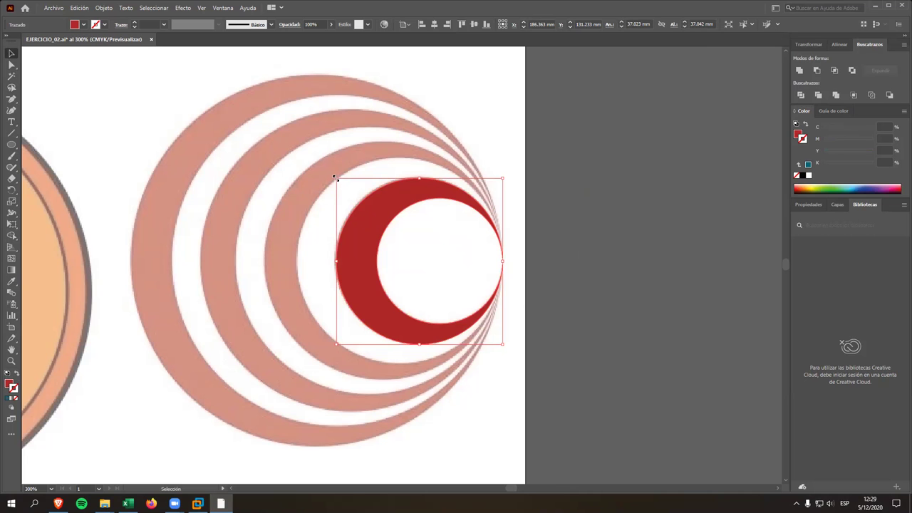
drag(335, 176, 163, 98)
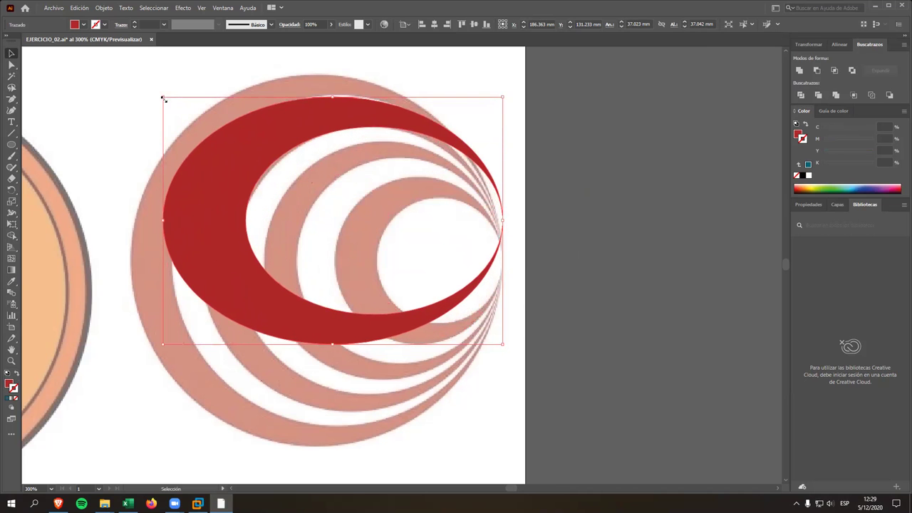
key(ctrl+z)
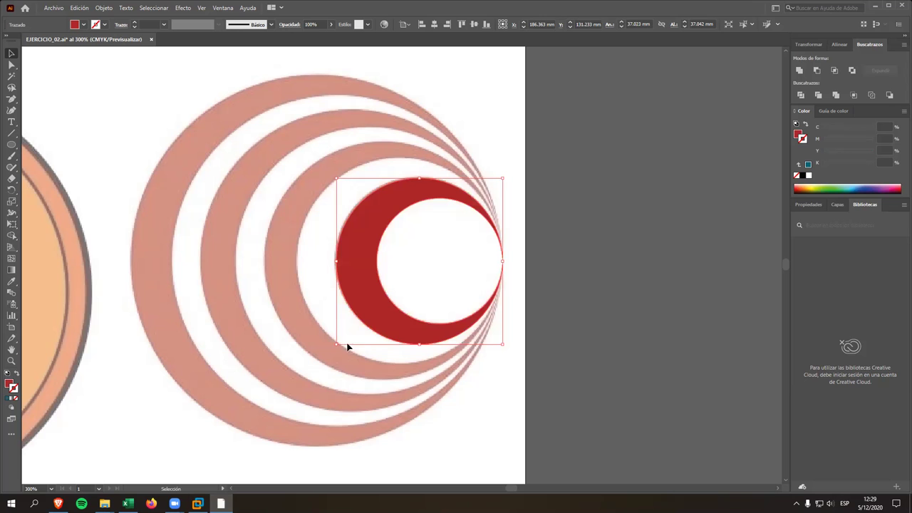
drag(337, 346, 185, 423)
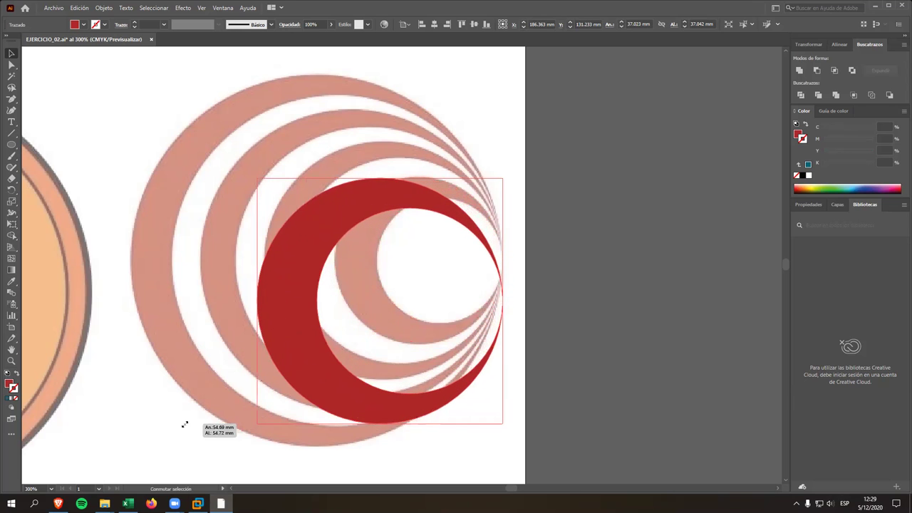
drag(256, 178, 146, 67)
drag(227, 187, 212, 201)
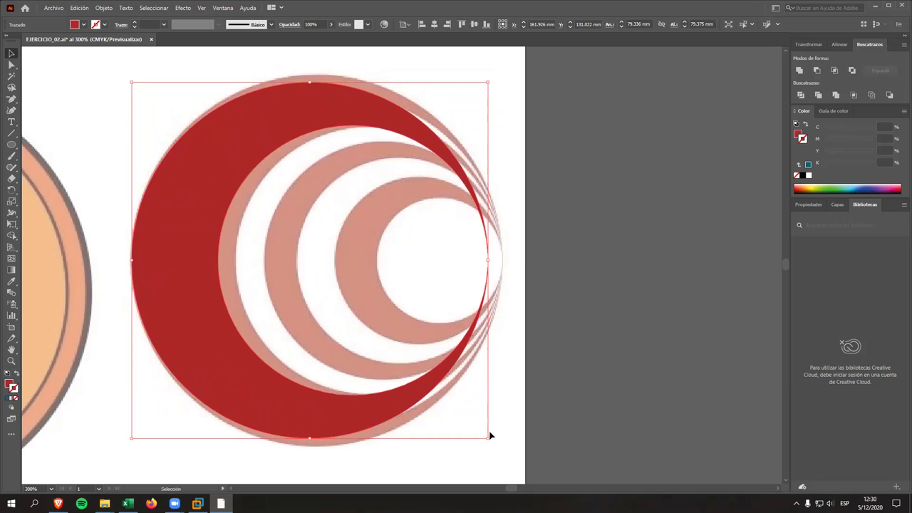
drag(489, 436, 498, 448)
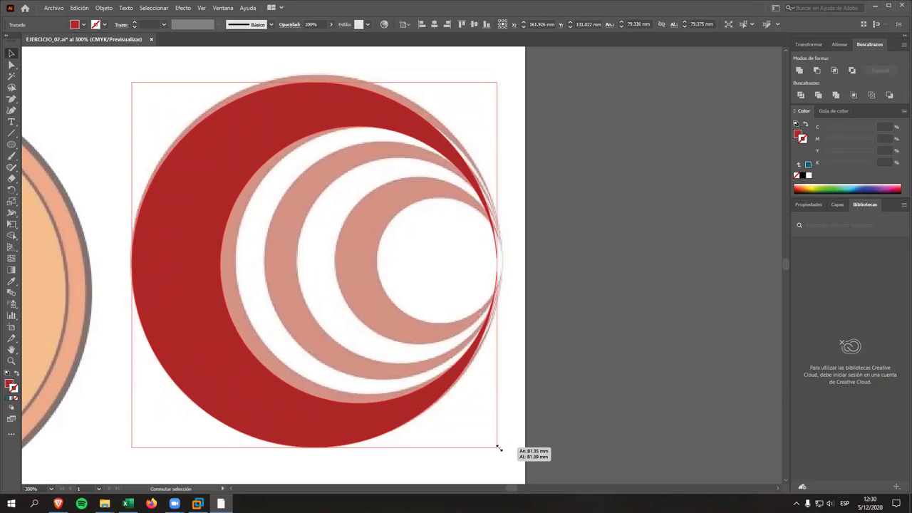
drag(497, 81, 503, 75)
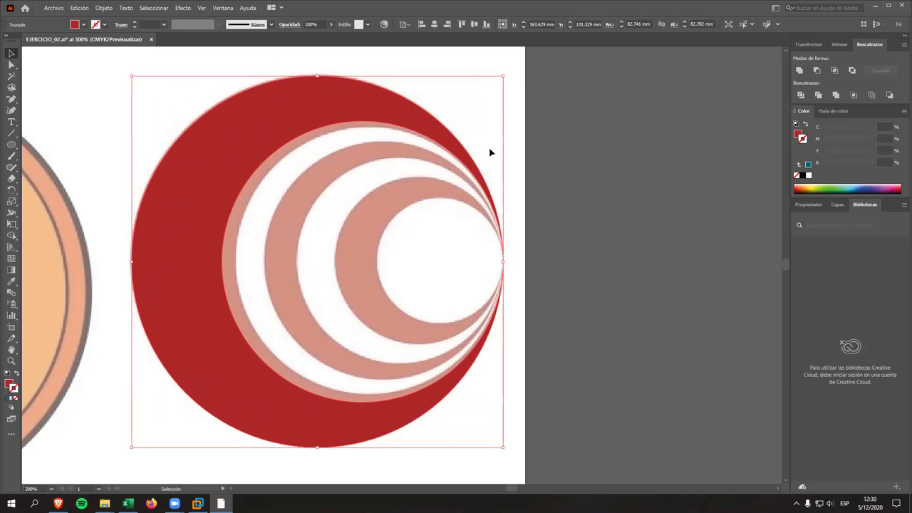
Step: Undo the red recoloring and enlargement to restore the yellow crescent
key(a)
click(467, 187)
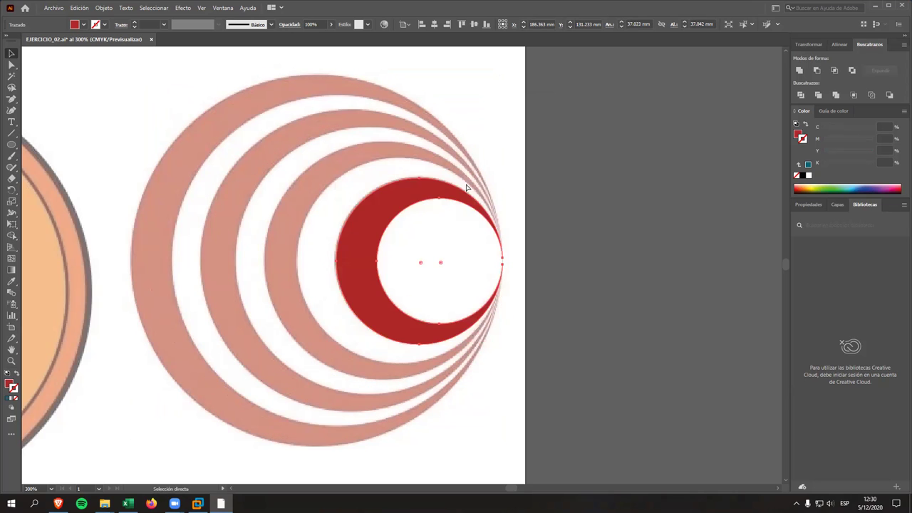
key(ctrl+z)
key(v)
click(531, 170)
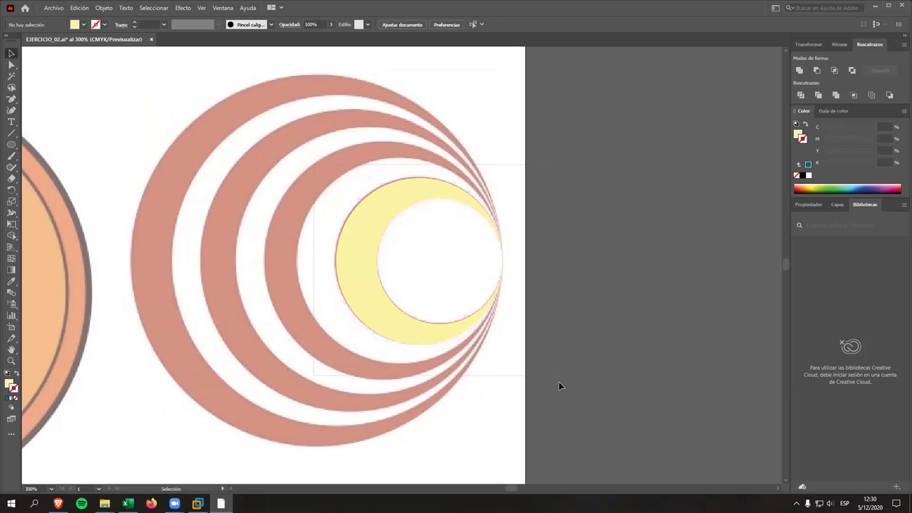
Step: Try repositioning the yellow-and-green circle group, undoing each trial move
click(471, 328)
mouse_move(423, 332)
mouse_down()
mouse_move(401, 419)
mouse_move(157, 468)
mouse_up()
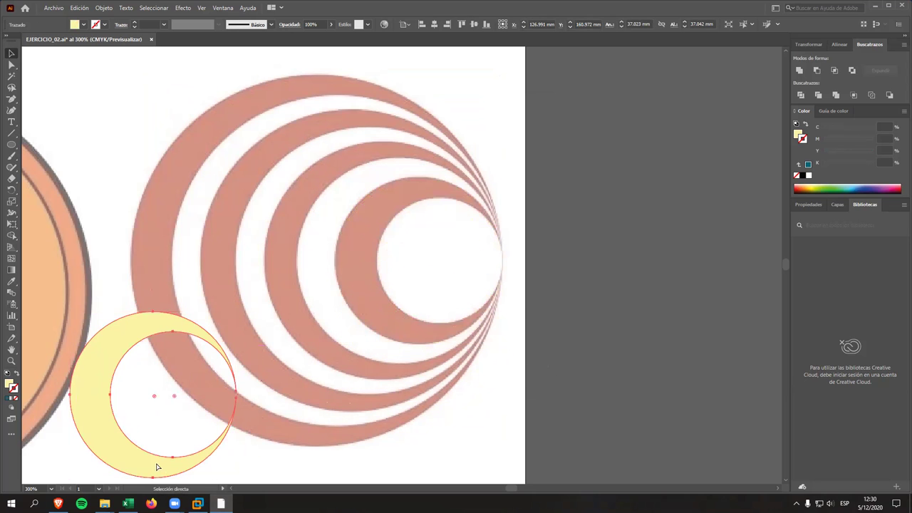
click(158, 465)
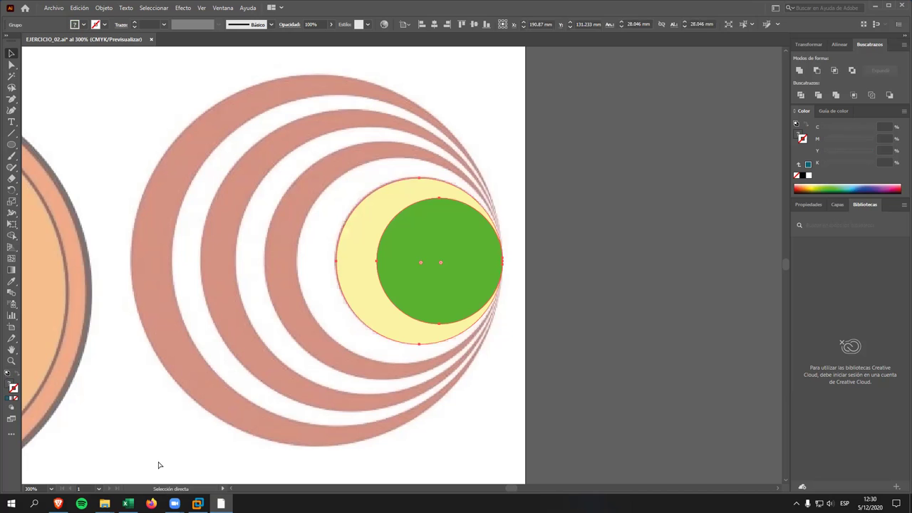
drag(373, 267, 476, 263)
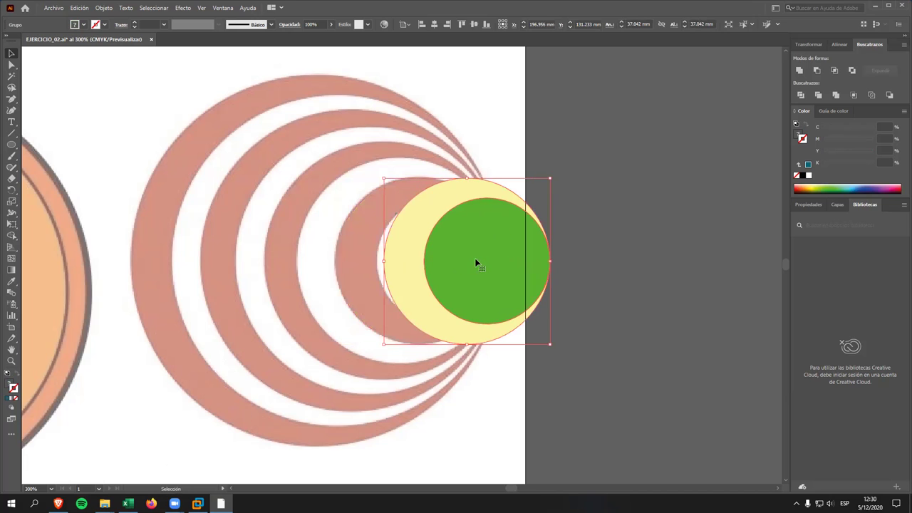
key(ctrl+z)
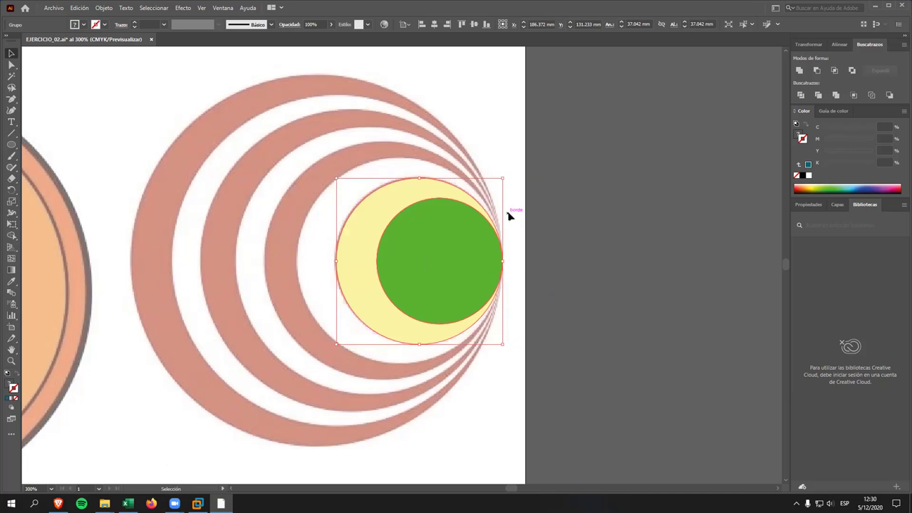
drag(474, 238, 508, 255)
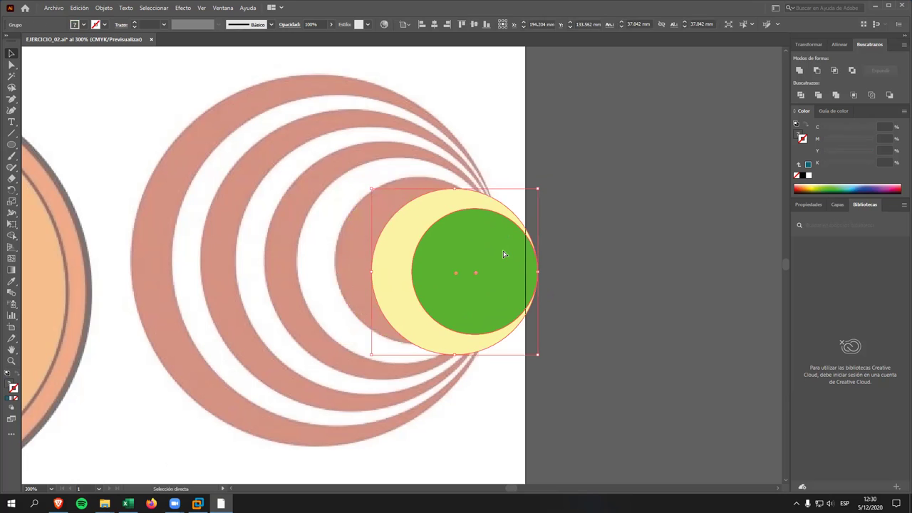
key(ctrl+z)
key(ctrl+z)
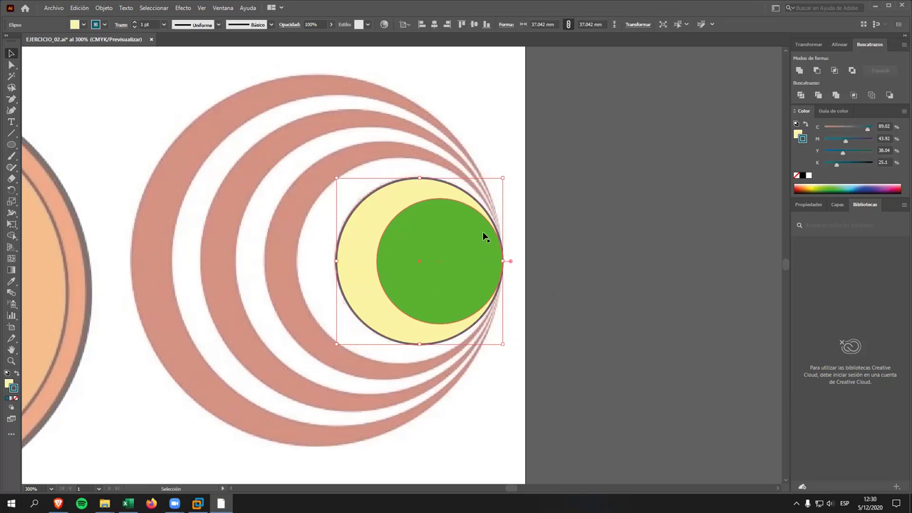
click(487, 145)
drag(454, 206, 487, 212)
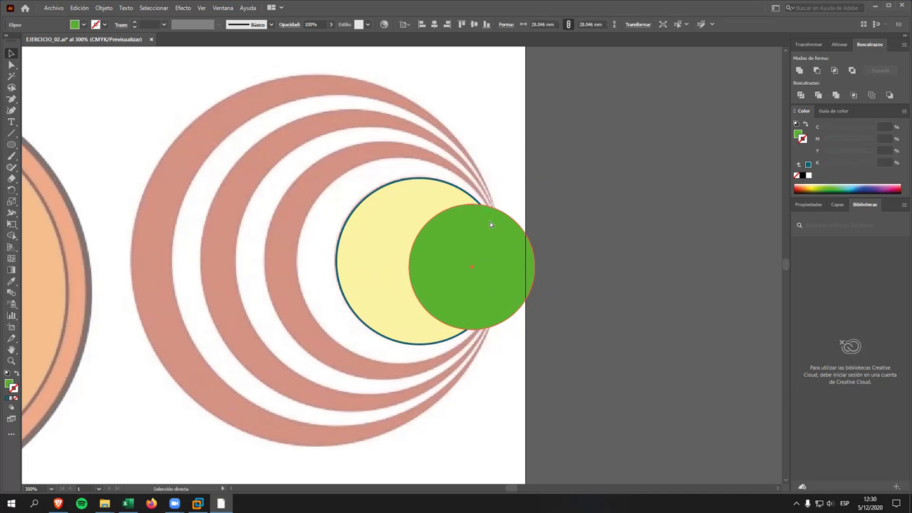
key(ctrl+z)
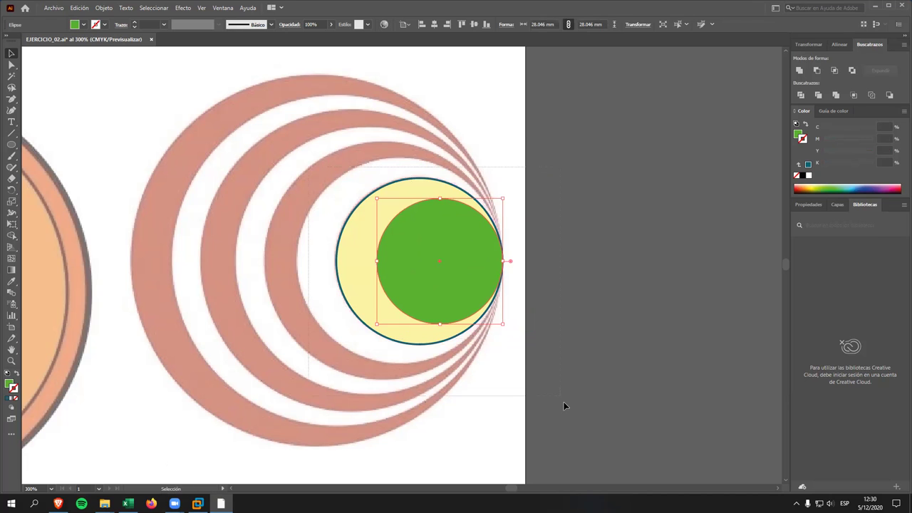
Step: Drag the circle group toward the left logo, undoing misplaced moves
mouse_move(479, 297)
mouse_down()
mouse_move(135, 417)
mouse_move(106, 399)
mouse_up()
click(454, 263)
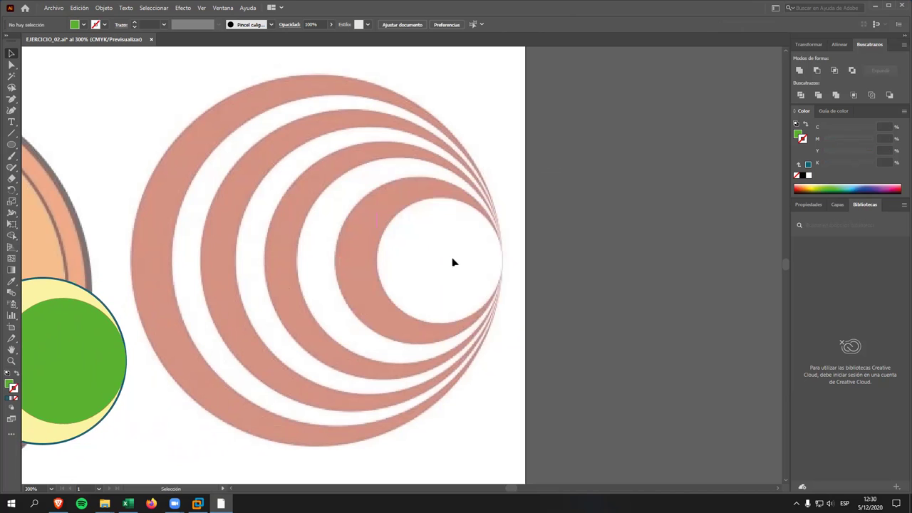
drag(113, 352, 417, 284)
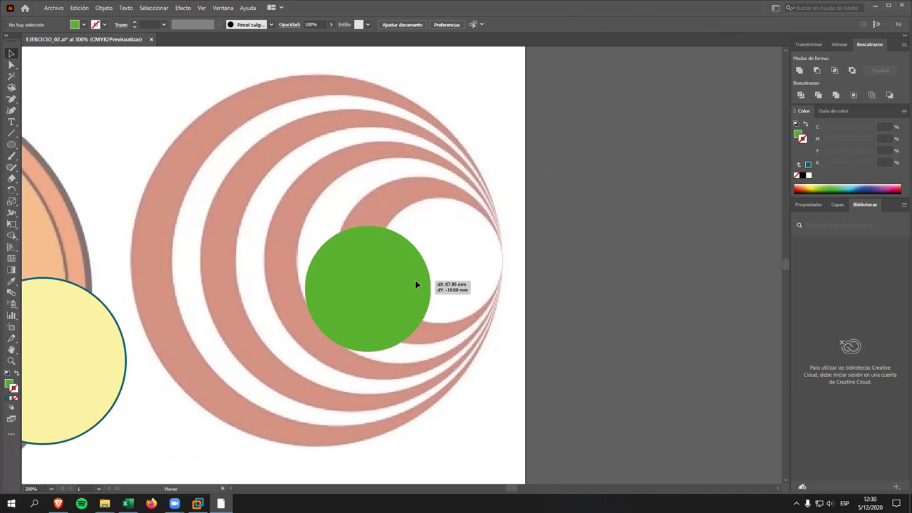
key(ctrl+z)
key(ctrl+z)
key(ctrl+z)
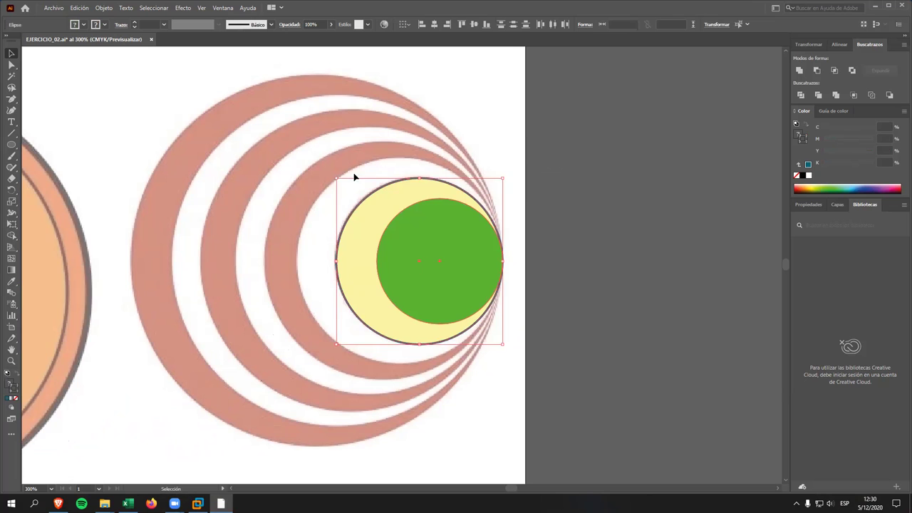
drag(382, 223, 39, 326)
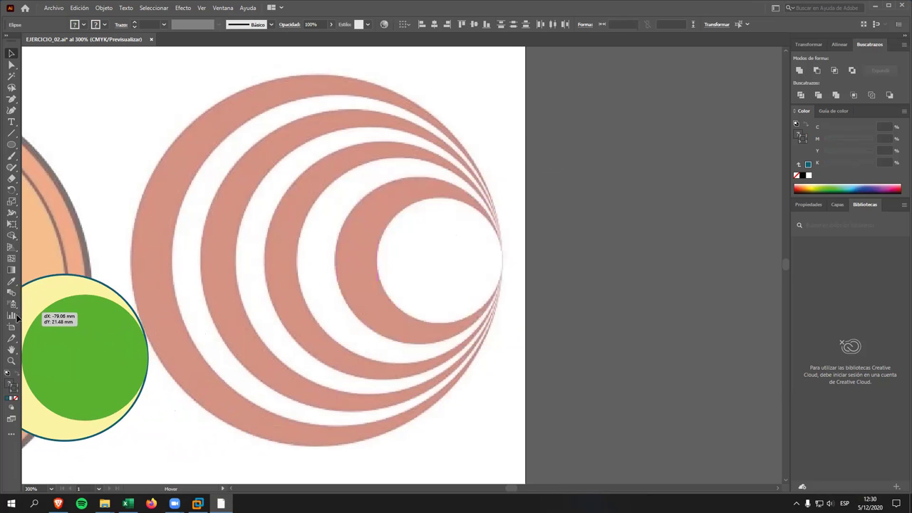
key(ctrl+z)
drag(350, 247, 7, 342)
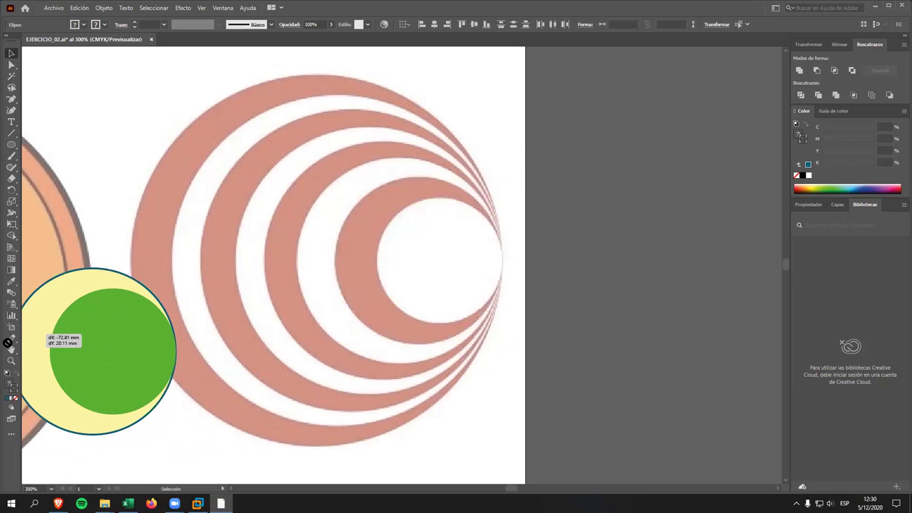
key(ctrl+z)
Step: Place a copy of the yellow-green pair over the left orange rings
drag(334, 237, 56, 335)
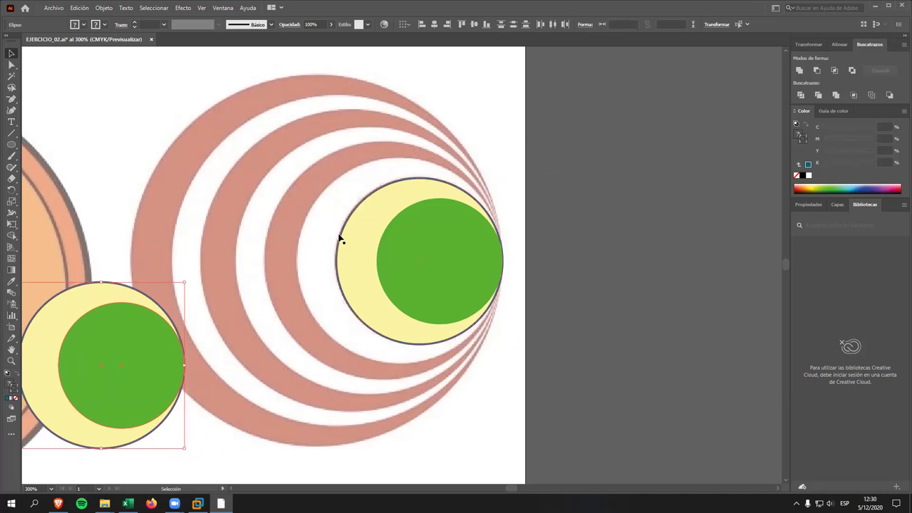
drag(99, 301, 31, 323)
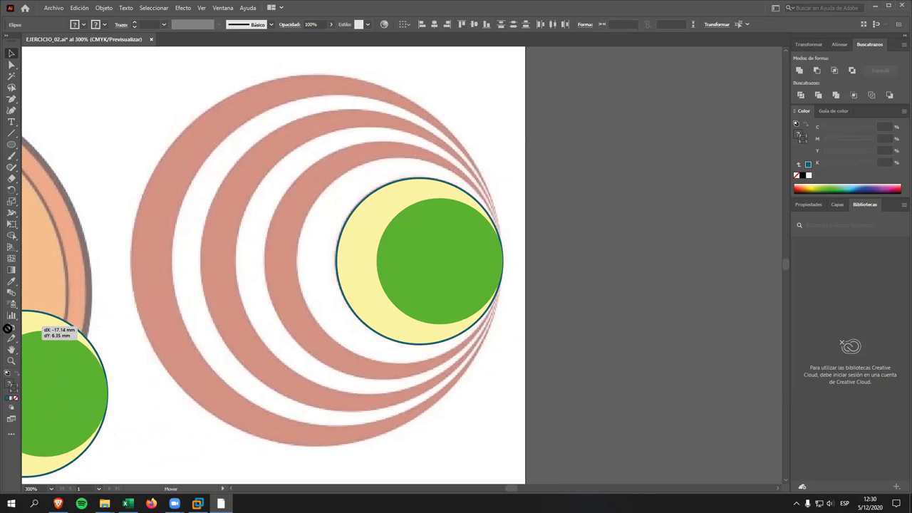
key(ctrl+z)
mouse_move(97, 307)
mouse_down()
mouse_move(53, 316)
mouse_move(29, 293)
mouse_up()
key(ctrl+z)
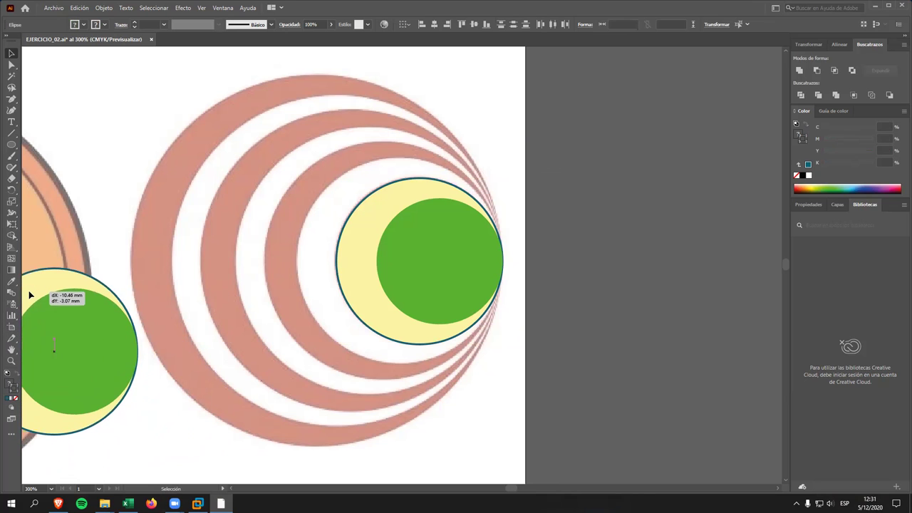
scroll(391, 462, left, 5)
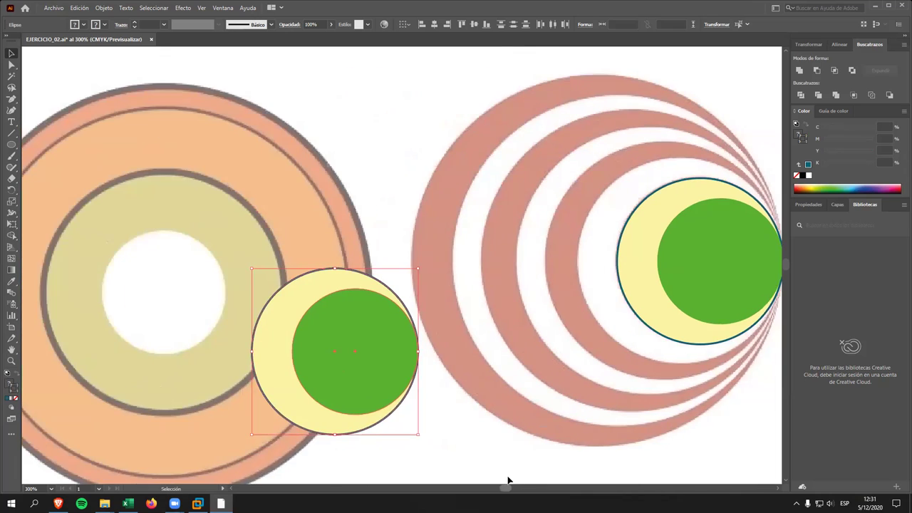
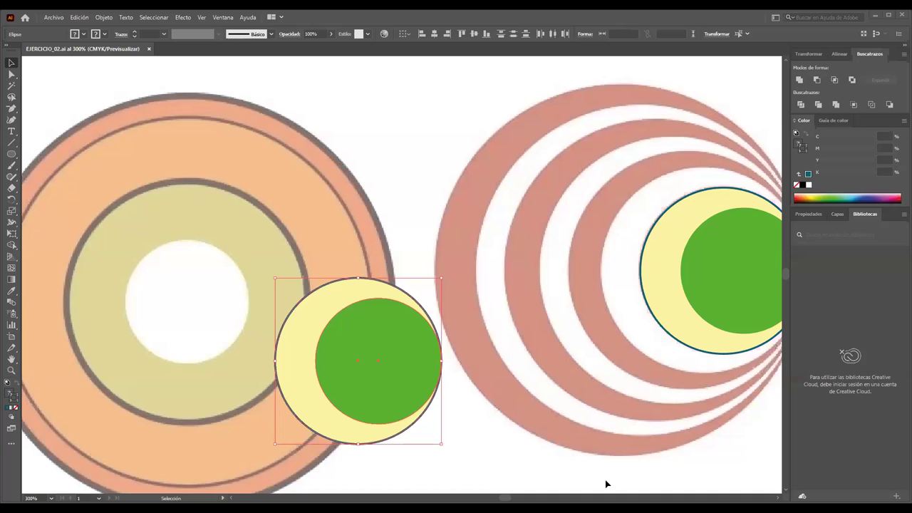
Step: Trim the green circle out of the right yellow circle, ungroup, and delete the green piece
scroll(605, 480, right, 3)
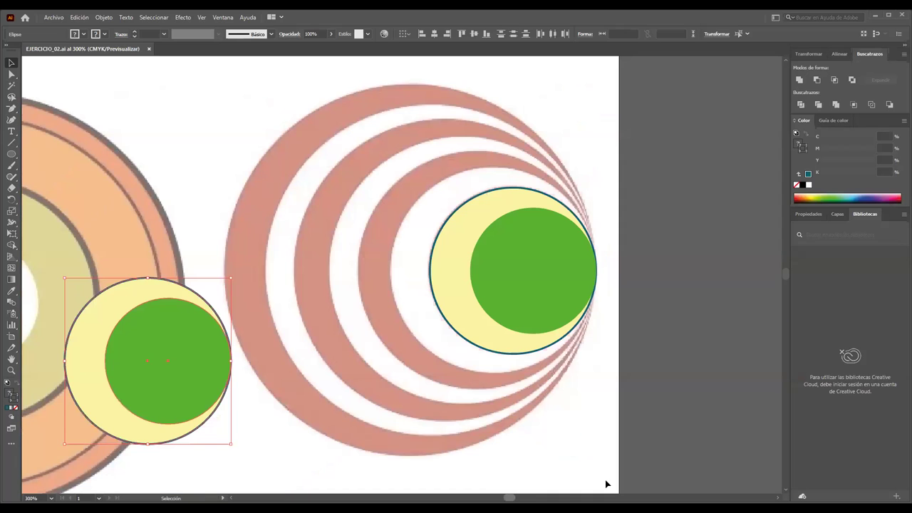
click(527, 302)
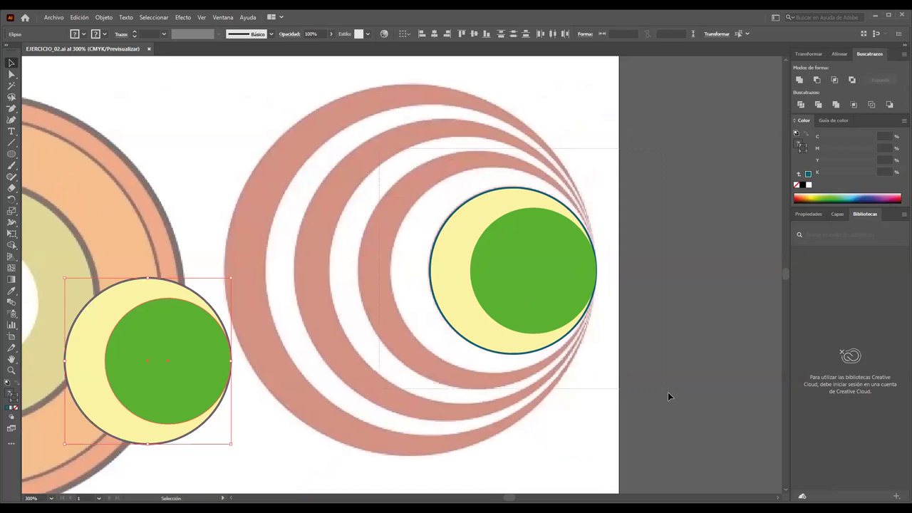
click(818, 104)
right_click(555, 246)
mouse_move(588, 351)
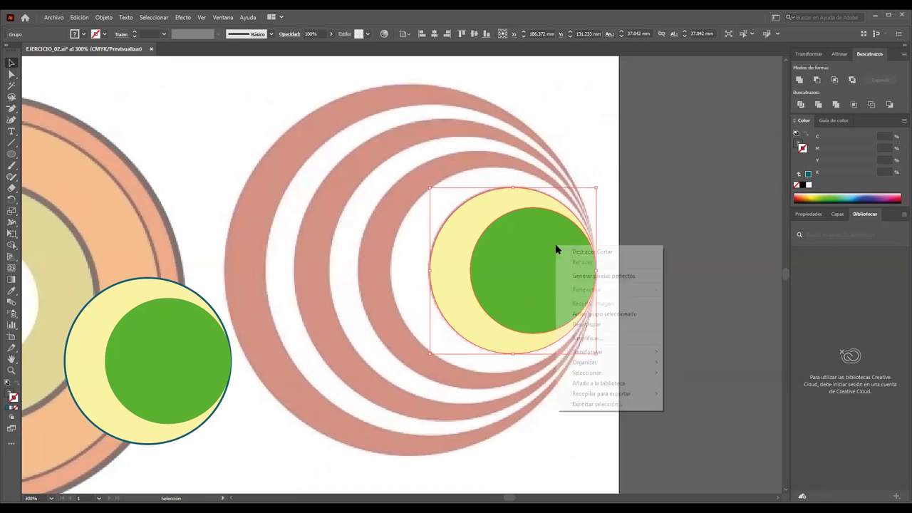
click(595, 324)
click(647, 201)
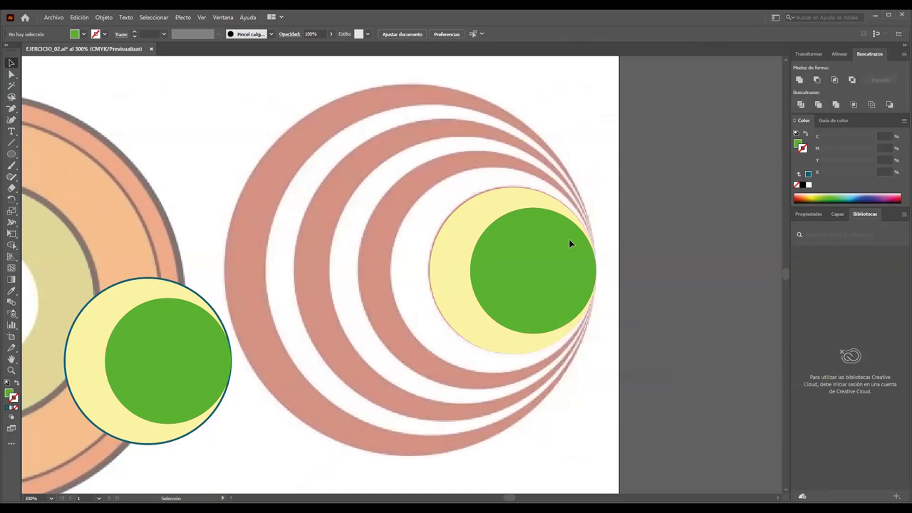
drag(569, 241, 620, 247)
key(Delete)
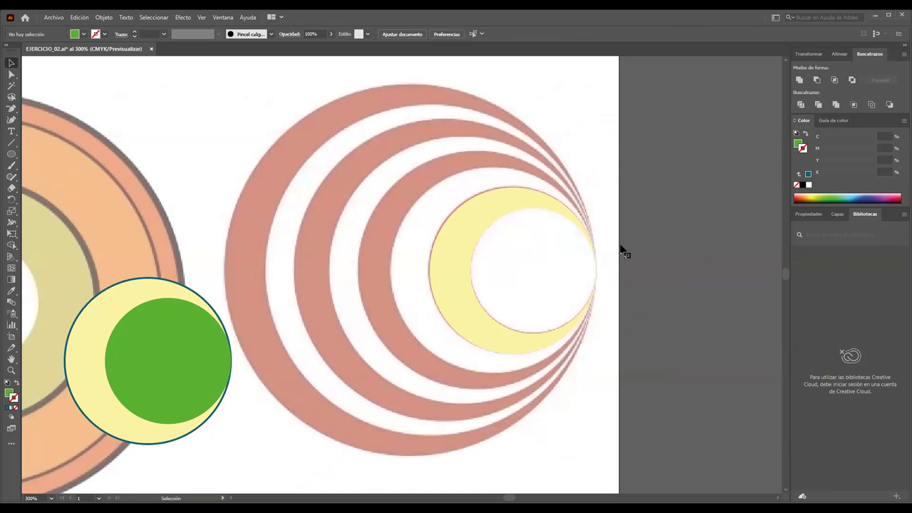
Step: Give the yellow crescent the ring's dark red fill using the Eyedropper
click(520, 211)
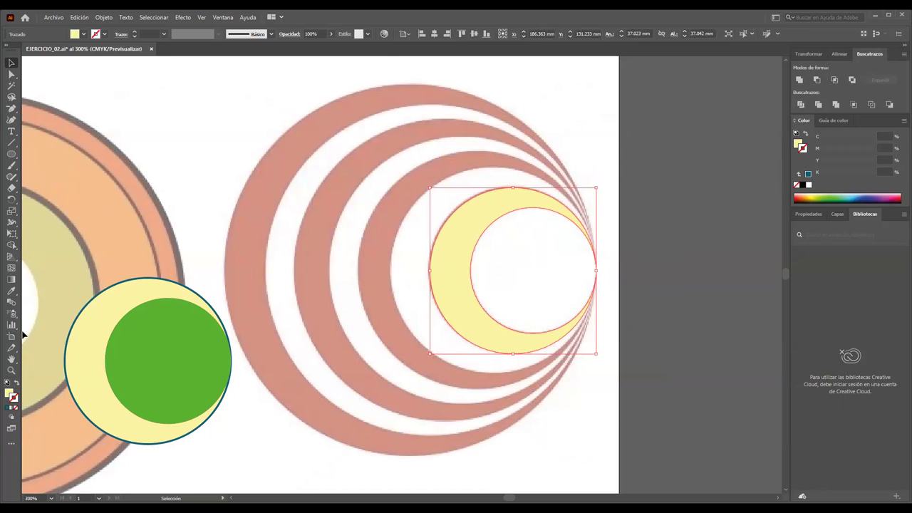
click(12, 291)
click(310, 236)
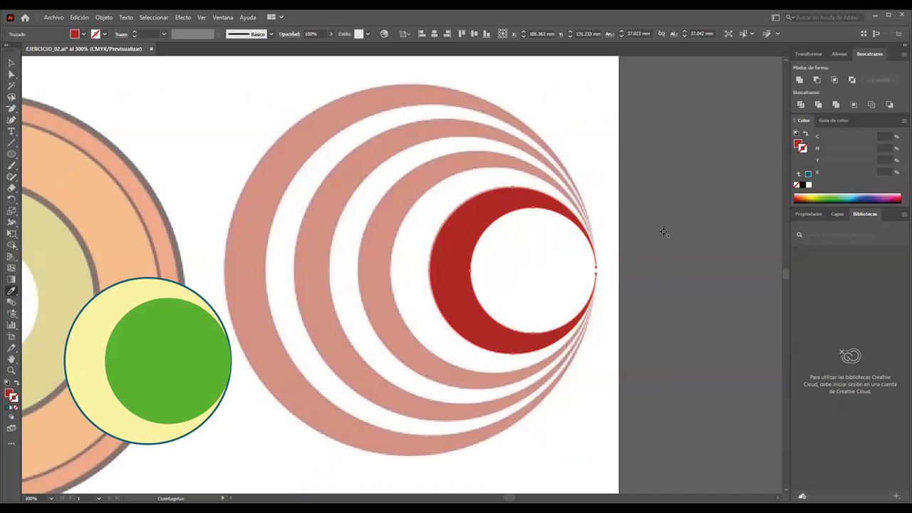
click(11, 64)
Step: Cut the left yellow-and-green circle pair and paste it into a new layer, Capa 3
click(161, 242)
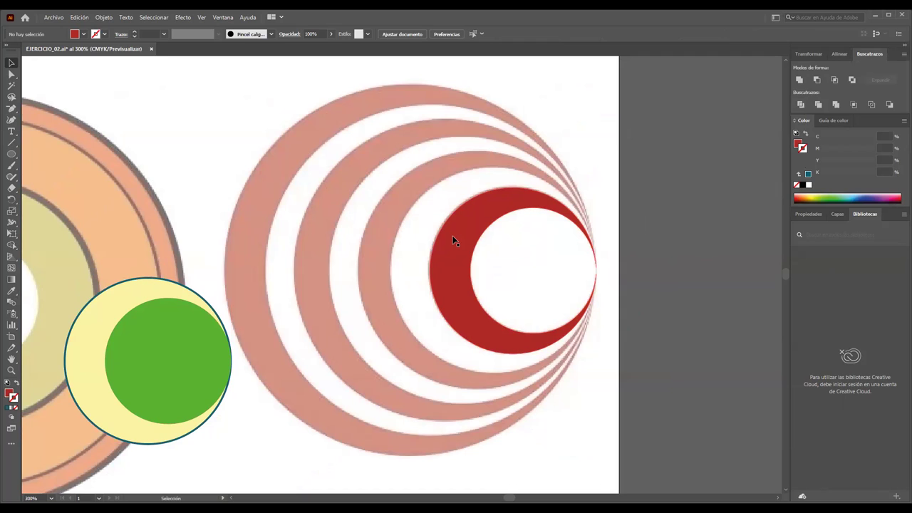
click(836, 214)
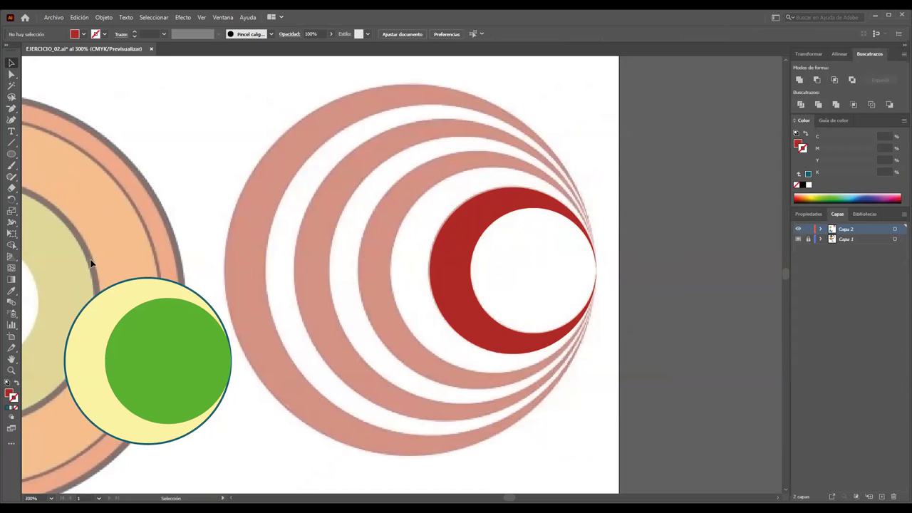
drag(35, 261, 282, 453)
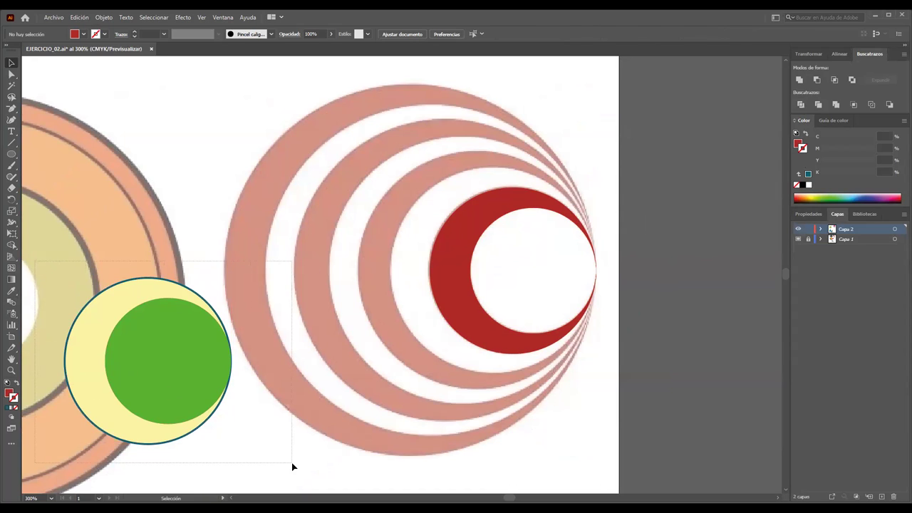
key(Delete)
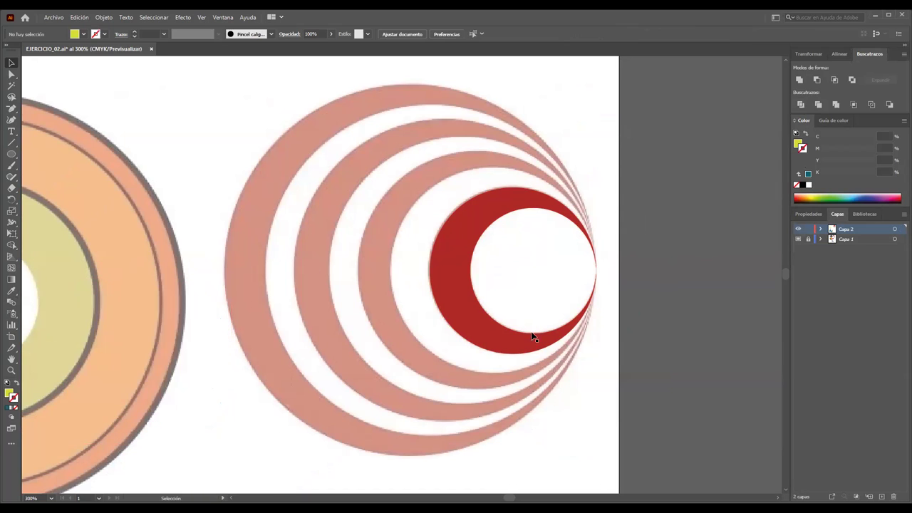
click(880, 496)
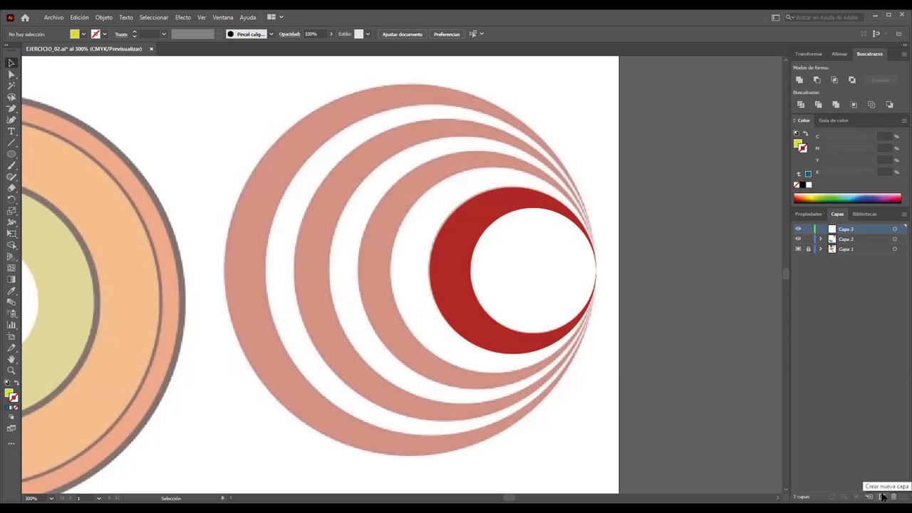
key(ctrl+v)
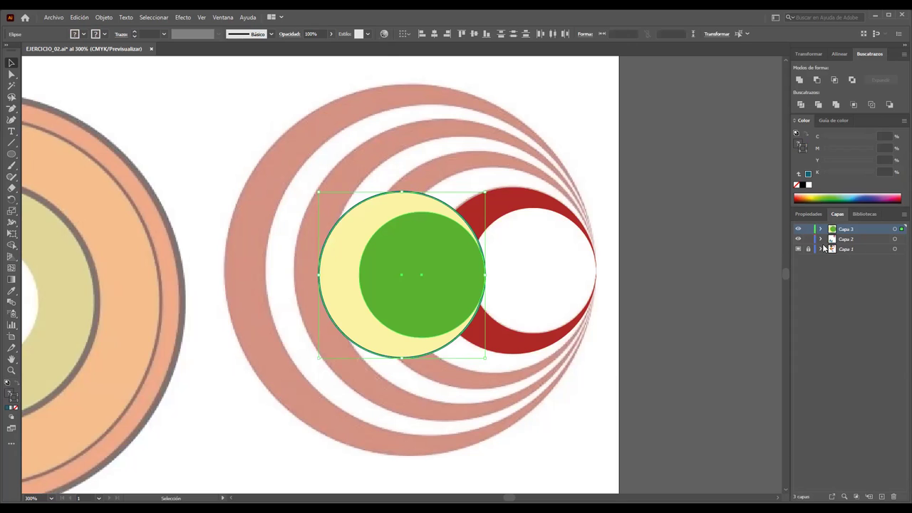
Step: Hide Capa 2 and fit the yellow circle, unfilled, to the next ring out
click(799, 241)
drag(414, 209, 459, 190)
drag(484, 246, 654, 407)
click(570, 223)
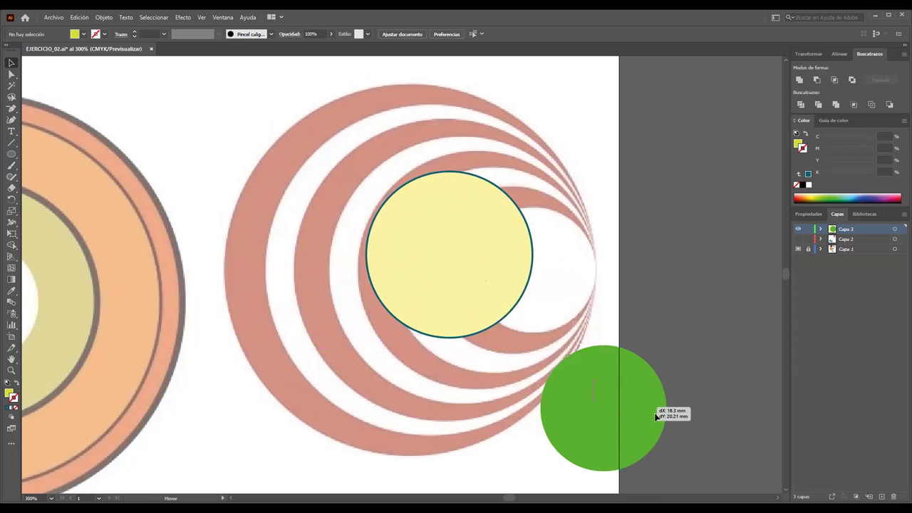
drag(487, 276, 483, 279)
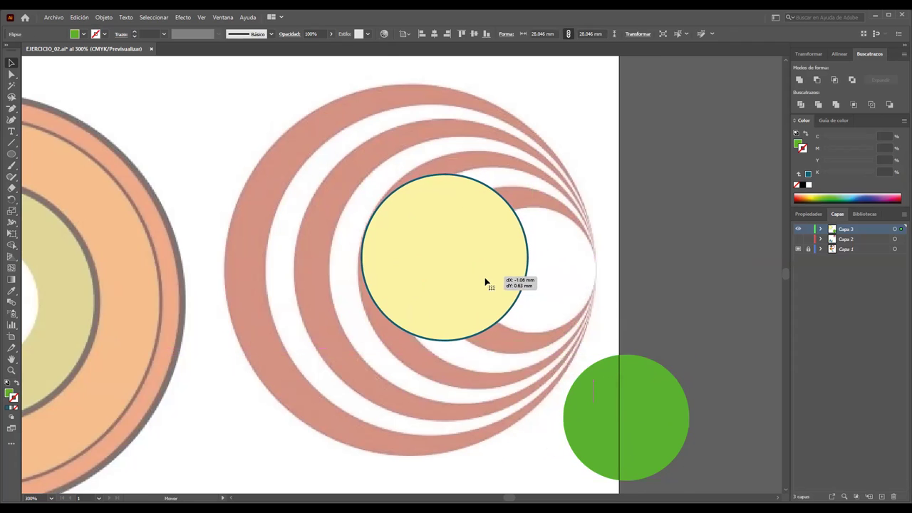
drag(529, 342, 591, 389)
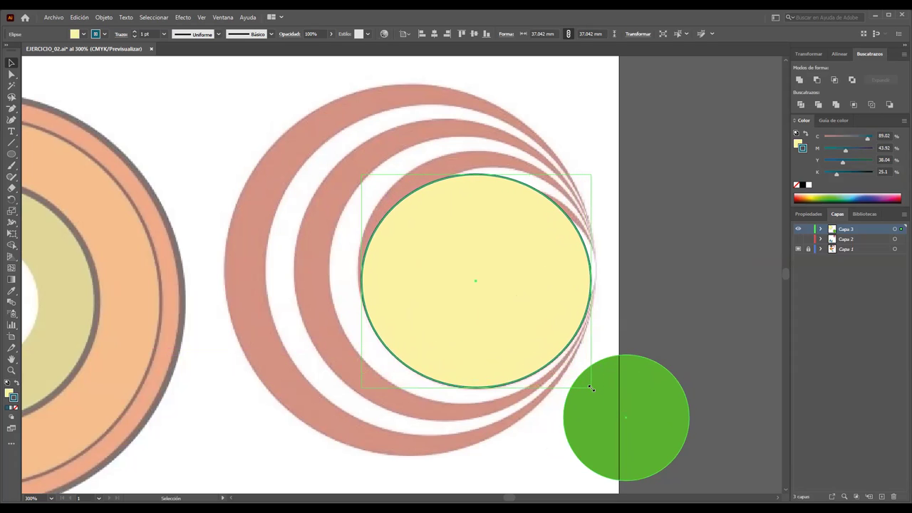
drag(590, 169, 592, 151)
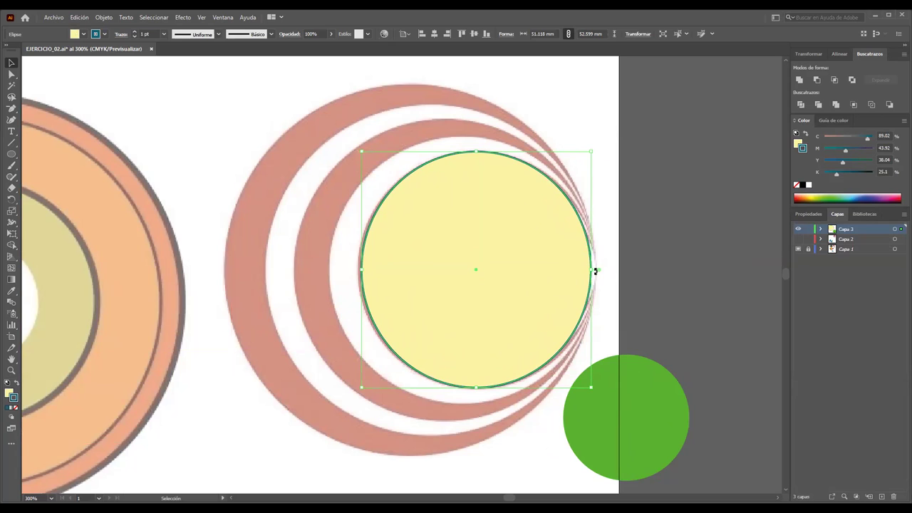
drag(592, 271, 596, 270)
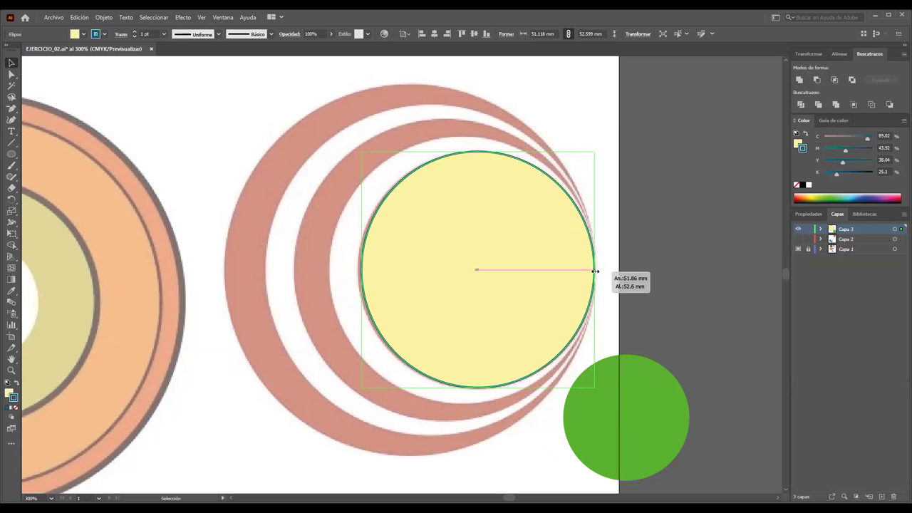
drag(363, 270, 358, 270)
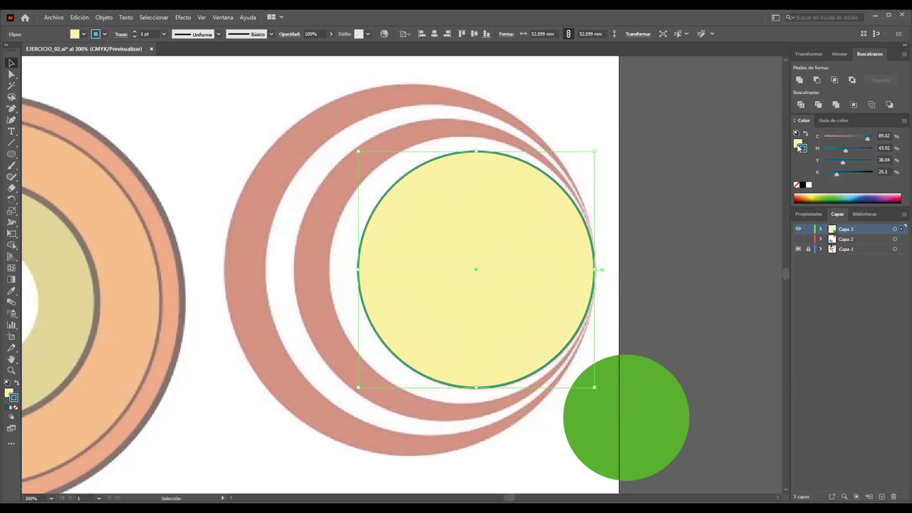
click(797, 185)
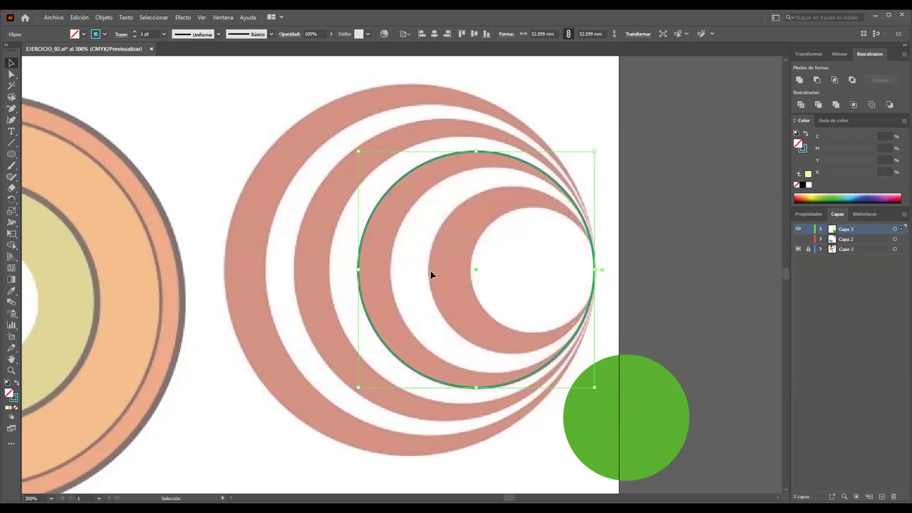
Step: Move the green circle inside the outline circle and resize it to 45.72 × 45.72 mm
click(614, 213)
mouse_move(639, 366)
mouse_down()
mouse_move(521, 245)
mouse_move(468, 229)
mouse_up()
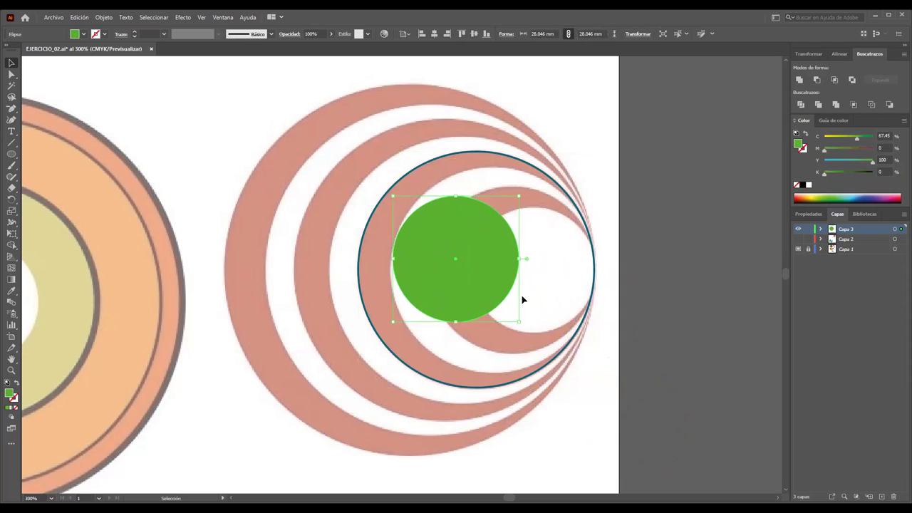
drag(519, 323, 587, 372)
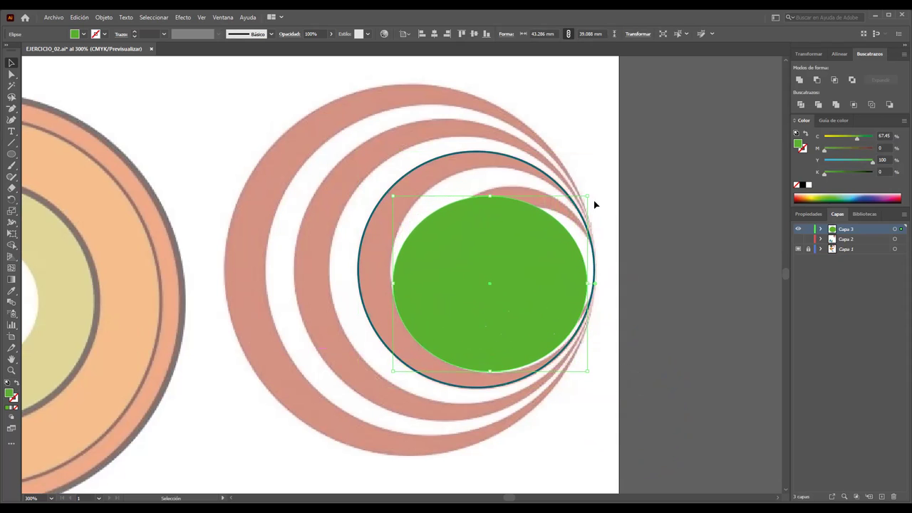
drag(587, 193, 594, 170)
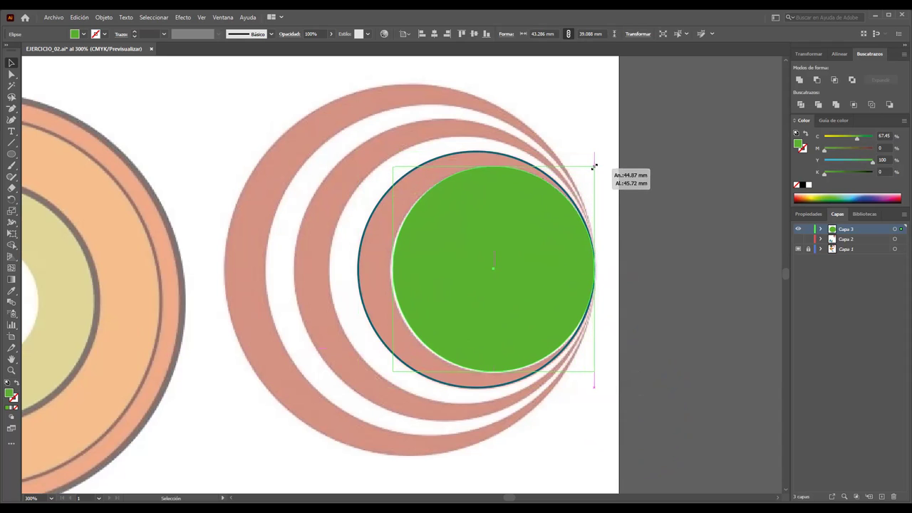
drag(593, 170, 595, 168)
drag(392, 373, 389, 371)
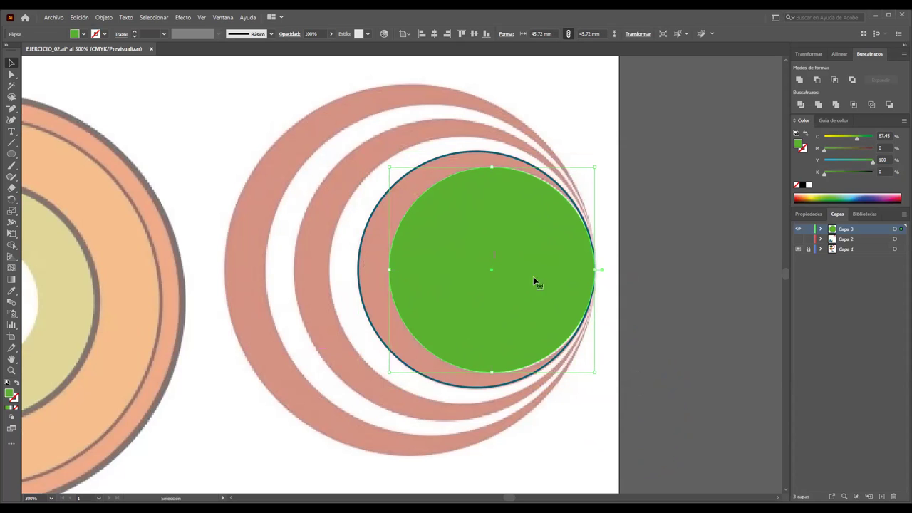
Step: Refill the outline circle yellow, trim the green circle out of it, and drag the green circle aside
click(415, 173)
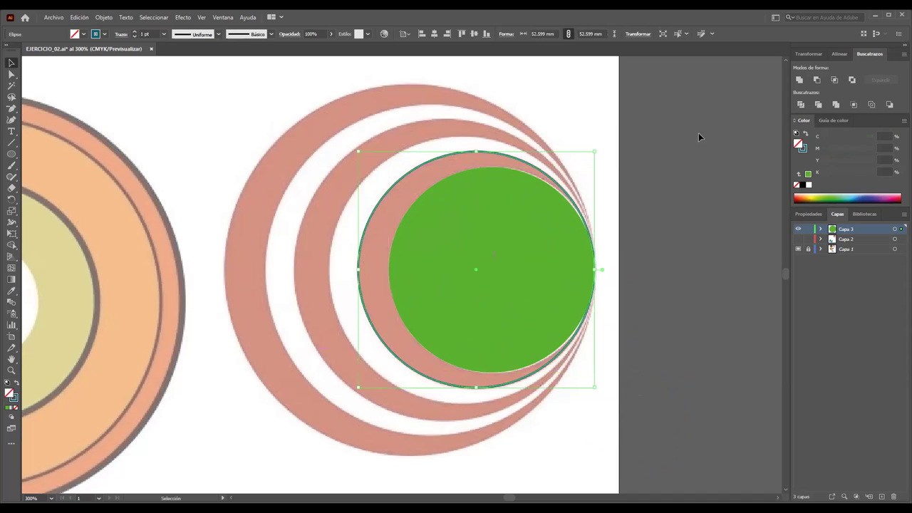
click(810, 195)
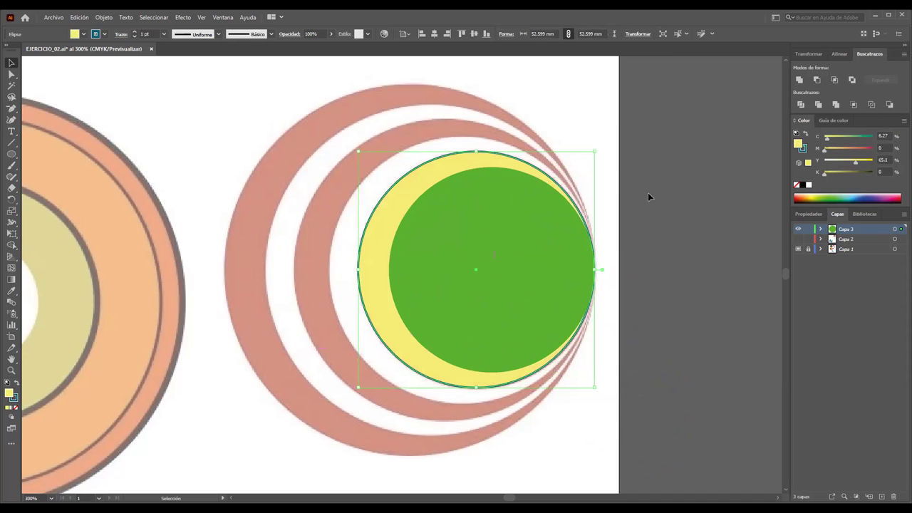
click(421, 198)
shift+click(409, 193)
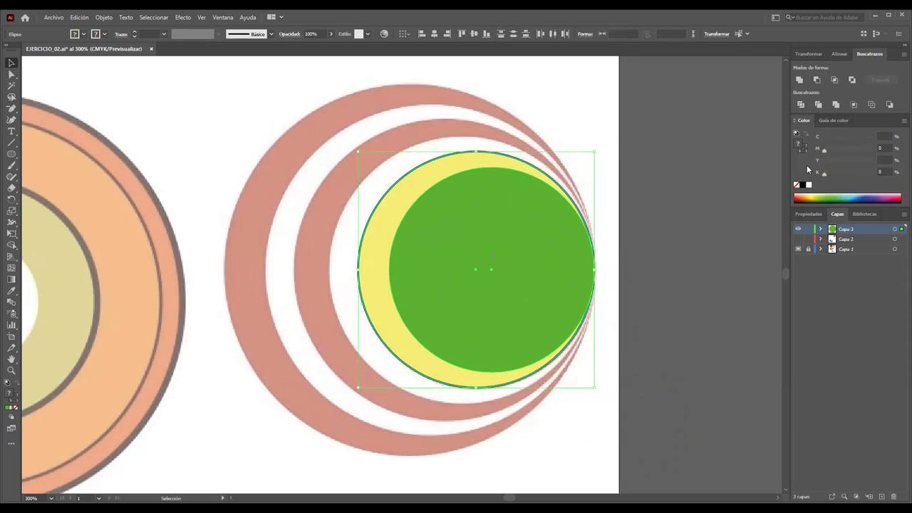
click(818, 104)
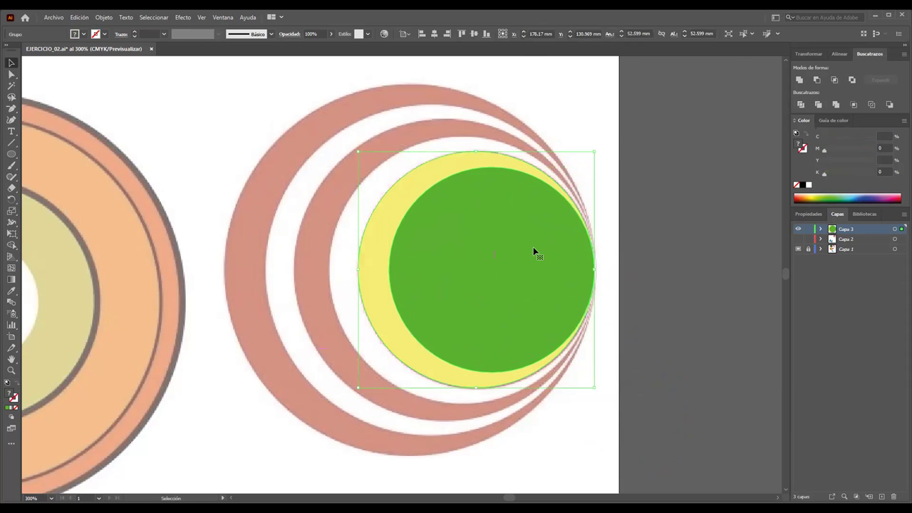
right_click(533, 247)
click(580, 327)
click(680, 164)
mouse_move(570, 229)
mouse_down()
mouse_move(630, 242)
mouse_move(298, 304)
mouse_move(134, 154)
mouse_up()
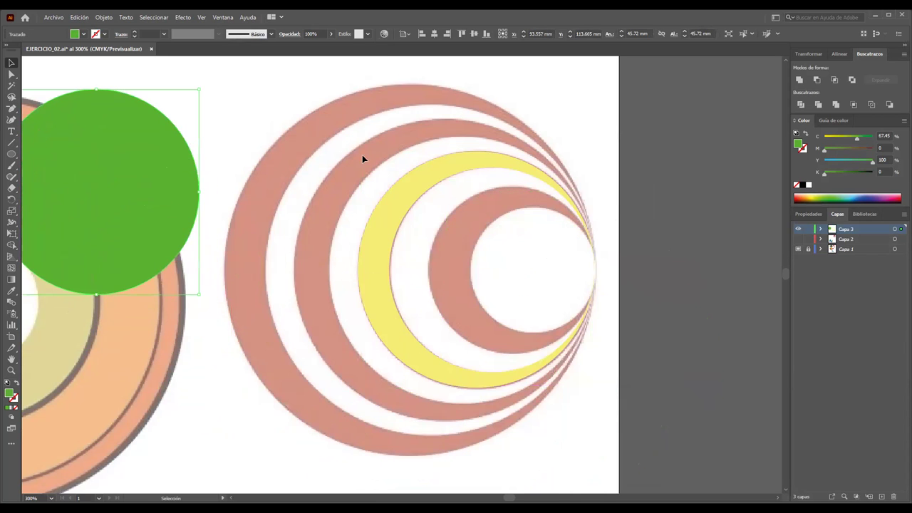
Step: Make the new crescent dark red, check it against the reference, and move the green circle away
click(422, 182)
click(12, 290)
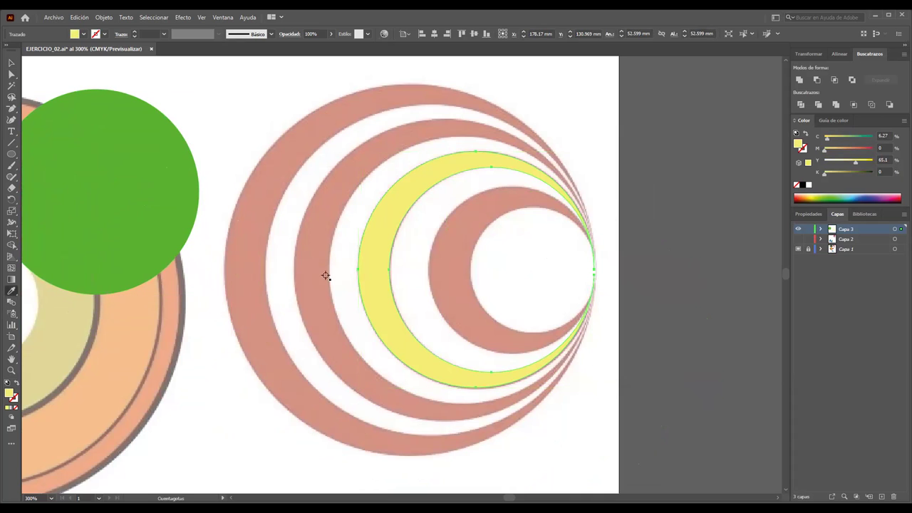
click(321, 254)
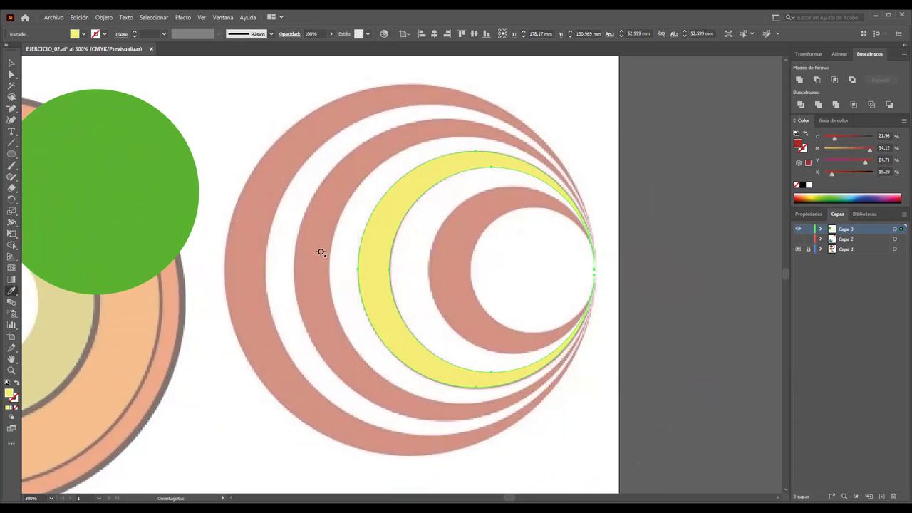
click(799, 230)
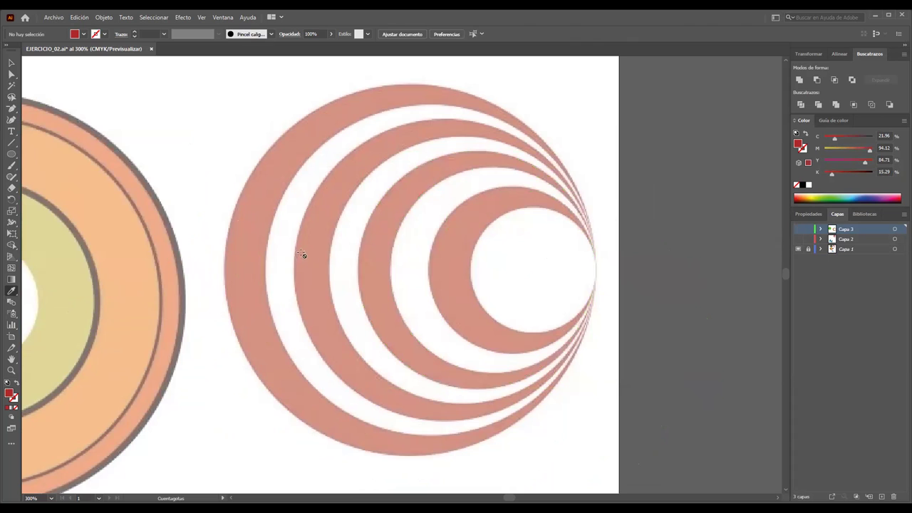
click(799, 230)
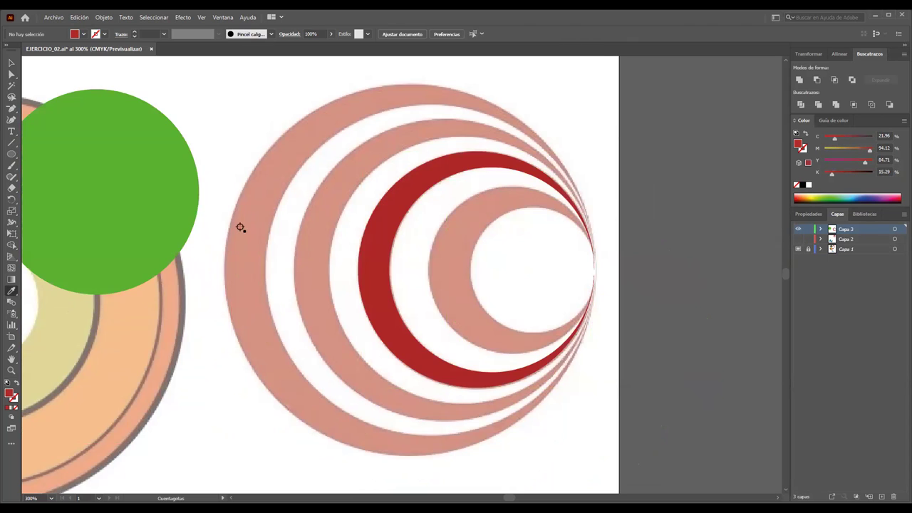
click(11, 63)
drag(130, 132, 165, 172)
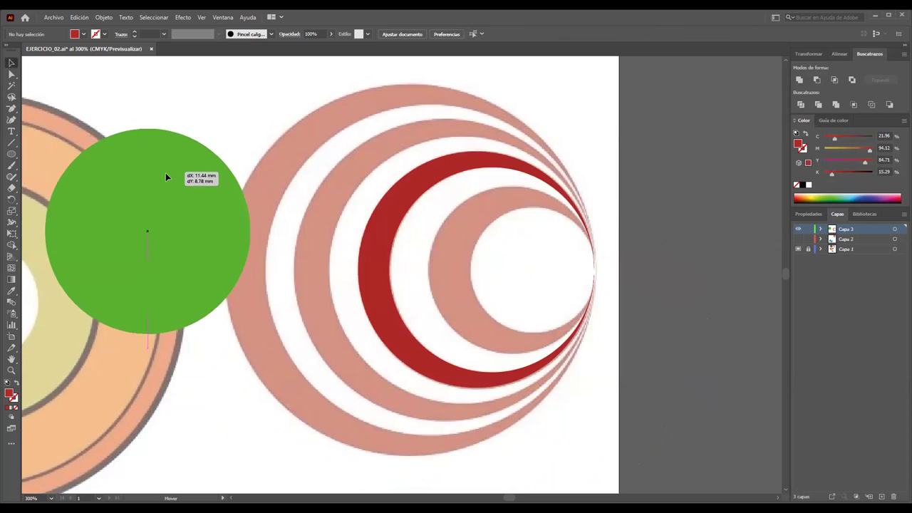
click(710, 237)
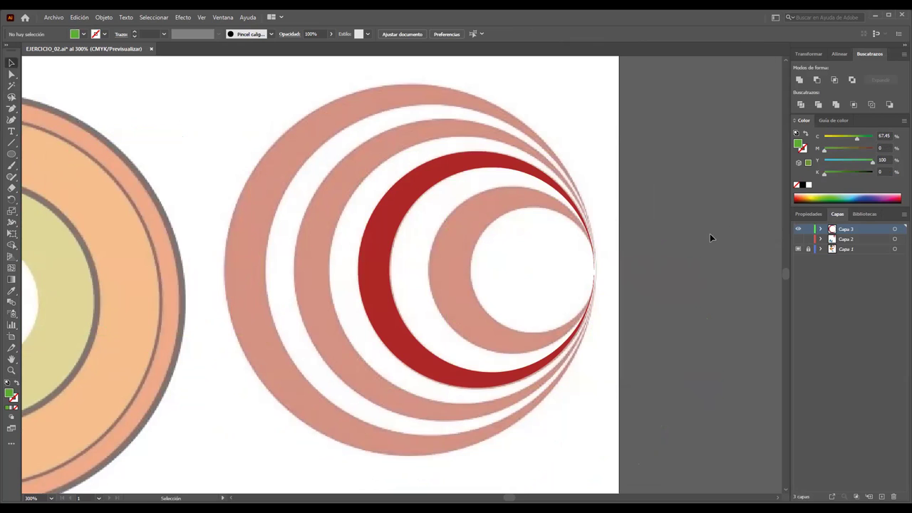
Step: Hide Capa 3 and paste the green circle onto a new layer, Capa 4
click(798, 229)
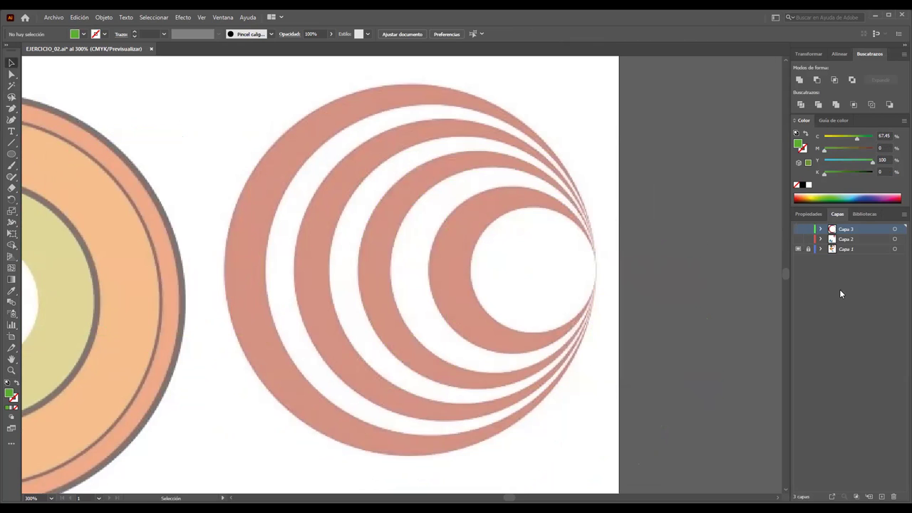
click(882, 497)
key(ctrl+v)
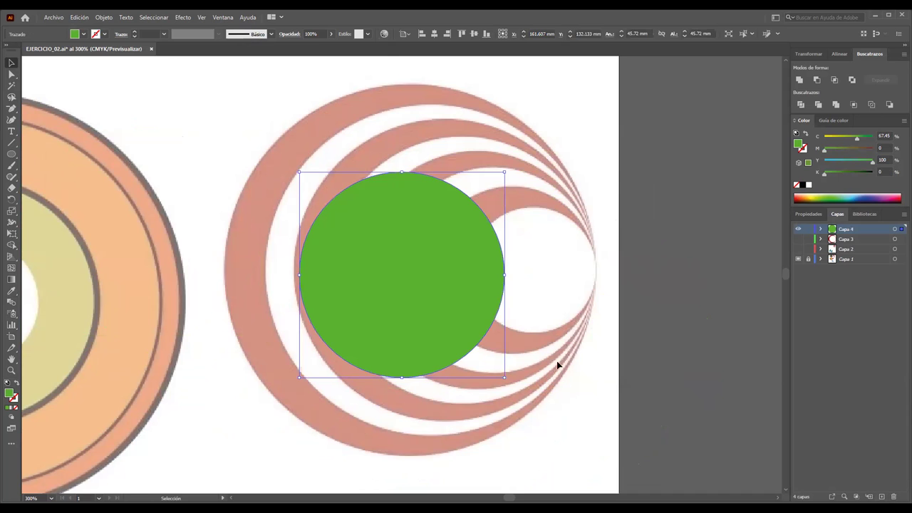
Step: Fit the circle to the second ring's outer edge at 67.204 × 66.993 mm, unfilled with green outline
drag(439, 273, 437, 247)
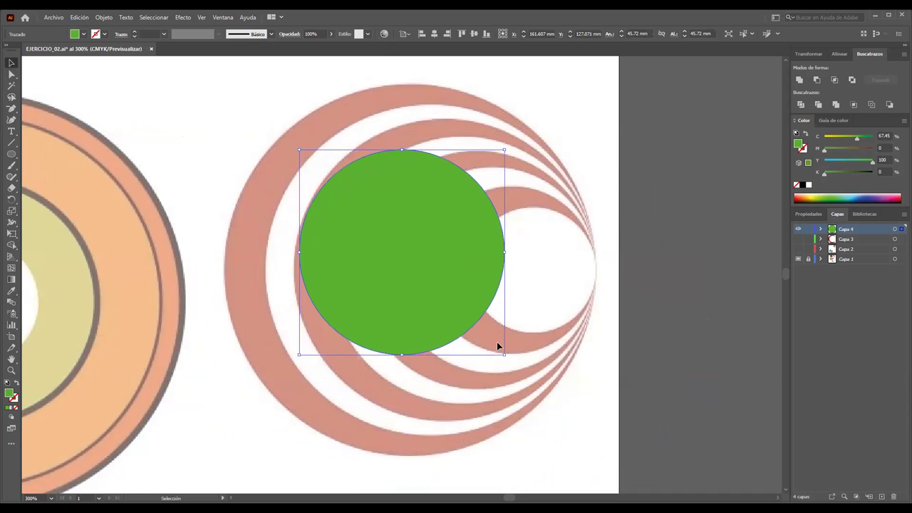
drag(505, 355, 586, 420)
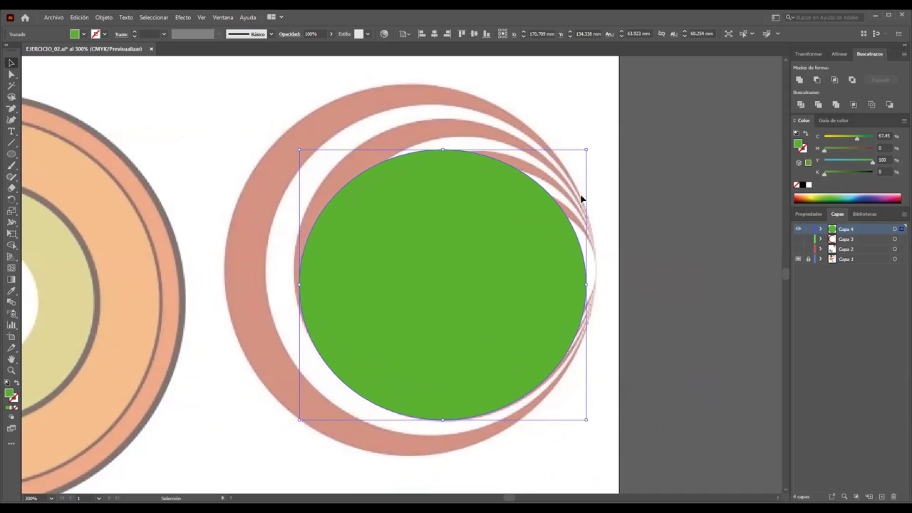
mouse_move(587, 151)
mouse_down()
mouse_move(582, 121)
mouse_move(595, 121)
mouse_up()
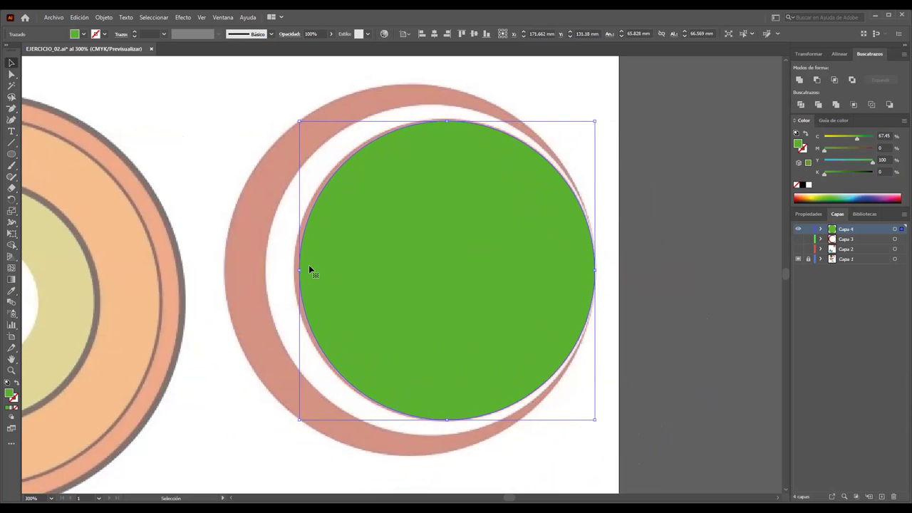
drag(300, 268, 294, 268)
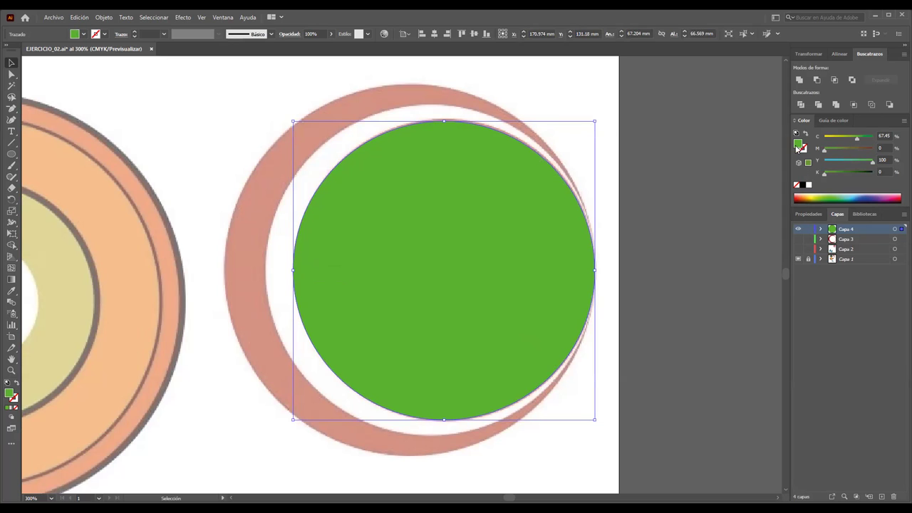
click(796, 185)
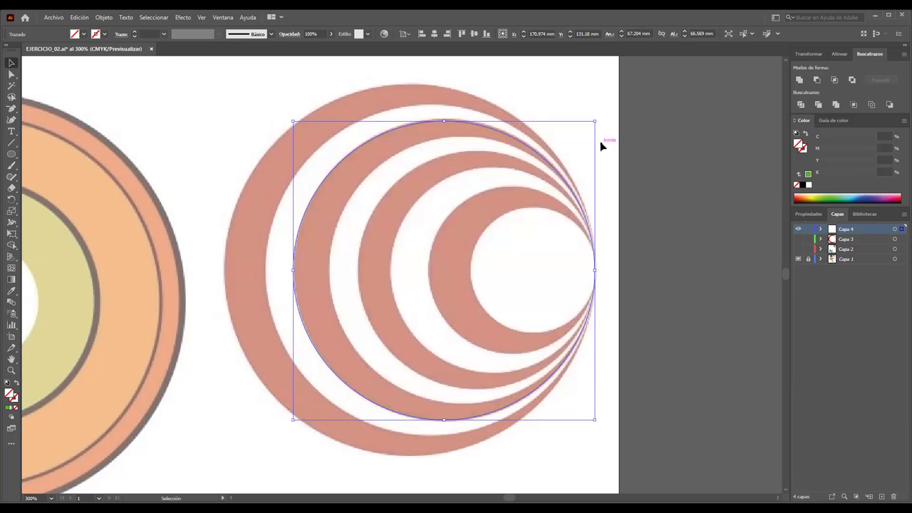
drag(596, 120, 596, 119)
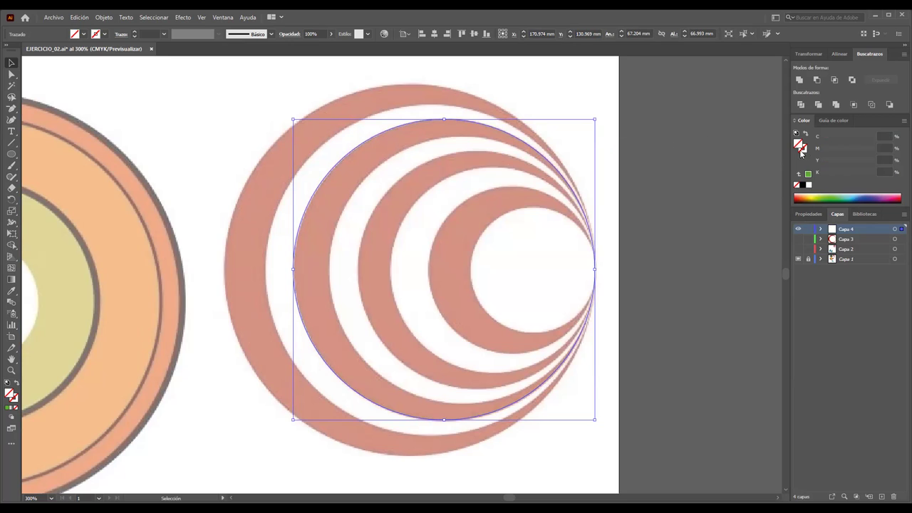
click(824, 195)
Step: Duplicate the green circle and fit the copy, about 58.711 × 59.424 mm, to the ring's inner edge with blue outline
click(668, 110)
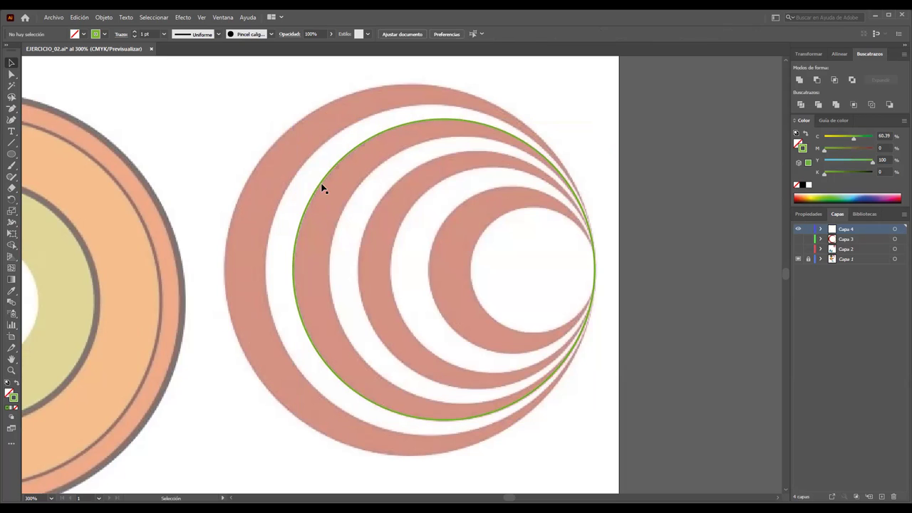
click(322, 188)
key(ctrl+c)
key(ctrl+v)
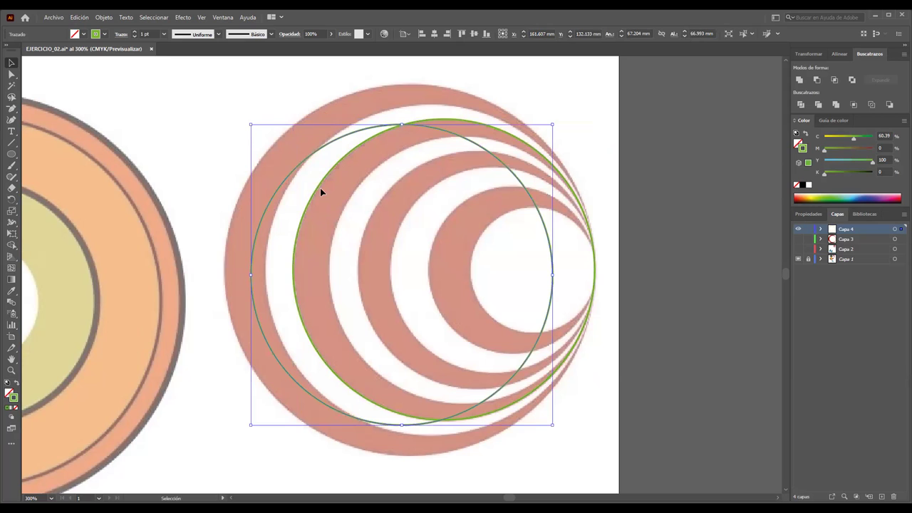
drag(251, 125, 290, 163)
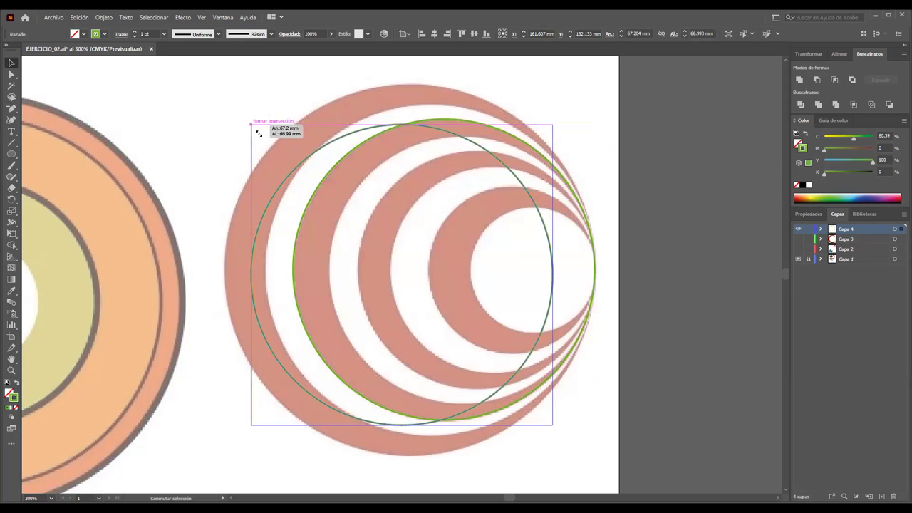
drag(368, 178, 407, 152)
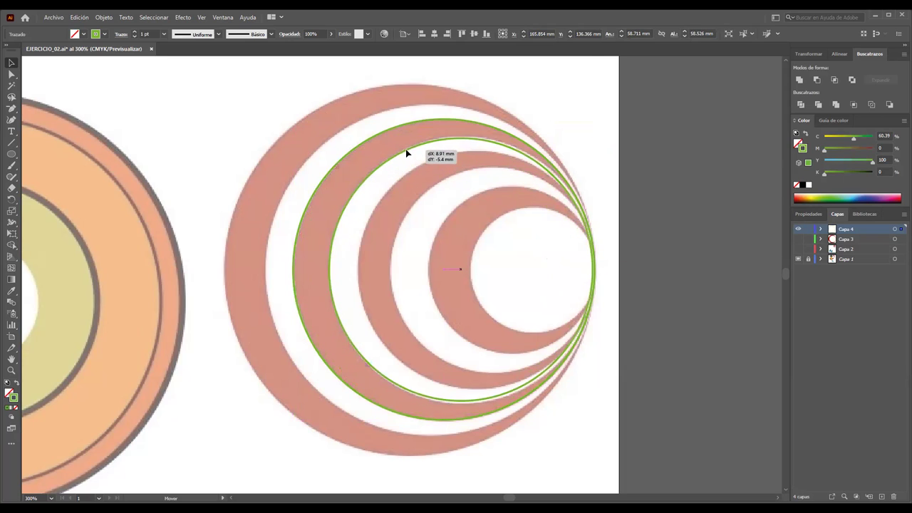
drag(405, 152, 406, 152)
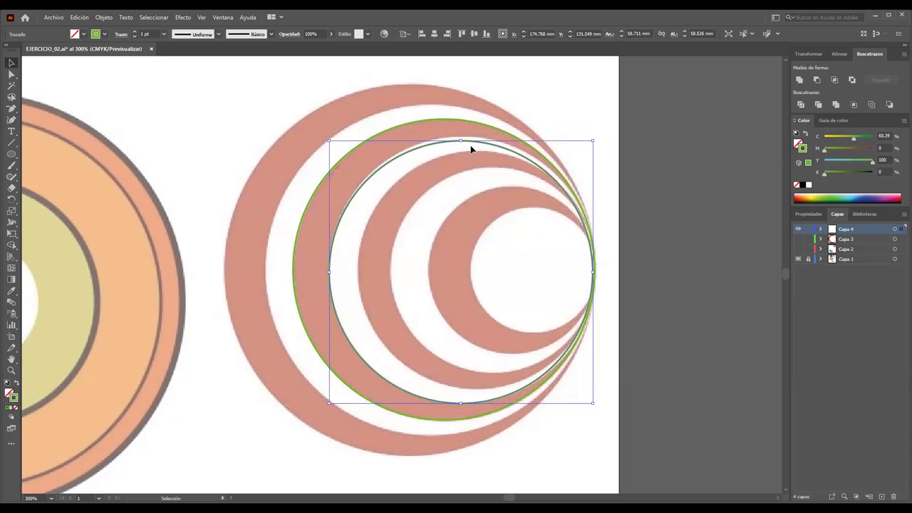
drag(463, 140, 466, 138)
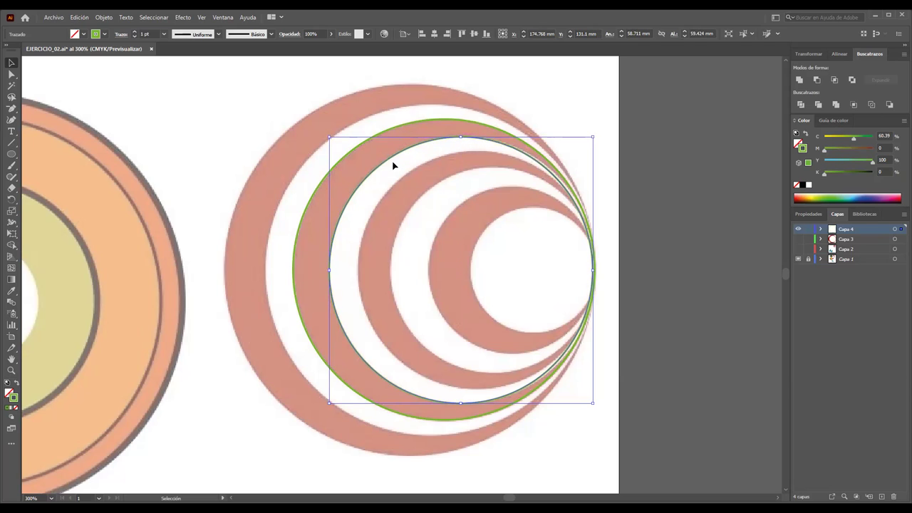
click(851, 197)
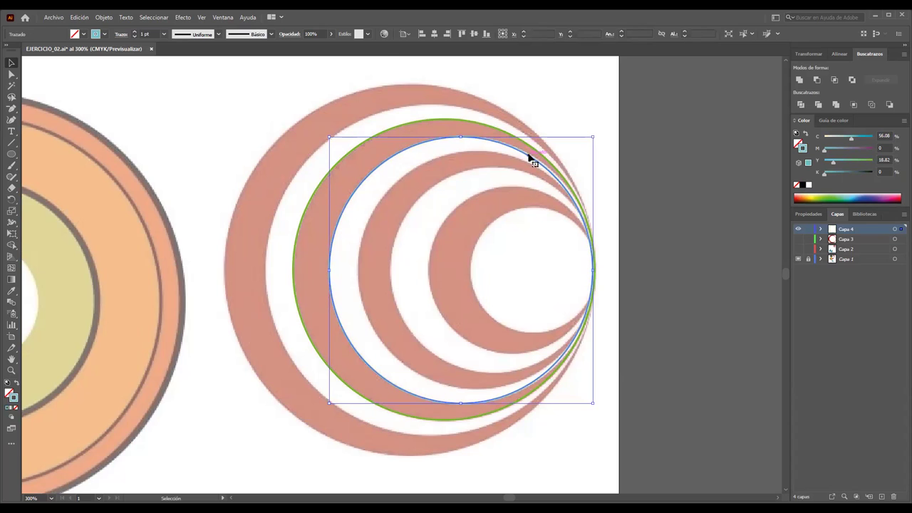
Step: Fill the inner circle green and the outer circle pale yellow
click(800, 144)
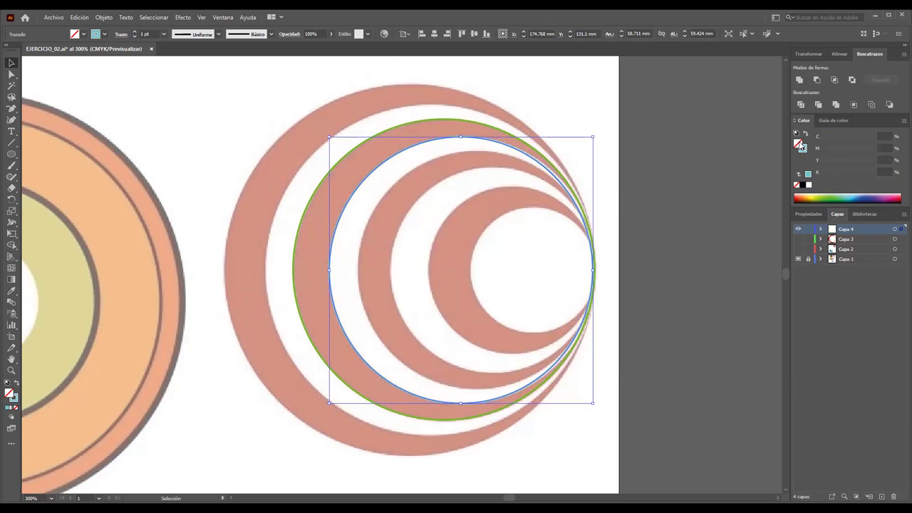
click(824, 197)
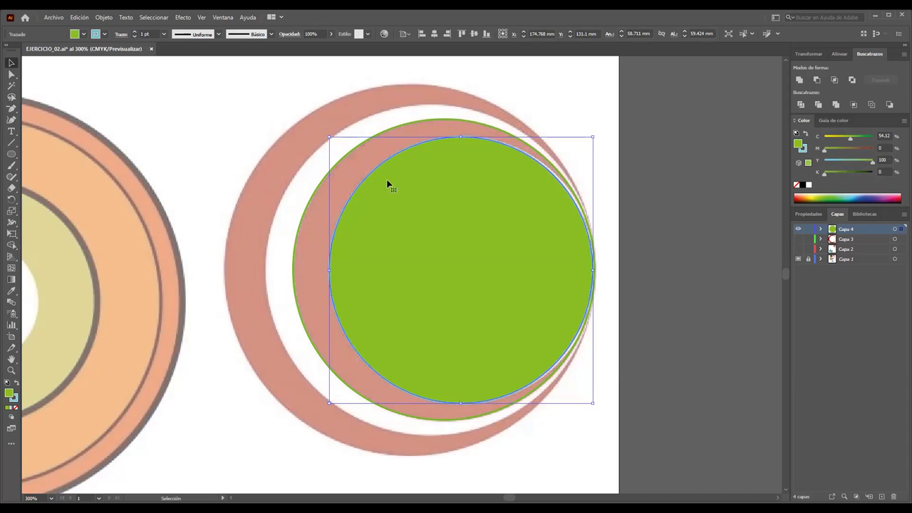
click(360, 147)
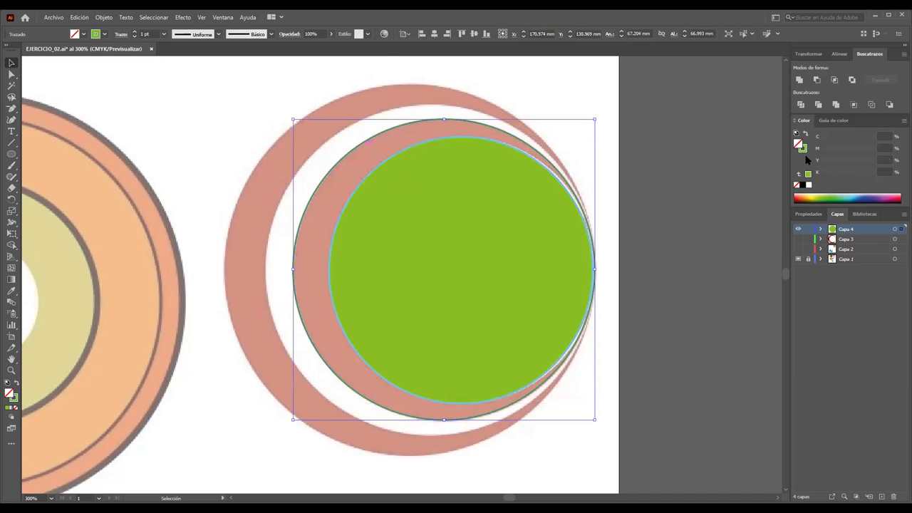
click(813, 197)
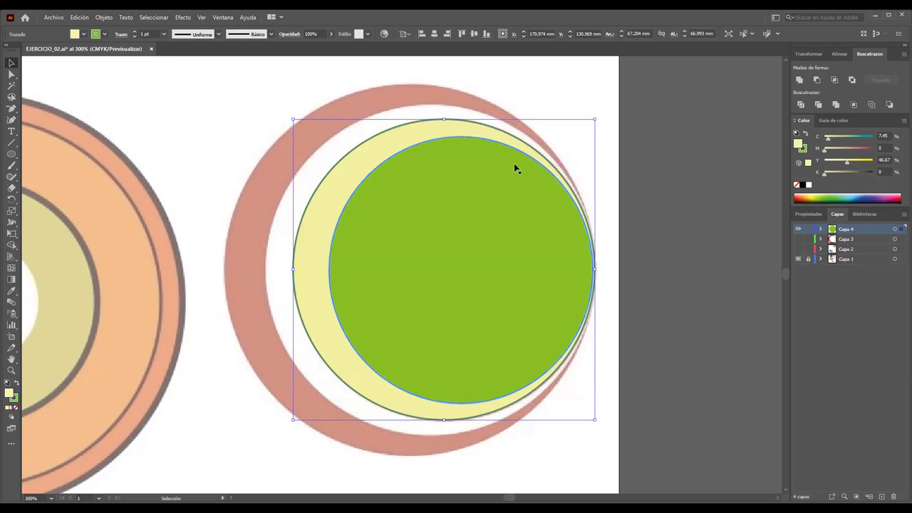
Step: Trim the two circles into a crescent, ungroup, and move the green circle off to the left
click(431, 167)
shift+click(367, 155)
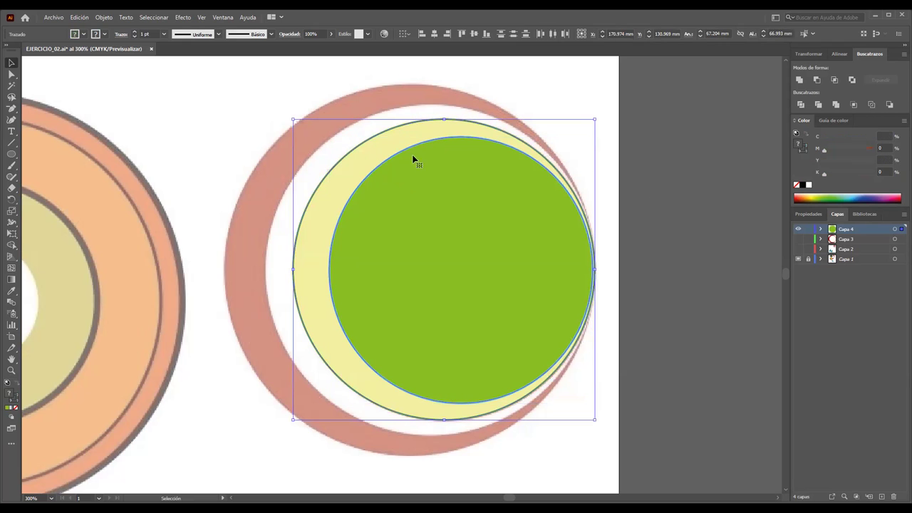
click(818, 104)
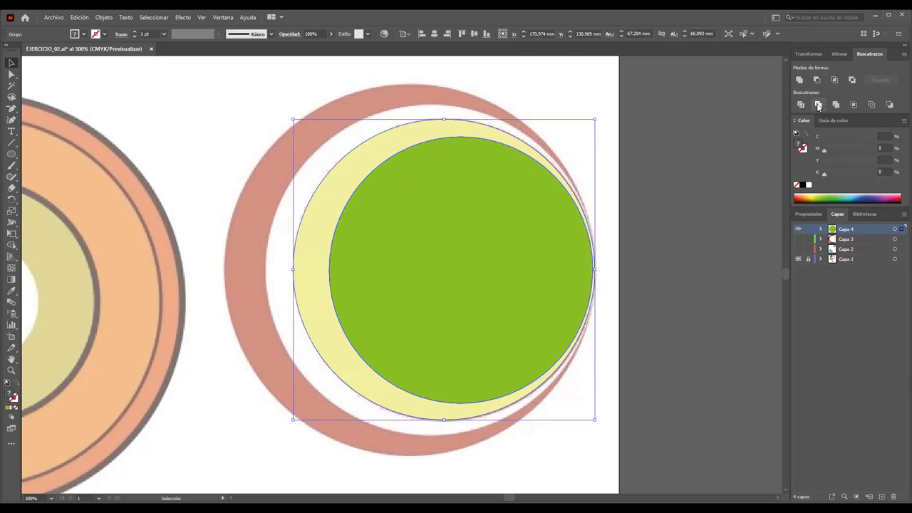
right_click(544, 179)
click(627, 257)
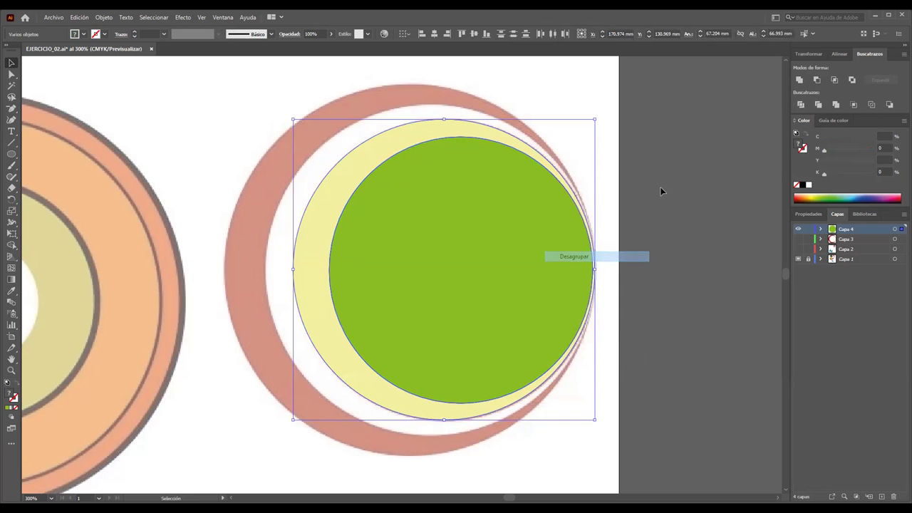
drag(487, 262, 124, 285)
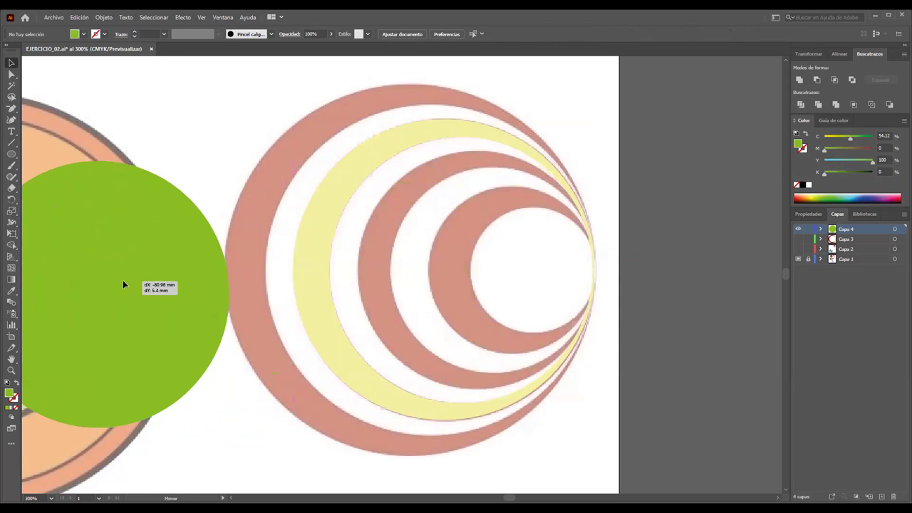
click(320, 228)
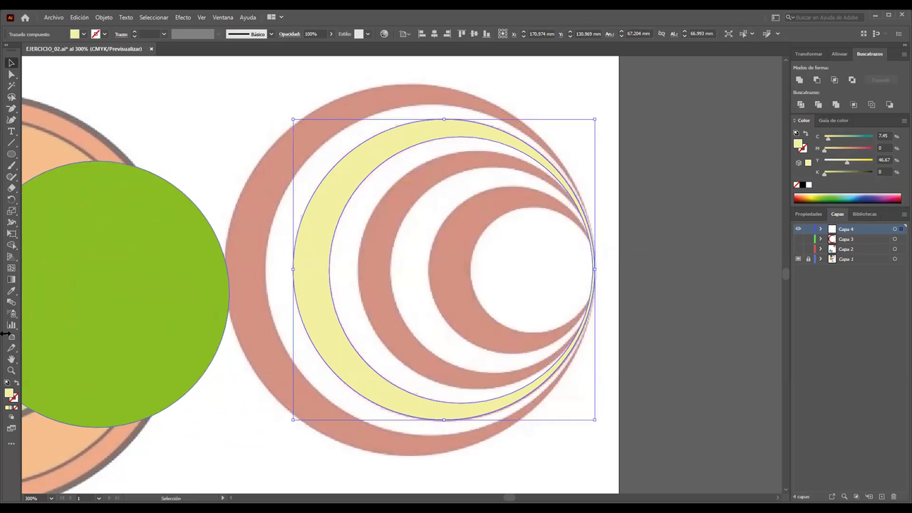
Step: Make the second-ring crescent dark red, delete the leftover green circle, and hide Capa 4
click(11, 294)
click(385, 229)
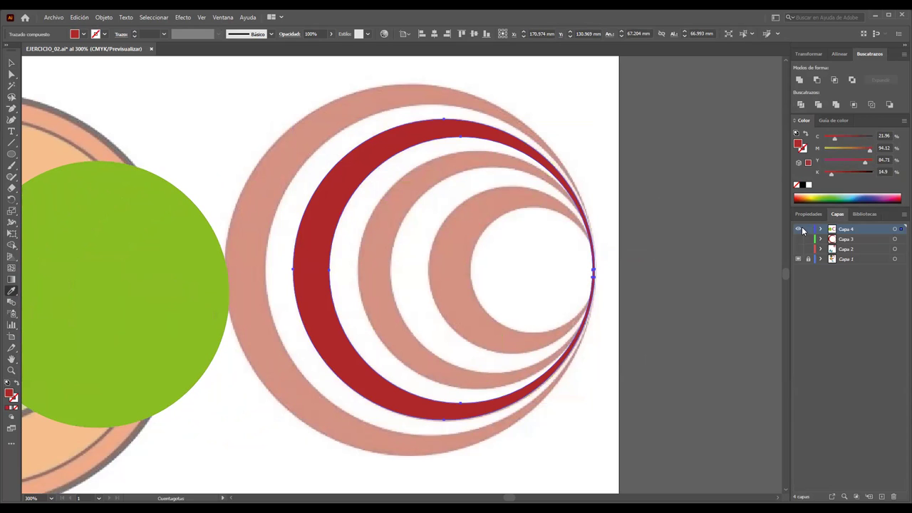
click(12, 63)
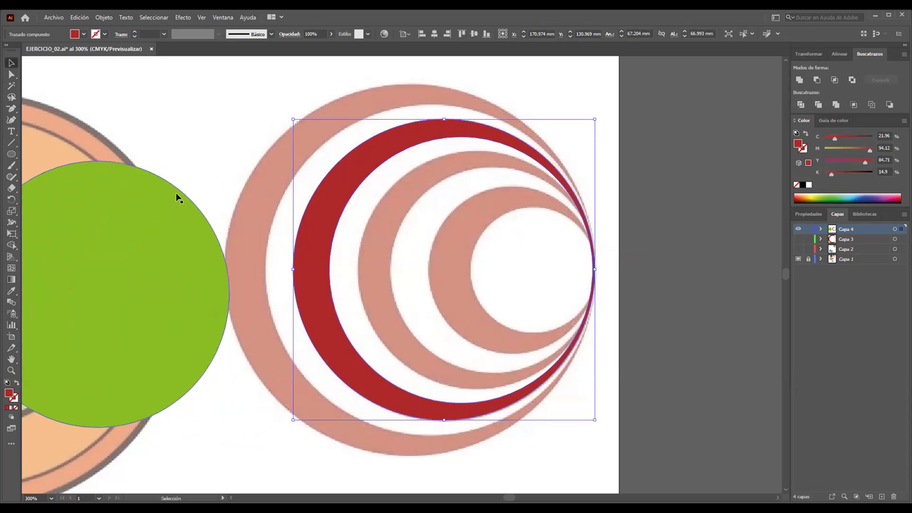
click(132, 209)
right_click(132, 208)
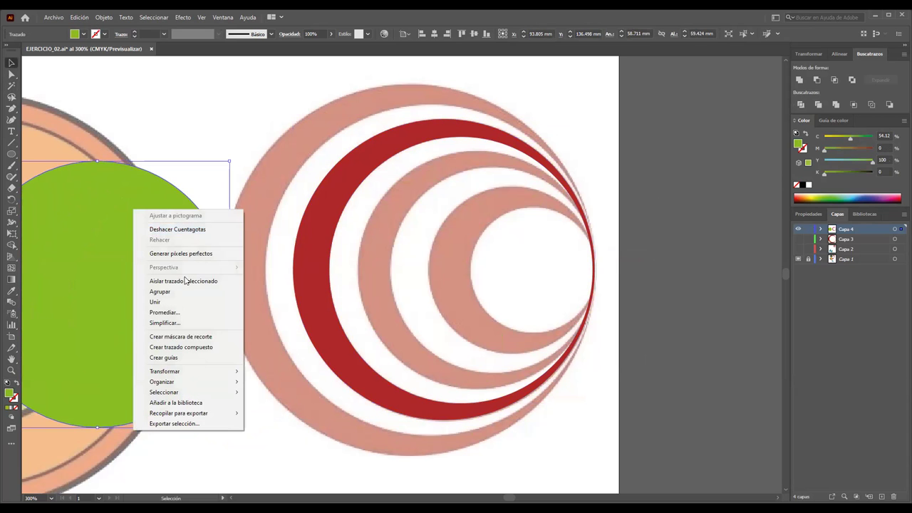
click(93, 250)
key(a)
key(Delete)
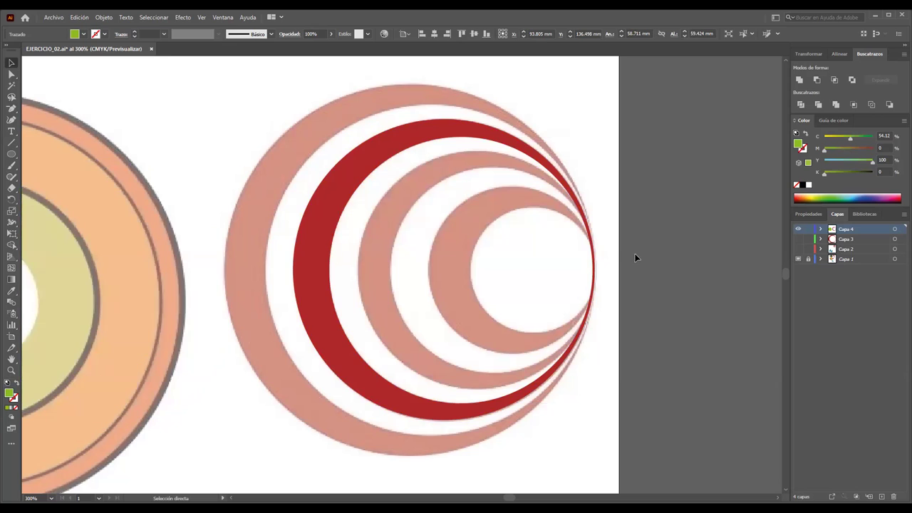
key(v)
click(799, 229)
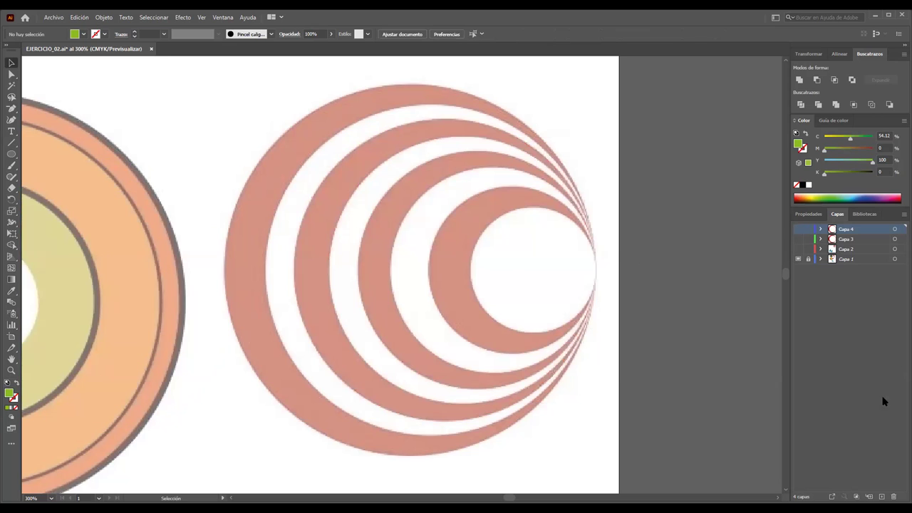
Step: Paste the circle onto a new layer, Capa 5, and fit it unfilled to the outermost ring at 82.656 × 82.656 mm
click(882, 495)
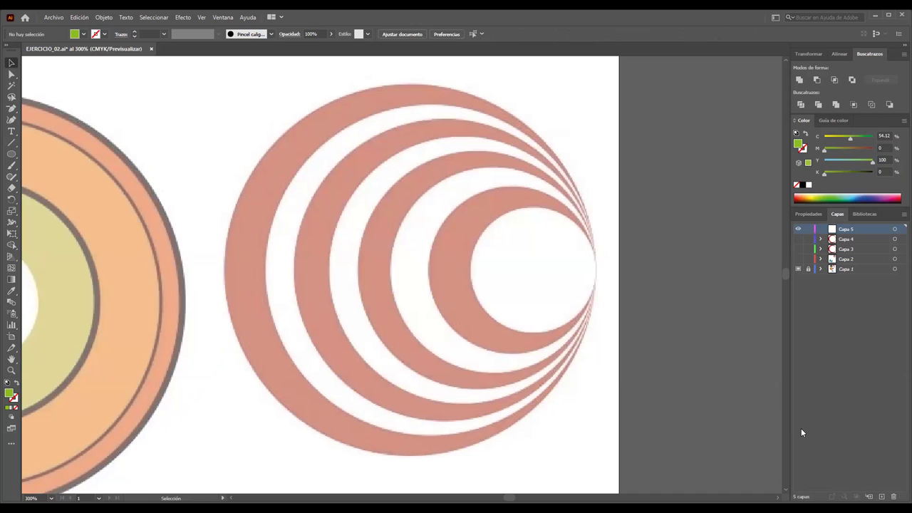
key(ctrl+v)
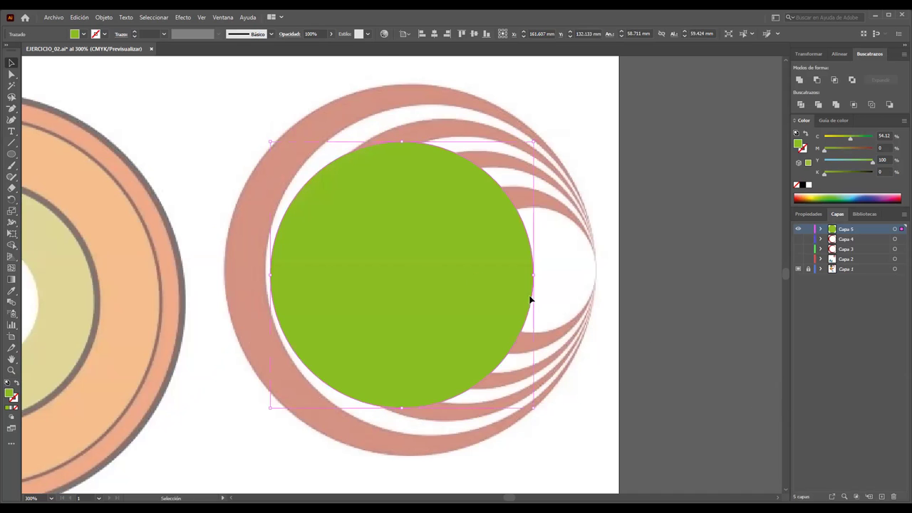
drag(422, 237, 382, 228)
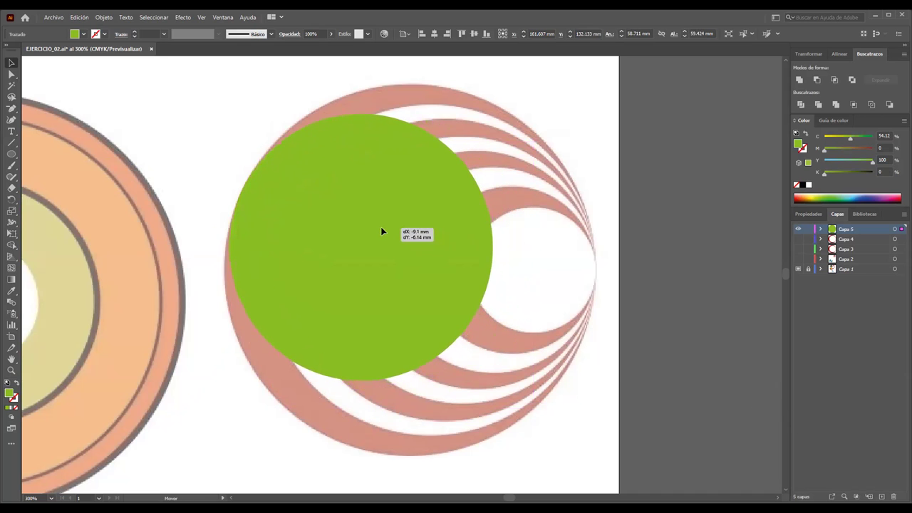
drag(491, 383, 582, 457)
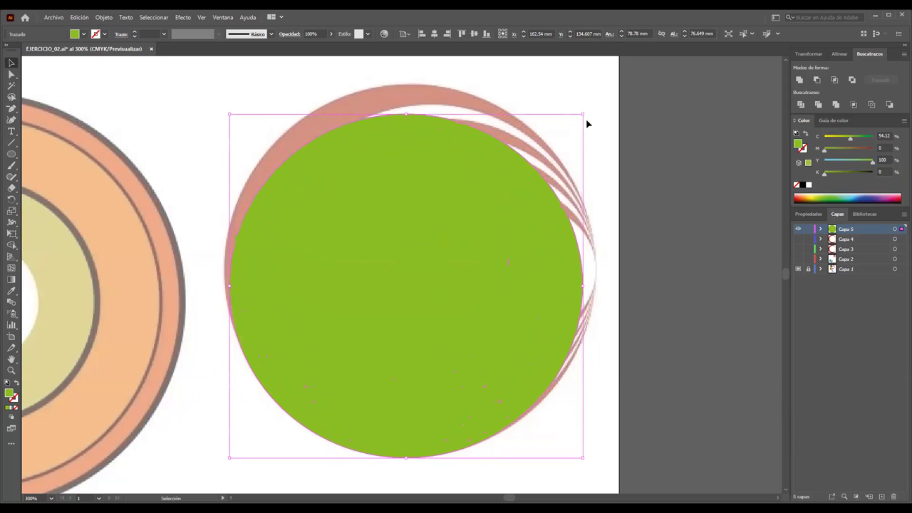
mouse_move(583, 113)
mouse_down()
mouse_move(586, 84)
mouse_move(597, 84)
mouse_up()
drag(231, 273, 225, 272)
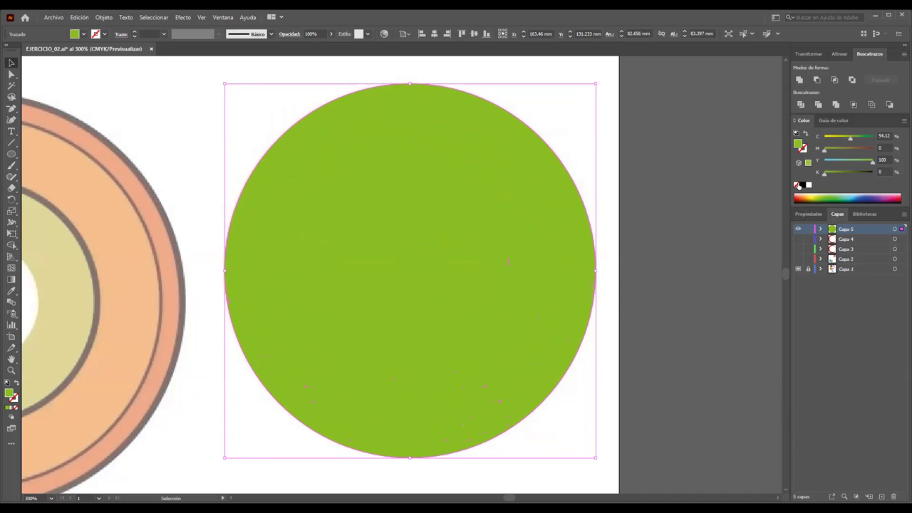
click(797, 186)
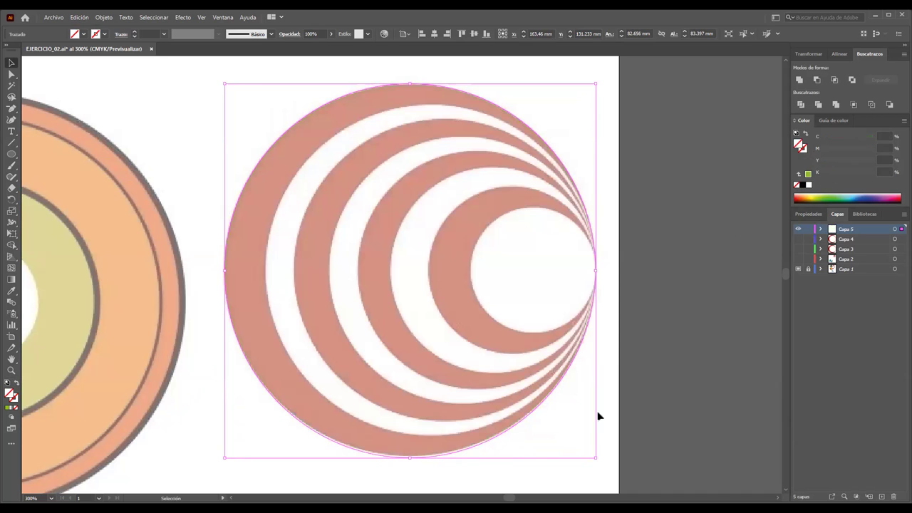
drag(413, 459, 411, 454)
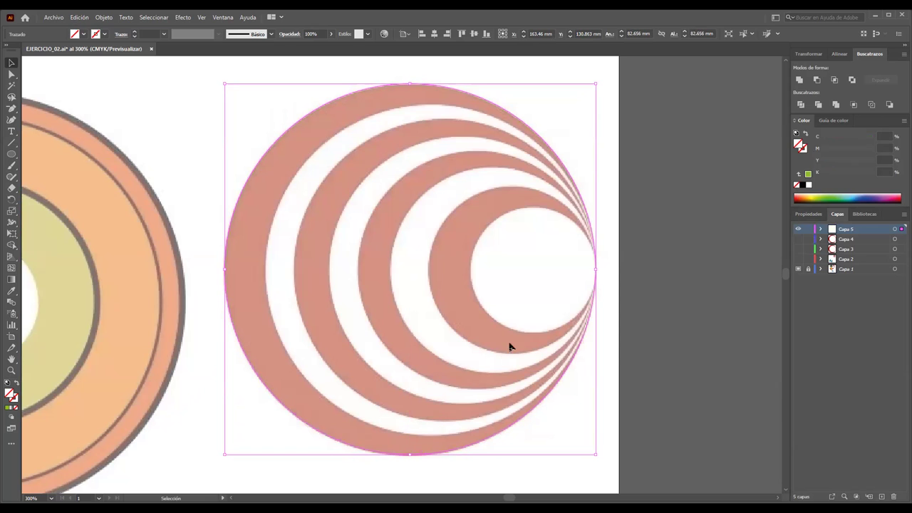
click(606, 140)
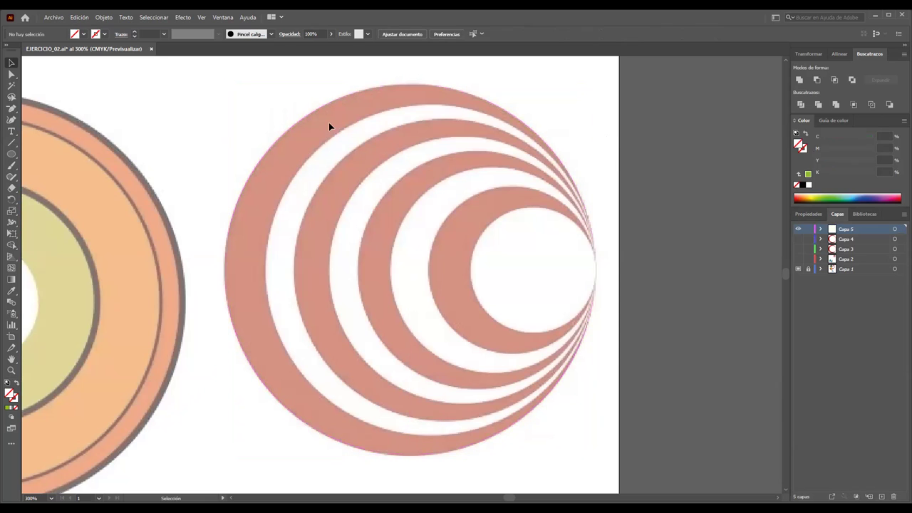
click(315, 109)
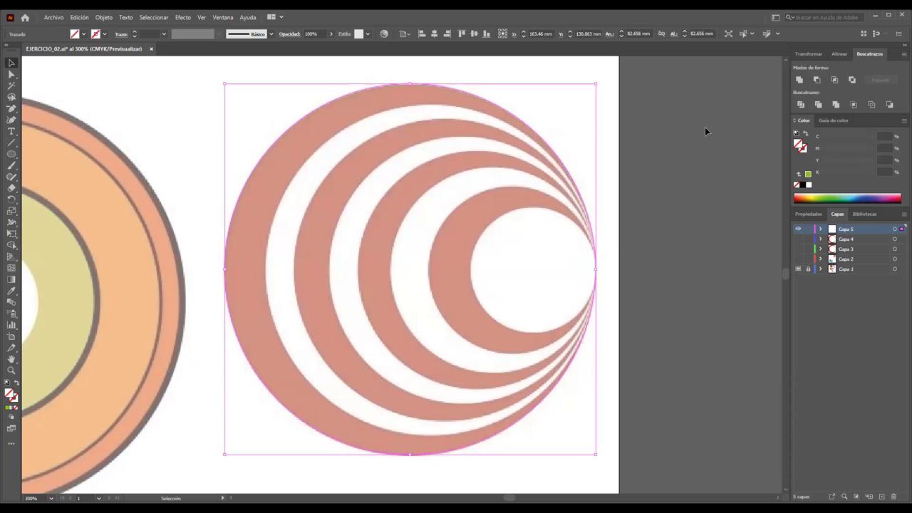
Step: Resize a circle to about 73.766 × 74.295 mm for the outer ring's inner edge and fill it green
drag(235, 99, 262, 109)
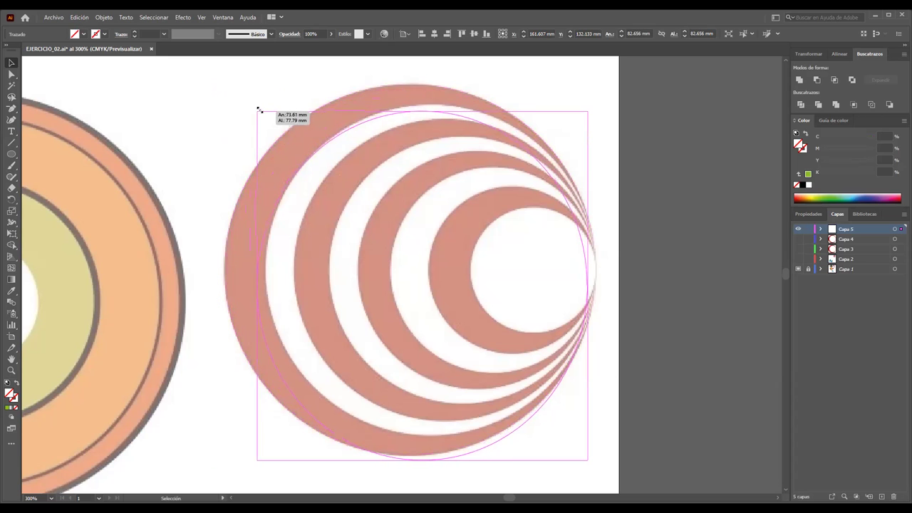
drag(262, 109, 264, 102)
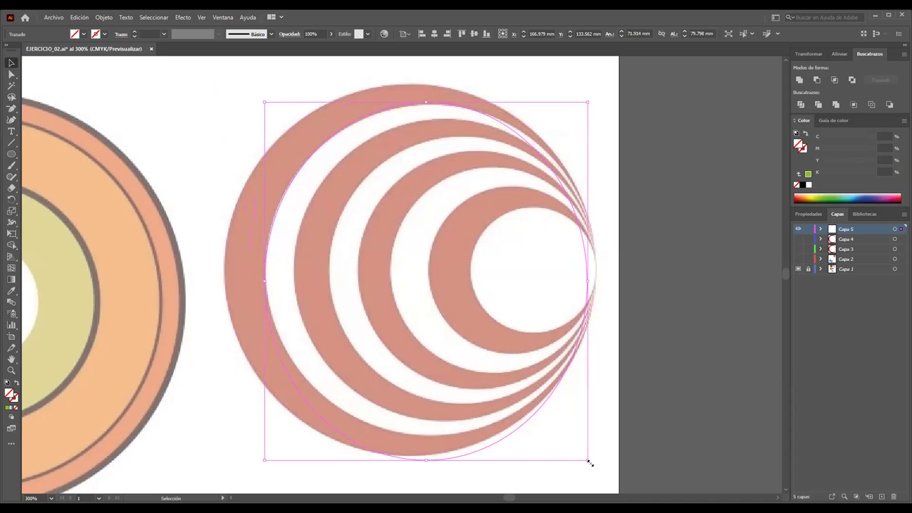
drag(589, 461, 584, 434)
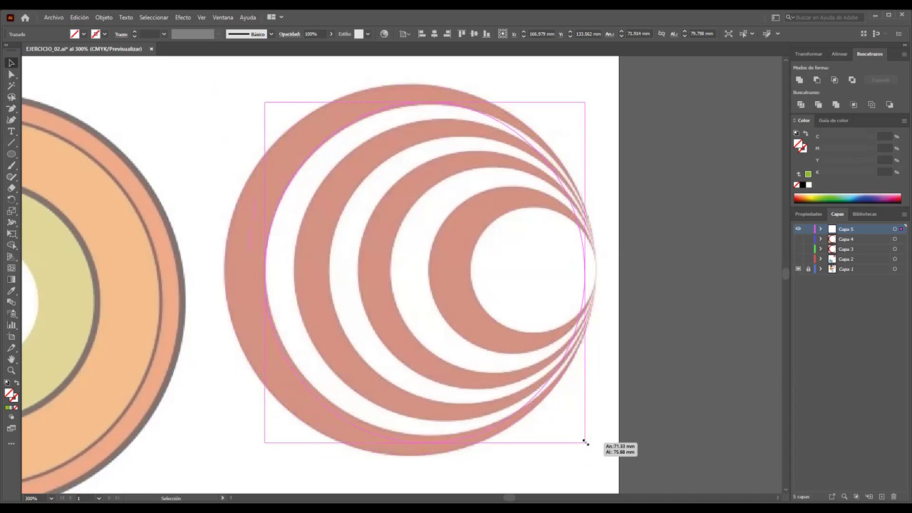
drag(585, 435, 595, 436)
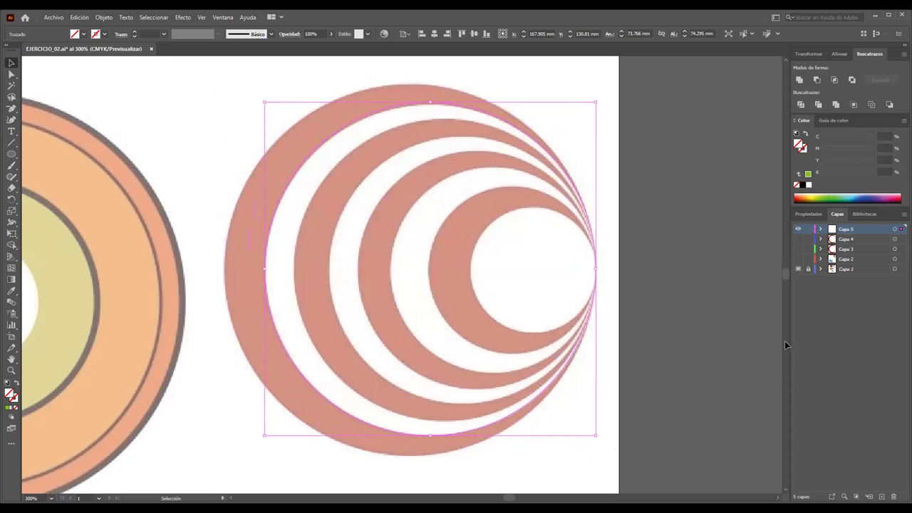
click(837, 197)
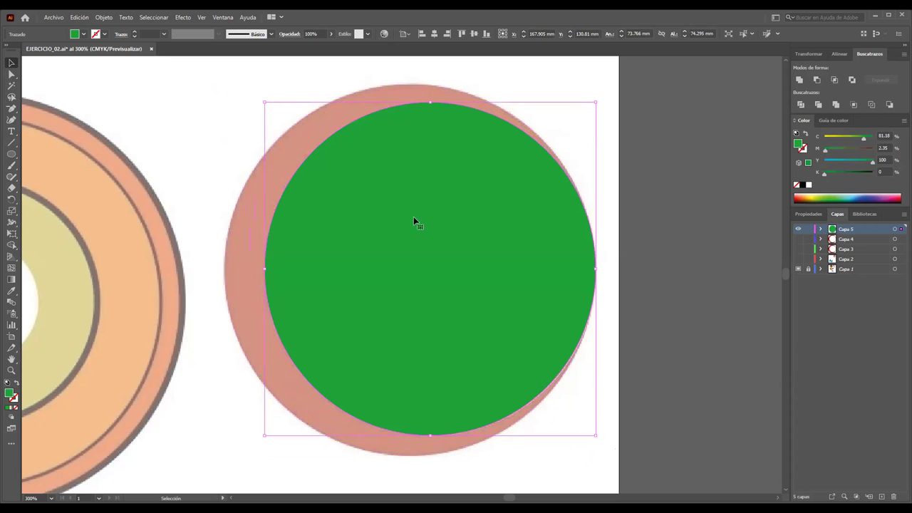
key(ctrl+h)
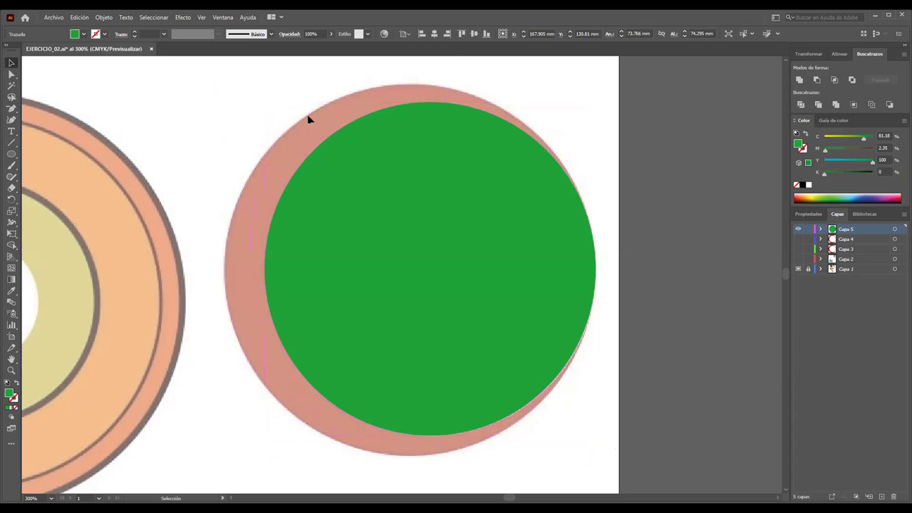
click(307, 118)
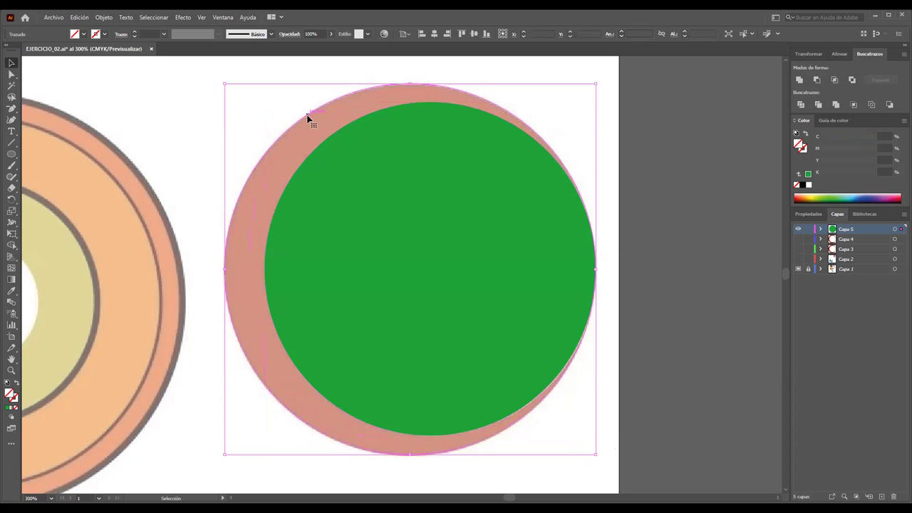
Step: Fill the outer circle pale yellow and select it together with the green circle
click(818, 197)
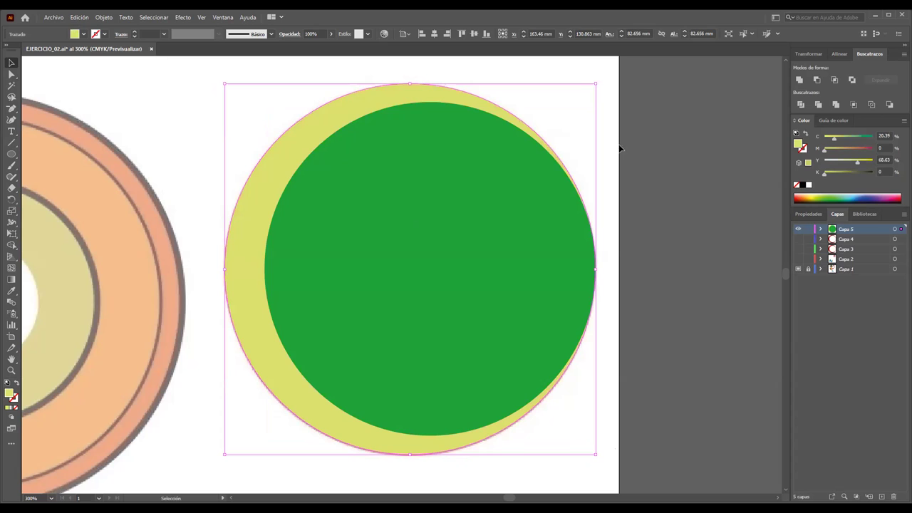
shift+click(406, 154)
shift+click(406, 152)
click(505, 225)
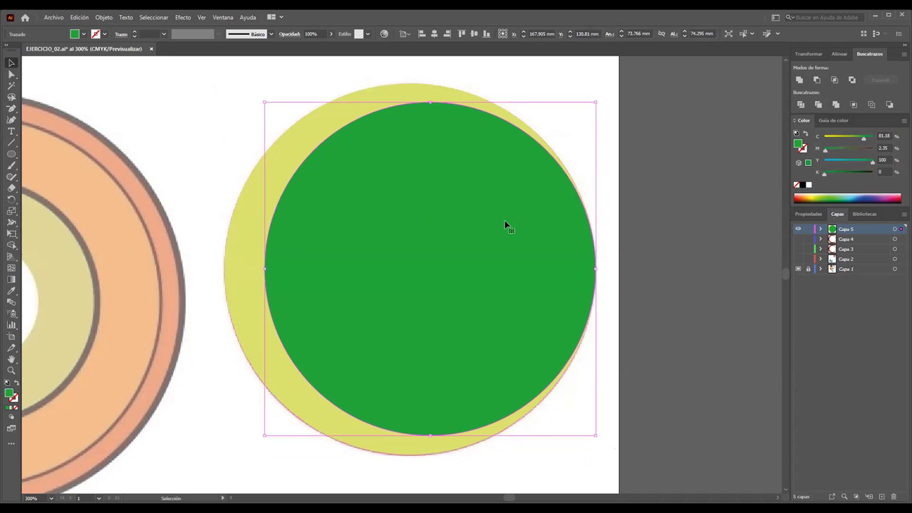
shift+click(320, 133)
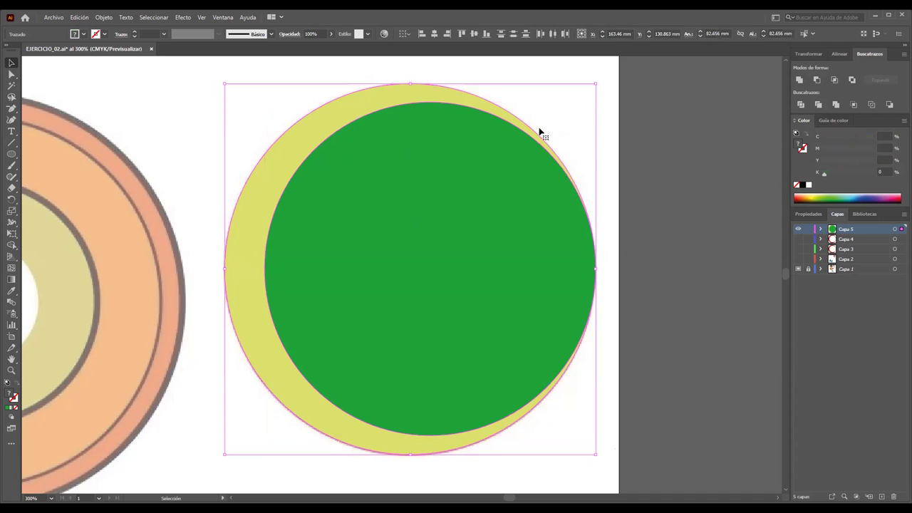
Step: Trim the overlapping circles with Pathfinder and ungroup the resulting pieces
click(819, 105)
right_click(411, 248)
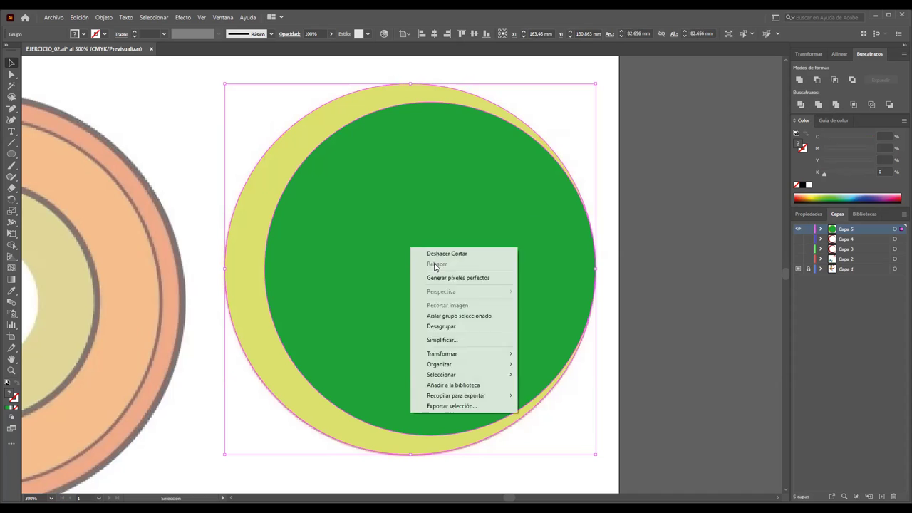
click(454, 328)
drag(506, 204, 563, 207)
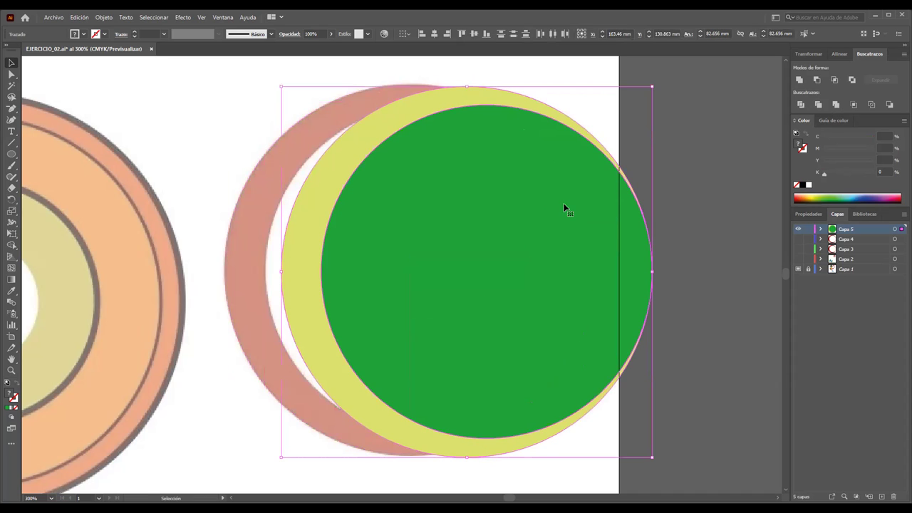
key(ctrl+z)
Step: Delete the green inner circle, leaving the pale yellow crescent selected
click(594, 135)
click(517, 214)
right_click(516, 209)
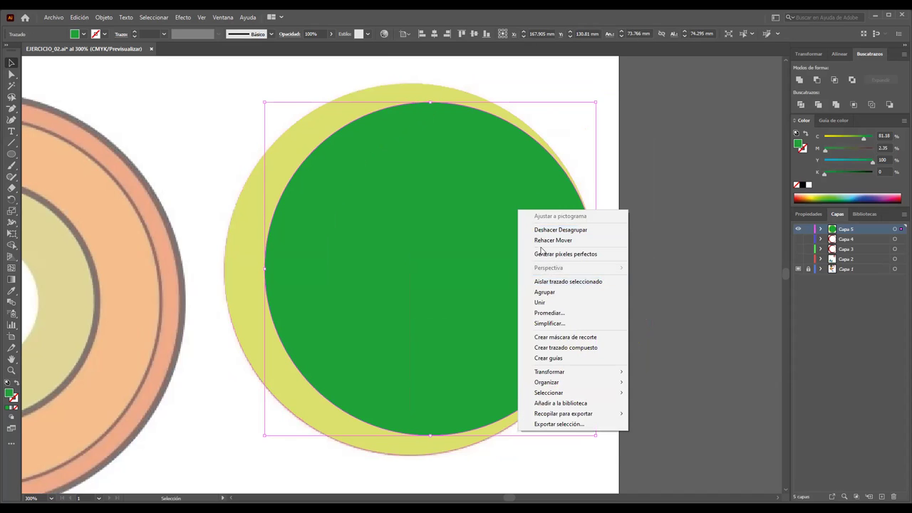
click(496, 199)
drag(500, 224, 512, 230)
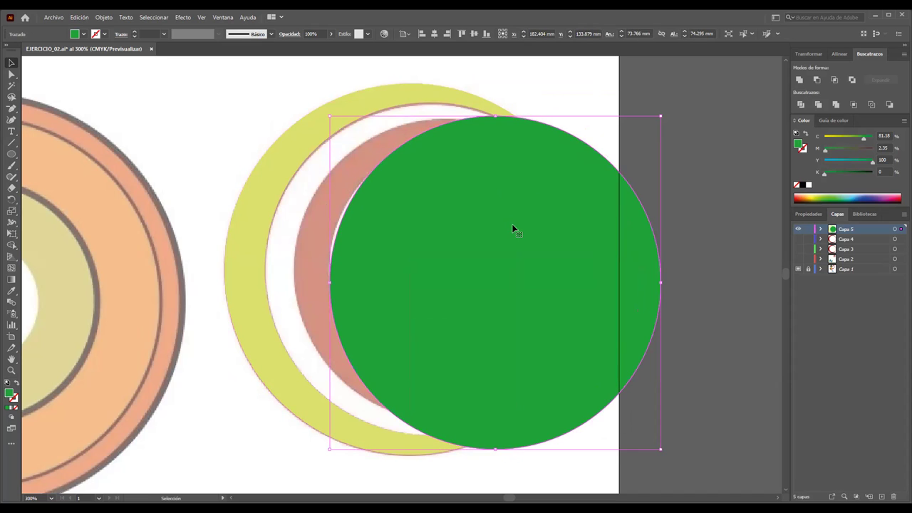
key(Delete)
click(374, 125)
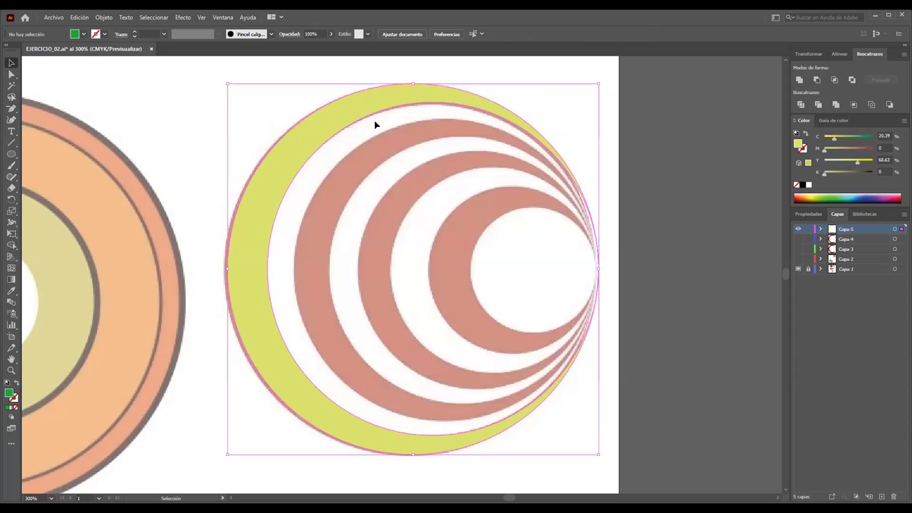
Step: Nudge the crescent left and eyedrop the dark-red fill onto it
key(Left)
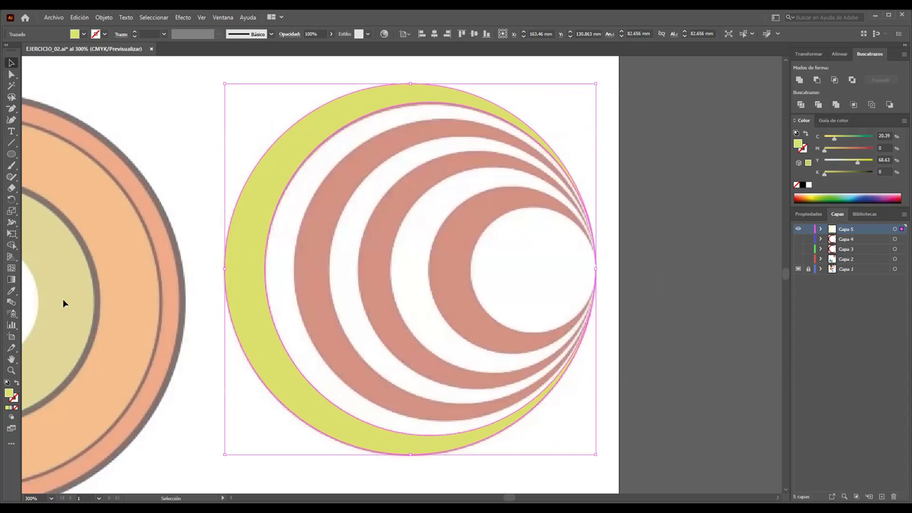
click(12, 292)
click(321, 262)
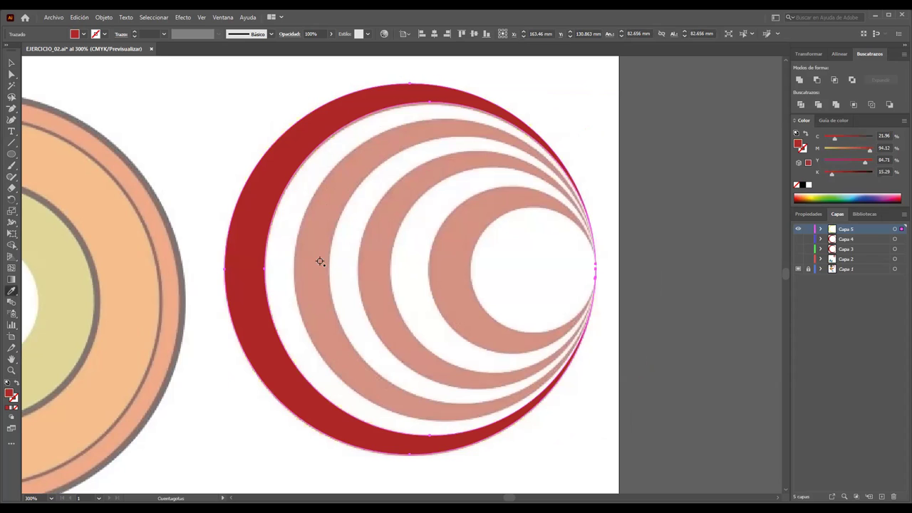
Step: Show layers Capa 4, 3 and 2 over the reference and zoom out to the full artboard
click(798, 239)
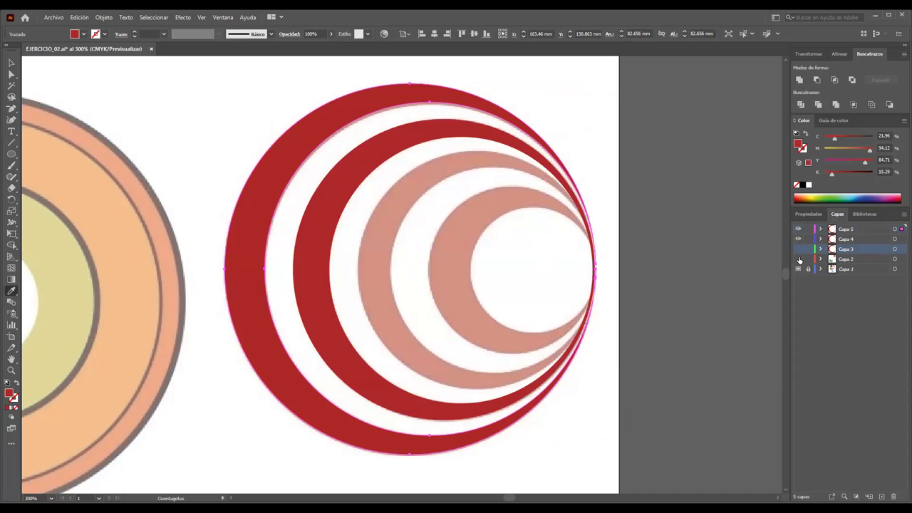
click(798, 258)
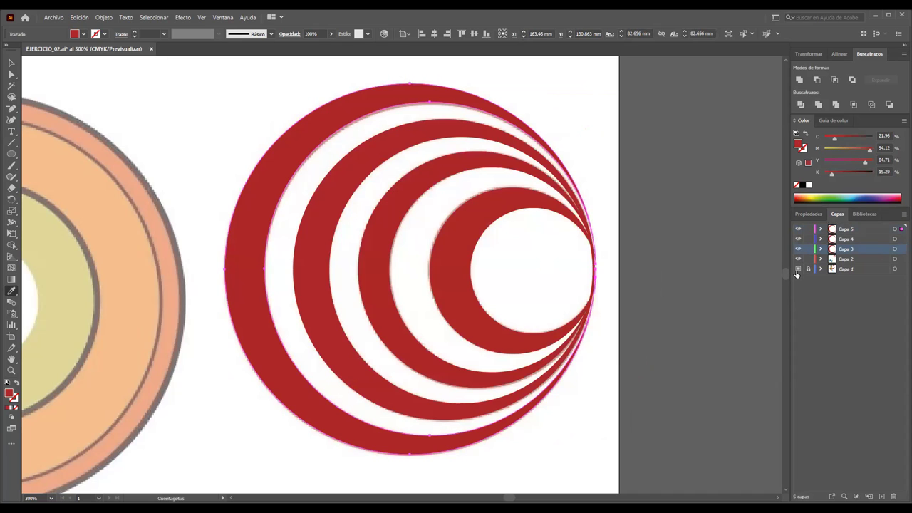
click(798, 269)
click(798, 270)
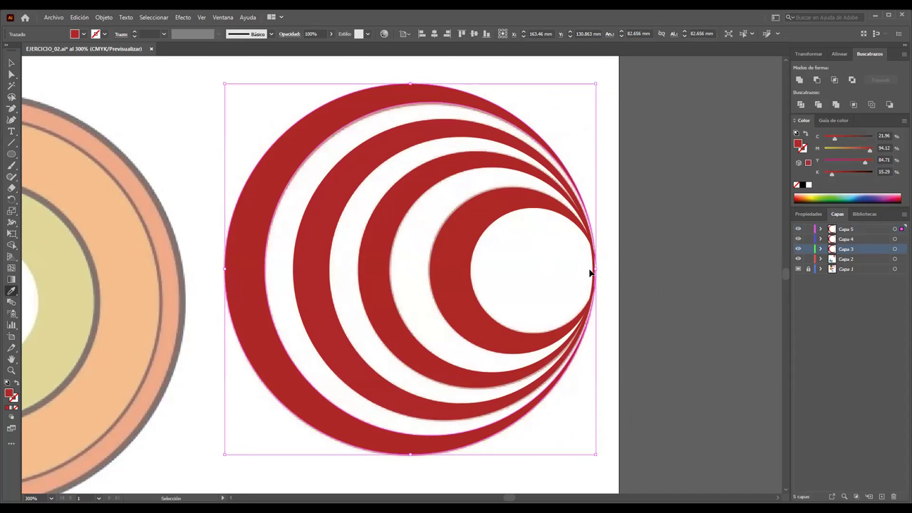
key(ctrl+minus)
key(ctrl+minus)
key(ctrl+minus)
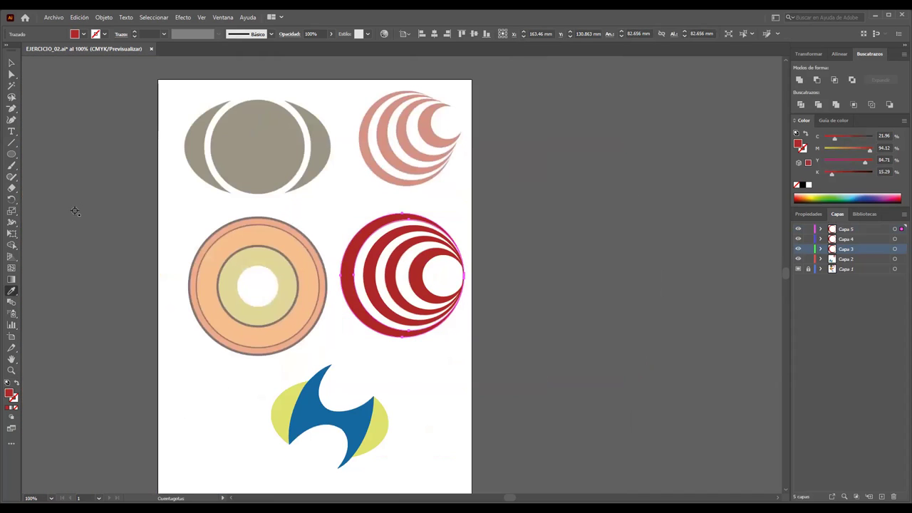
Step: Hide two crescent layers to compare the outer crescent against the reference
click(12, 63)
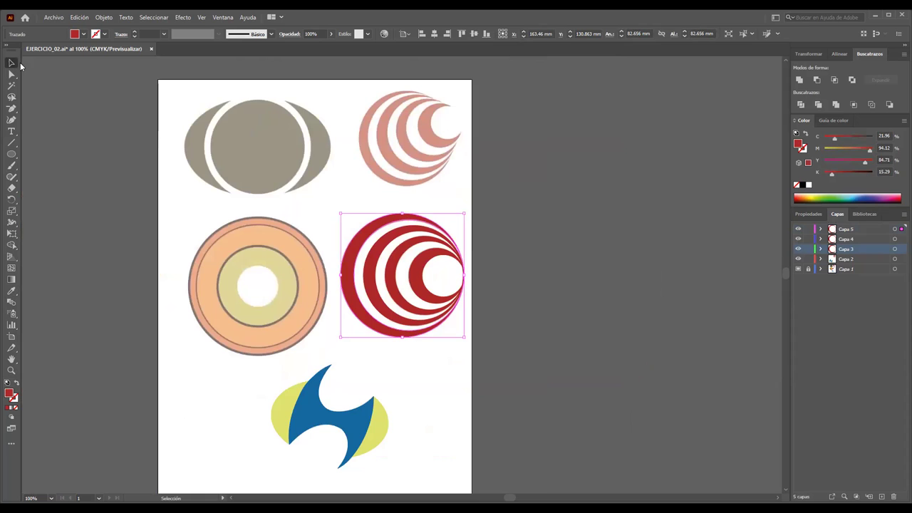
click(311, 405)
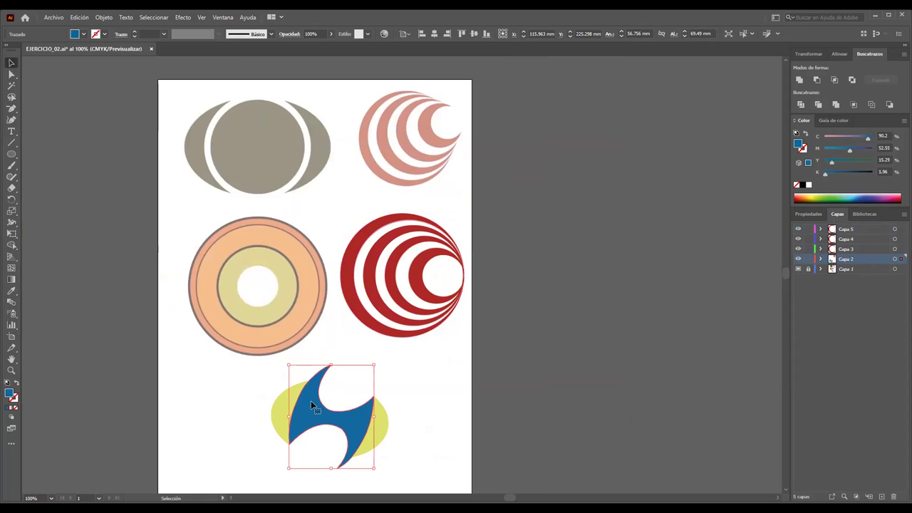
click(438, 363)
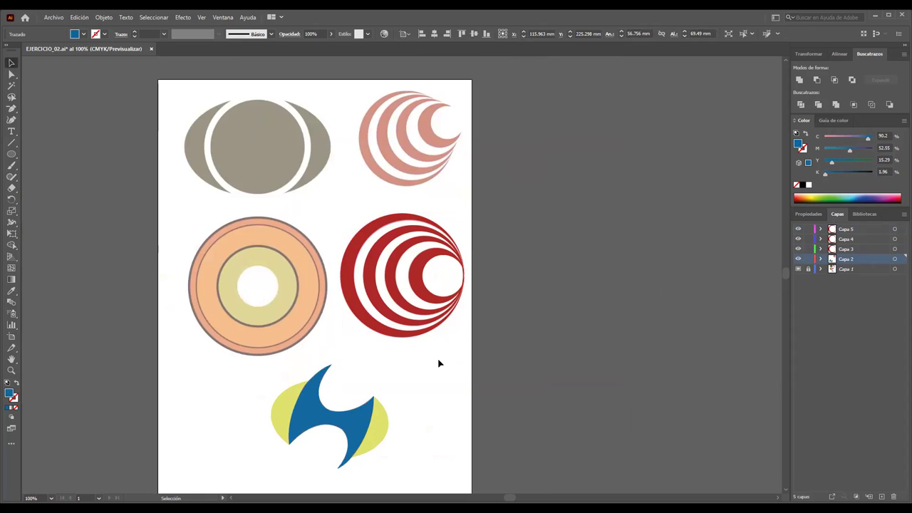
scroll(429, 378, up, 1)
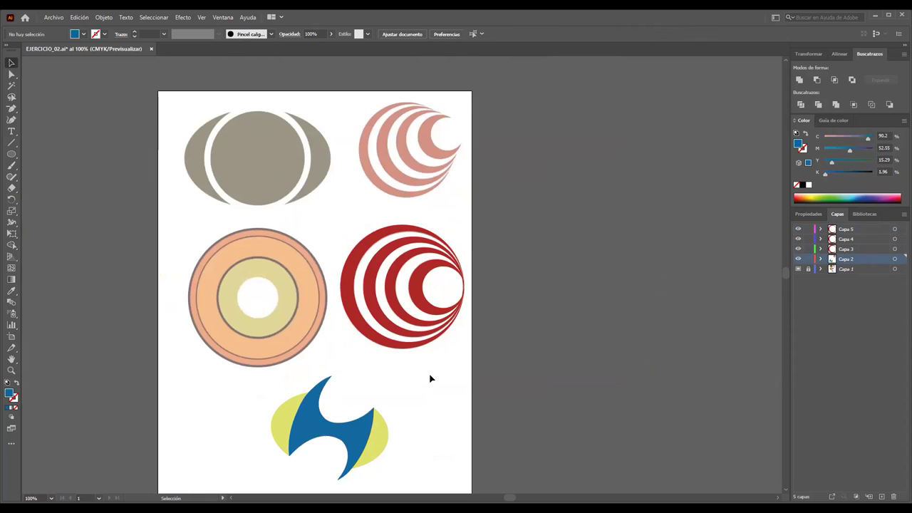
click(798, 244)
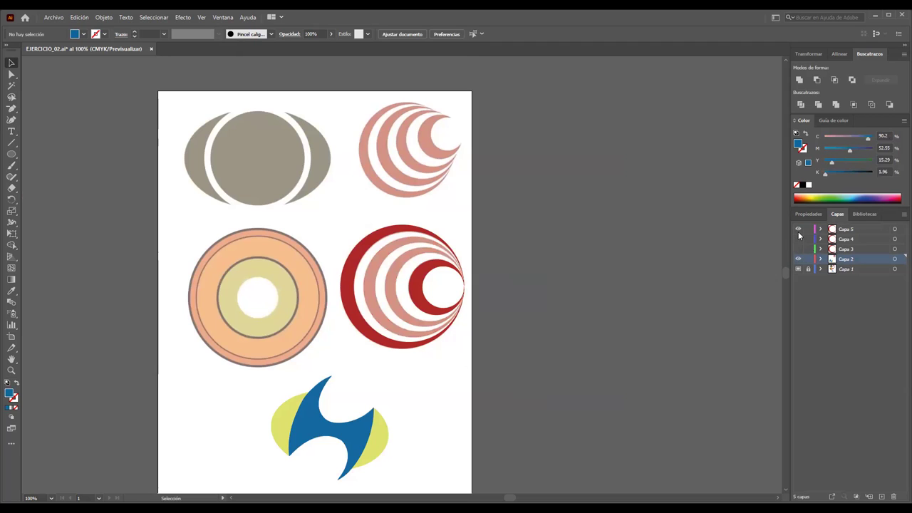
click(798, 239)
Step: Delete the outer dark-red crescent from Capa 5, then show Capa 4 again
drag(323, 214, 520, 404)
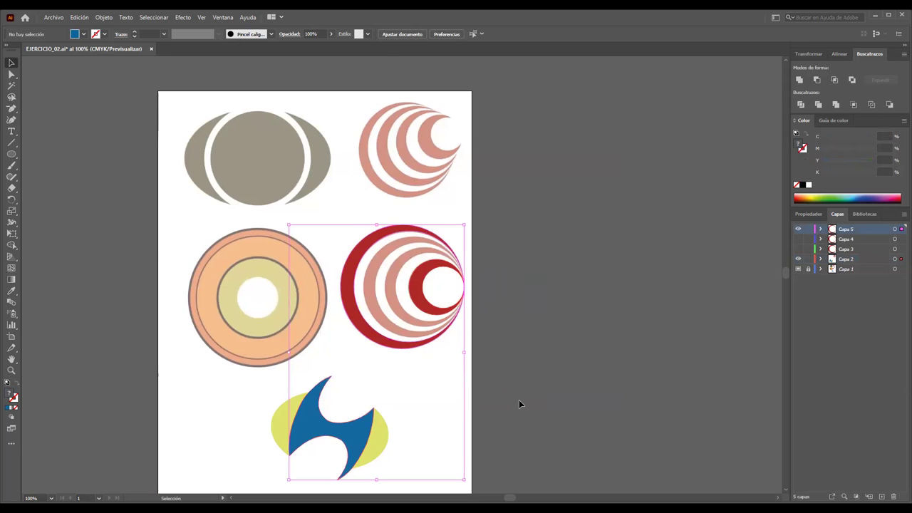
click(492, 327)
drag(288, 218, 568, 371)
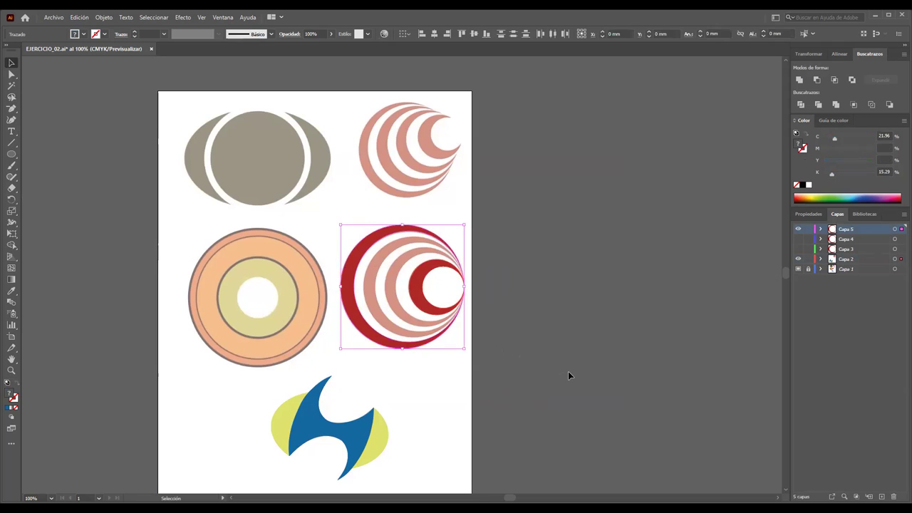
key(Delete)
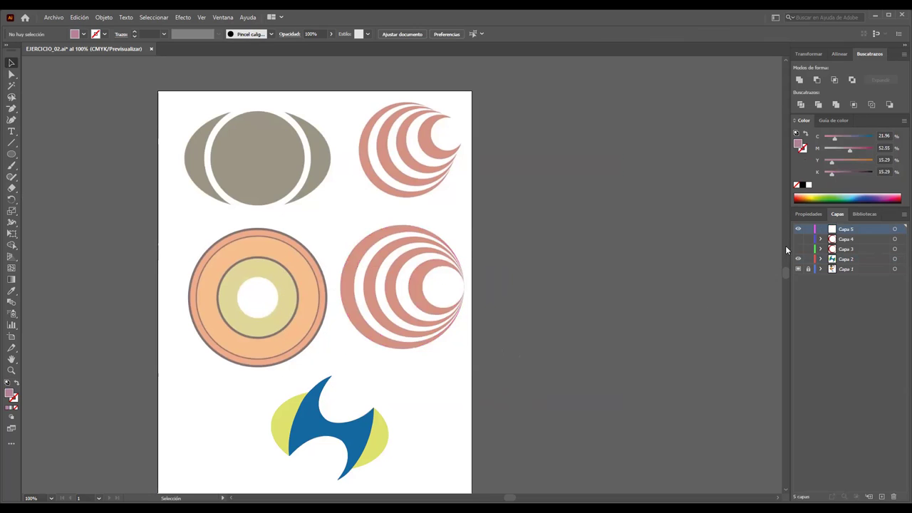
click(798, 239)
Step: Make Capa 4 active and move its red crescents down onto the reference rings
click(831, 241)
click(895, 238)
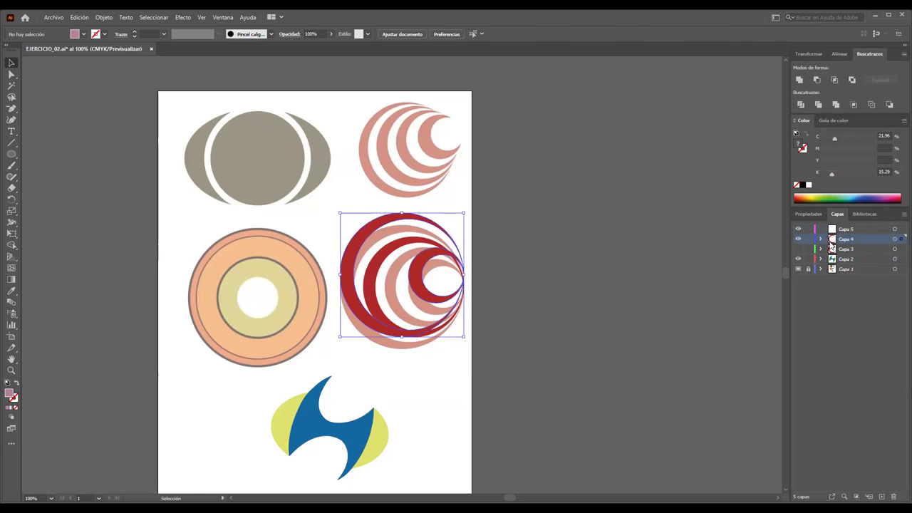
scroll(411, 245, up, 1)
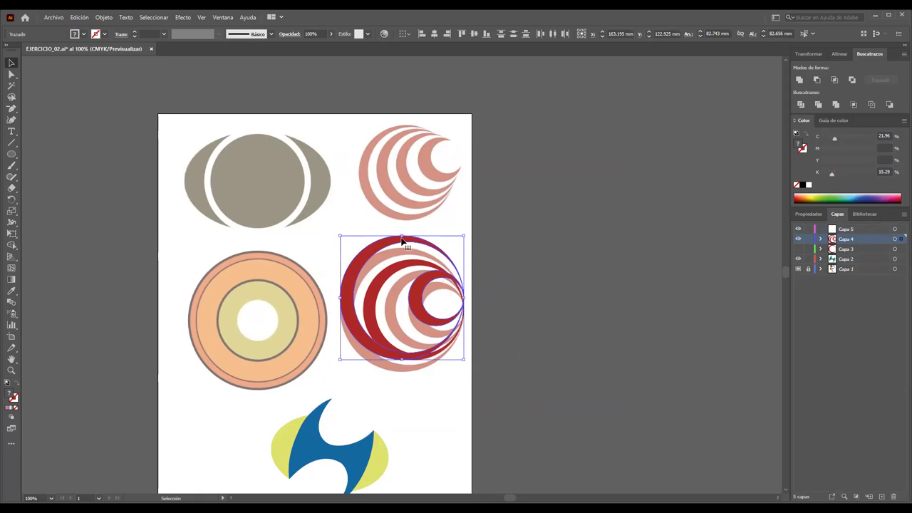
alt+scroll(430, 307, up, 2)
drag(332, 188, 332, 211)
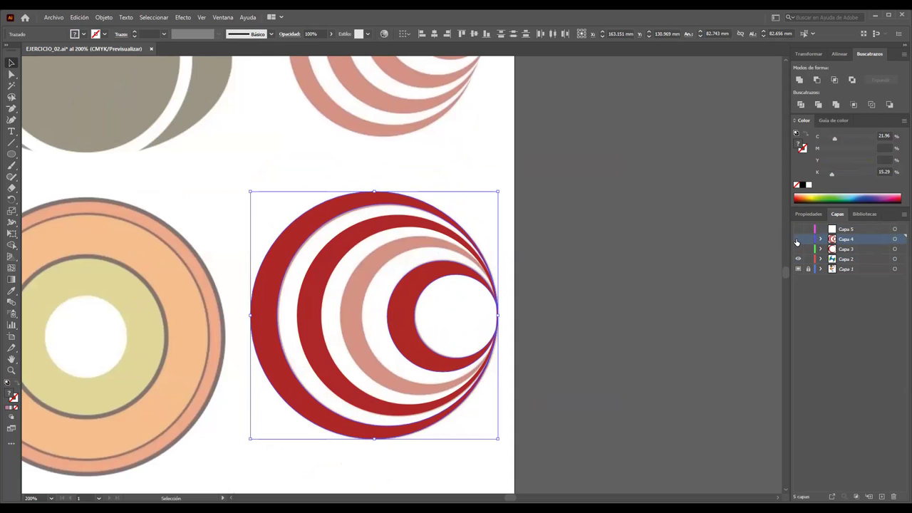
click(798, 239)
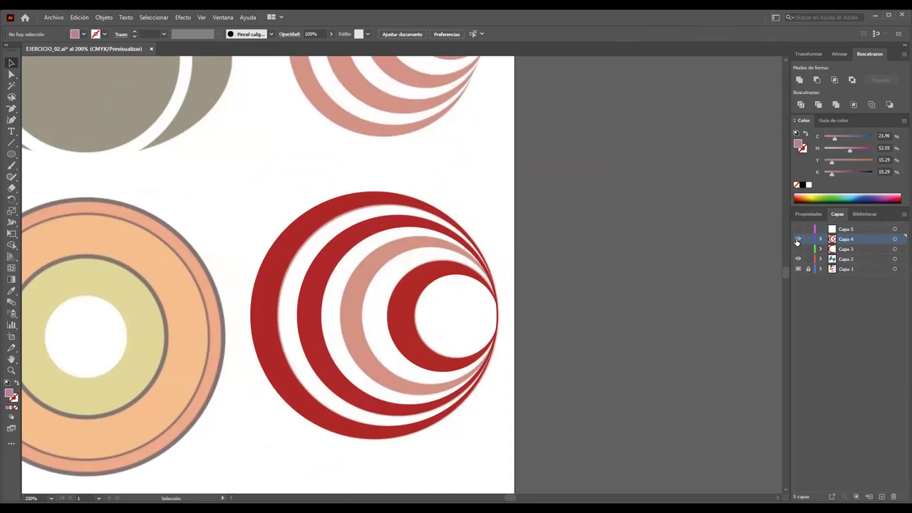
Step: Group all of Capa 4's crescents and remove the group from the layer
drag(238, 172, 583, 476)
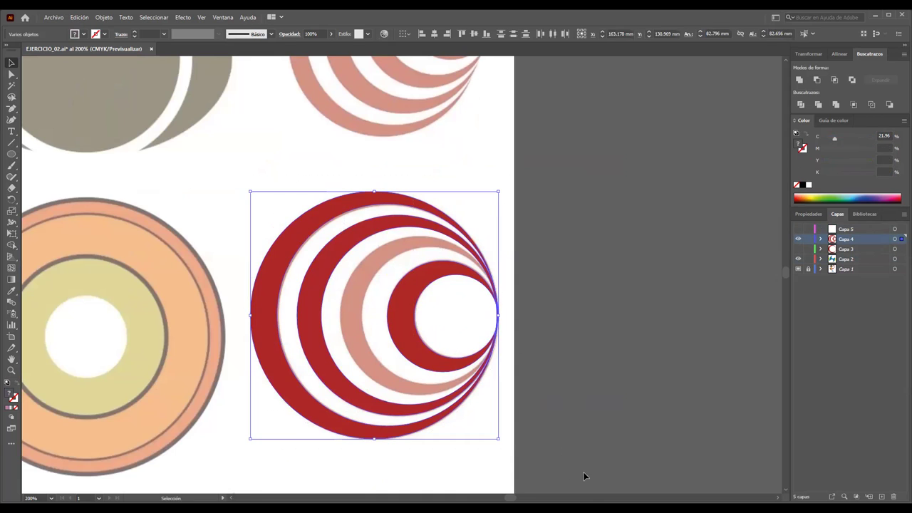
right_click(323, 206)
click(367, 279)
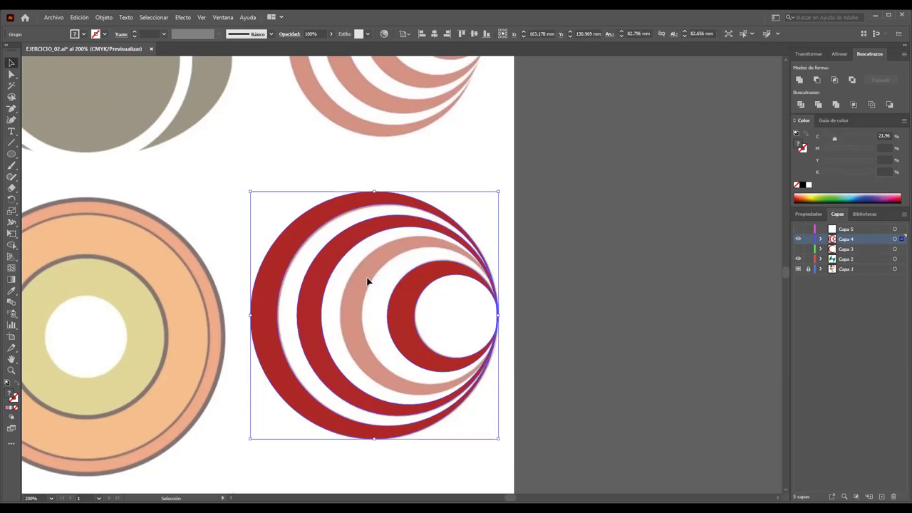
key(Delete)
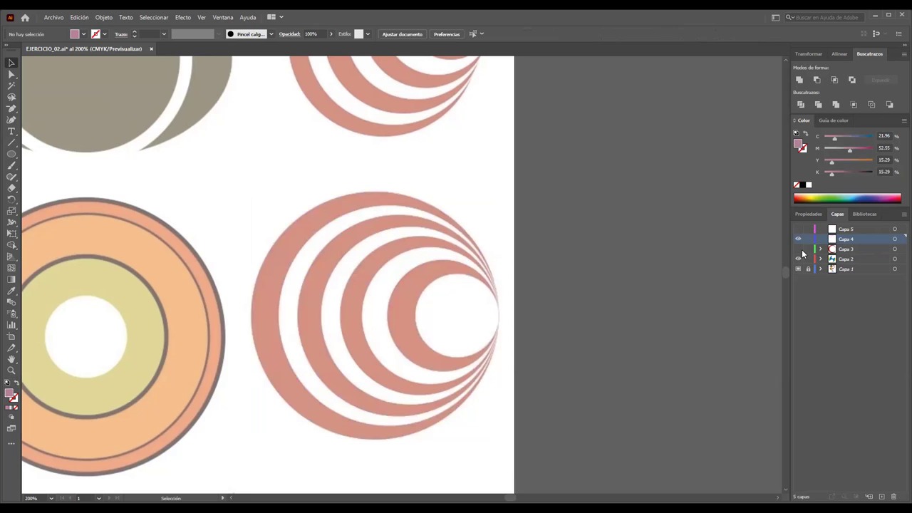
Step: Hide Capa 4 and paste the crescent group into Capa 3, aligned on the rings
click(798, 239)
click(798, 249)
click(845, 251)
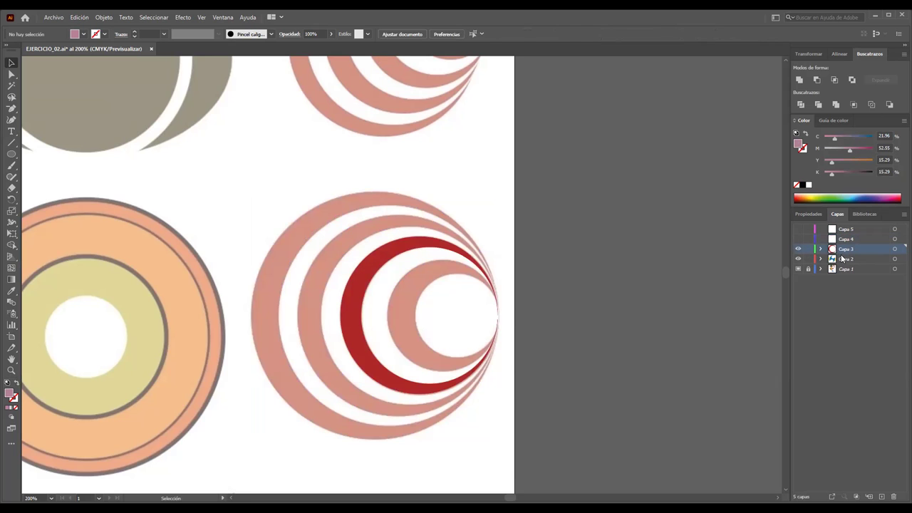
key(ctrl+v)
drag(413, 198, 406, 225)
Step: Group all the red crescents on Capa 3 into a single object
click(283, 174)
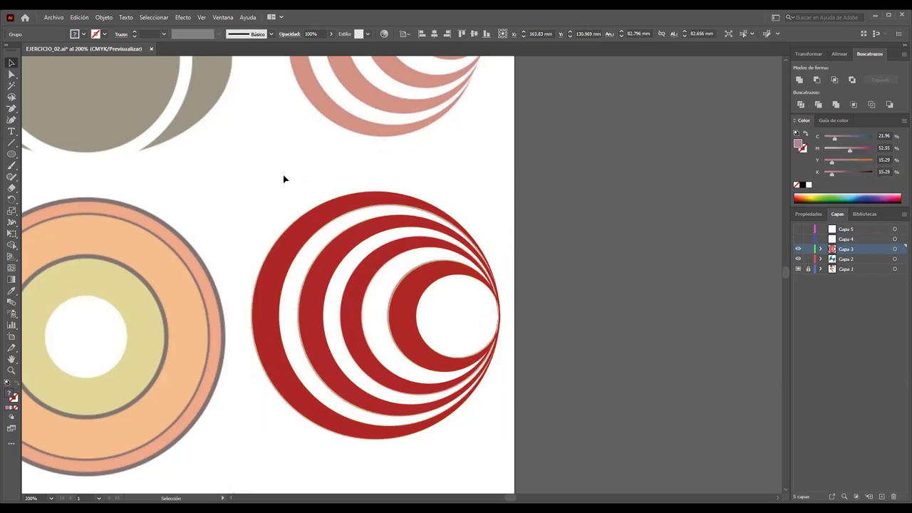
drag(254, 316, 540, 451)
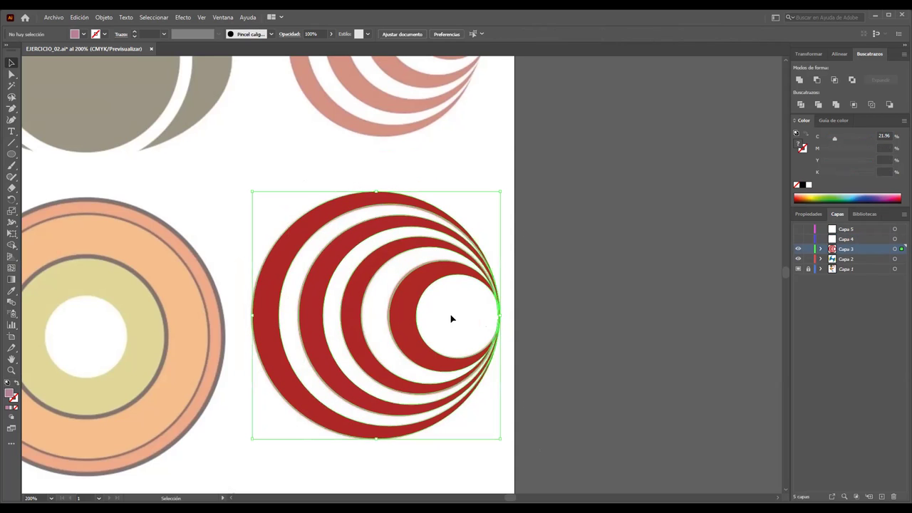
right_click(422, 288)
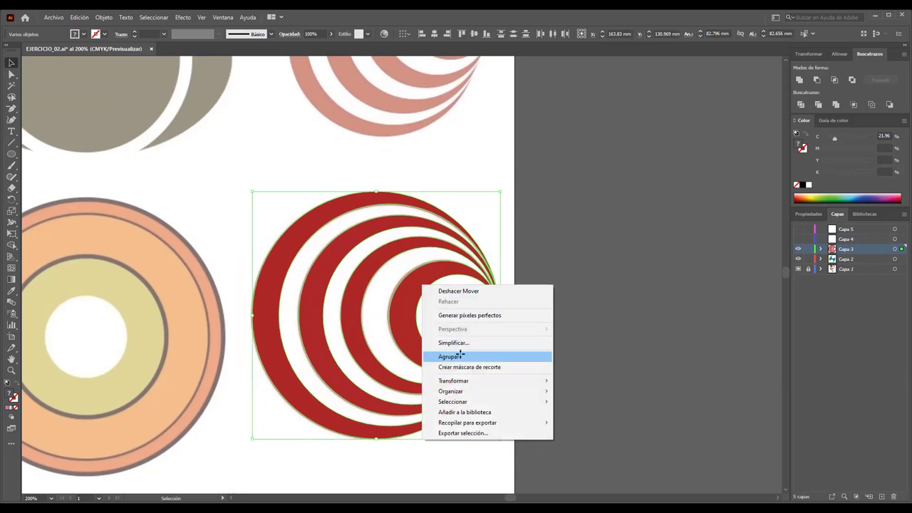
click(461, 355)
click(499, 200)
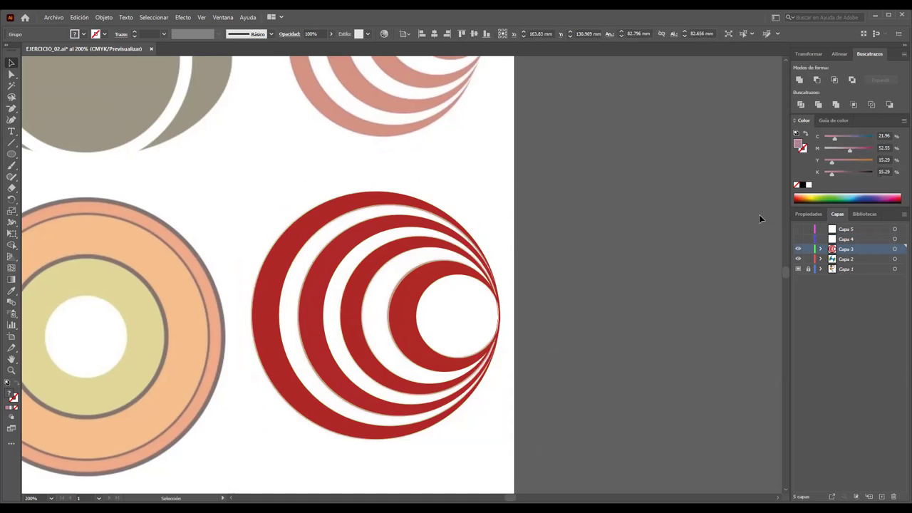
Step: Compare against the reference, then hide Capa 3 to leave only the pale rings
click(798, 249)
click(798, 249)
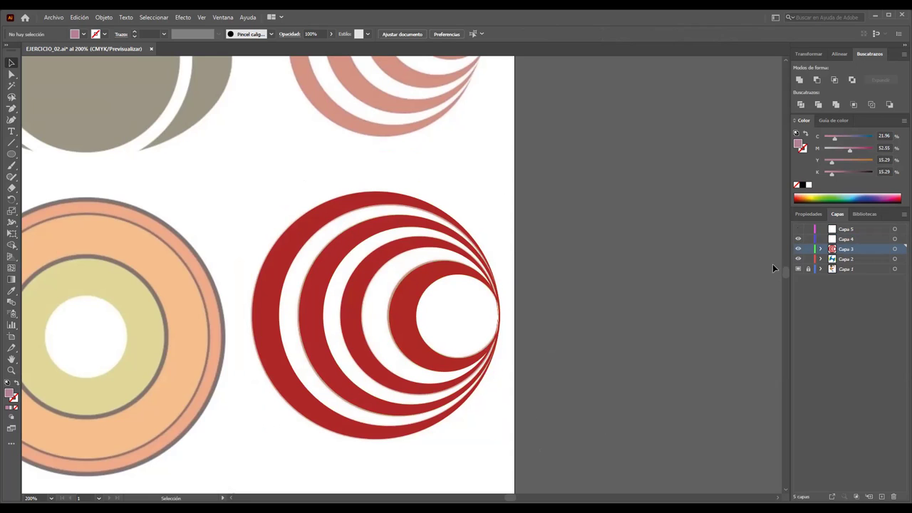
click(798, 249)
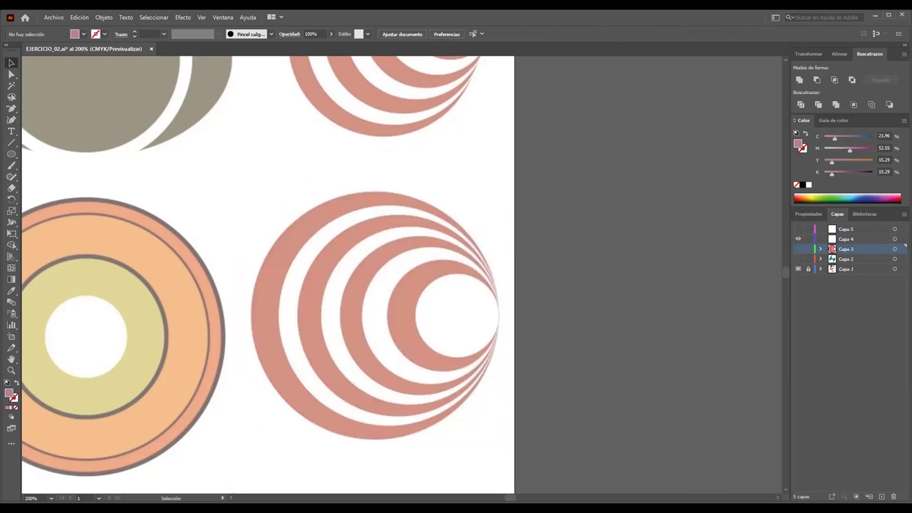
scroll(406, 274, left, 2)
scroll(407, 275, left, 2)
scroll(406, 275, left, 2)
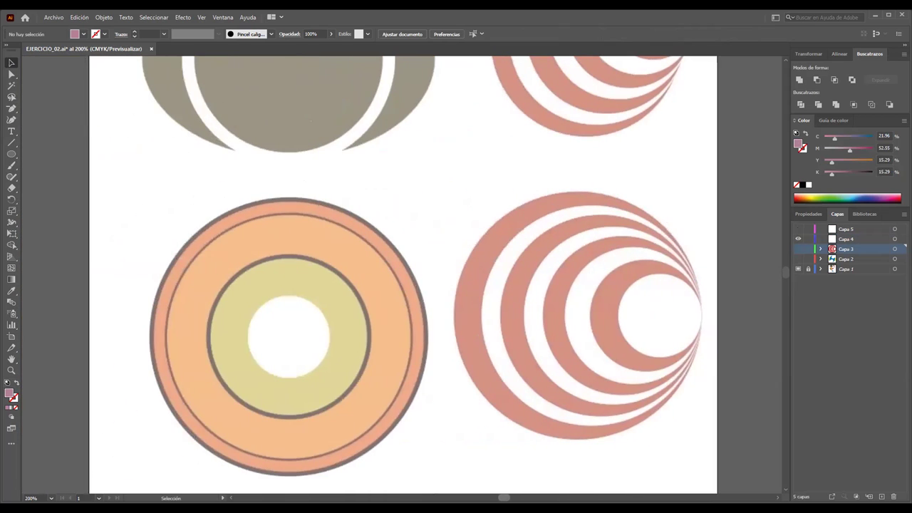
scroll(506, 444, down, 1)
scroll(507, 444, down, 2)
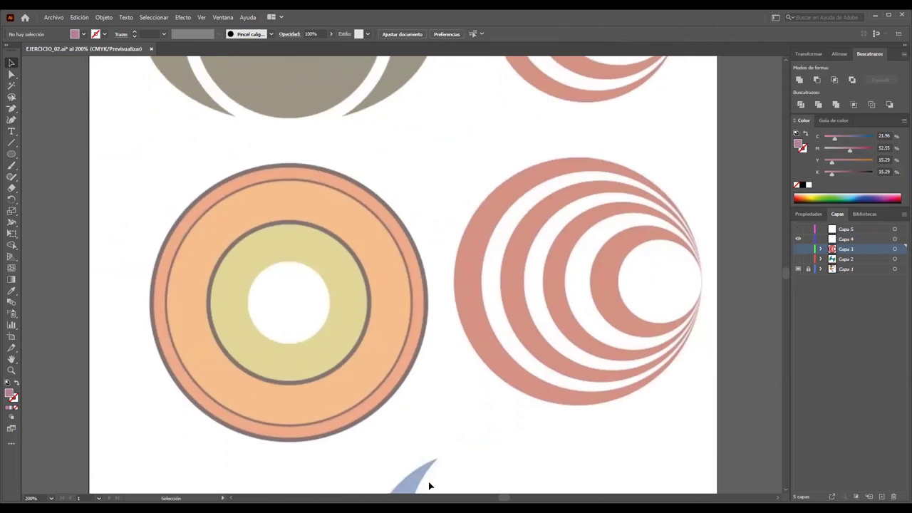